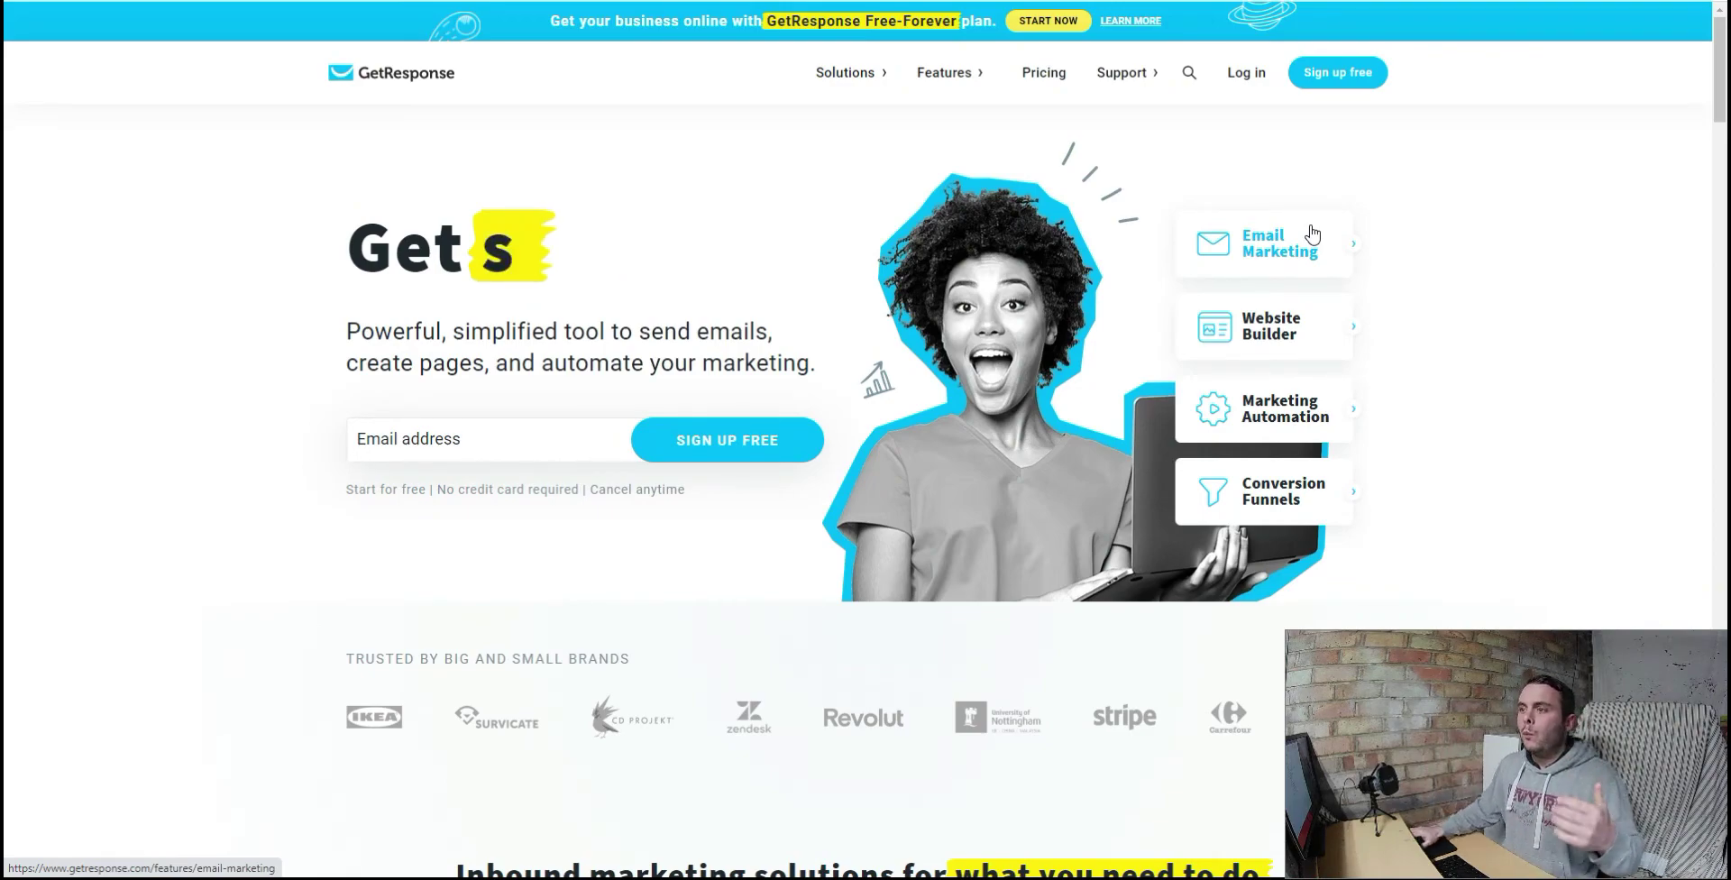
Step: Open the GetResponse pricing page and view the plan prices with monthly billing
{"action": "left_click", "coordinate": [1060, 82]}
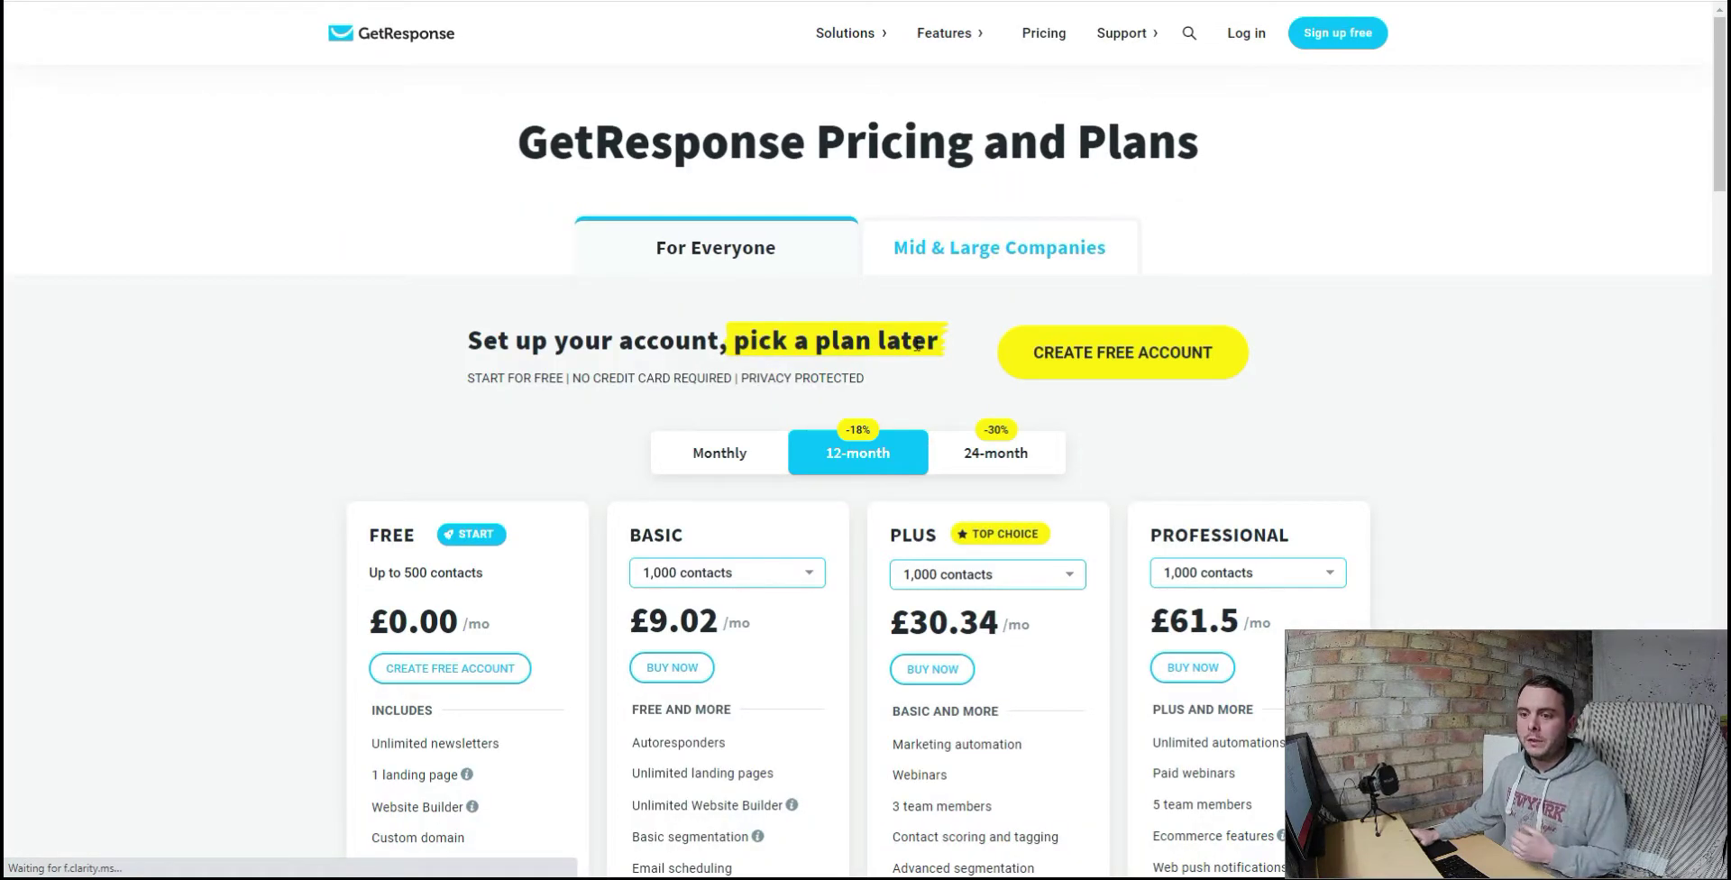
{"action": "scroll", "coordinate": [917, 343], "scroll_direction": "down", "scroll_amount": 2}
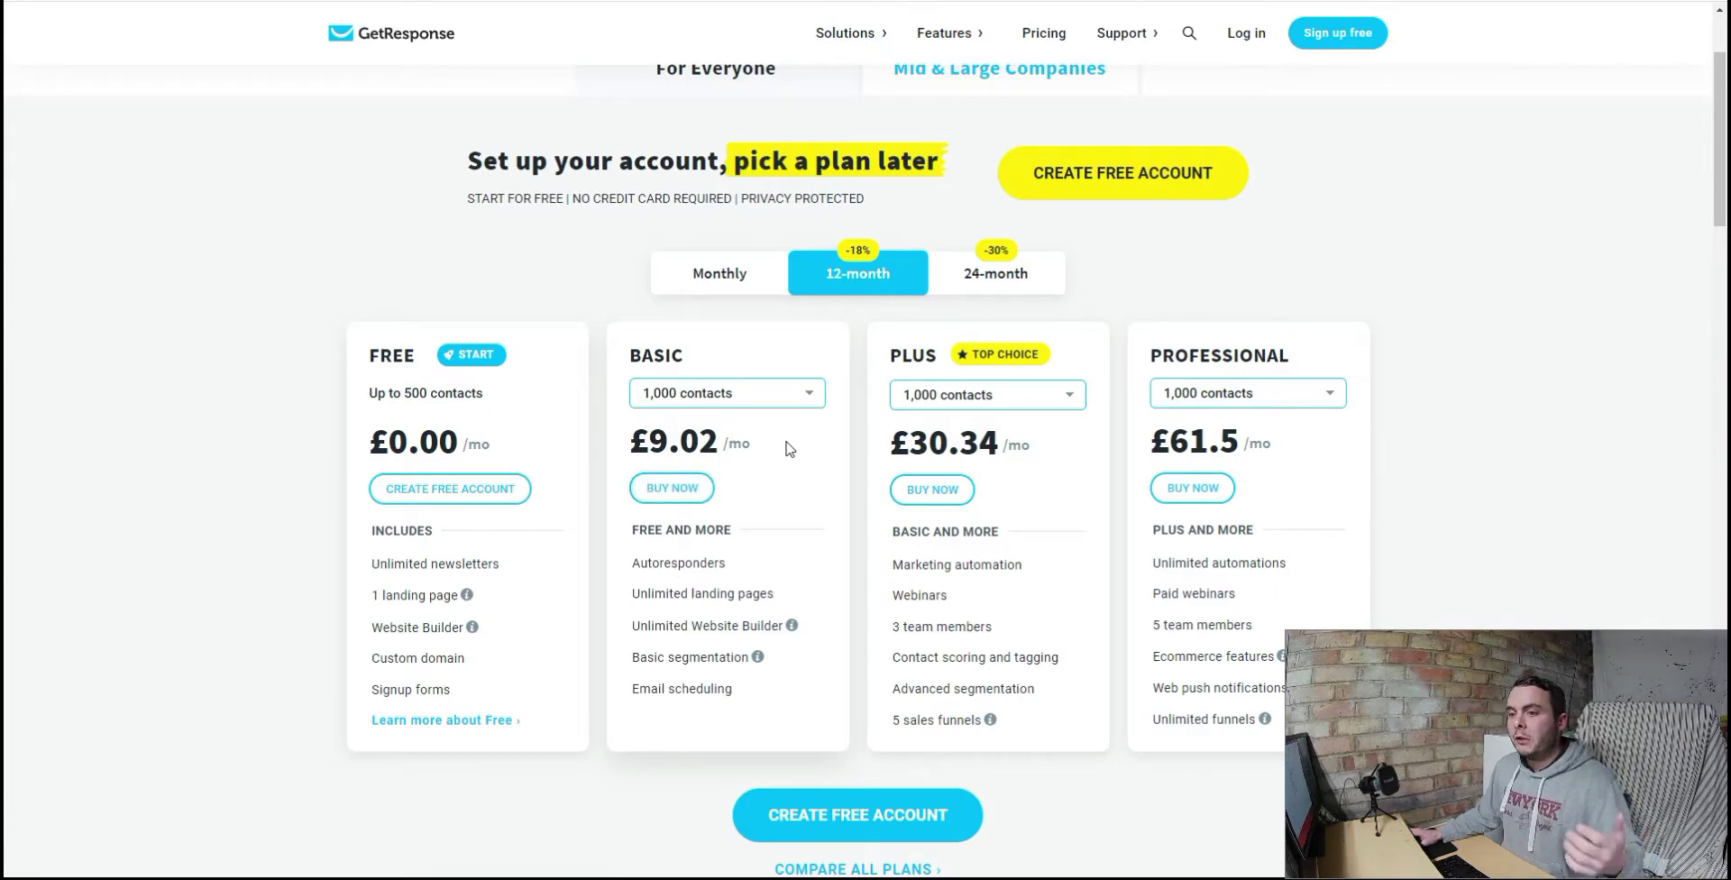
{"action": "left_click", "coordinate": [738, 297]}
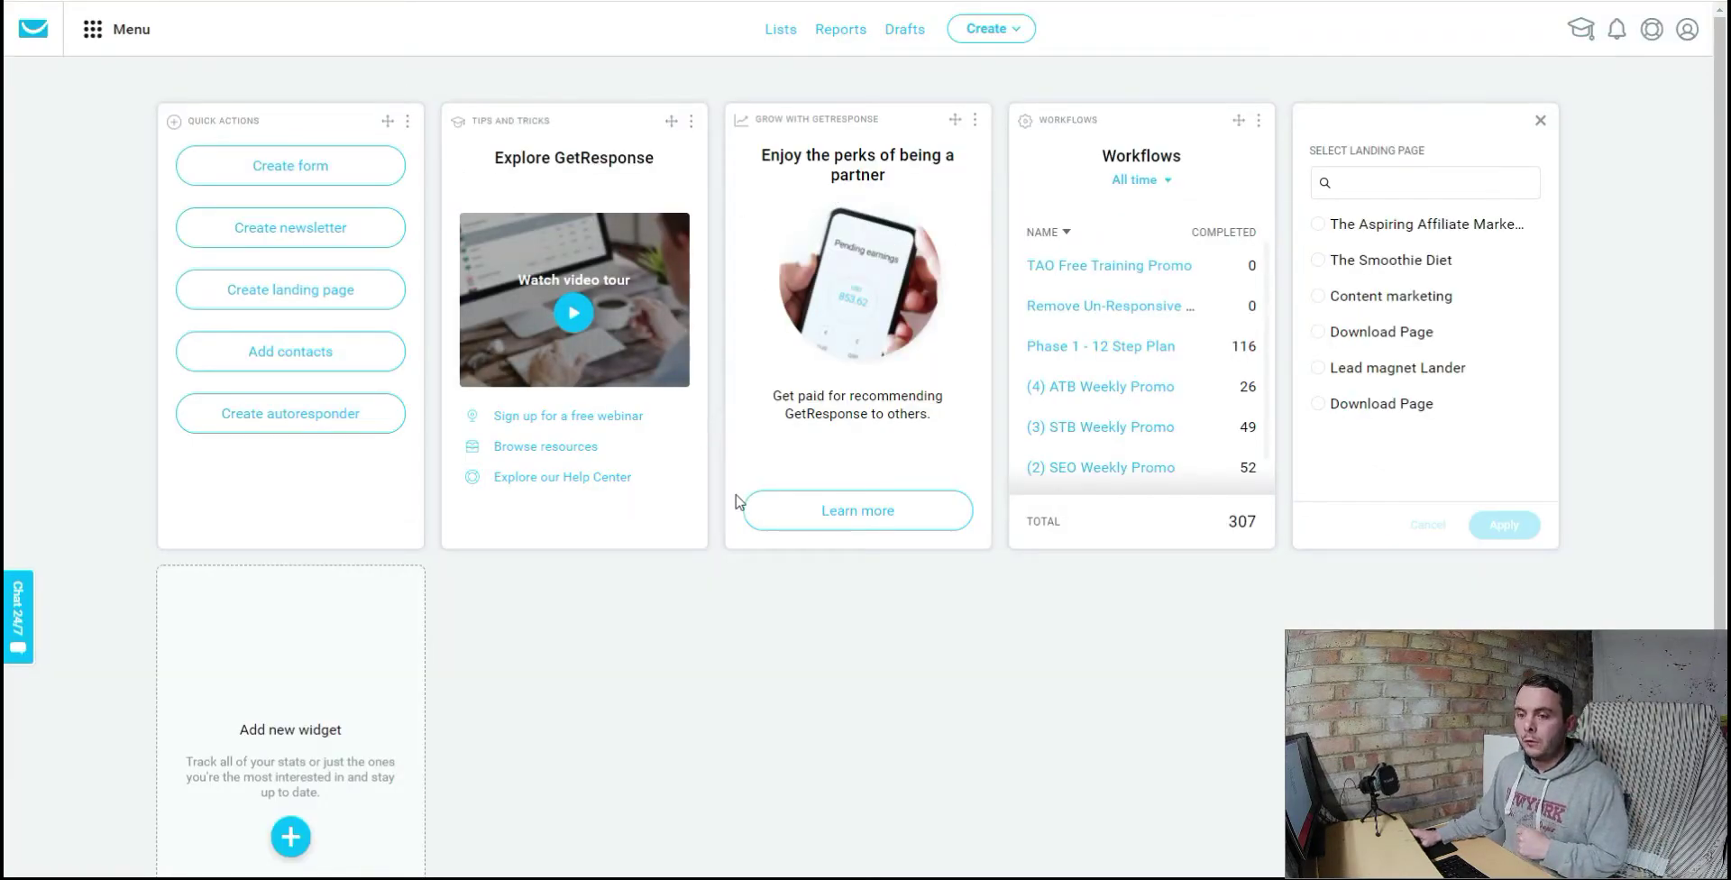
Step: Look through the dashboard's widget library for the available widgets and close it without adding one
{"action": "scroll", "coordinate": [739, 518], "scroll_direction": "down", "scroll_amount": 1}
{"action": "scroll", "coordinate": [807, 641], "scroll_direction": "up", "scroll_amount": 1}
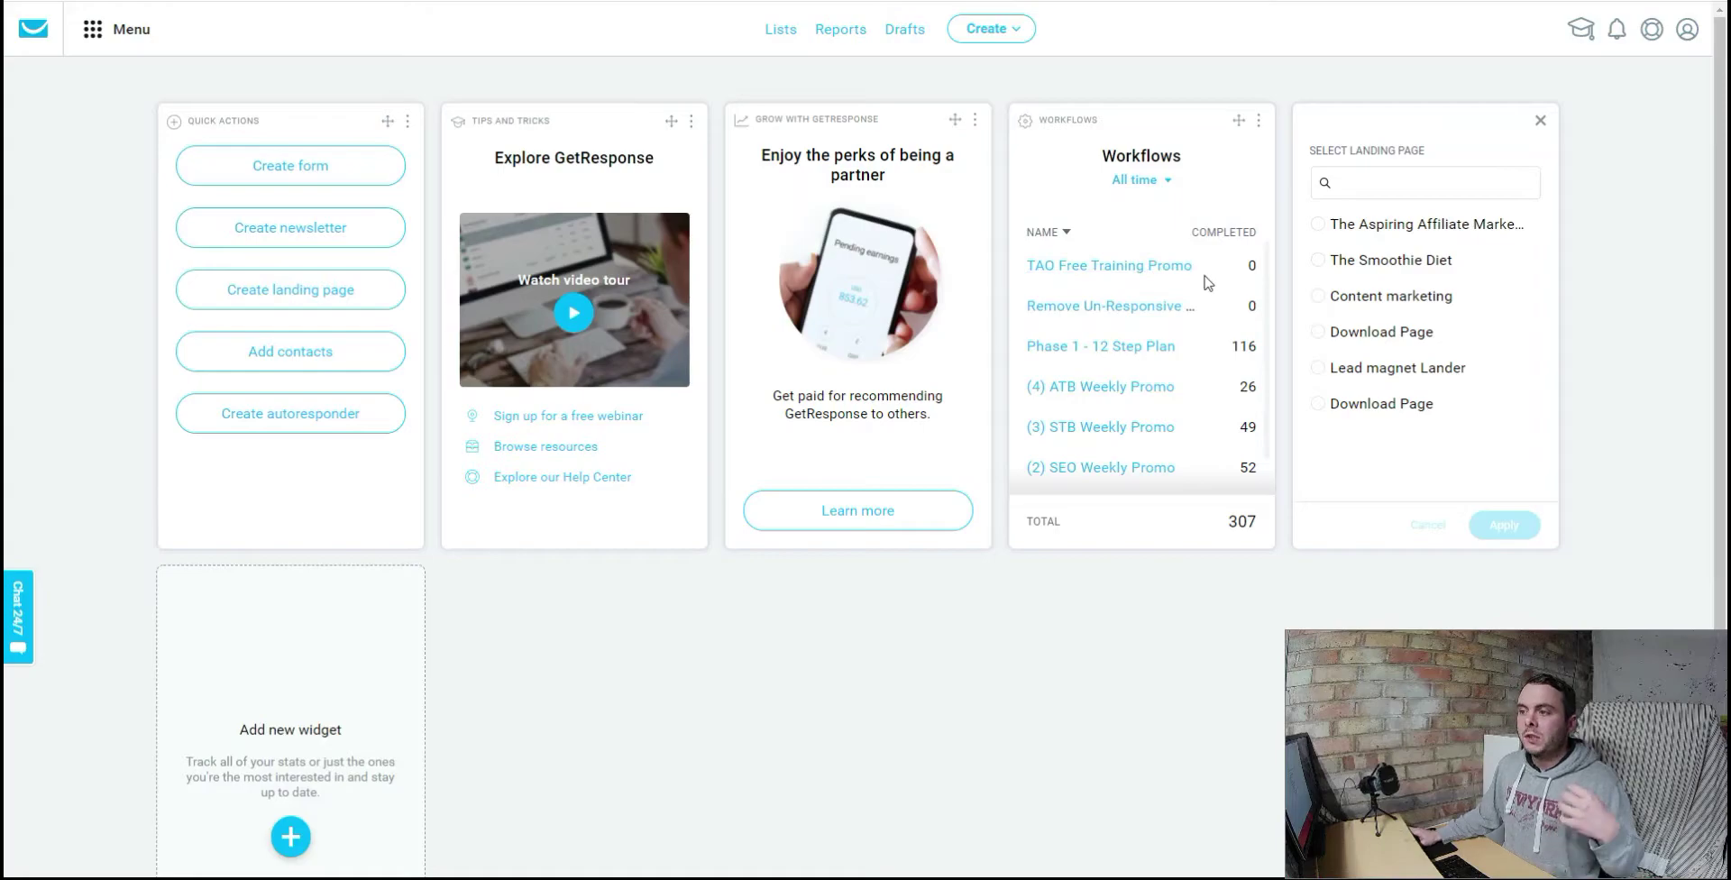
{"action": "scroll", "coordinate": [689, 541], "scroll_direction": "down", "scroll_amount": 3}
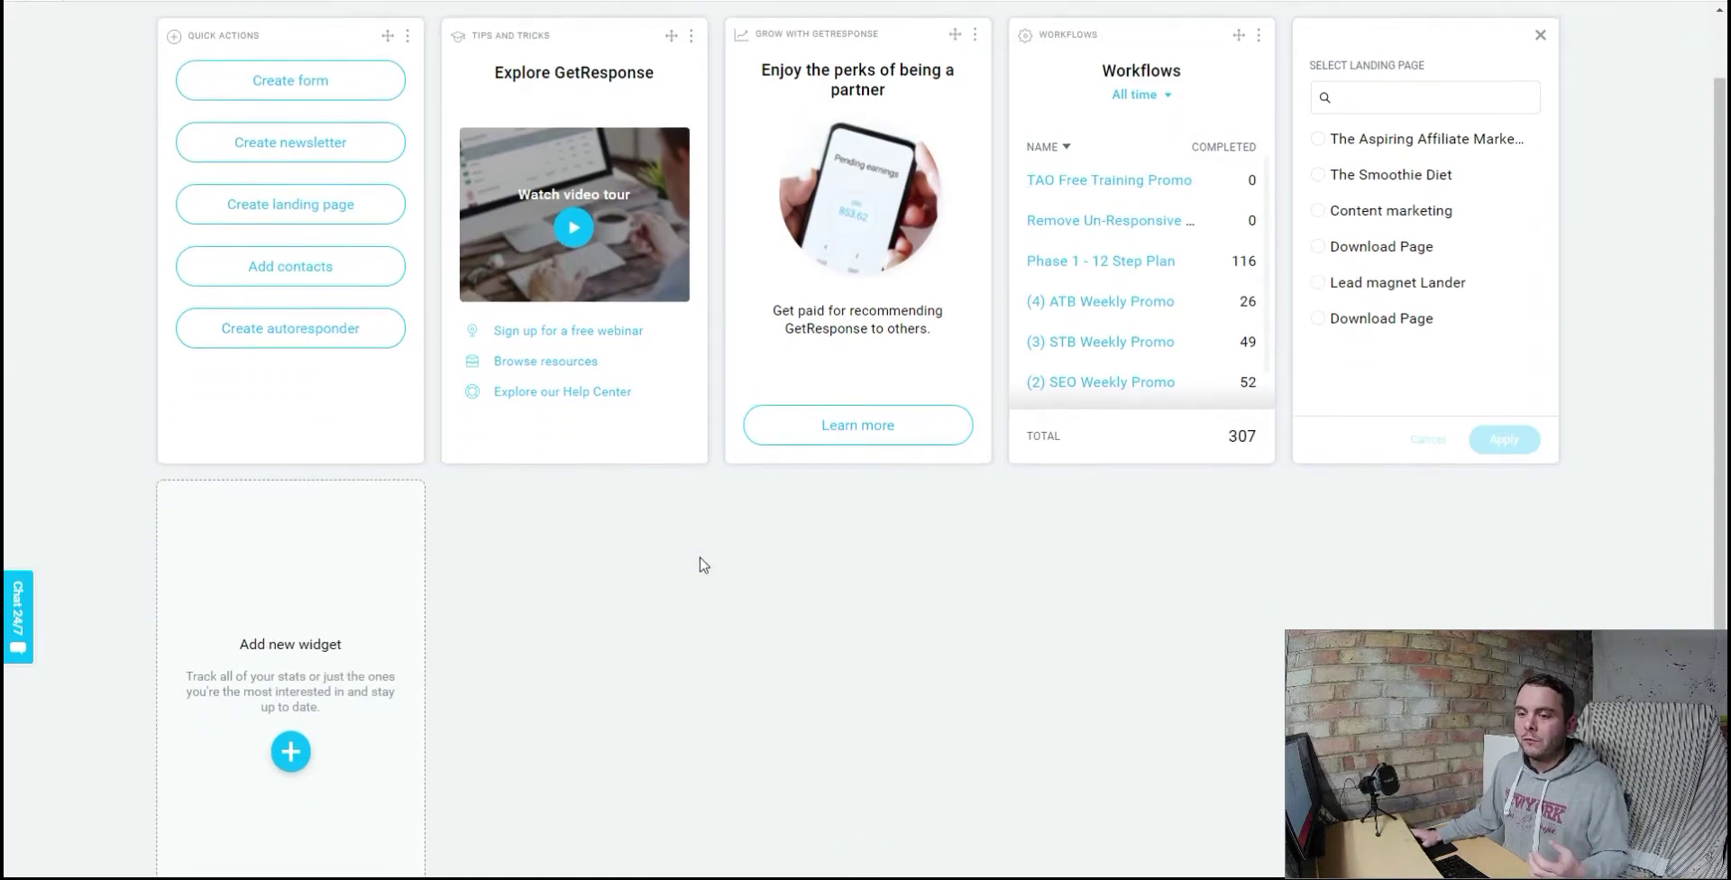
{"action": "left_click", "coordinate": [286, 566]}
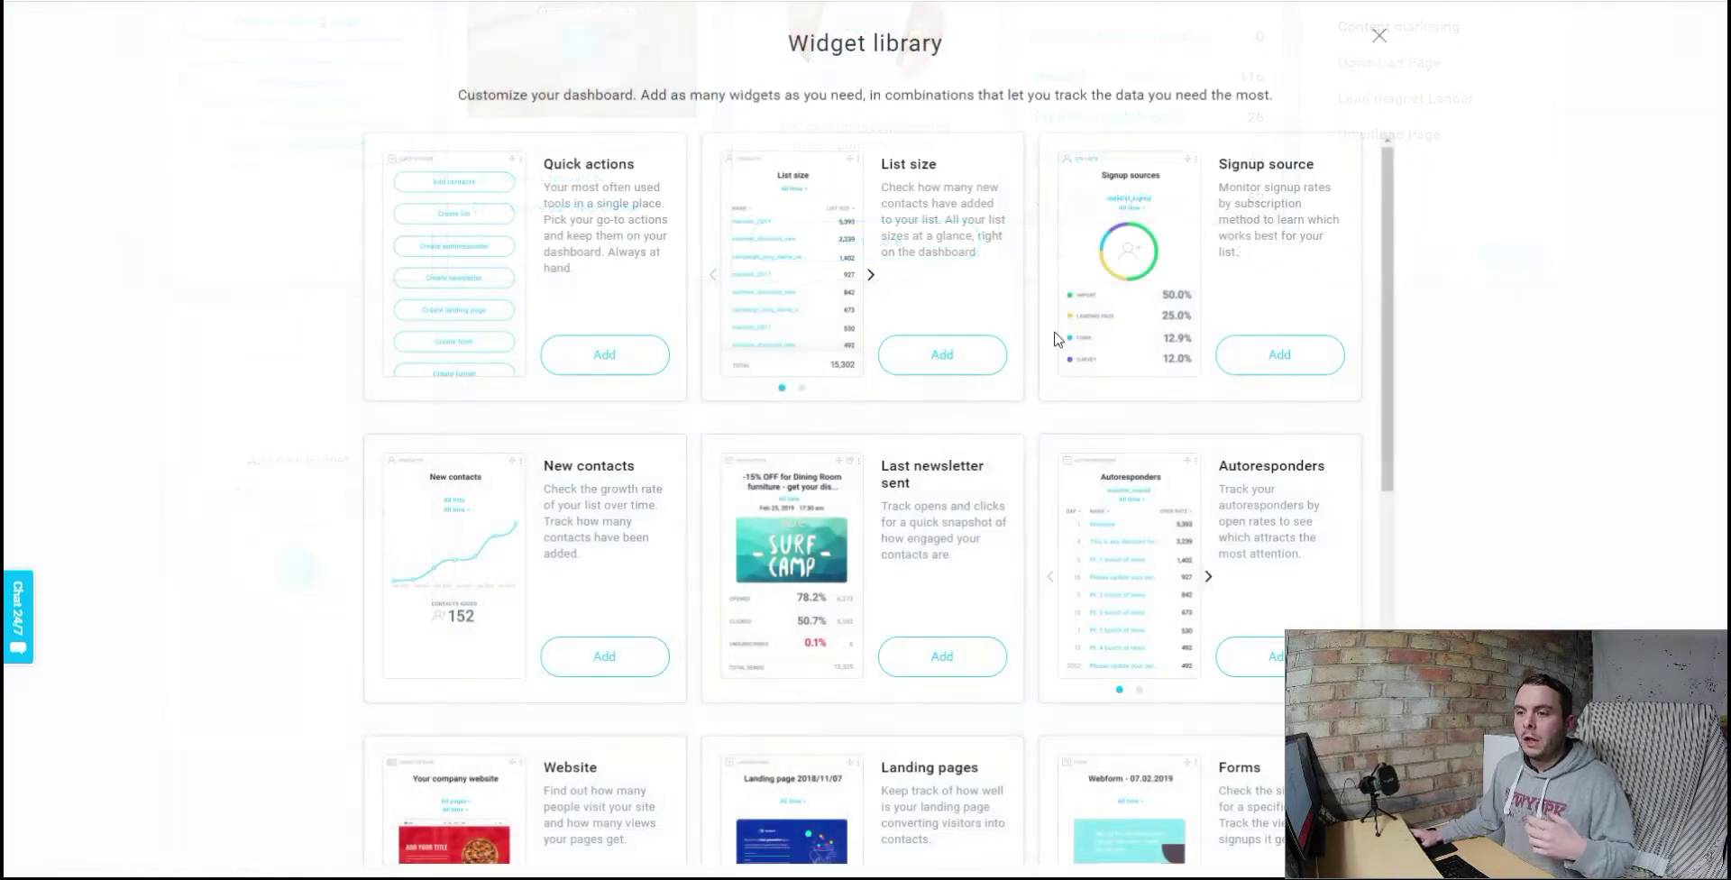
{"action": "scroll", "coordinate": [1101, 326], "scroll_direction": "down", "scroll_amount": 4}
{"action": "scroll", "coordinate": [1104, 332], "scroll_direction": "down", "scroll_amount": 1}
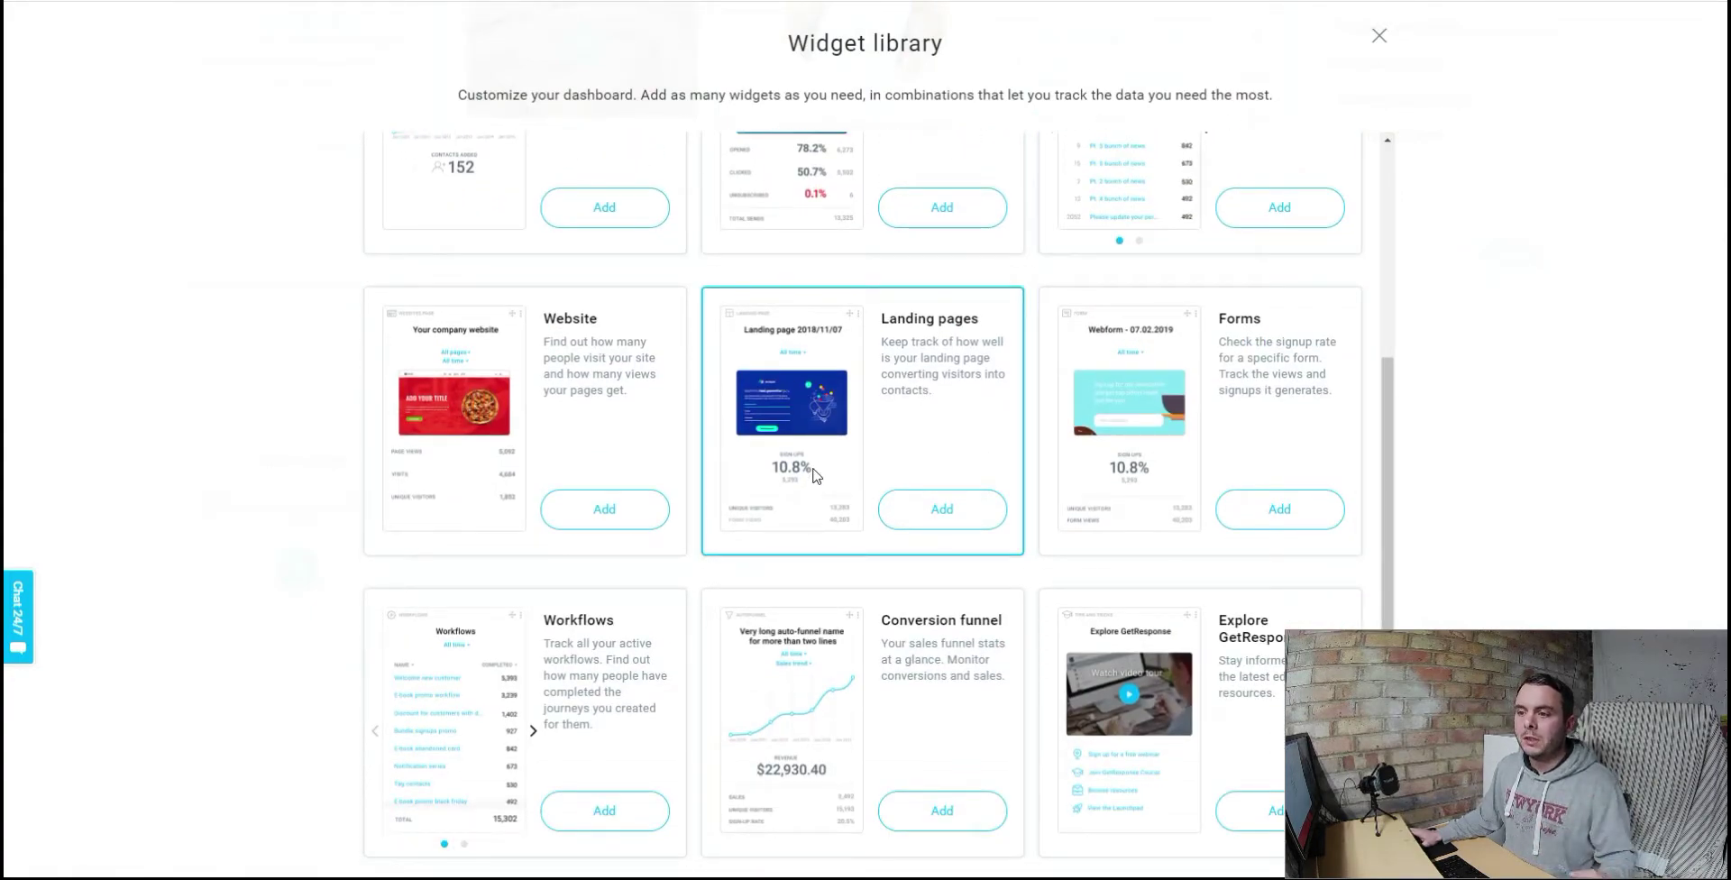
{"action": "scroll", "coordinate": [932, 458], "scroll_direction": "up", "scroll_amount": 2}
{"action": "scroll", "coordinate": [932, 458], "scroll_direction": "up", "scroll_amount": 2}
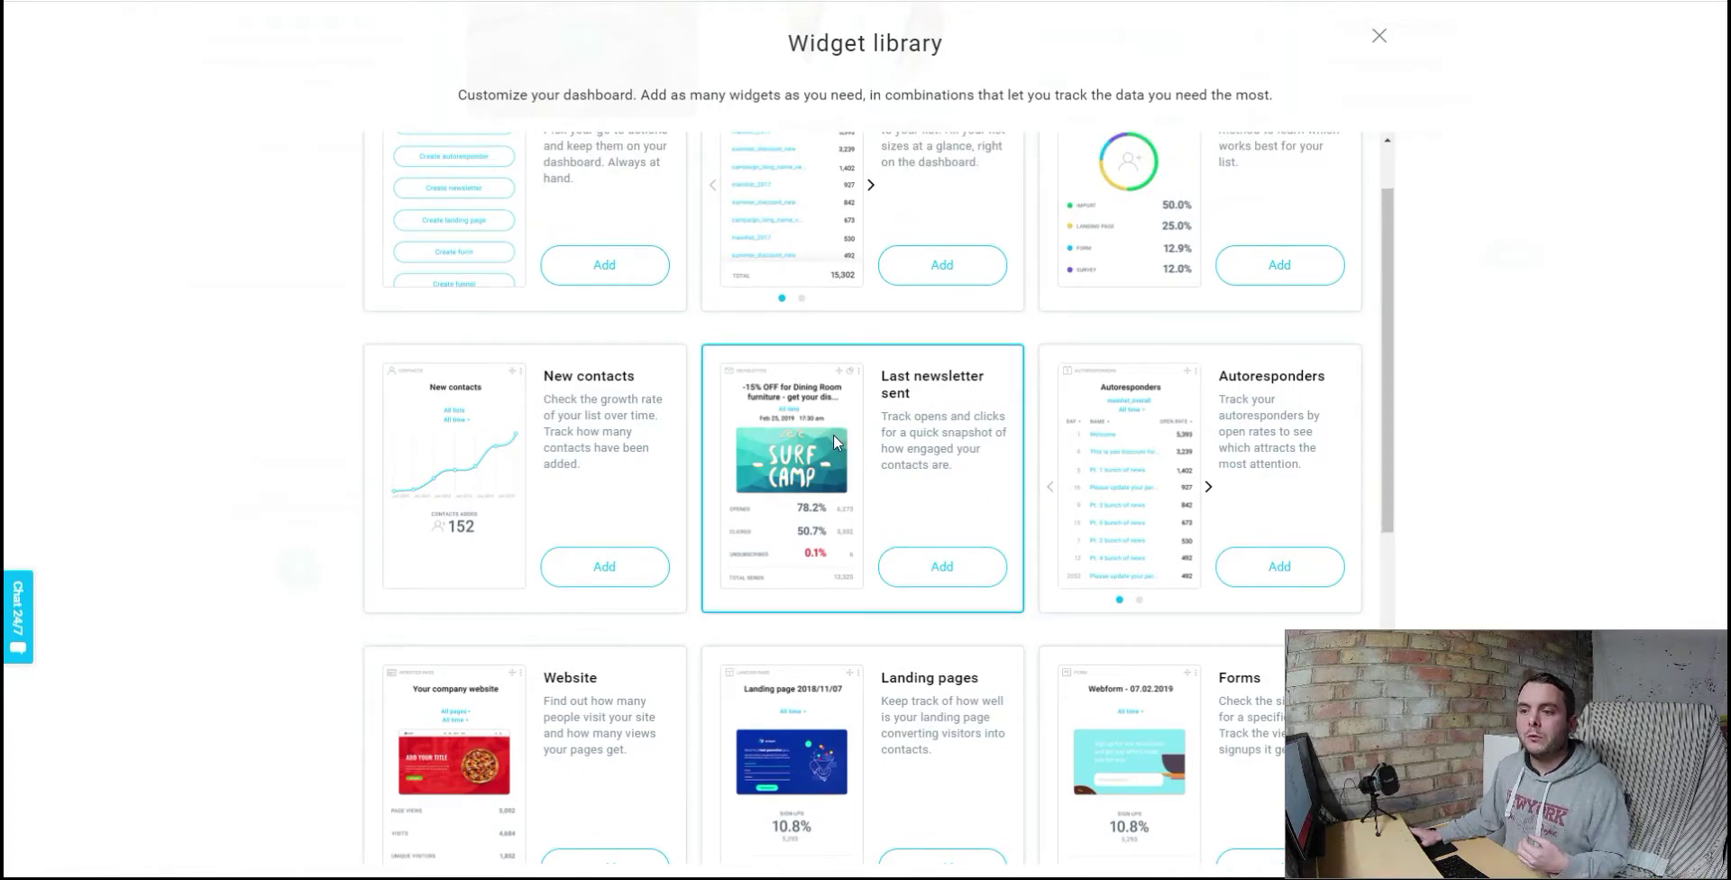
{"action": "scroll", "coordinate": [577, 442], "scroll_direction": "up", "scroll_amount": 1}
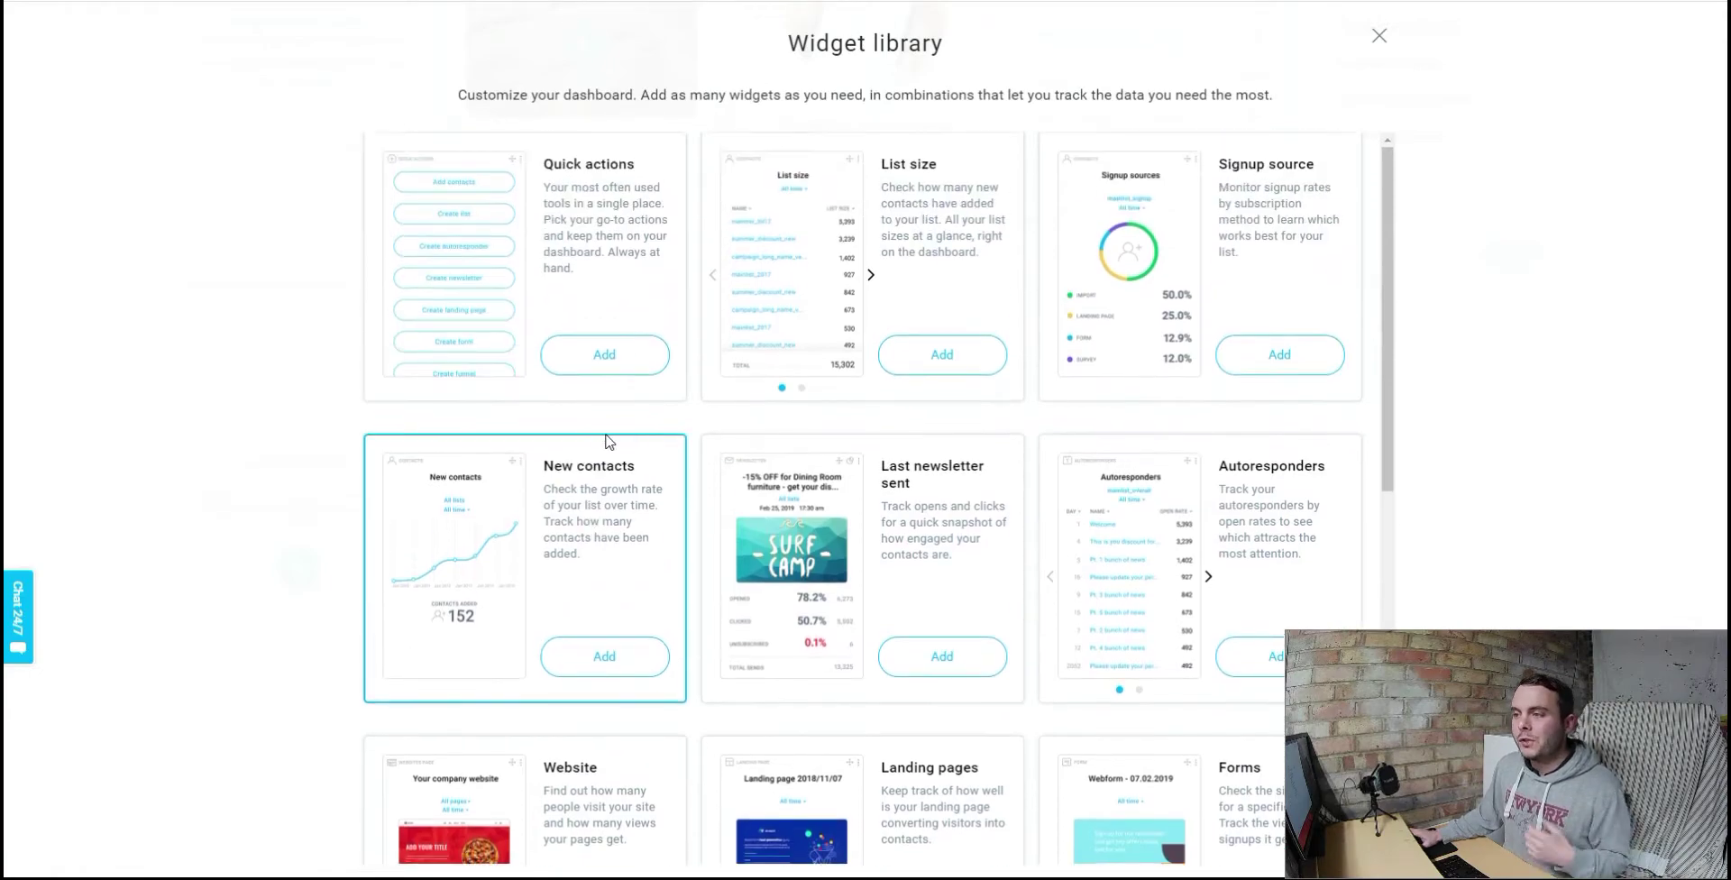
{"action": "left_click", "coordinate": [1377, 37]}
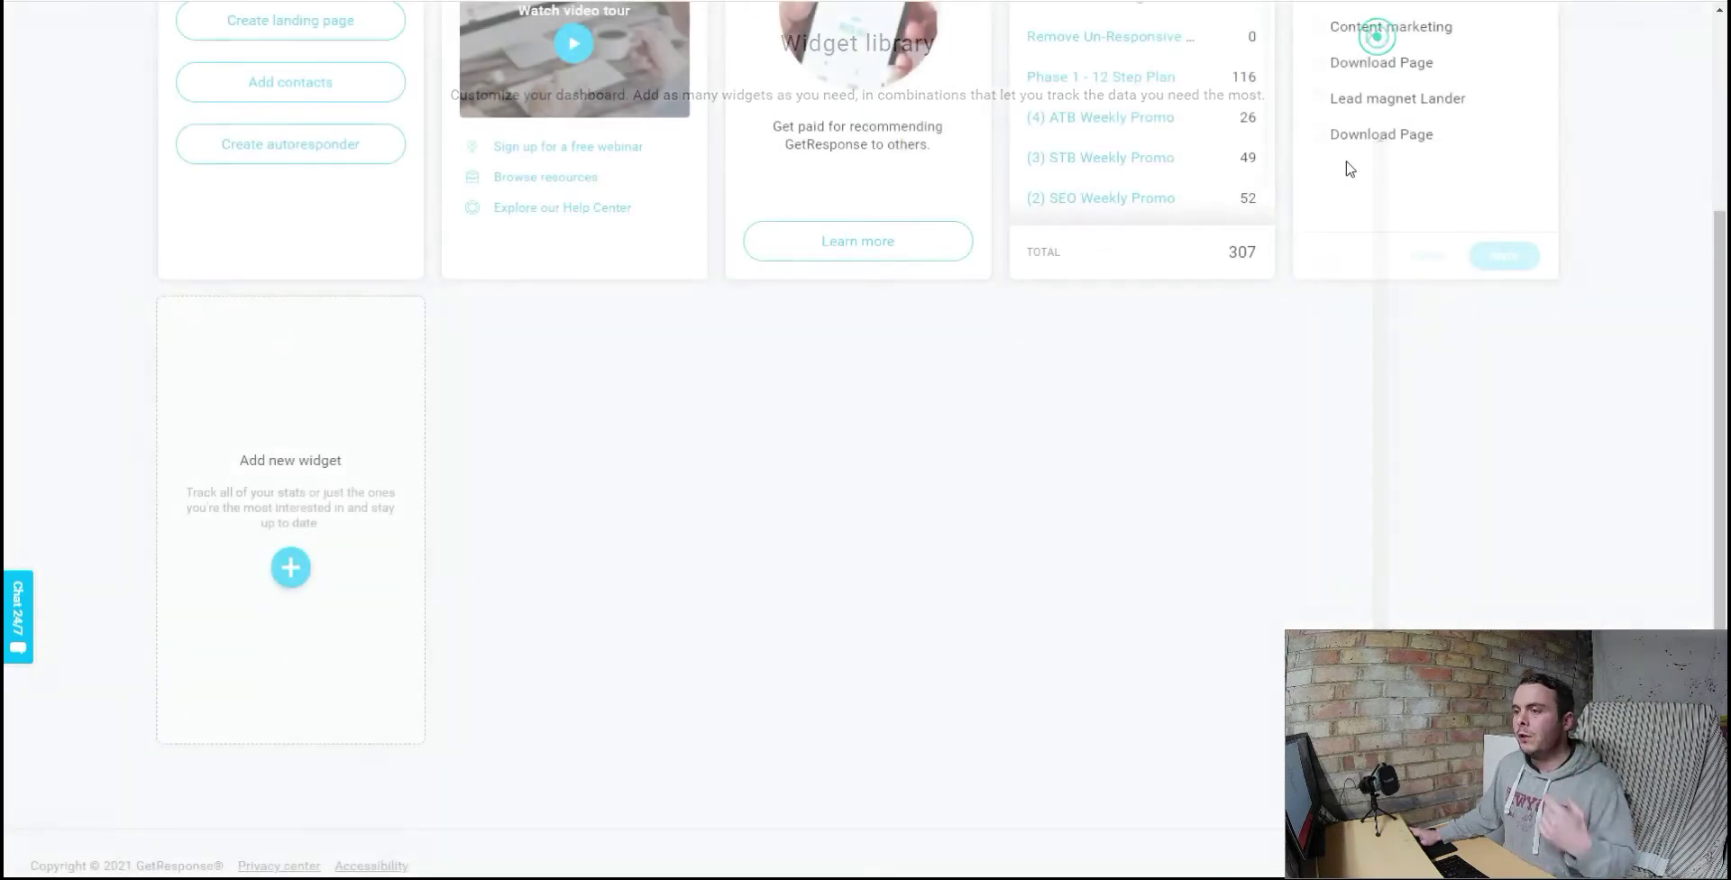
{"action": "scroll", "coordinate": [941, 479], "scroll_direction": "up", "scroll_amount": 3}
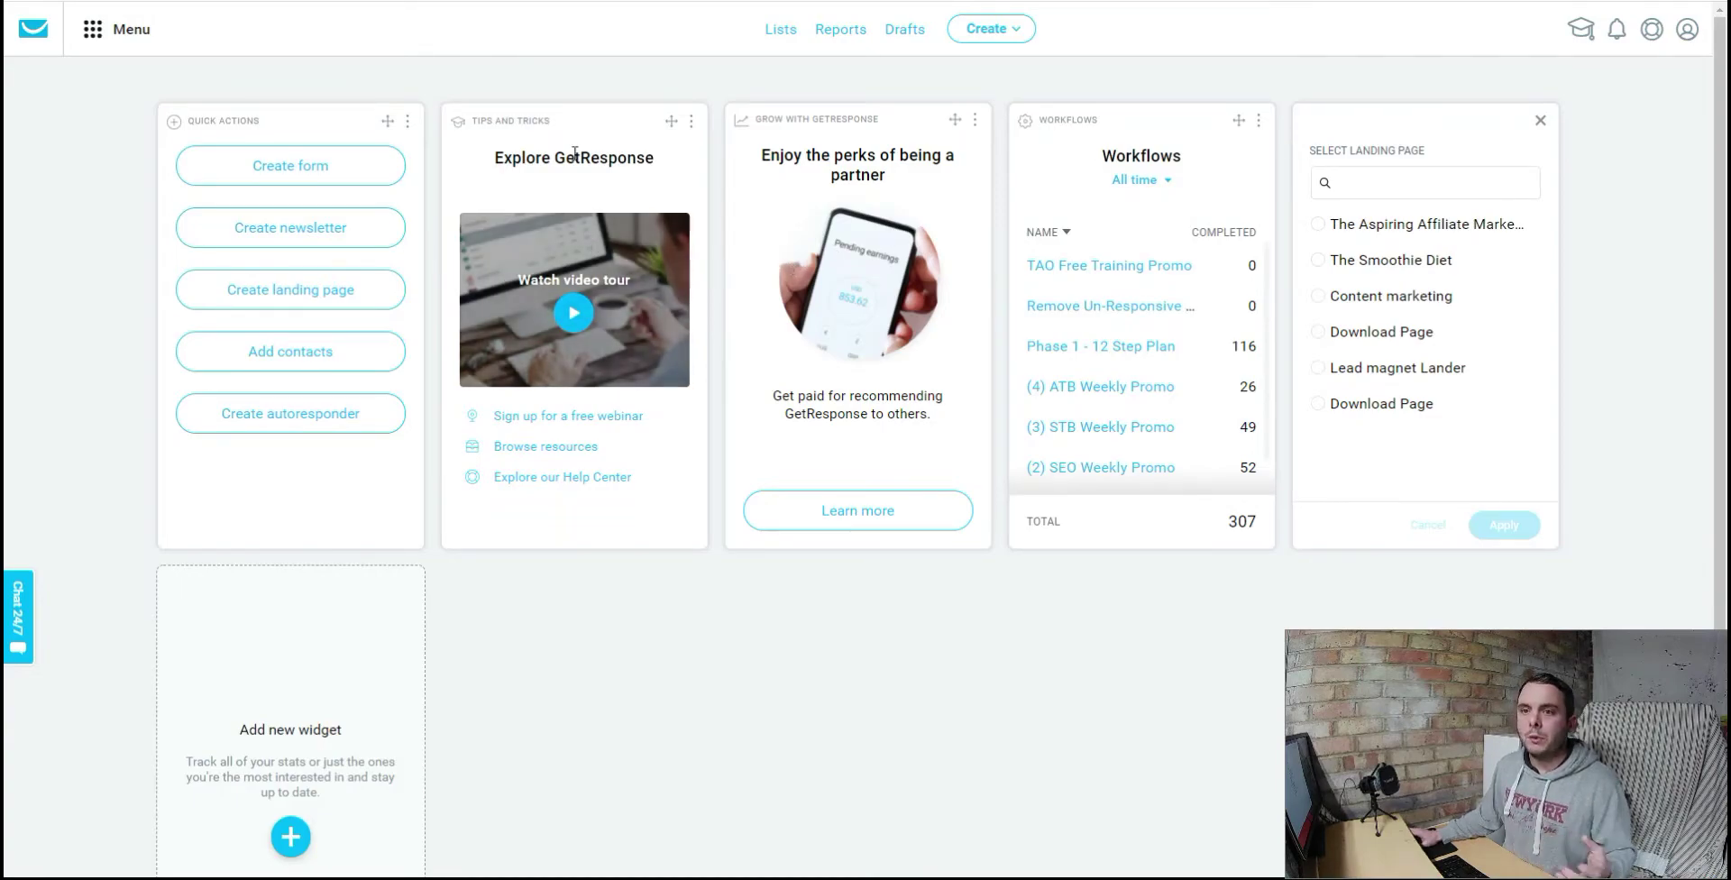
Step: Look over the communication and growth tools on offer and open the account management details
{"action": "left_click", "coordinate": [93, 38]}
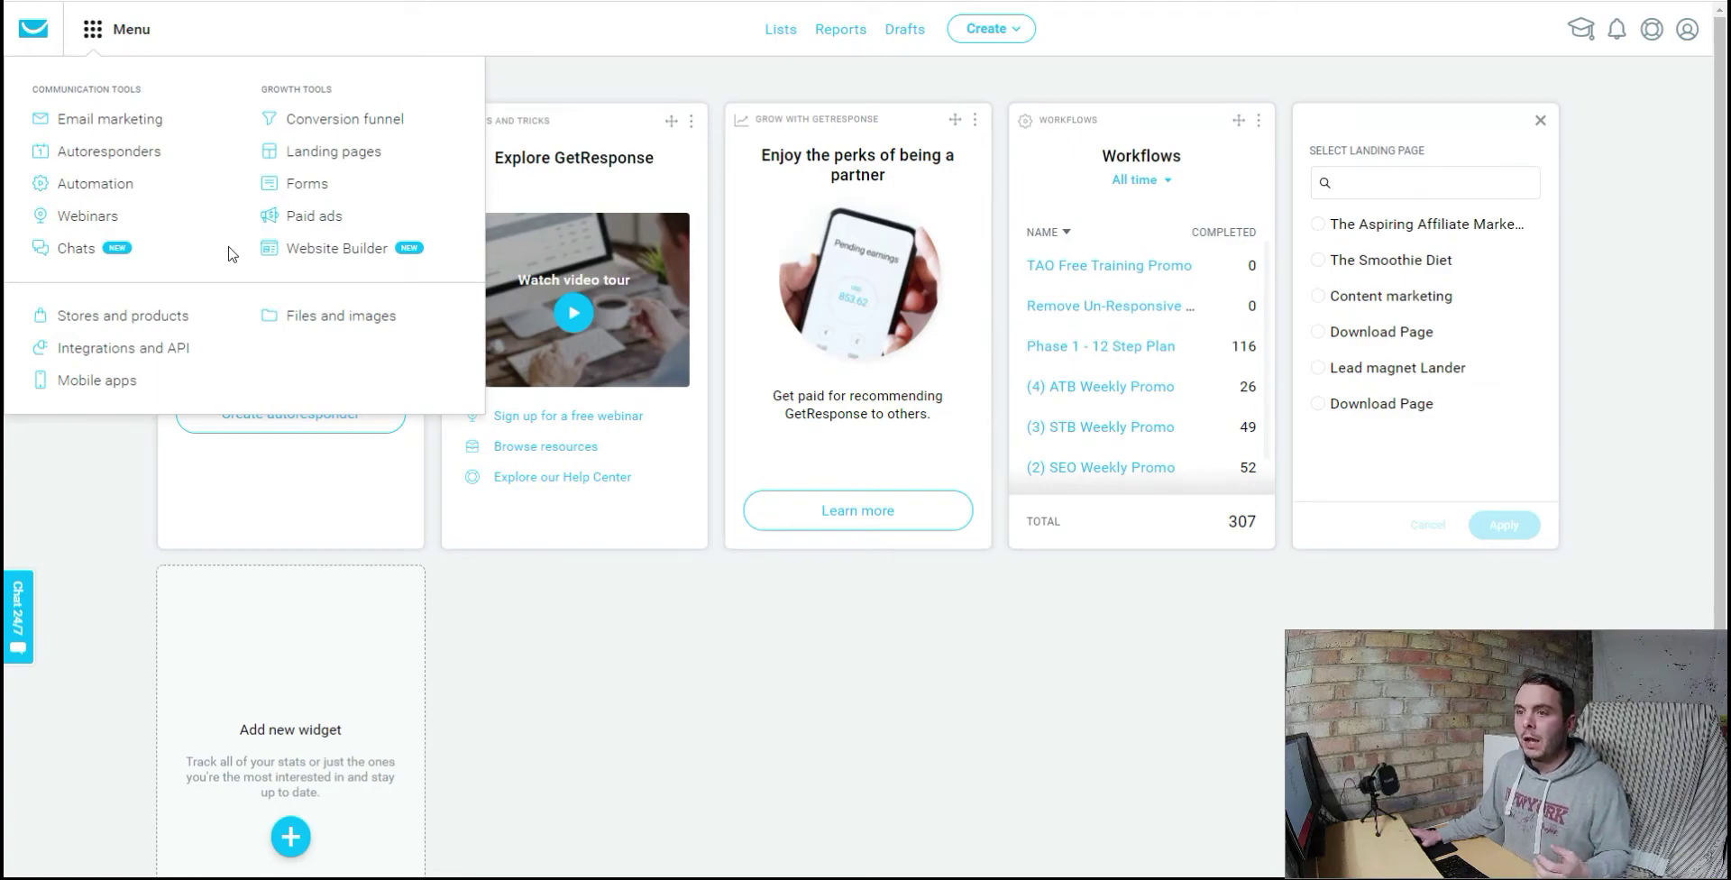
{"action": "left_click", "coordinate": [568, 84]}
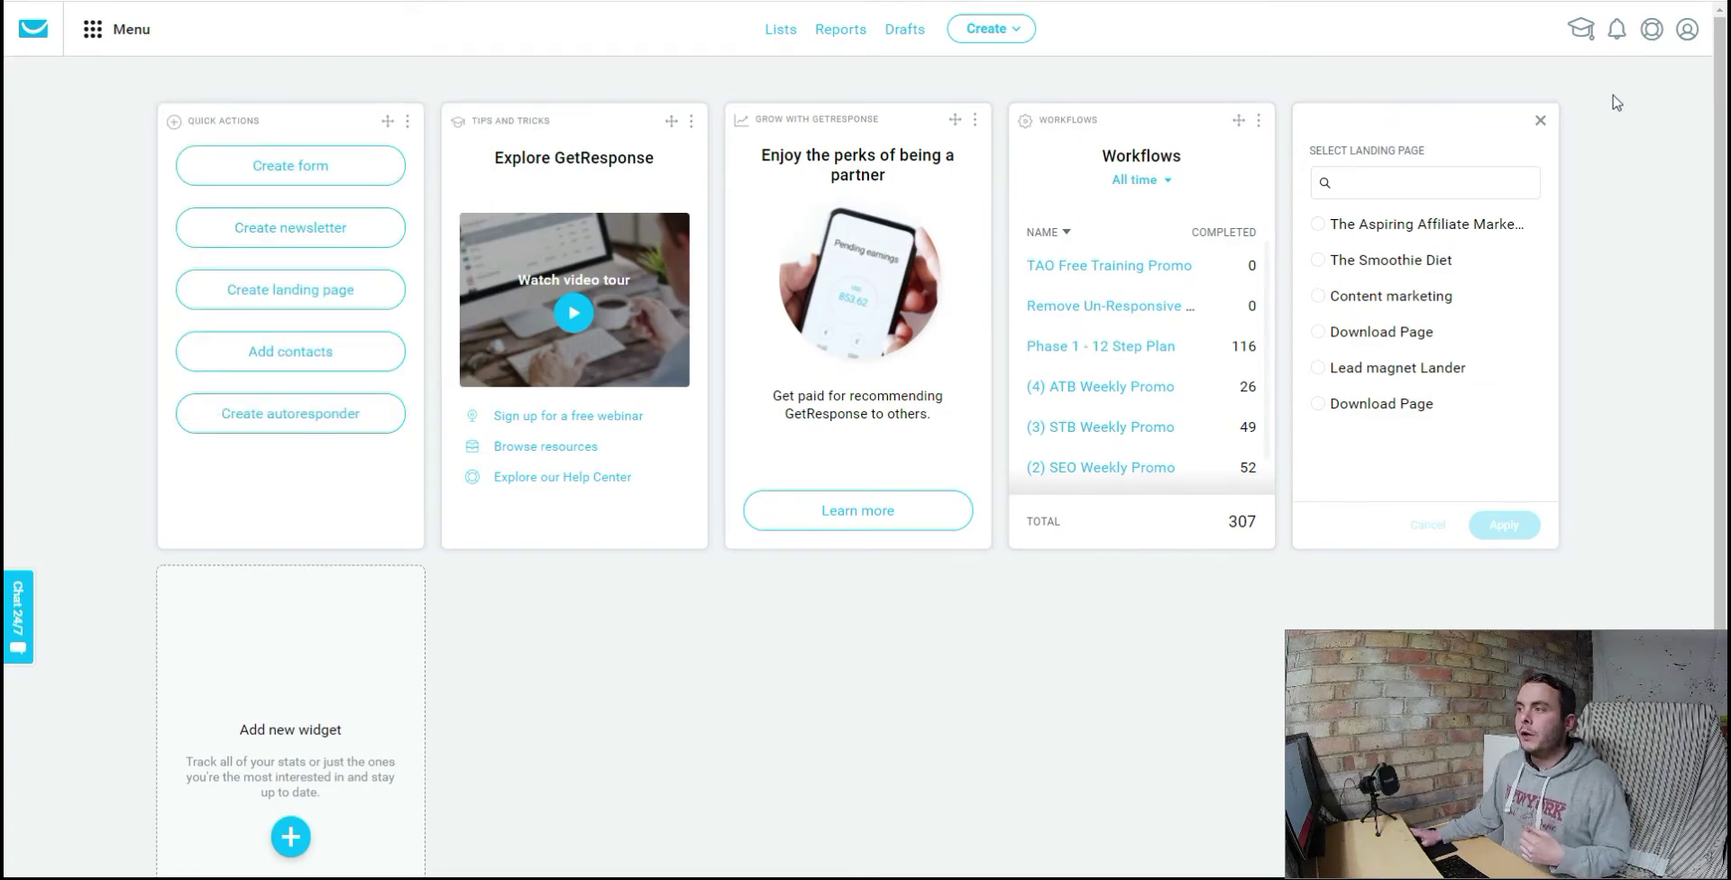
{"action": "left_click", "coordinate": [1692, 32]}
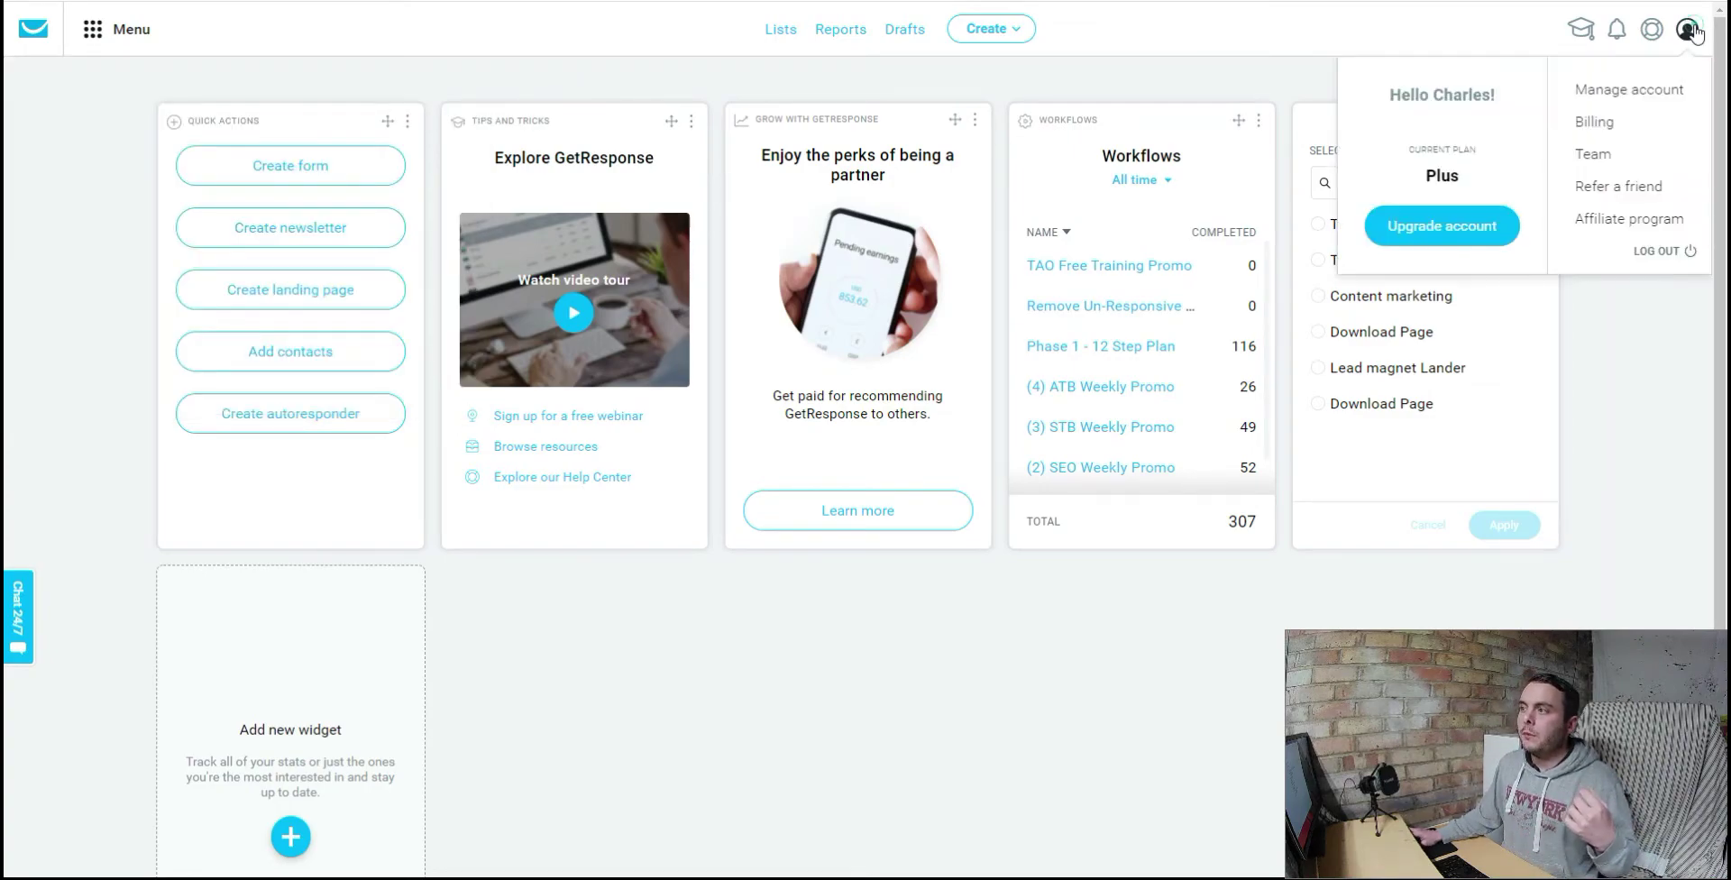
{"action": "left_click", "coordinate": [1649, 88]}
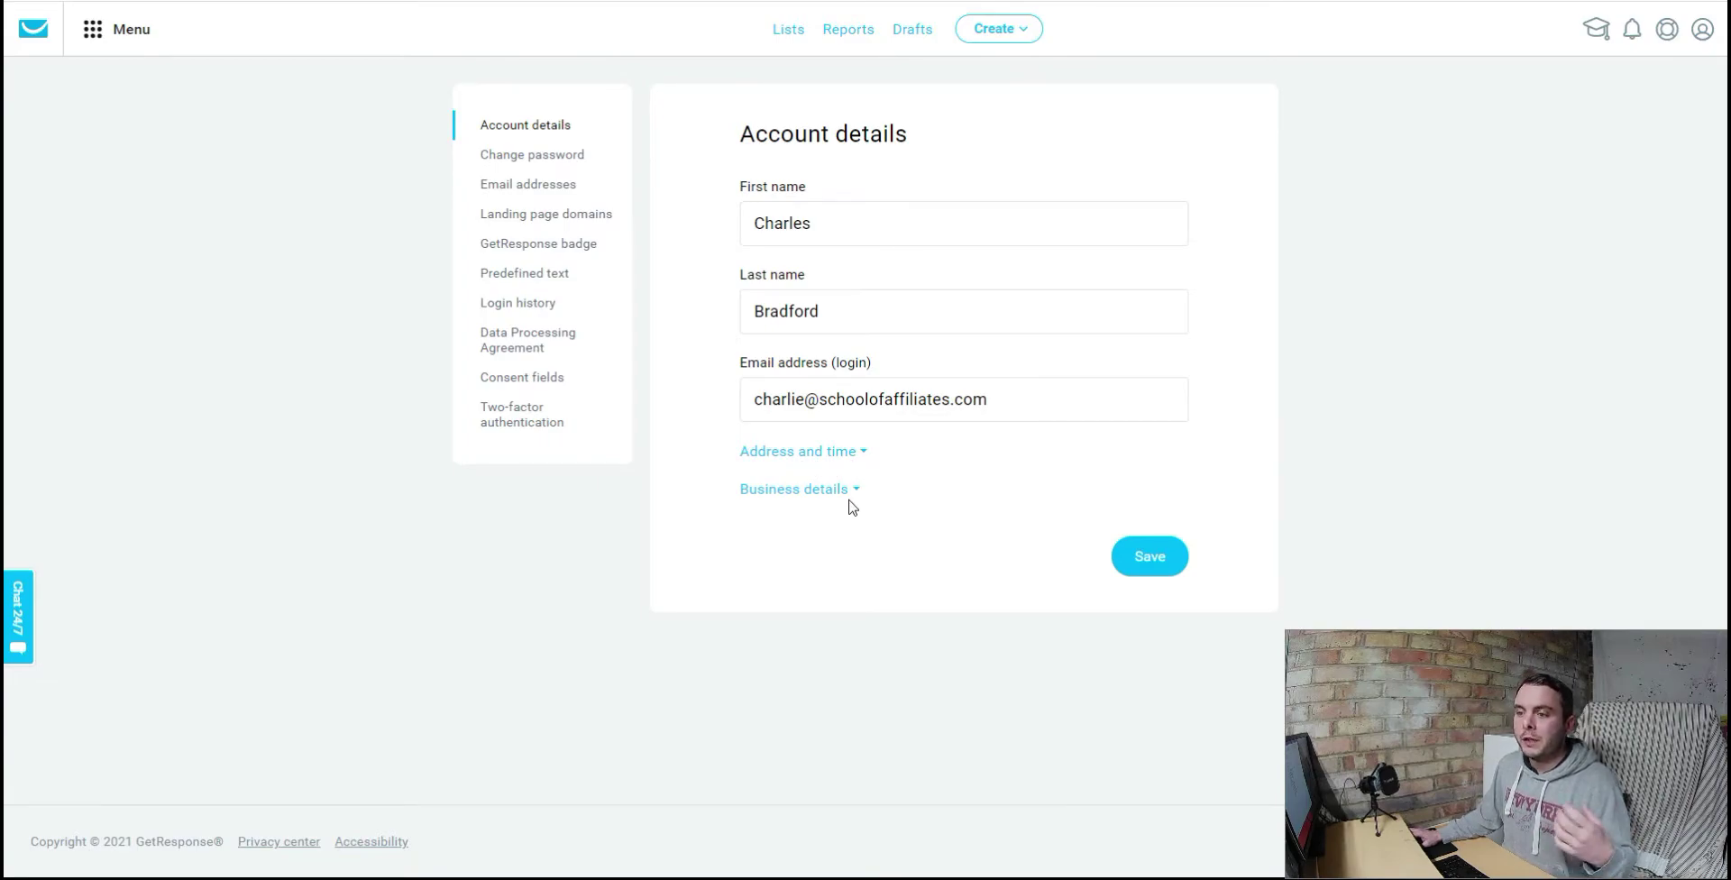
Step: Open the account's email addresses settings, view the form for adding an address, and cancel it
{"action": "left_click", "coordinate": [553, 190]}
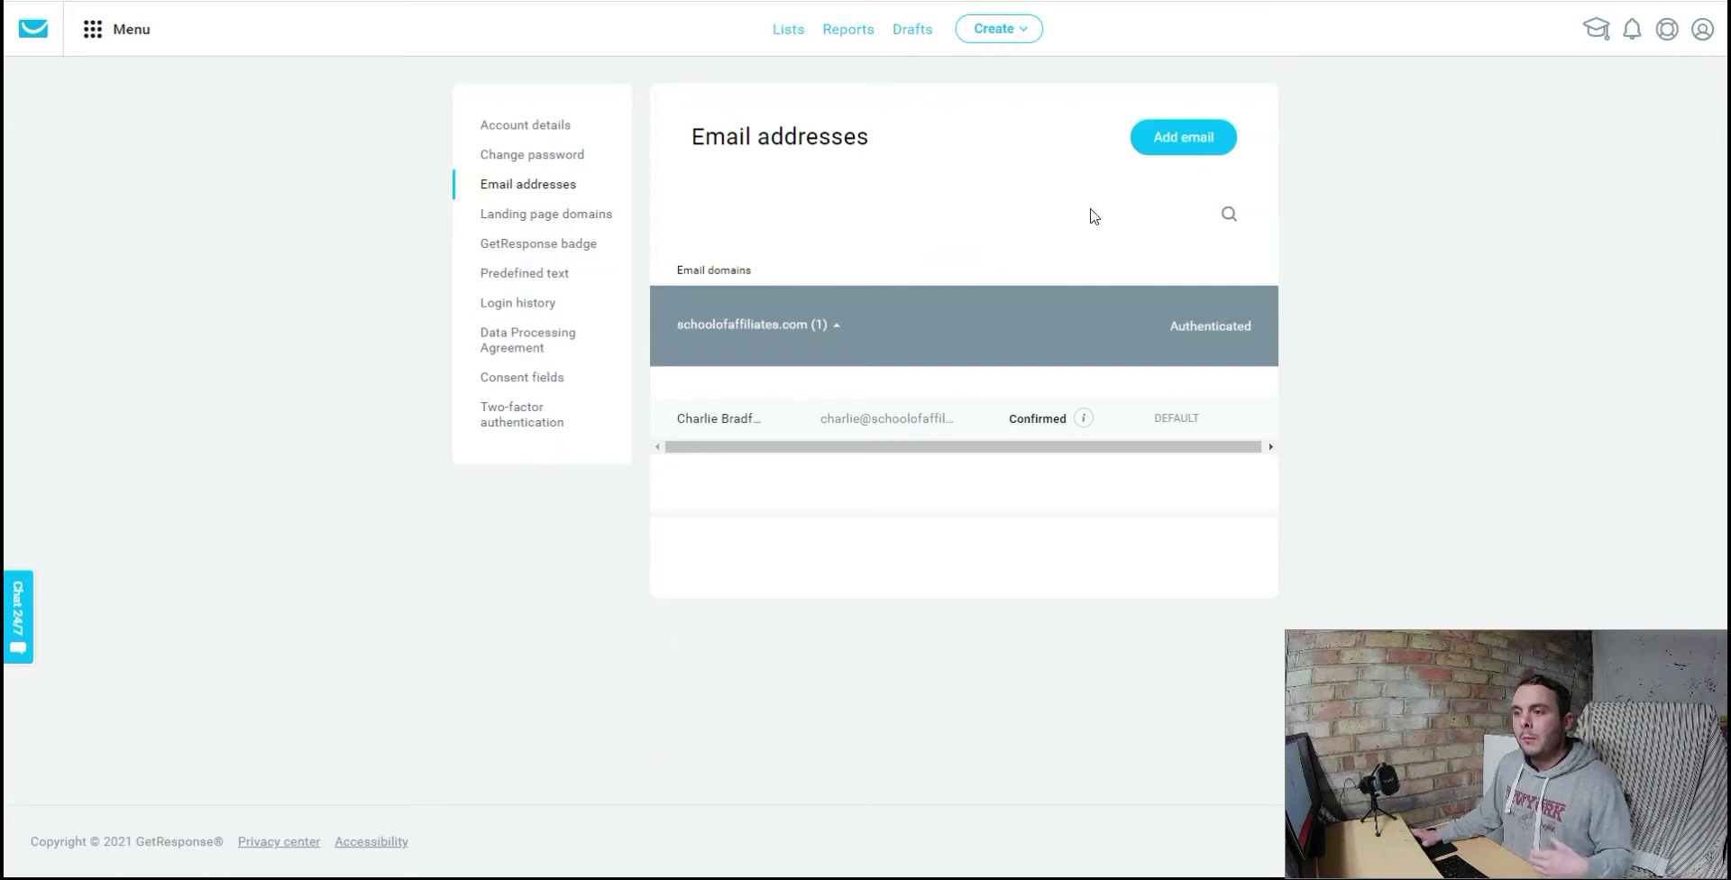
{"action": "left_click", "coordinate": [1169, 142]}
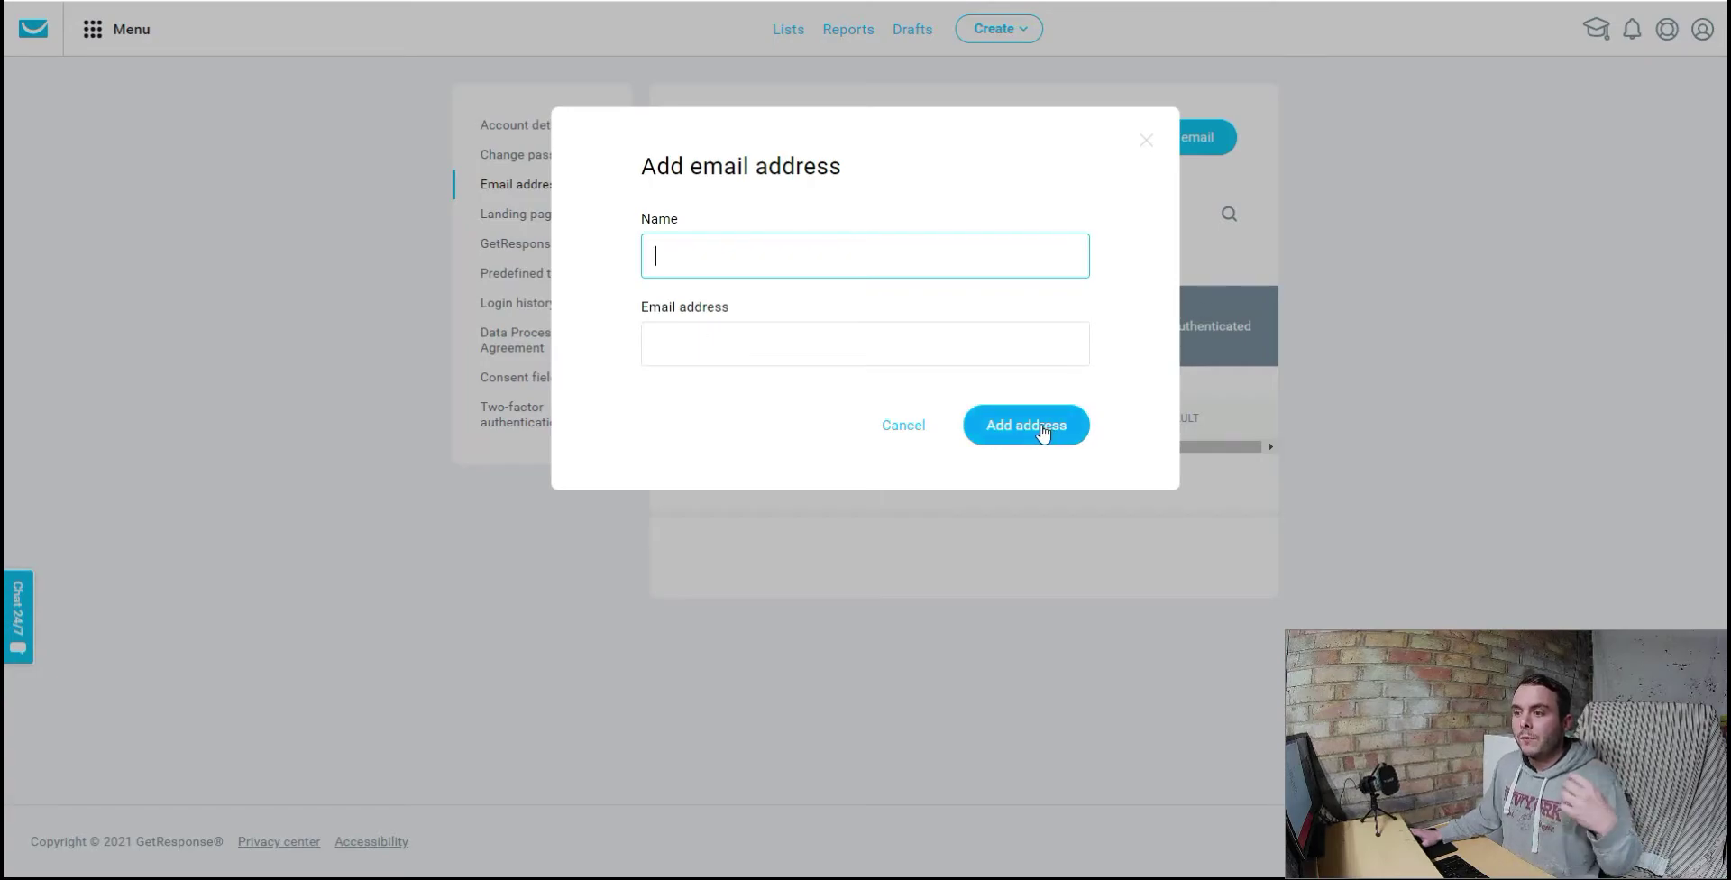
{"action": "left_click", "coordinate": [911, 426]}
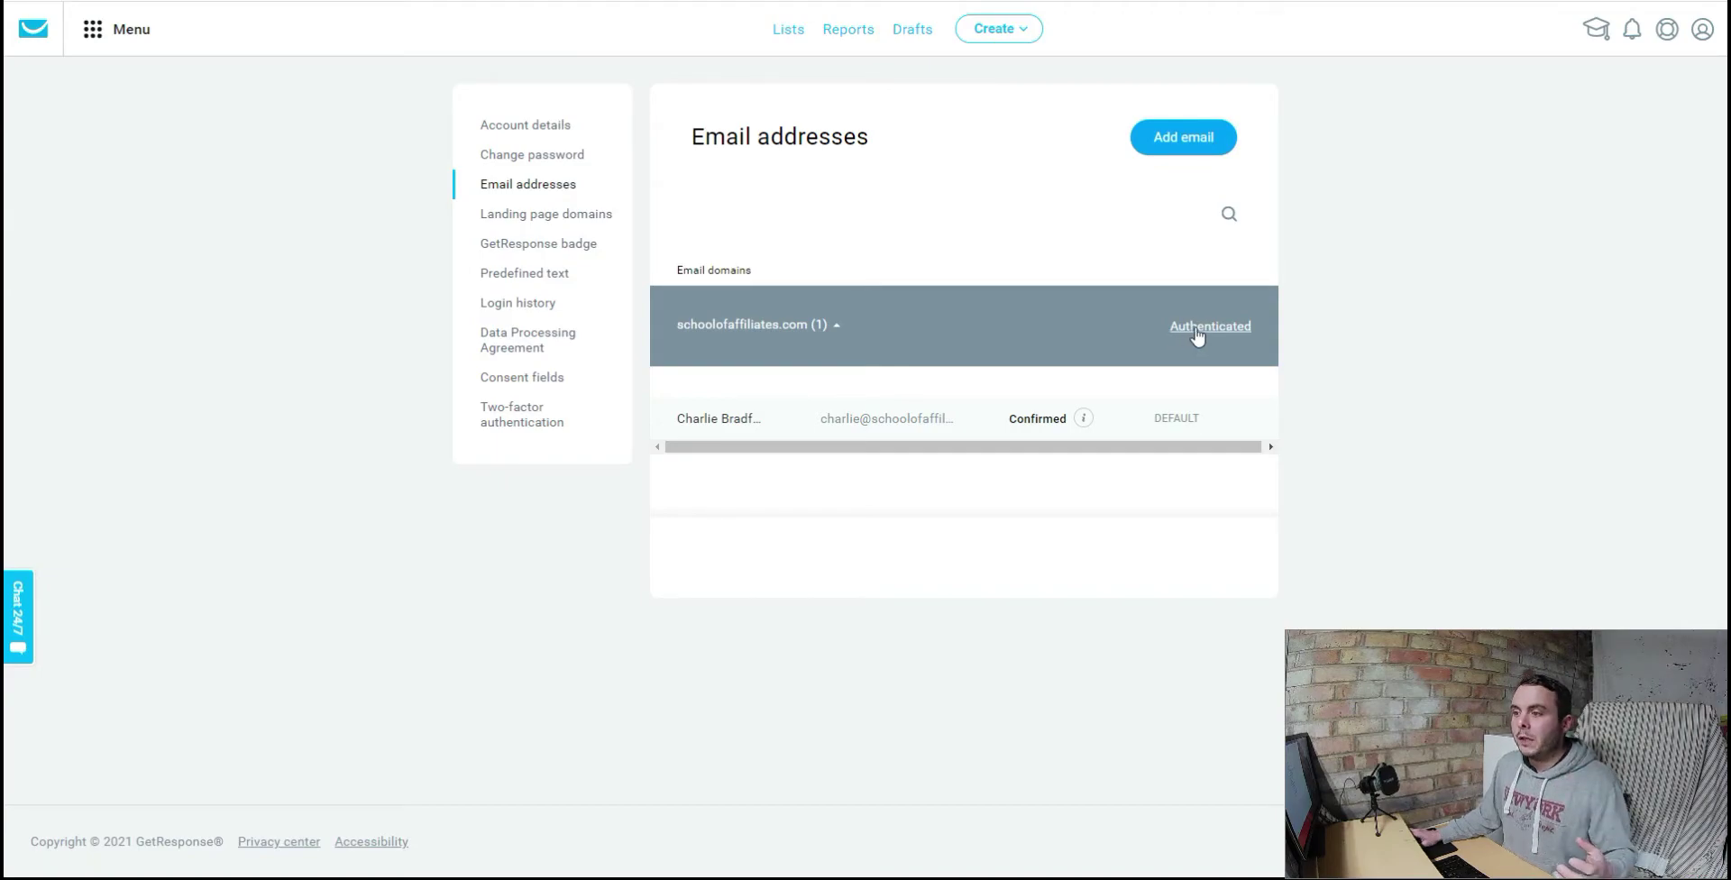
Step: View the DKIM authentication details for schoolofaffiliates.com and open the new TXT record form in SiteGround's DNS Zone Editor
{"action": "left_click", "coordinate": [1180, 333]}
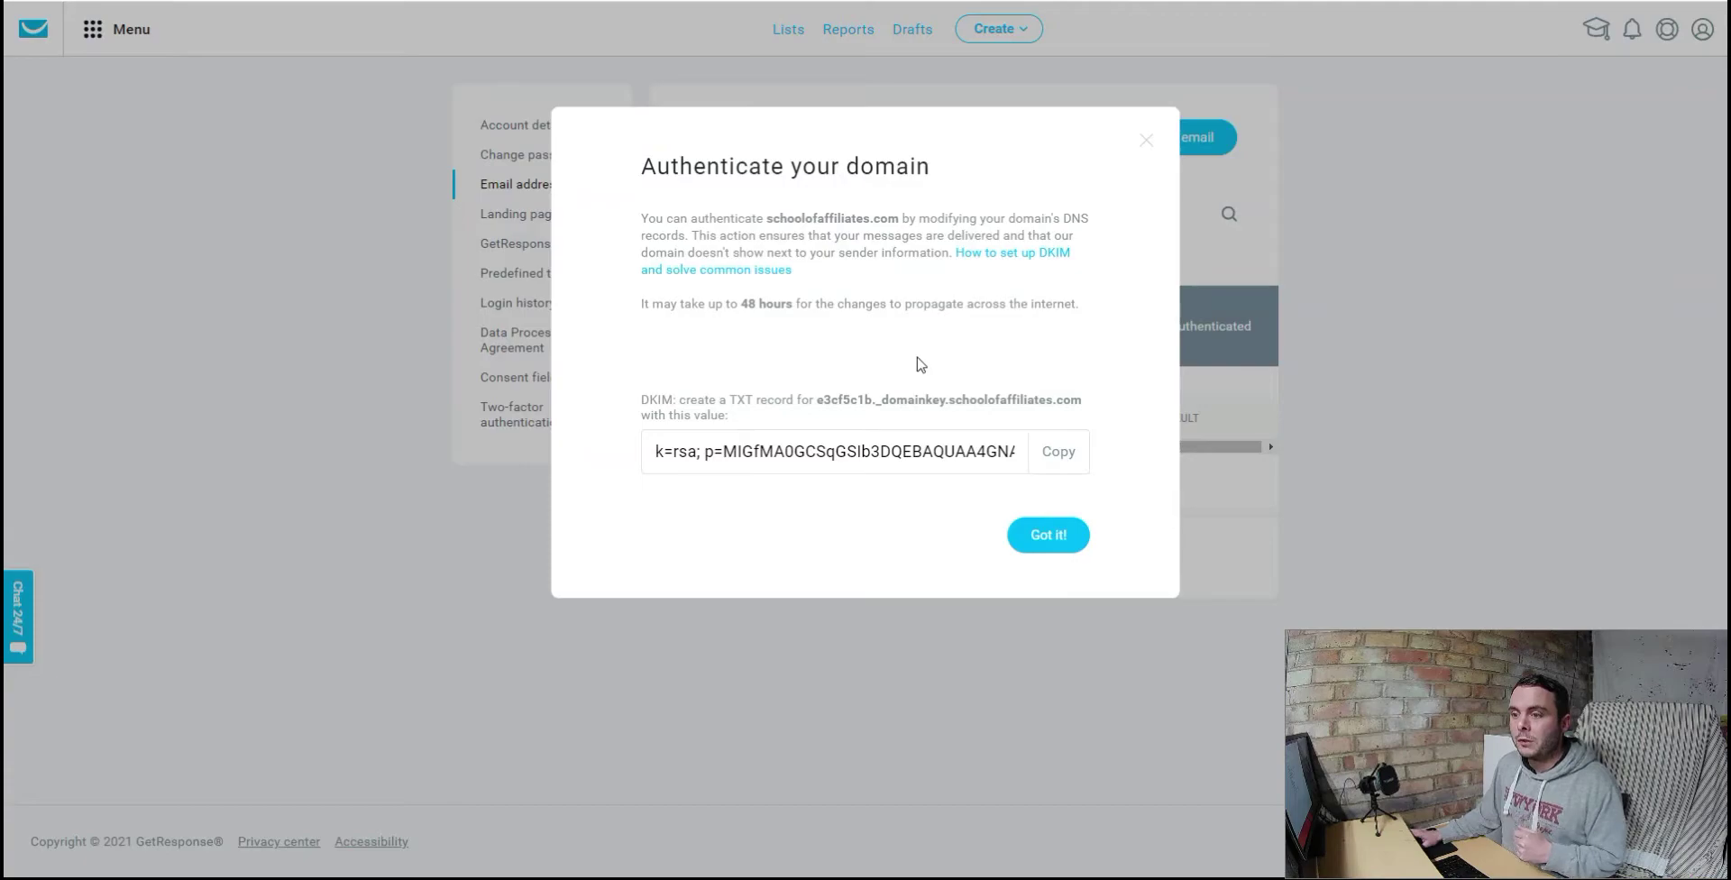
{"action": "left_click", "coordinate": [631, 2]}
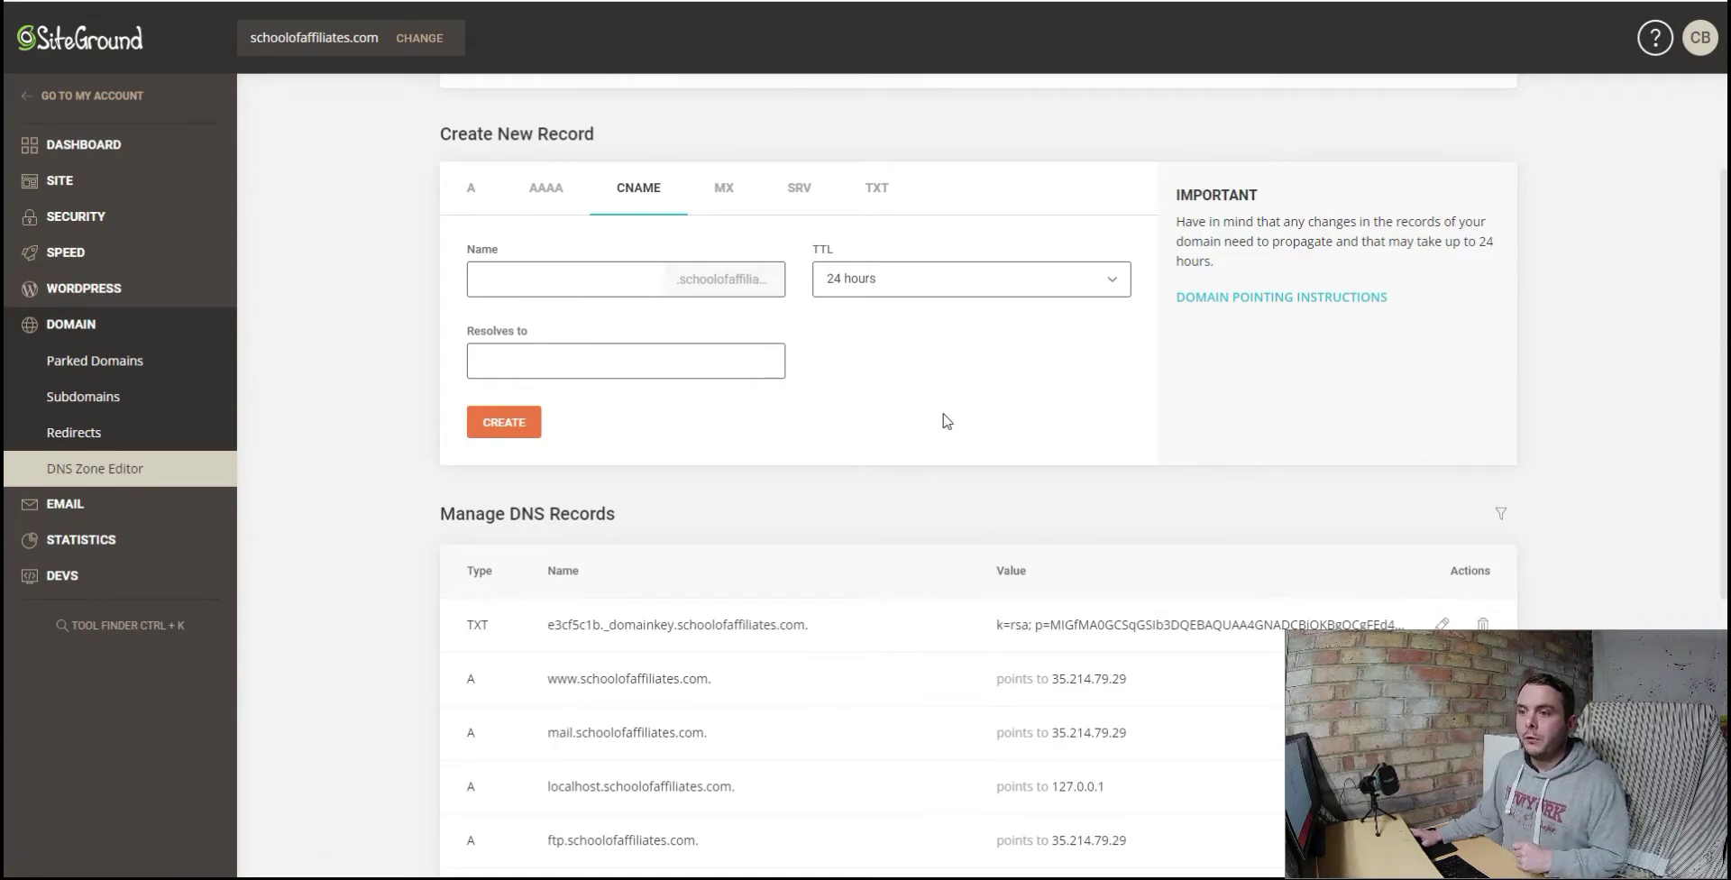
{"action": "left_click", "coordinate": [878, 193]}
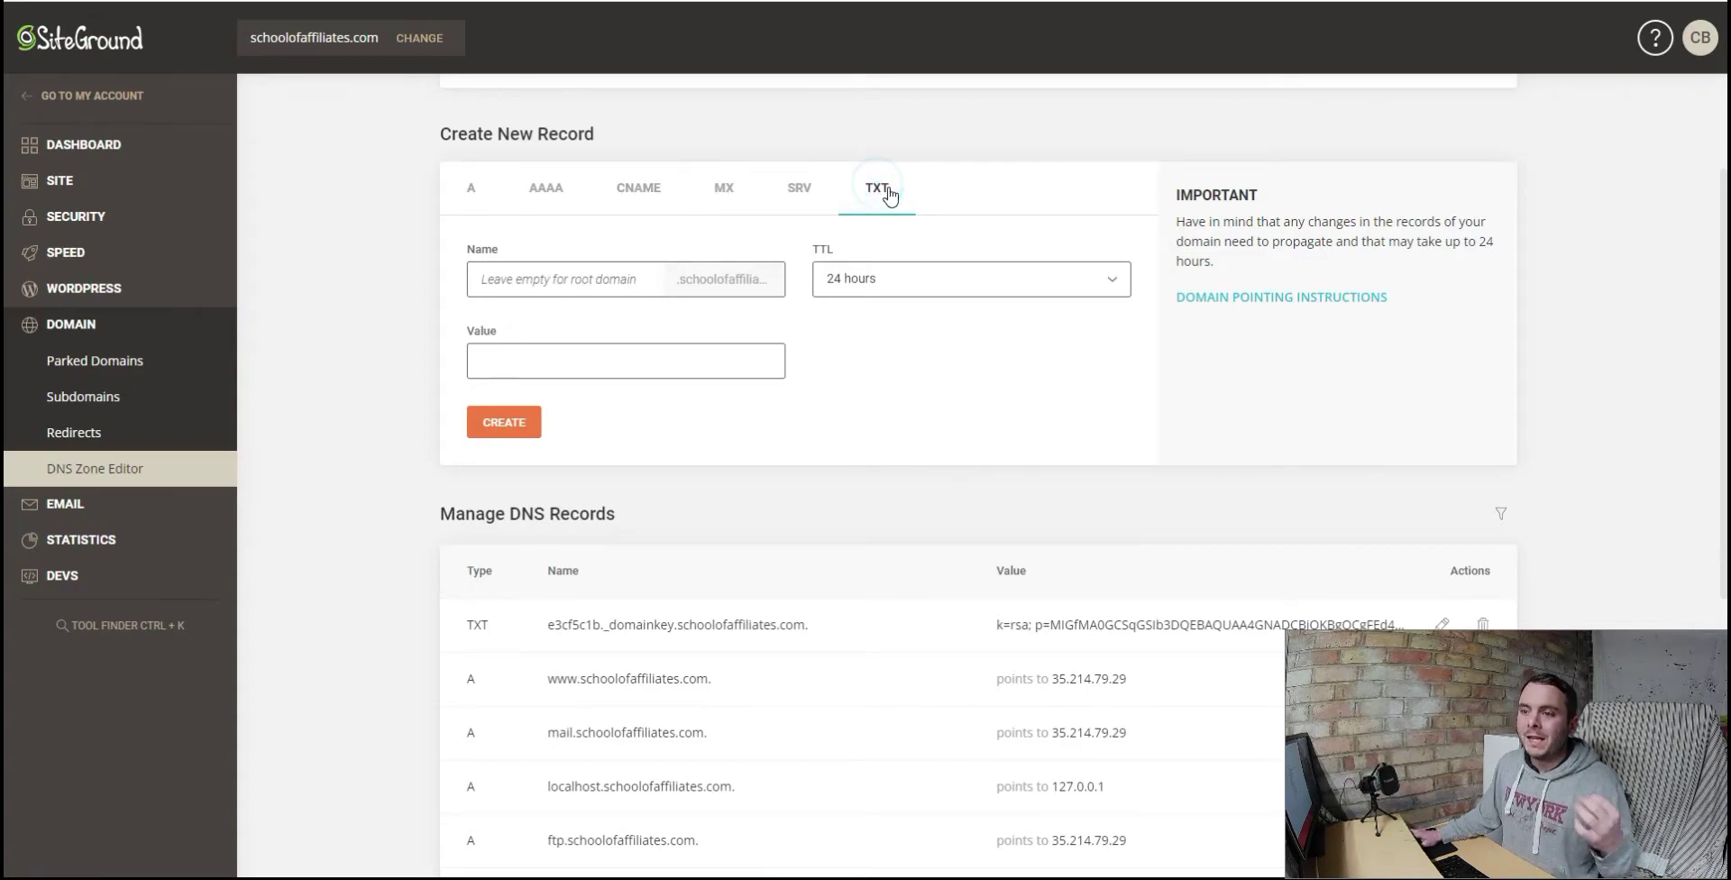
Step: Select the TXT record's host prefix in GetResponse's authentication details and switch back to SiteGround's record form
{"action": "left_click", "coordinate": [540, 1]}
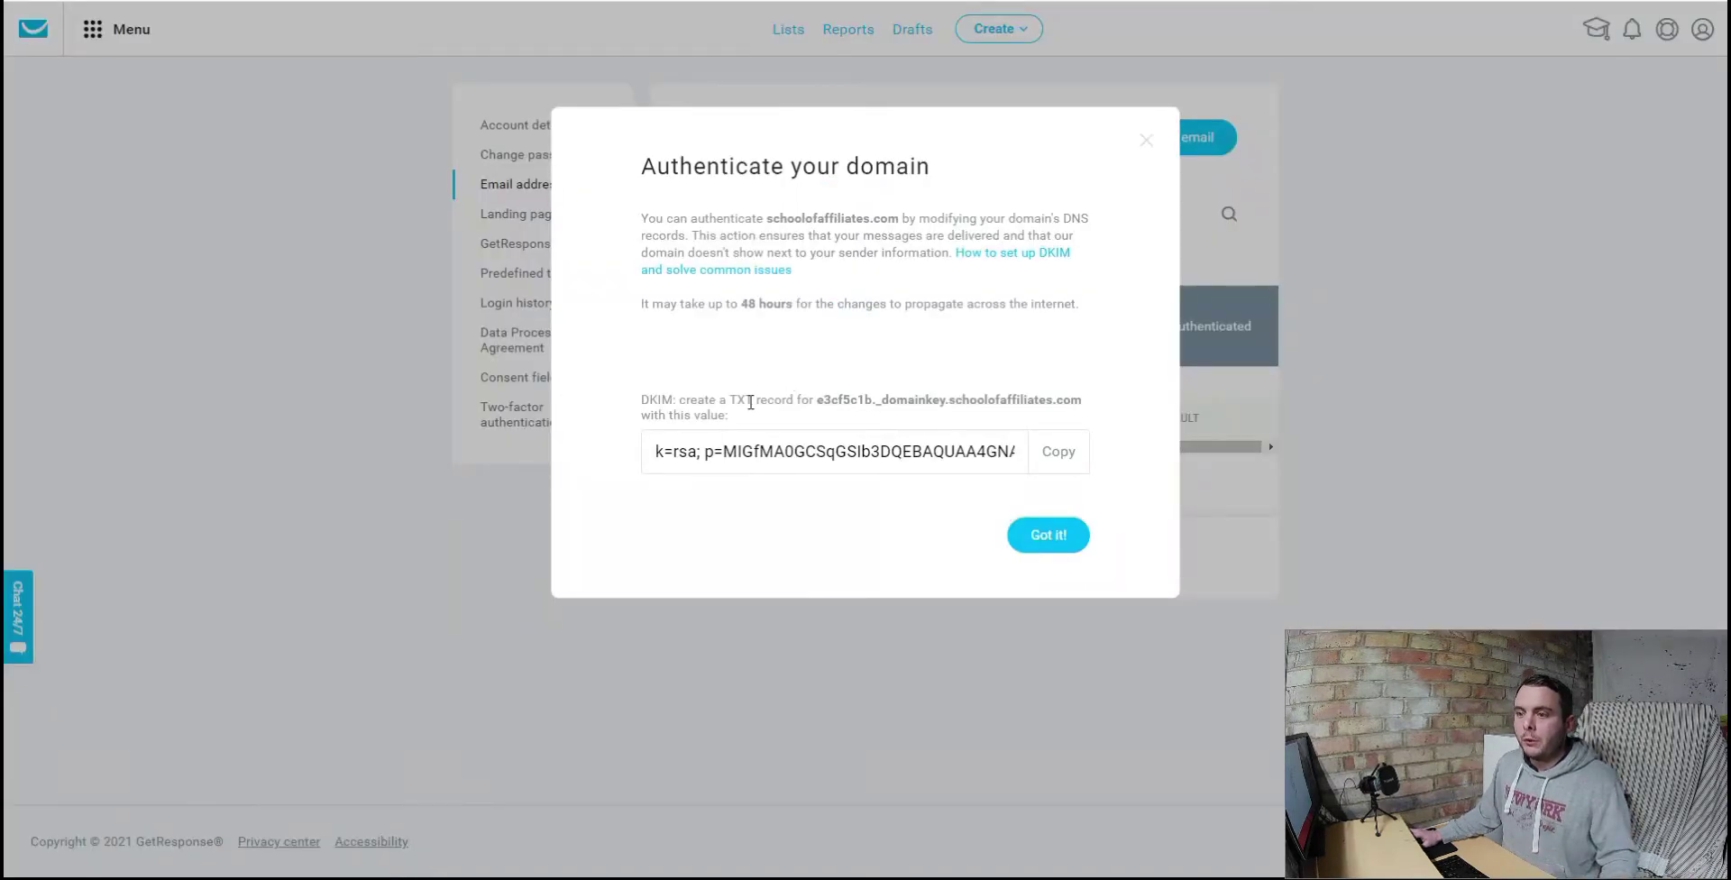
{"action": "left_click_drag", "start_coordinate": [815, 400], "coordinate": [947, 400]}
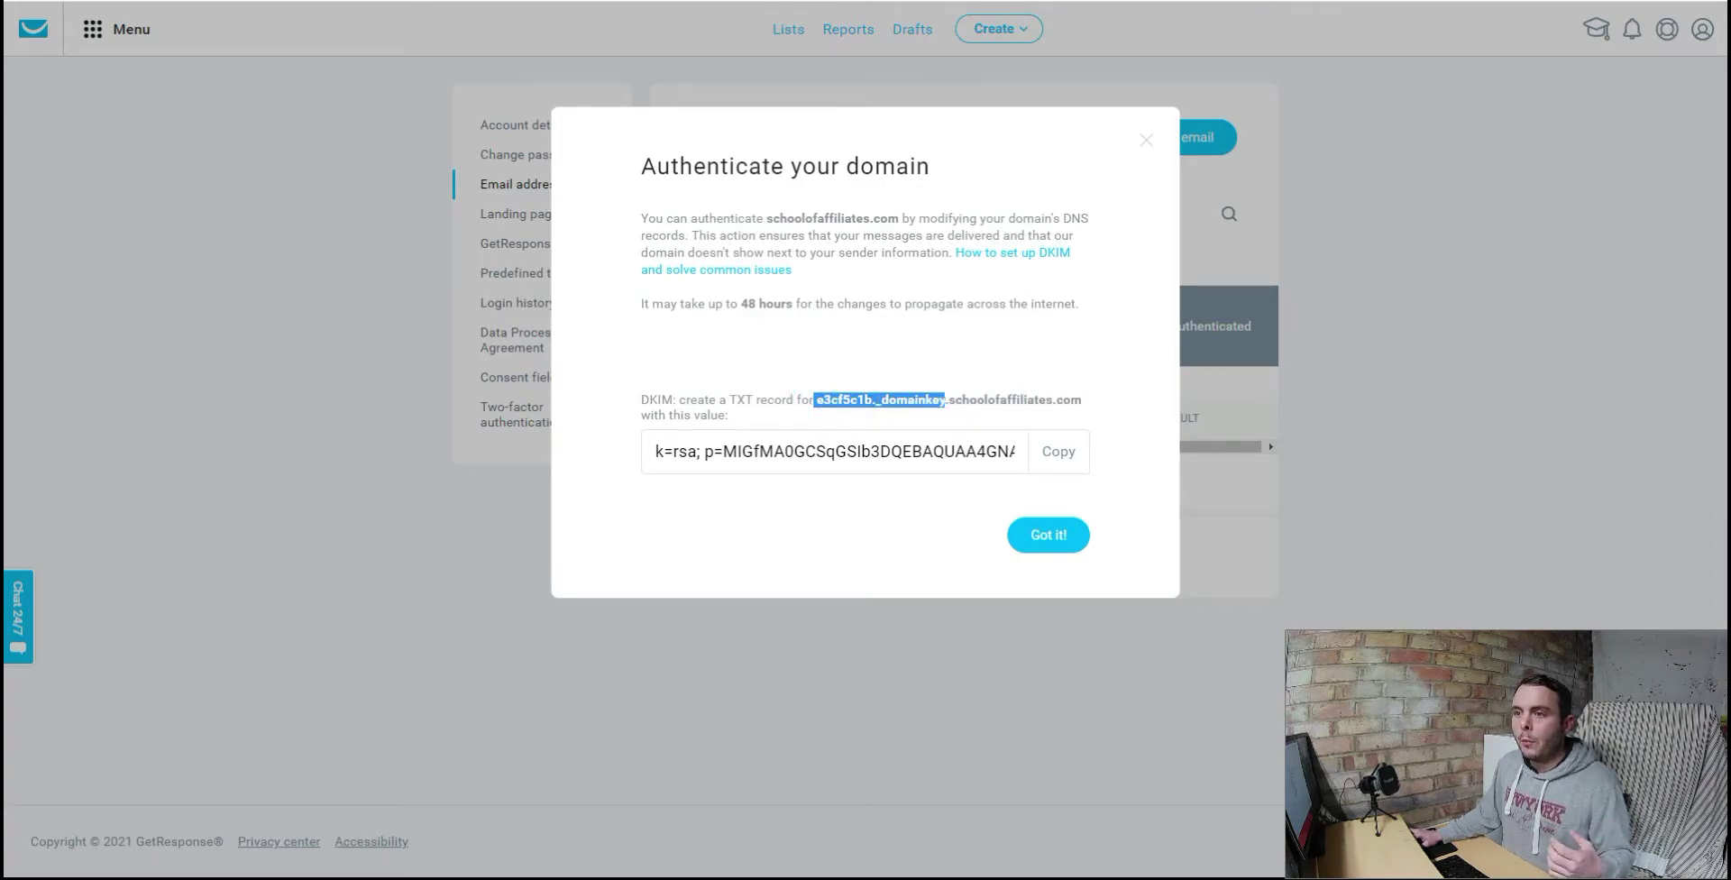
{"action": "left_click", "coordinate": [469, 2]}
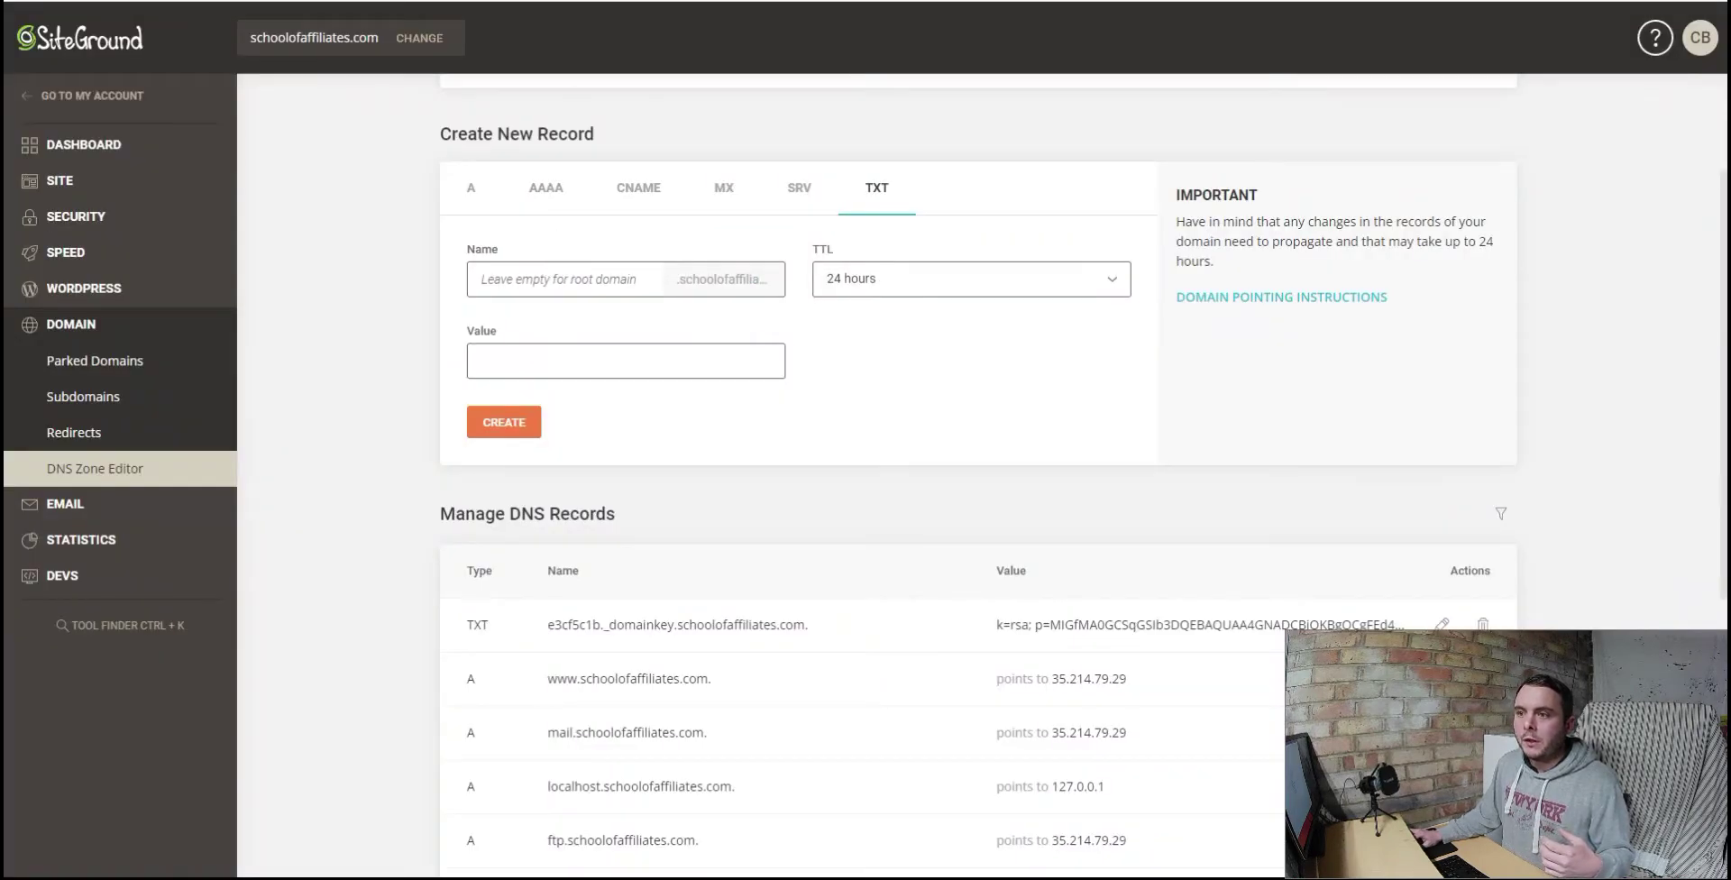
Step: Copy the DKIM record value from GetResponse's authentication details and return to SiteGround's TXT record form
{"action": "left_click", "coordinate": [270, 2]}
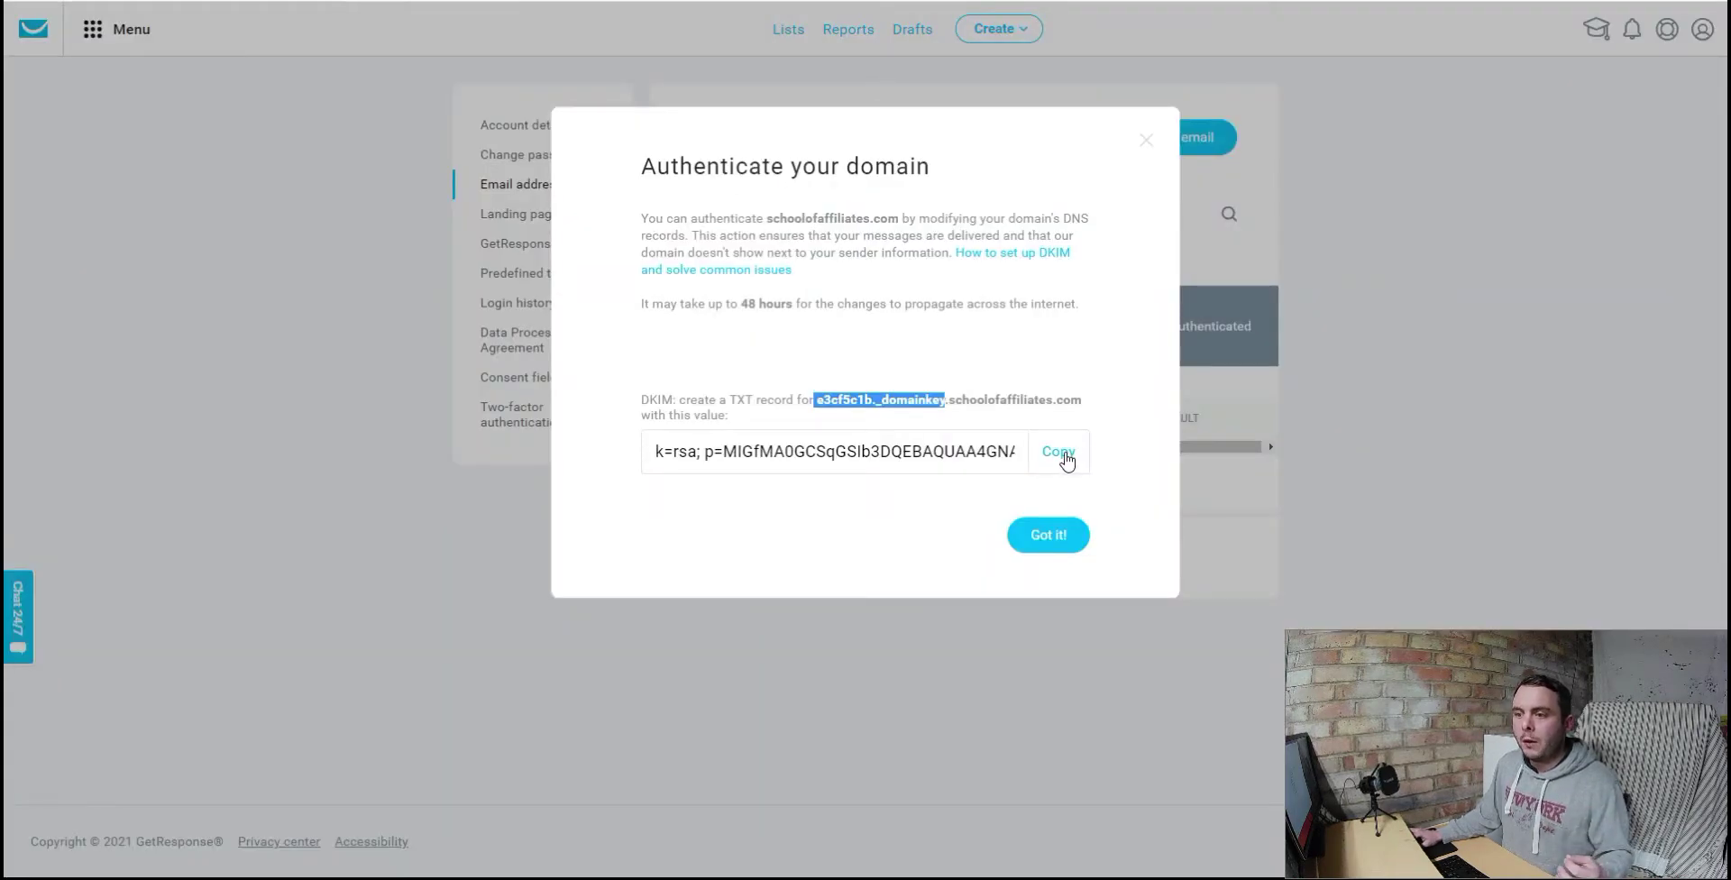
{"action": "left_click", "coordinate": [1059, 452]}
{"action": "left_click", "coordinate": [469, 2]}
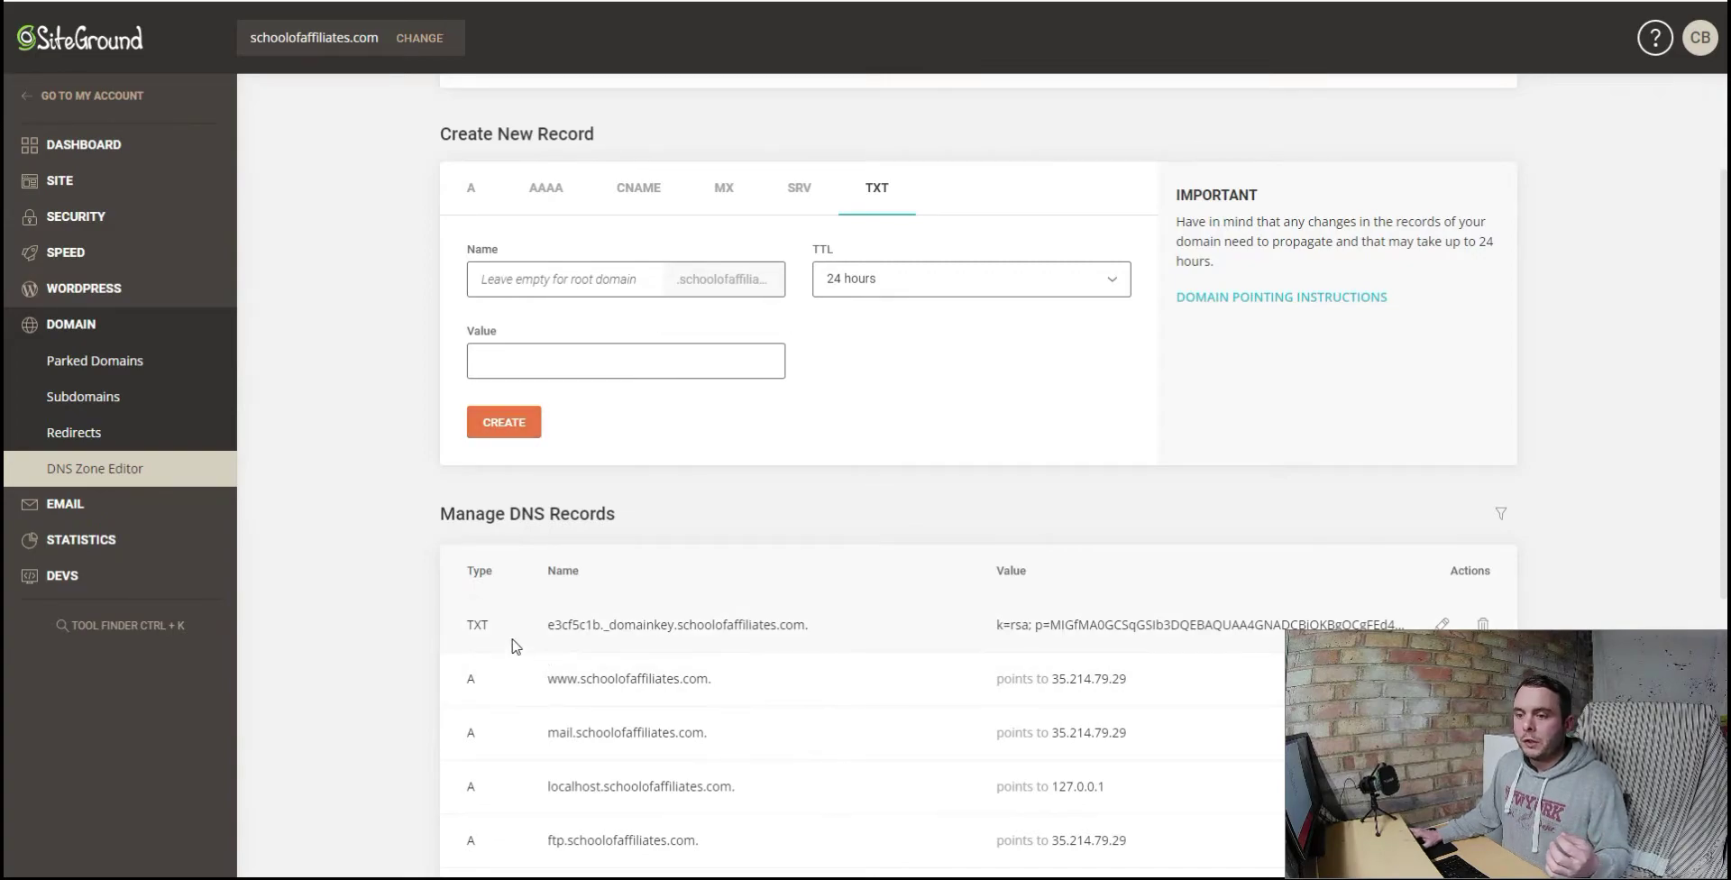
Step: Open the landing page domains settings in GetResponse and view the new CNAME record form in SiteGround
{"action": "left_click", "coordinate": [271, 2]}
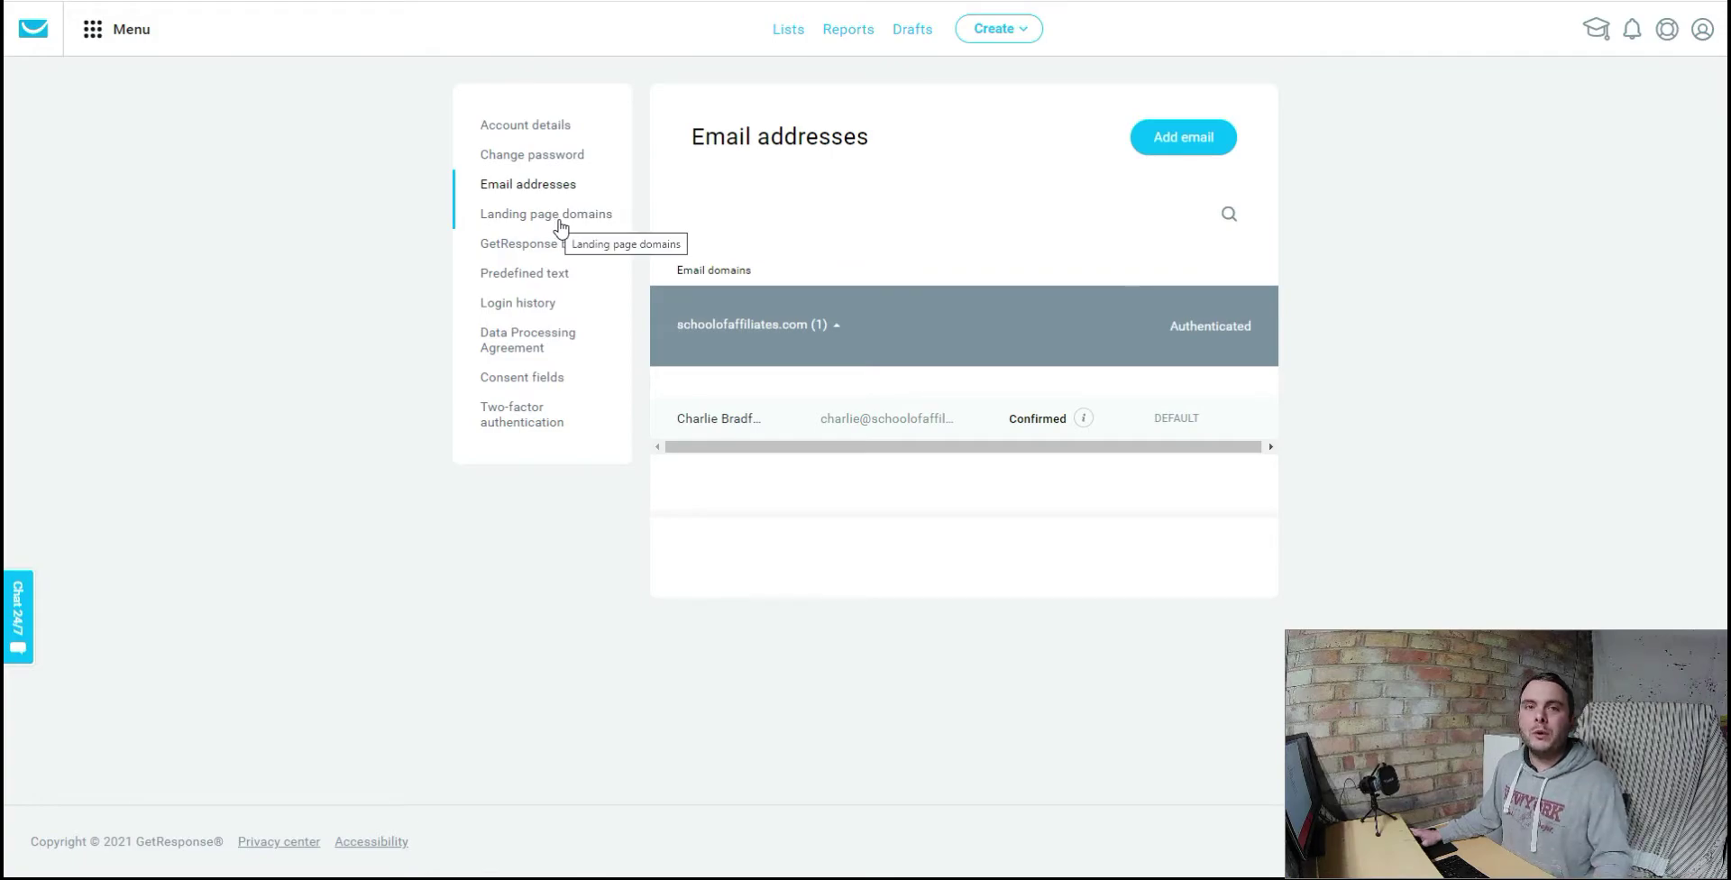
{"action": "left_click", "coordinate": [559, 226]}
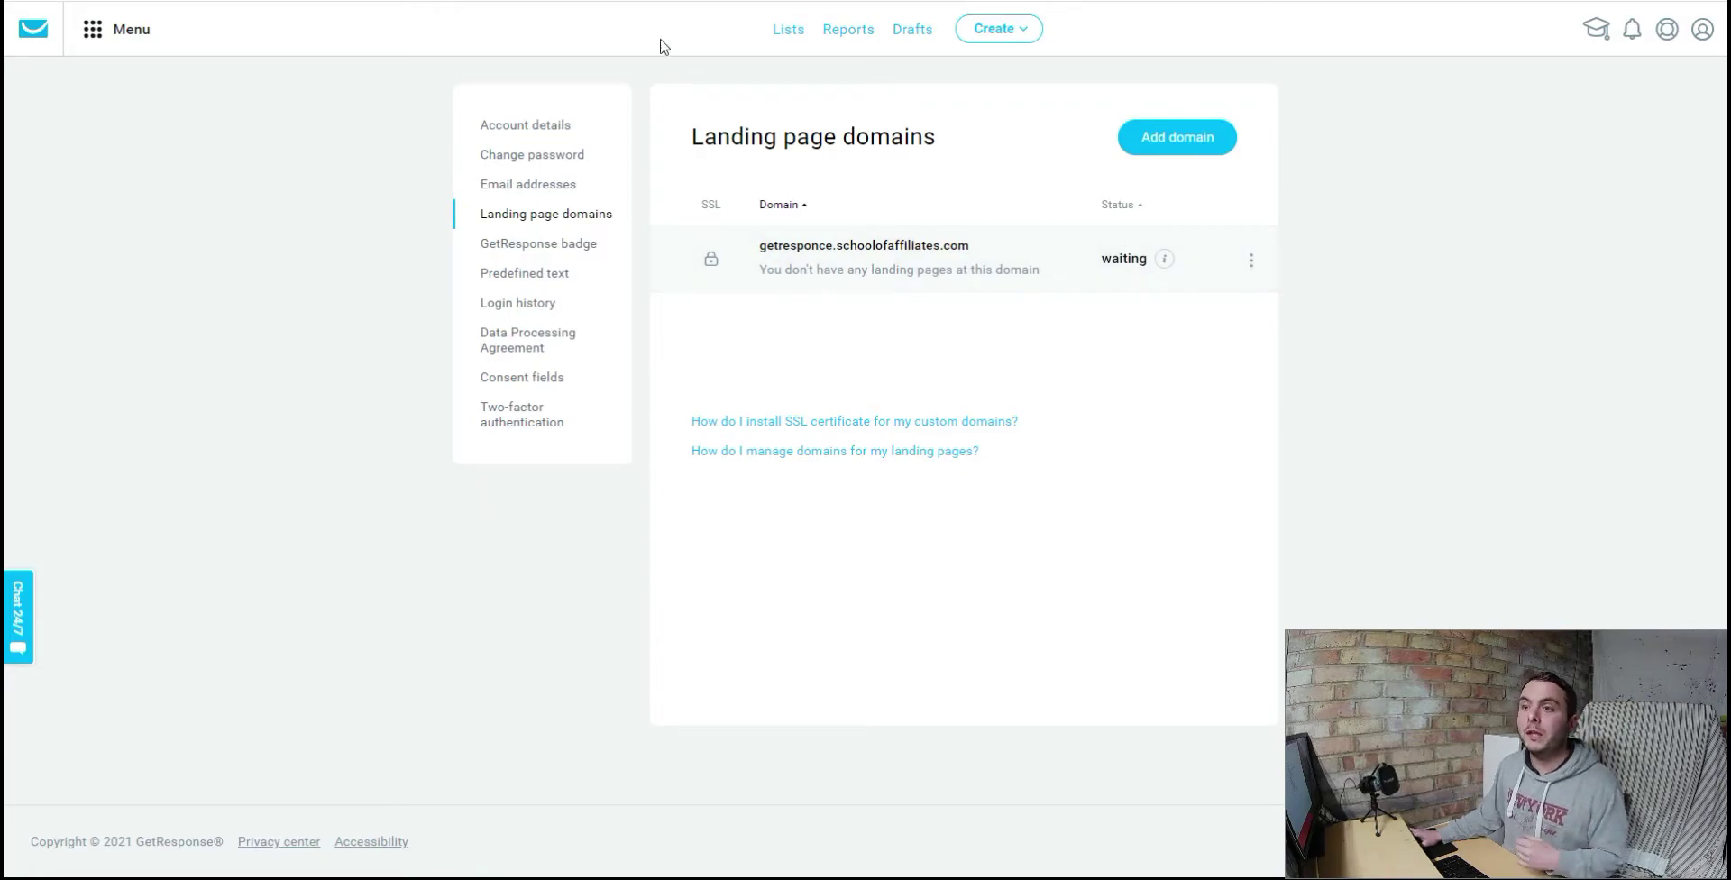
{"action": "left_click", "coordinate": [631, 2]}
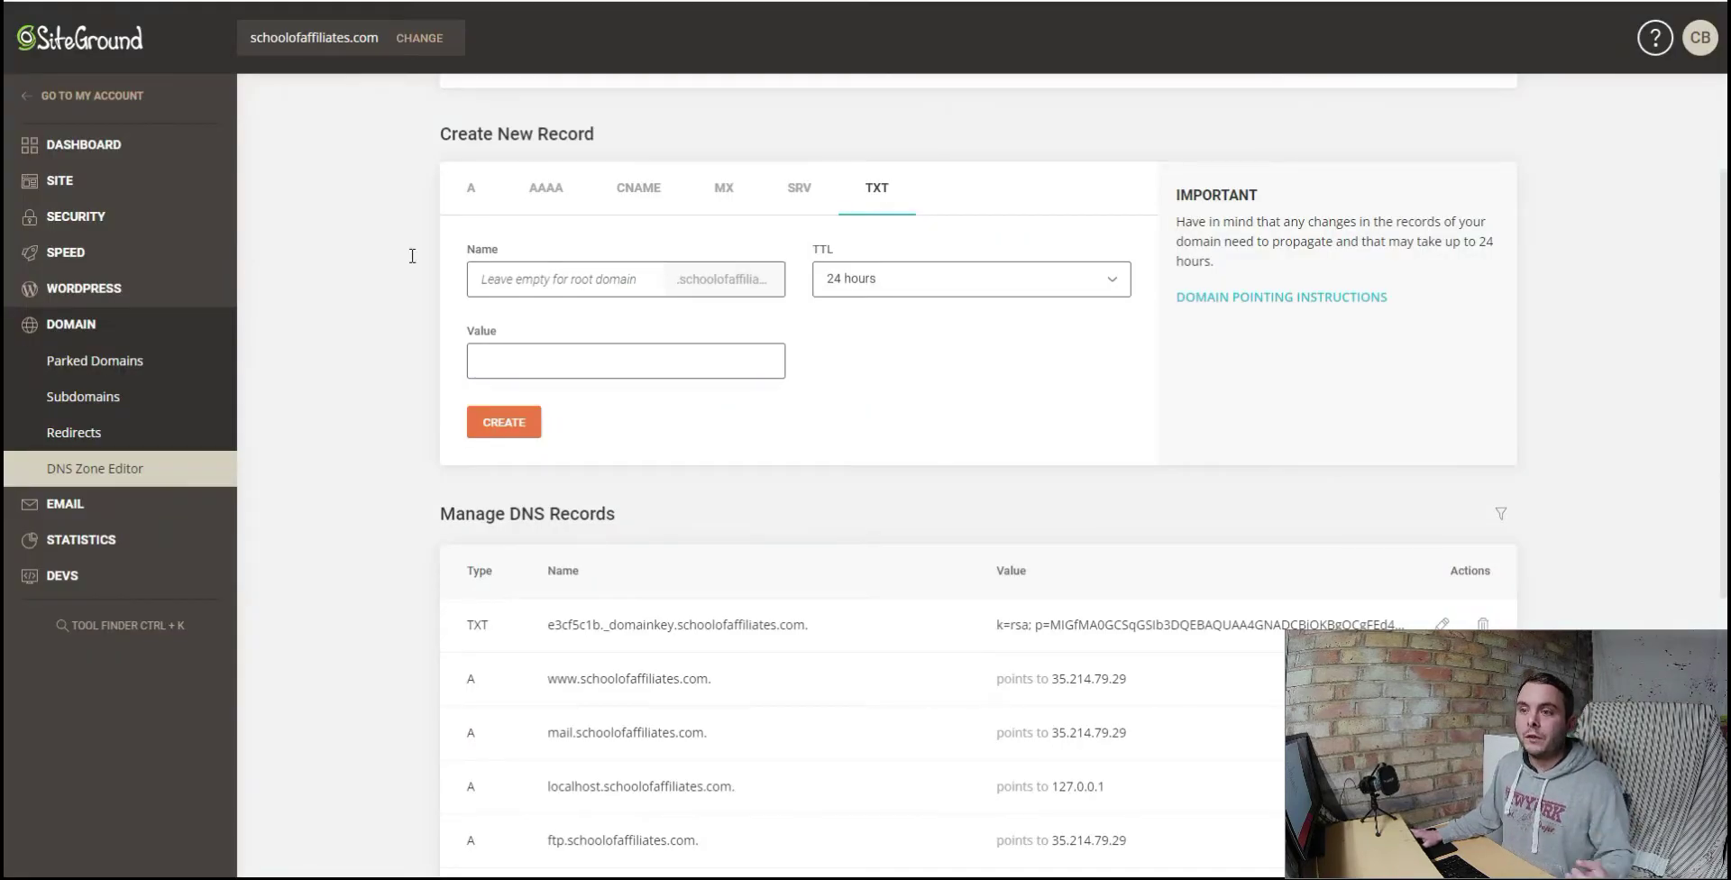
{"action": "left_click", "coordinate": [633, 189]}
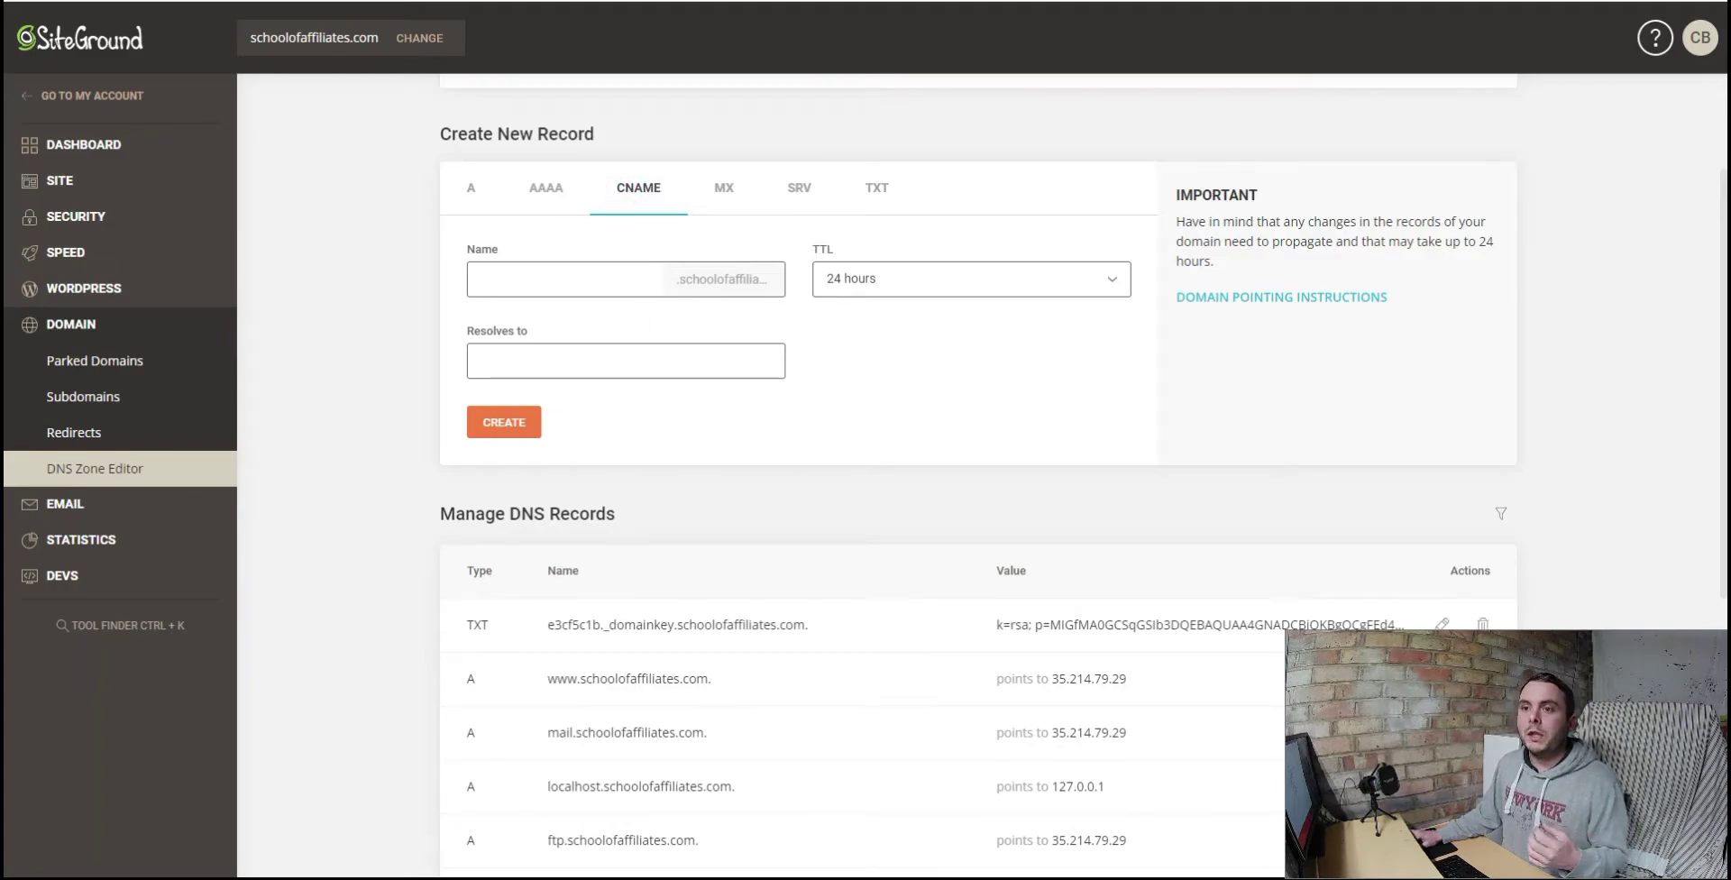
Step: Return to GetResponse, look over the creation options, and open the newsletter reports with the click maps promotion dismissed
{"action": "key", "text": "ctrl+shift+Tab"}
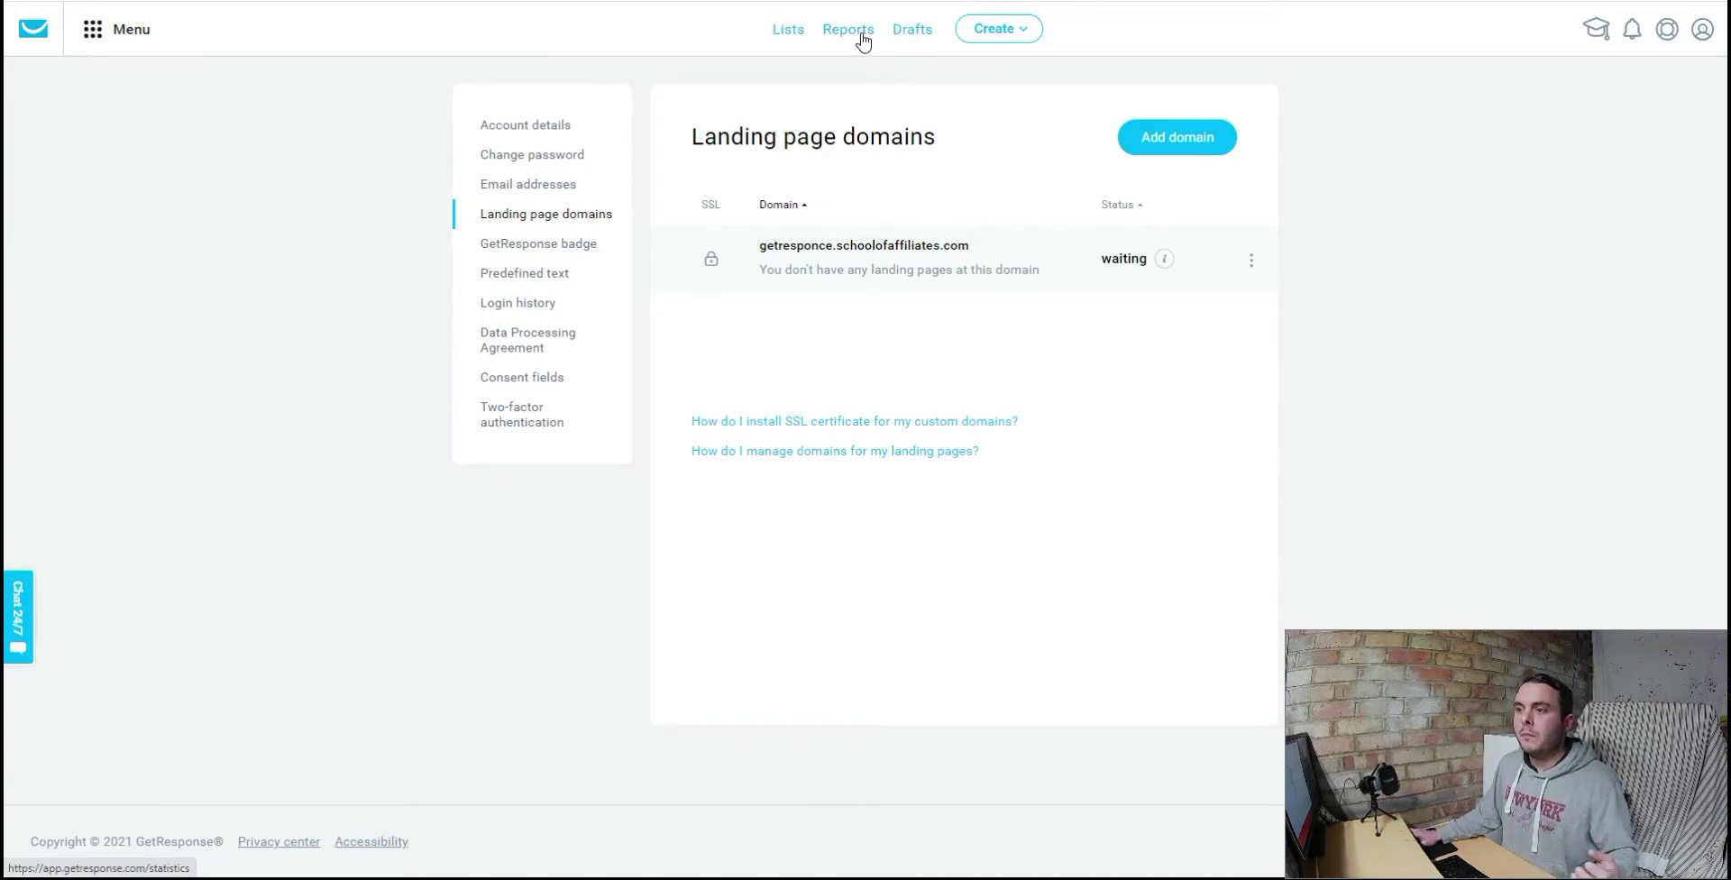
{"action": "left_click", "coordinate": [1026, 33]}
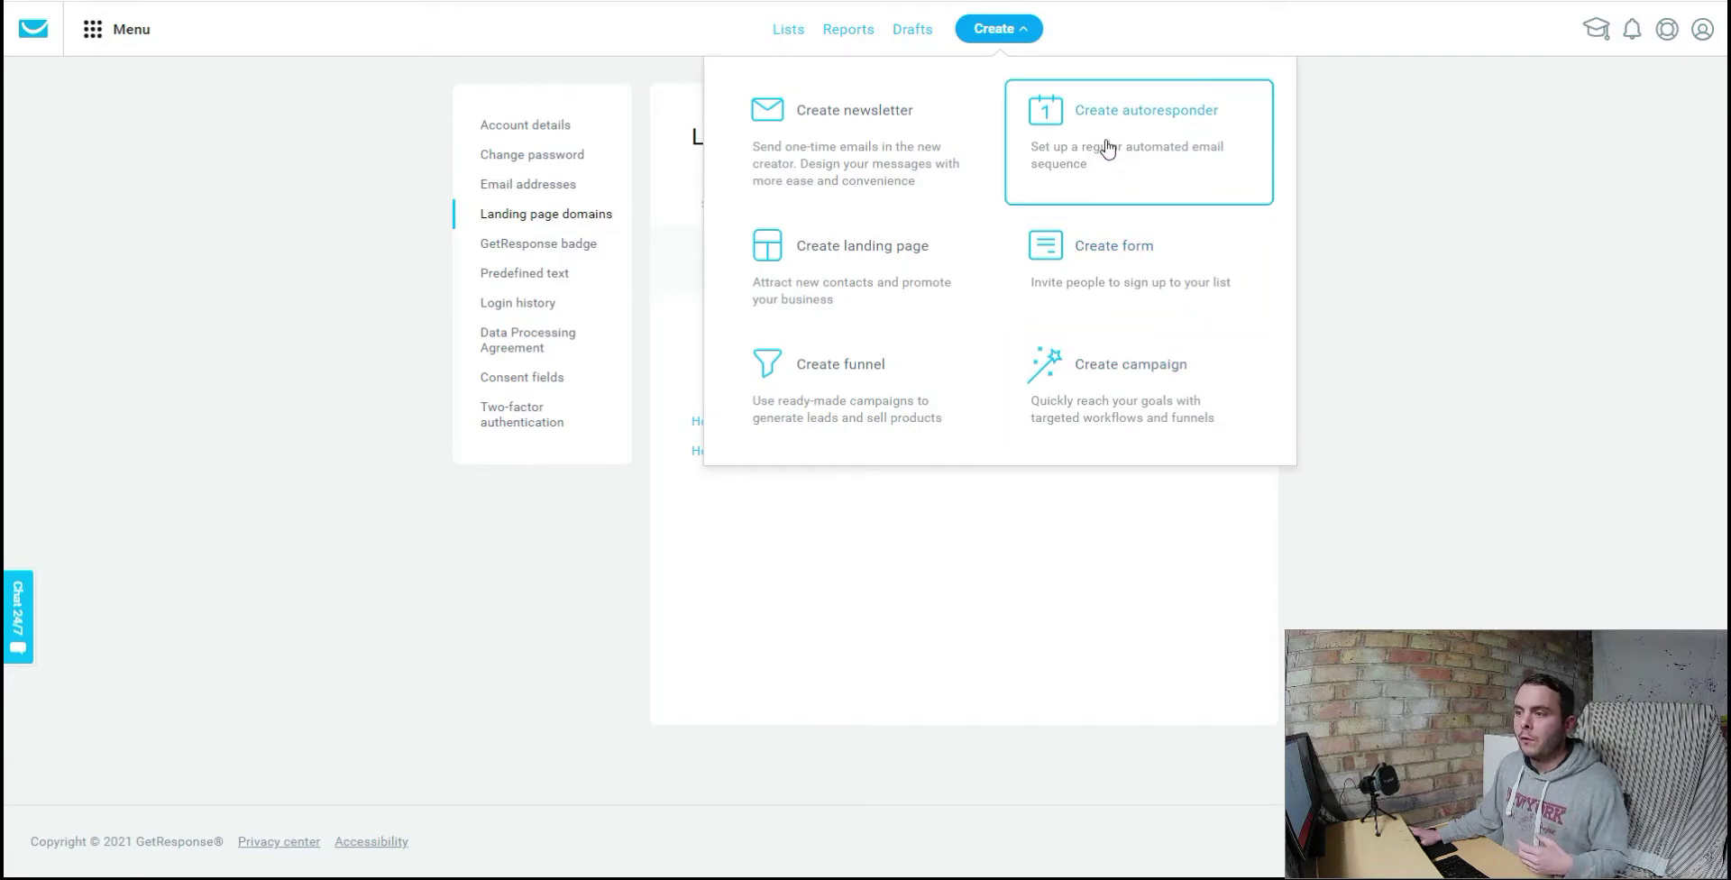
{"action": "left_click", "coordinate": [1028, 41]}
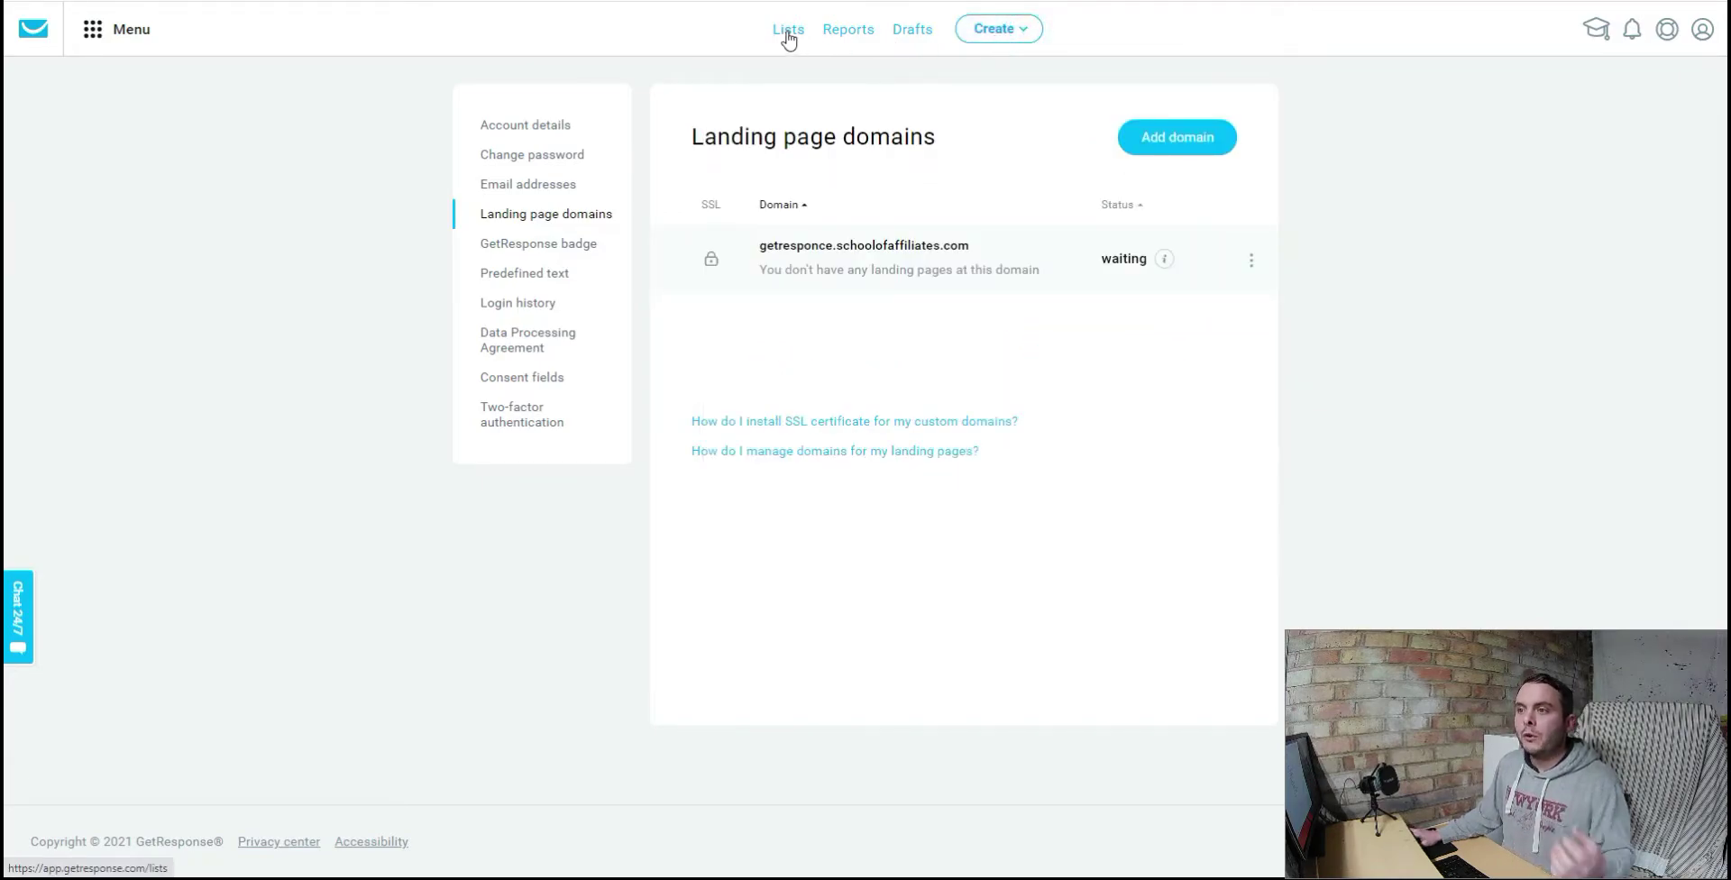
{"action": "left_click", "coordinate": [863, 31]}
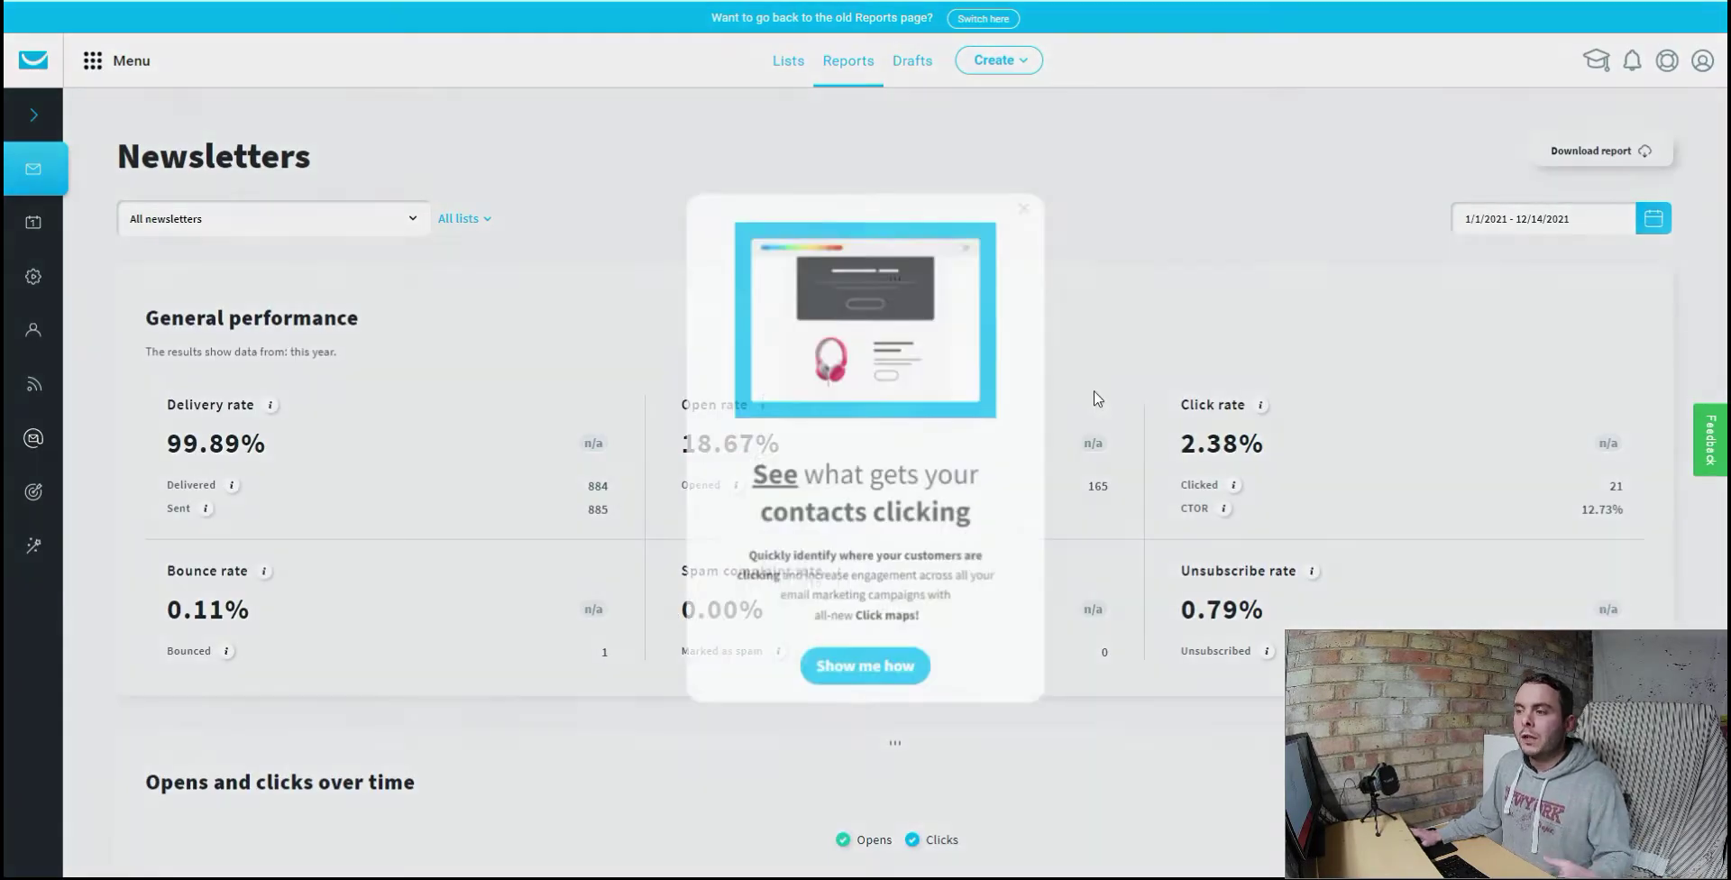
{"action": "left_click", "coordinate": [1030, 182]}
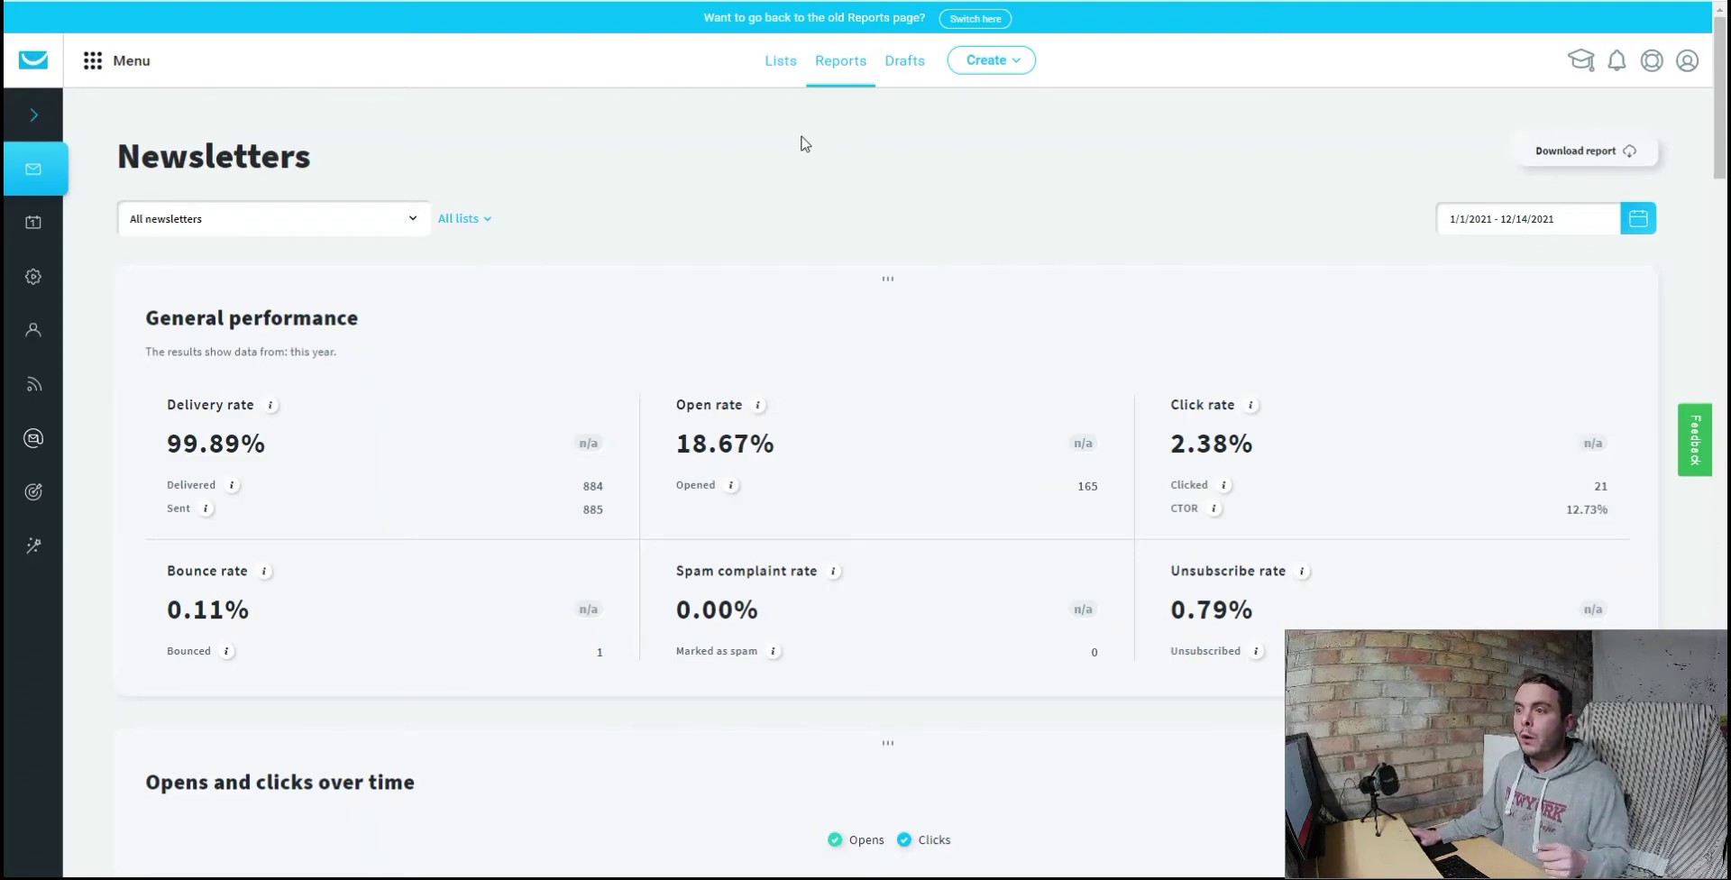
Step: Open the contact lists, look at the form for creating a list, and close it without creating one
{"action": "left_click", "coordinate": [782, 67]}
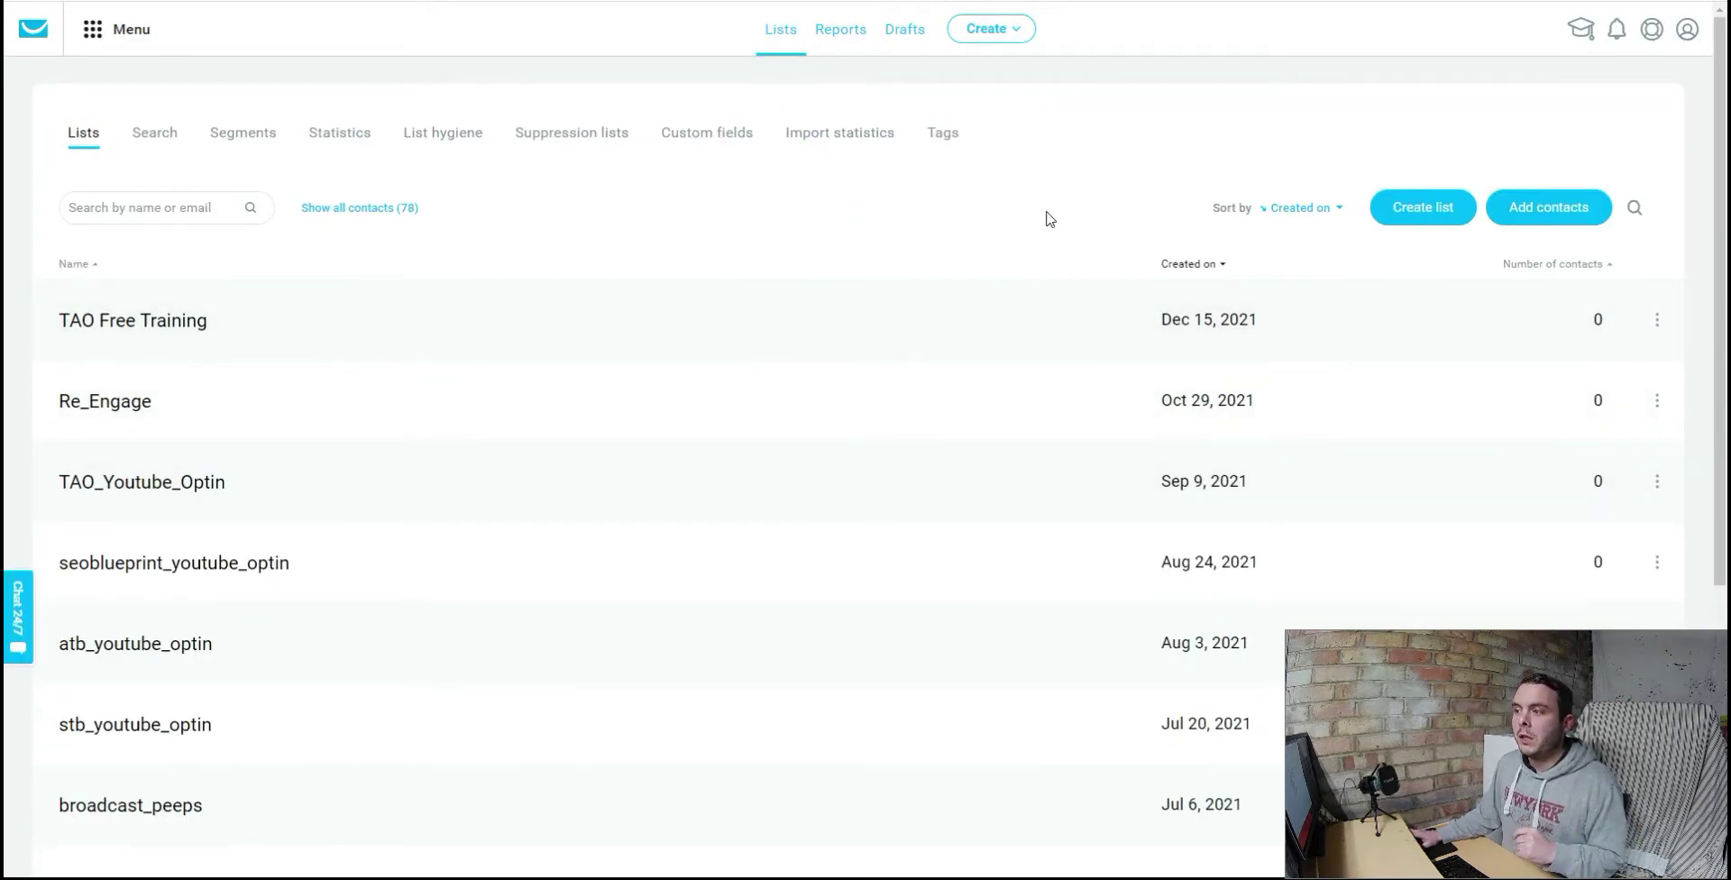
{"action": "left_click", "coordinate": [1420, 207]}
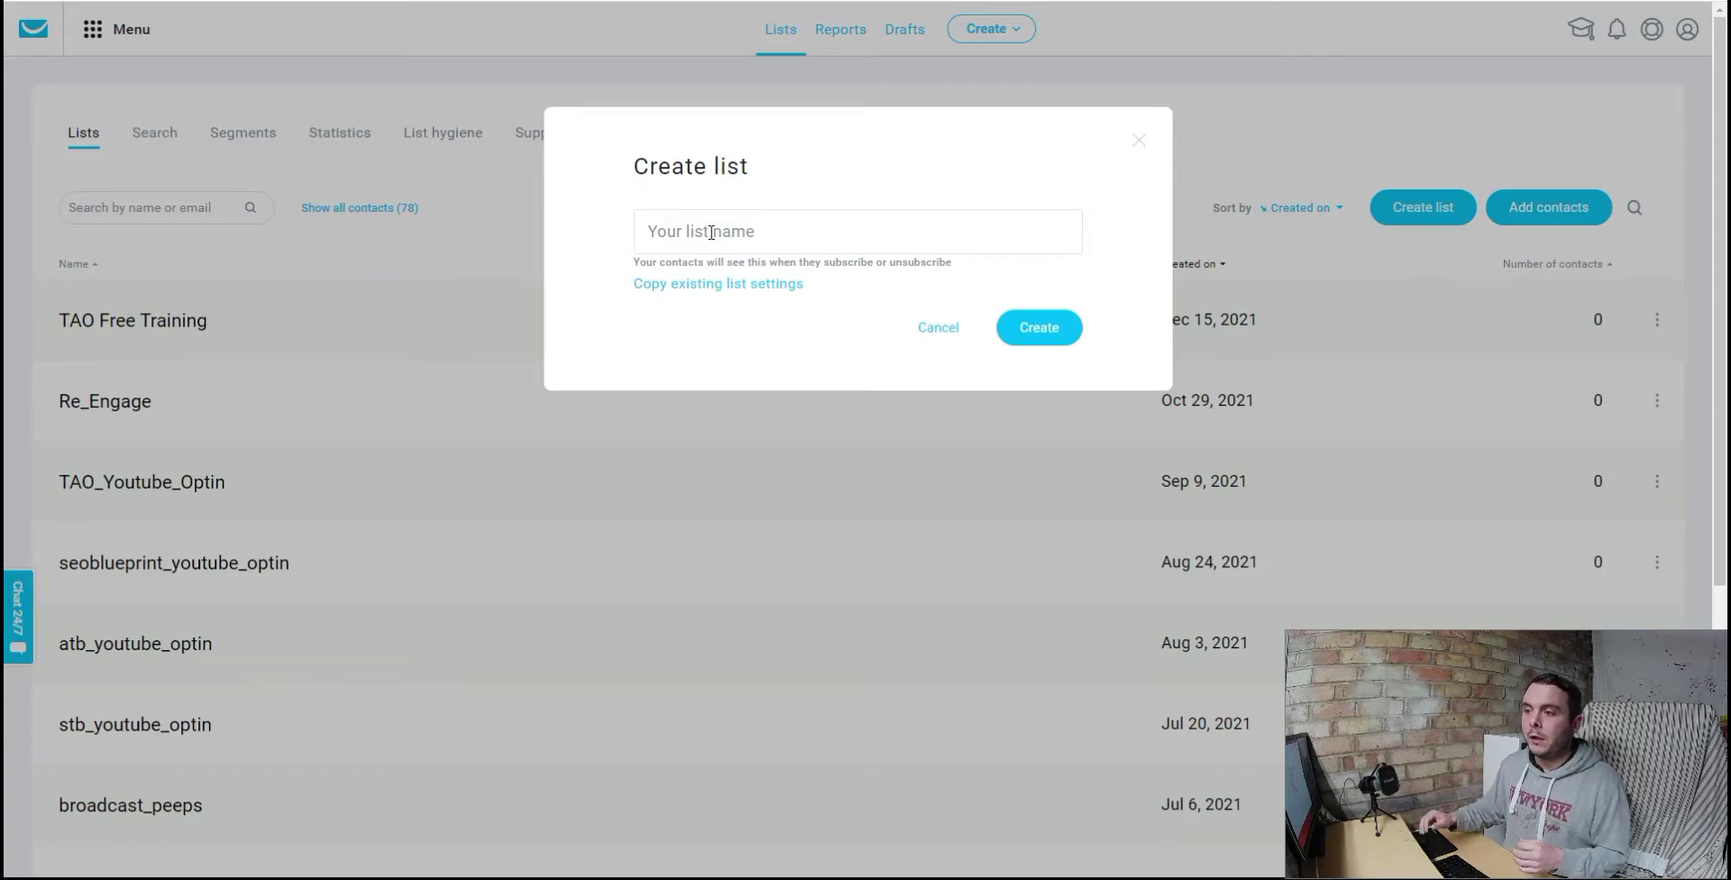
{"action": "left_click", "coordinate": [1138, 141]}
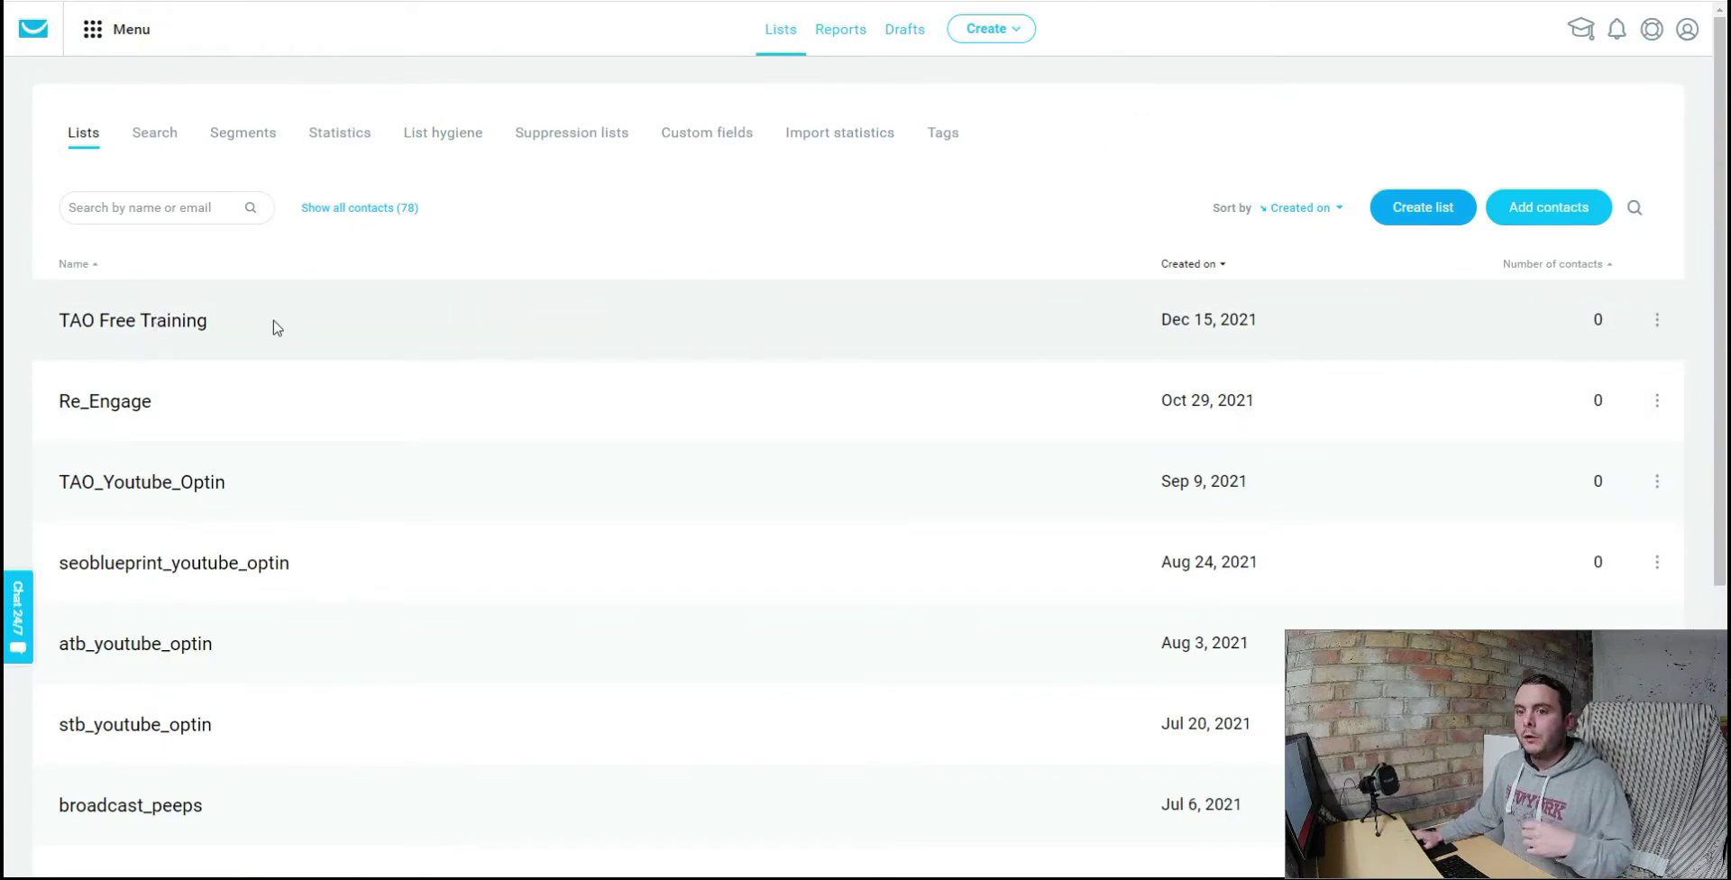
Step: Open the settings of the TAO Free Training list and review all of its general settings
{"action": "left_click", "coordinate": [1657, 321]}
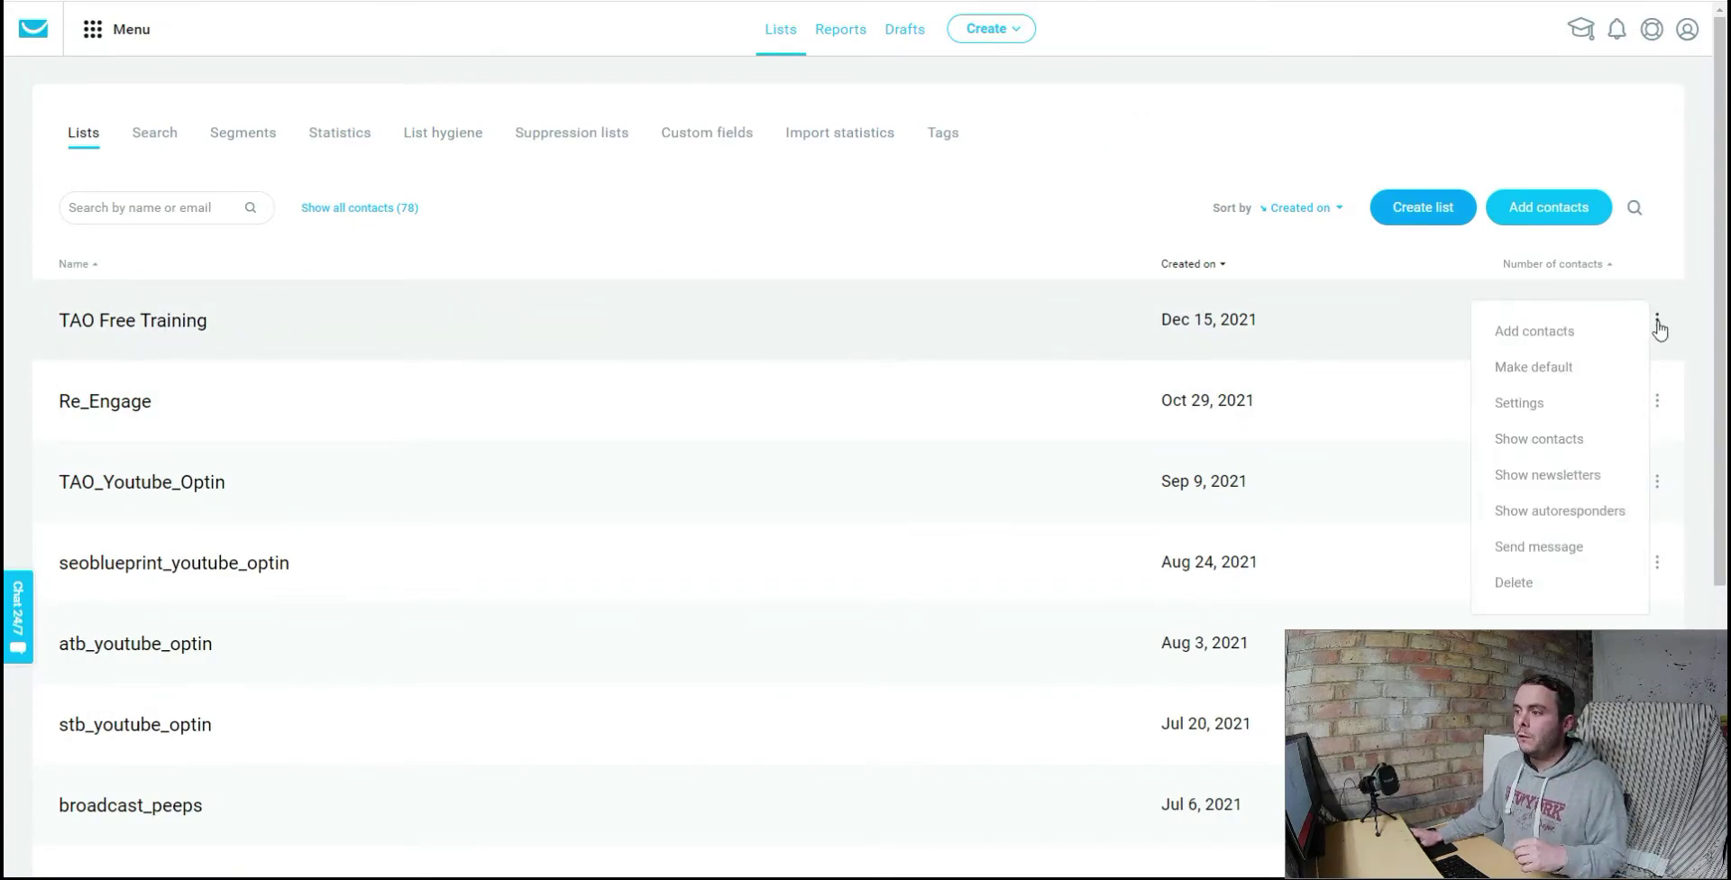
{"action": "left_click", "coordinate": [1519, 403]}
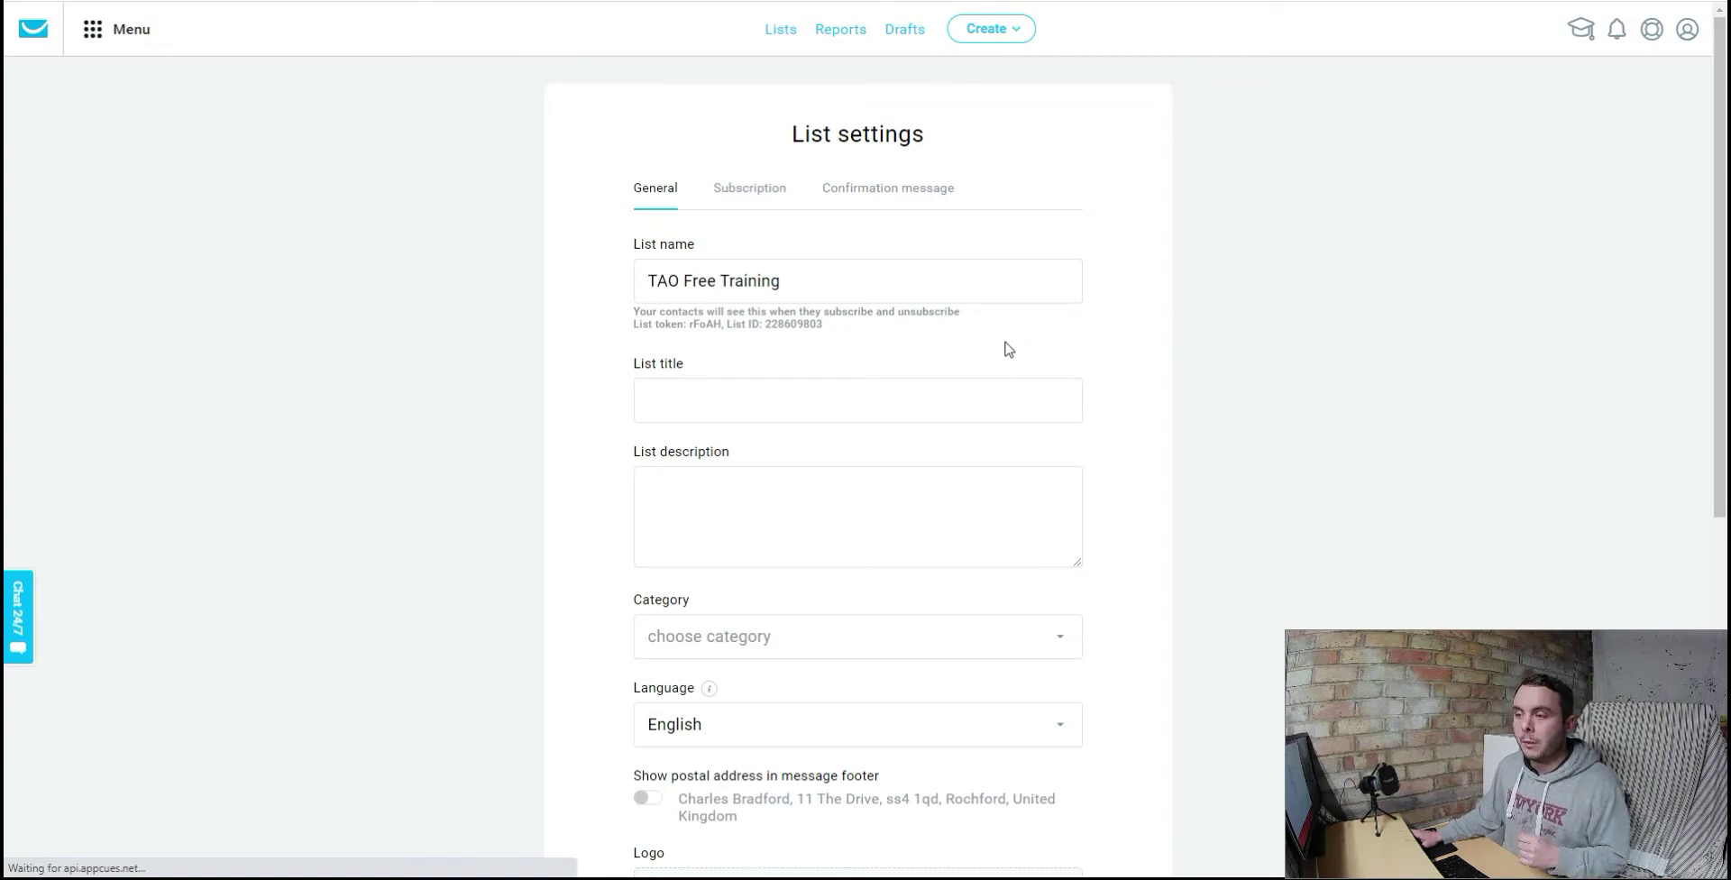
{"action": "scroll", "coordinate": [1008, 353], "scroll_direction": "down", "scroll_amount": 1}
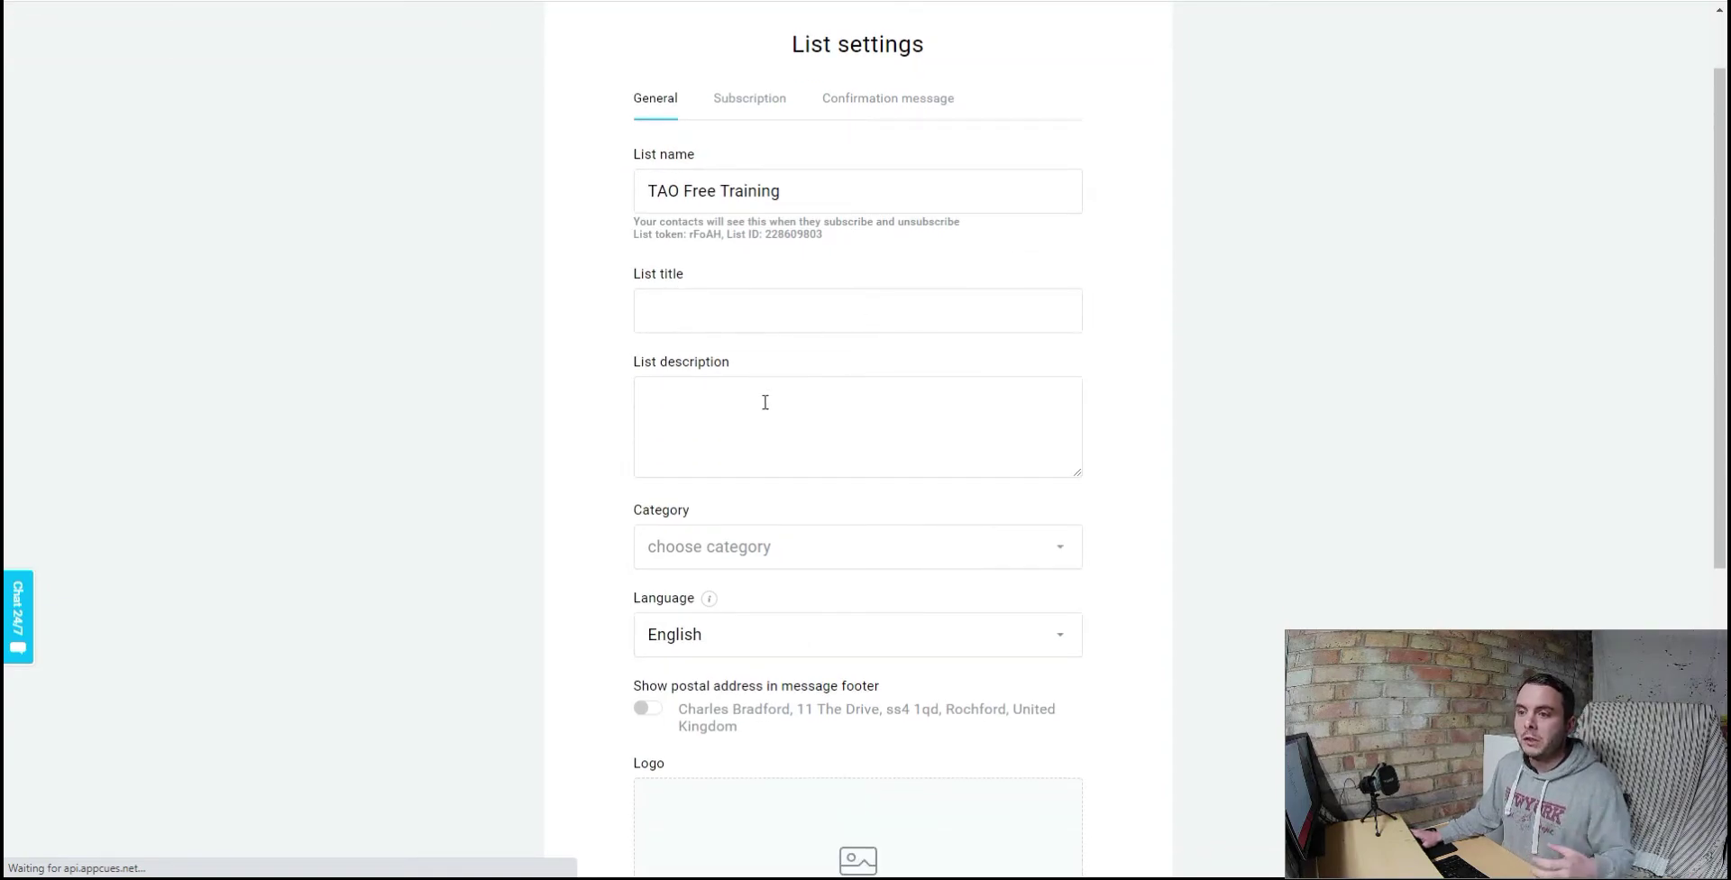
{"action": "scroll", "coordinate": [1027, 401], "scroll_direction": "down", "scroll_amount": 1}
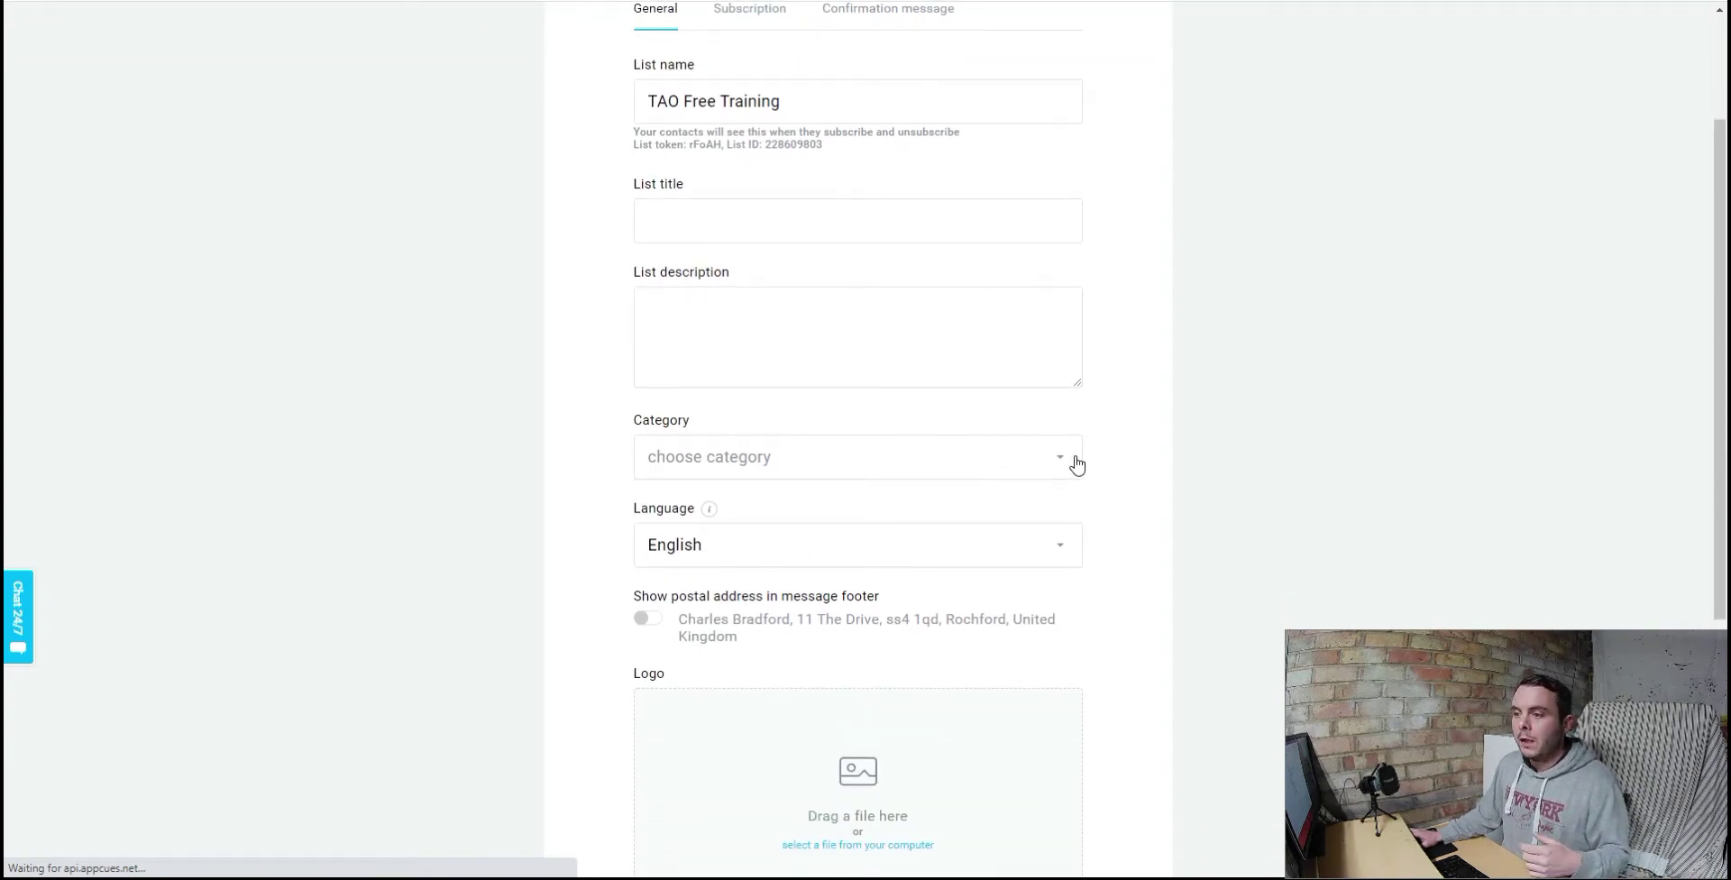
{"action": "scroll", "coordinate": [1078, 539], "scroll_direction": "down", "scroll_amount": 1}
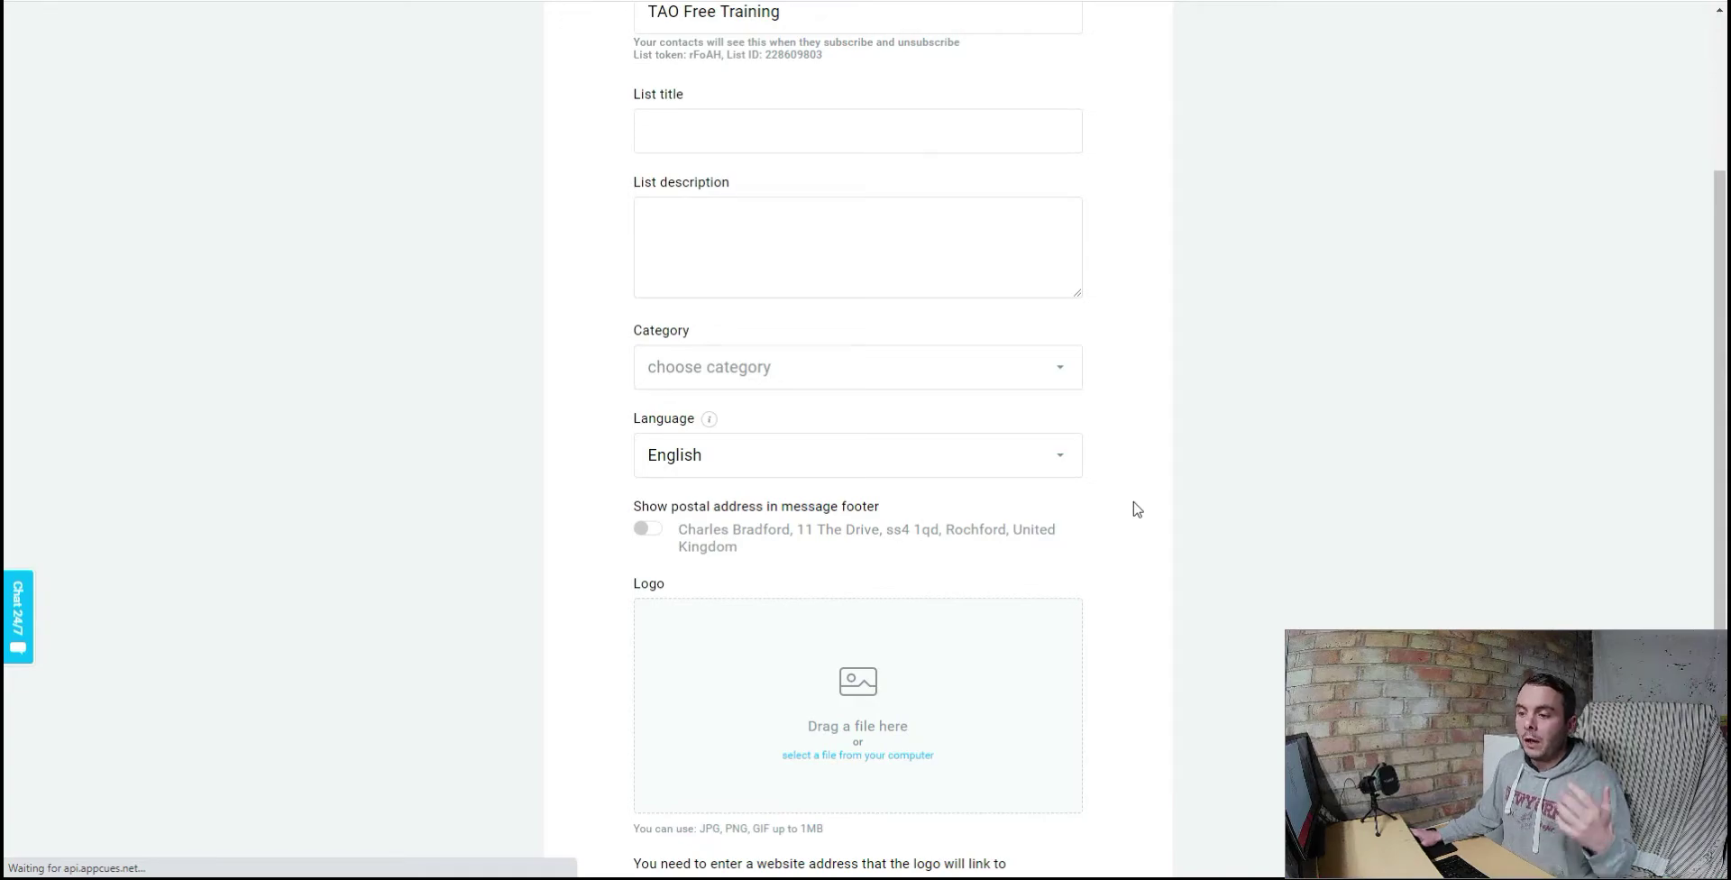
{"action": "scroll", "coordinate": [1137, 509], "scroll_direction": "down", "scroll_amount": 3}
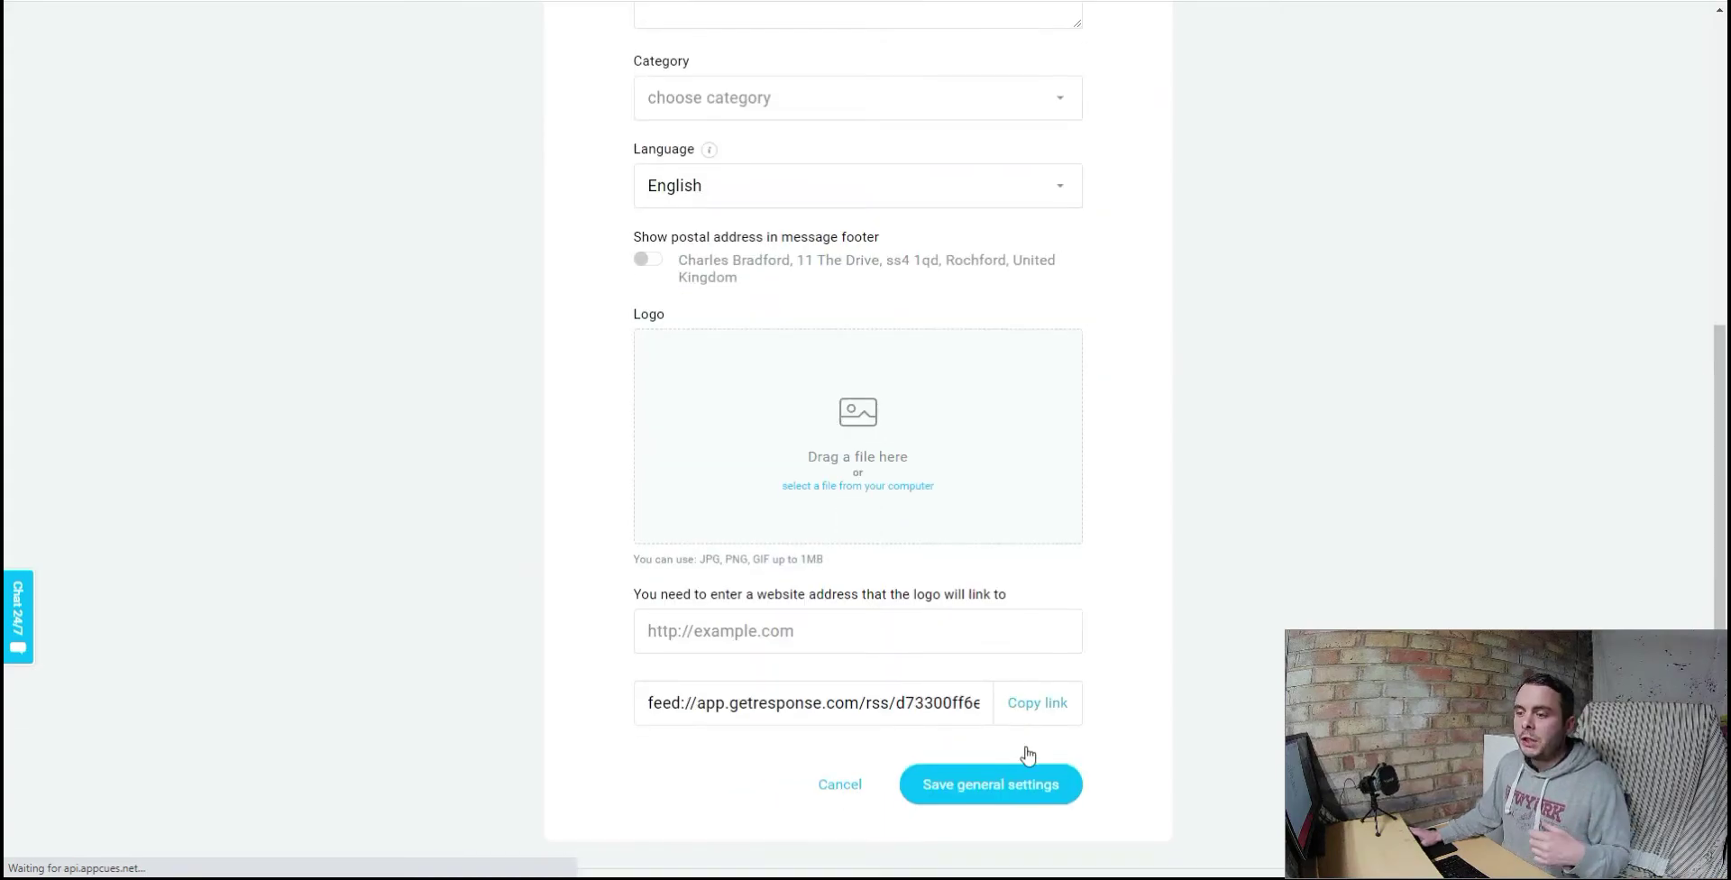
{"action": "scroll", "coordinate": [1001, 685], "scroll_direction": "up", "scroll_amount": 6}
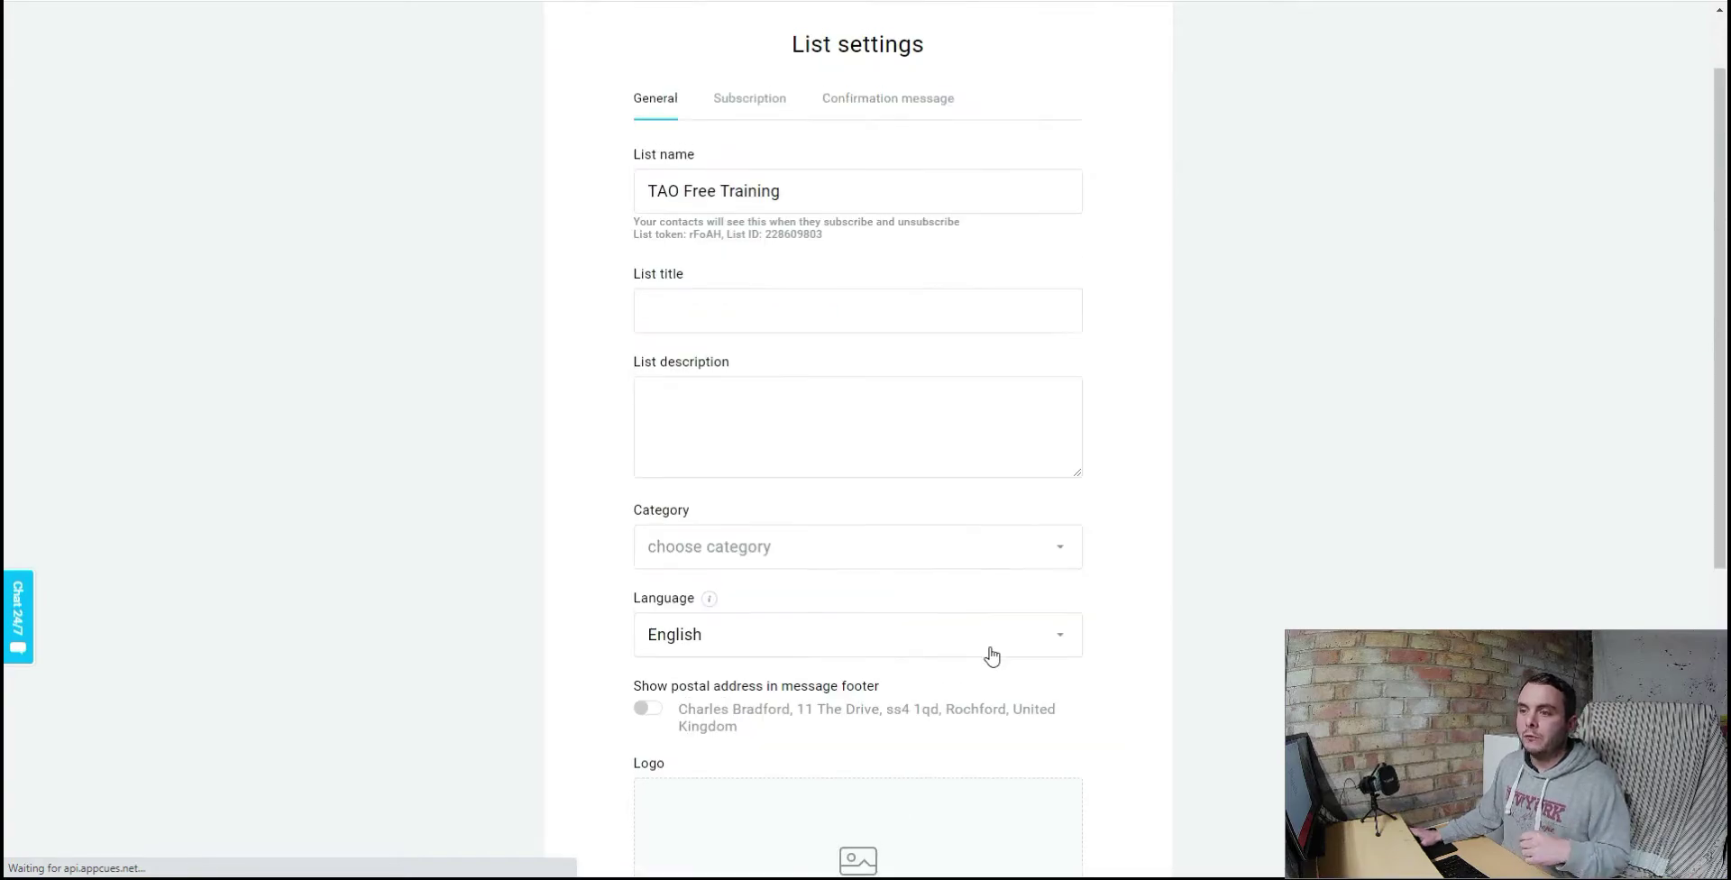
Step: Review the list's subscription and confirmation message settings, and return to the contact lists without saving
{"action": "left_click", "coordinate": [765, 194]}
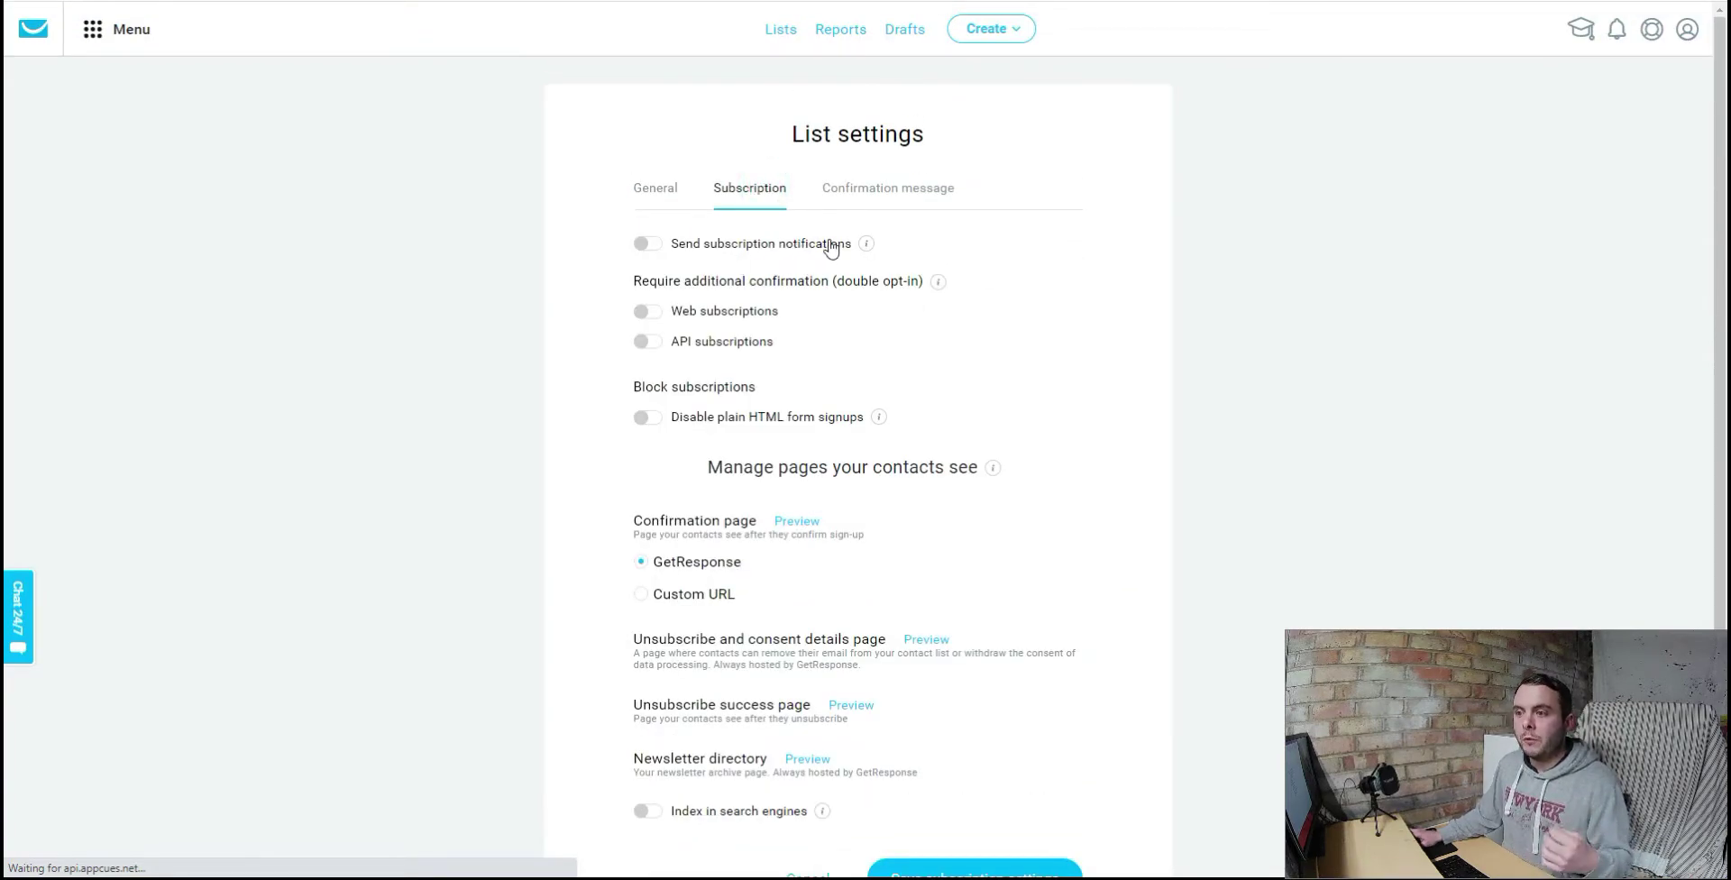
{"action": "mouse_move", "coordinate": [865, 245]}
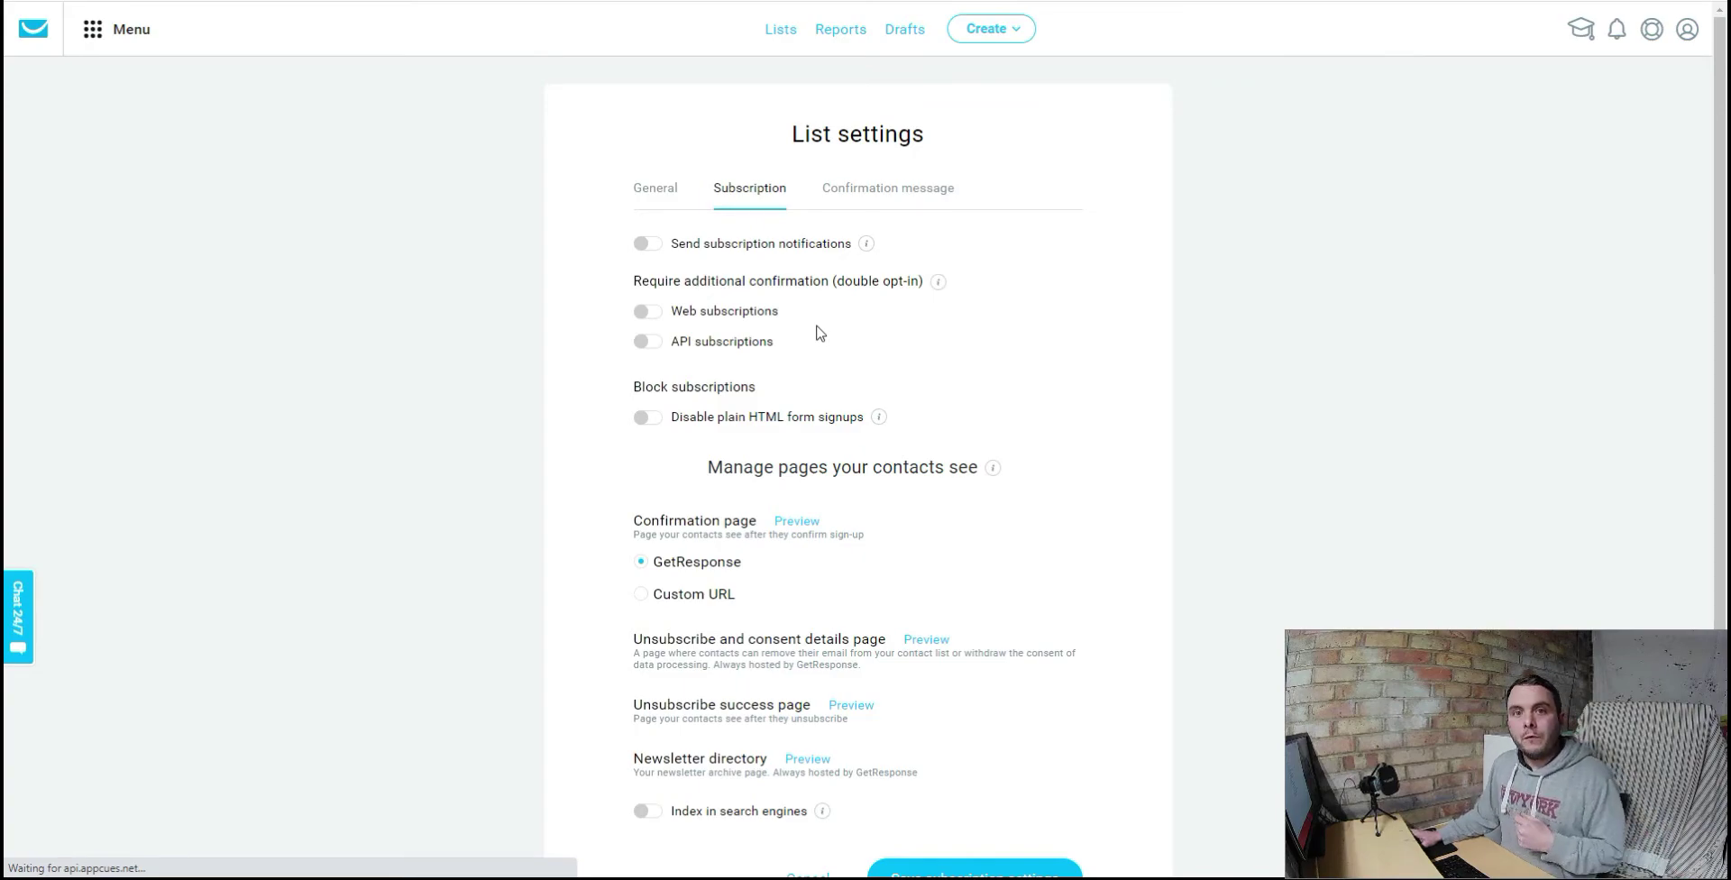
{"action": "scroll", "coordinate": [1043, 376], "scroll_direction": "down", "scroll_amount": 3}
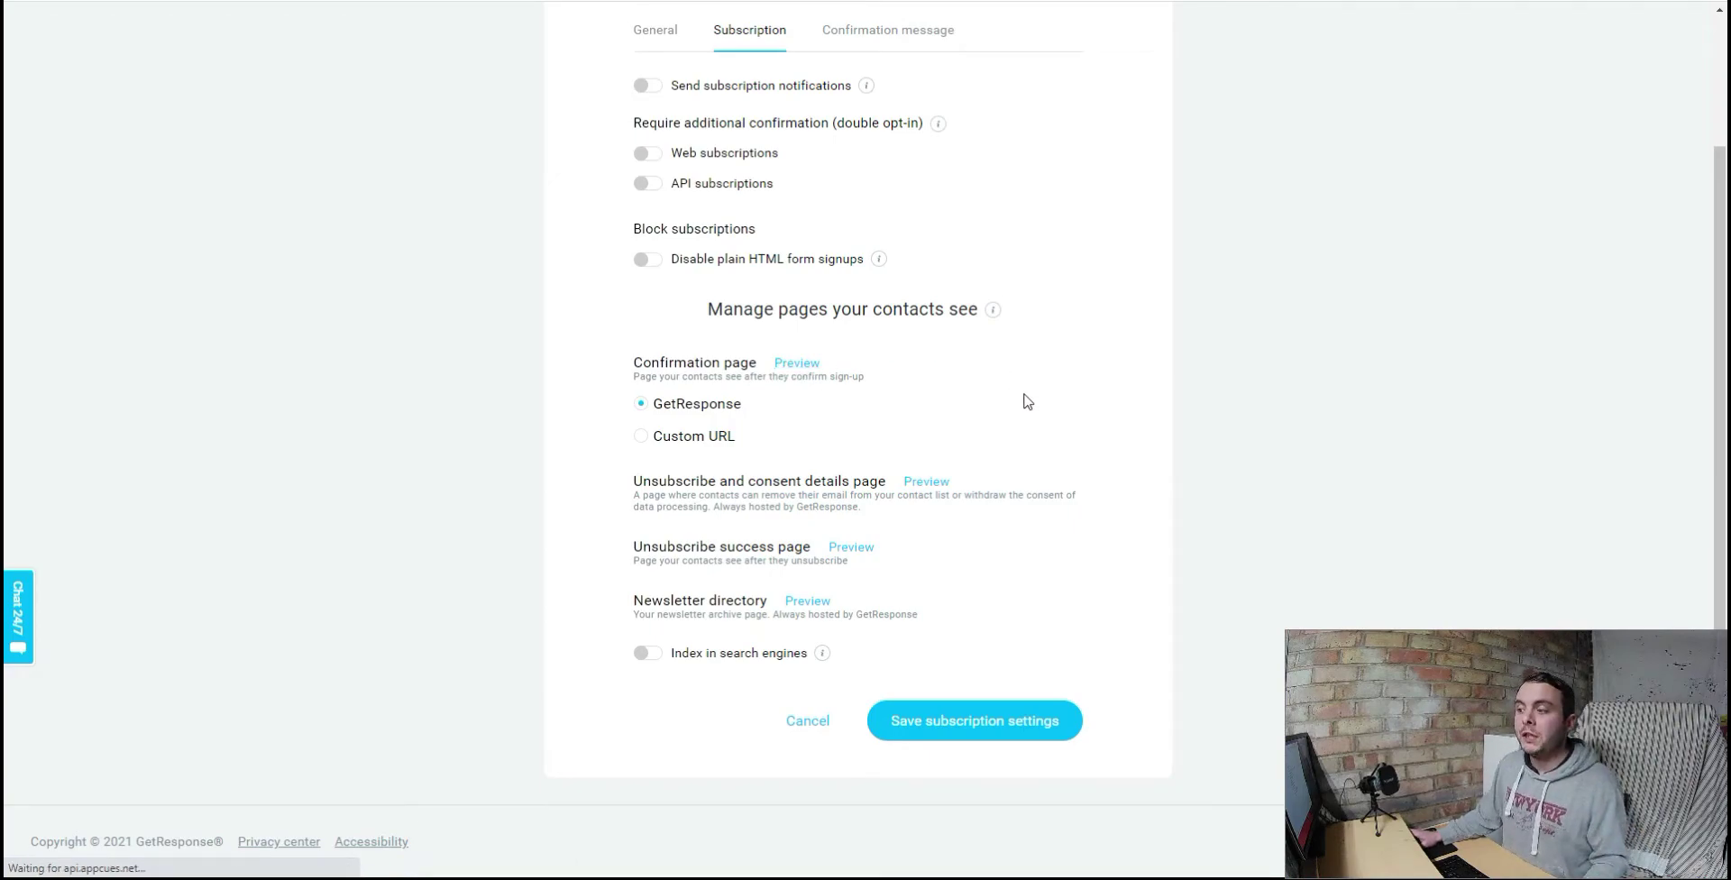
{"action": "scroll", "coordinate": [1028, 400], "scroll_direction": "up", "scroll_amount": 2}
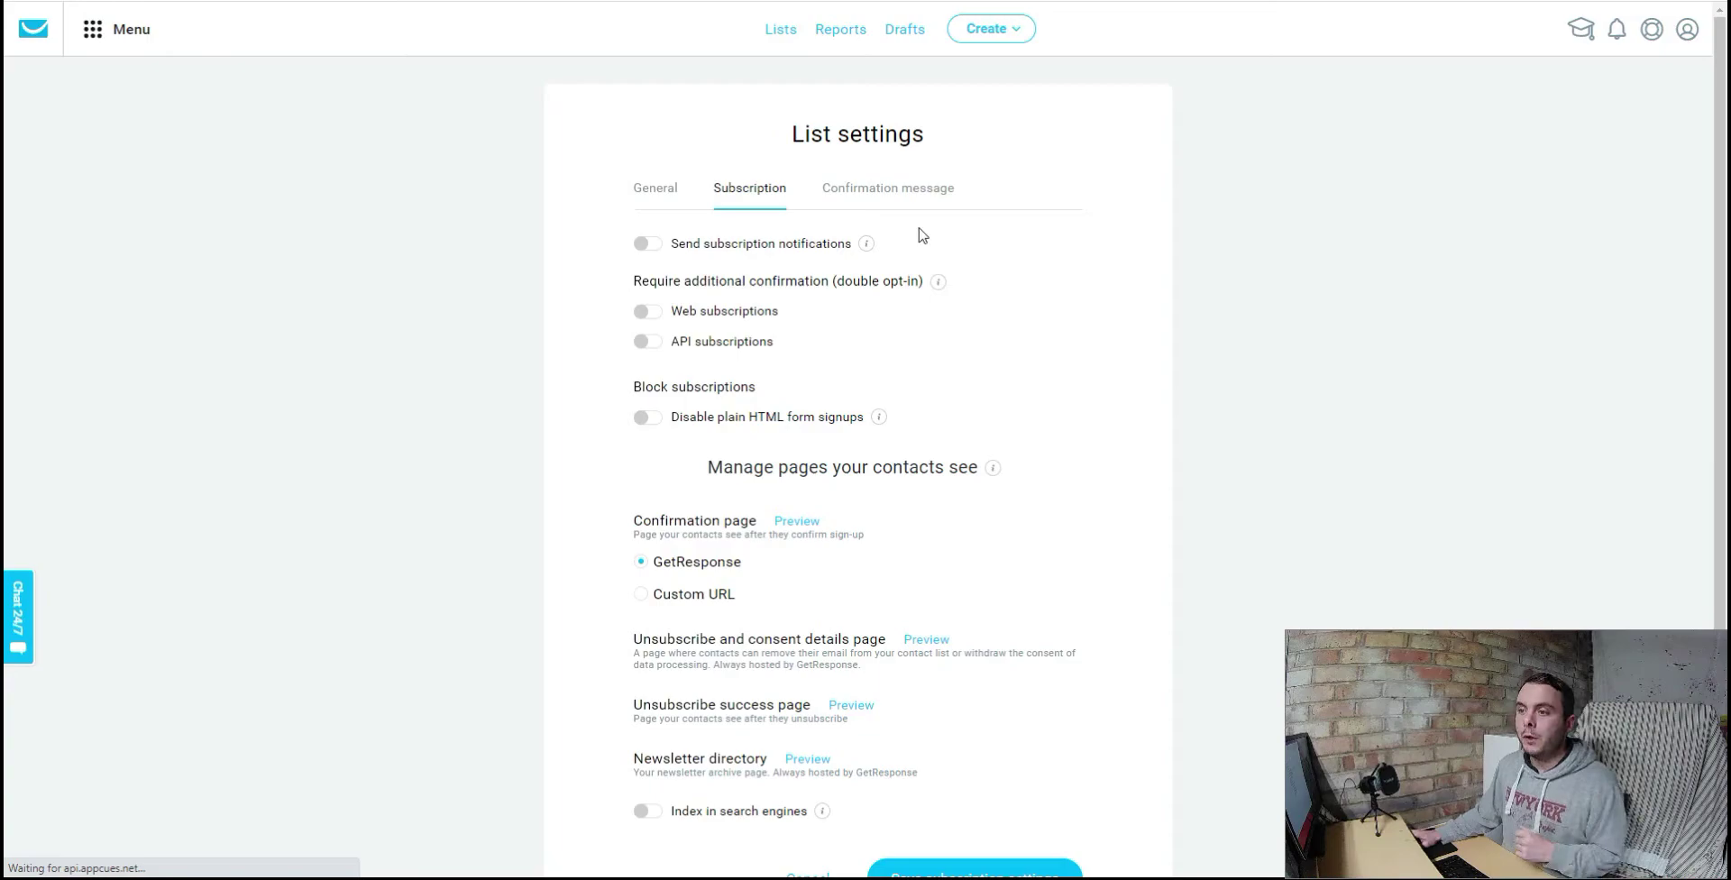
{"action": "left_click", "coordinate": [882, 188]}
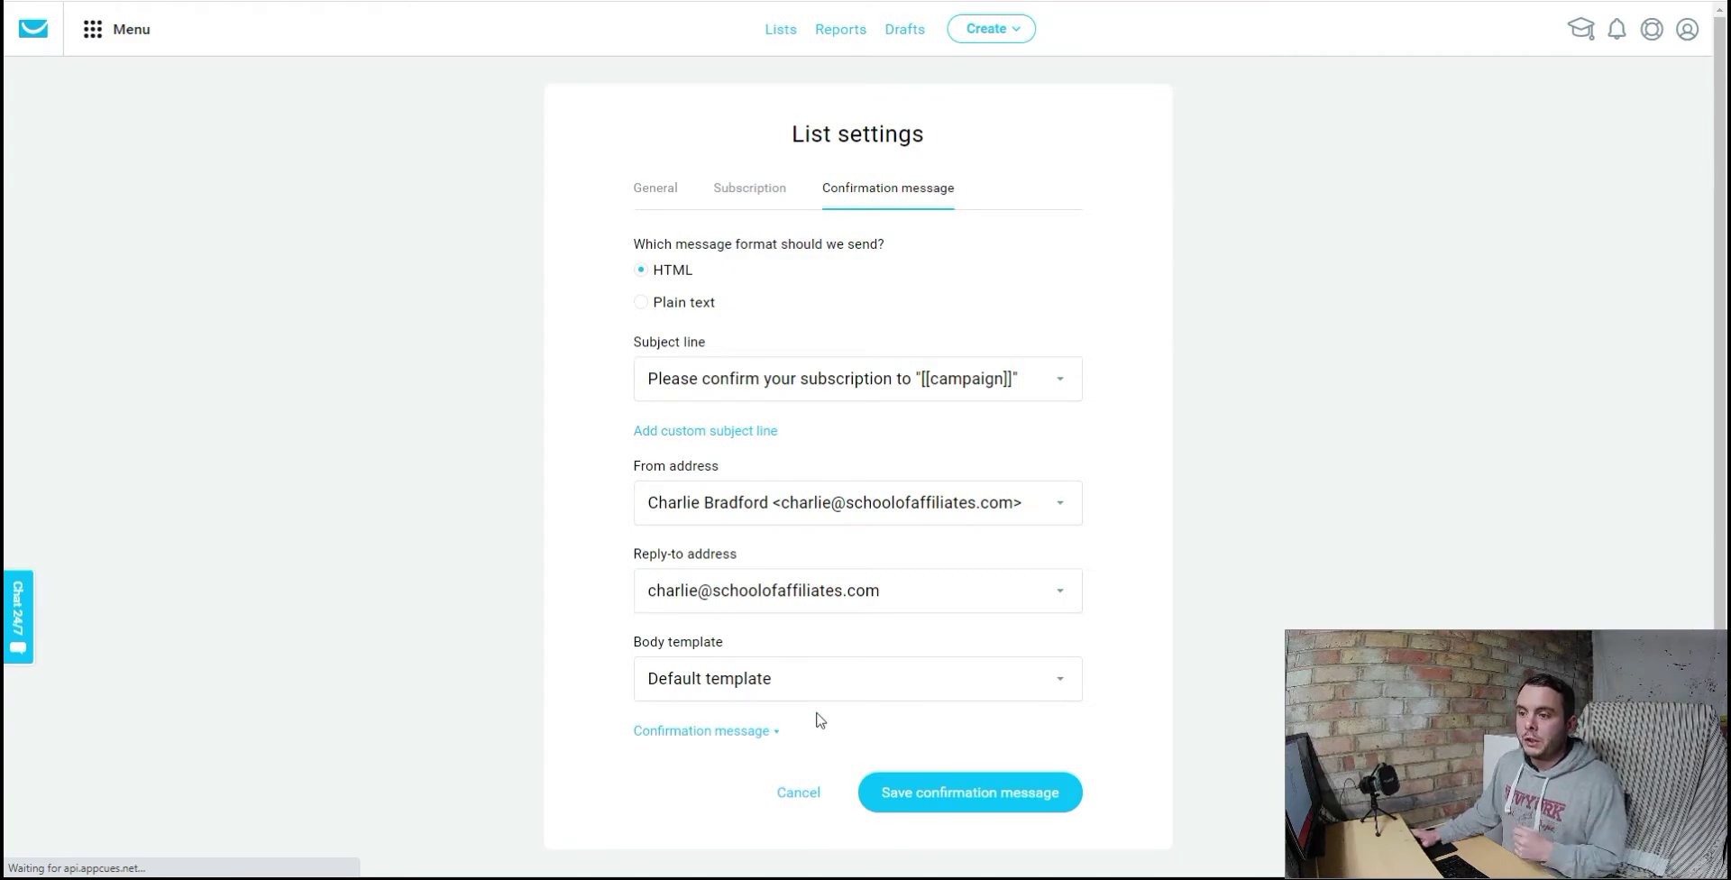
{"action": "left_click", "coordinate": [806, 799]}
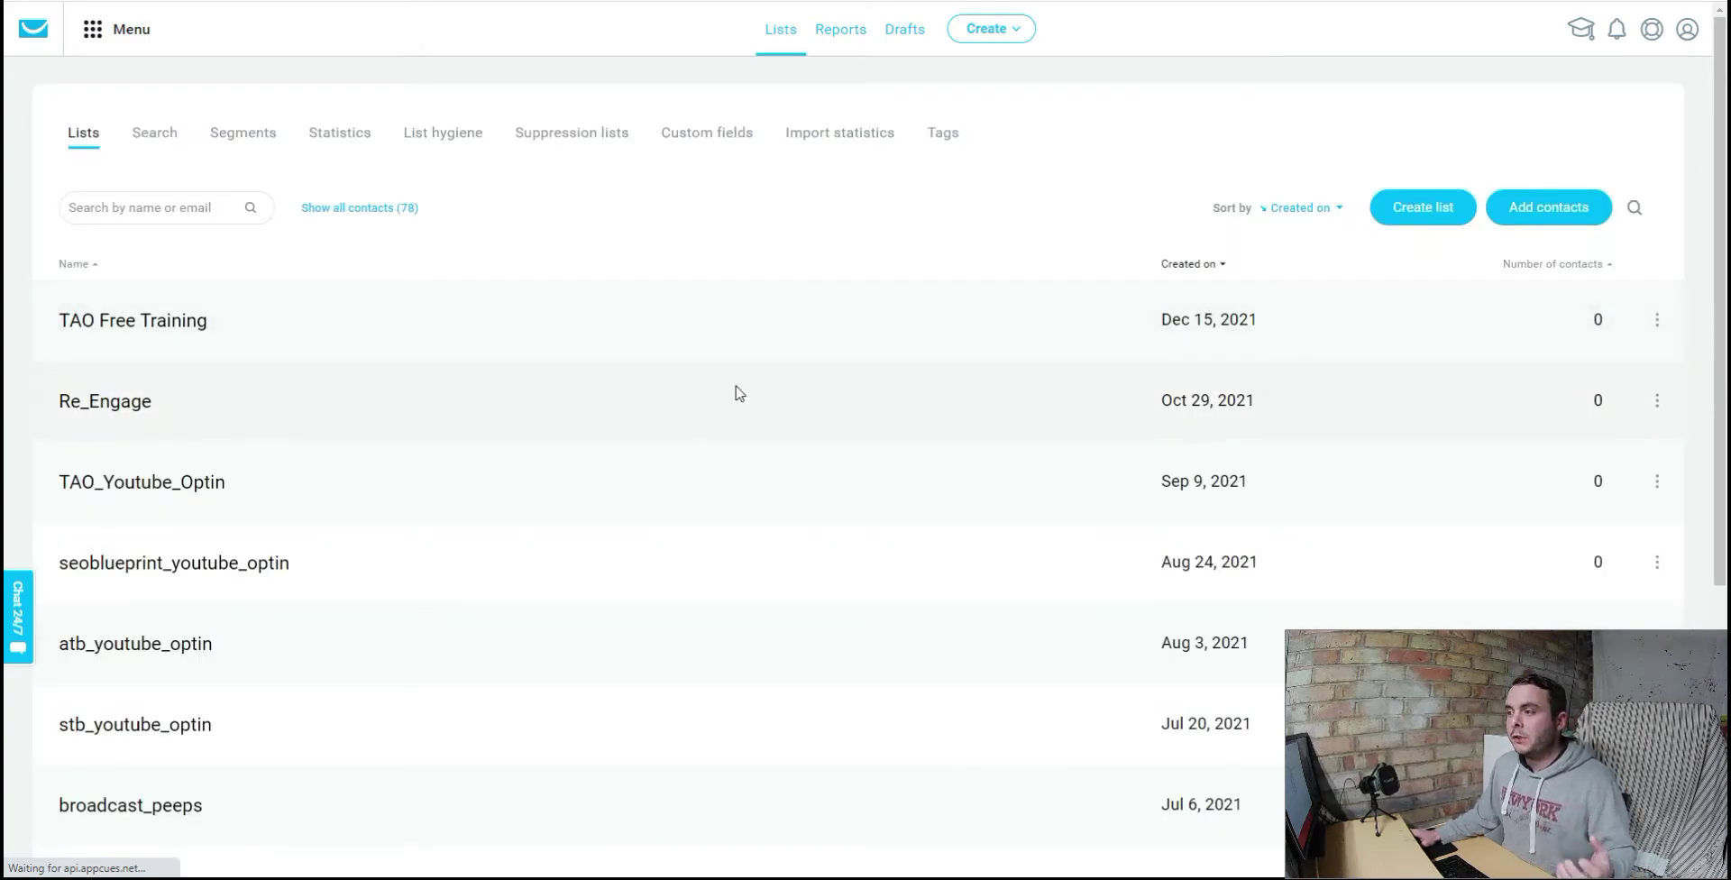
Step: Try an advanced contact search condition with Contact actions, Message not opened, Any message and Never, and cancel it
{"action": "left_click", "coordinate": [157, 144]}
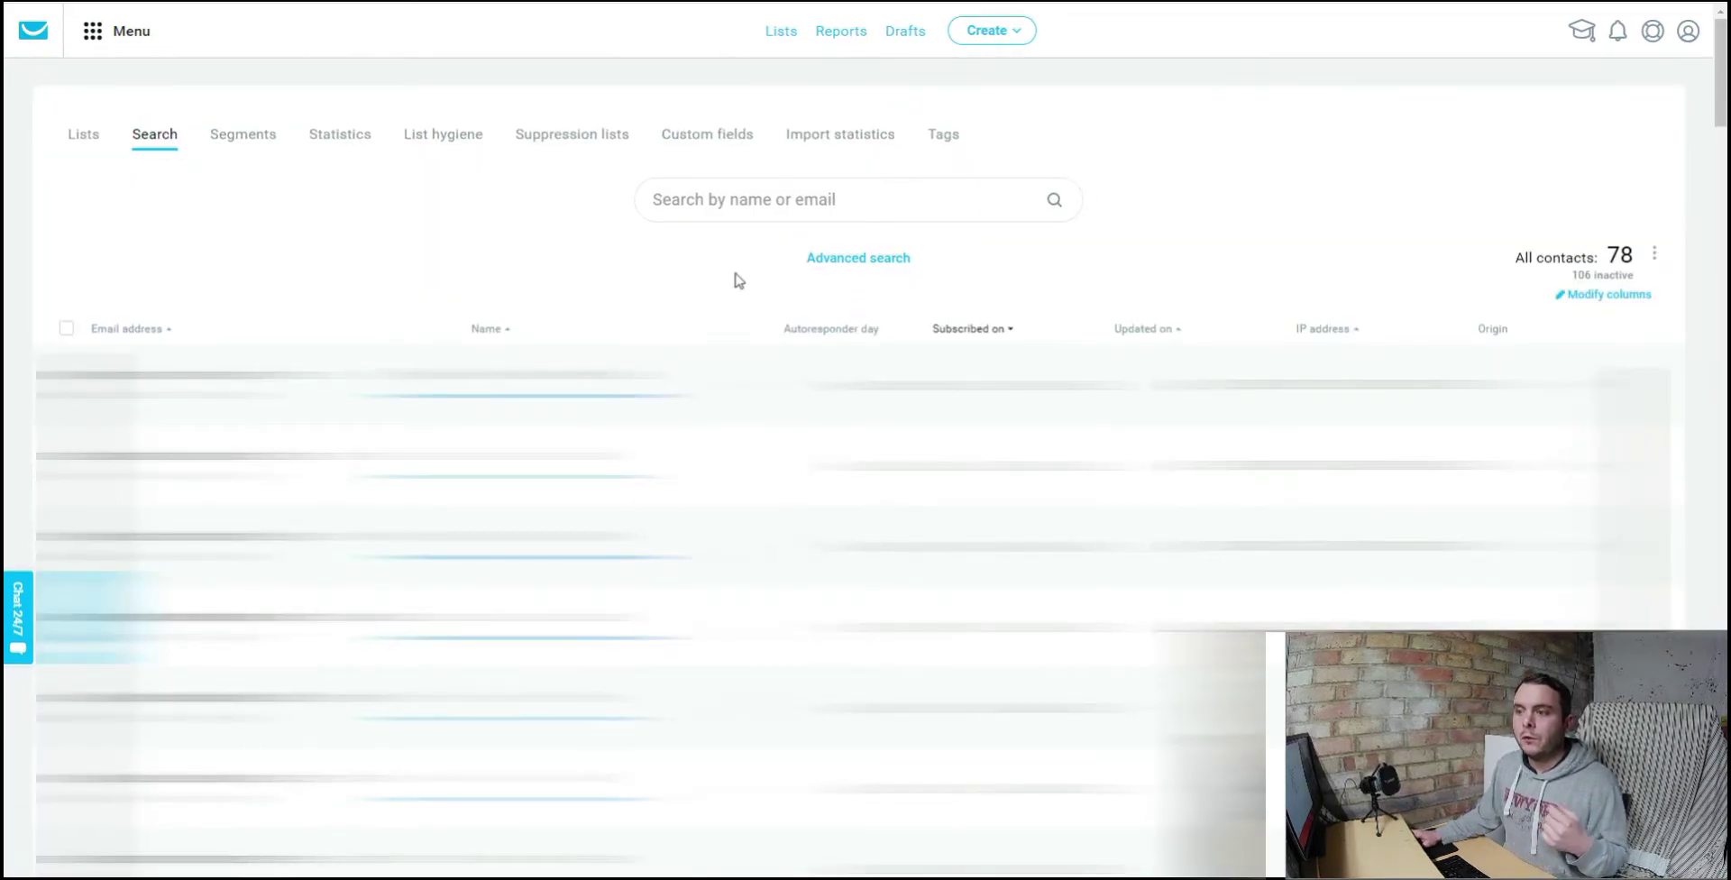
{"action": "left_click", "coordinate": [835, 264]}
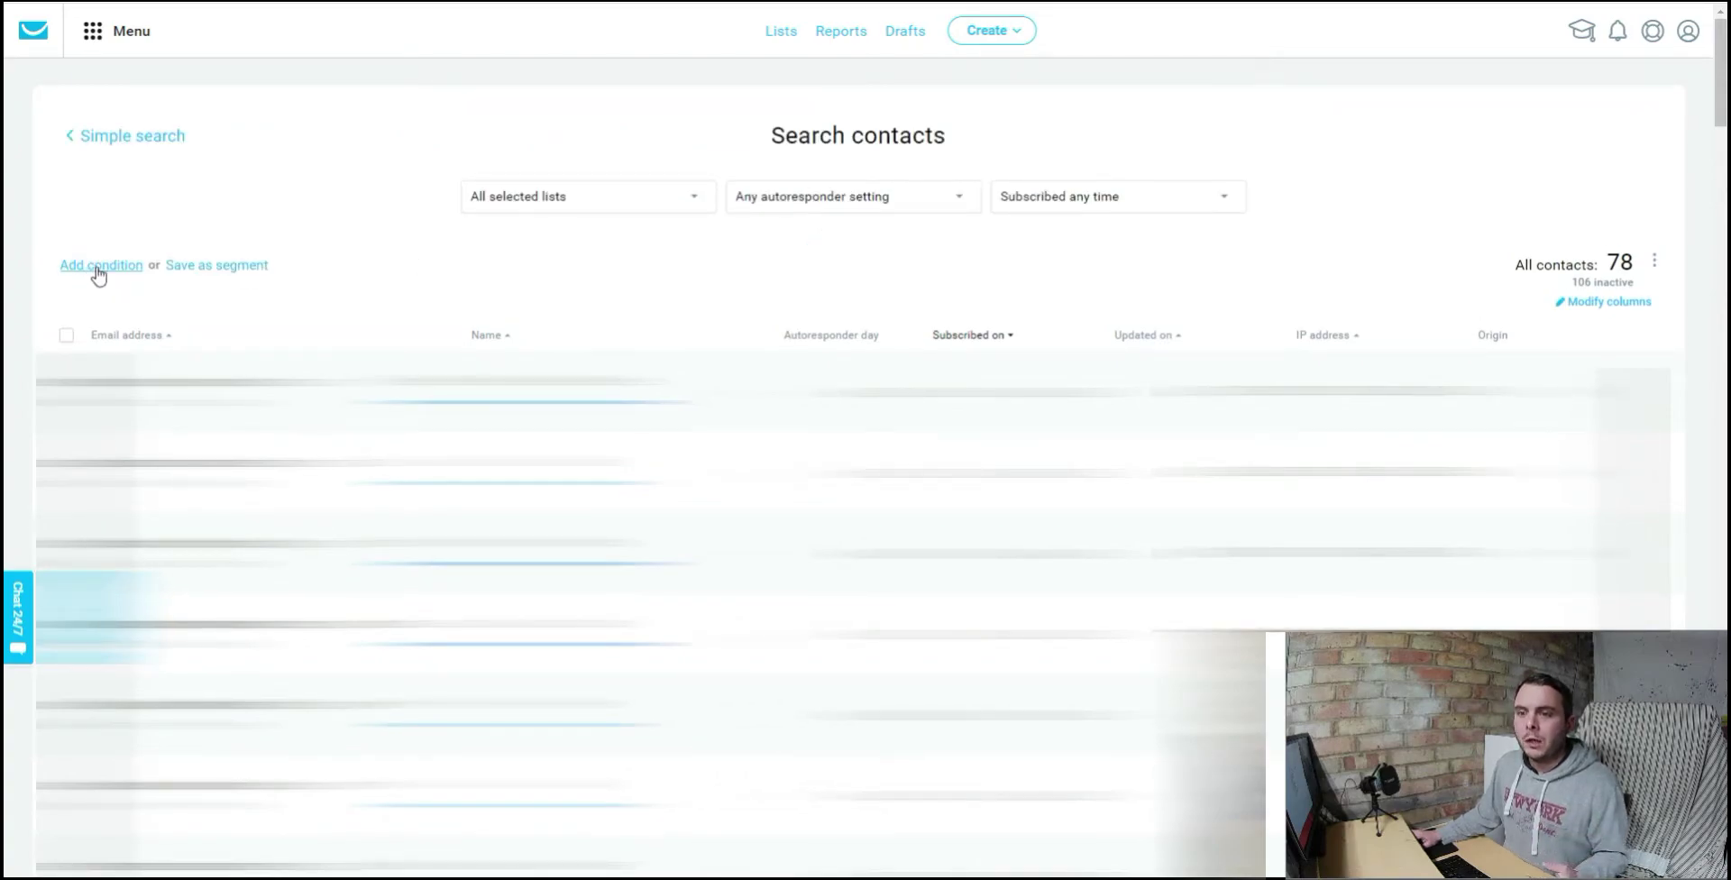
{"action": "left_click", "coordinate": [95, 269]}
{"action": "left_click", "coordinate": [191, 313]}
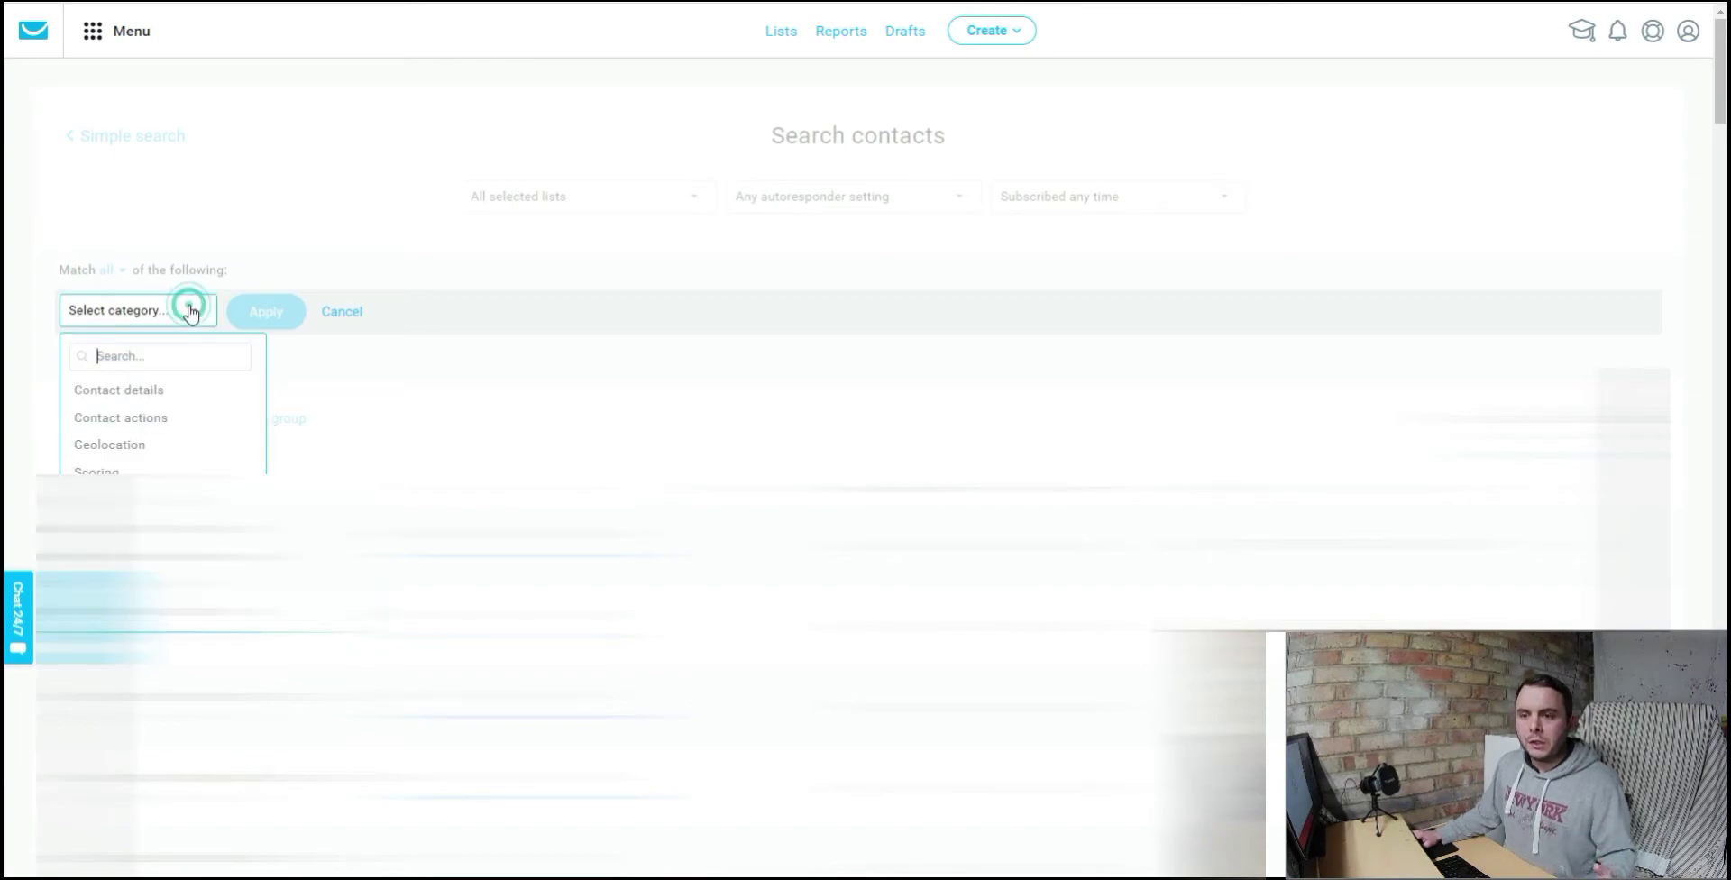
{"action": "left_click", "coordinate": [157, 418]}
{"action": "left_click", "coordinate": [361, 311]}
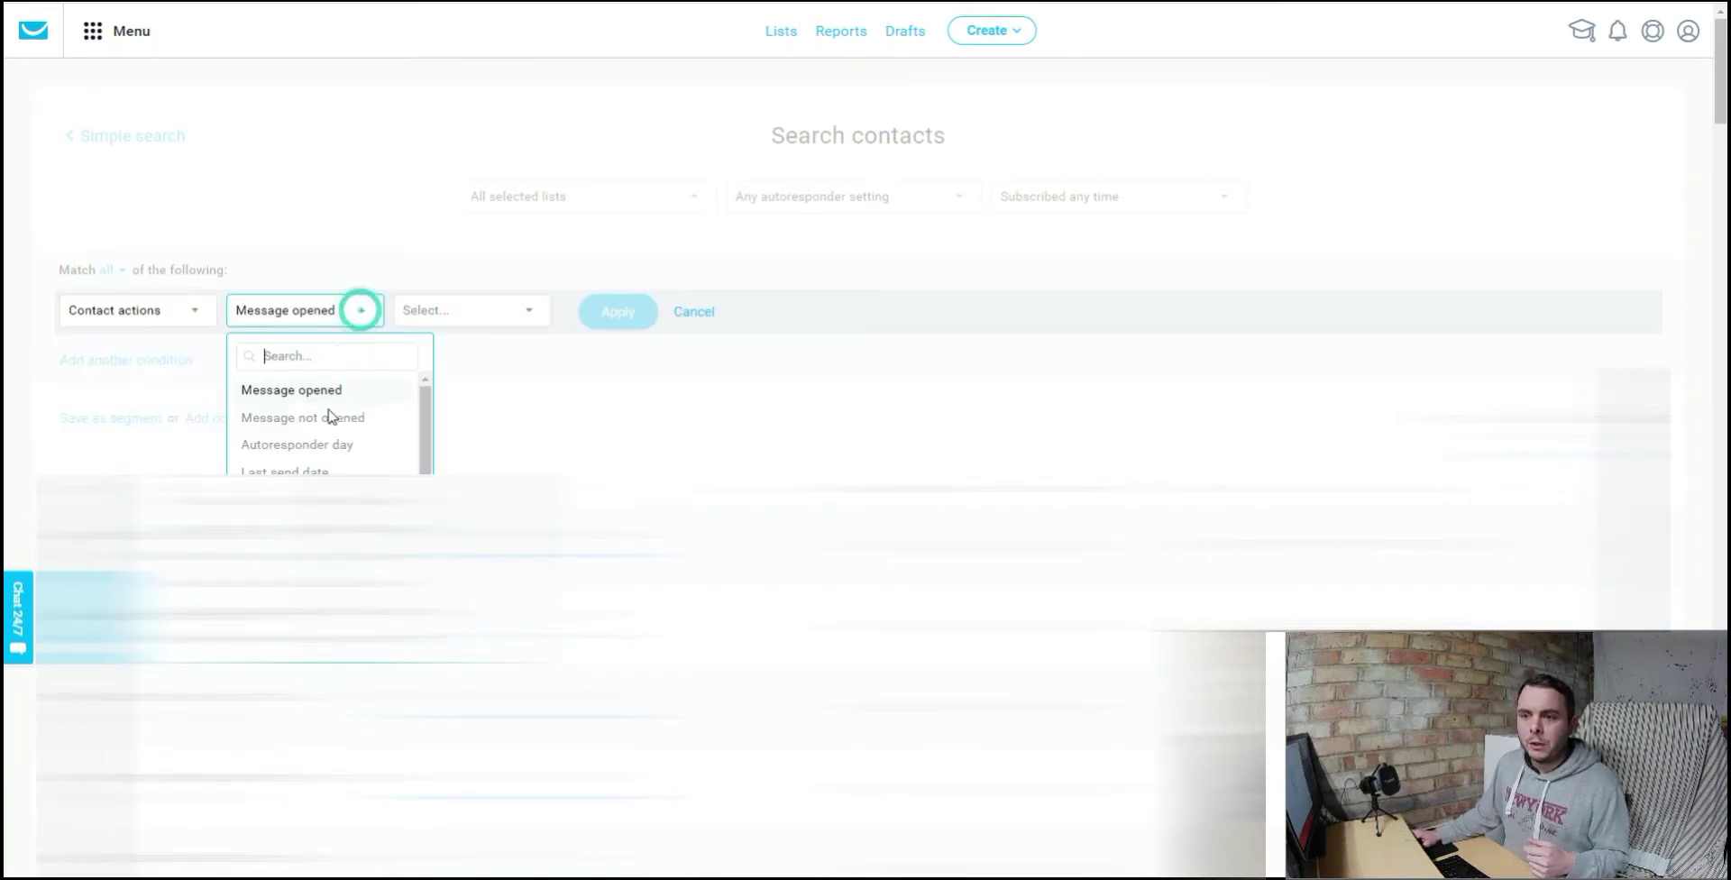
{"action": "left_click", "coordinate": [335, 413]}
{"action": "left_click", "coordinate": [535, 317]}
{"action": "left_click", "coordinate": [450, 352]}
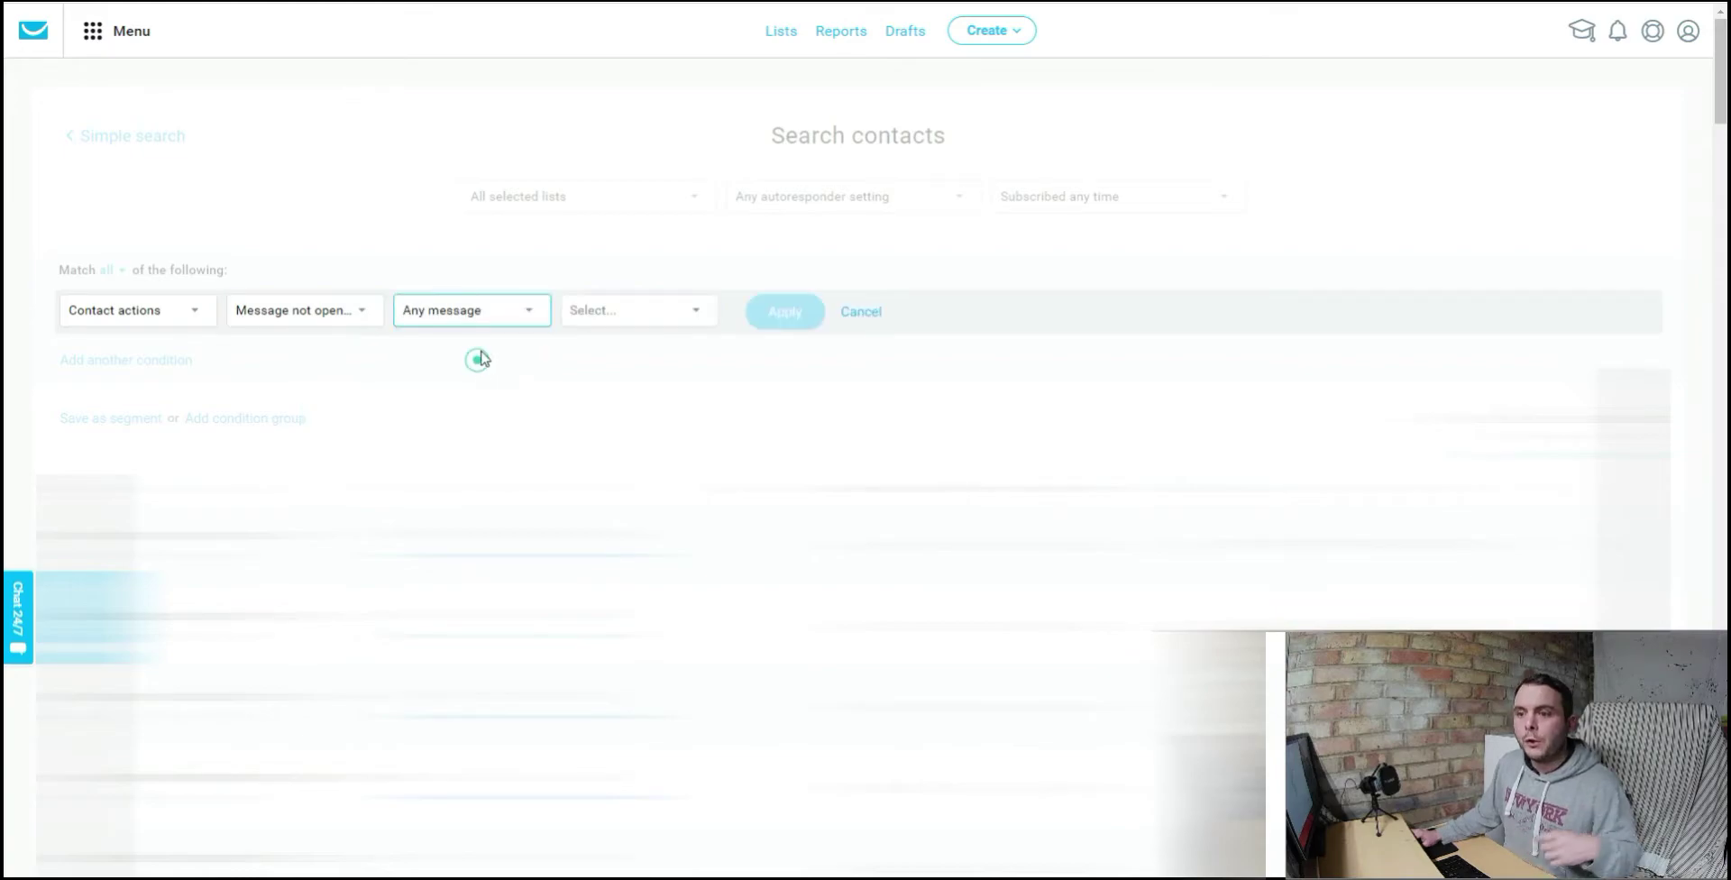
{"action": "left_click", "coordinate": [705, 312]}
{"action": "left_click", "coordinate": [657, 362]}
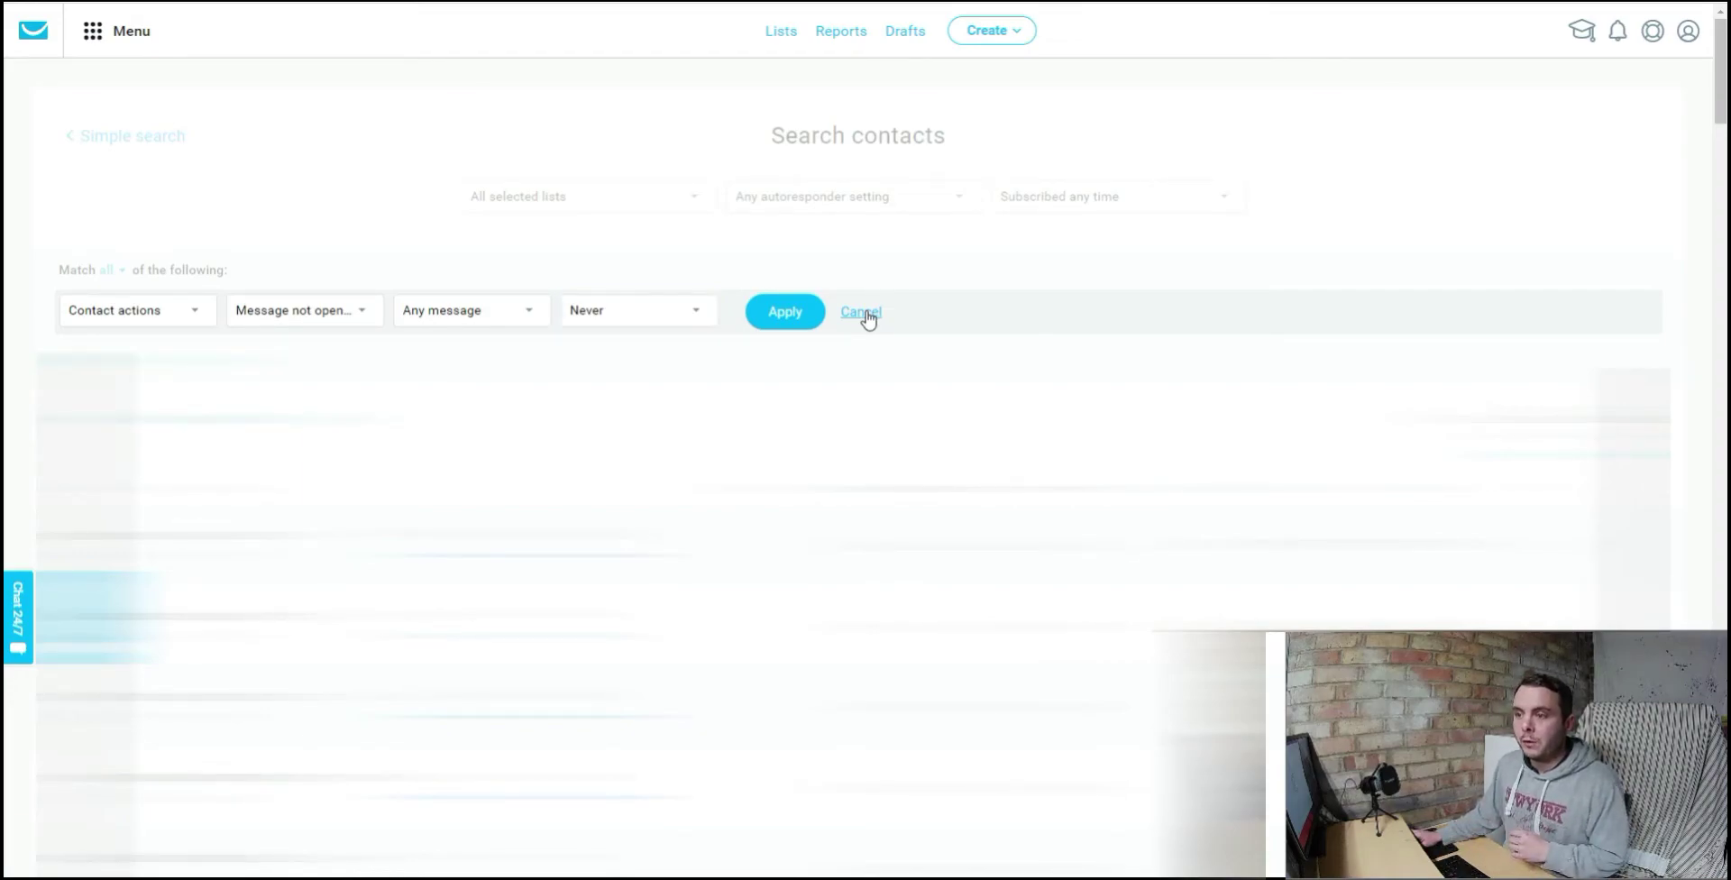
{"action": "left_click", "coordinate": [865, 314]}
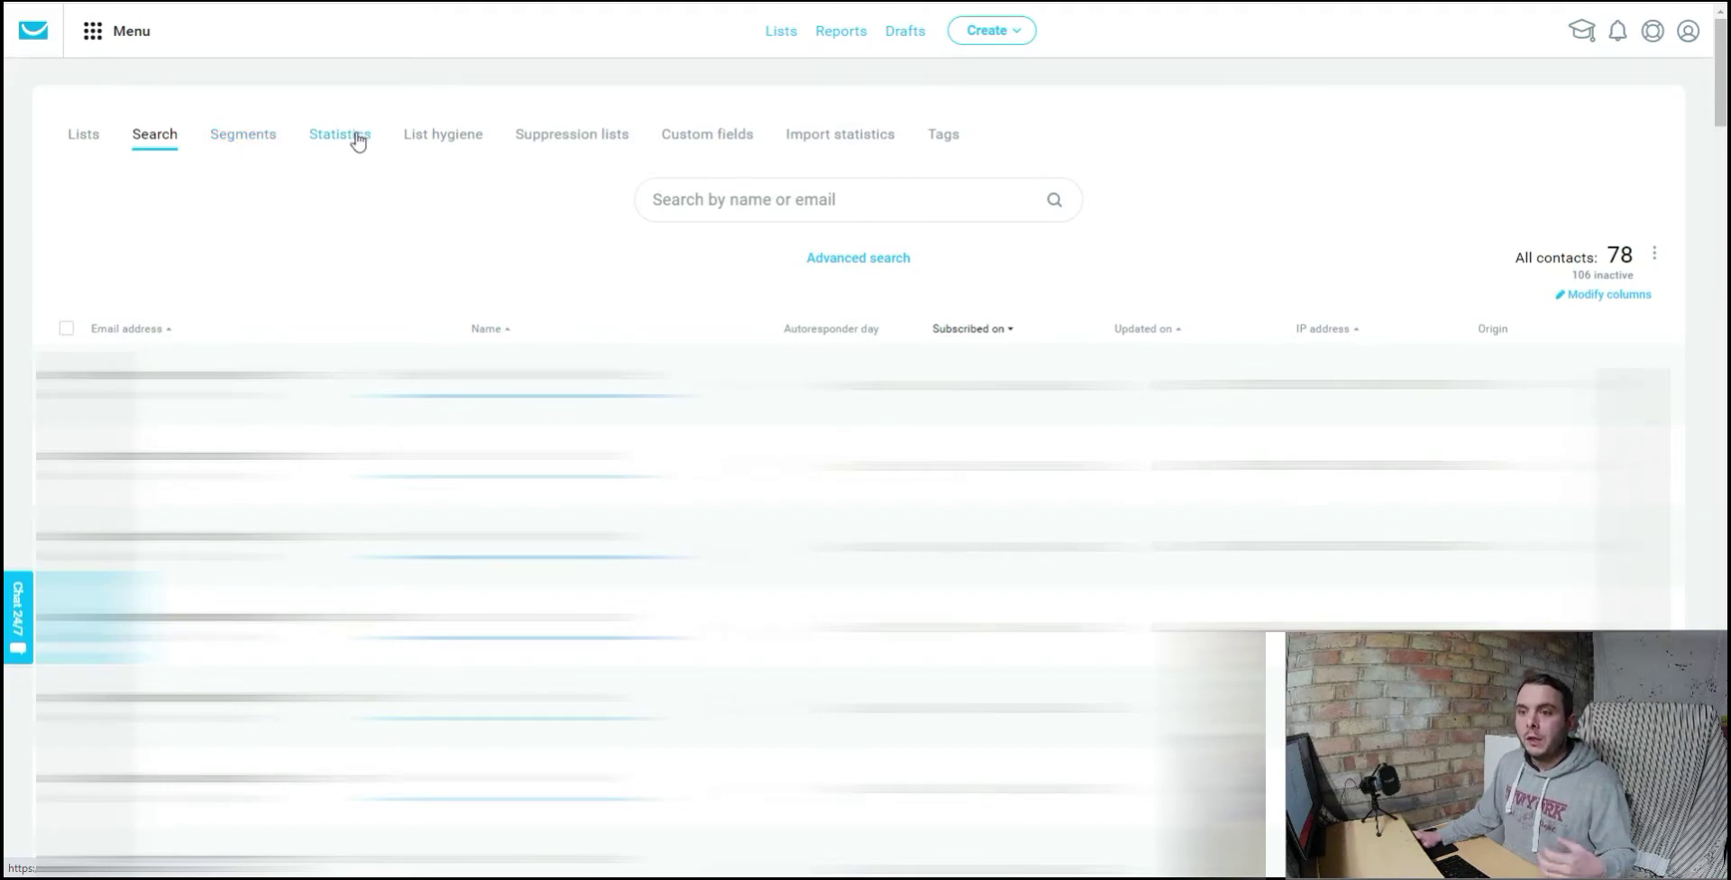
Step: View the list hygiene options and go to the conversion funnels page
{"action": "left_click", "coordinate": [436, 137]}
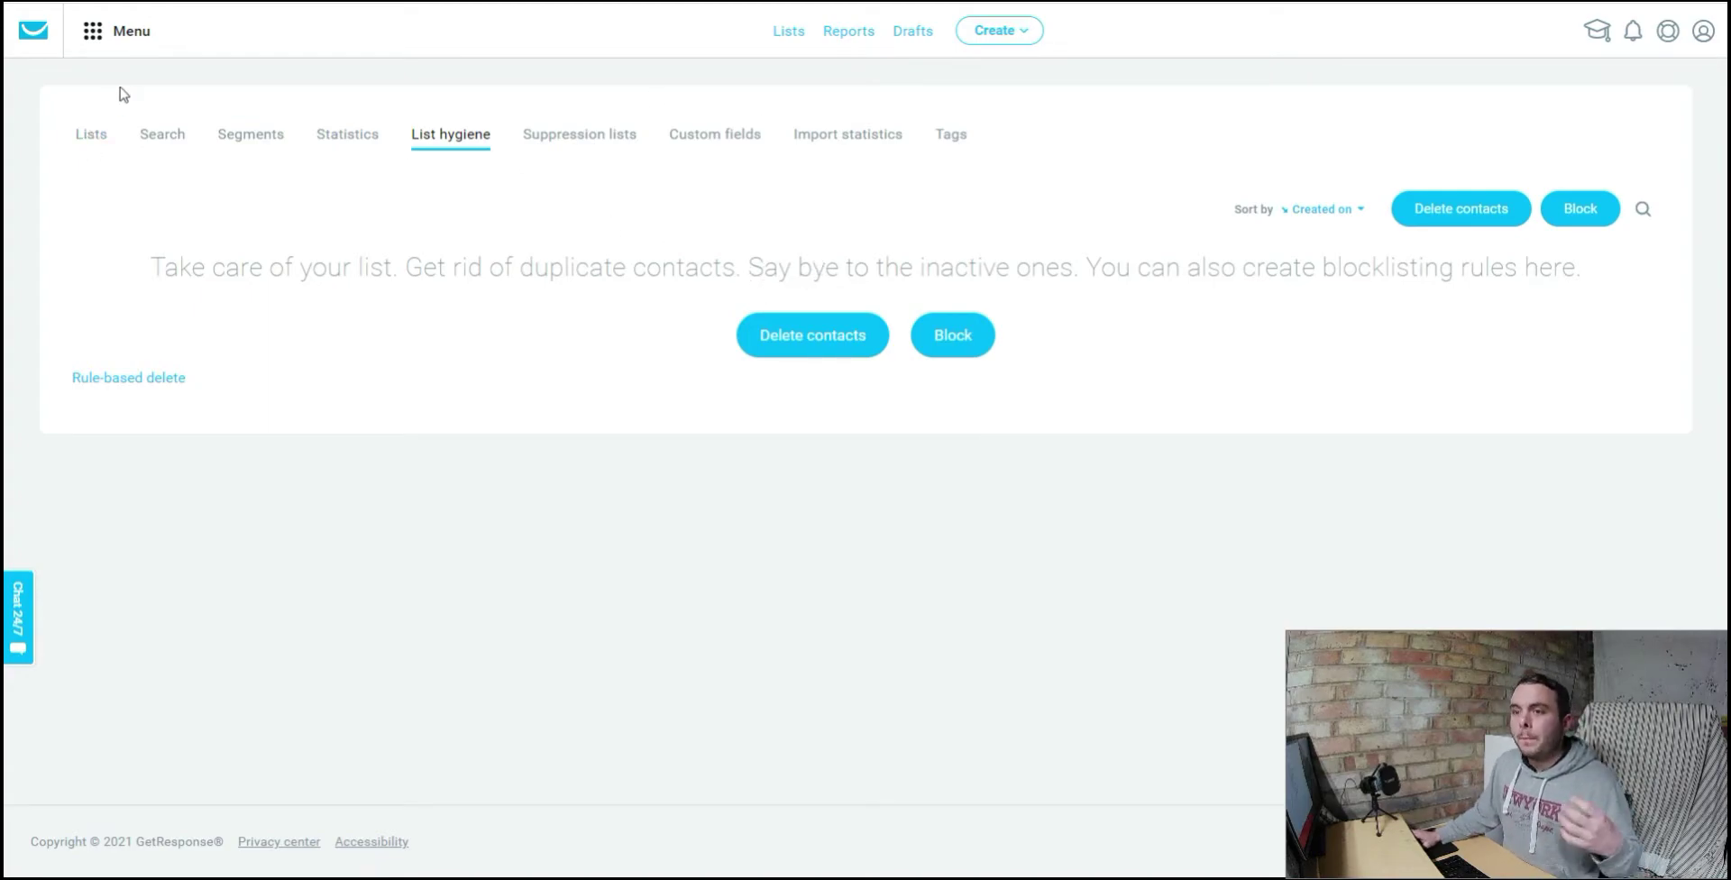
{"action": "left_click", "coordinate": [94, 33]}
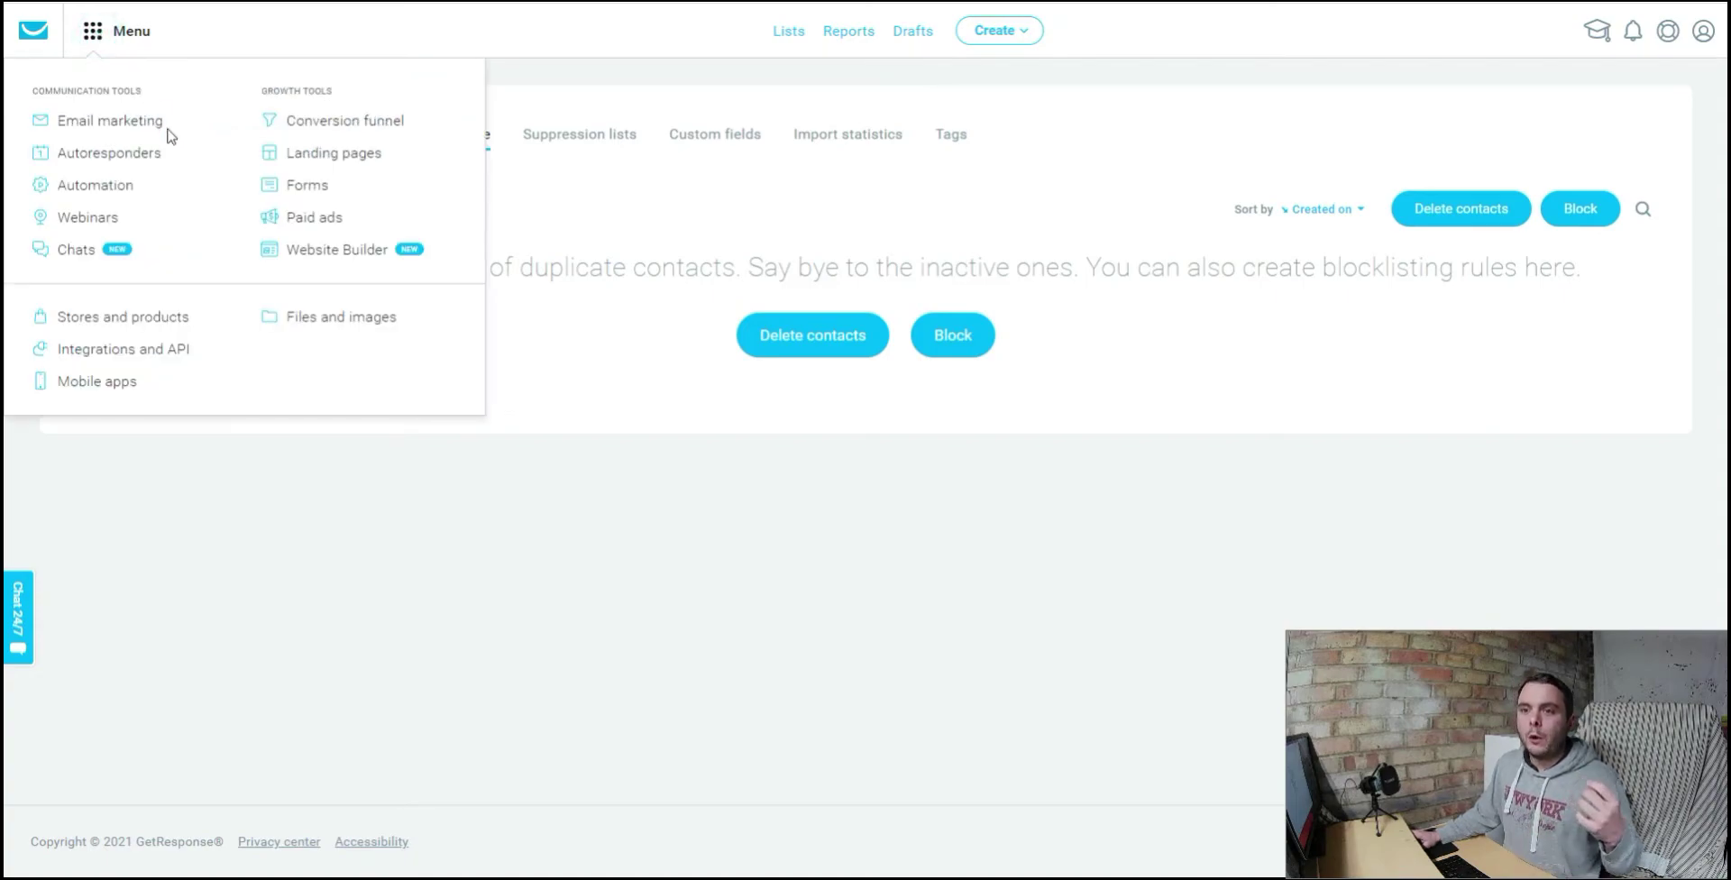
{"action": "left_click", "coordinate": [300, 121]}
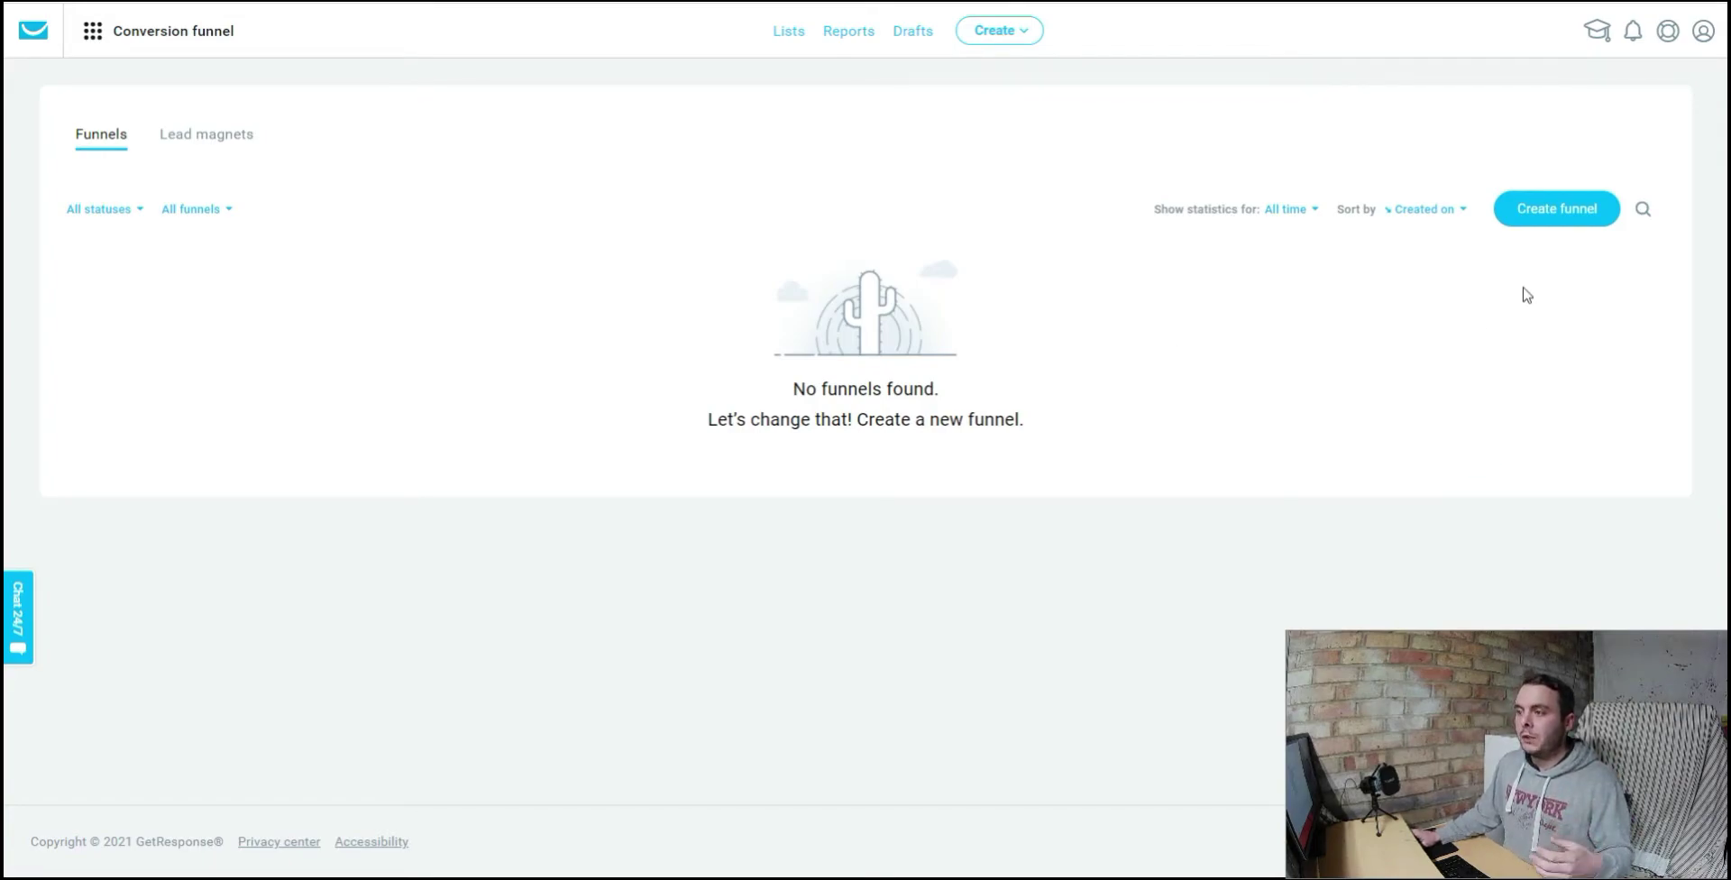
Step: Create a list-building lead magnet funnel named "Affiliate marketing 101"
{"action": "left_click", "coordinate": [1541, 221]}
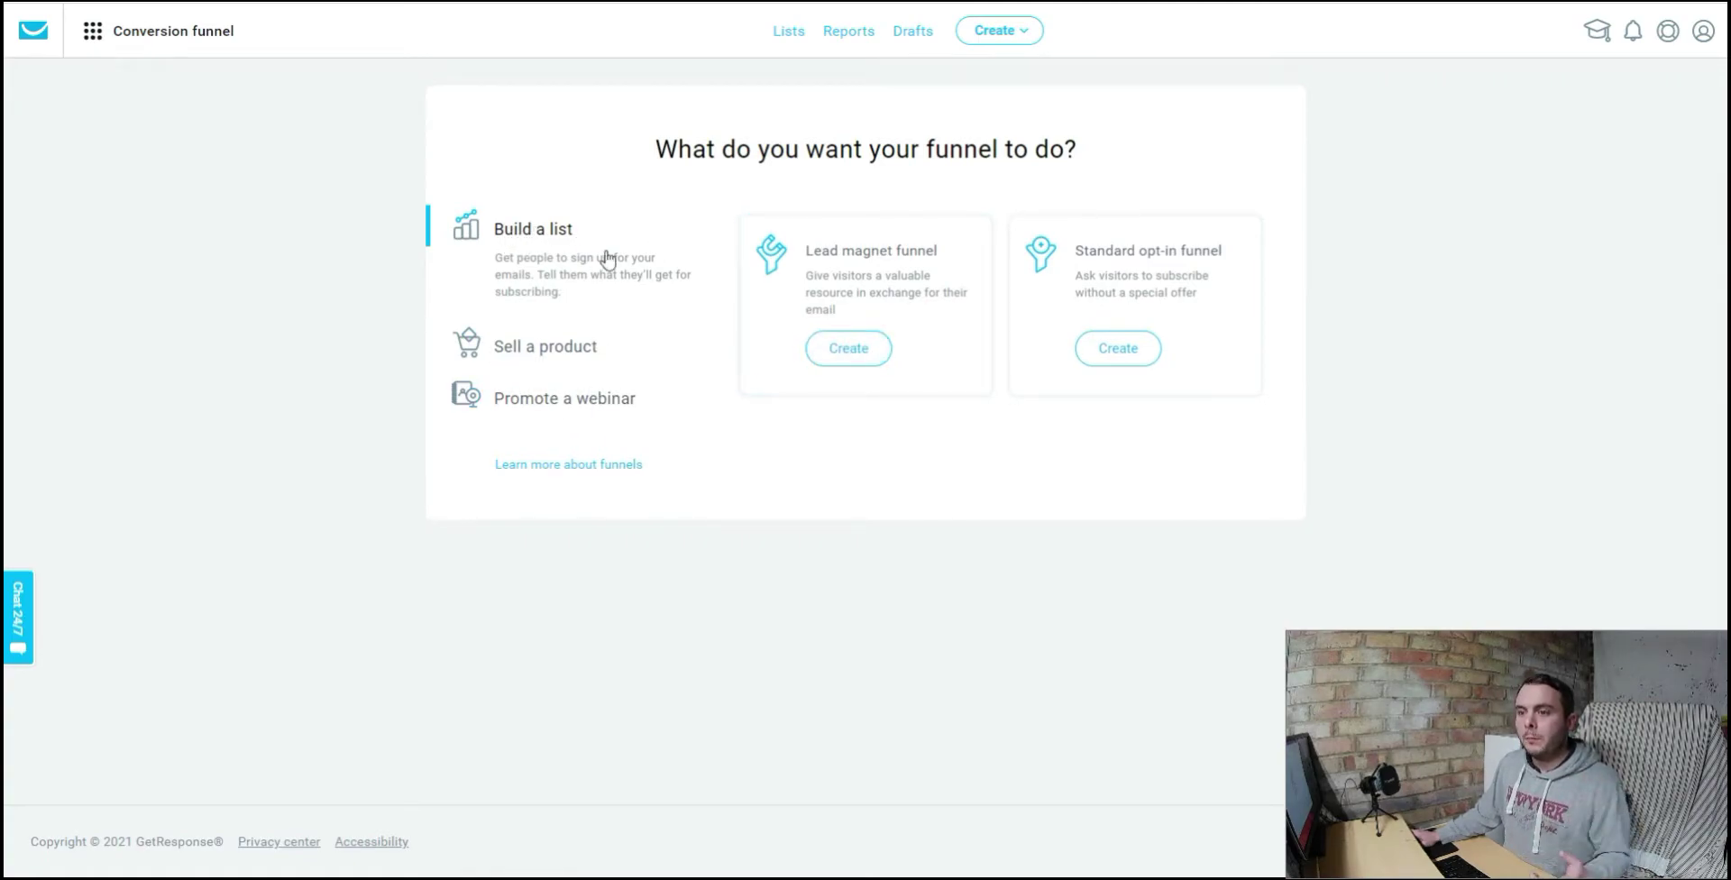
{"action": "left_click", "coordinate": [856, 354]}
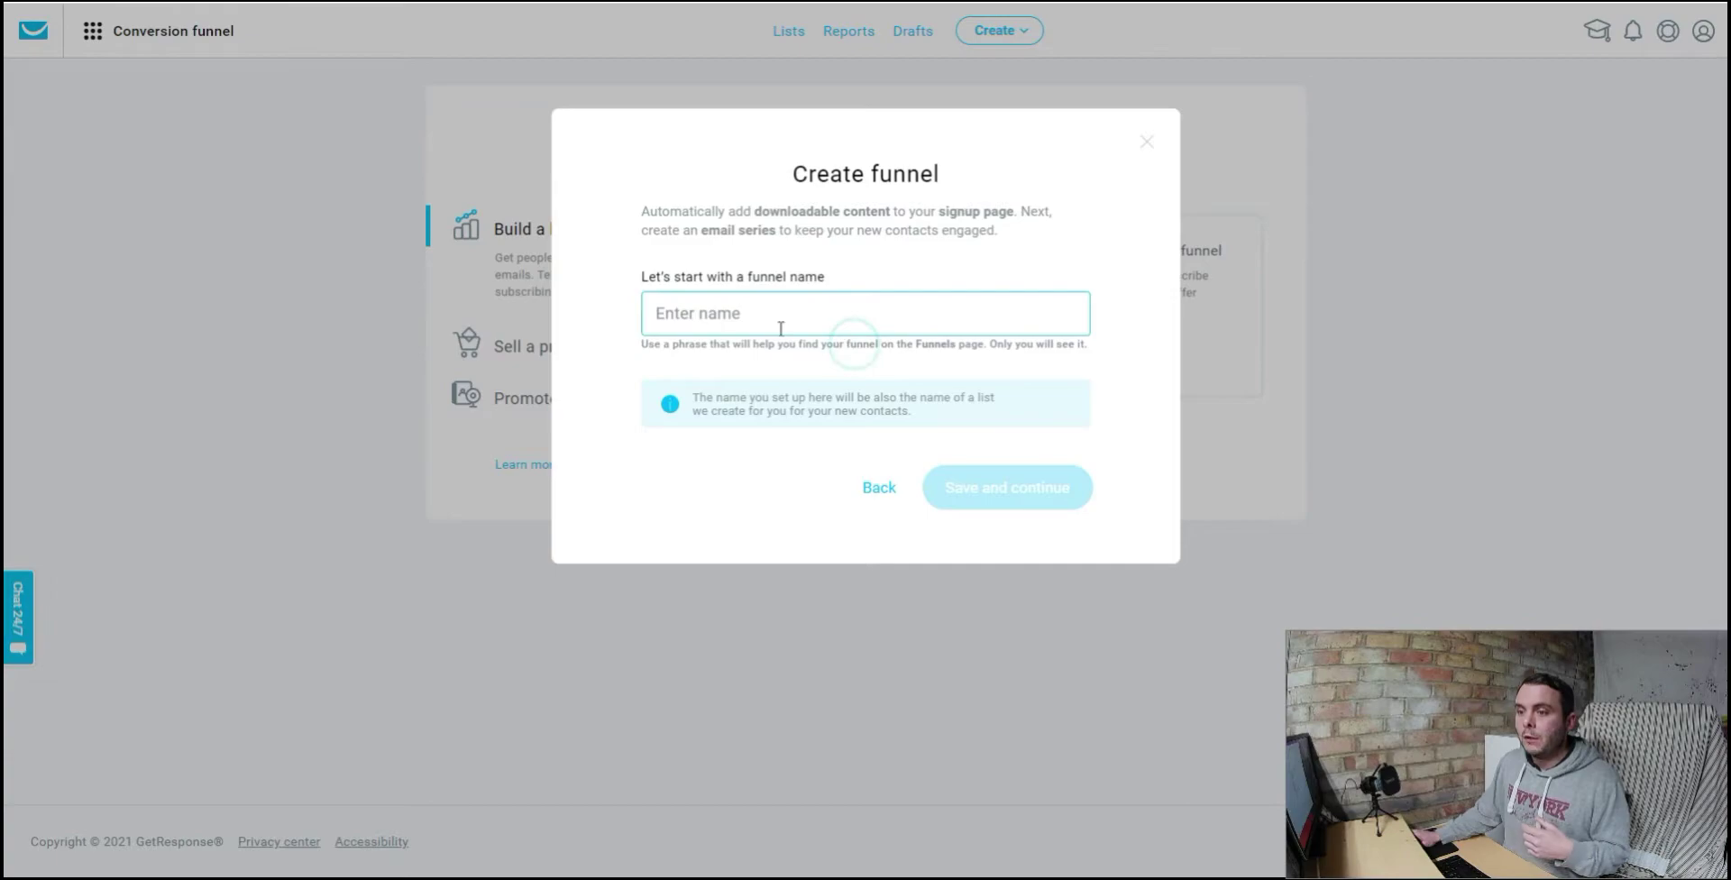
{"action": "left_click", "coordinate": [689, 307]}
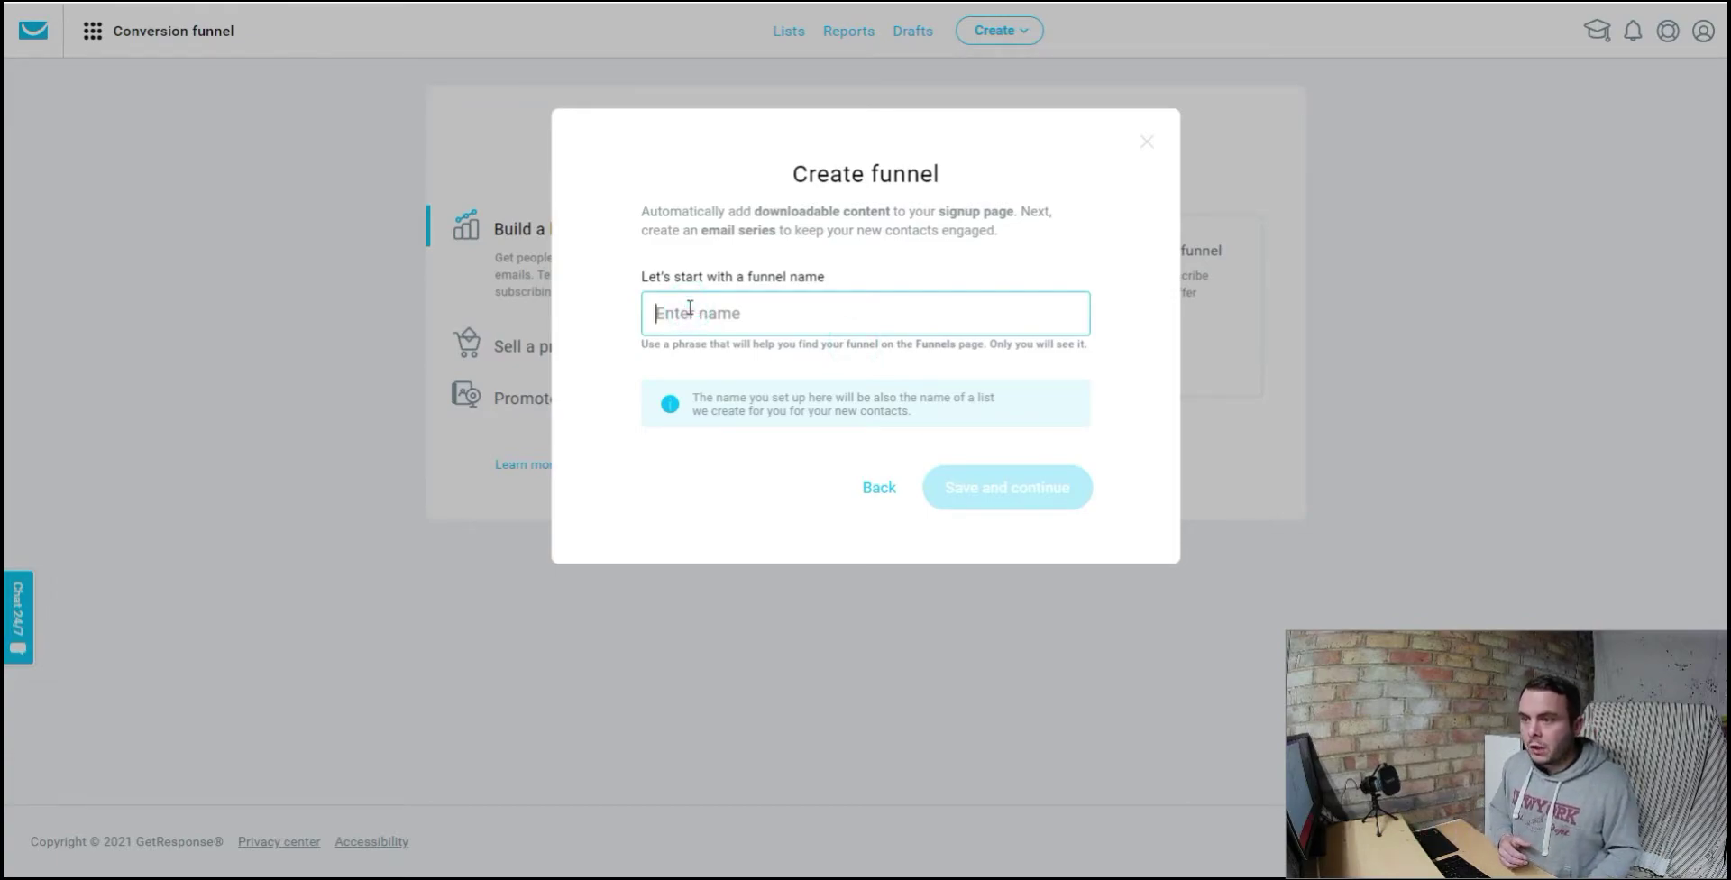
{"action": "type", "text": "Affiliate marketing 101"}
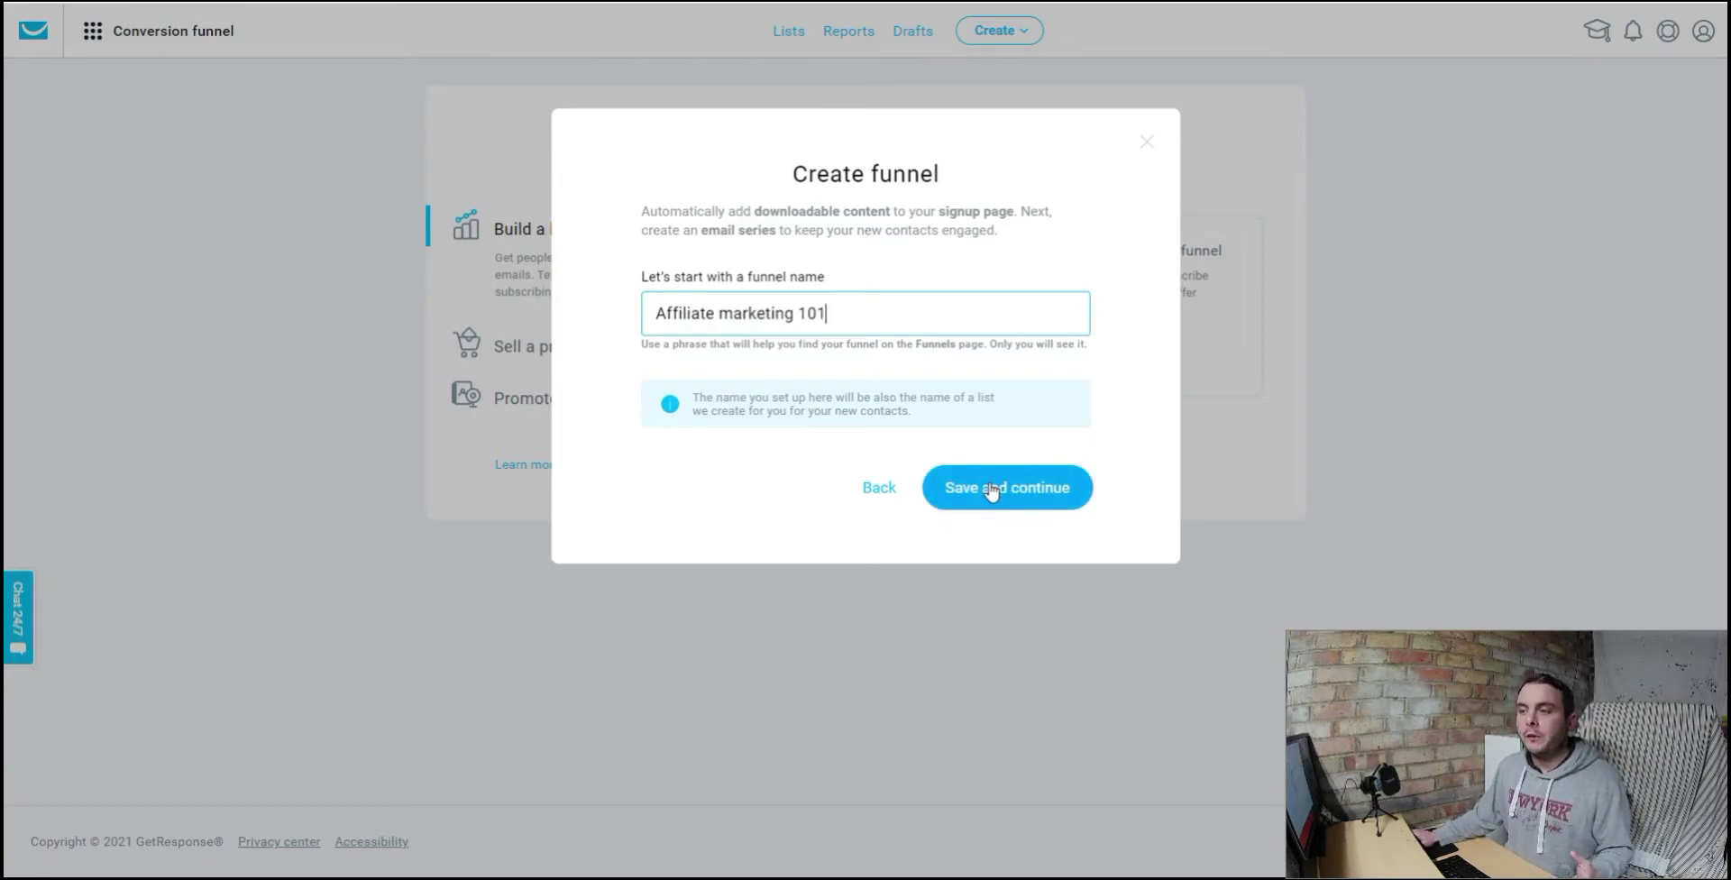
{"action": "left_click", "coordinate": [991, 490]}
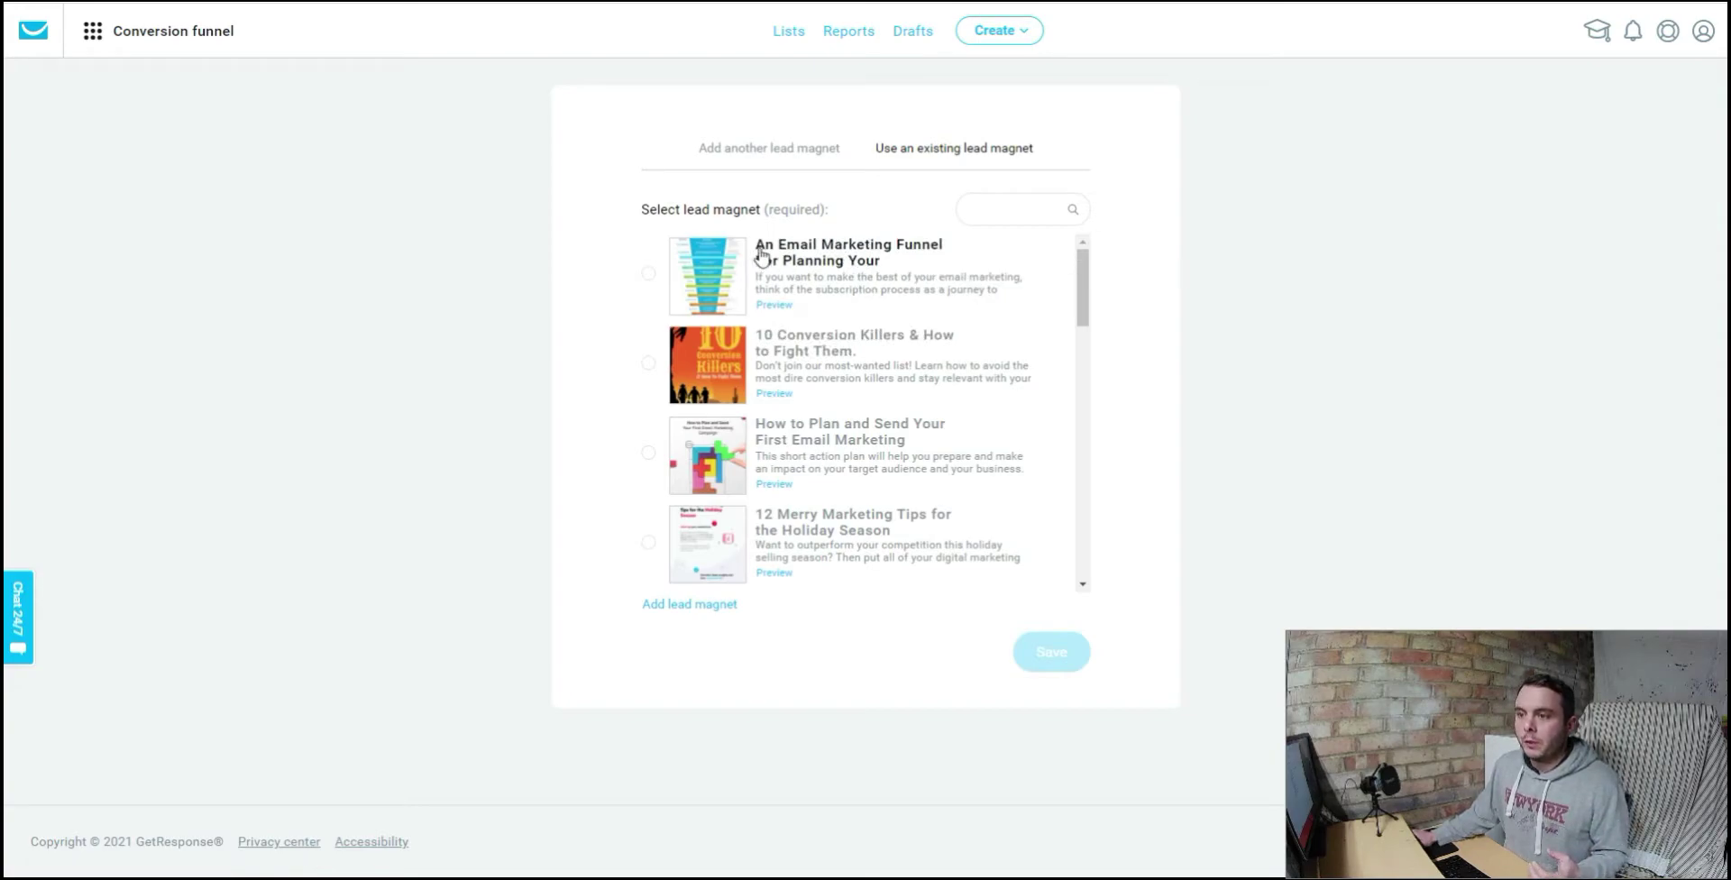
Step: Browse the existing lead magnets, preview "An Email Marketing Funnel For Planning Your", and save the funnel's lead magnet choice
{"action": "scroll", "coordinate": [903, 318], "scroll_direction": "down", "scroll_amount": 4}
{"action": "scroll", "coordinate": [903, 317], "scroll_direction": "down", "scroll_amount": 8}
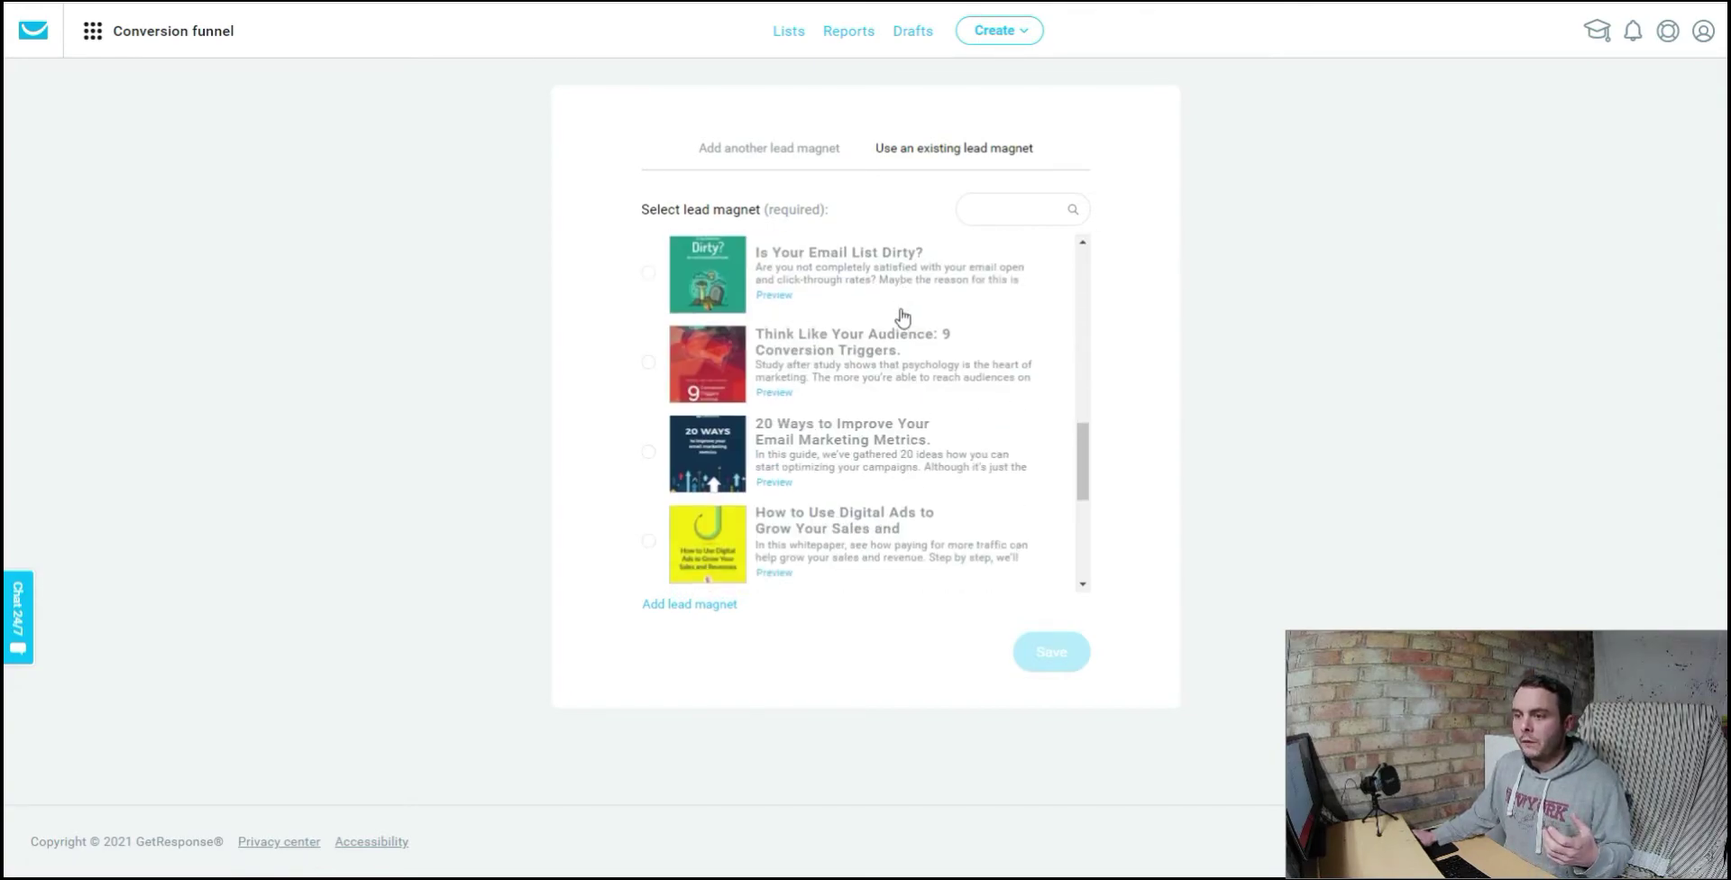
{"action": "scroll", "coordinate": [902, 318], "scroll_direction": "up", "scroll_amount": 12}
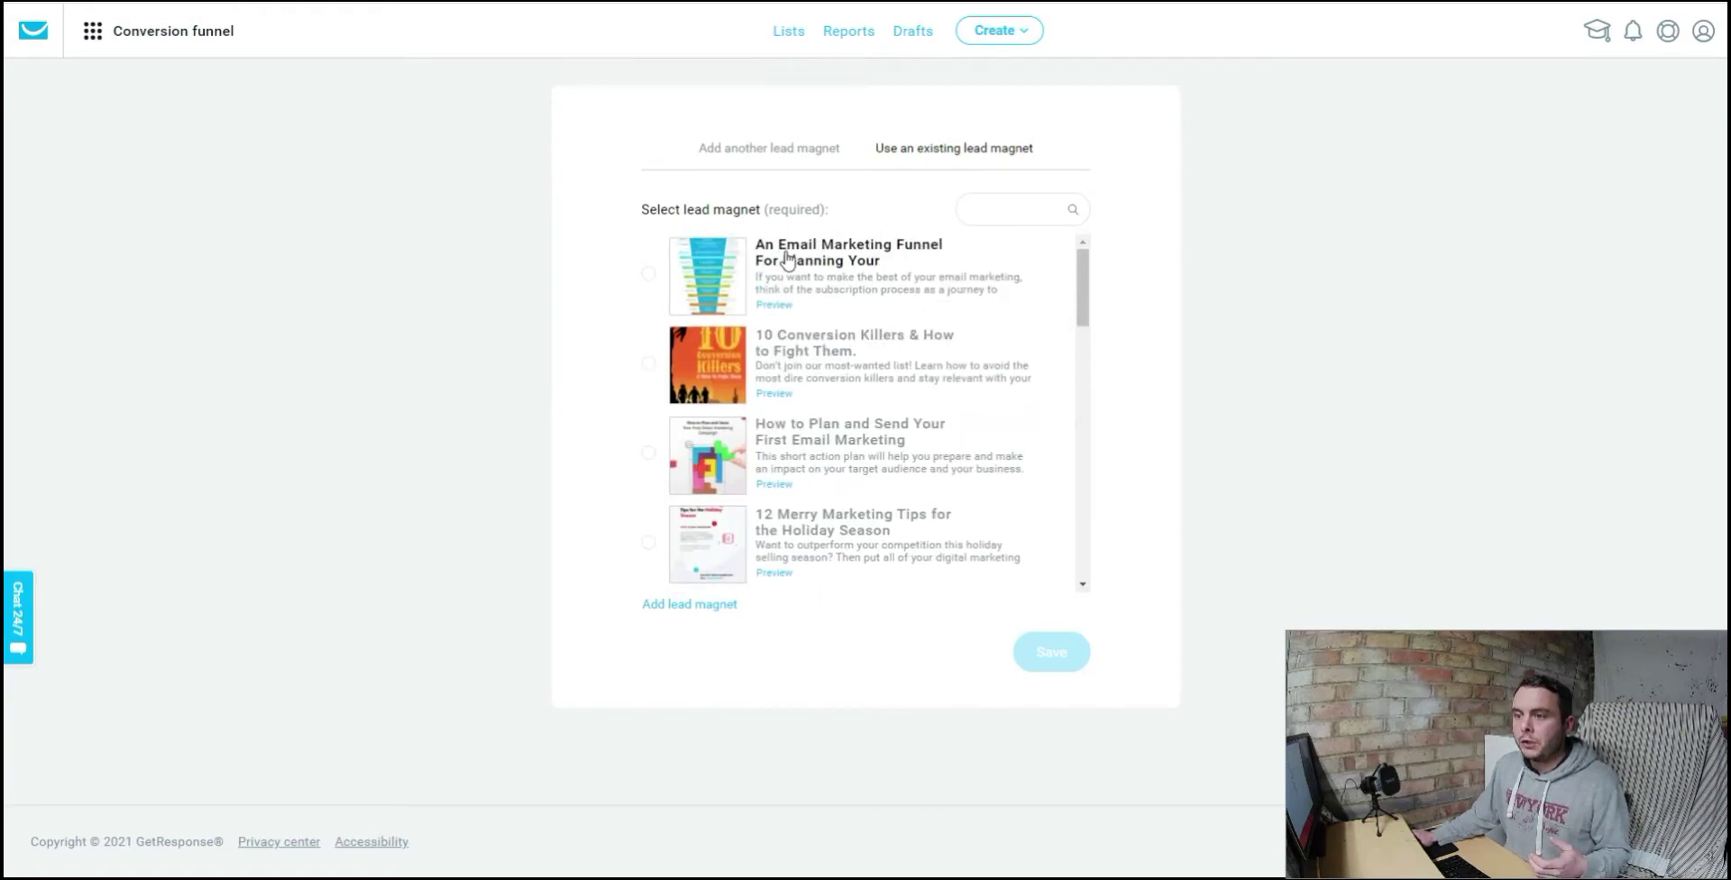
{"action": "left_click", "coordinate": [773, 308]}
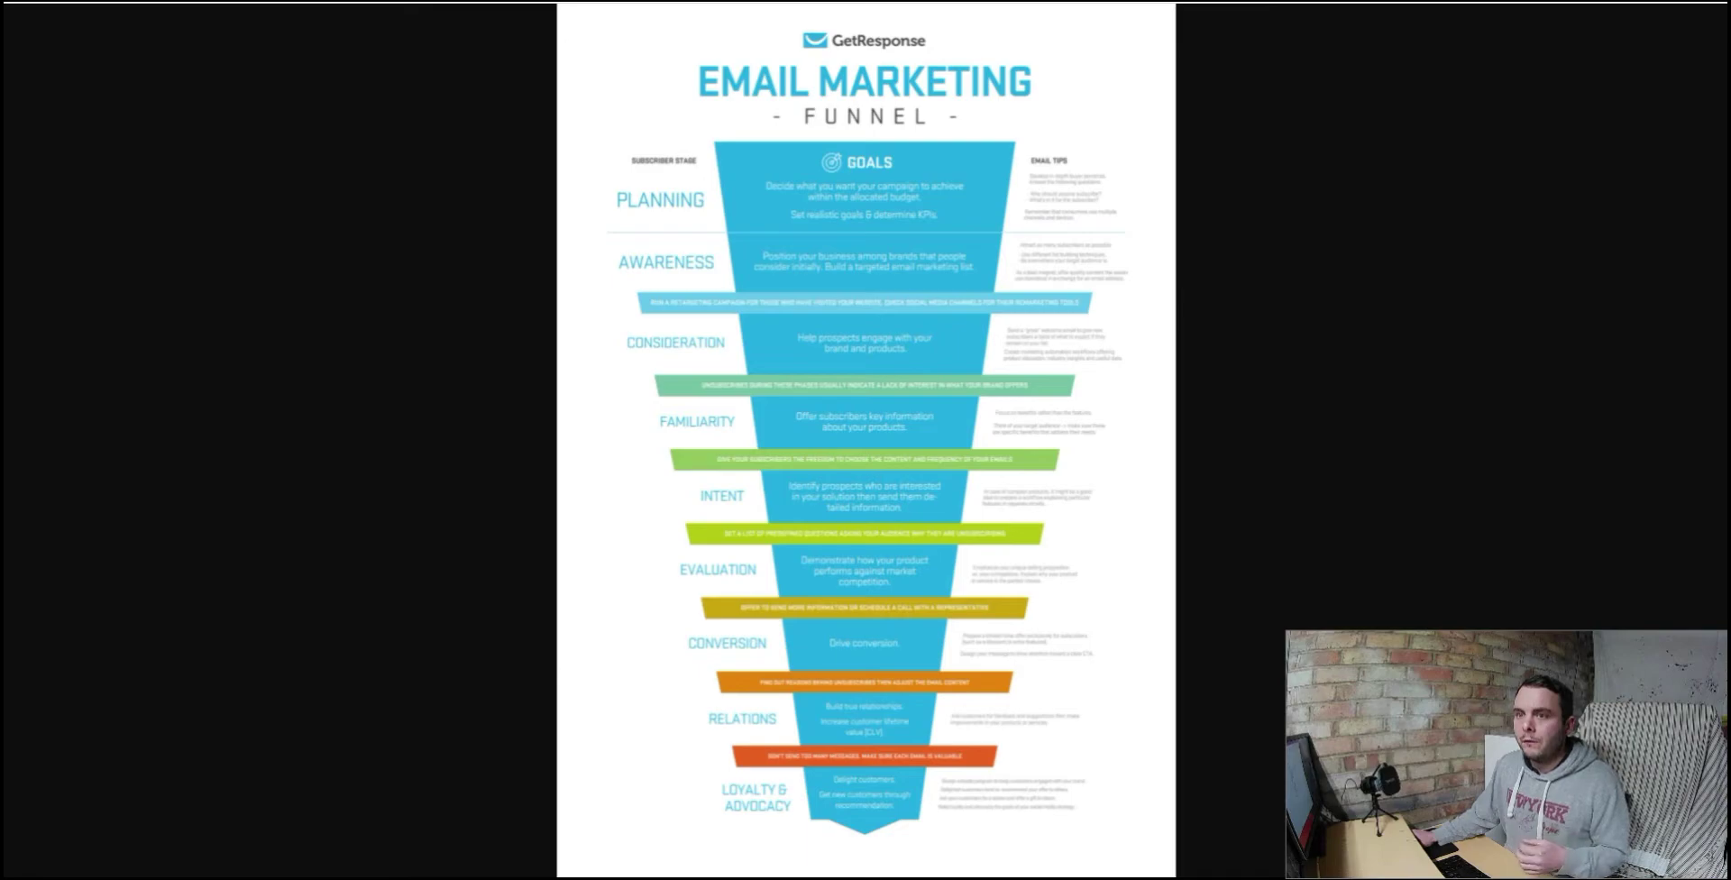
{"action": "key", "text": "Escape"}
{"action": "left_click", "coordinate": [1059, 660]}
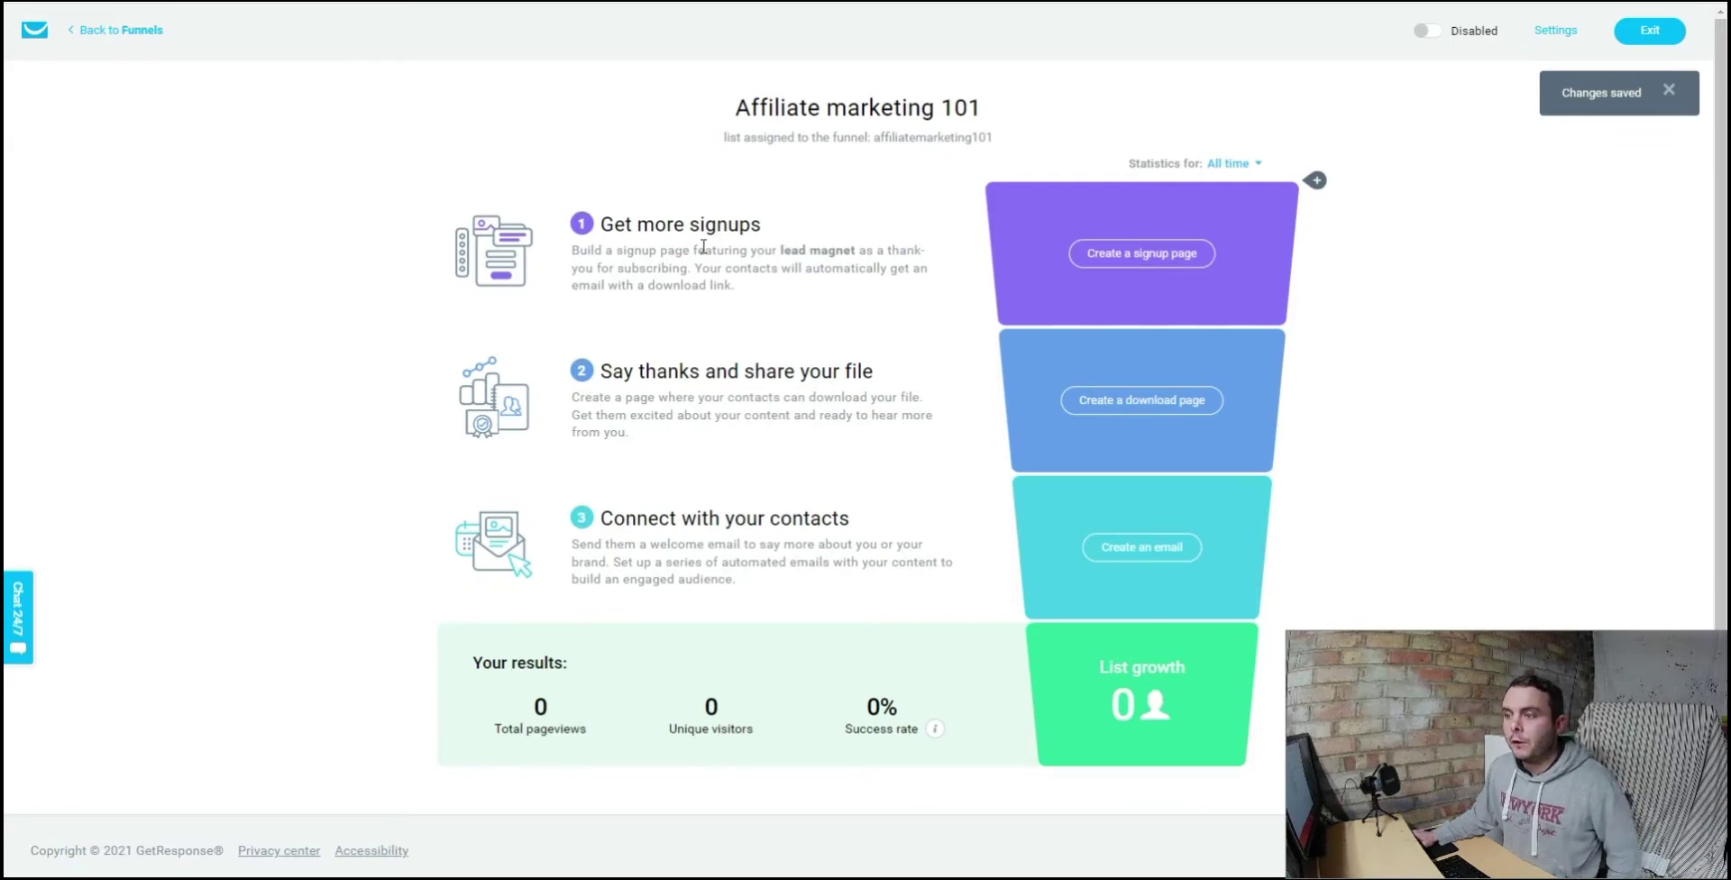
Step: Create the funnel's signup page from the Marketing management template, named "Affiliate marketing", after previewing its thank-you page
{"action": "left_click", "coordinate": [1142, 253]}
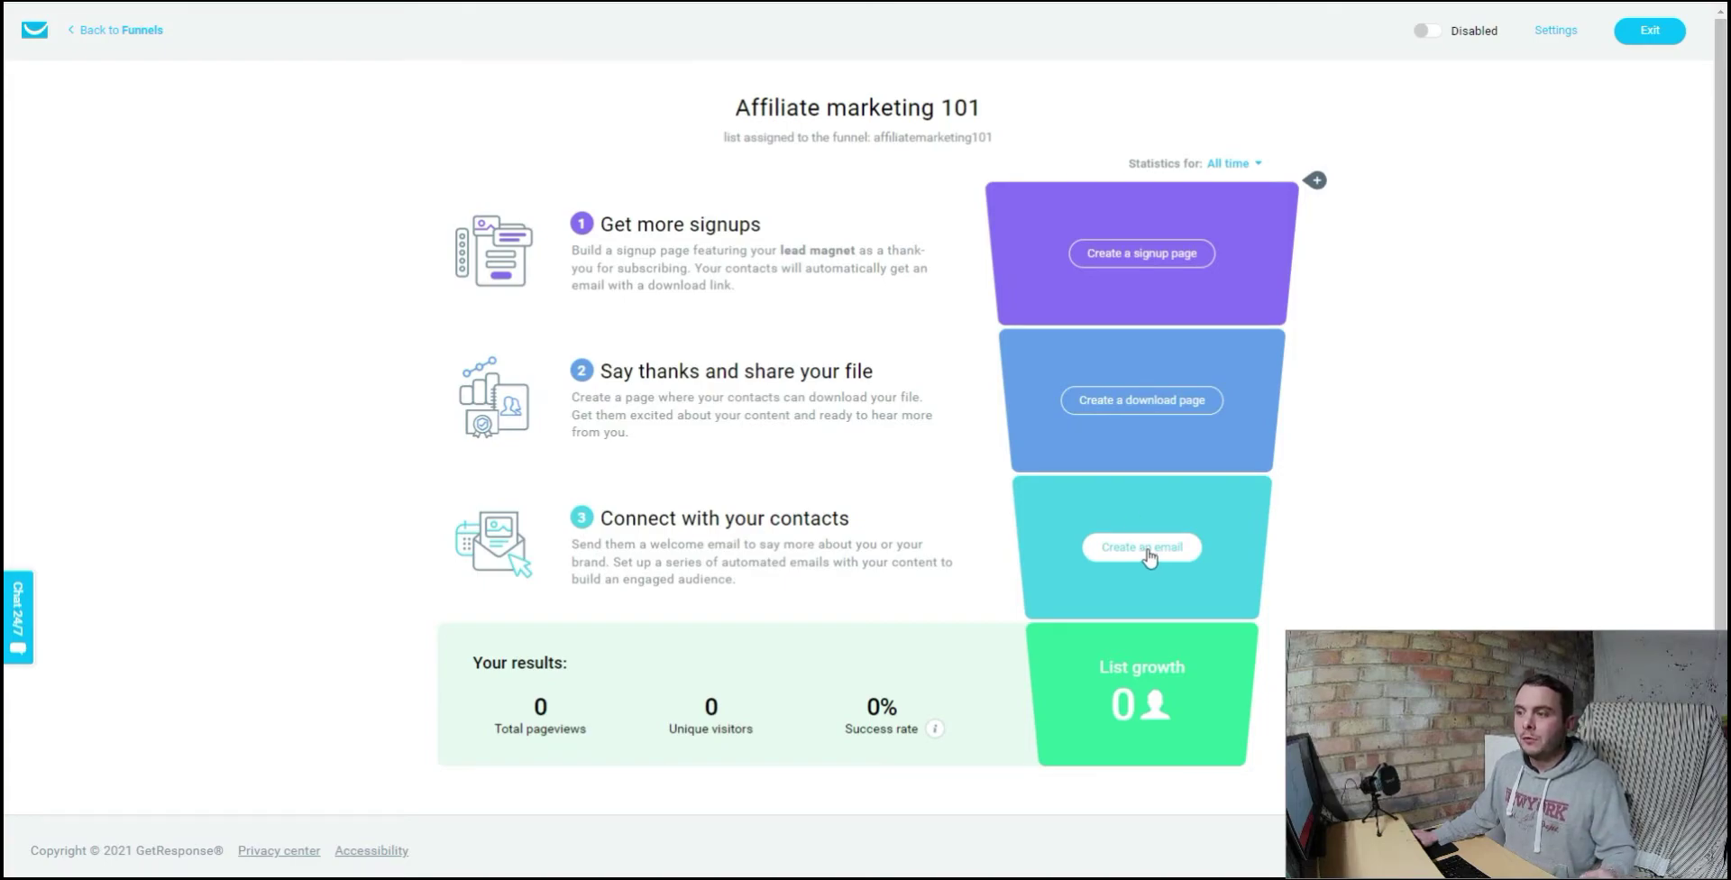
{"action": "left_click", "coordinate": [1120, 255]}
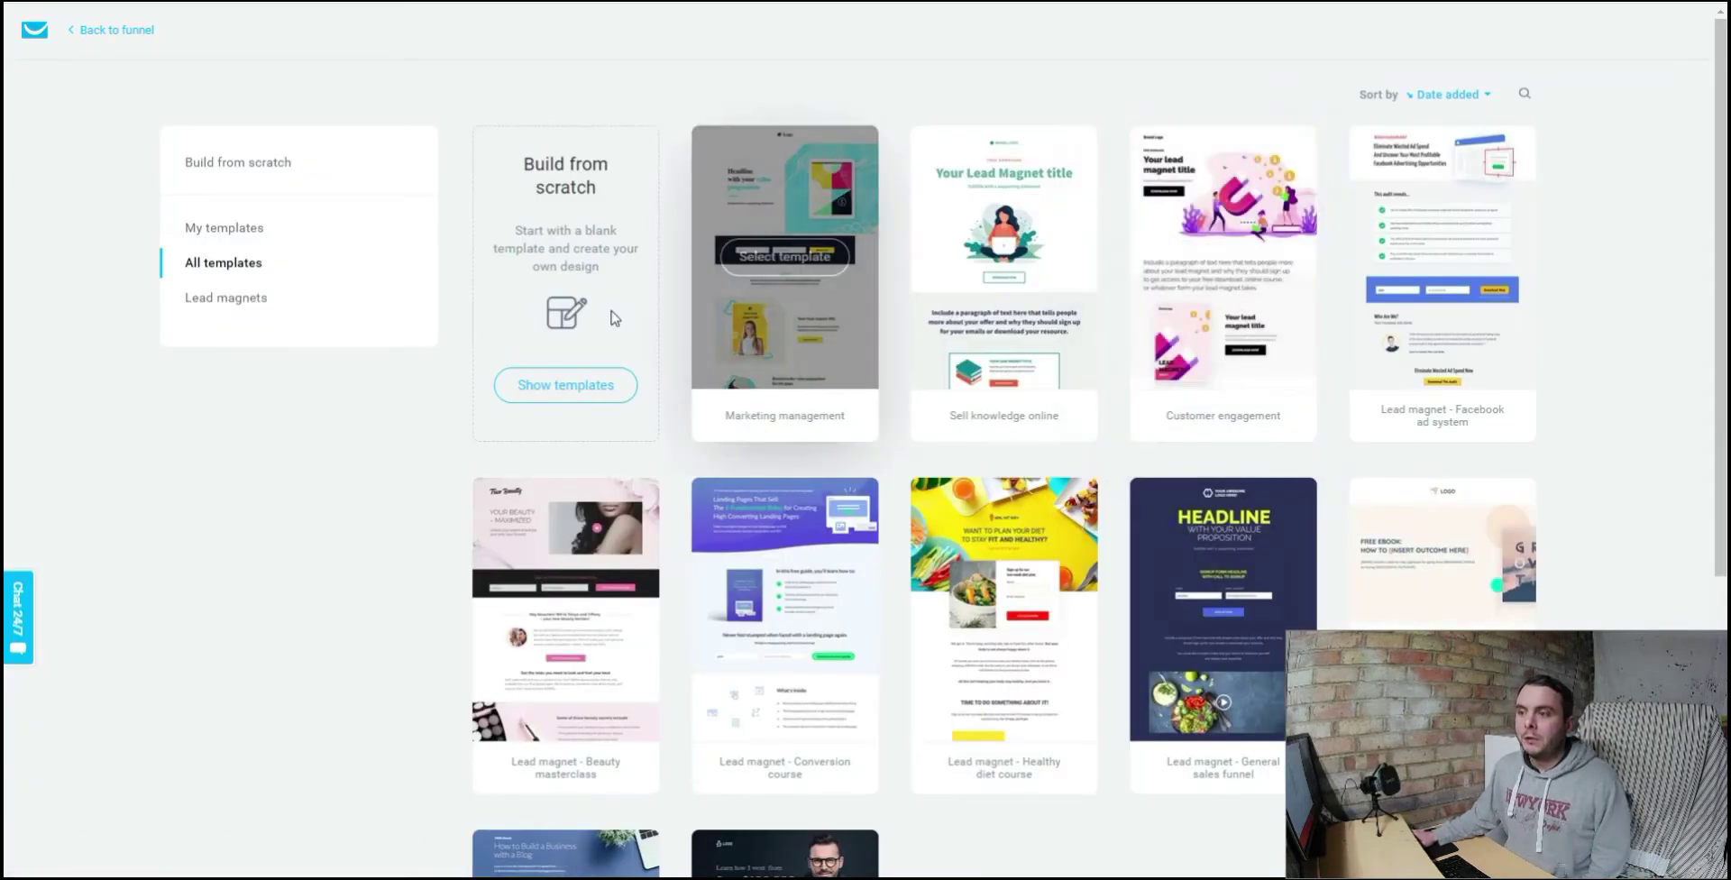
{"action": "scroll", "coordinate": [966, 312], "scroll_direction": "down", "scroll_amount": 5}
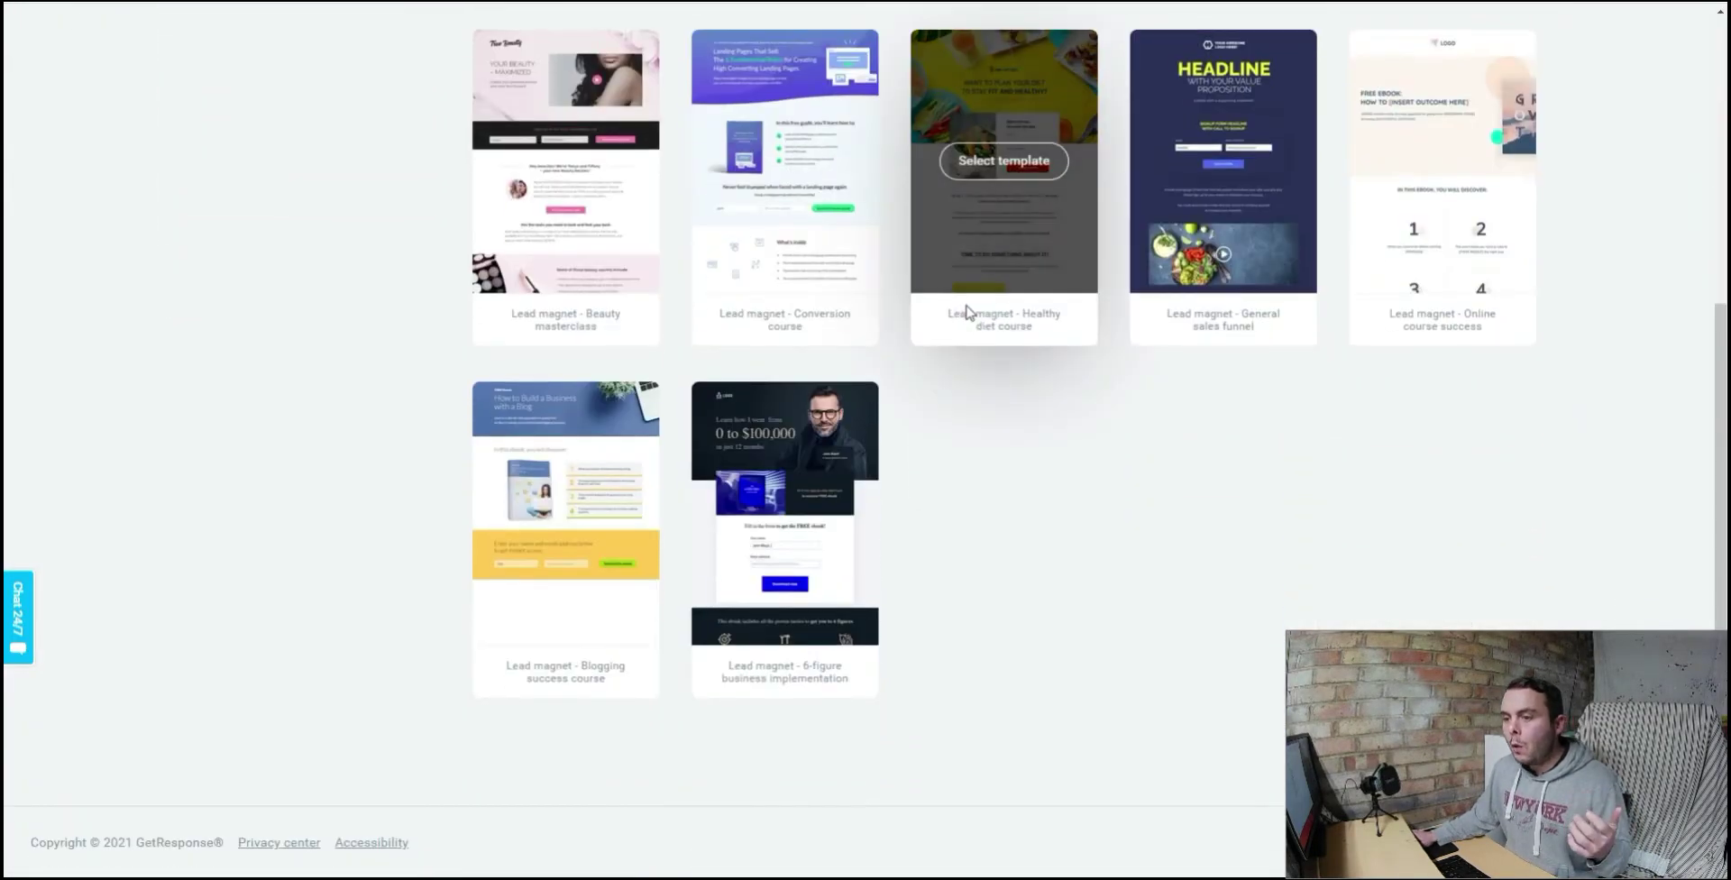
{"action": "scroll", "coordinate": [966, 312], "scroll_direction": "up", "scroll_amount": 5}
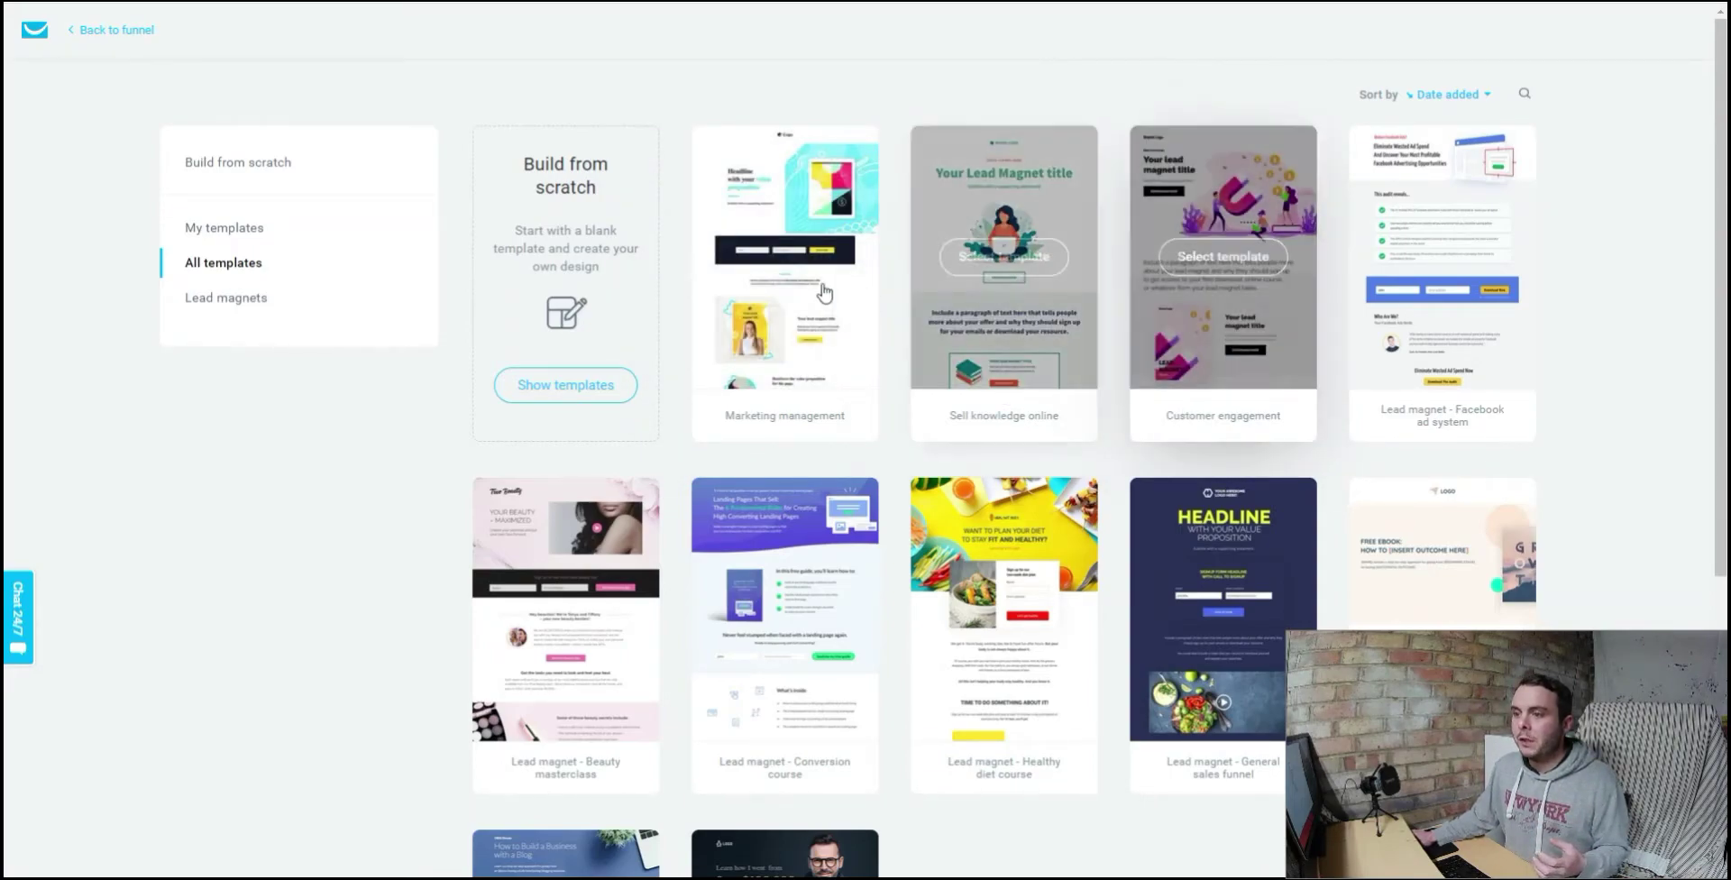
{"action": "left_click", "coordinate": [791, 263]}
{"action": "left_click", "coordinate": [795, 391]}
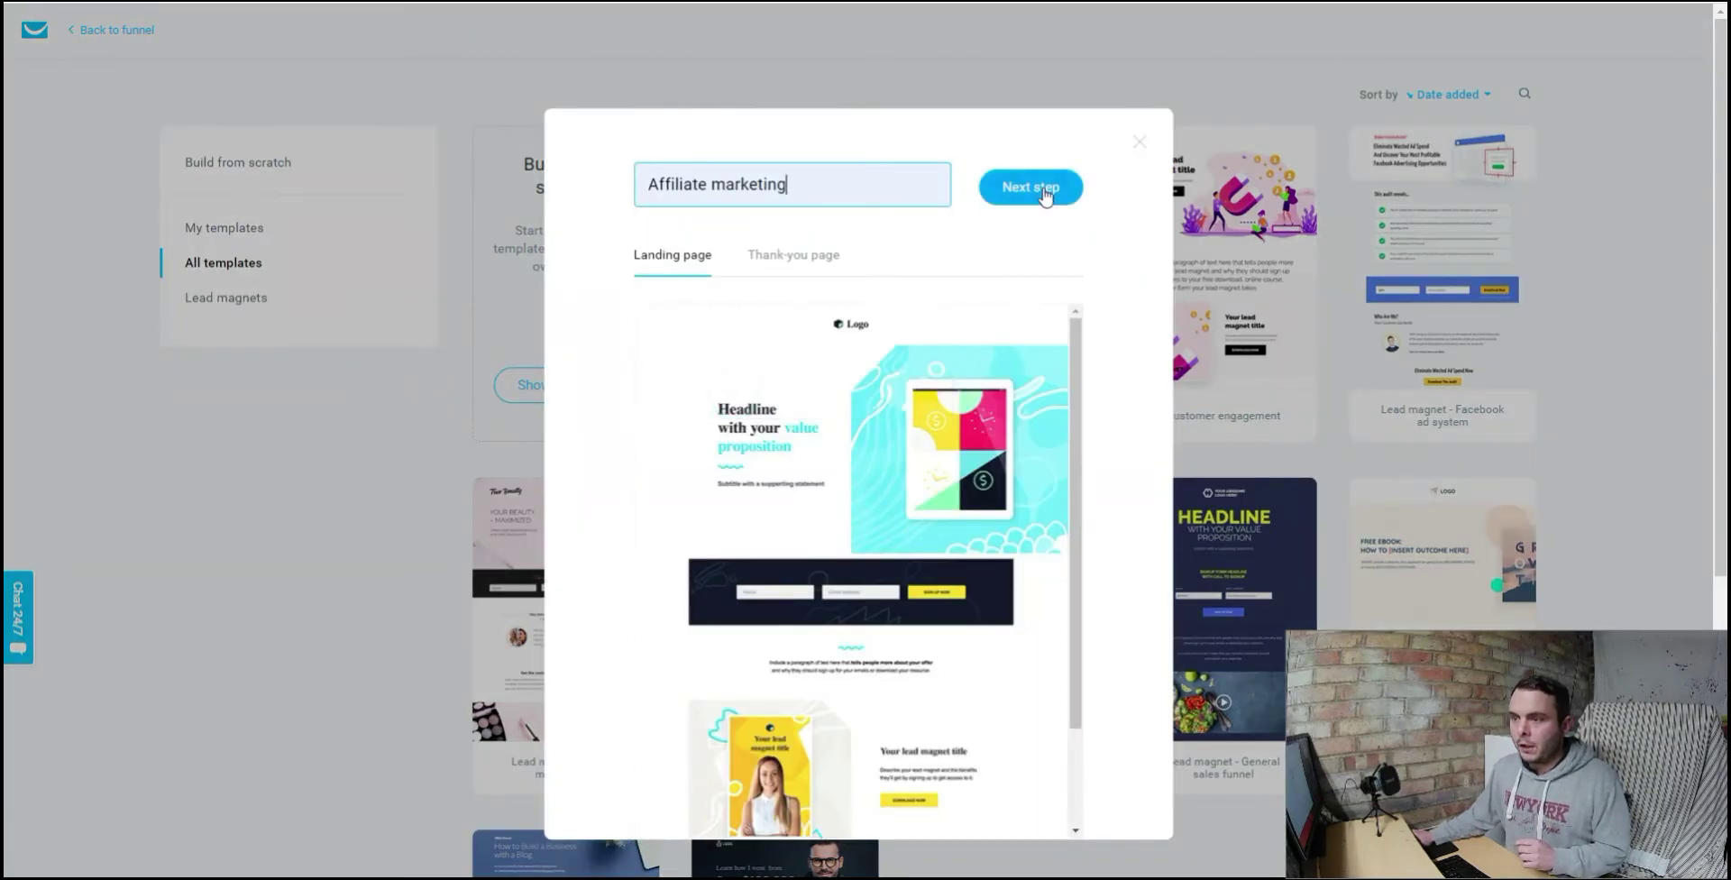
{"action": "left_click", "coordinate": [795, 257]}
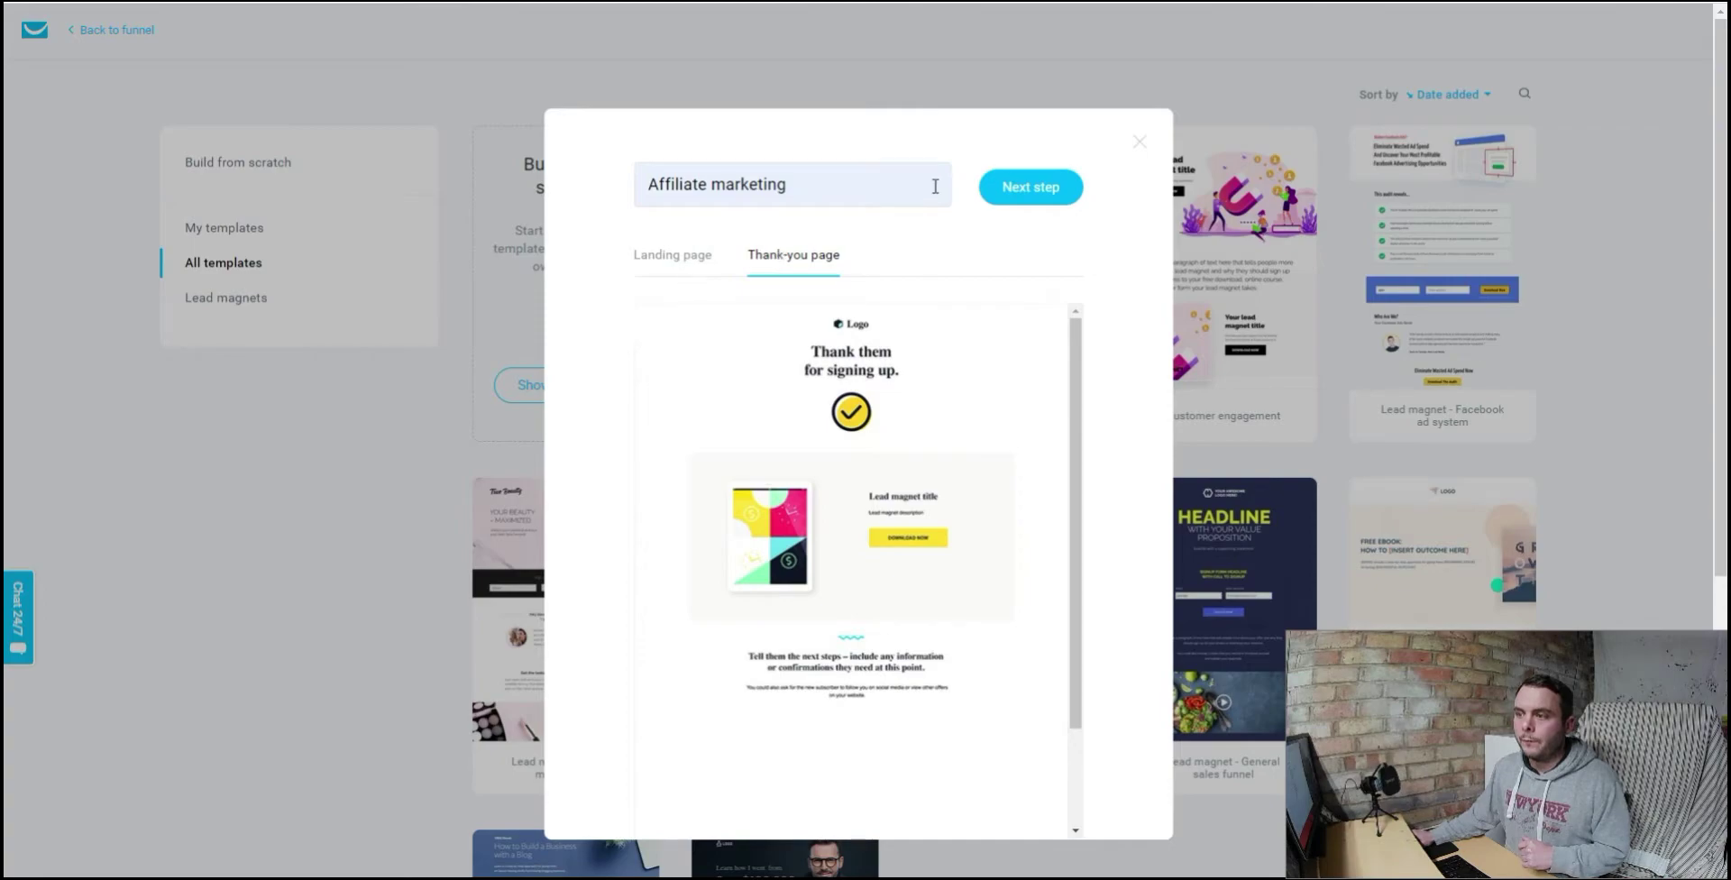
{"action": "left_click", "coordinate": [1026, 189]}
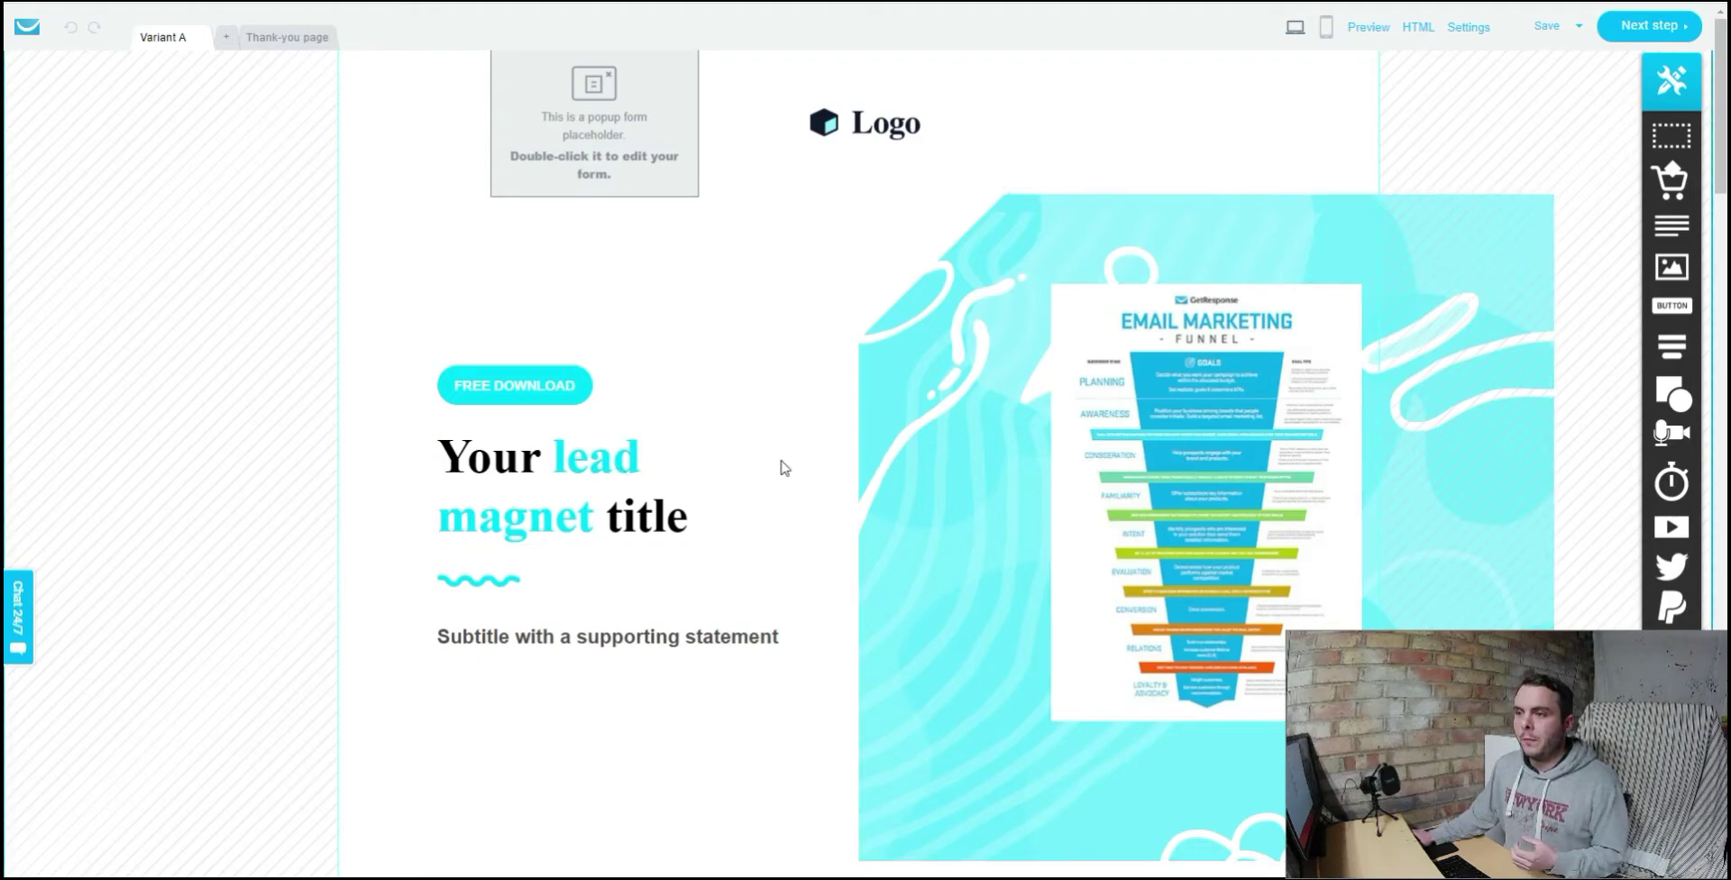
Step: Delete the logo from the landing page, and review and save the exit popup form
{"action": "left_click", "coordinate": [882, 129]}
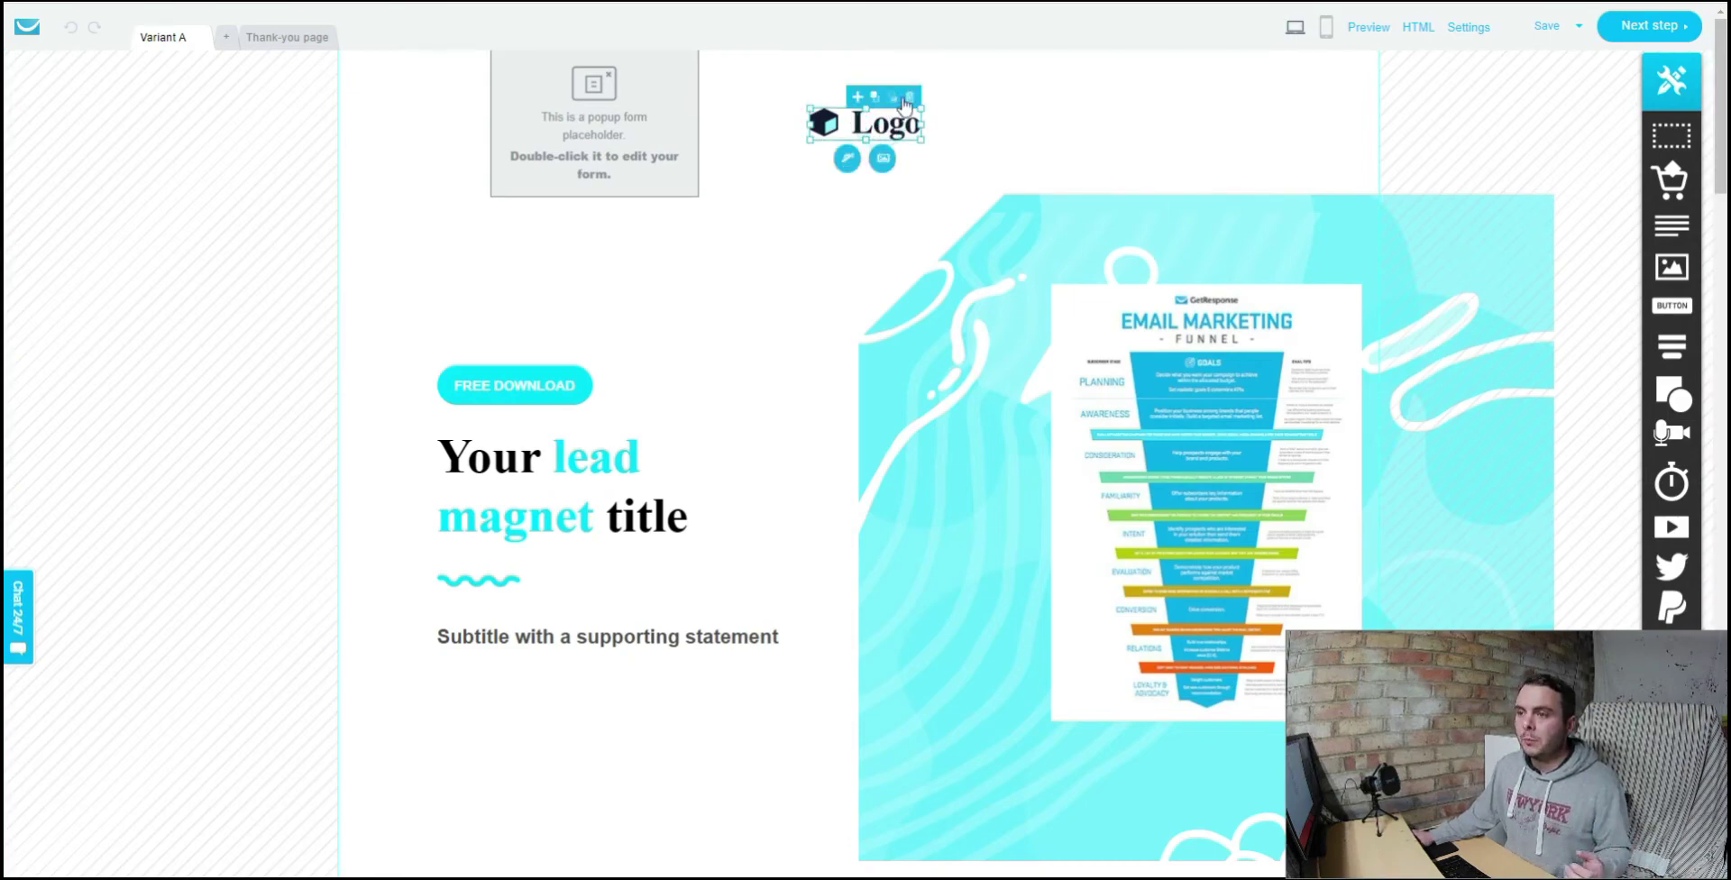
{"action": "left_click", "coordinate": [908, 94]}
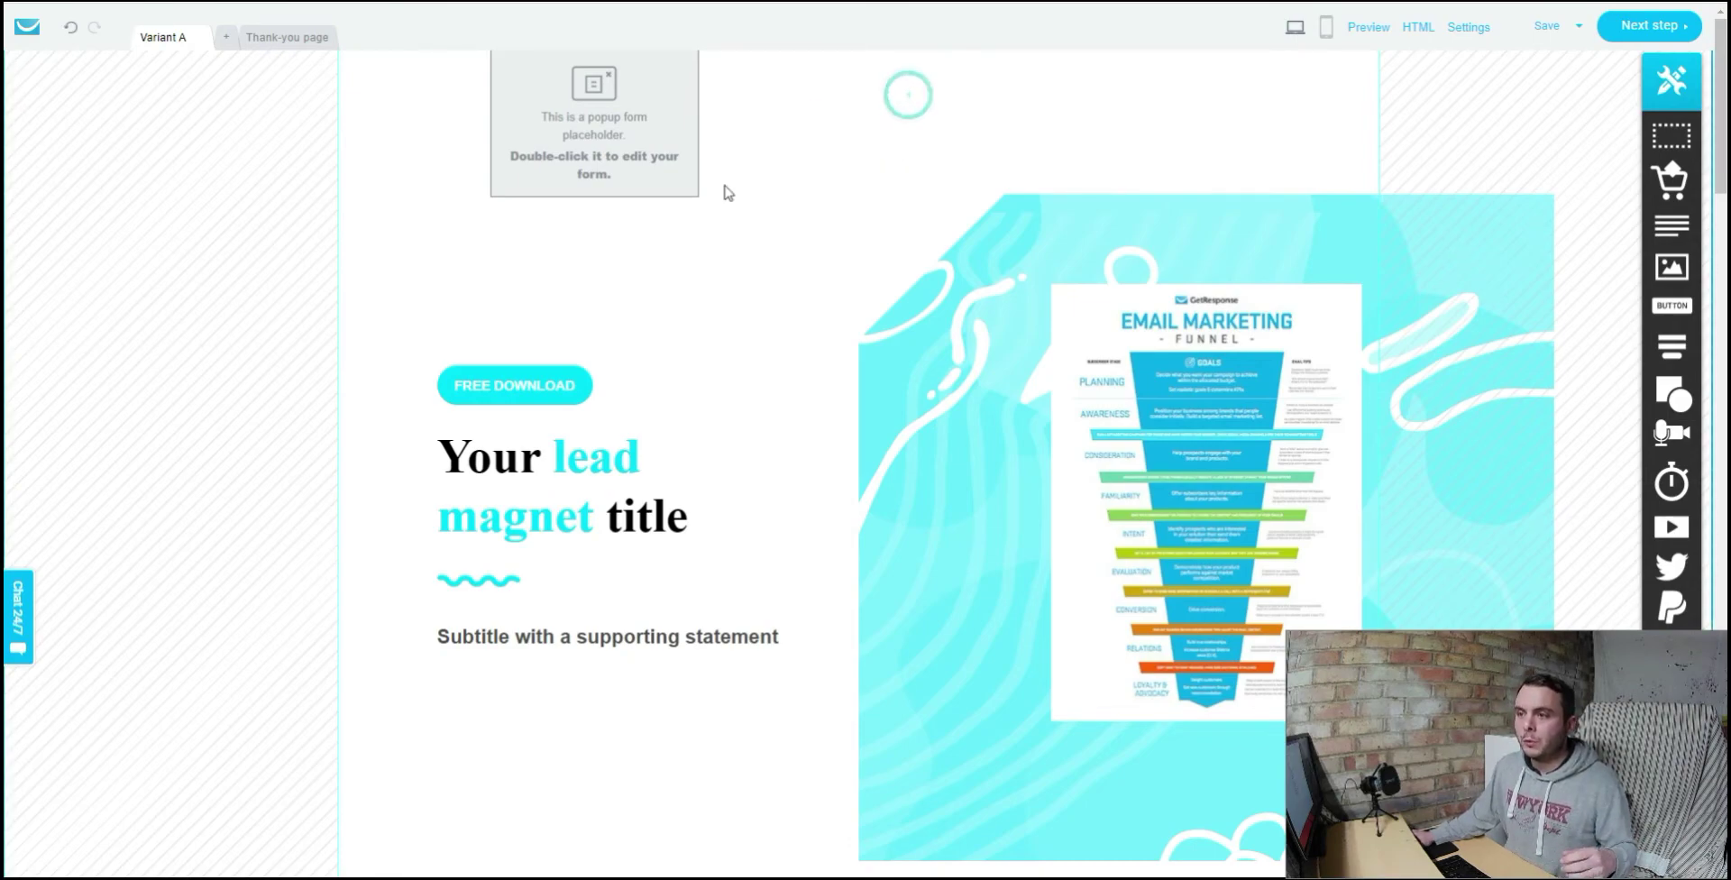
{"action": "double_click", "coordinate": [582, 127]}
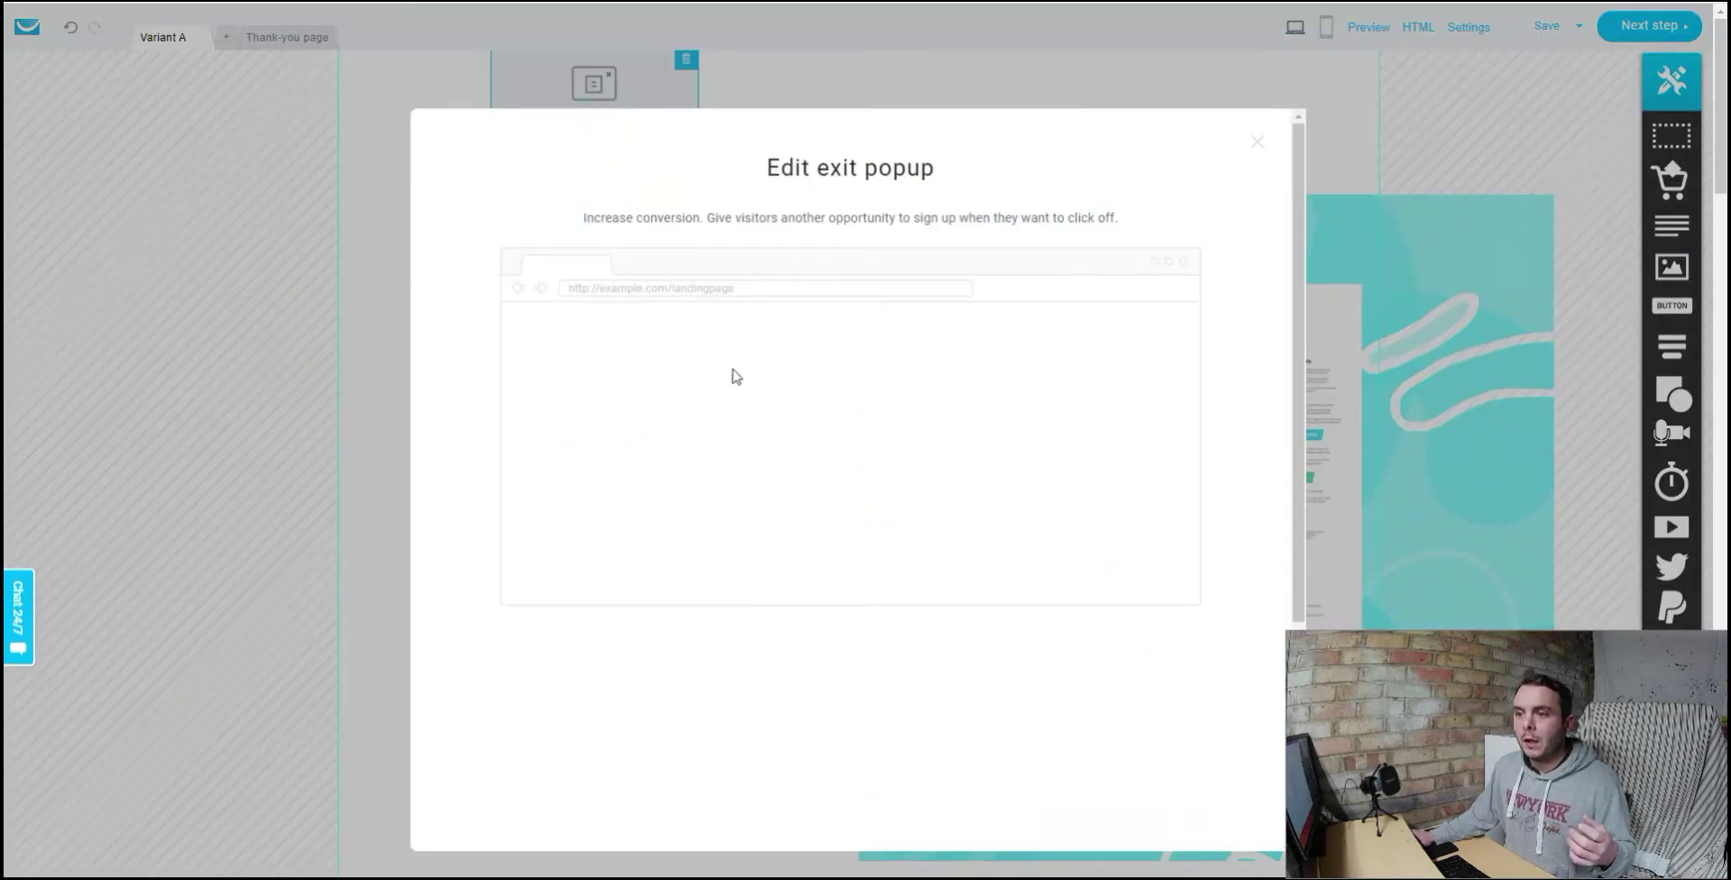
{"action": "scroll", "coordinate": [977, 478], "scroll_direction": "down", "scroll_amount": 2}
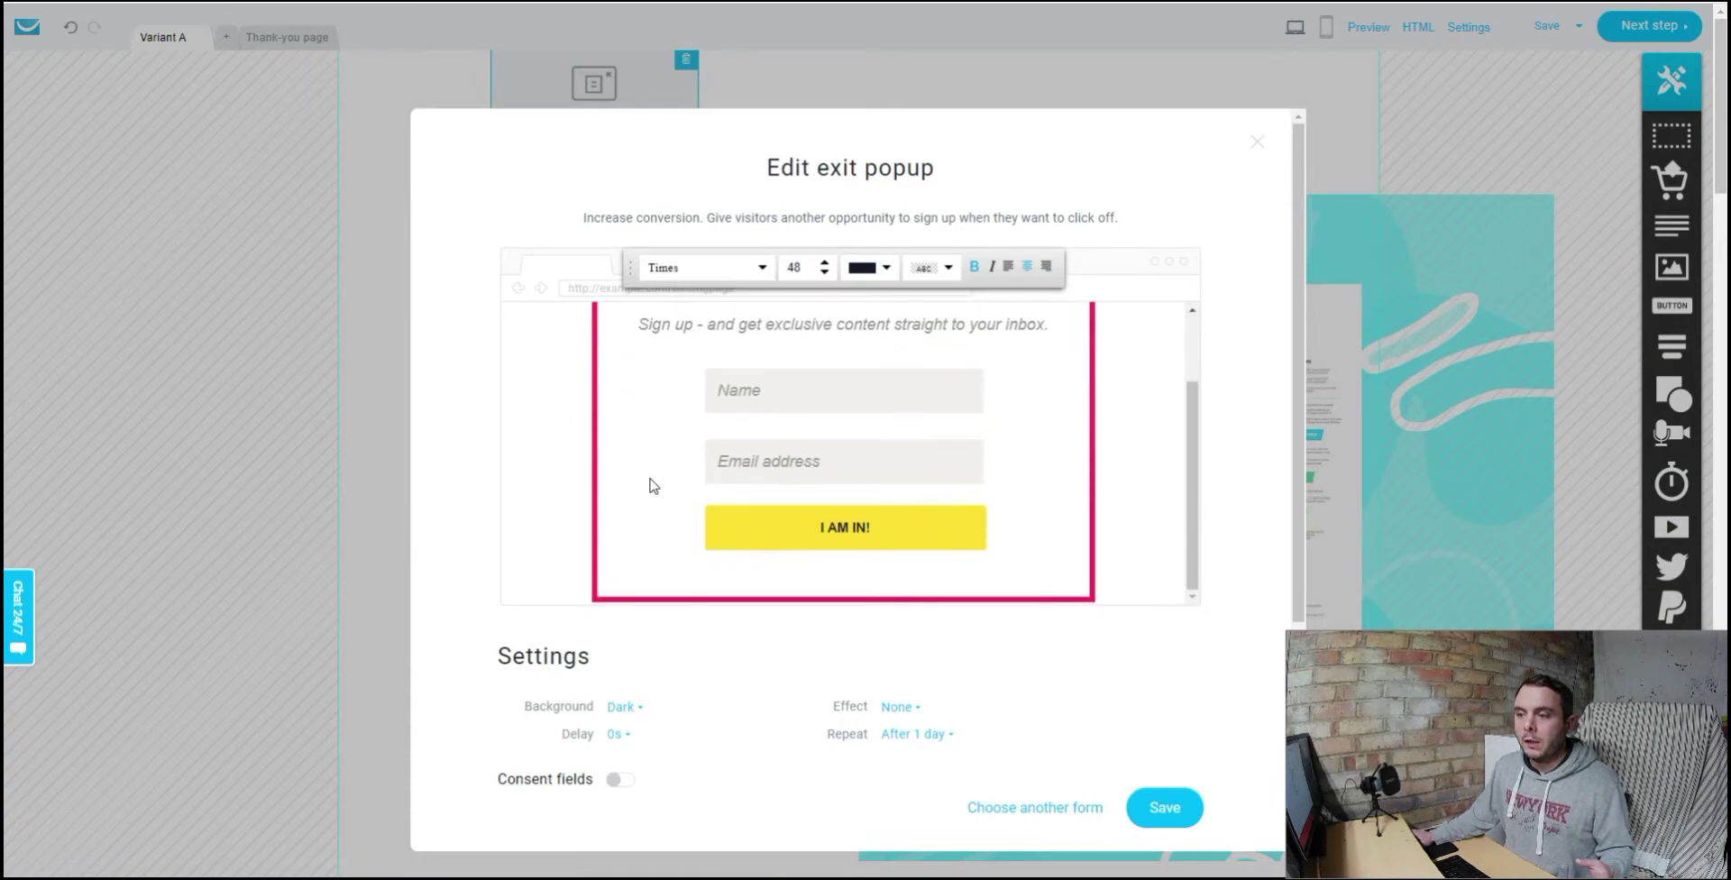
{"action": "scroll", "coordinate": [834, 494], "scroll_direction": "up", "scroll_amount": 2}
{"action": "scroll", "coordinate": [839, 487], "scroll_direction": "up", "scroll_amount": 1}
{"action": "scroll", "coordinate": [850, 469], "scroll_direction": "down", "scroll_amount": 2}
{"action": "scroll", "coordinate": [850, 450], "scroll_direction": "up", "scroll_amount": 3}
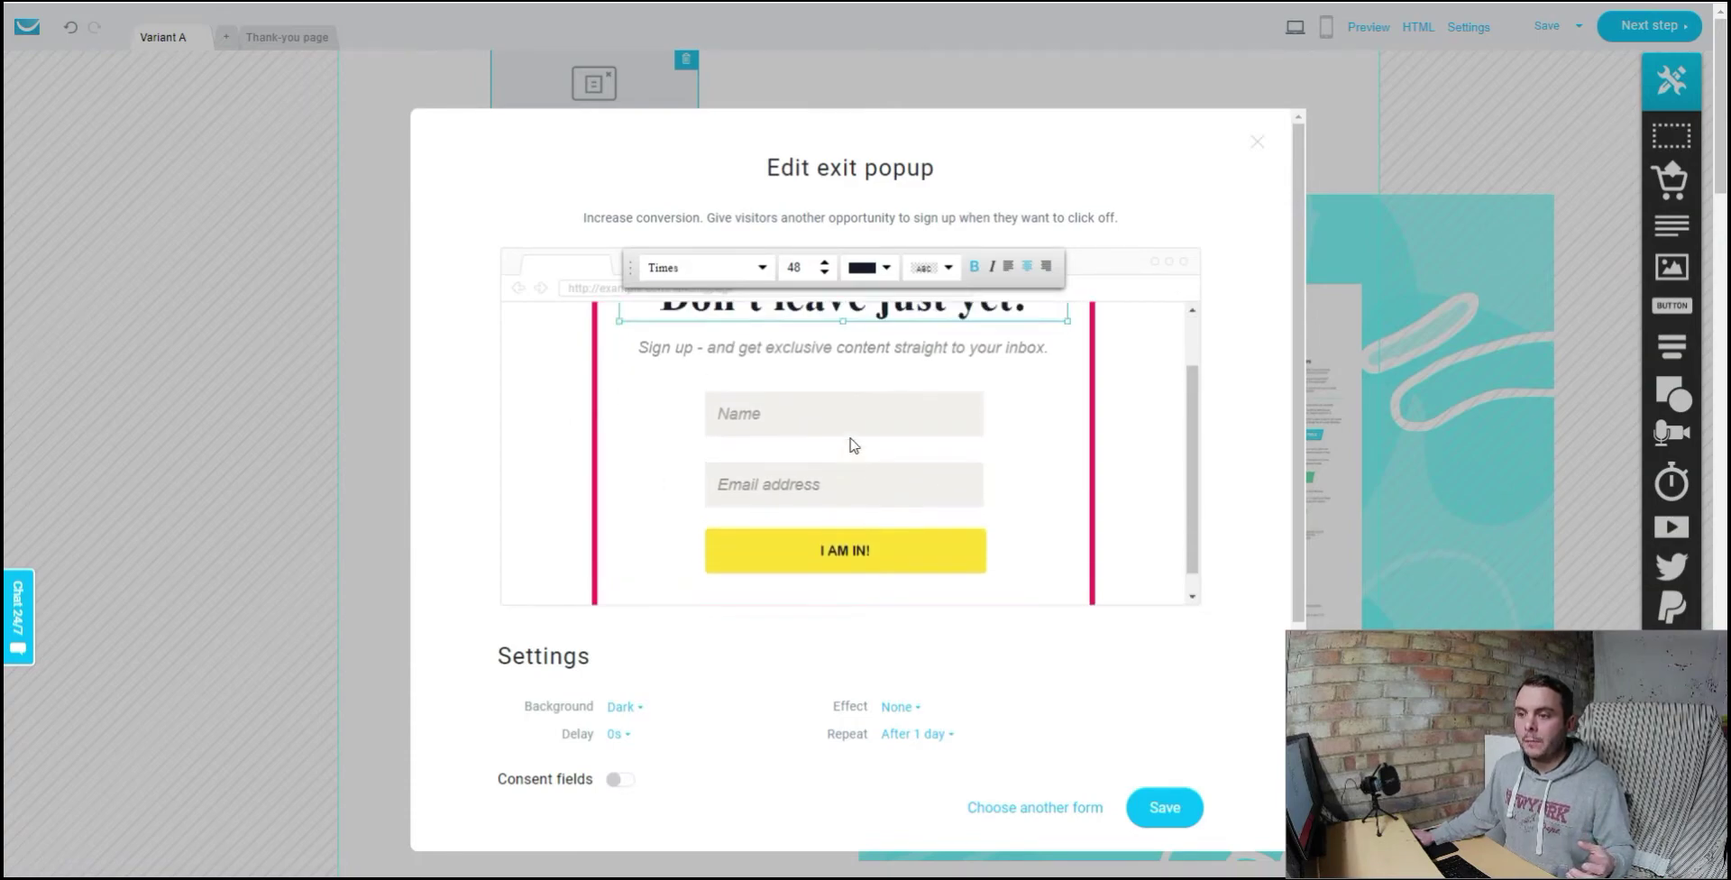
{"action": "left_click", "coordinate": [1172, 811]}
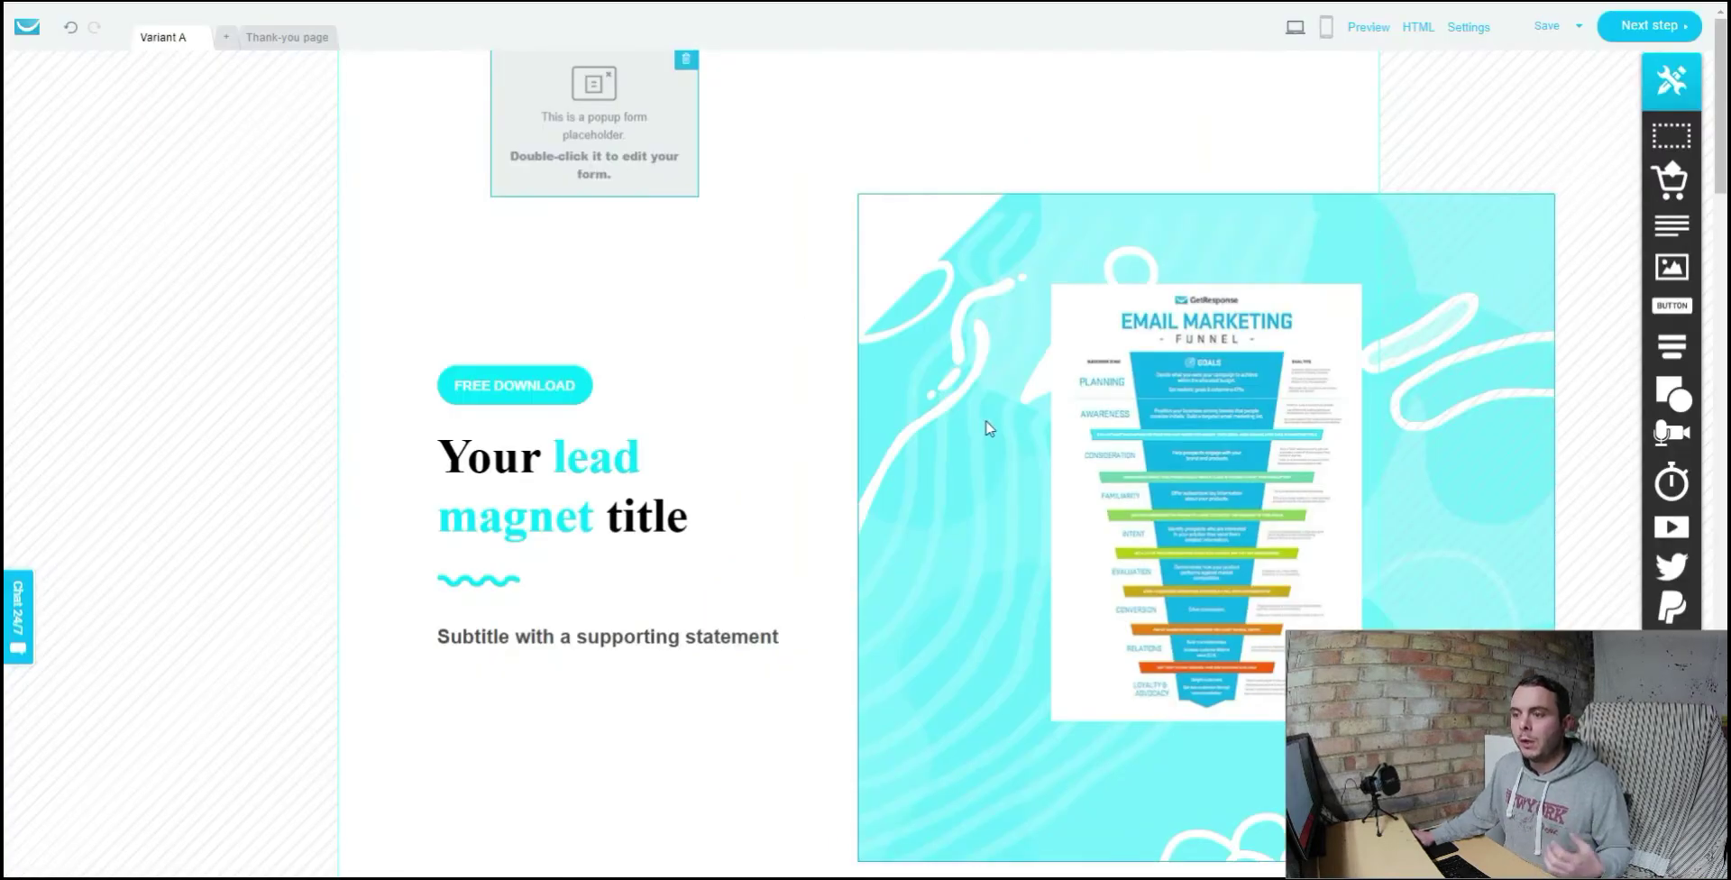
Step: Look through the landing page's sections, from the lead magnet title and signup forms to the testimonials and closing statement
{"action": "scroll", "coordinate": [985, 425], "scroll_direction": "down", "scroll_amount": 3}
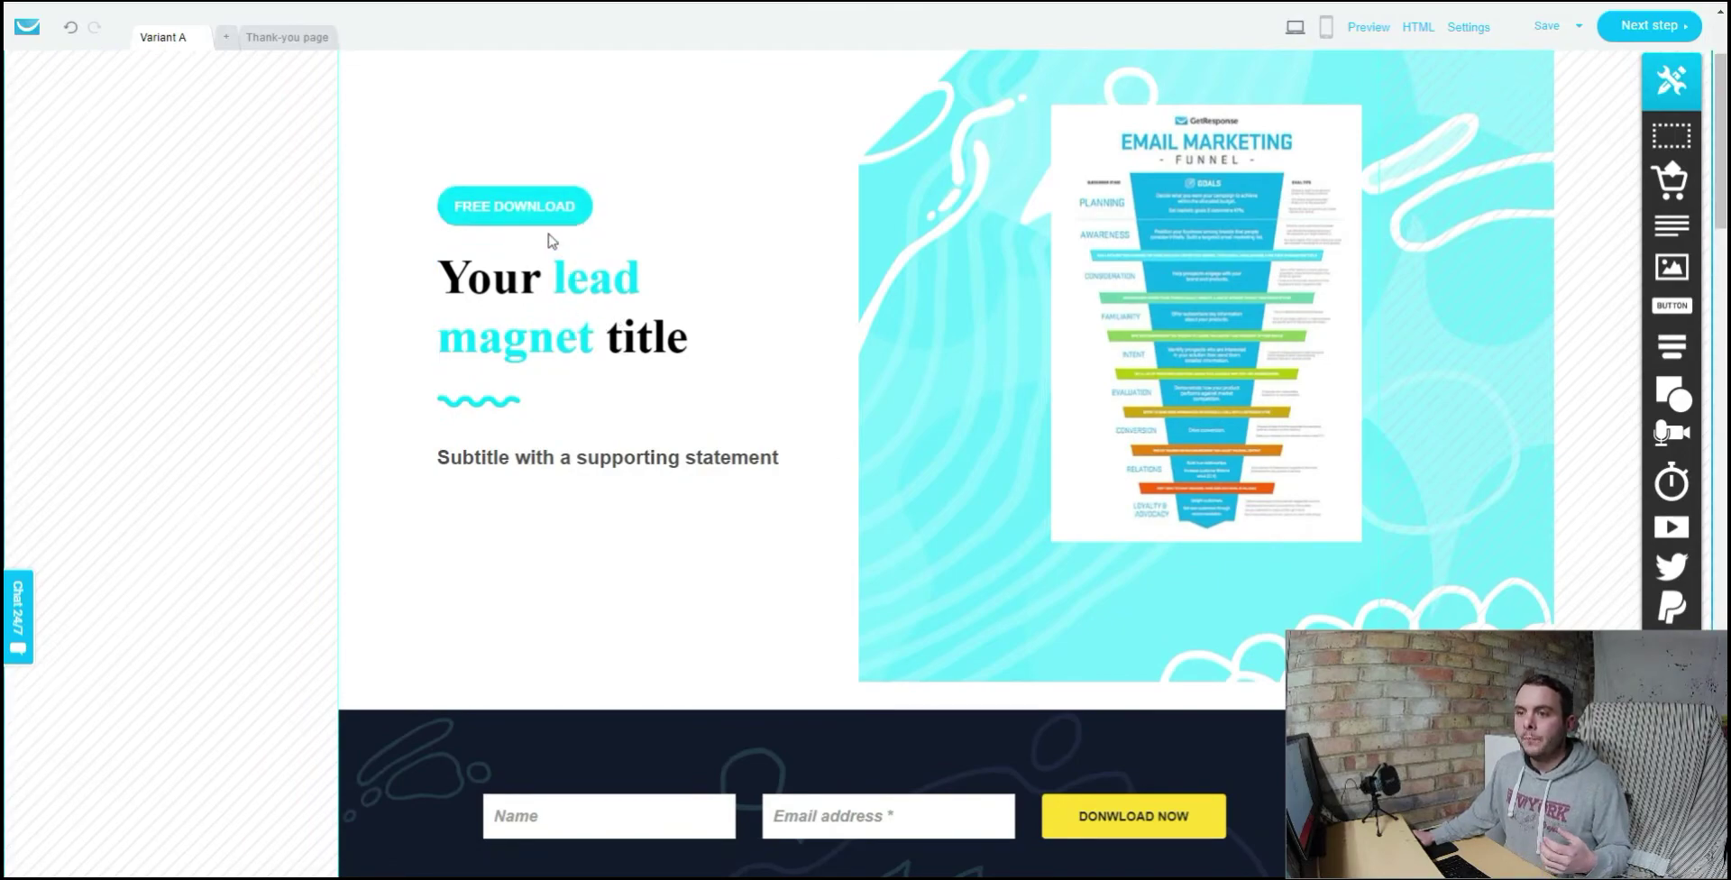
{"action": "scroll", "coordinate": [805, 442], "scroll_direction": "down", "scroll_amount": 2}
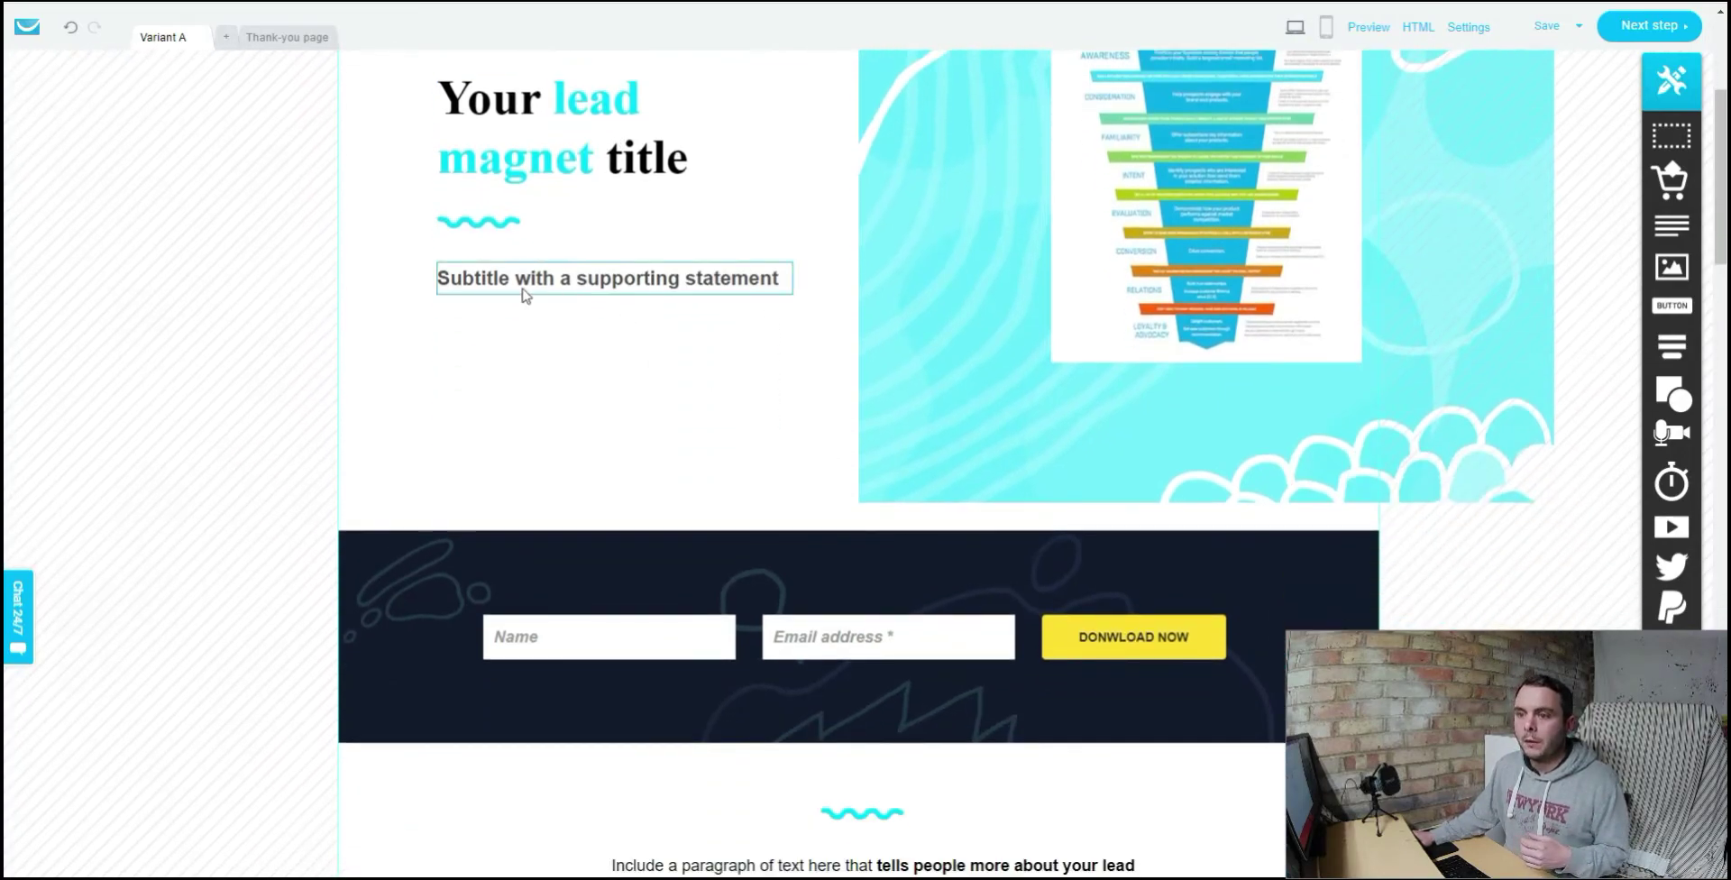
{"action": "scroll", "coordinate": [707, 394], "scroll_direction": "up", "scroll_amount": 4}
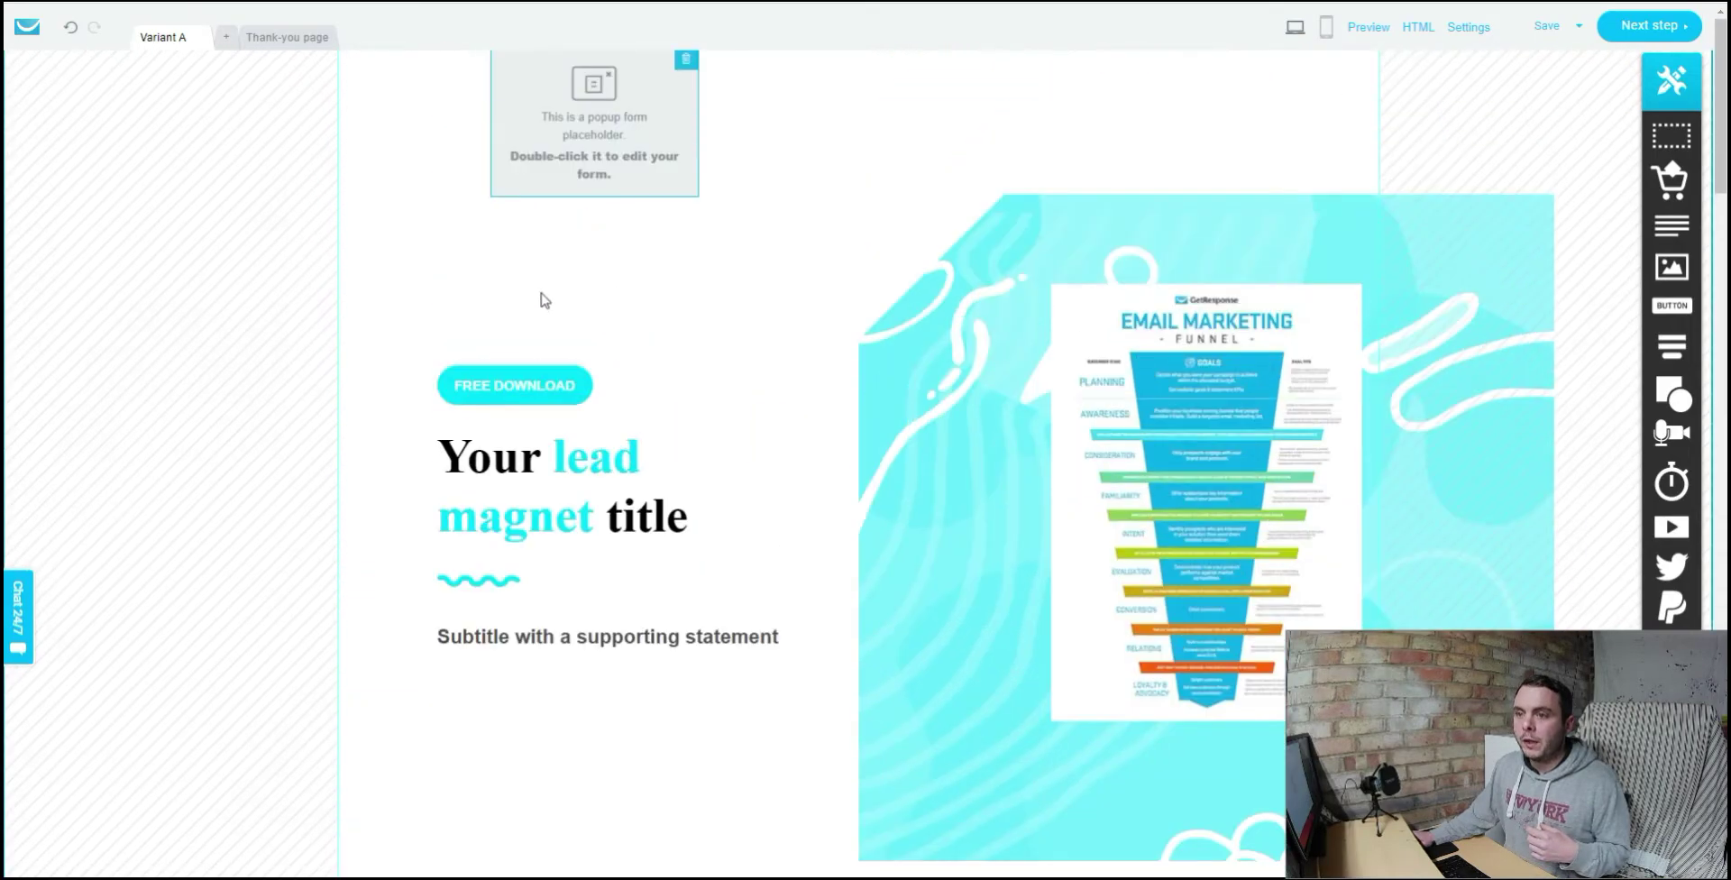
{"action": "scroll", "coordinate": [703, 389], "scroll_direction": "down", "scroll_amount": 5}
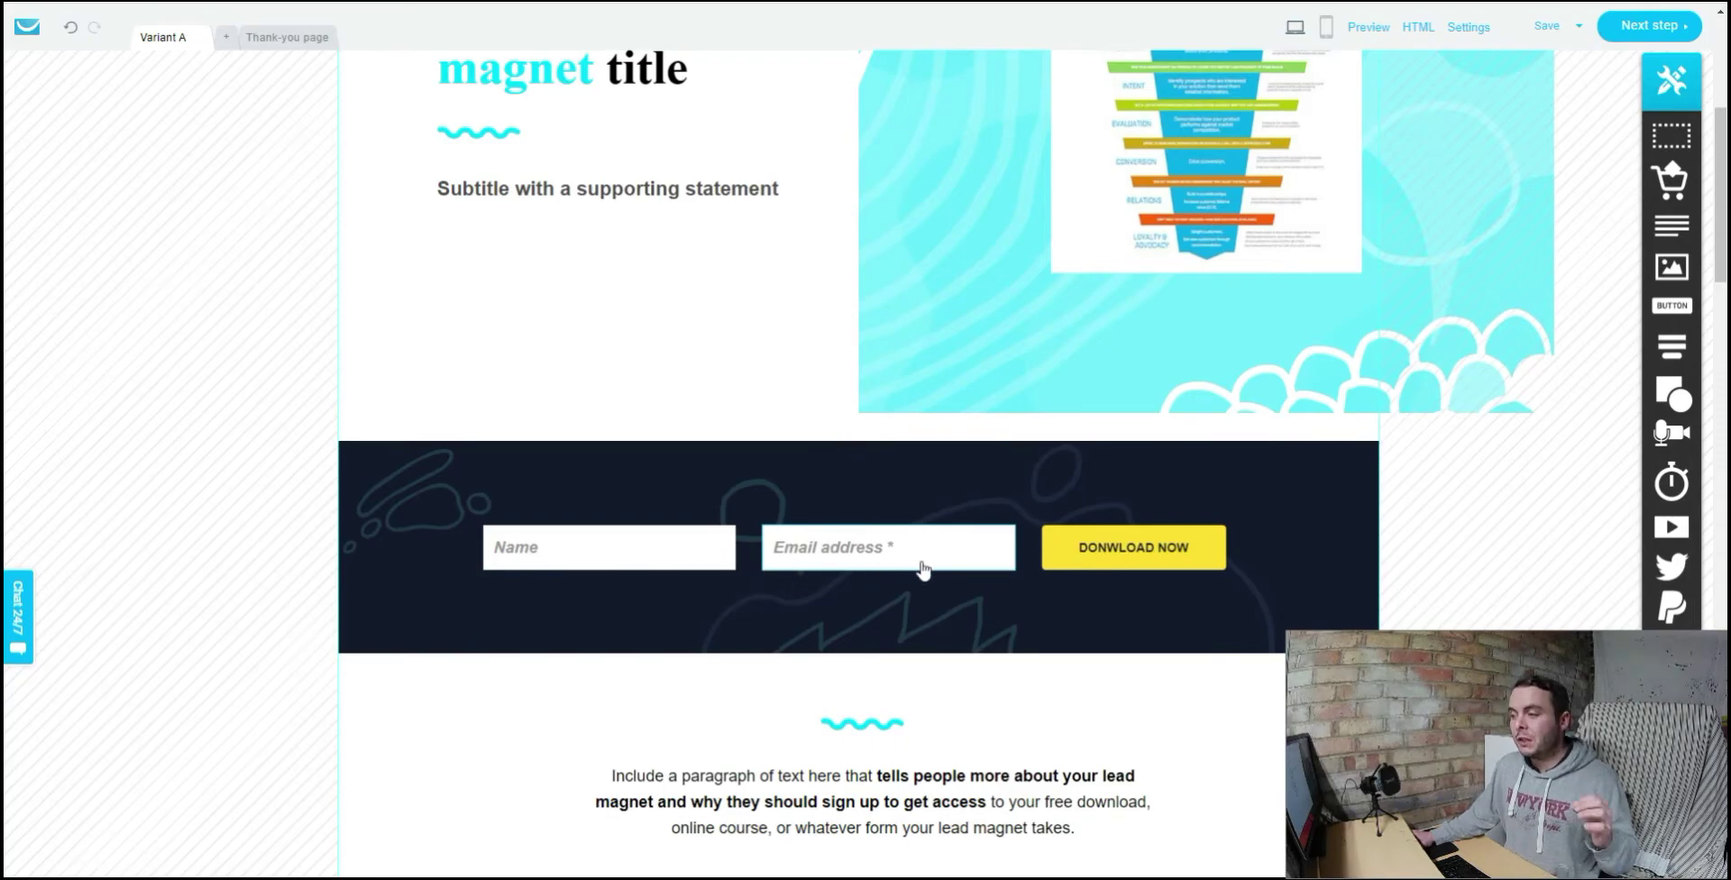
{"action": "scroll", "coordinate": [951, 560], "scroll_direction": "down", "scroll_amount": 8}
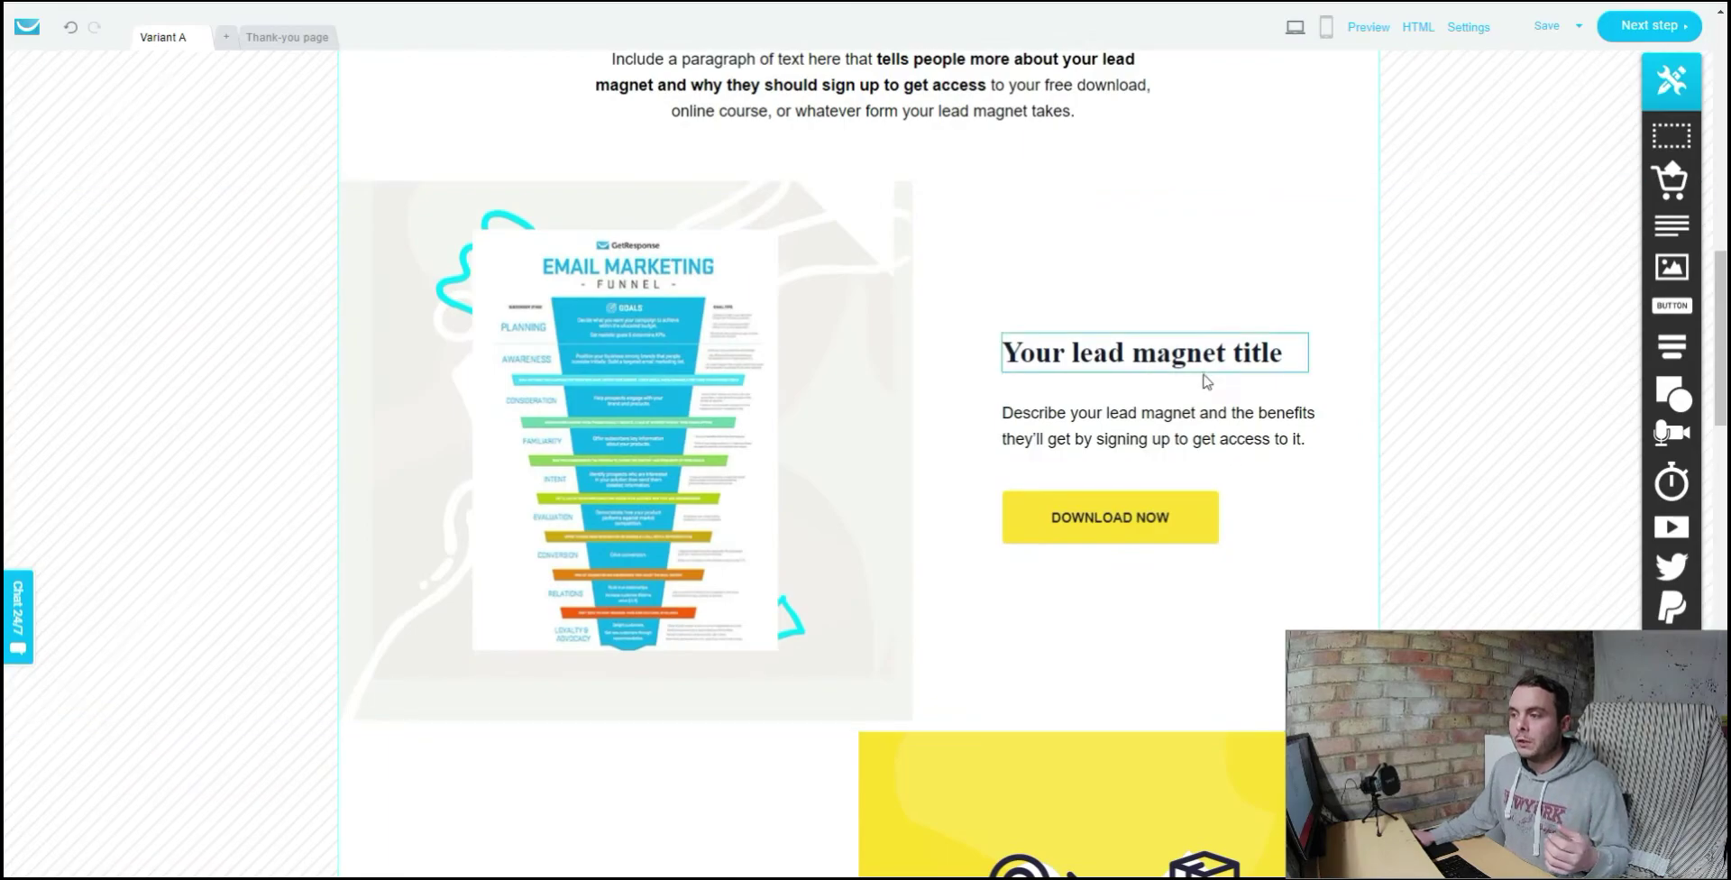
{"action": "scroll", "coordinate": [1199, 388], "scroll_direction": "up", "scroll_amount": 3}
{"action": "scroll", "coordinate": [1082, 595], "scroll_direction": "down", "scroll_amount": 3}
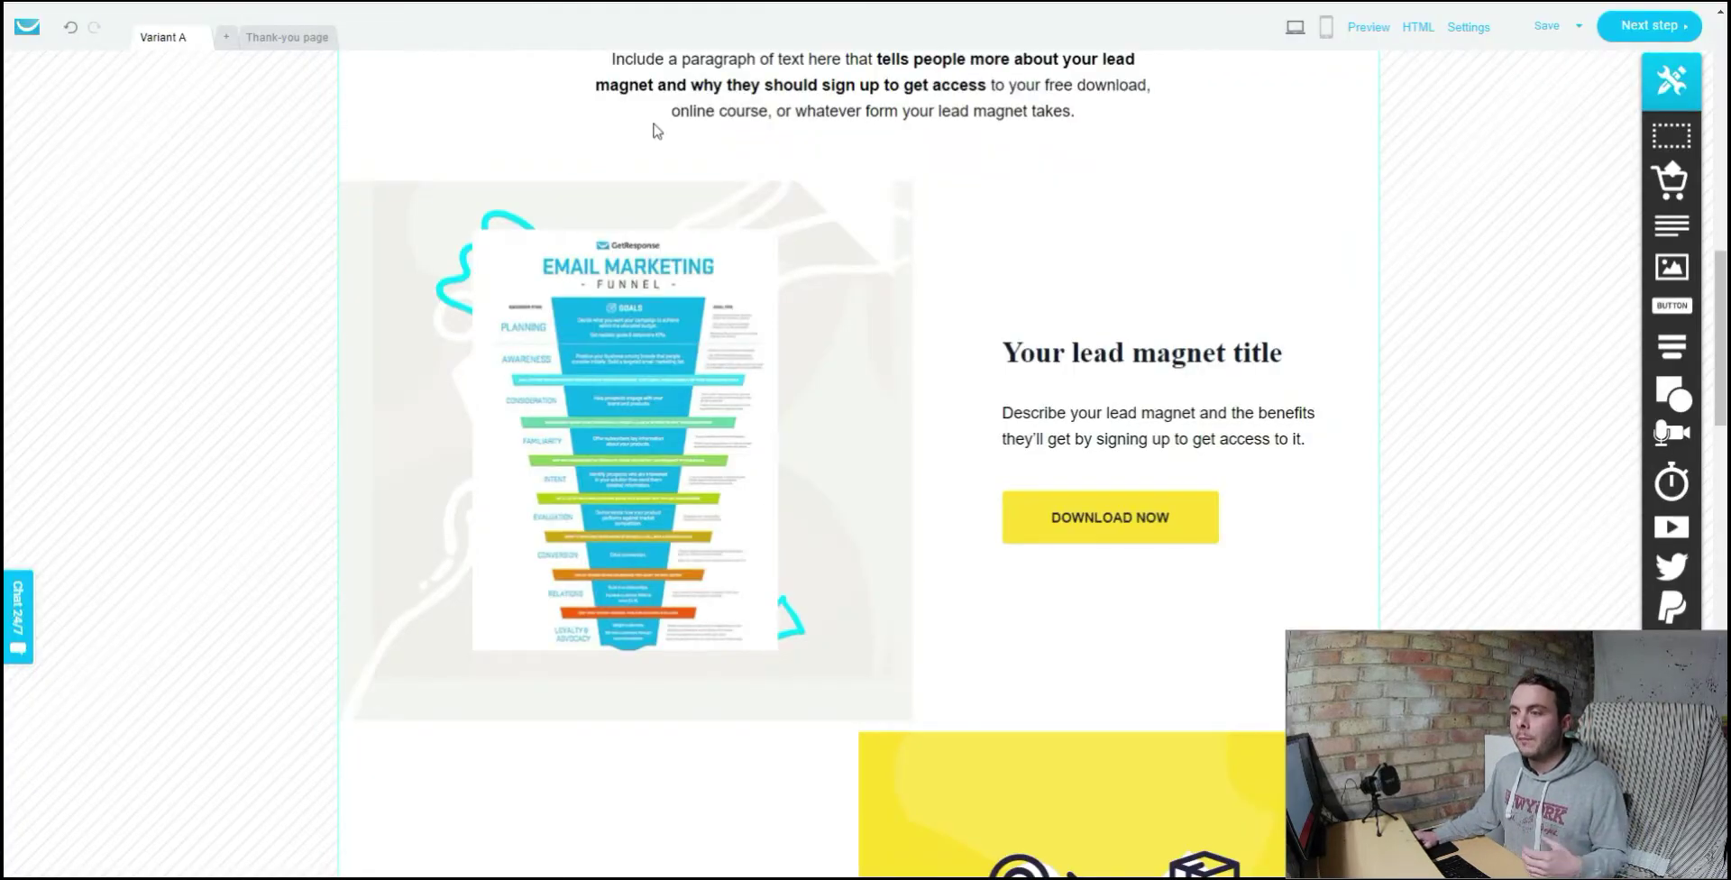
{"action": "scroll", "coordinate": [1097, 386], "scroll_direction": "down", "scroll_amount": 5}
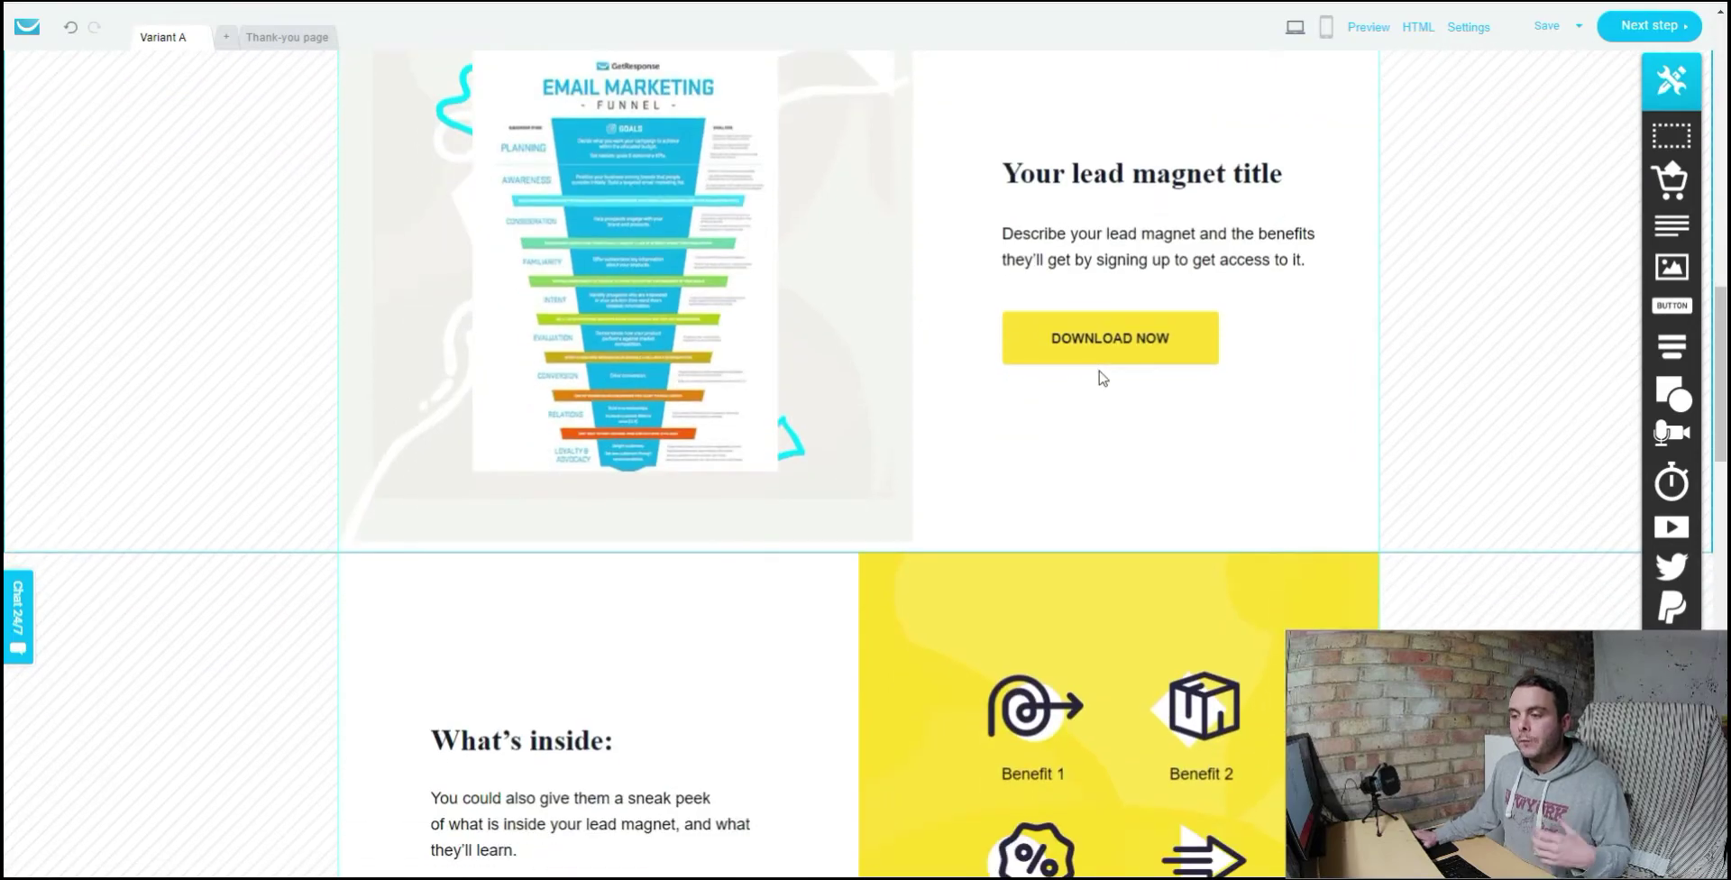
{"action": "scroll", "coordinate": [933, 407], "scroll_direction": "down", "scroll_amount": 10}
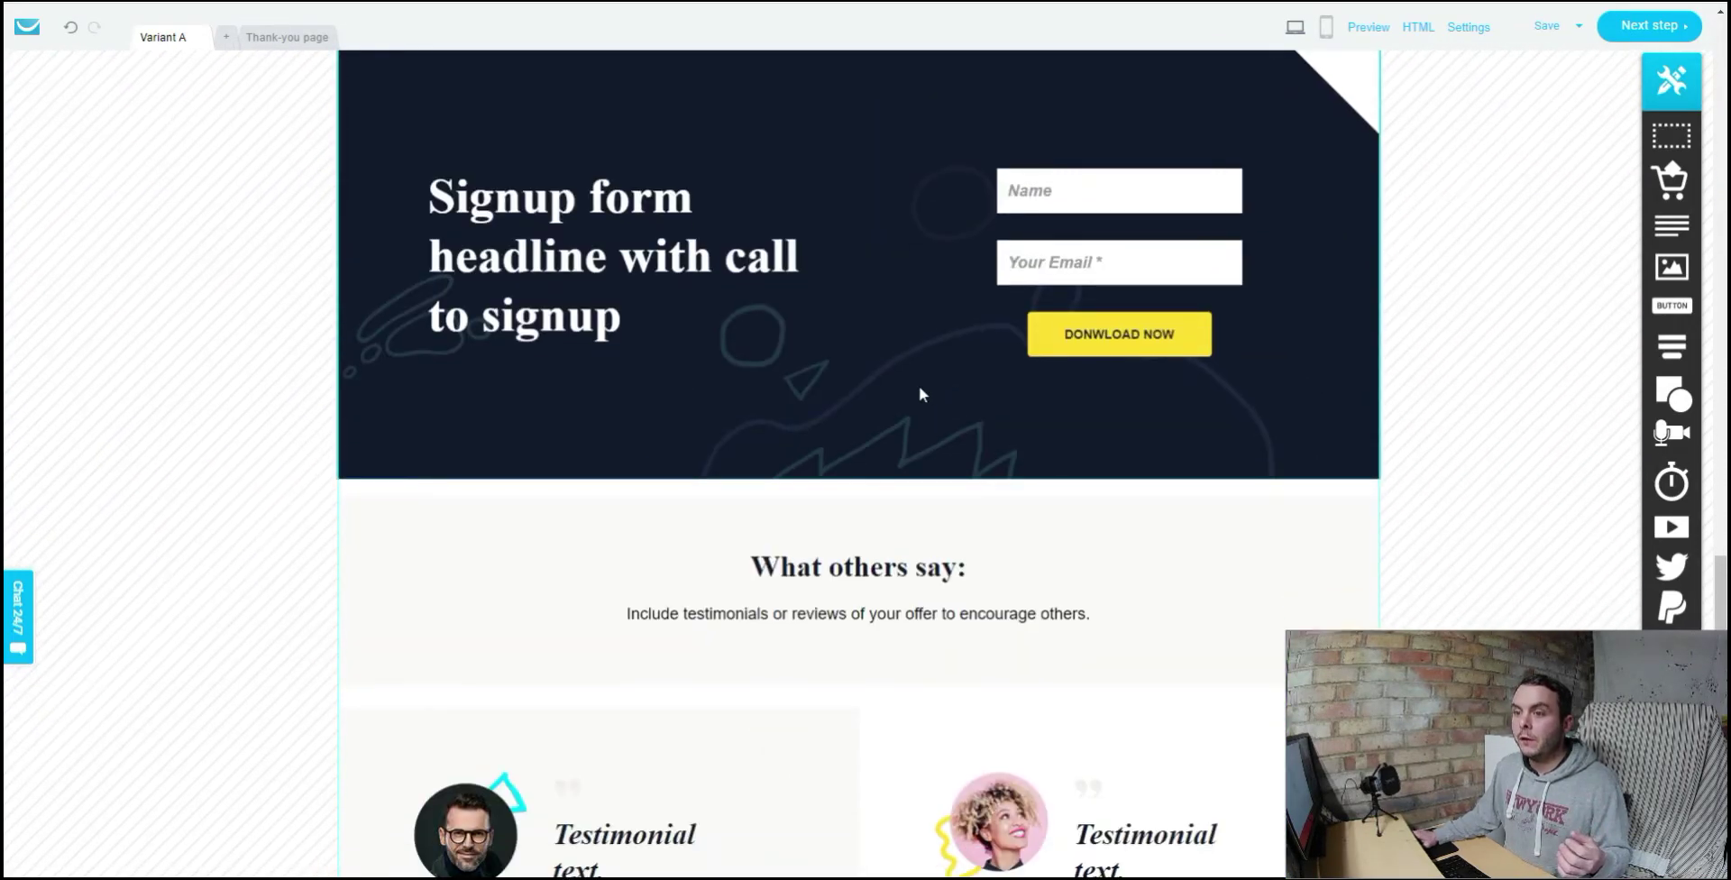
{"action": "scroll", "coordinate": [920, 394], "scroll_direction": "down", "scroll_amount": 7}
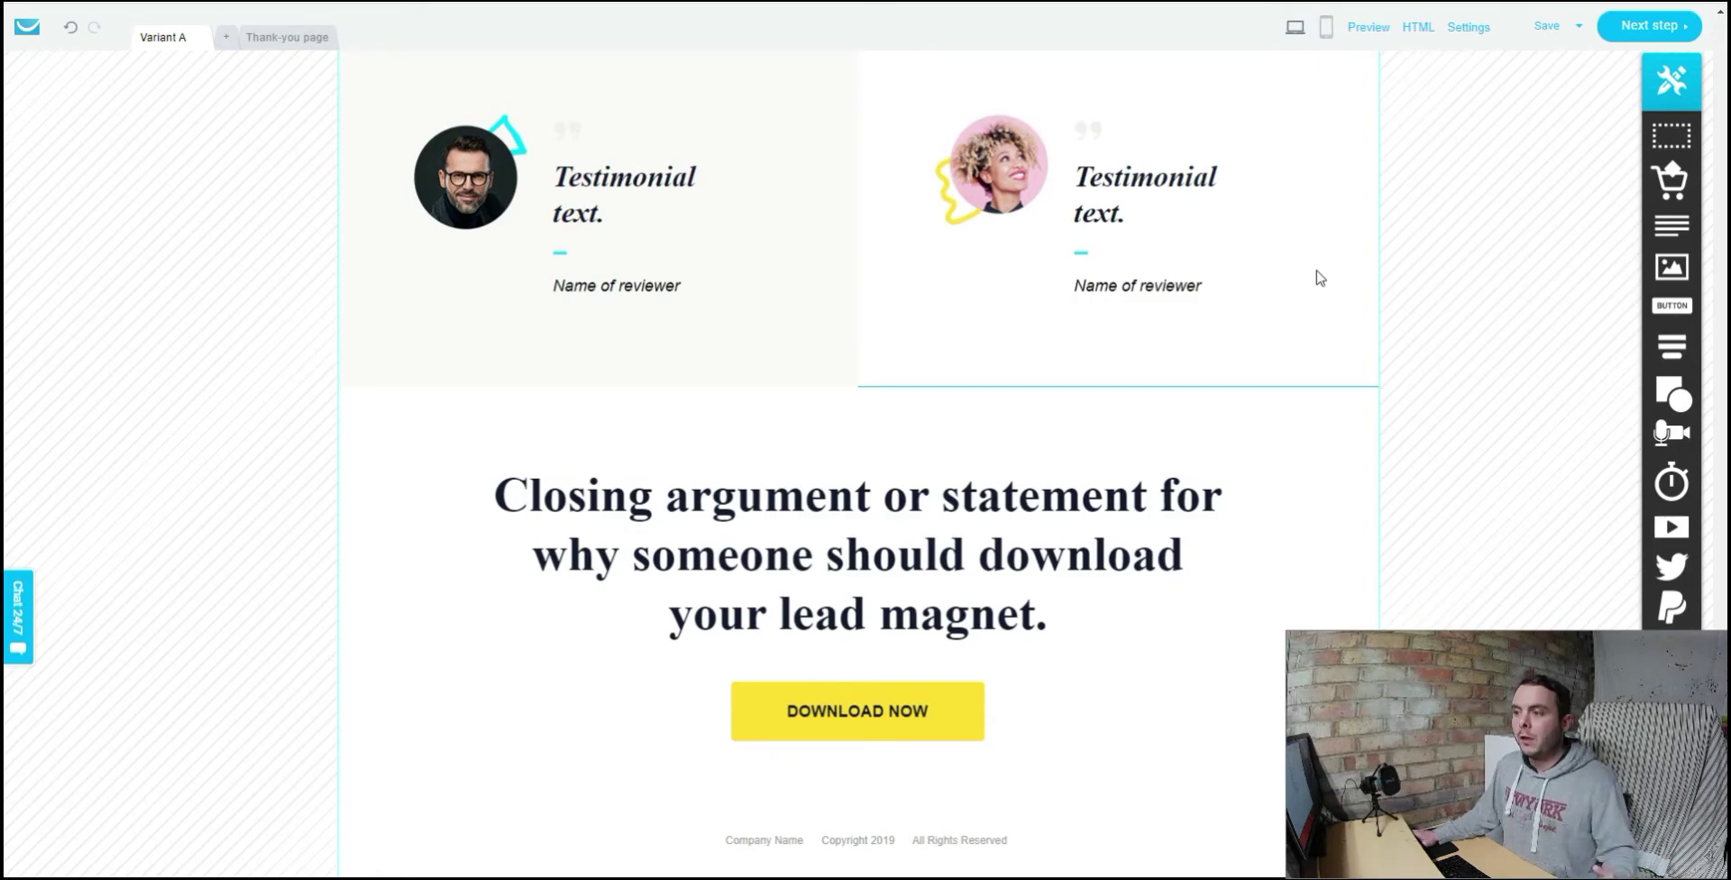
{"action": "scroll", "coordinate": [1320, 279], "scroll_direction": "up", "scroll_amount": 1}
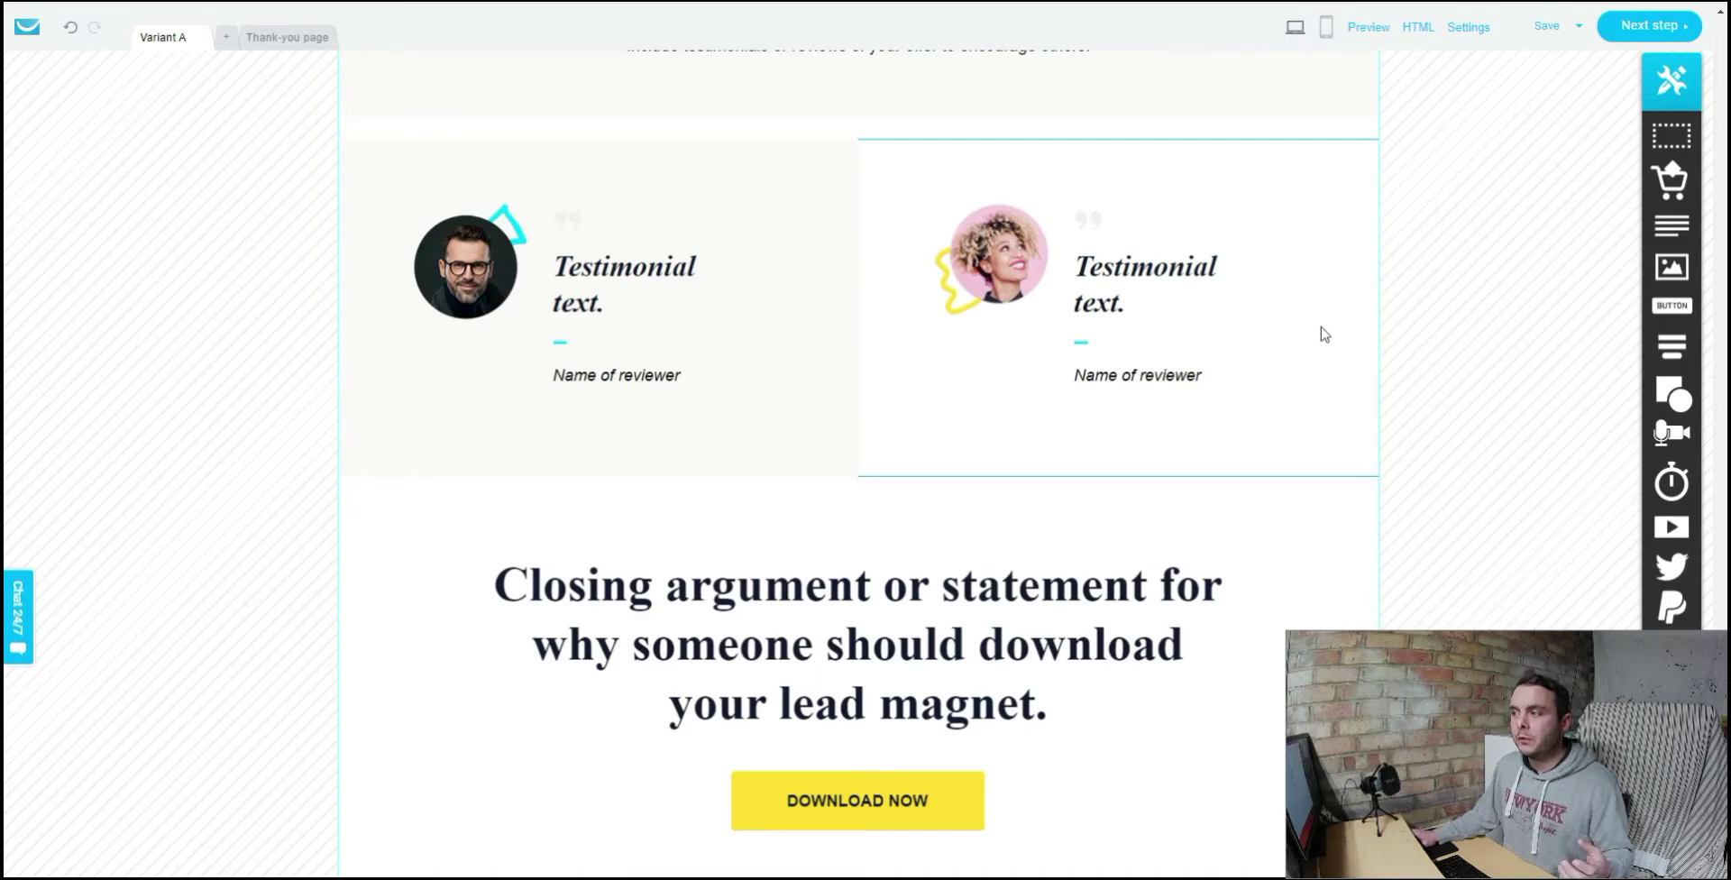
{"action": "scroll", "coordinate": [1322, 333], "scroll_direction": "up", "scroll_amount": 3}
{"action": "scroll", "coordinate": [1322, 333], "scroll_direction": "down", "scroll_amount": 4}
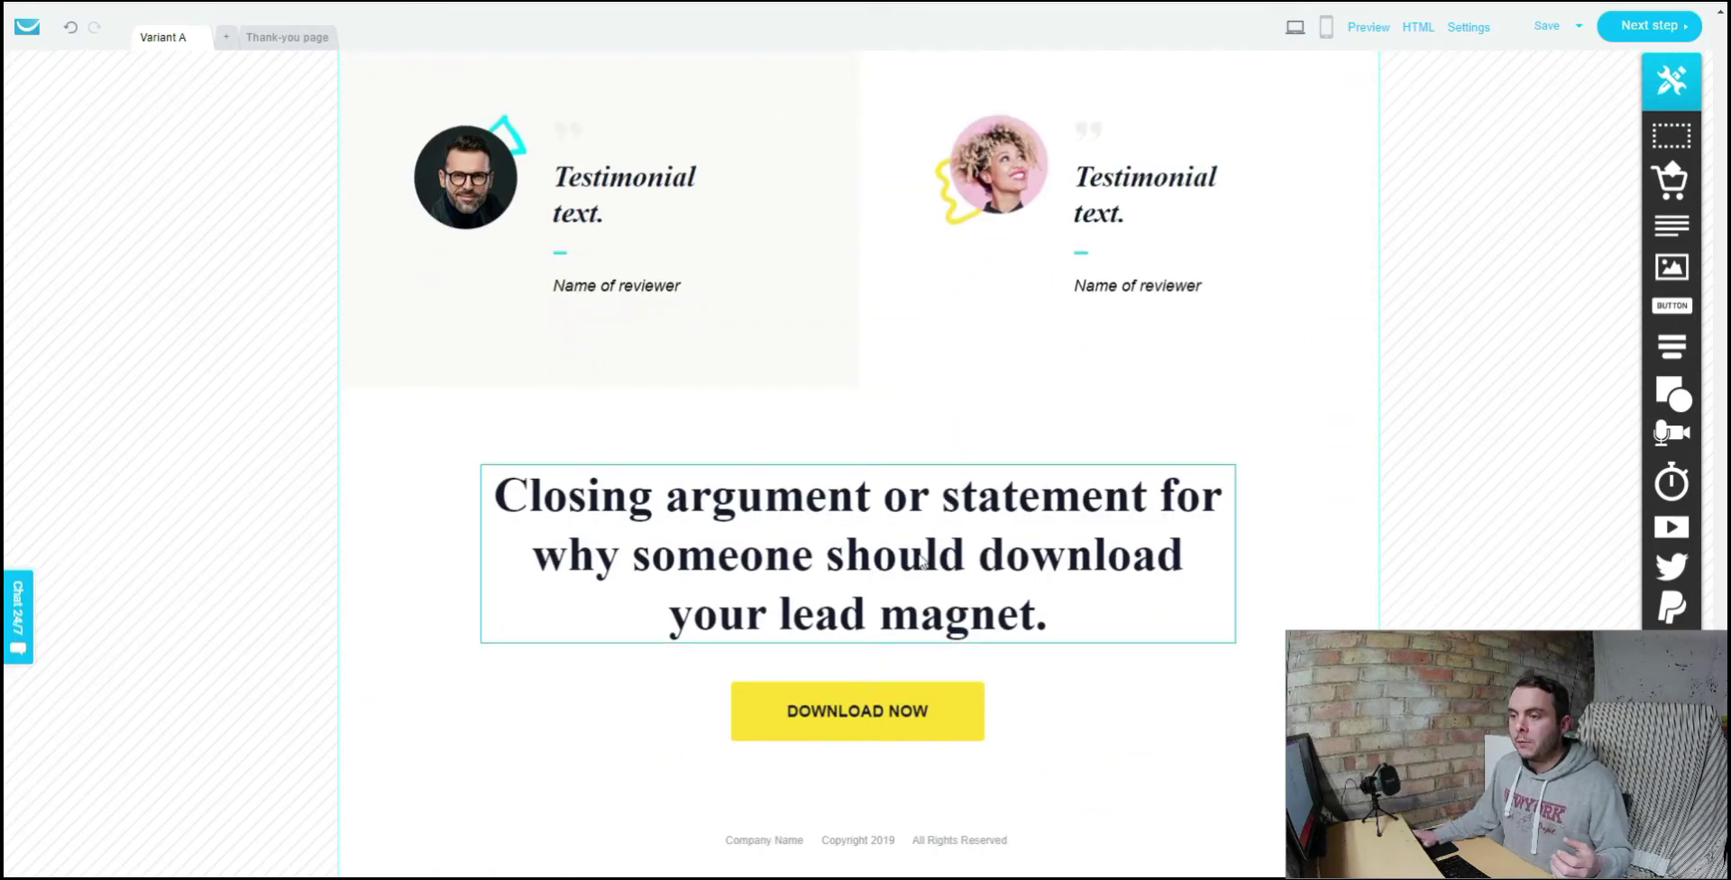
Step: Shift the closing statement heading slightly to the right and add a text block above it
{"action": "mouse_move", "coordinate": [922, 557]}
{"action": "left_mouse_down"}
{"action": "mouse_move", "coordinate": [931, 512]}
{"action": "mouse_move", "coordinate": [934, 560]}
{"action": "left_mouse_up"}
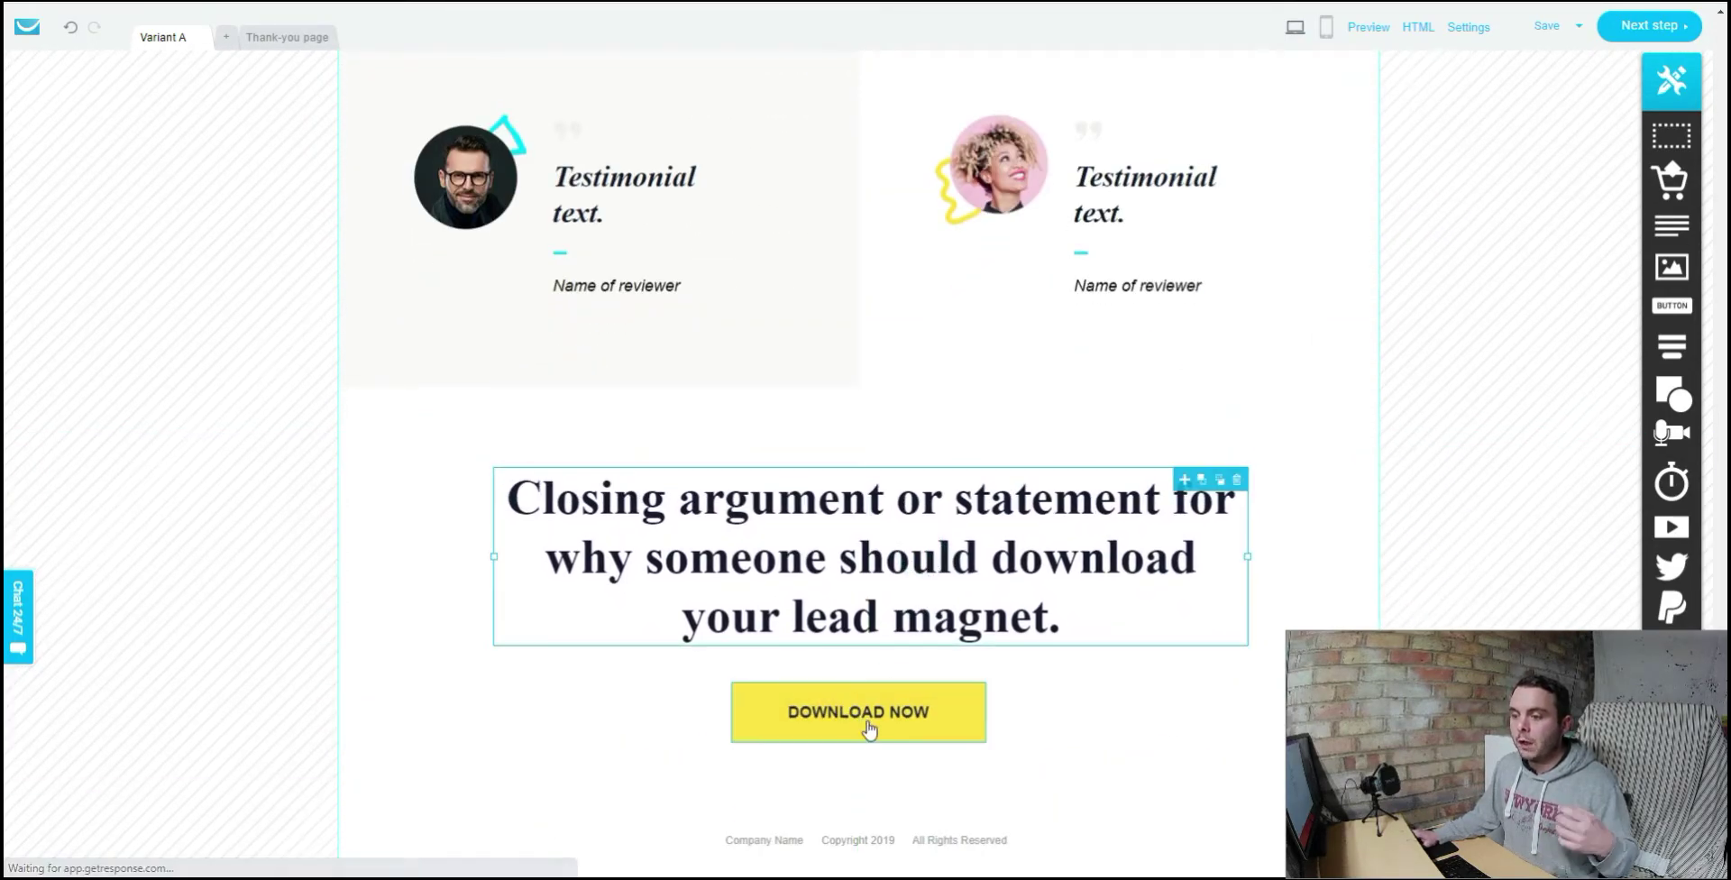
{"action": "scroll", "coordinate": [1307, 487], "scroll_direction": "up", "scroll_amount": 1}
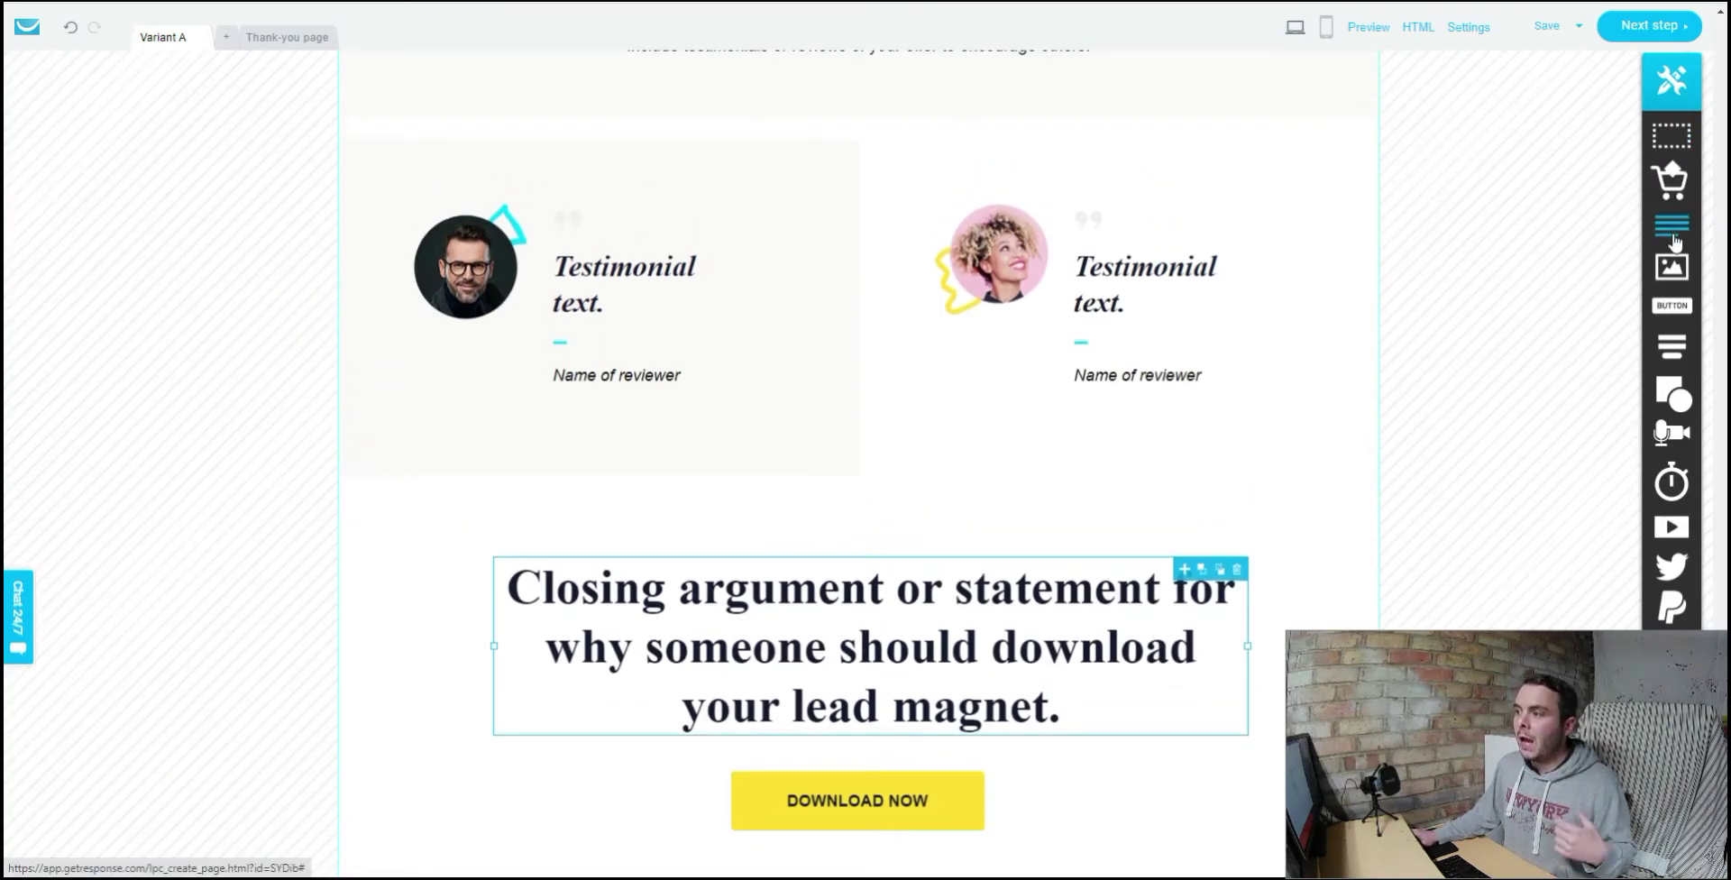
{"action": "left_click_drag", "start_coordinate": [1673, 232], "coordinate": [976, 508]}
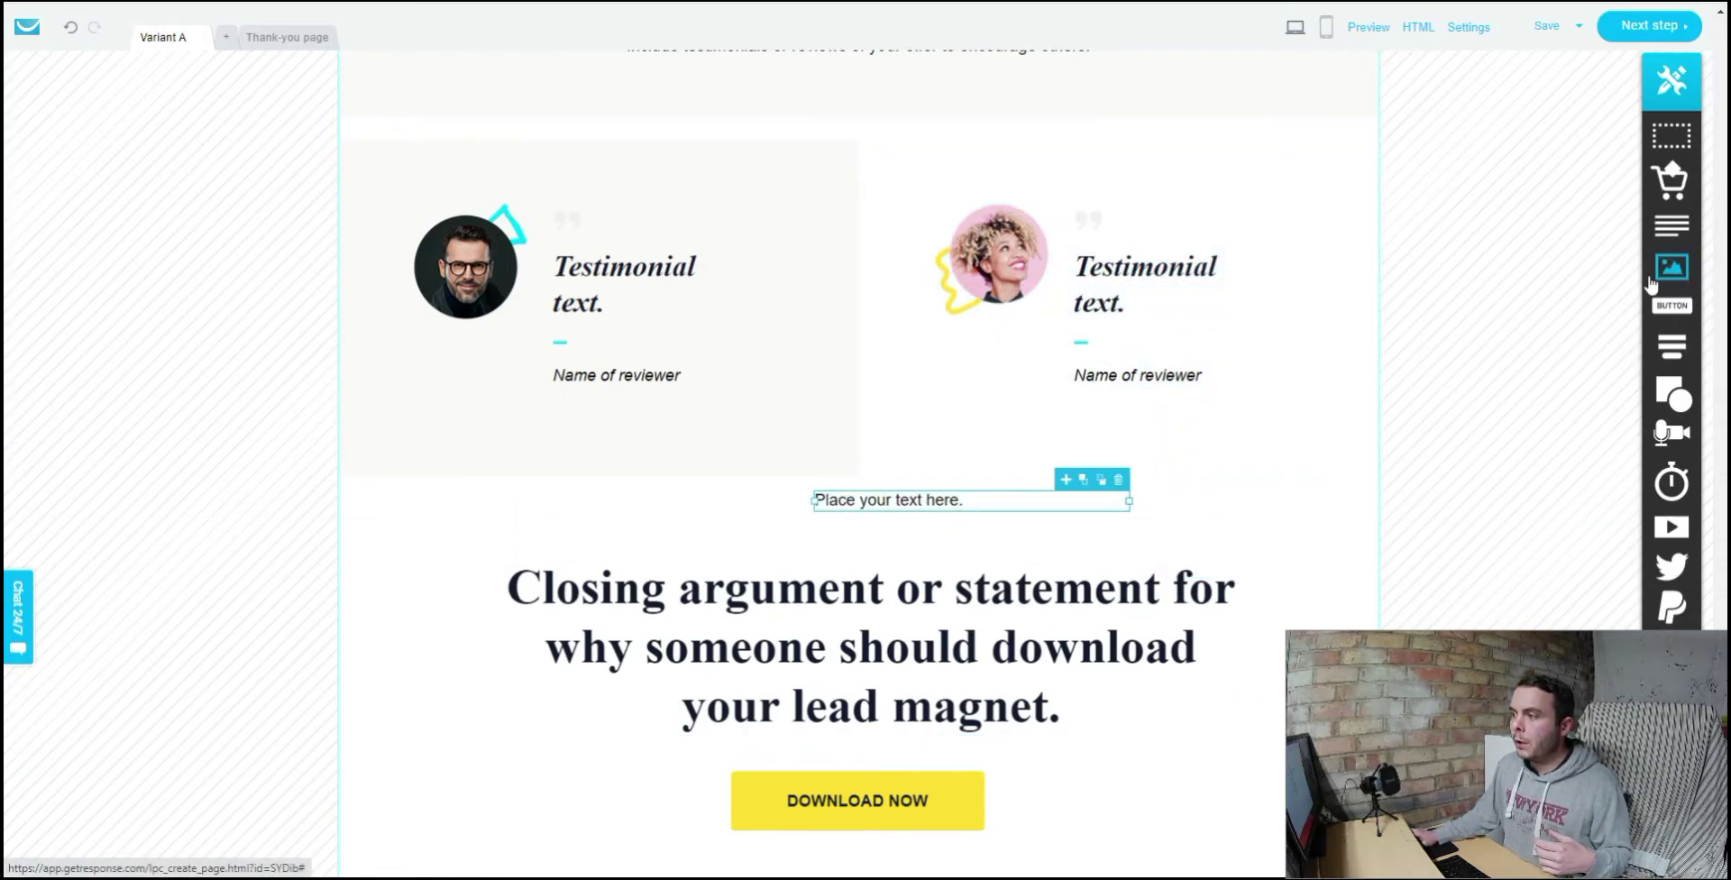
Step: Try placing an image block above the closing statement and delete it
{"action": "left_click_drag", "start_coordinate": [1672, 267], "coordinate": [1059, 490]}
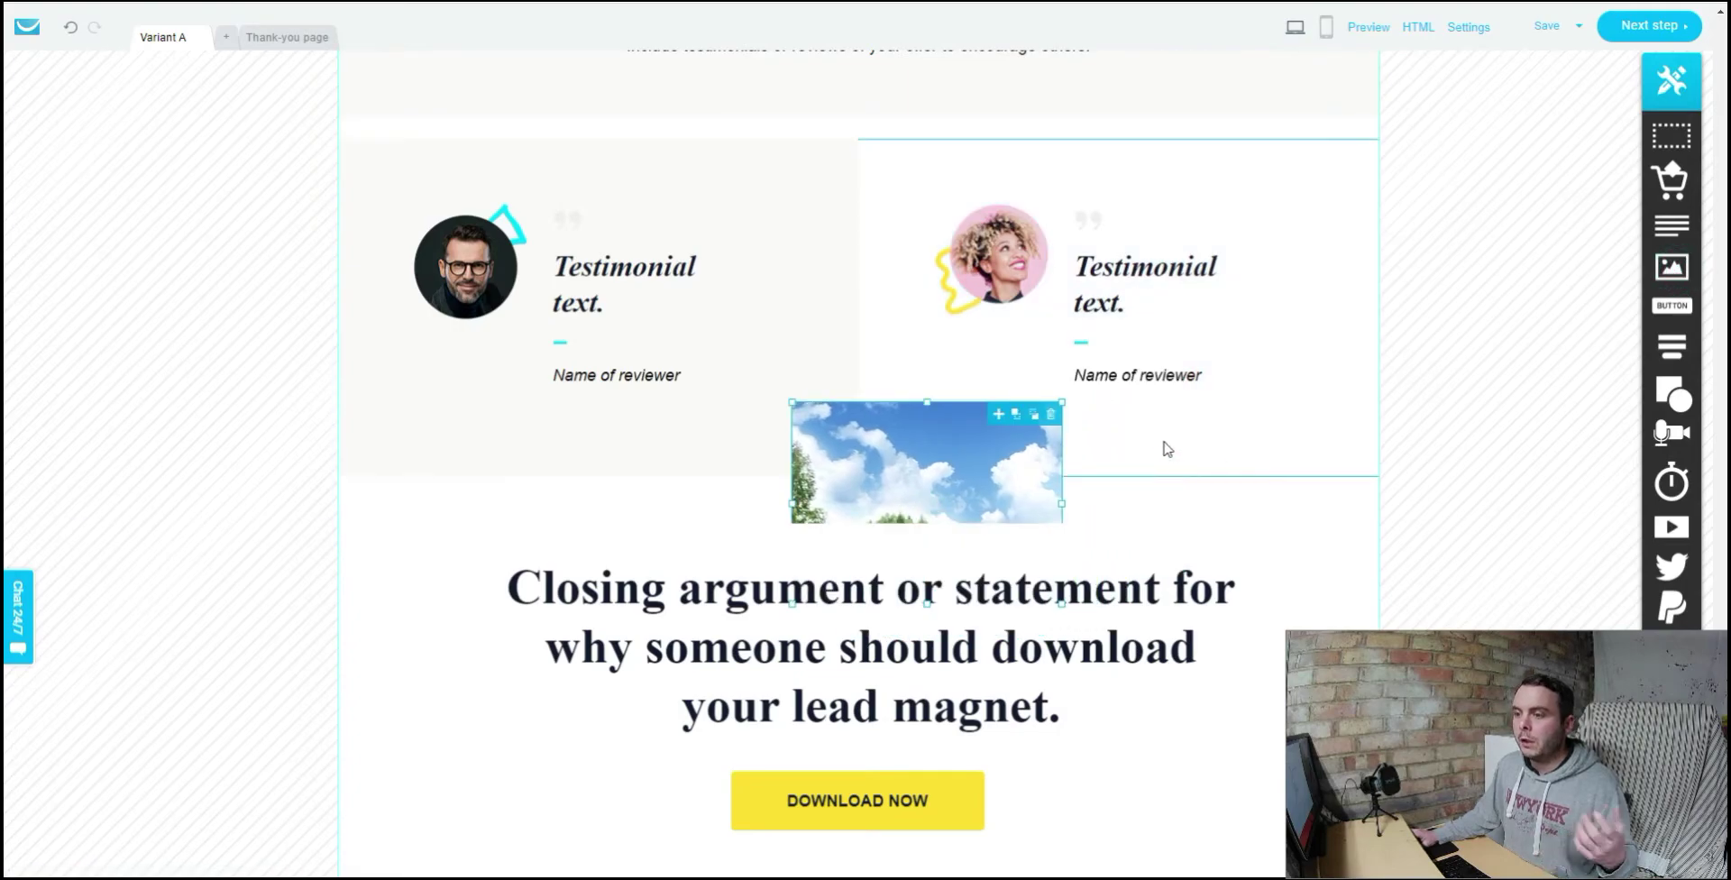
{"action": "left_click", "coordinate": [1050, 415]}
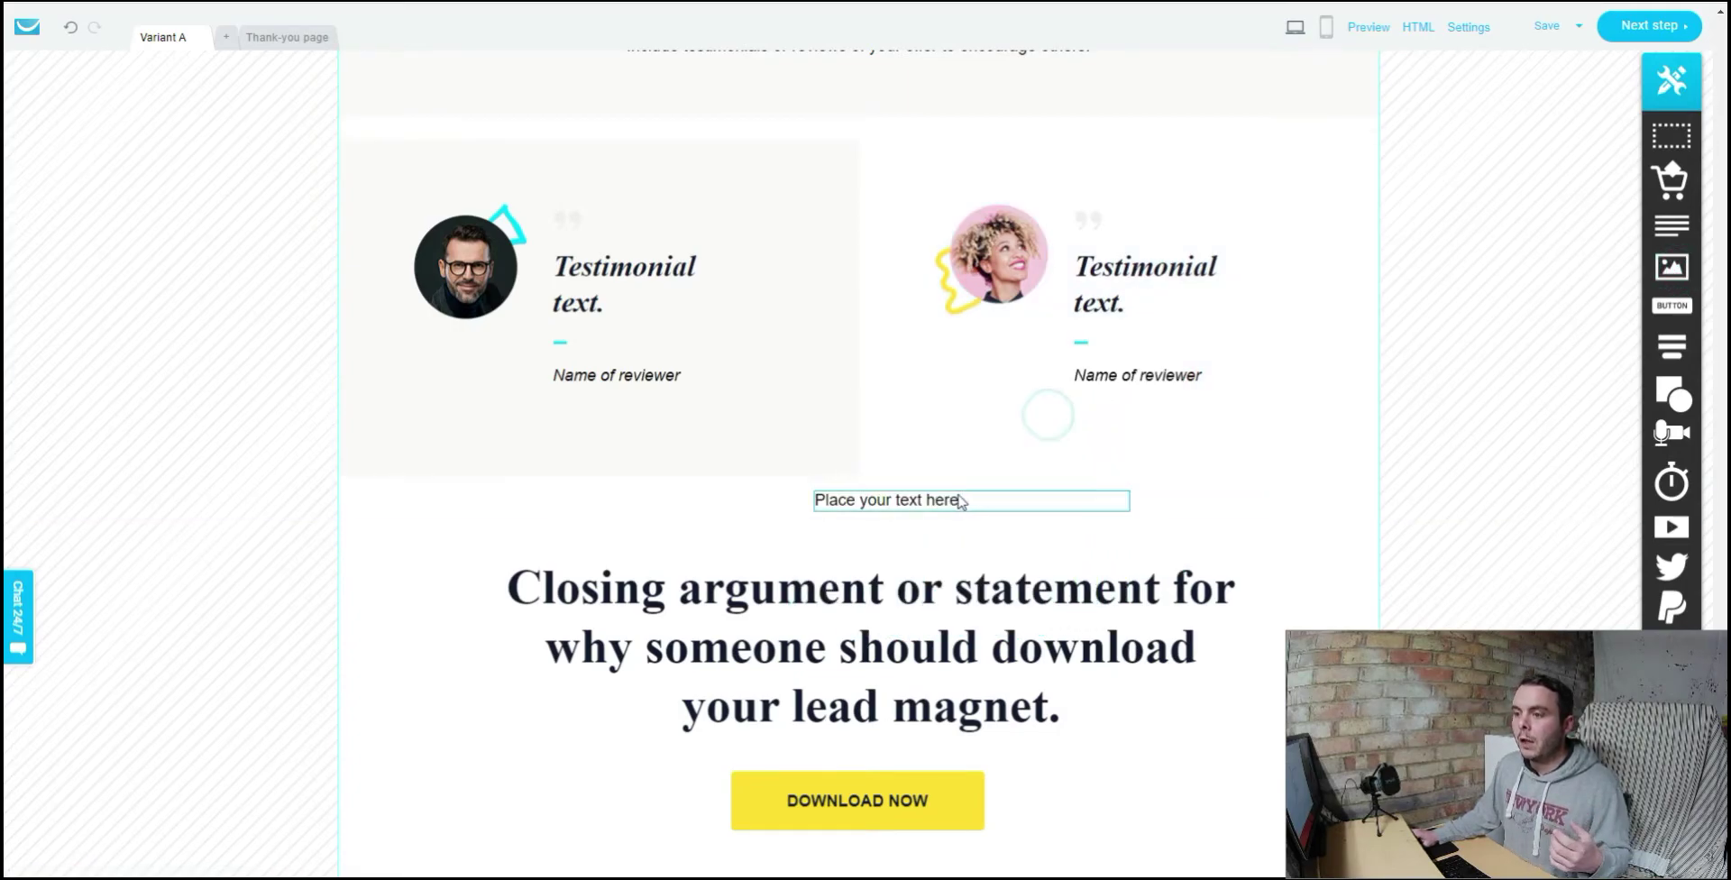
{"action": "left_click", "coordinate": [1118, 484]}
Step: Create the mobile version of the landing page
{"action": "scroll", "coordinate": [1292, 441], "scroll_direction": "up", "scroll_amount": 4}
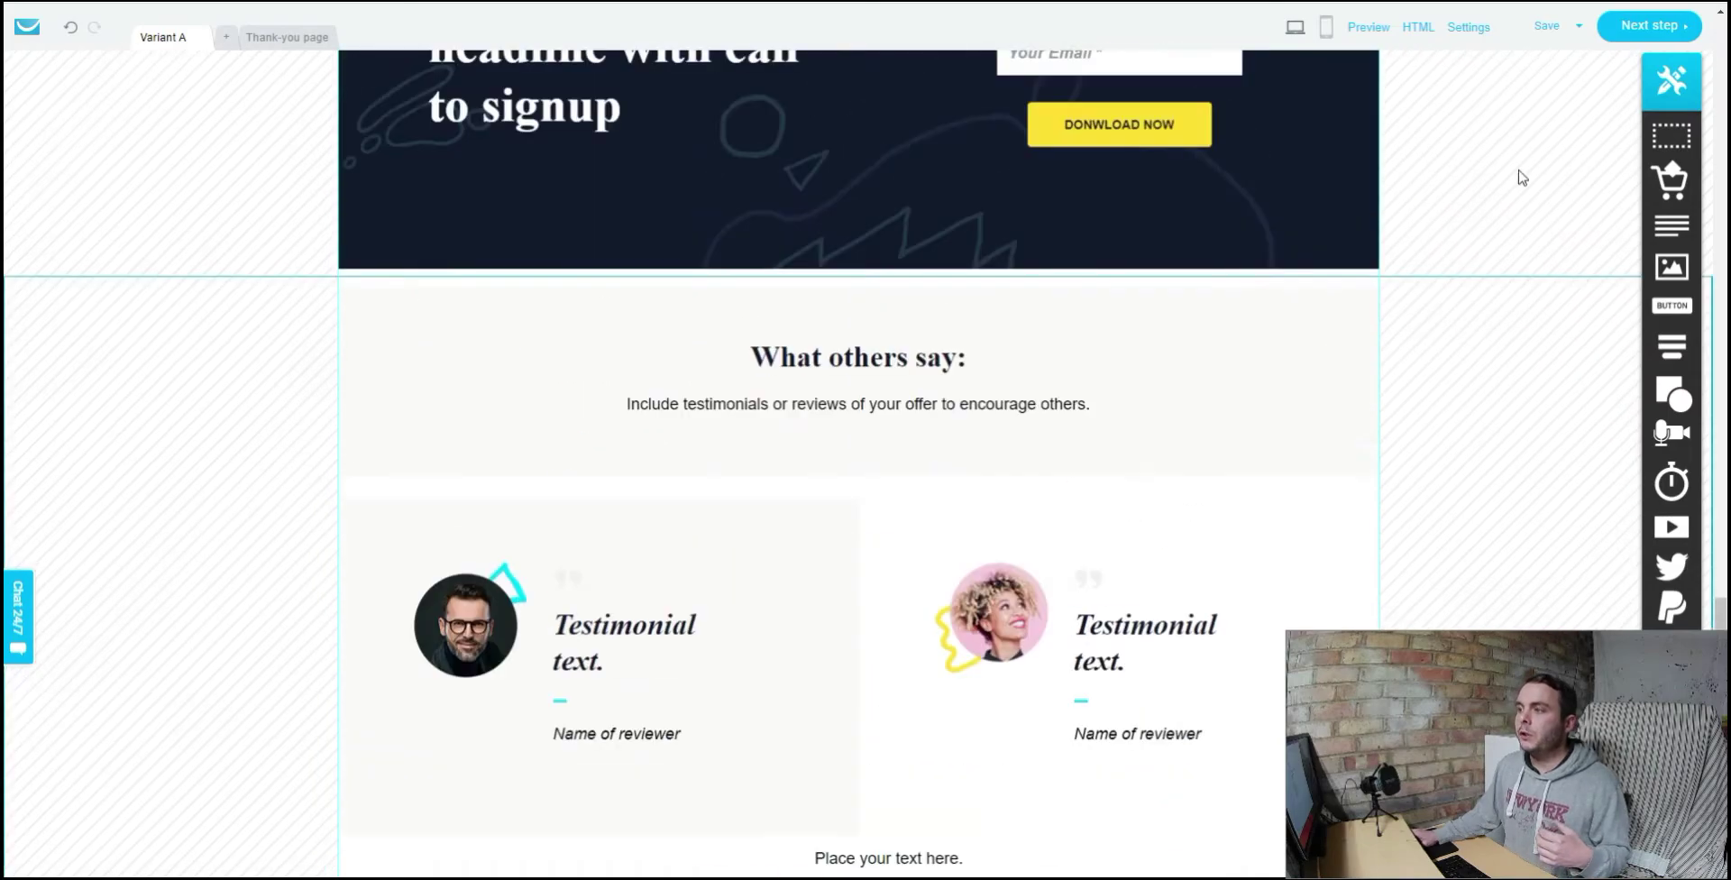
{"action": "scroll", "coordinate": [1339, 60], "scroll_direction": "up", "scroll_amount": 2}
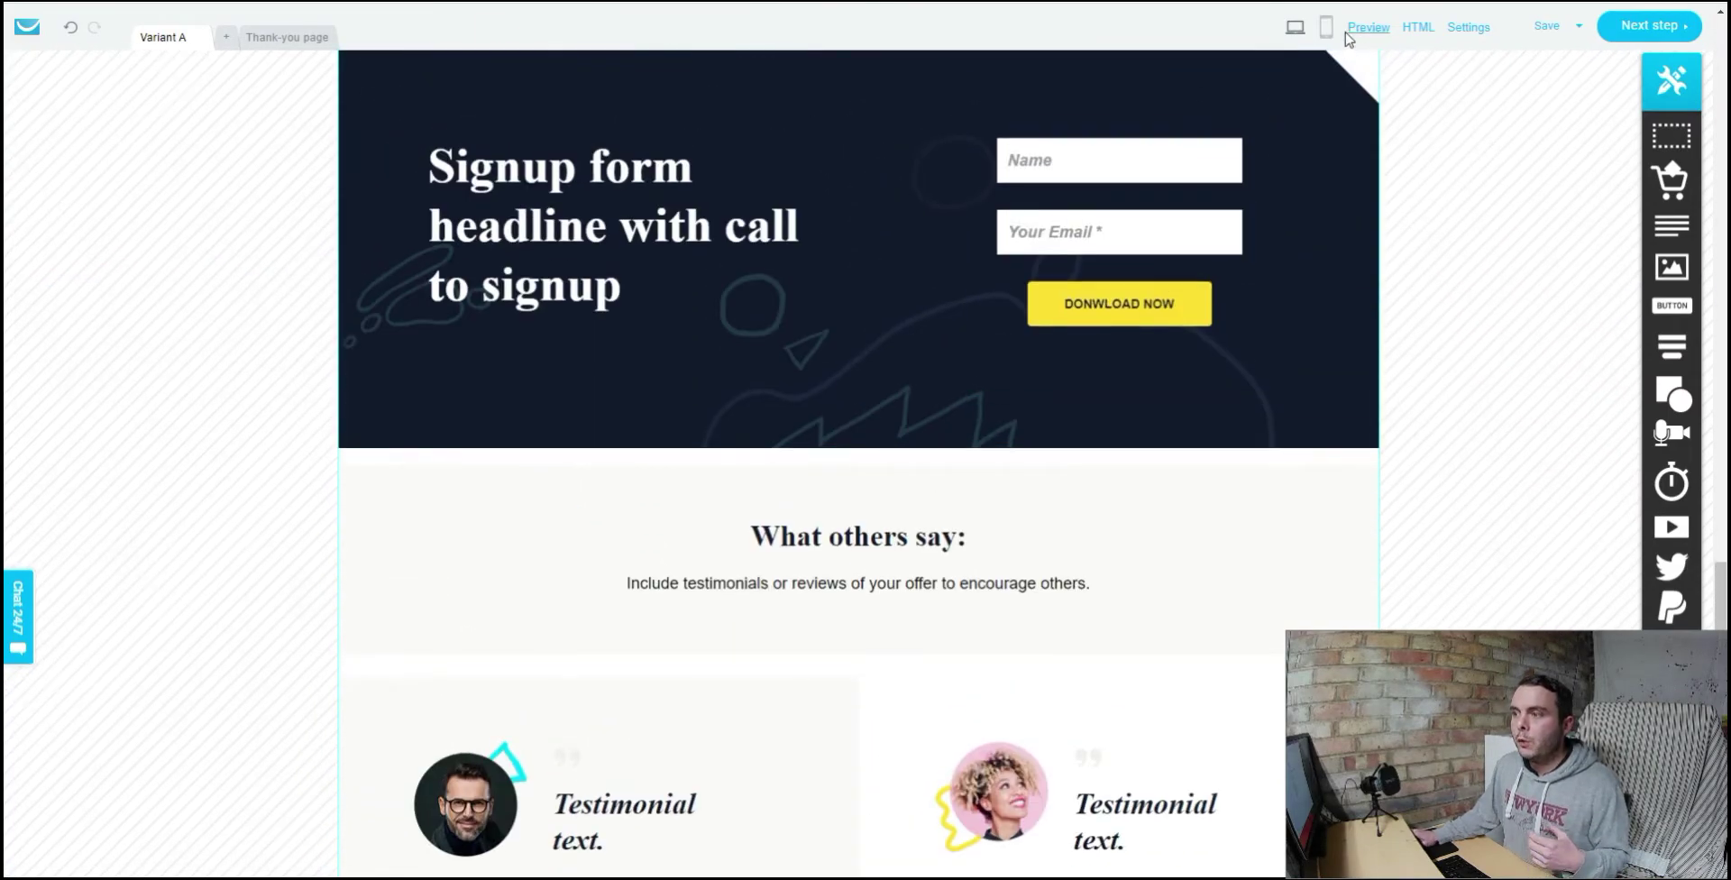
{"action": "left_click", "coordinate": [1325, 27]}
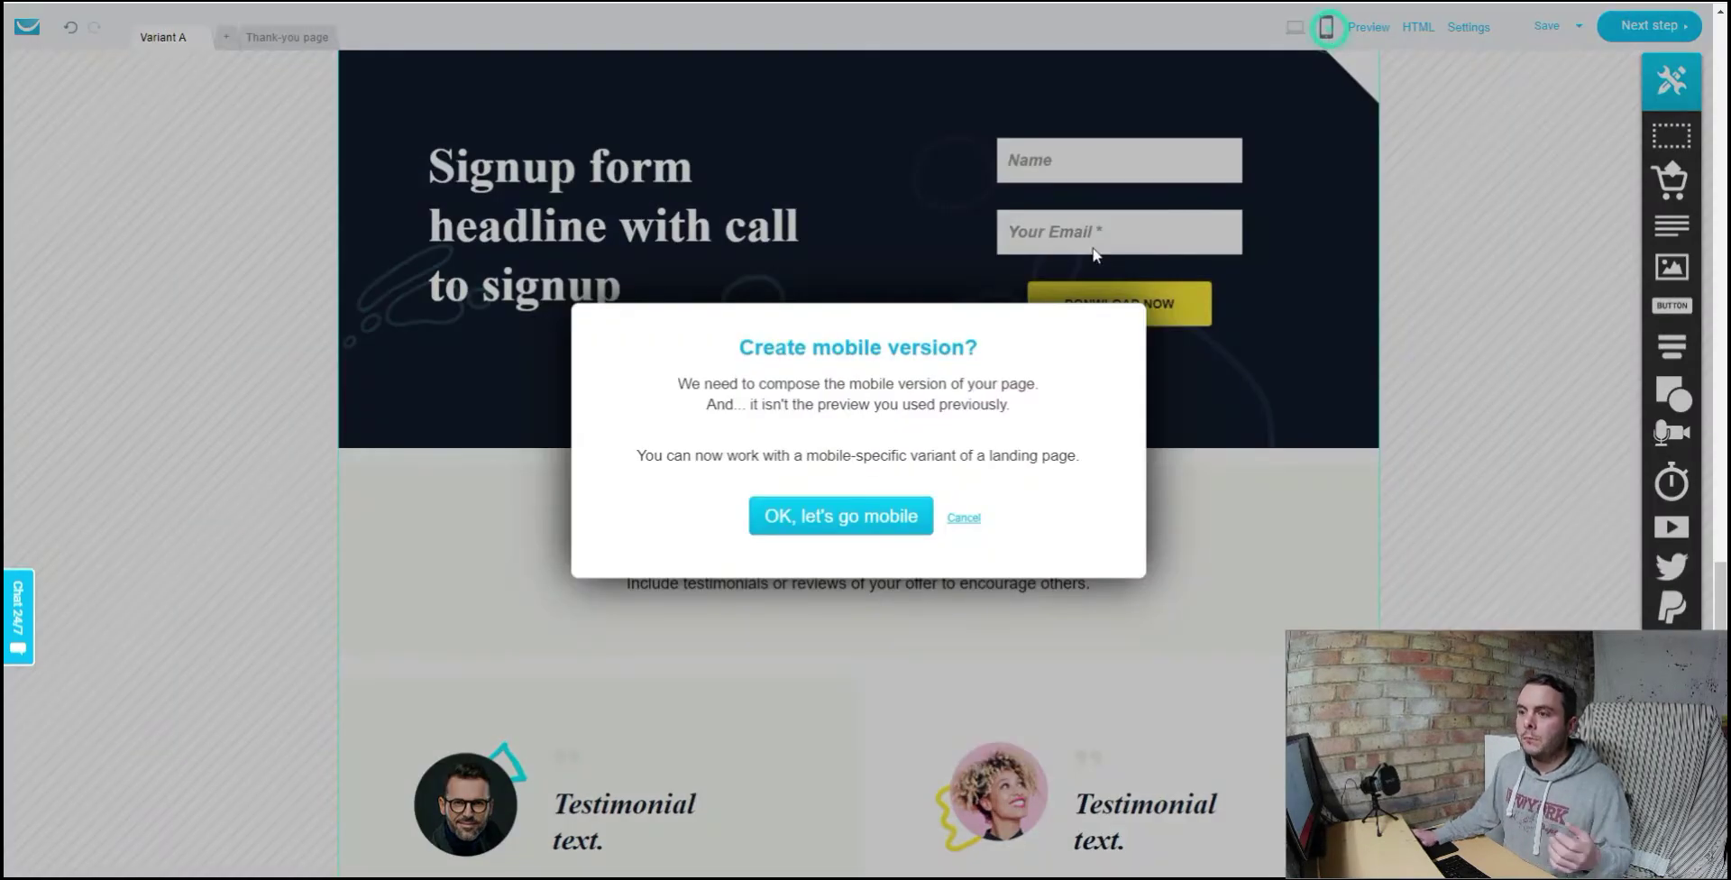
{"action": "left_click", "coordinate": [855, 518]}
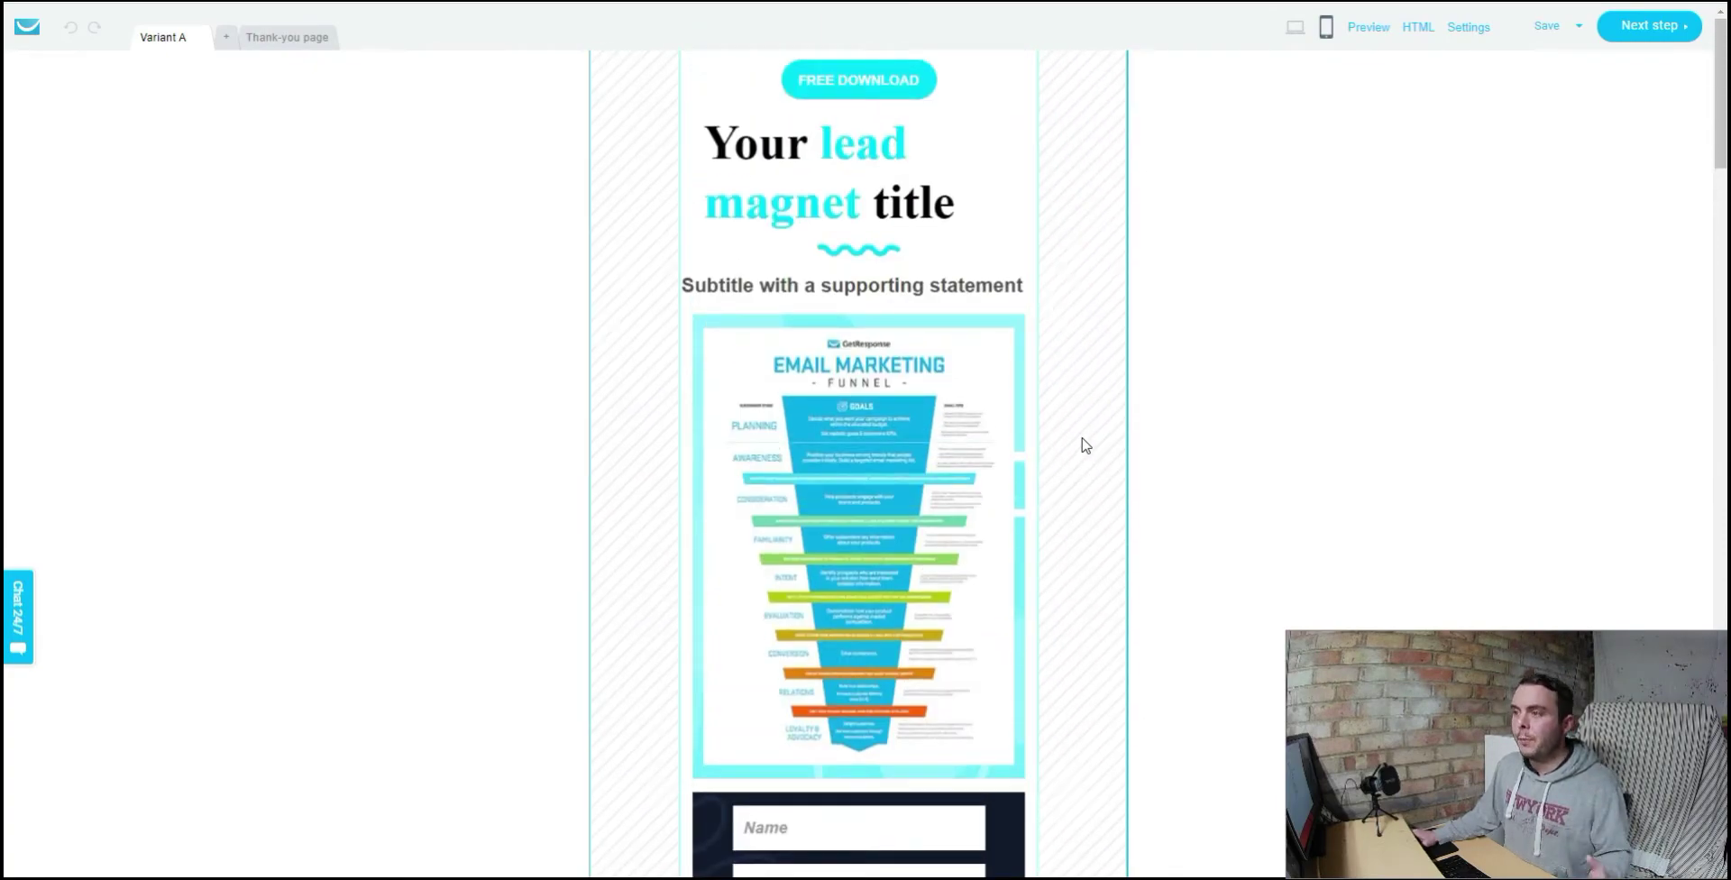
Step: Look over the thank-you page's signup message and lead magnet section, and create its mobile version
{"action": "left_click", "coordinate": [279, 34]}
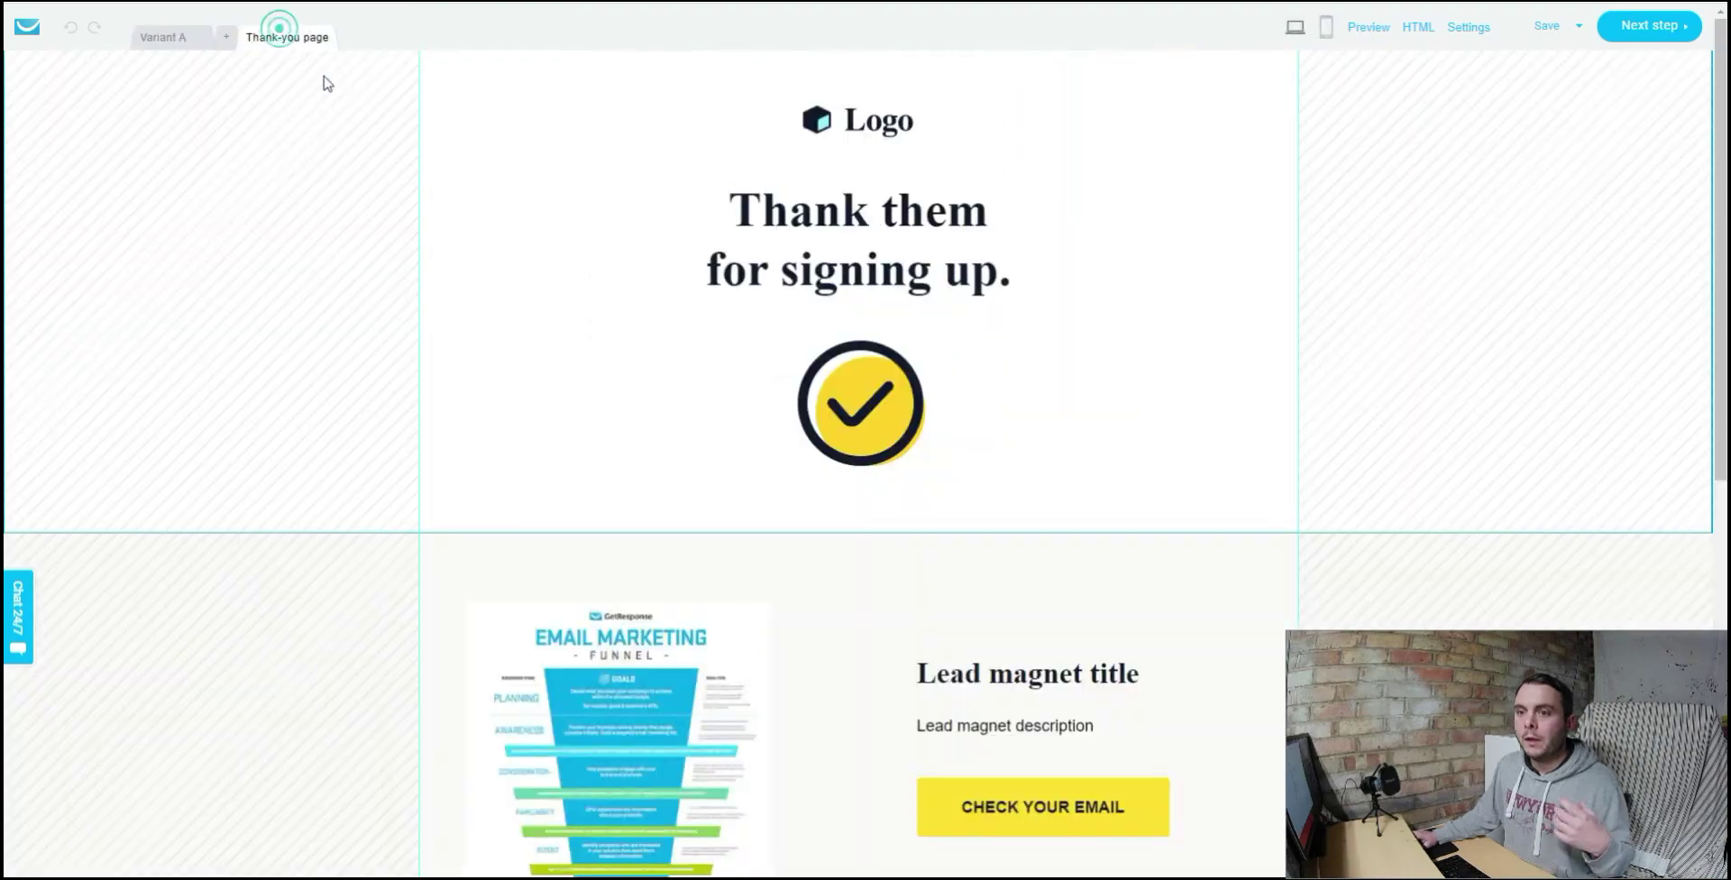
{"action": "scroll", "coordinate": [1098, 277], "scroll_direction": "down", "scroll_amount": 4}
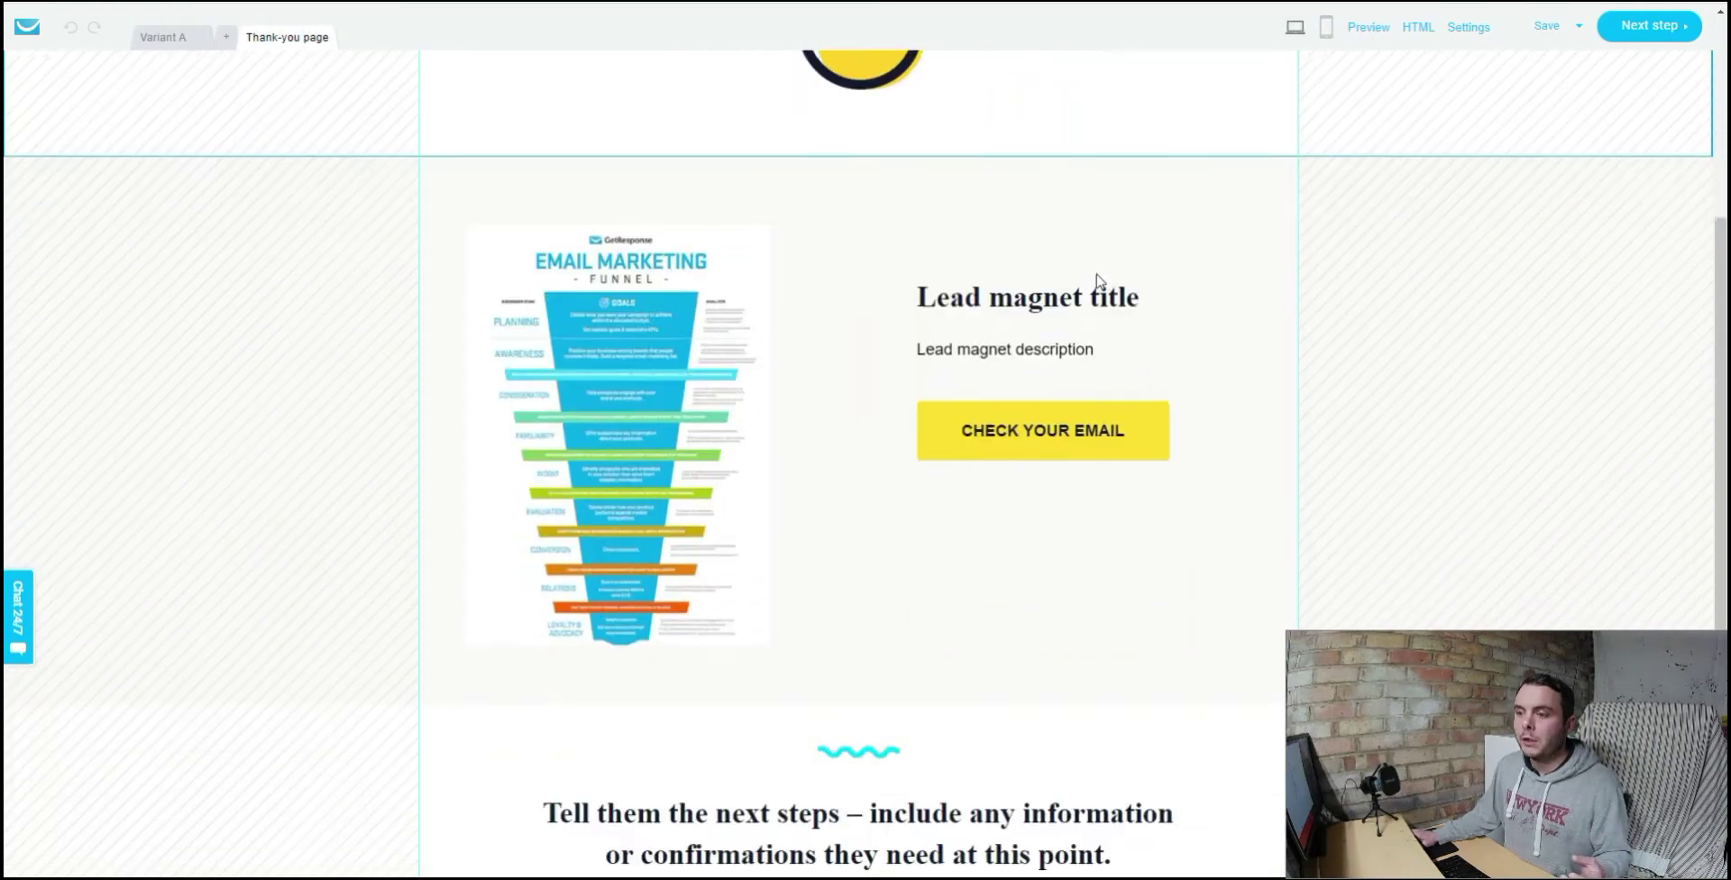
{"action": "scroll", "coordinate": [1097, 278], "scroll_direction": "down", "scroll_amount": 1}
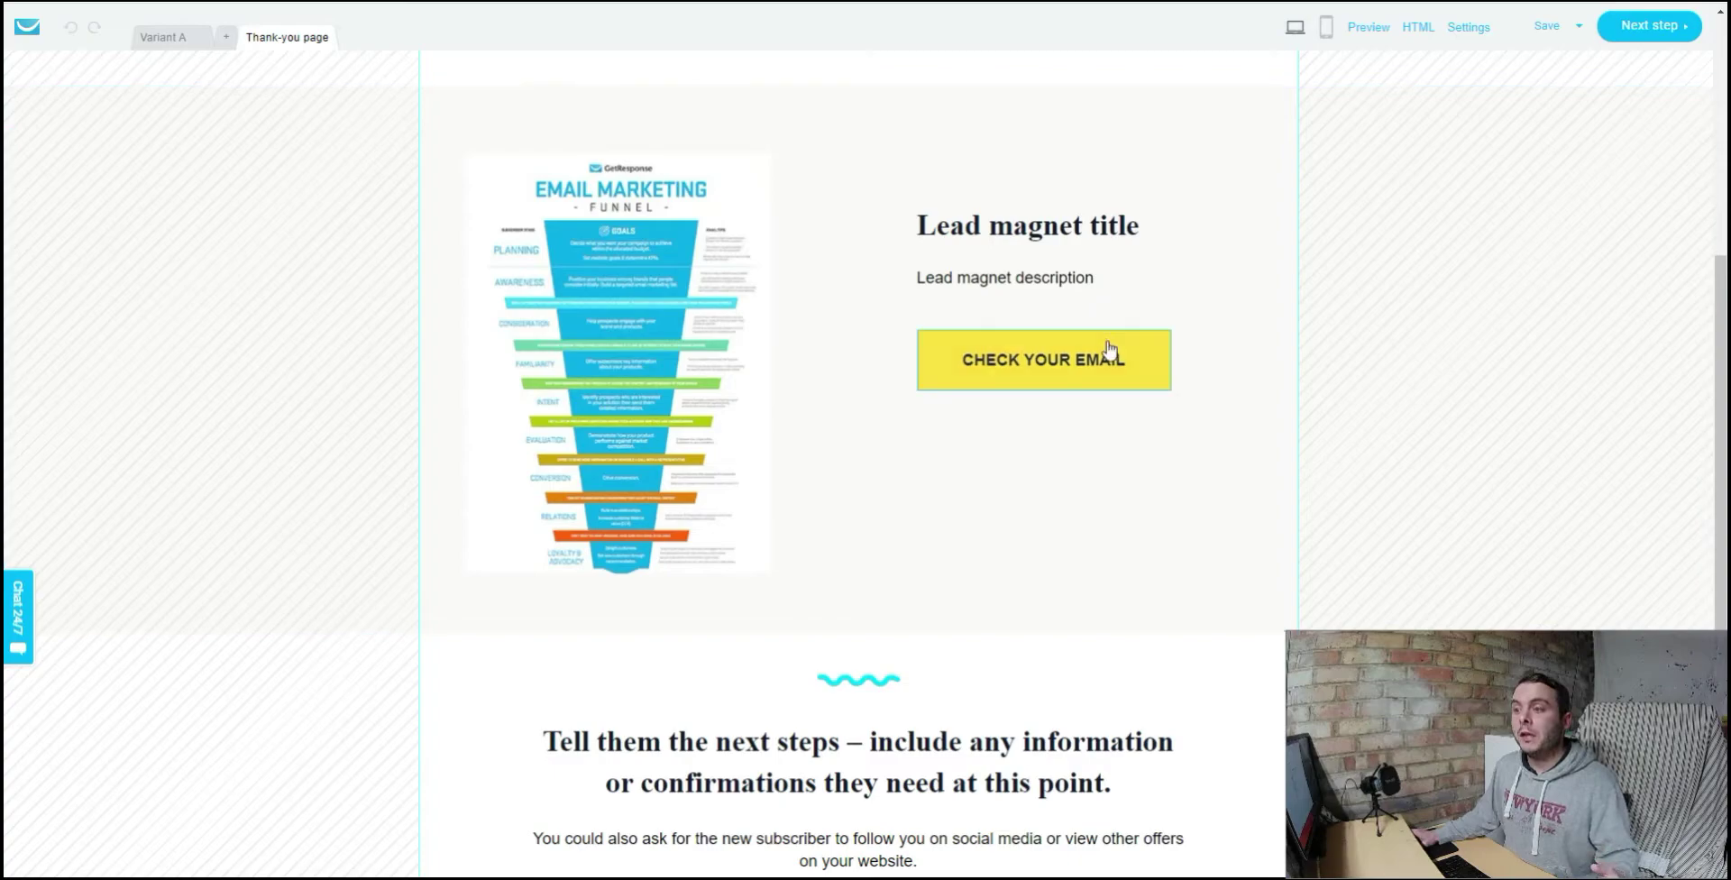
{"action": "scroll", "coordinate": [1183, 343], "scroll_direction": "up", "scroll_amount": 4}
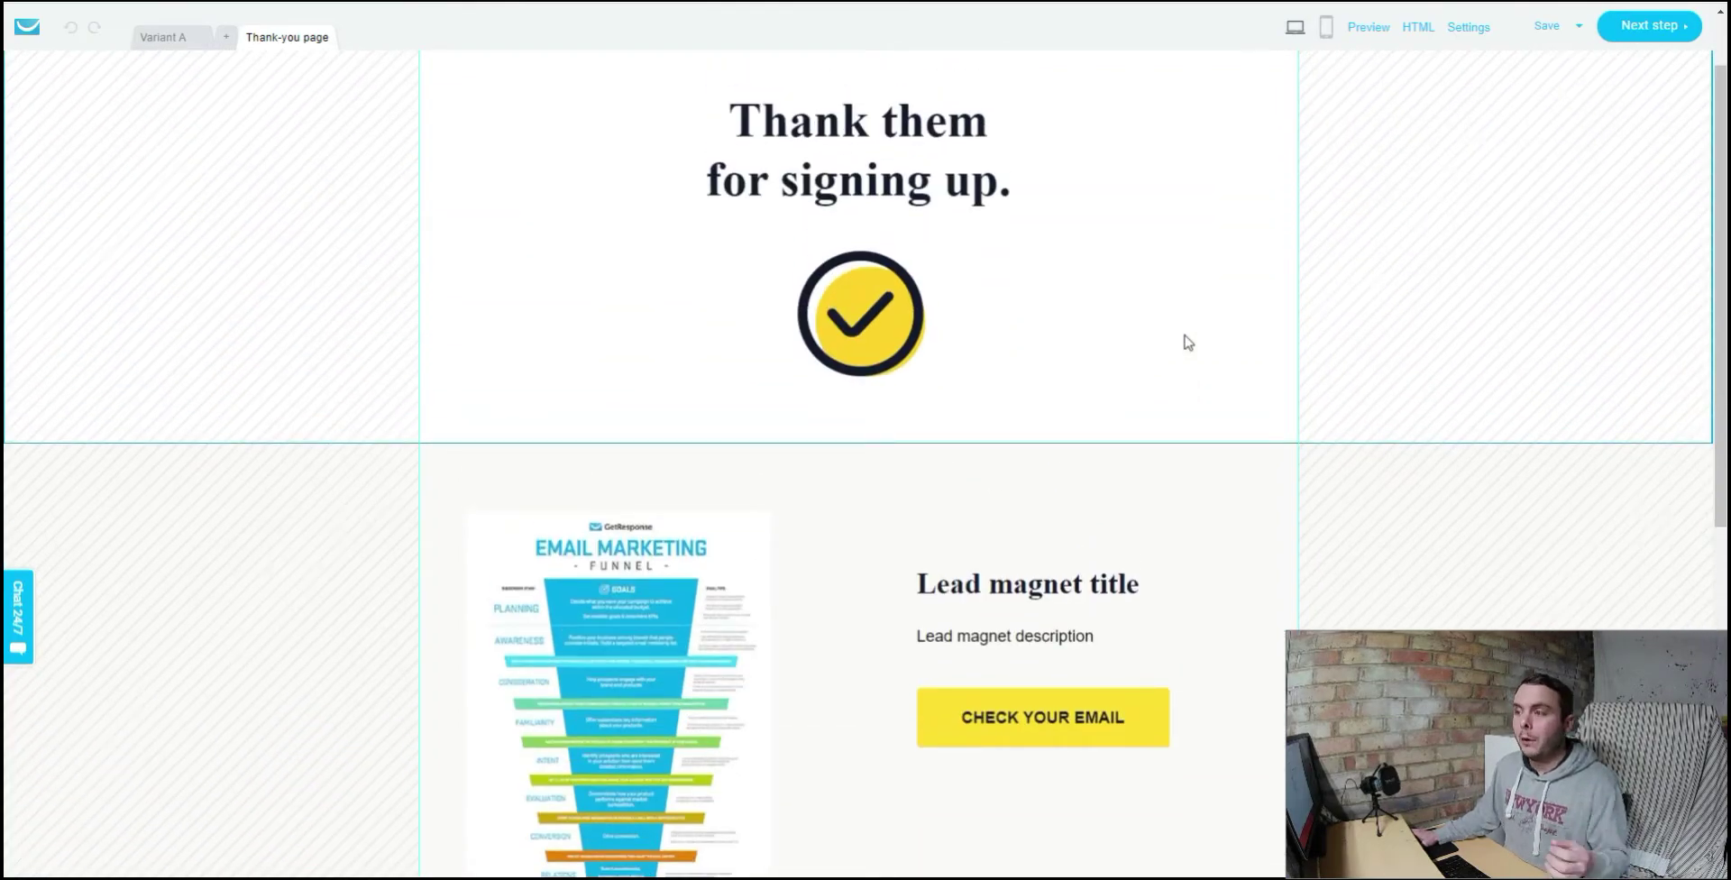
{"action": "left_click", "coordinate": [1327, 29]}
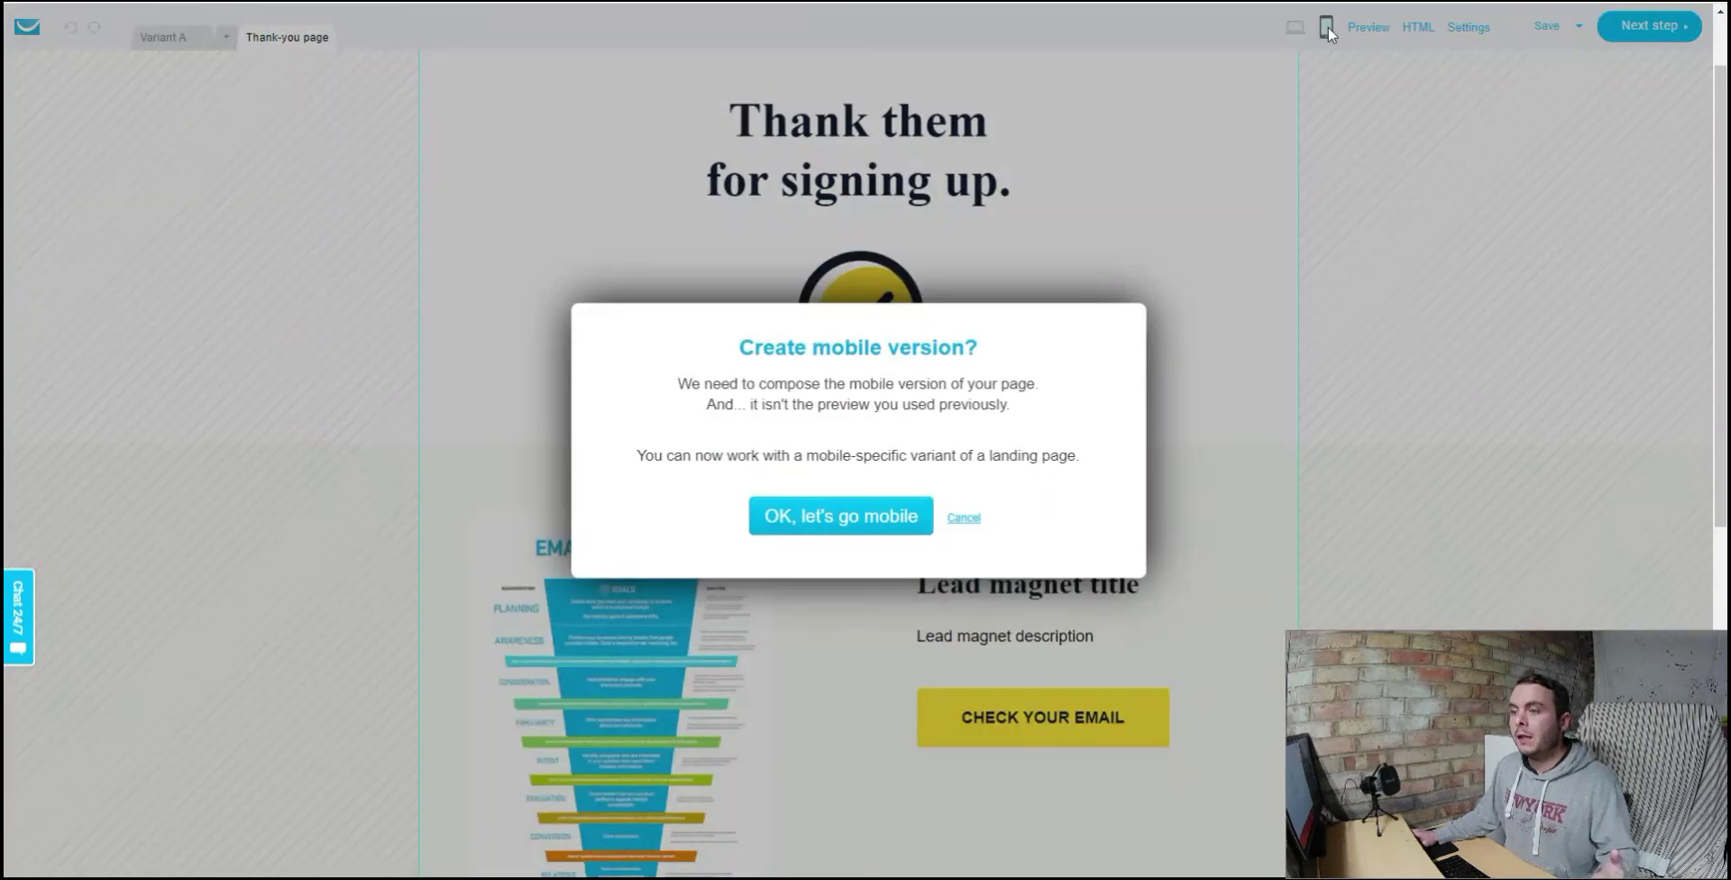
{"action": "left_click", "coordinate": [871, 502]}
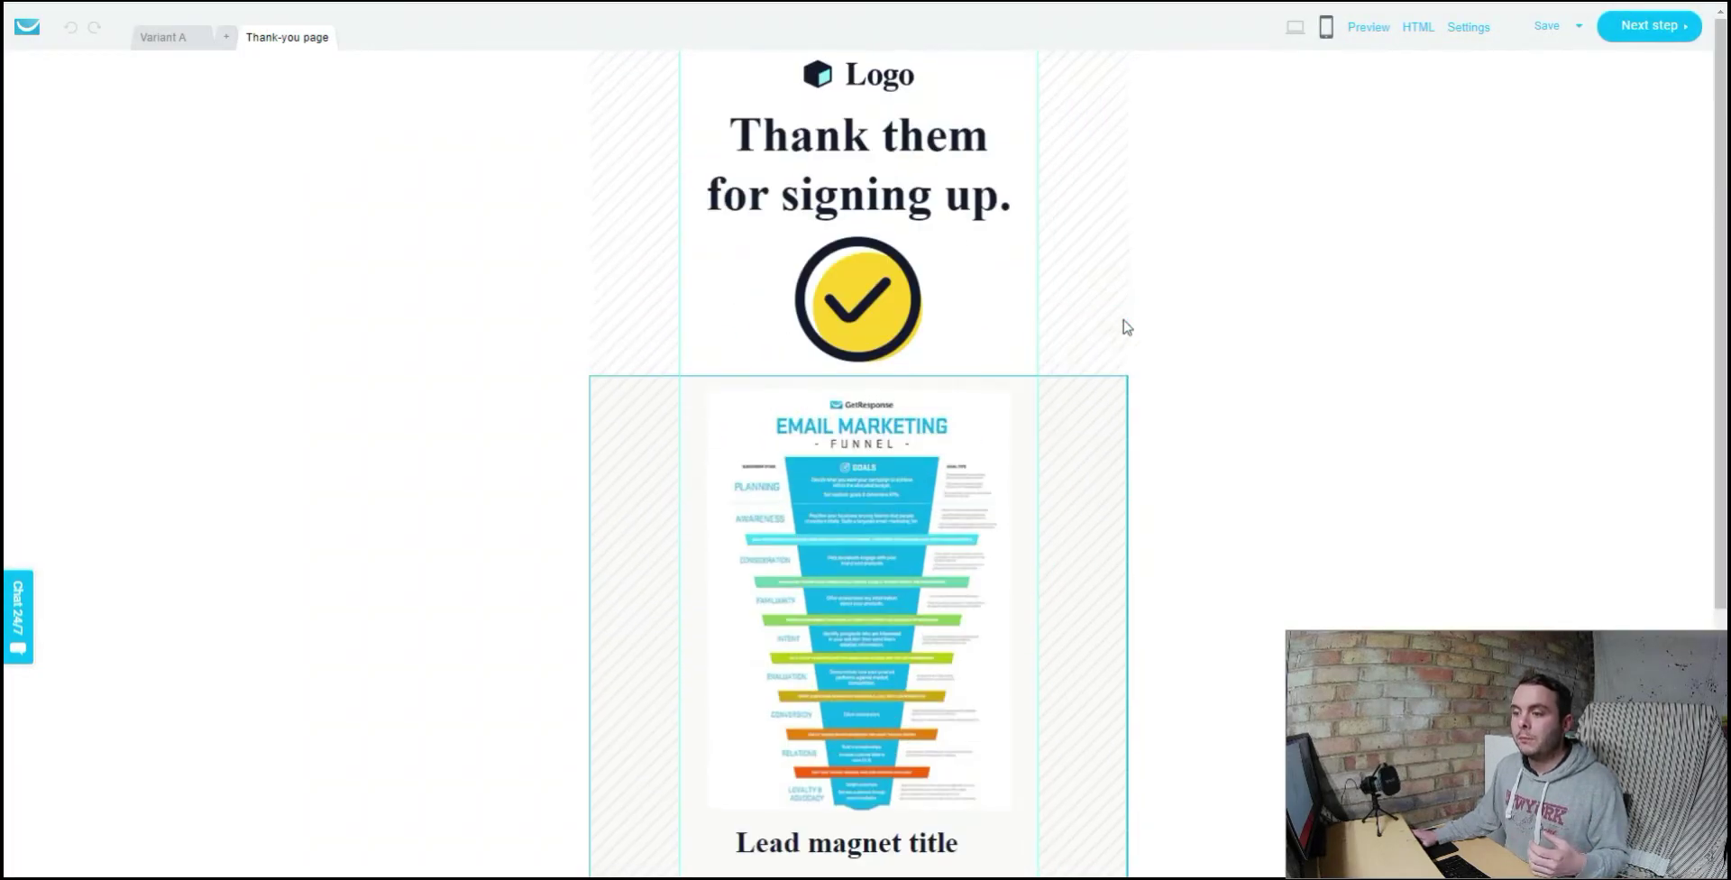
Step: Continue to the signup page settings and check which own domains can be assigned to the page
{"action": "left_click", "coordinate": [1642, 30]}
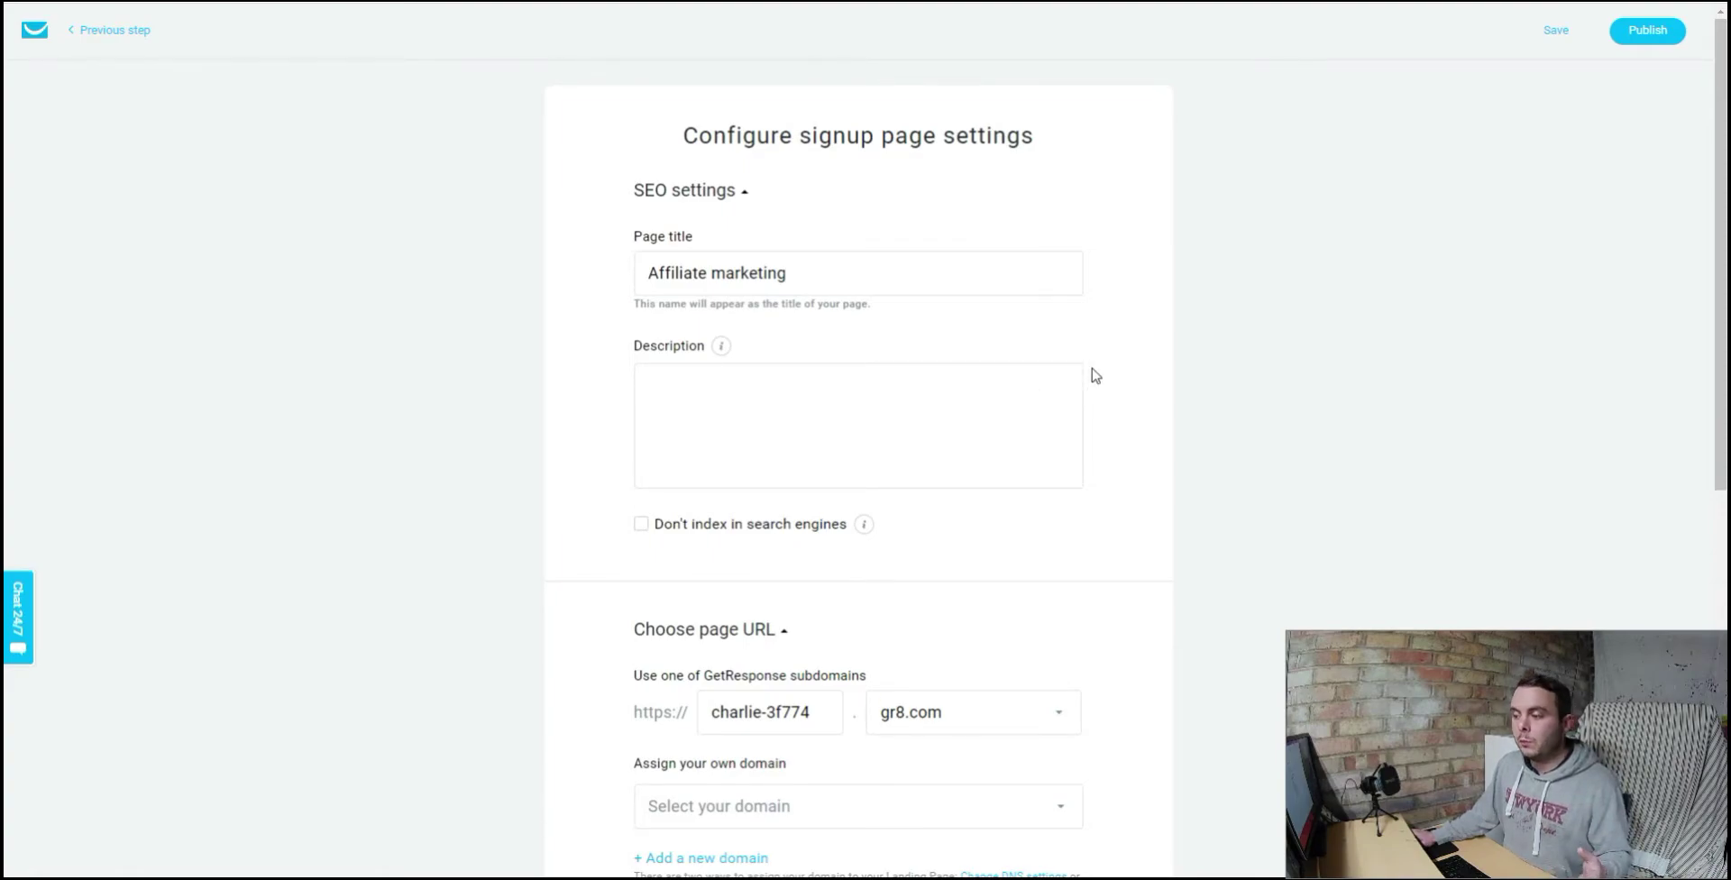
{"action": "scroll", "coordinate": [1094, 374], "scroll_direction": "down", "scroll_amount": 3}
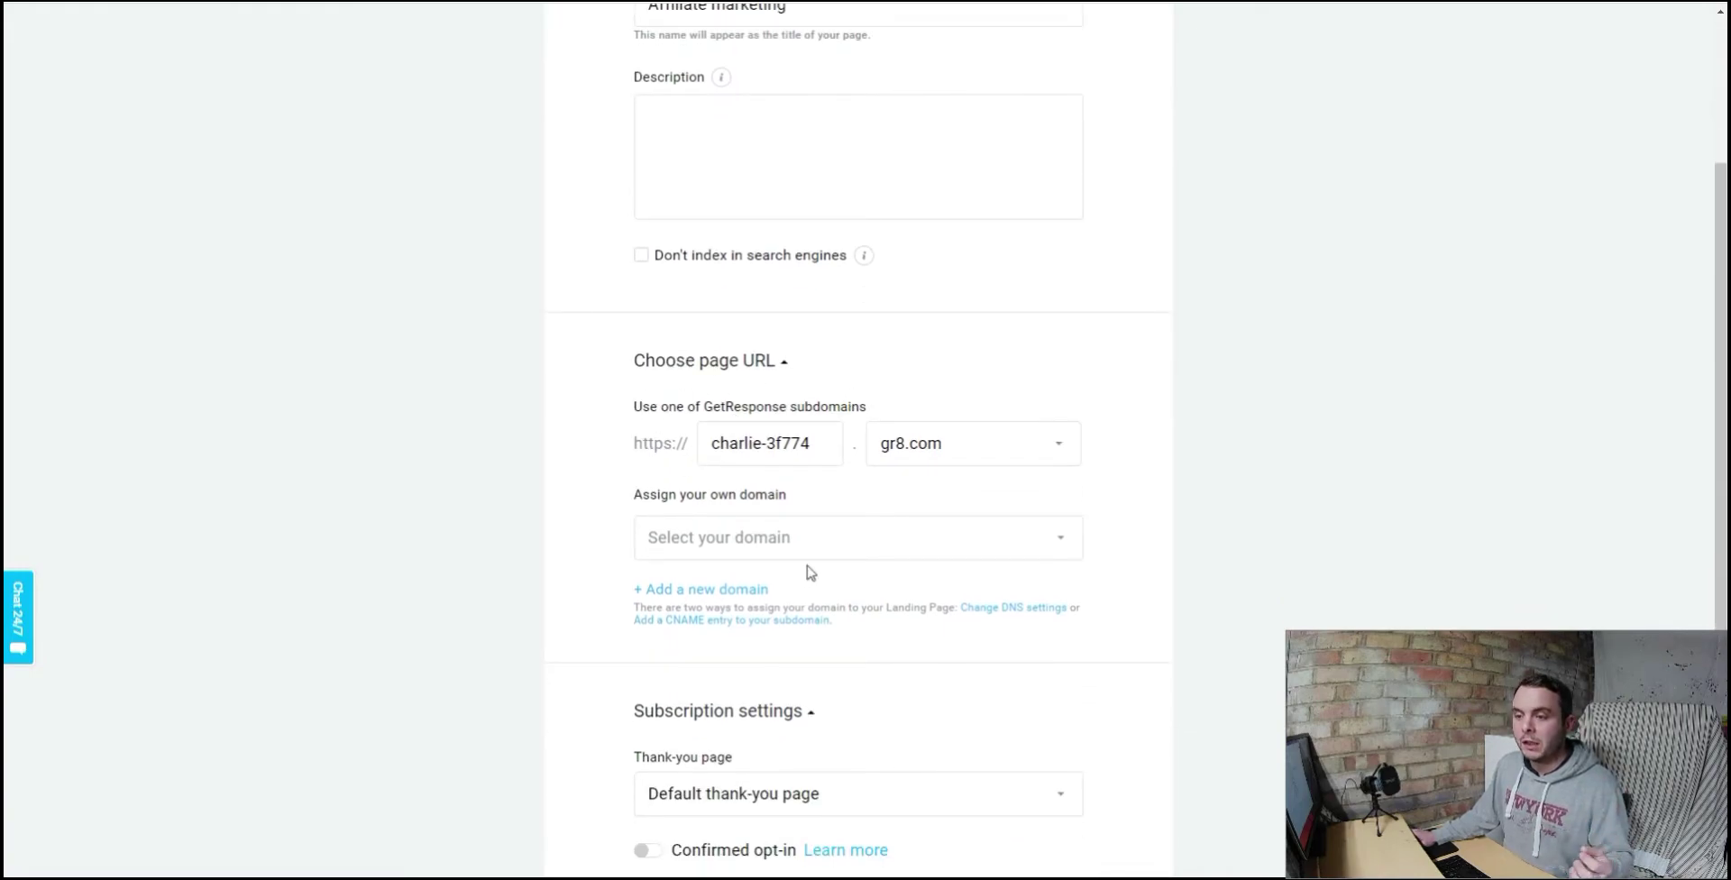
{"action": "left_click", "coordinate": [838, 551]}
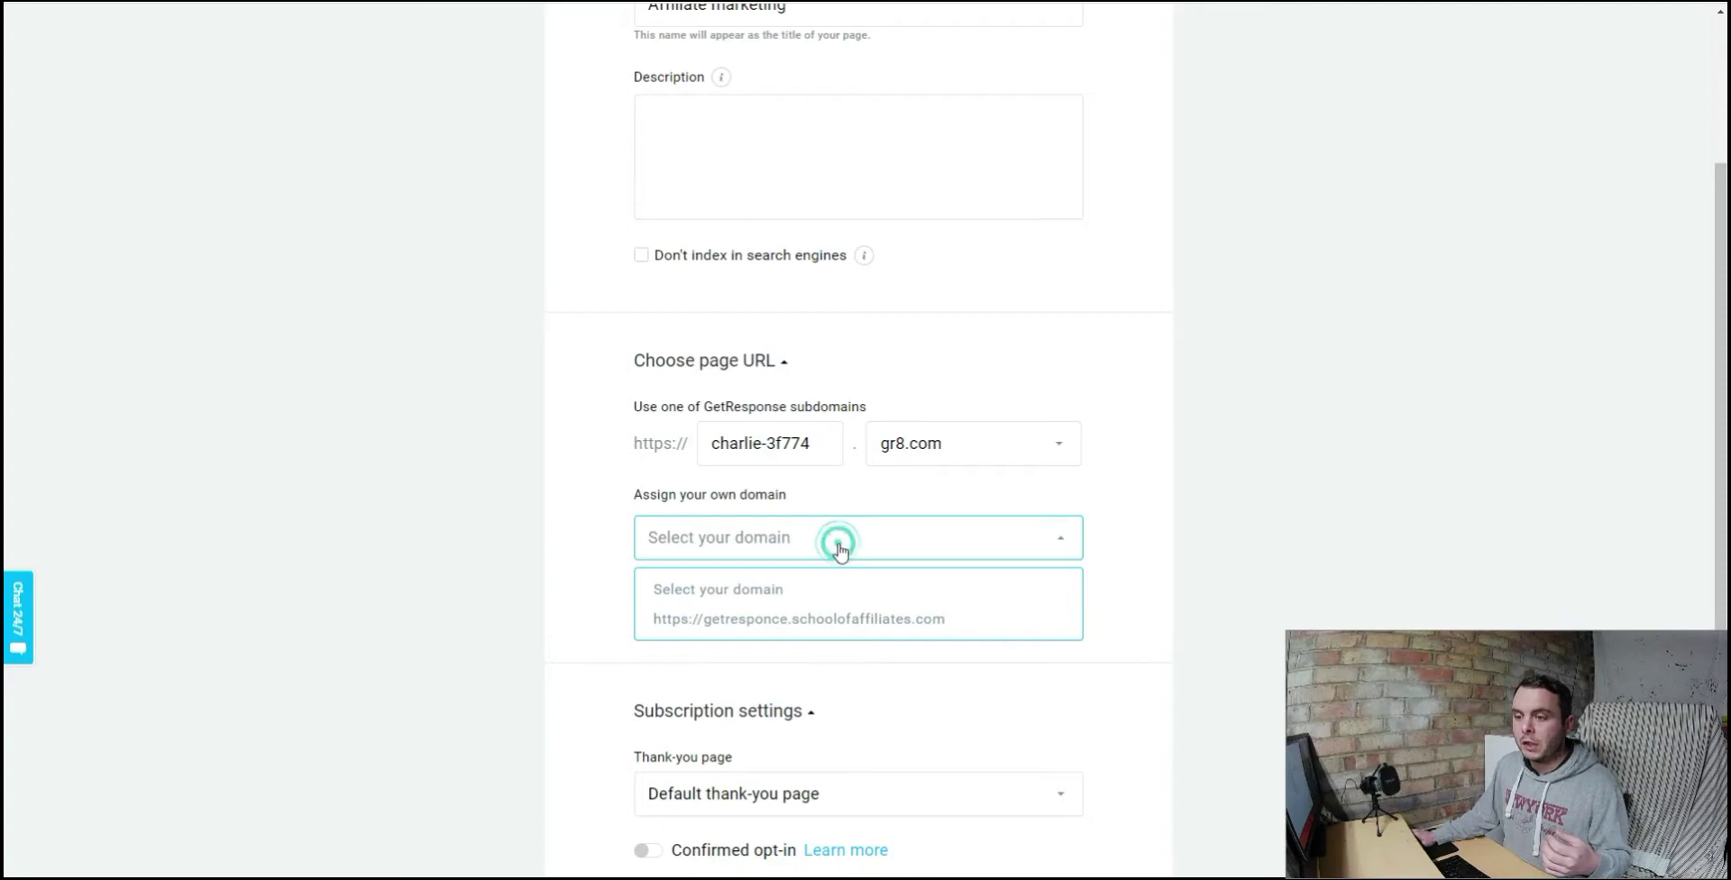
{"action": "left_click", "coordinate": [840, 552]}
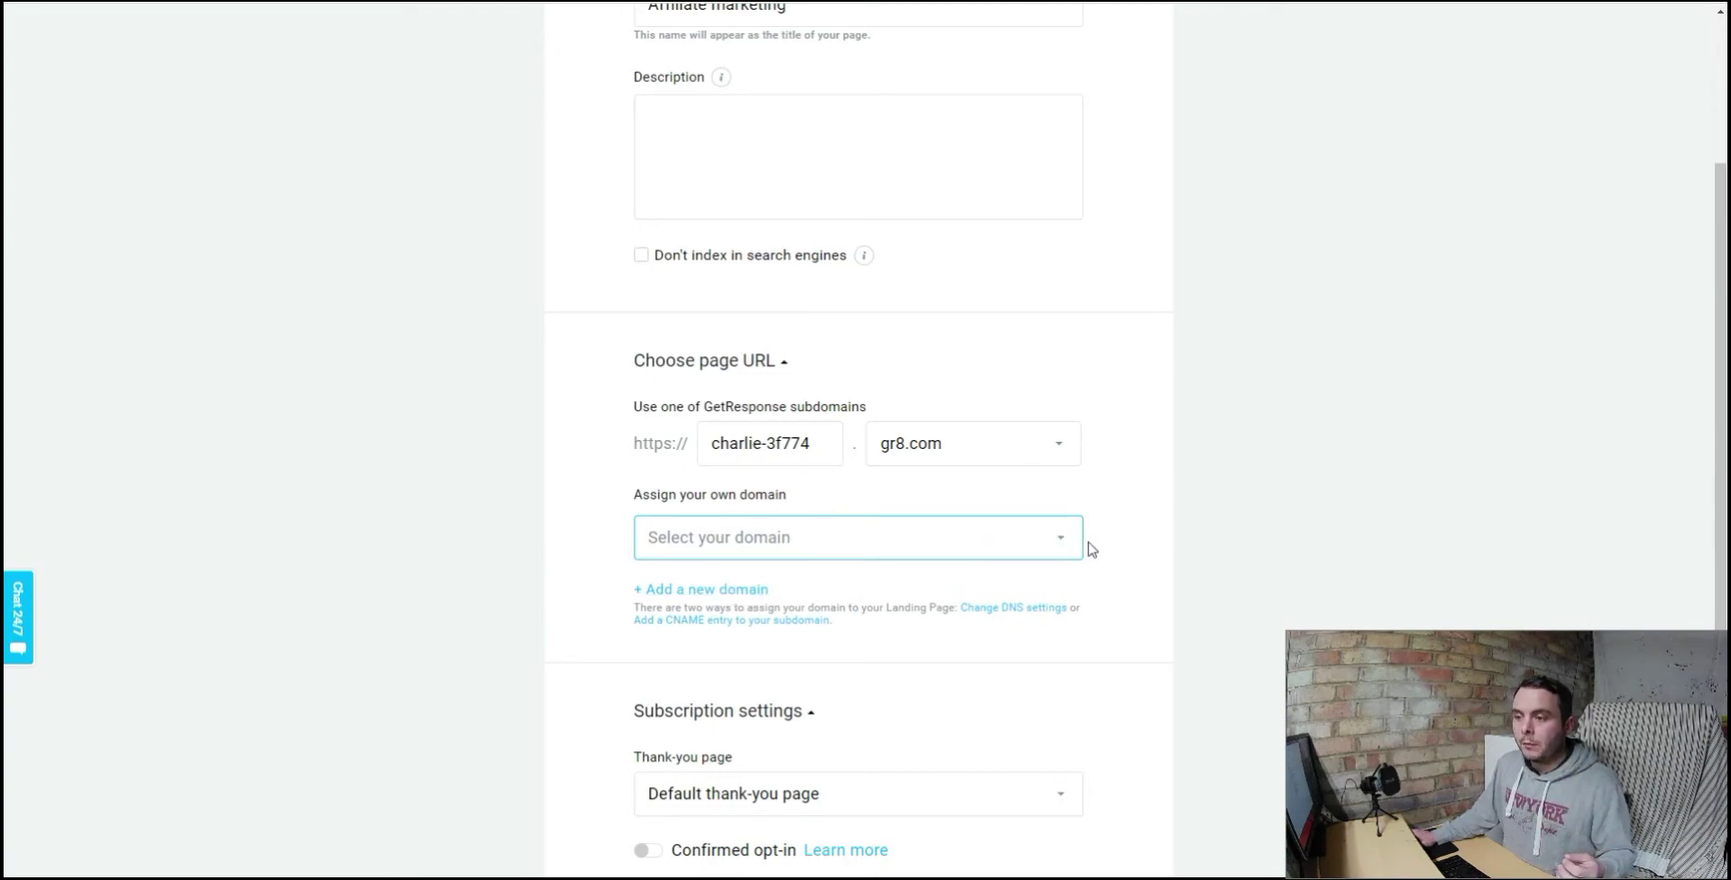
Step: Read the help article on adding a CNAME entry to a subdomain and view the CNAME record form in SiteGround's DNS Zone Editor
{"action": "left_click", "coordinate": [696, 624]}
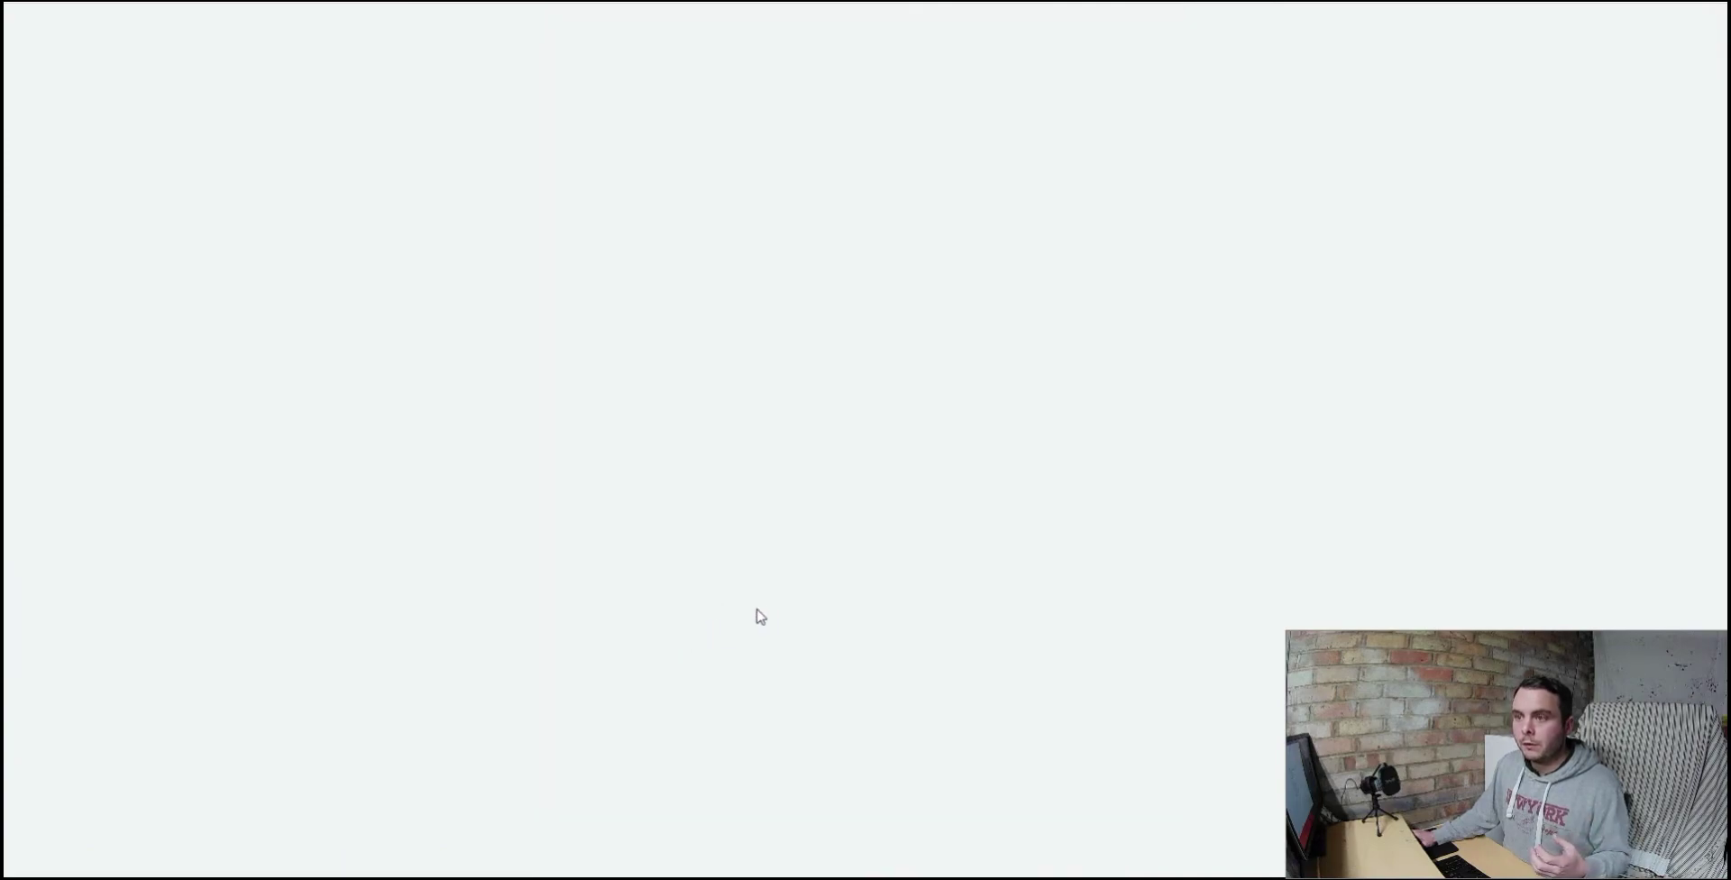
{"action": "scroll", "coordinate": [995, 476], "scroll_direction": "down", "scroll_amount": 8}
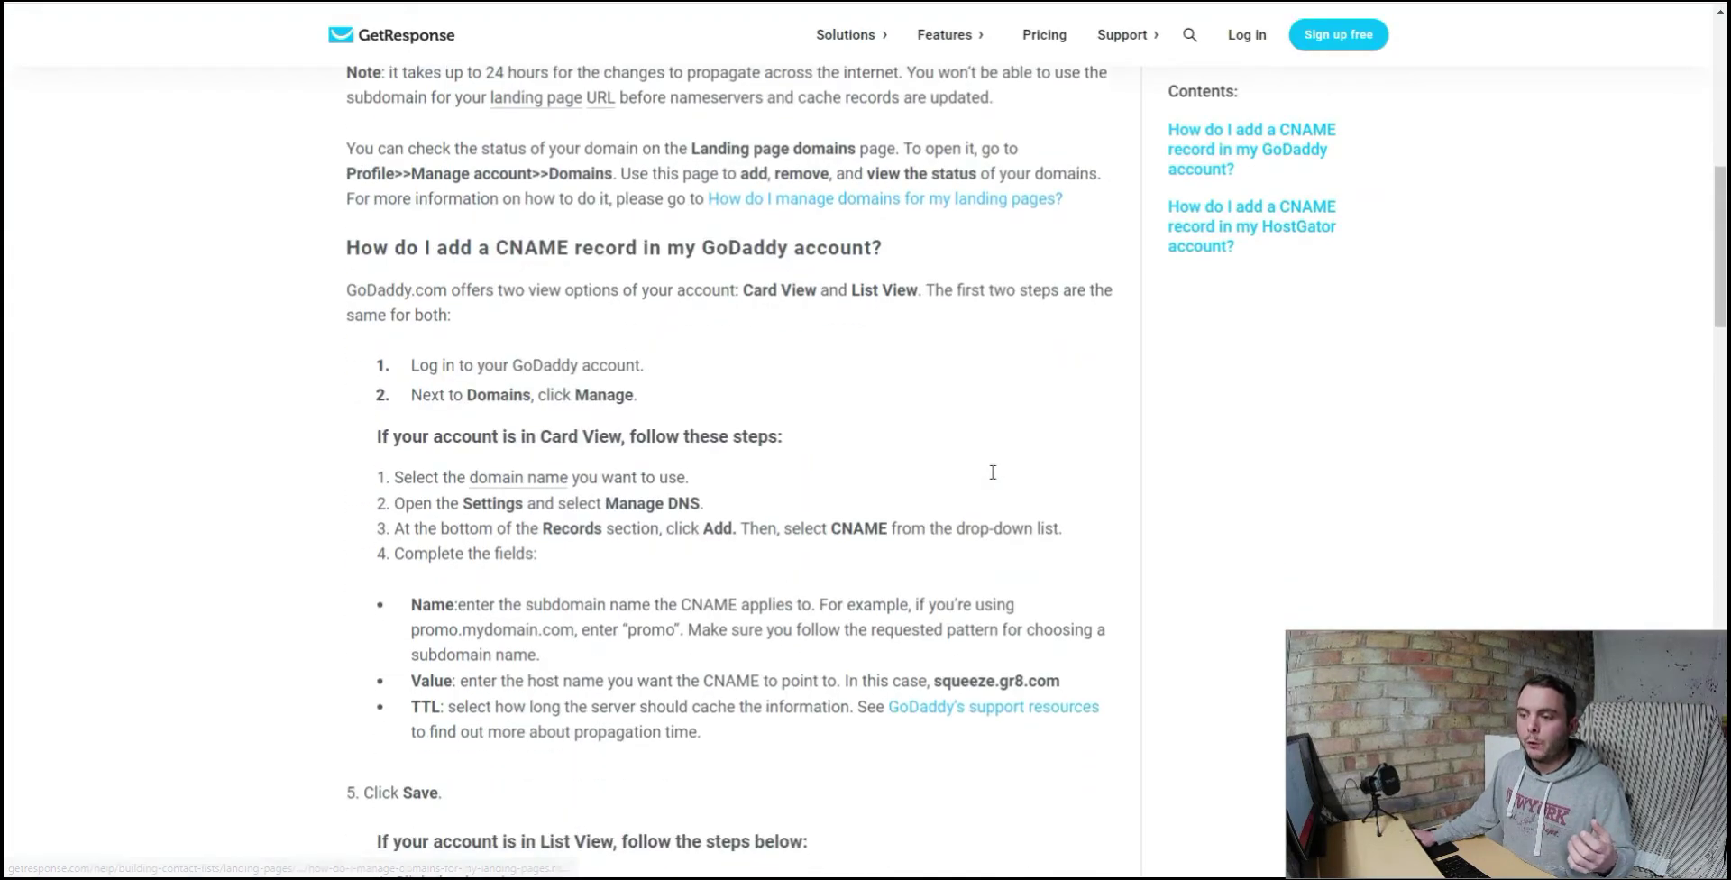
{"action": "scroll", "coordinate": [867, 655], "scroll_direction": "up", "scroll_amount": 5}
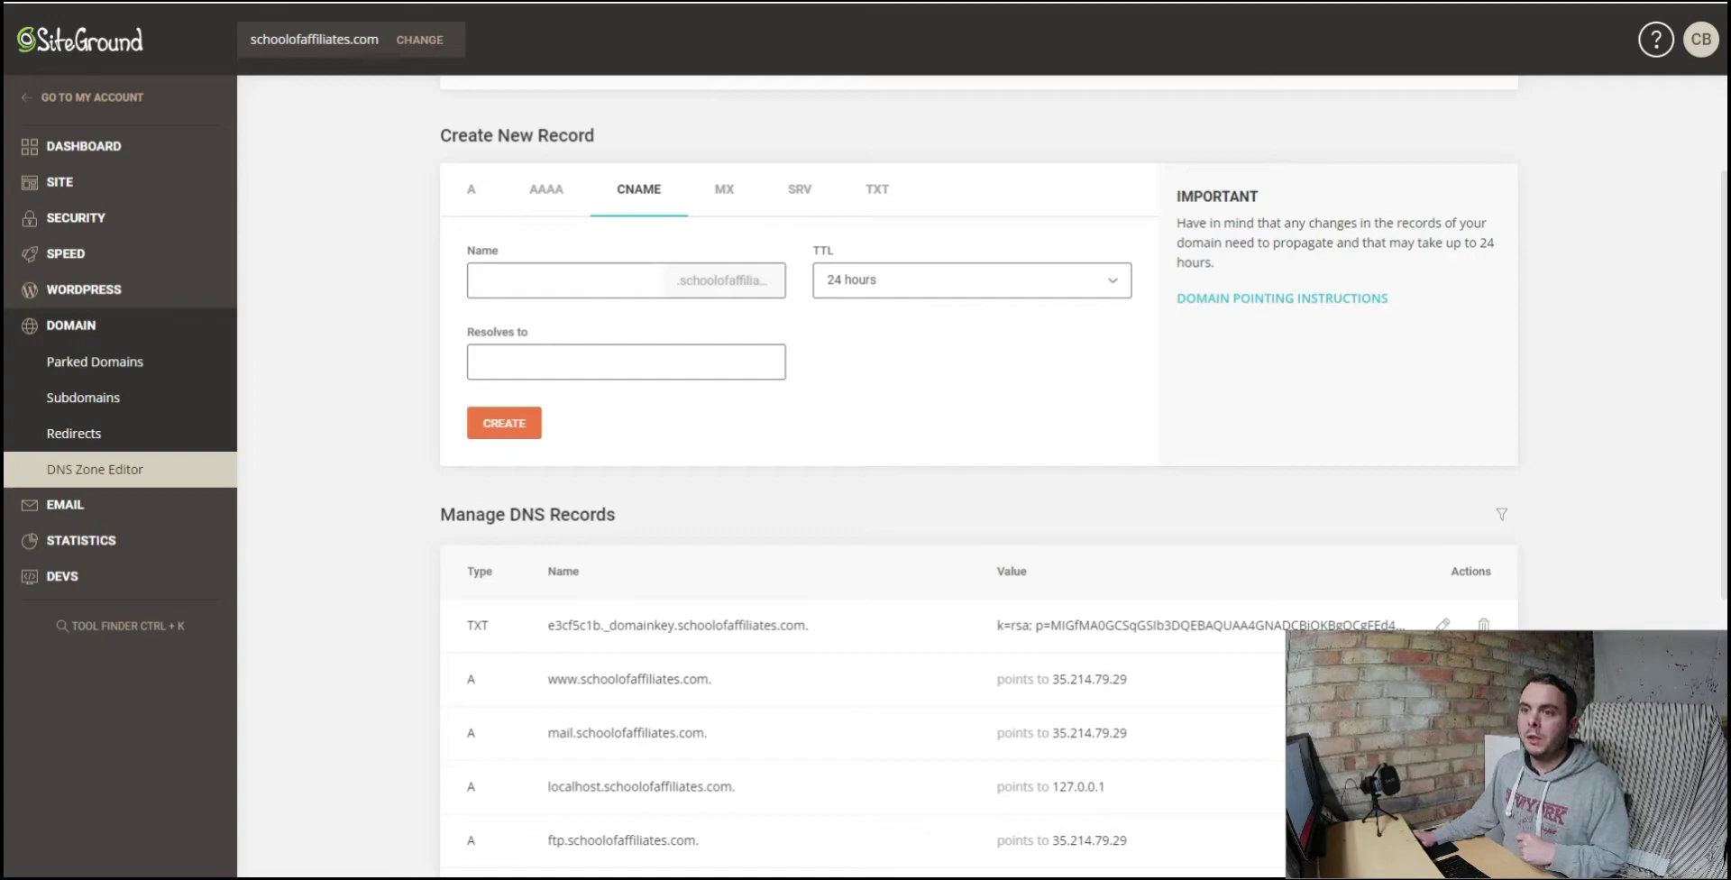
{"action": "left_click", "coordinate": [618, 1]}
{"action": "scroll", "coordinate": [865, 436], "scroll_direction": "down", "scroll_amount": 1}
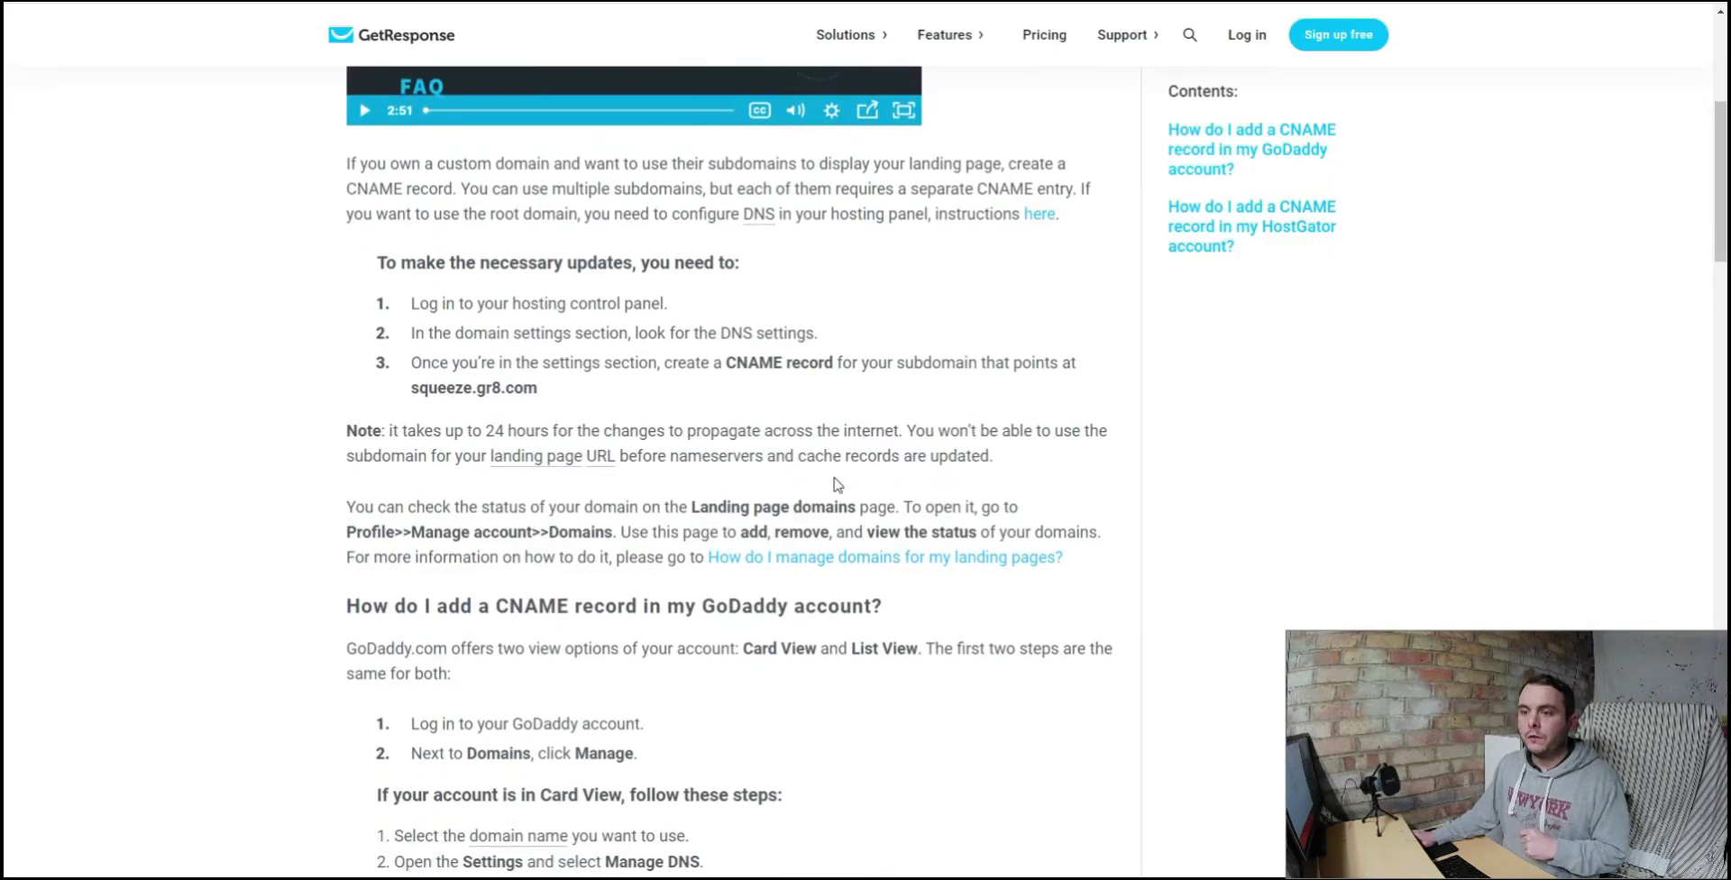
{"action": "scroll", "coordinate": [790, 421], "scroll_direction": "up", "scroll_amount": 5}
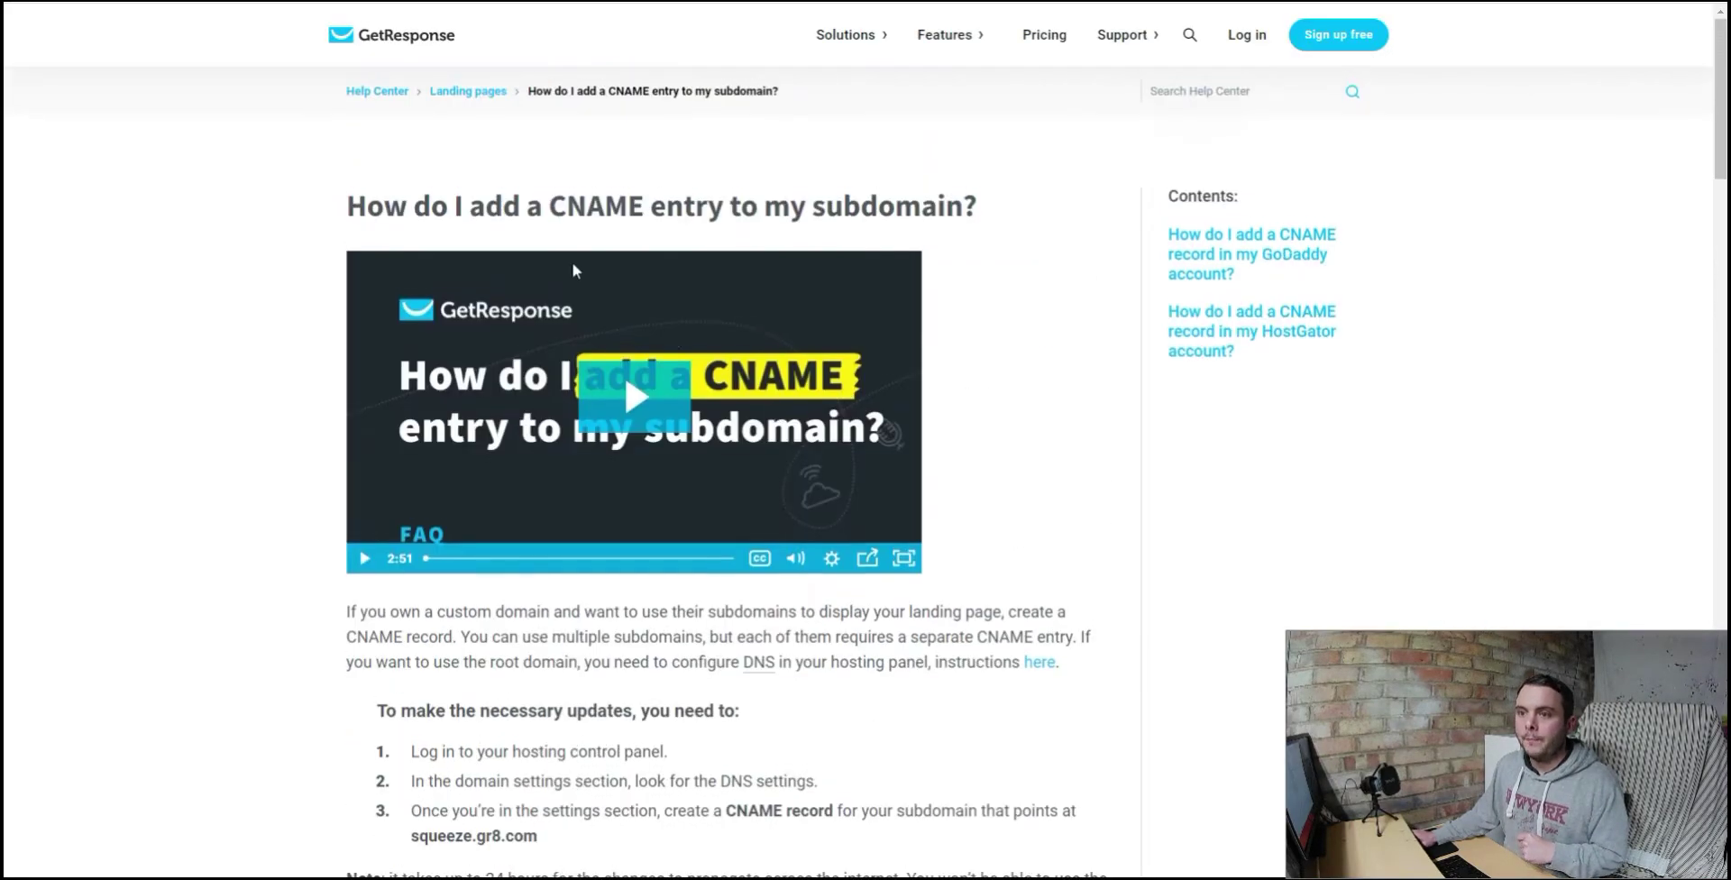
{"action": "left_click", "coordinate": [352, 12]}
Step: Check the thank-you page and chat window options, keep the default thank-you page, and publish the signup page
{"action": "scroll", "coordinate": [1055, 530], "scroll_direction": "down", "scroll_amount": 3}
{"action": "left_click", "coordinate": [1057, 529]}
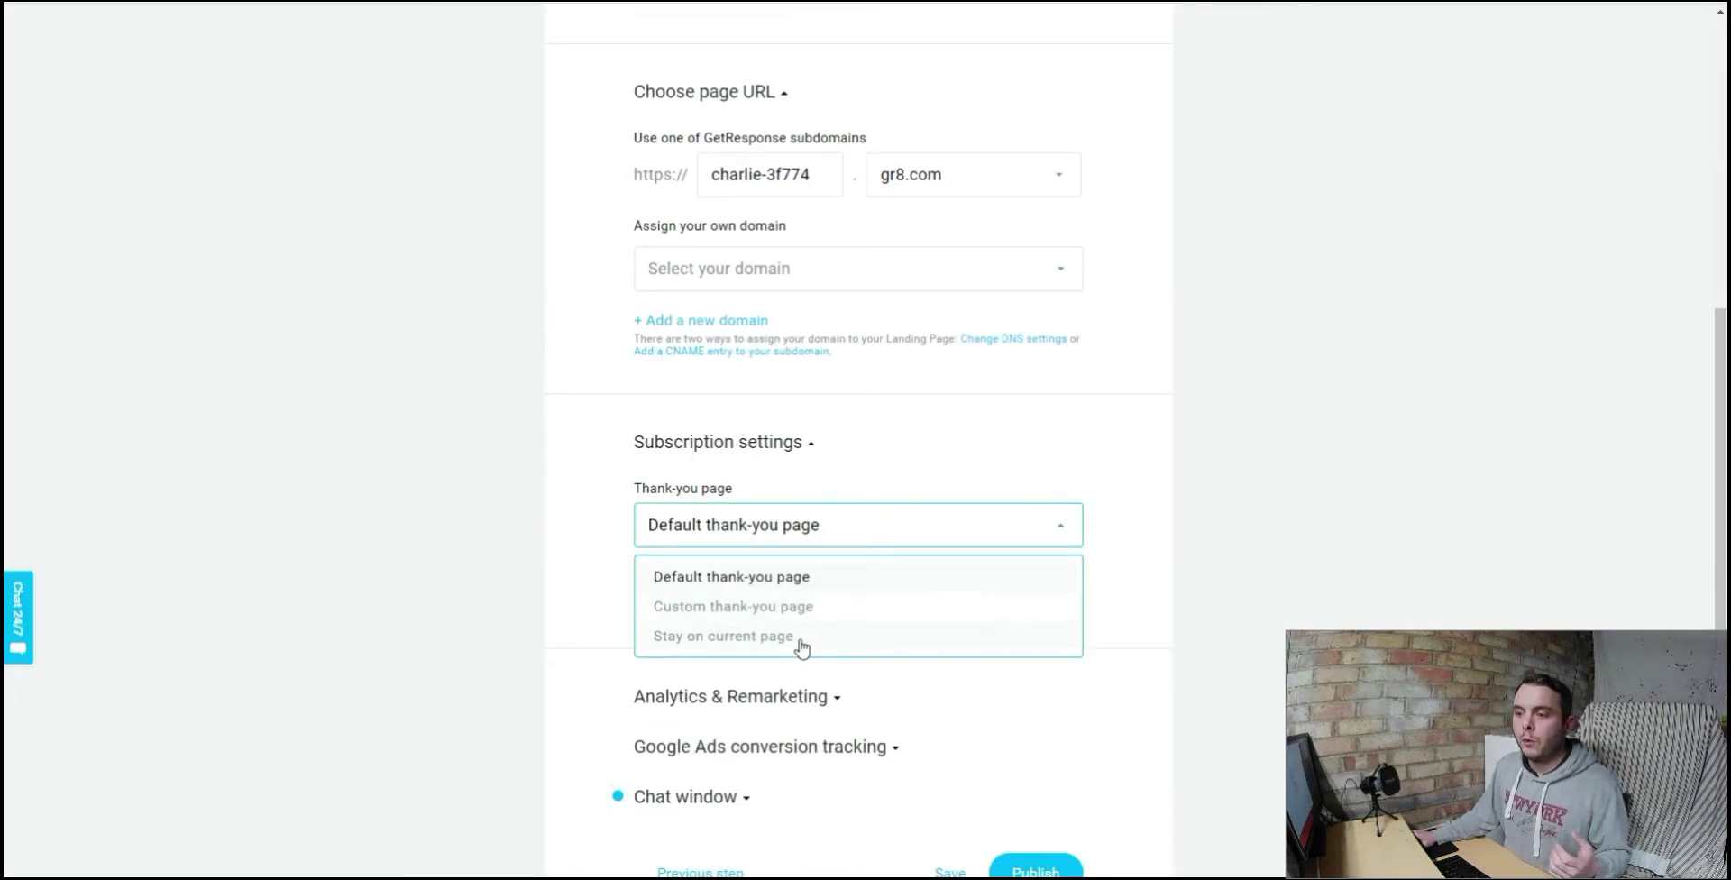
{"action": "left_click", "coordinate": [1053, 464]}
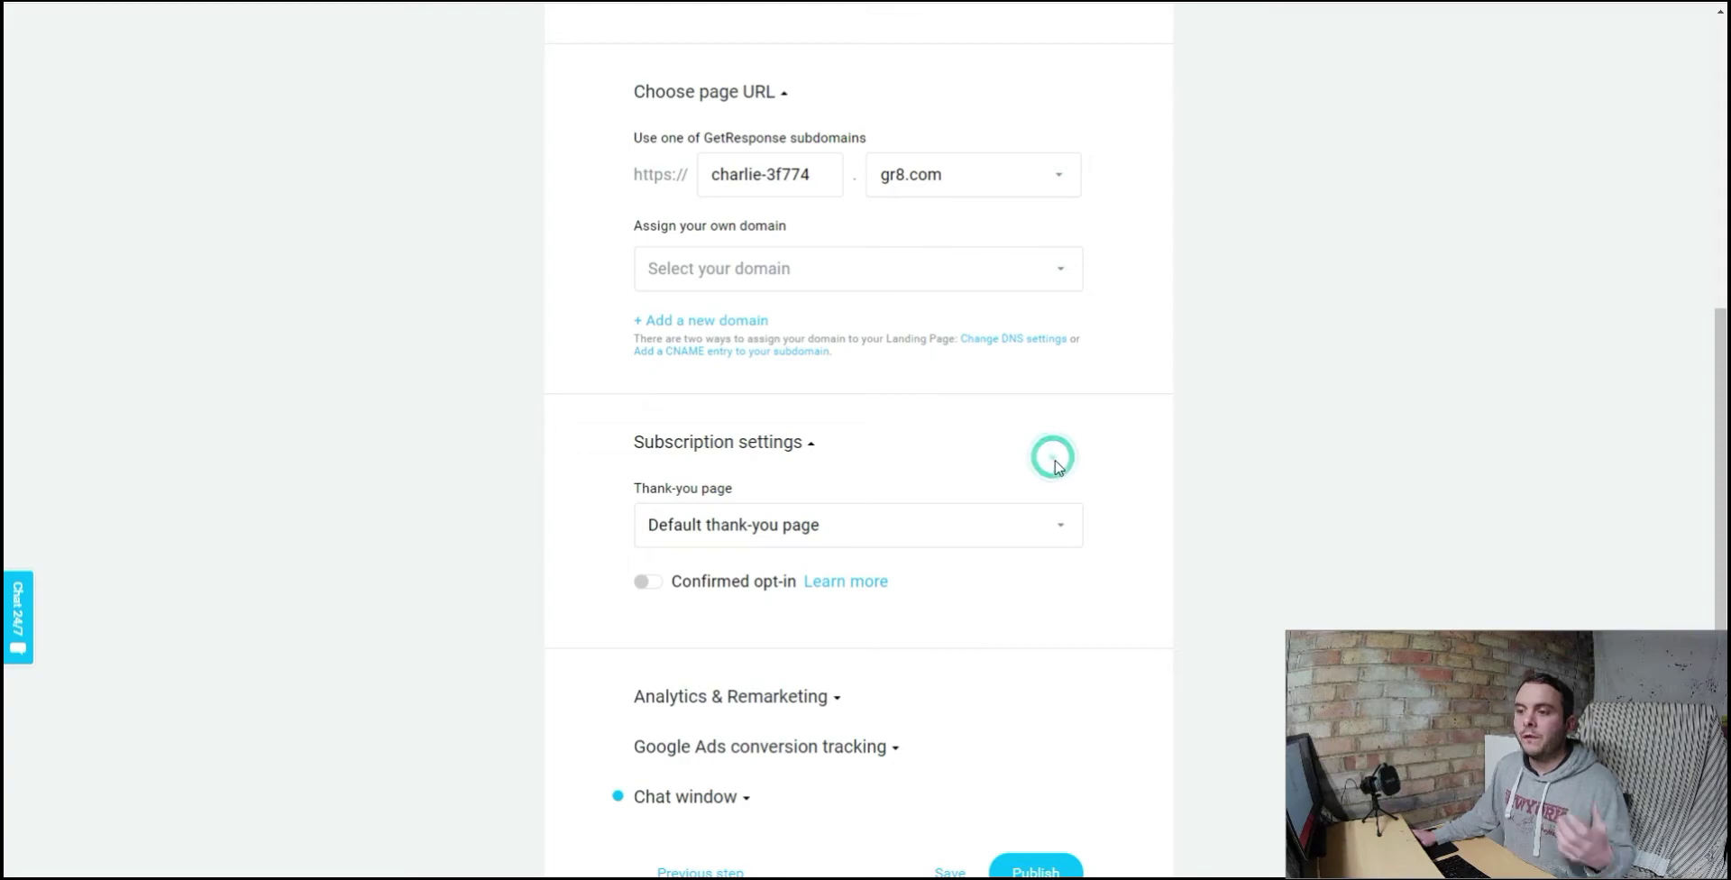
{"action": "scroll", "coordinate": [1064, 467], "scroll_direction": "down", "scroll_amount": 2}
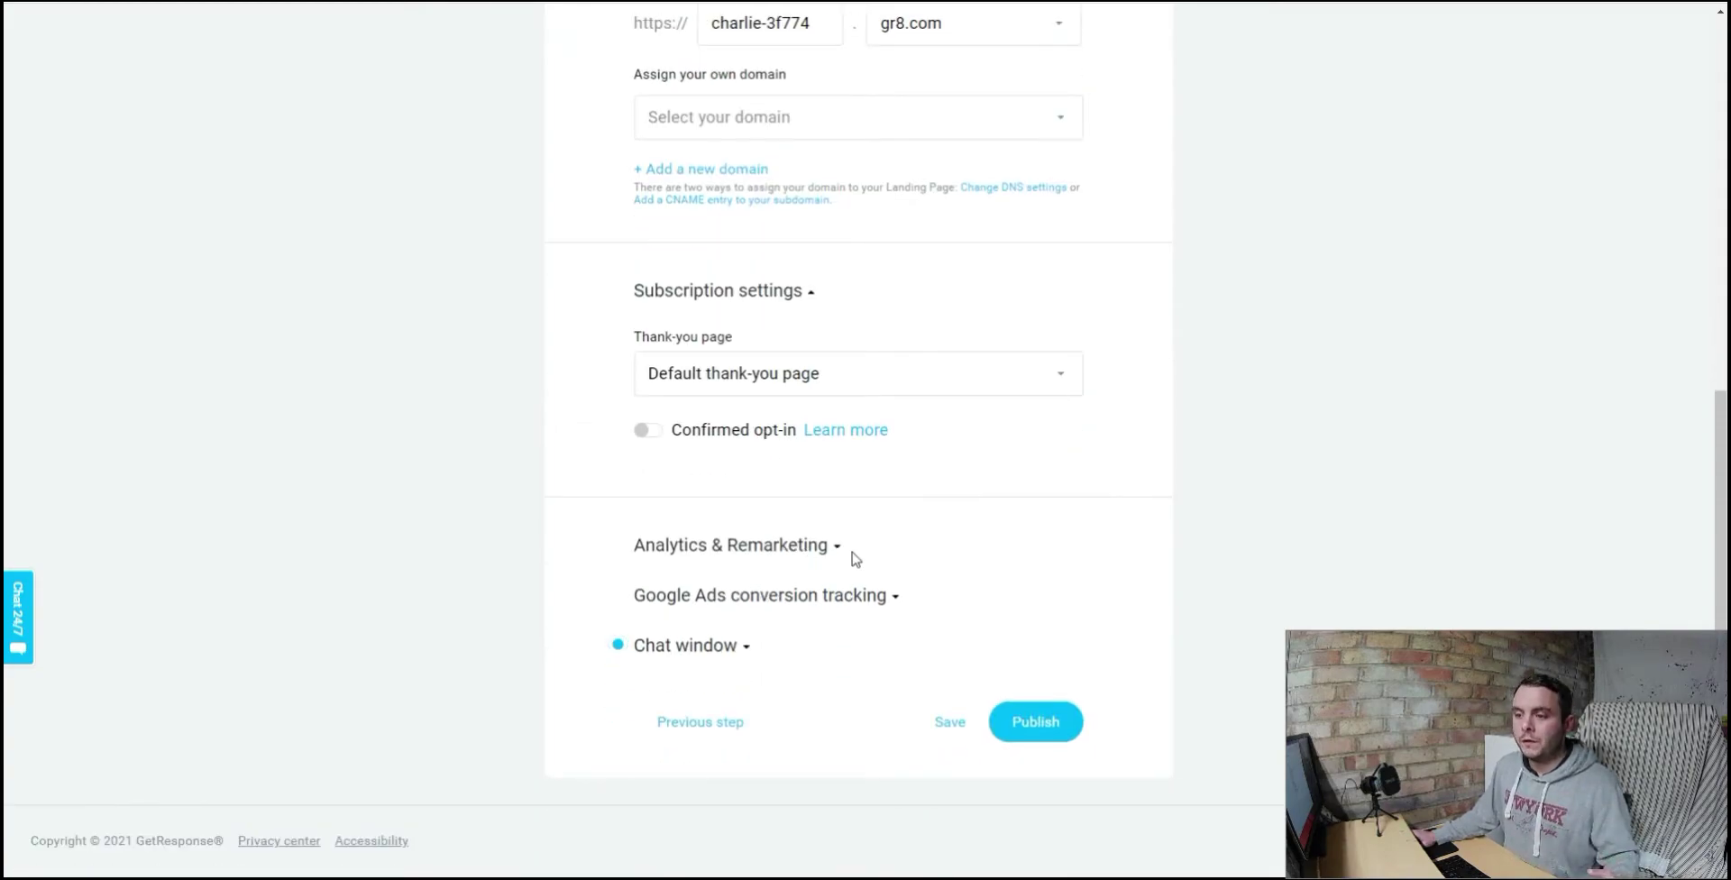
{"action": "left_click", "coordinate": [731, 657]}
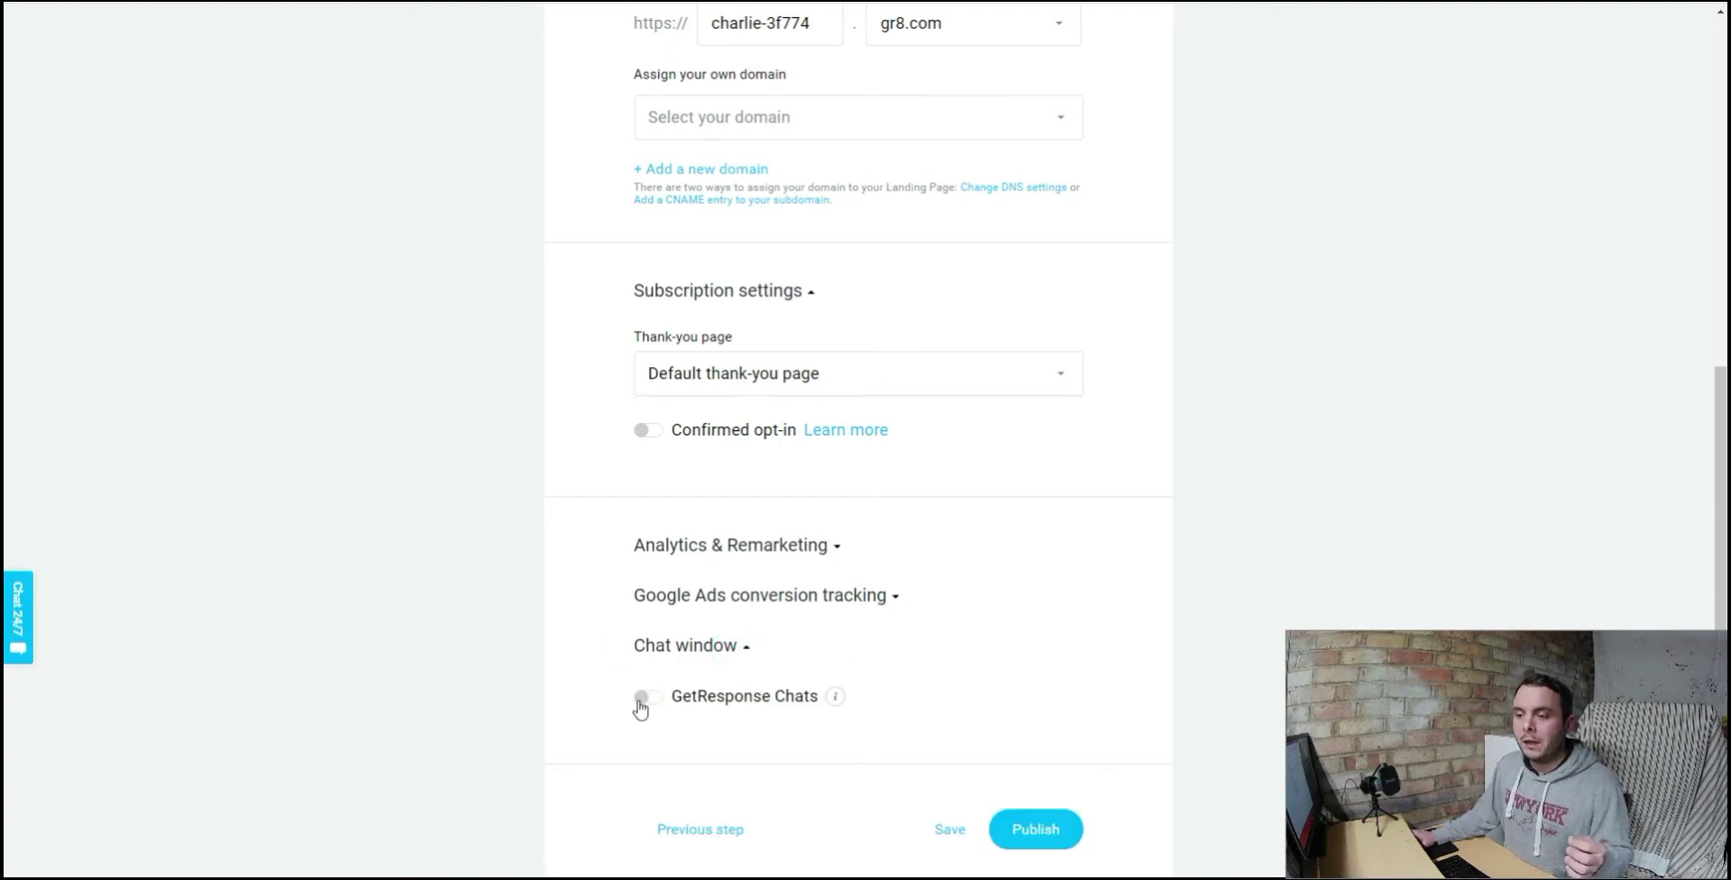
{"action": "left_click", "coordinate": [741, 649]}
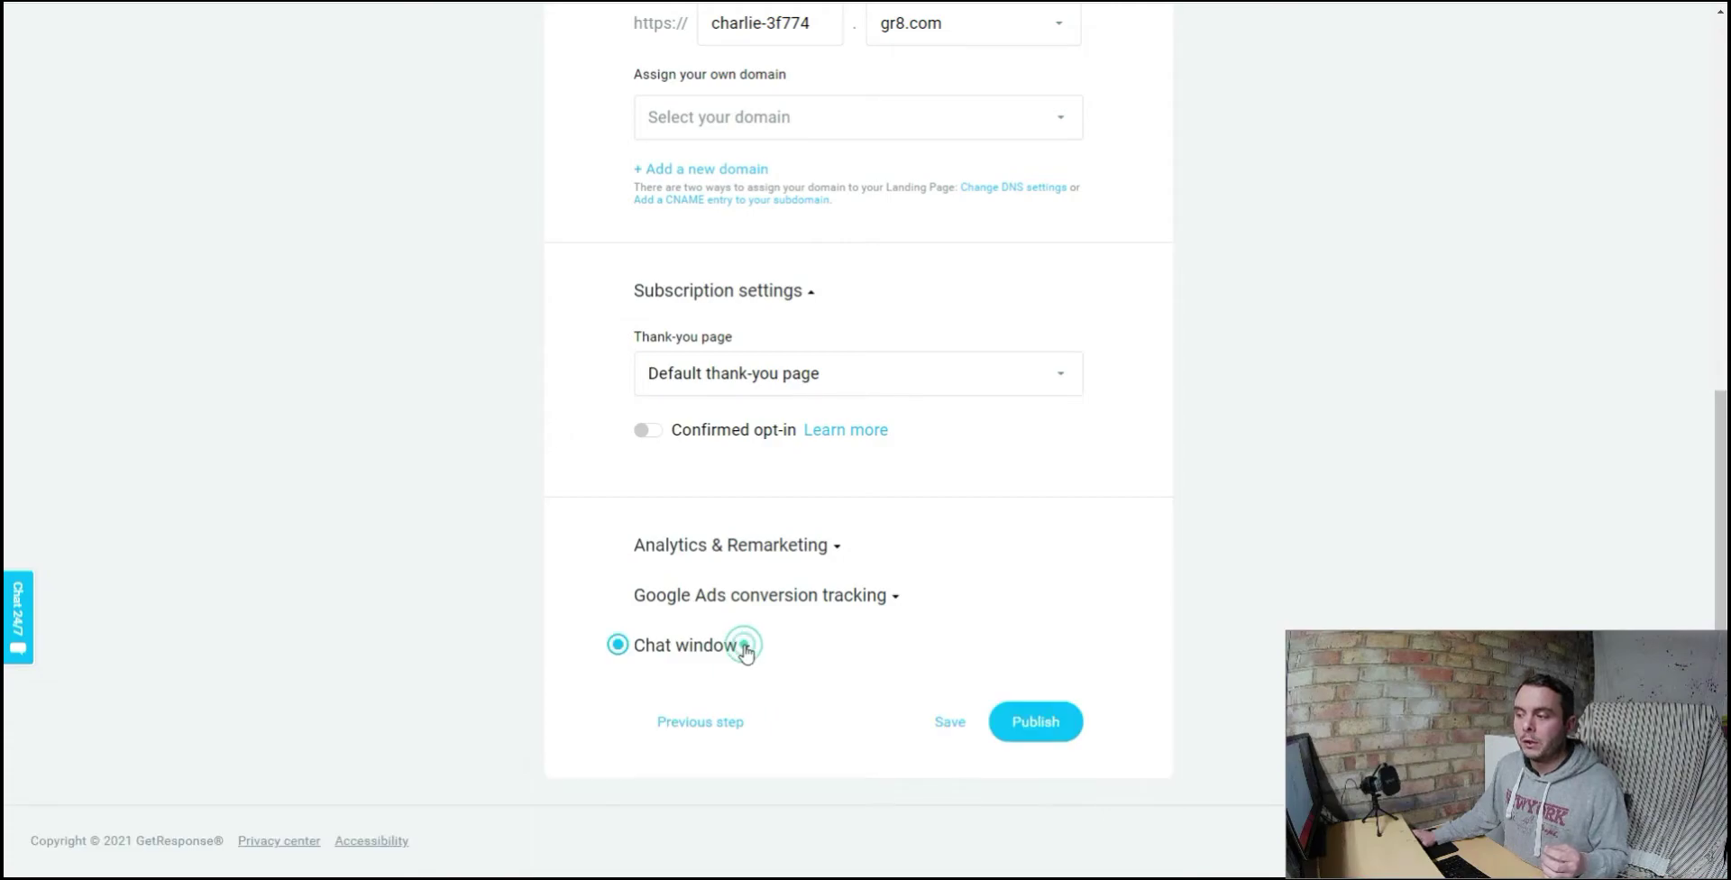
{"action": "left_click", "coordinate": [1041, 731]}
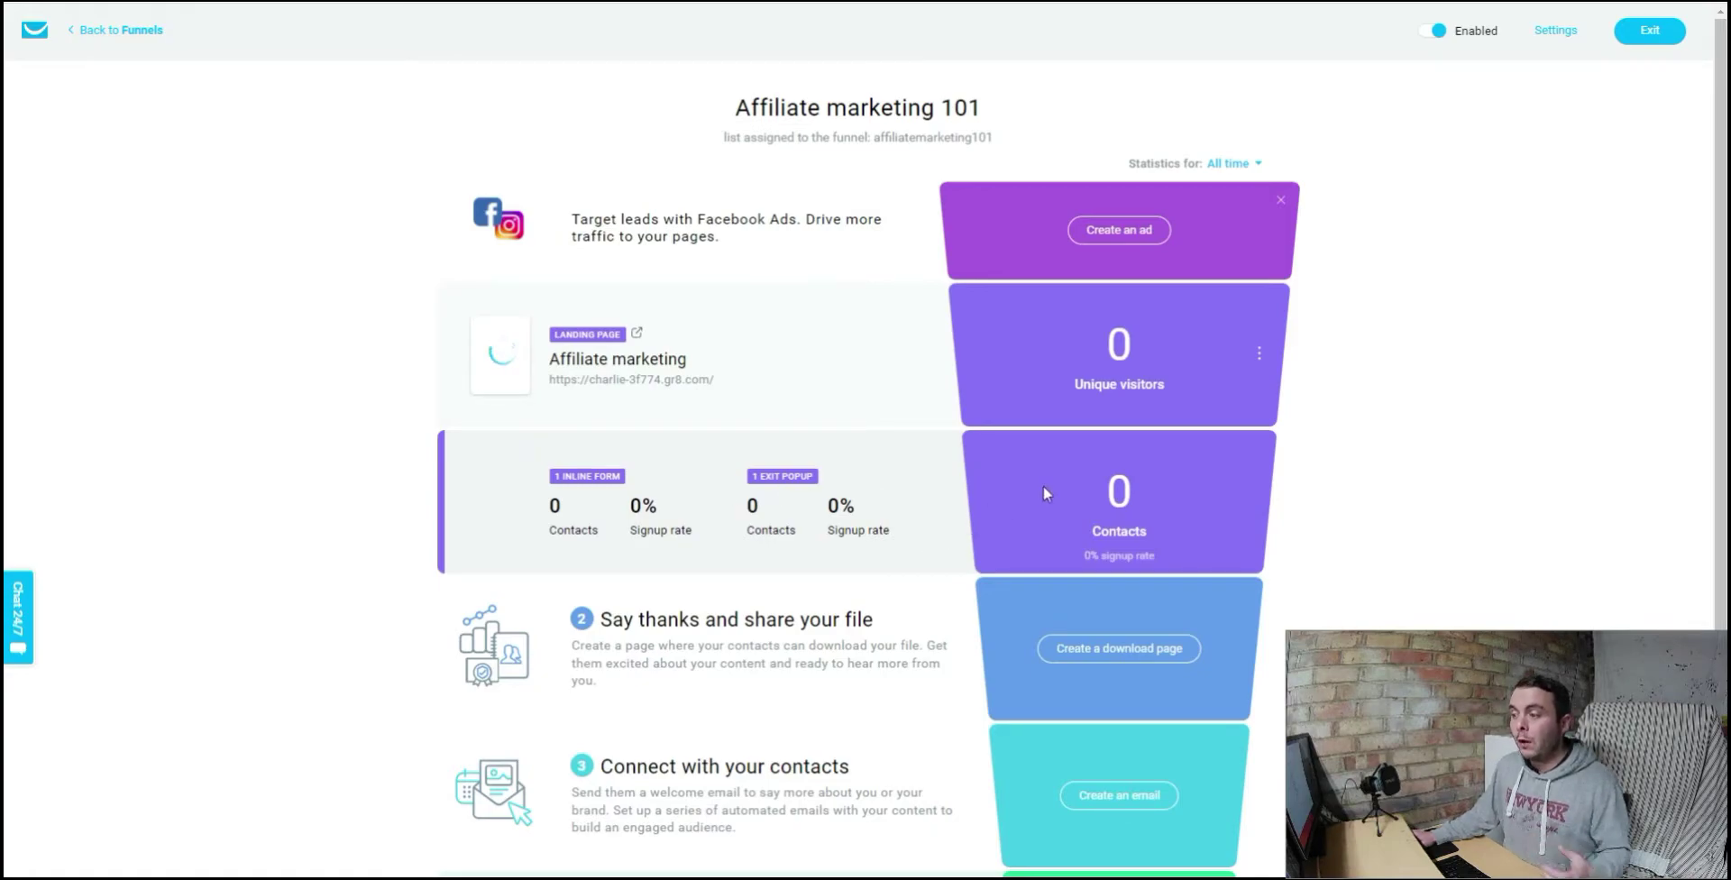
Step: Create the funnel's download page from the Marketing management template, naming it Download page
{"action": "scroll", "coordinate": [893, 511], "scroll_direction": "down", "scroll_amount": 1}
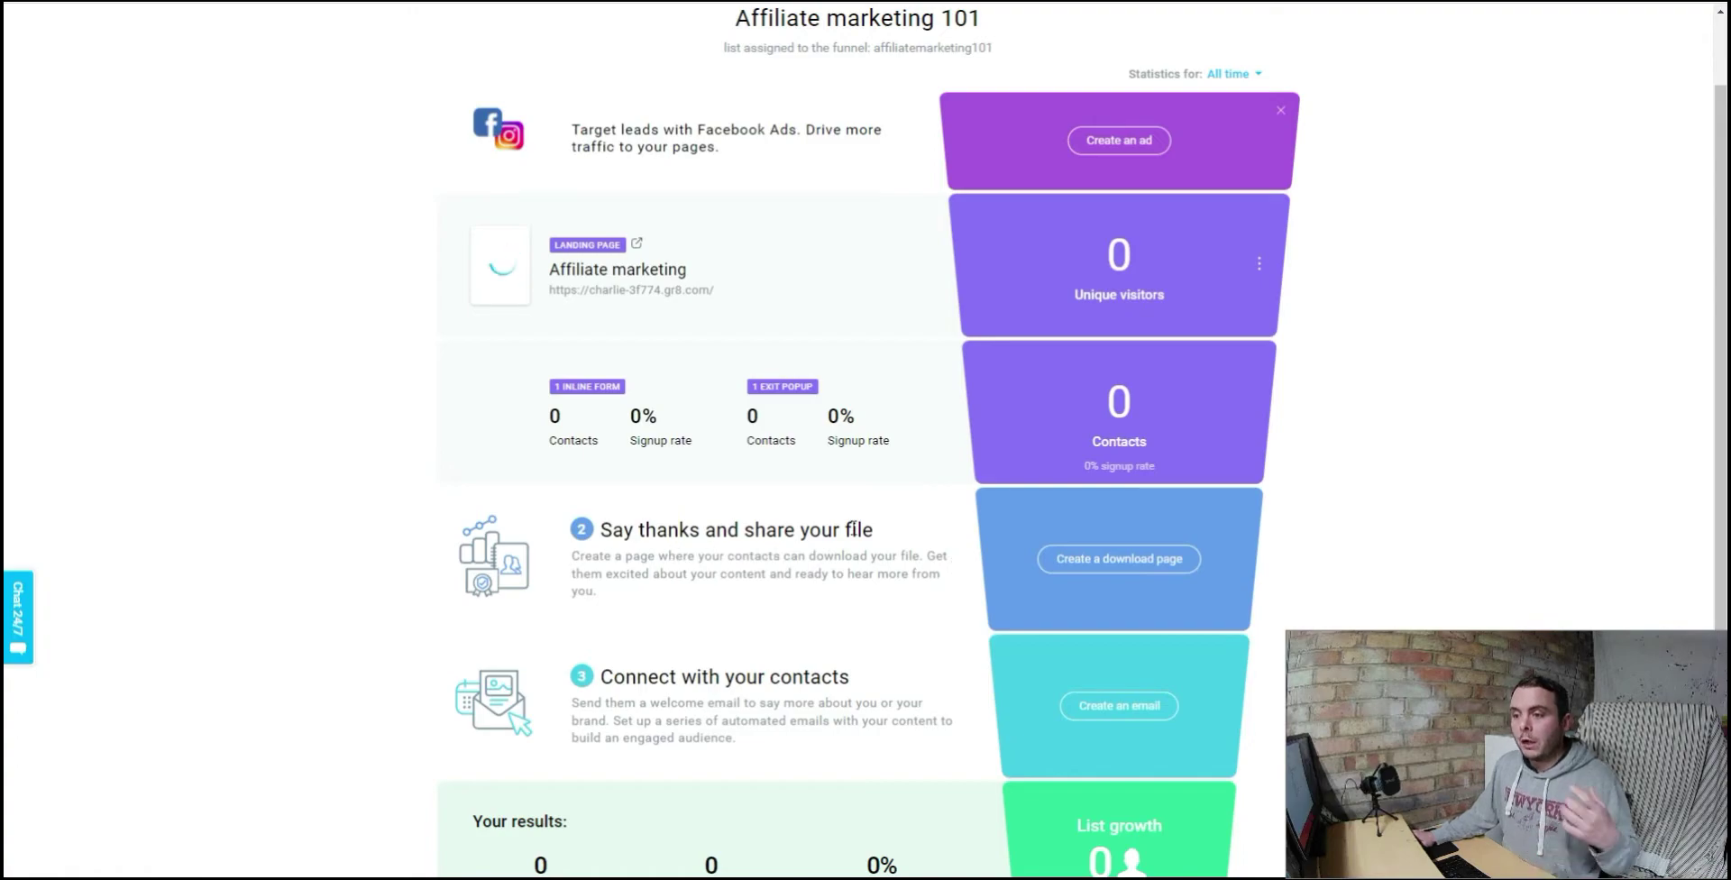
{"action": "left_click", "coordinate": [1104, 559]}
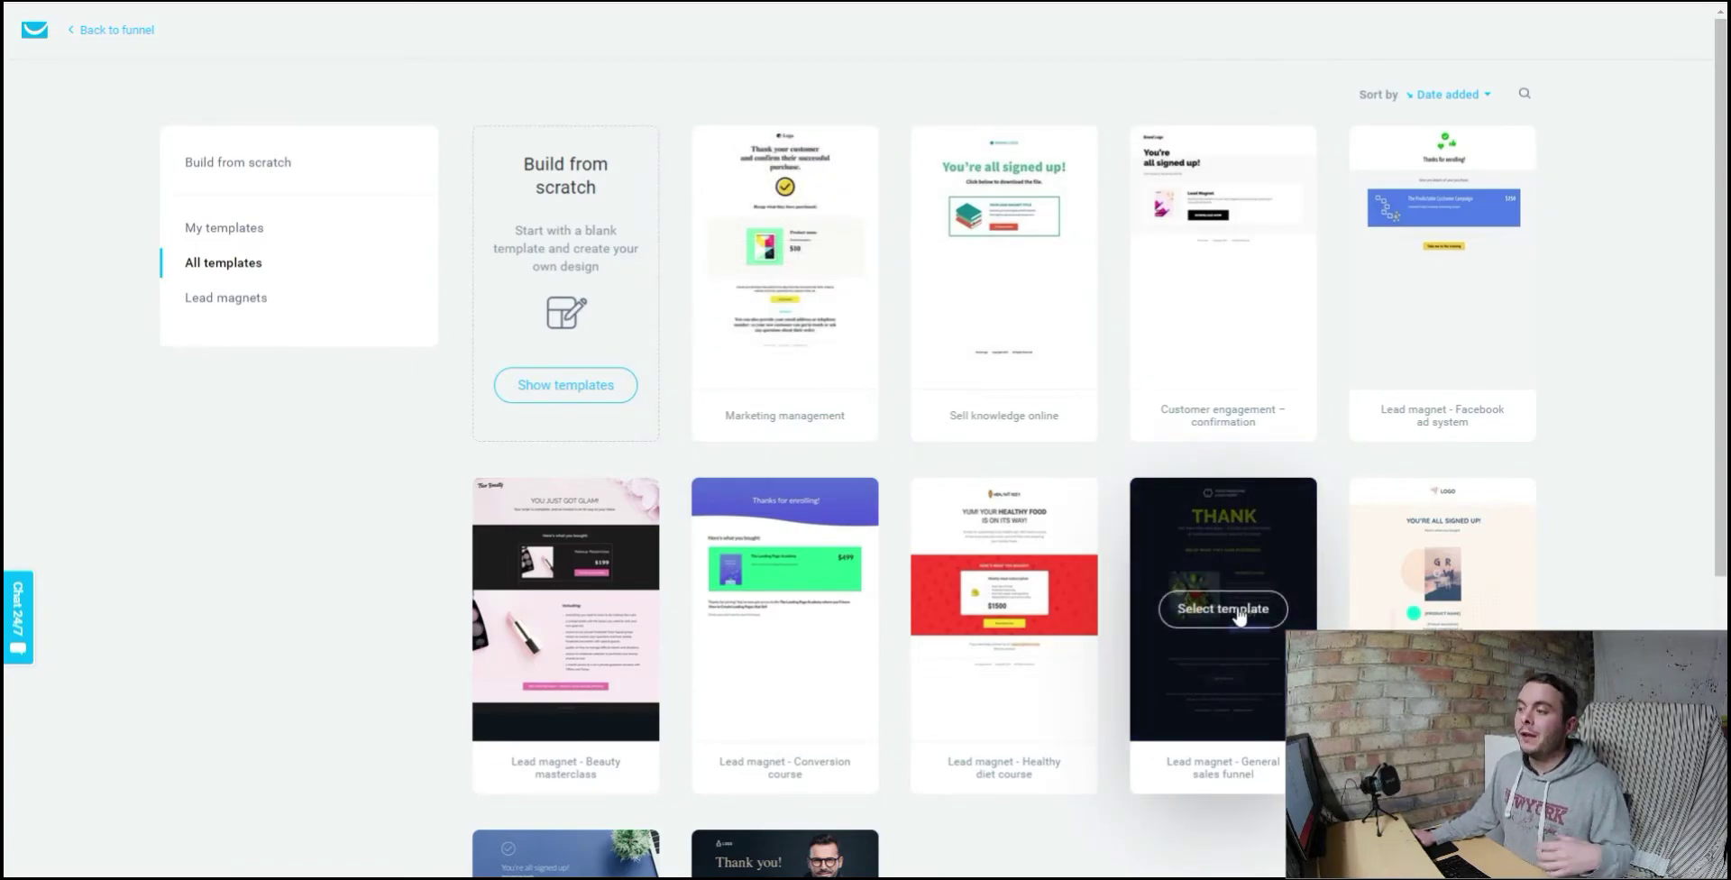
{"action": "left_click", "coordinate": [775, 256]}
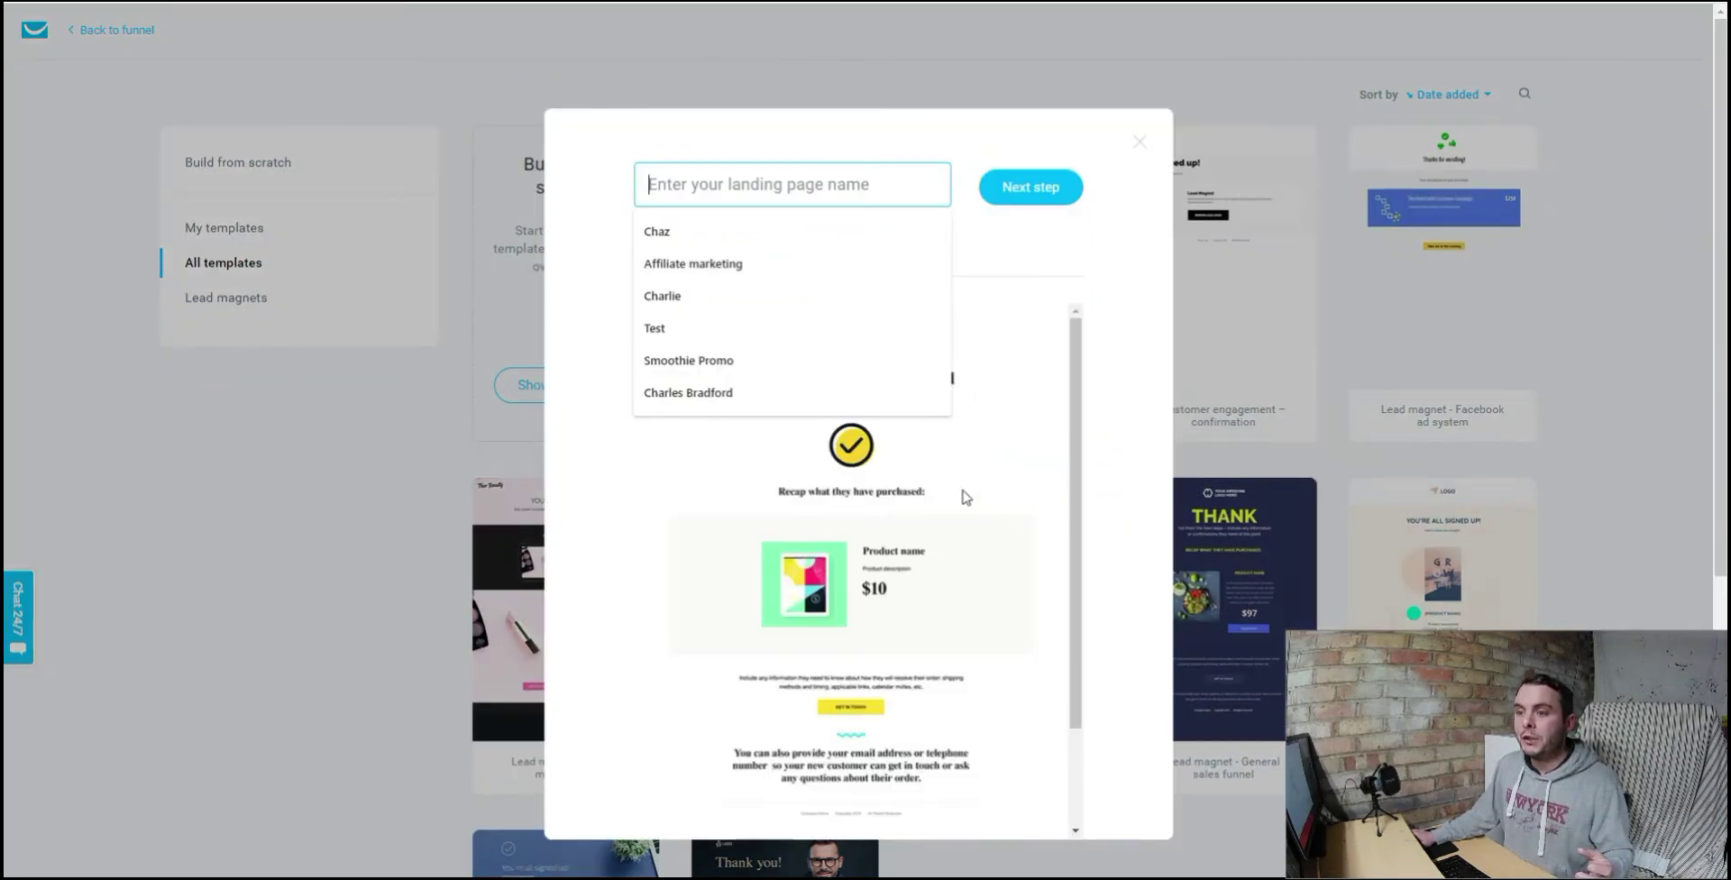
{"action": "left_click", "coordinate": [1018, 186]}
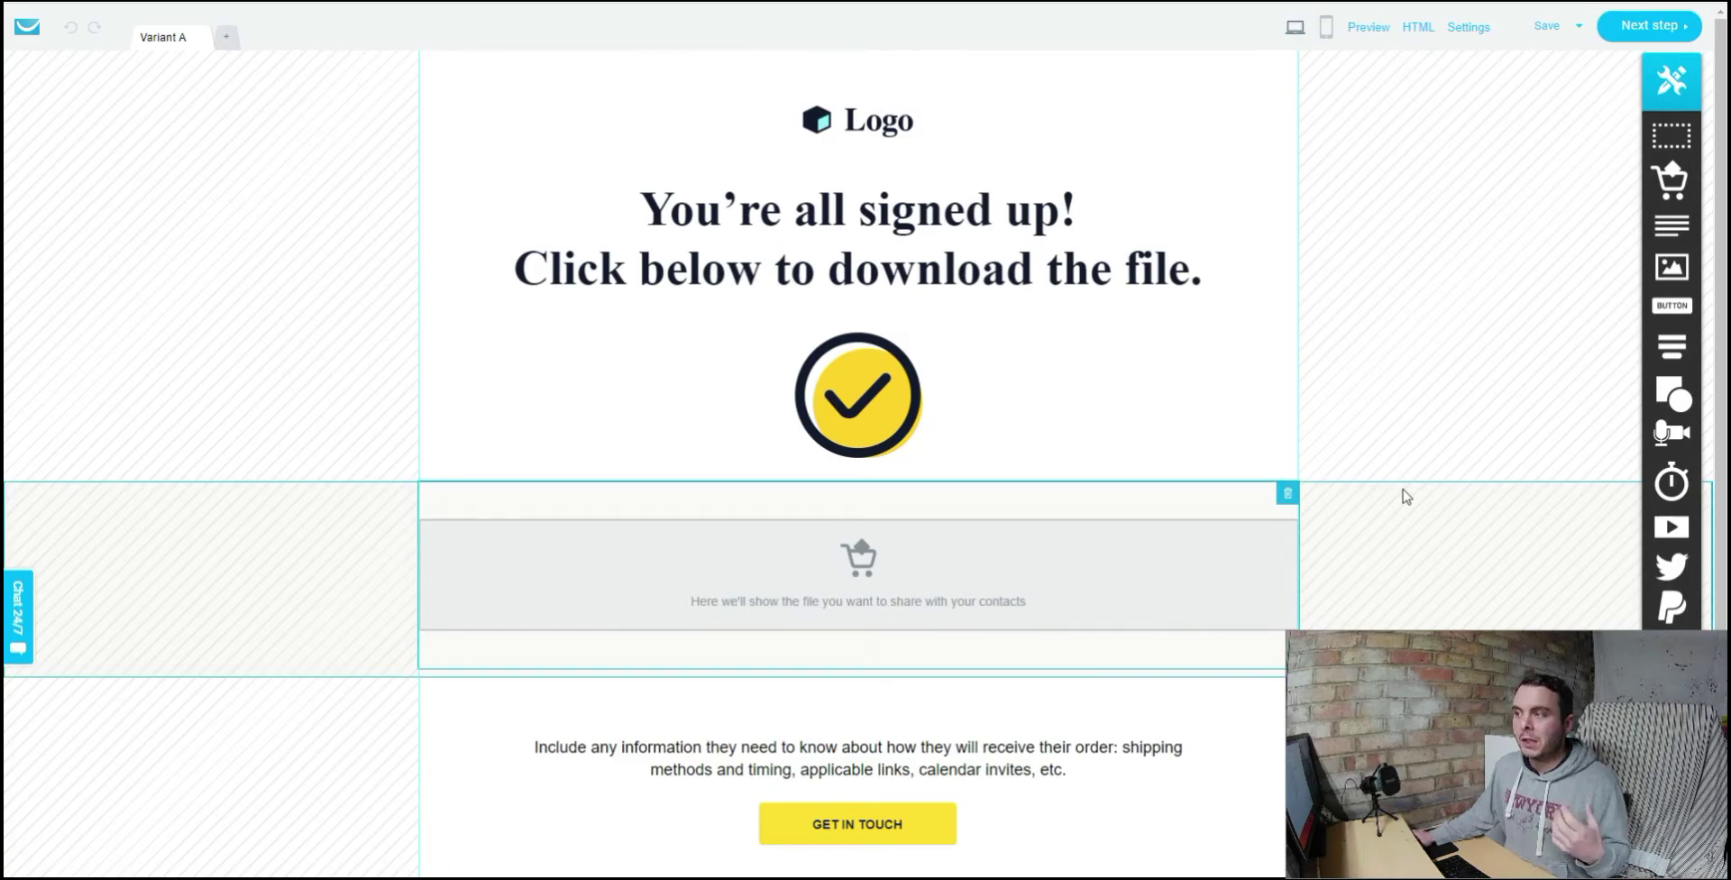
Step: Look over the download page's file placeholder and contact section, and create its mobile version
{"action": "scroll", "coordinate": [1402, 494], "scroll_direction": "down", "scroll_amount": 3}
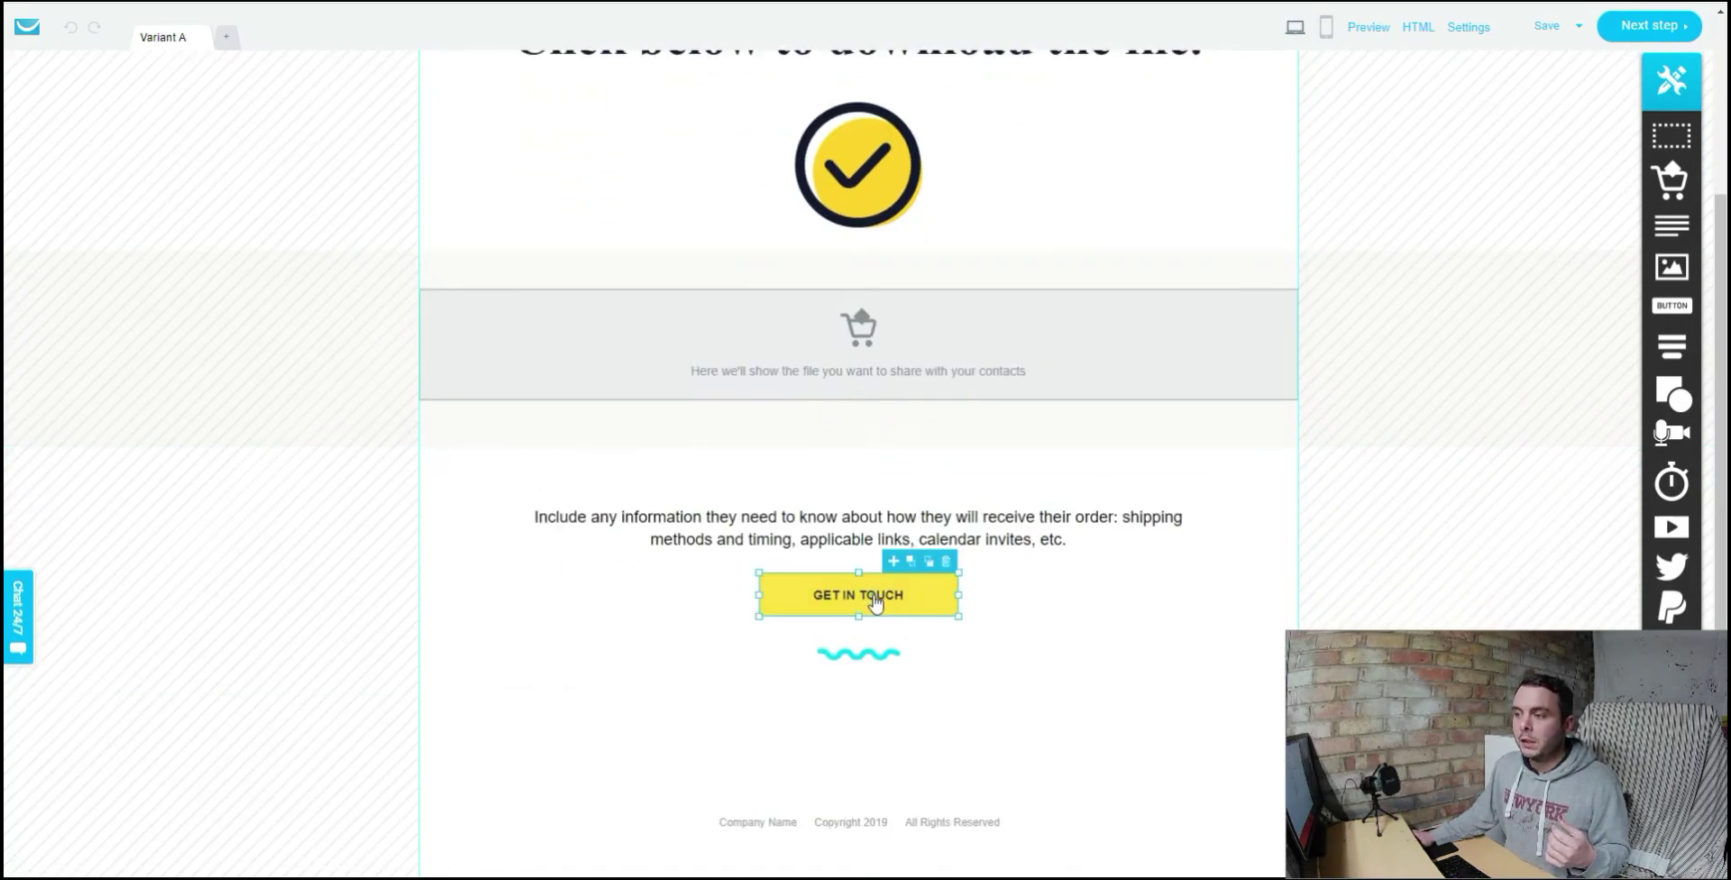
{"action": "left_click", "coordinate": [1341, 393]}
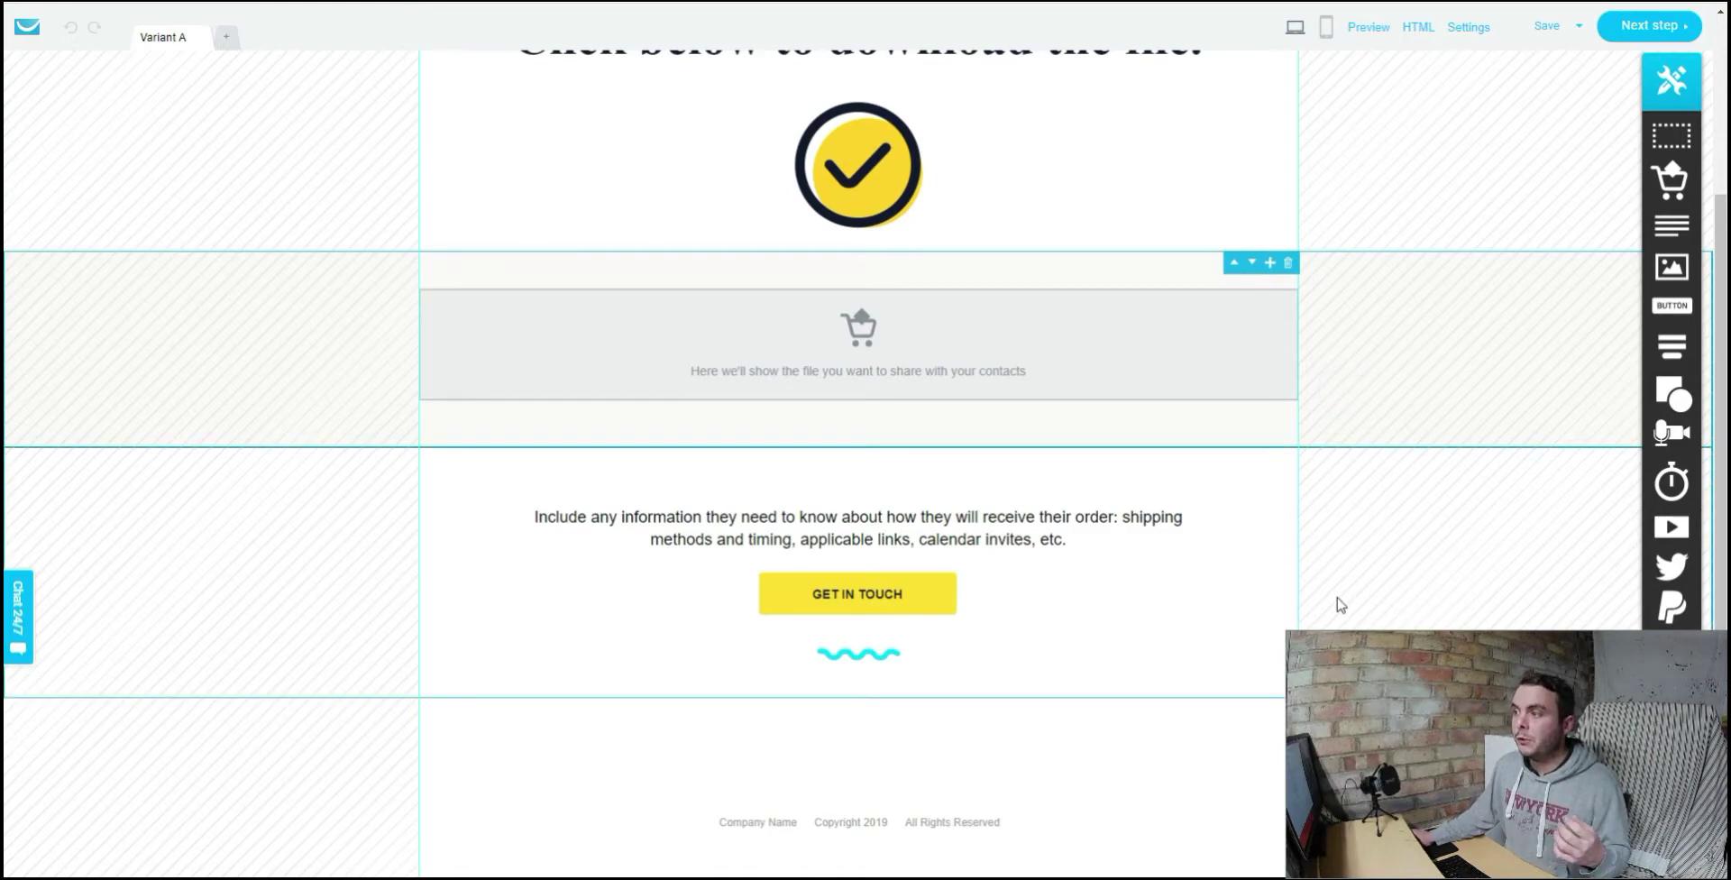
{"action": "scroll", "coordinate": [1341, 601], "scroll_direction": "up", "scroll_amount": 3}
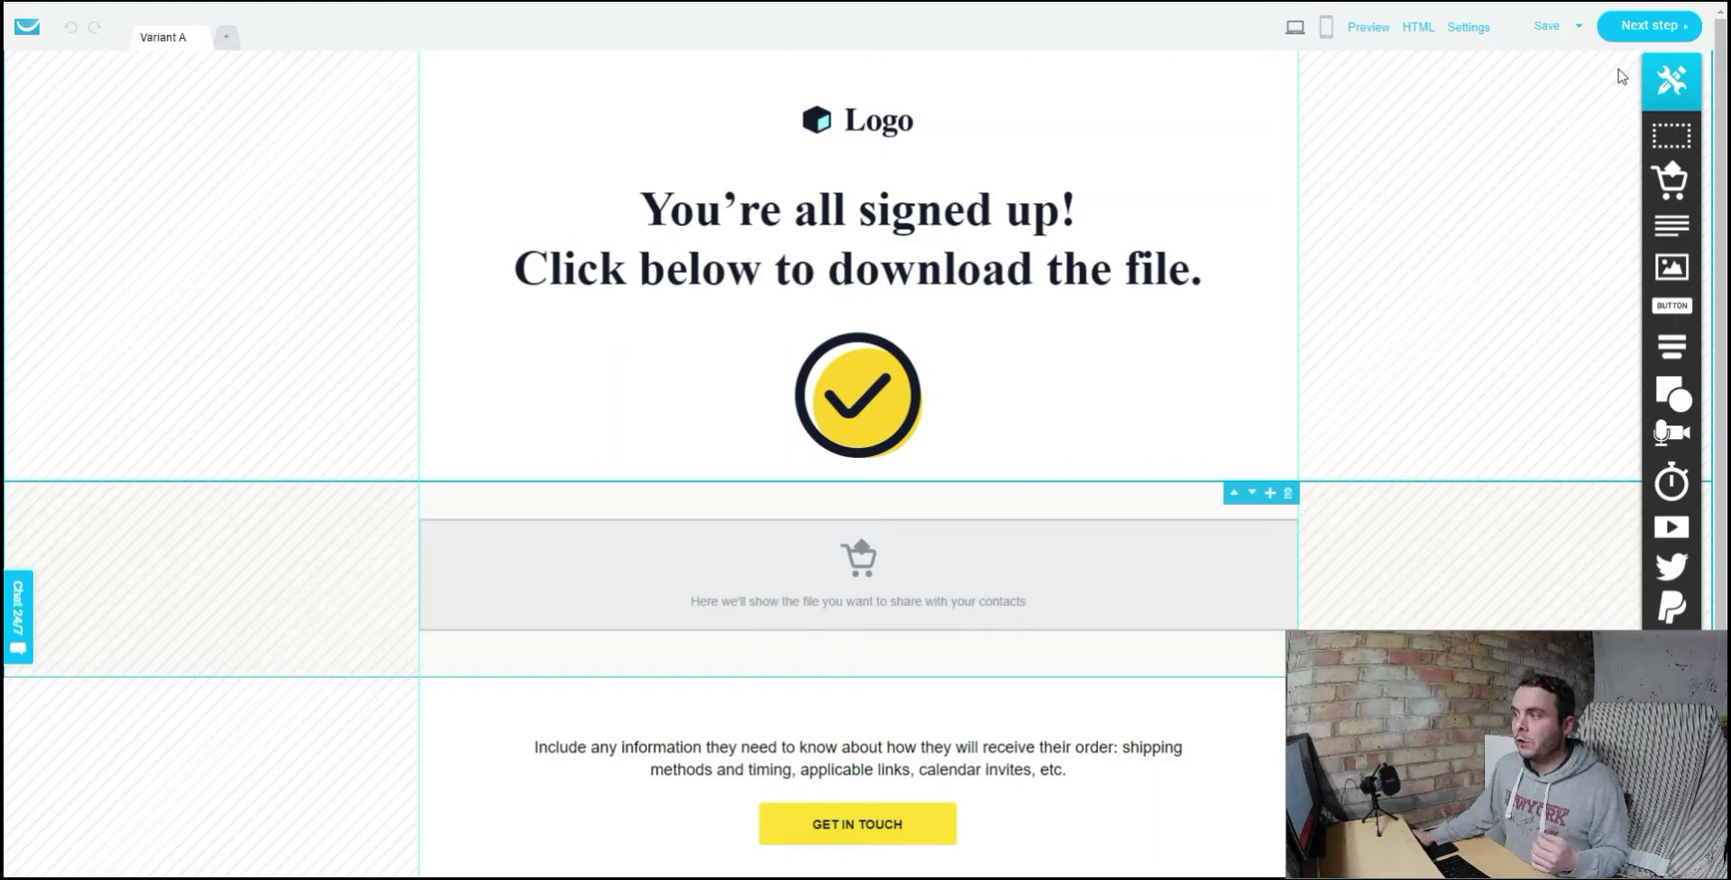
{"action": "left_click", "coordinate": [1324, 27]}
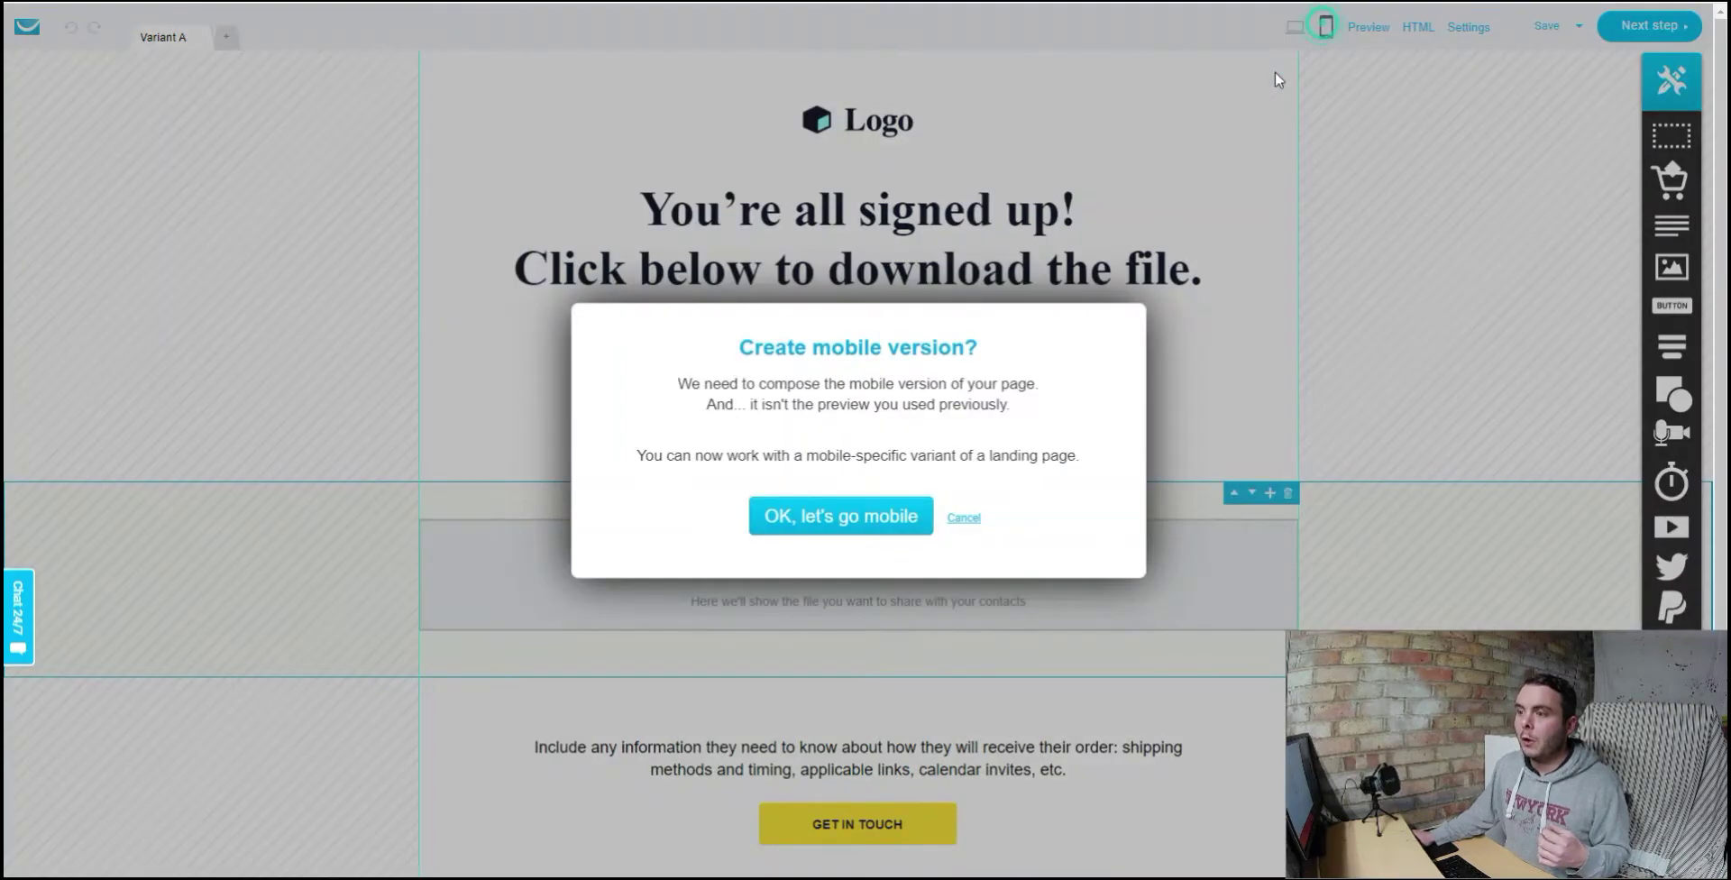
{"action": "left_click", "coordinate": [900, 510]}
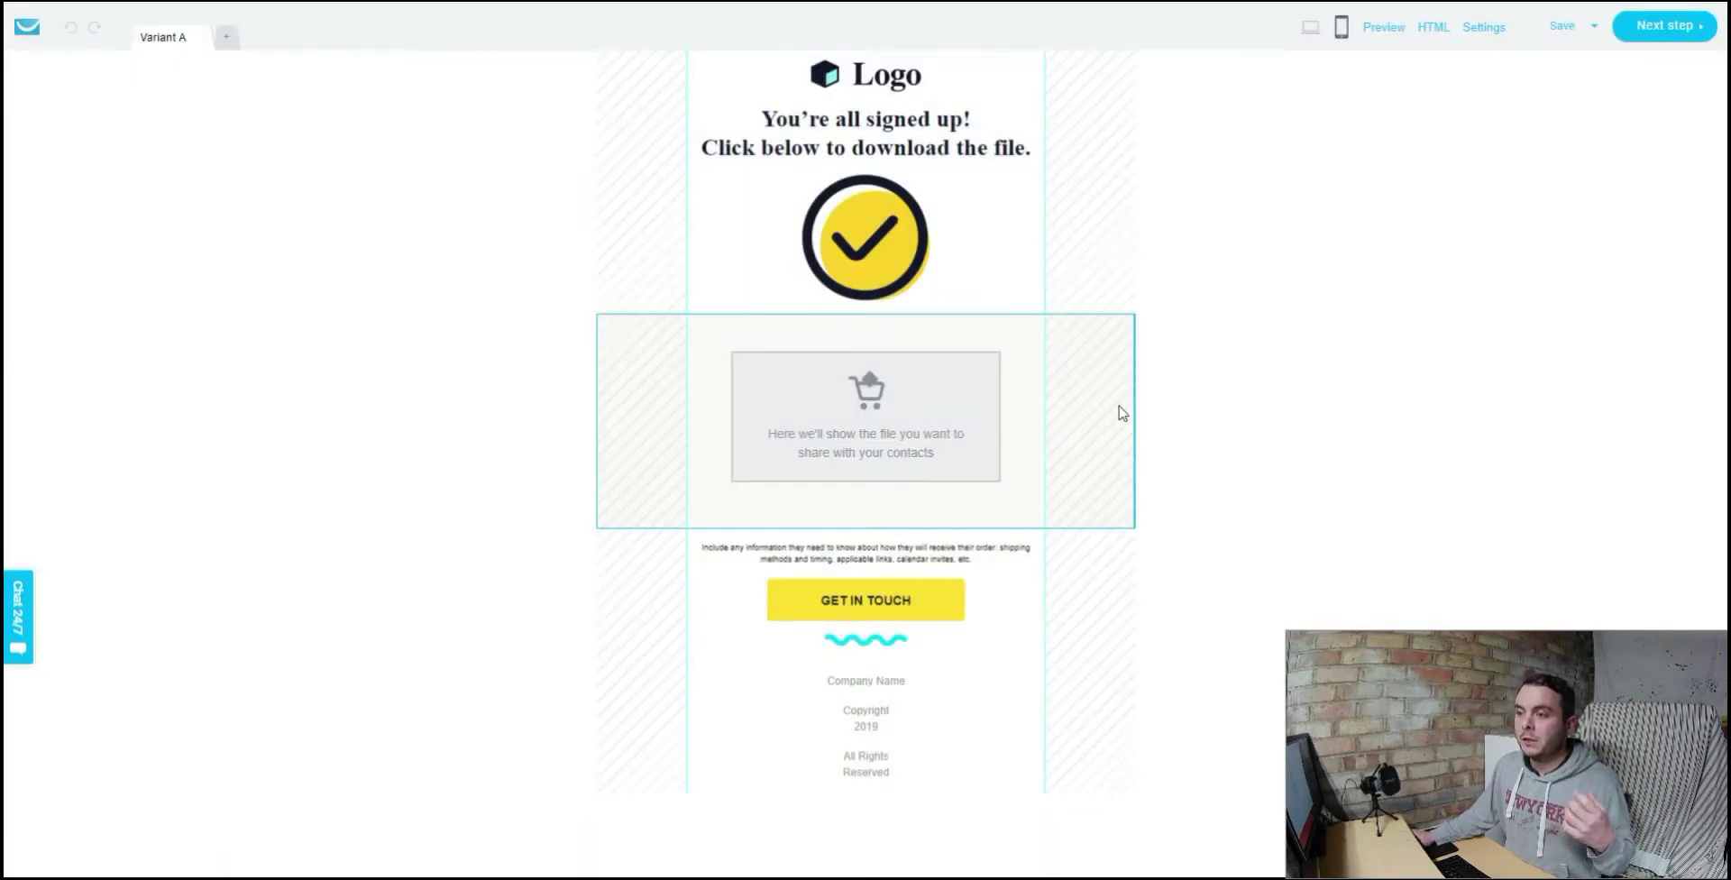
Step: Continue to the download page's settings, review the SEO and URL options, and publish the page
{"action": "left_click", "coordinate": [1667, 33]}
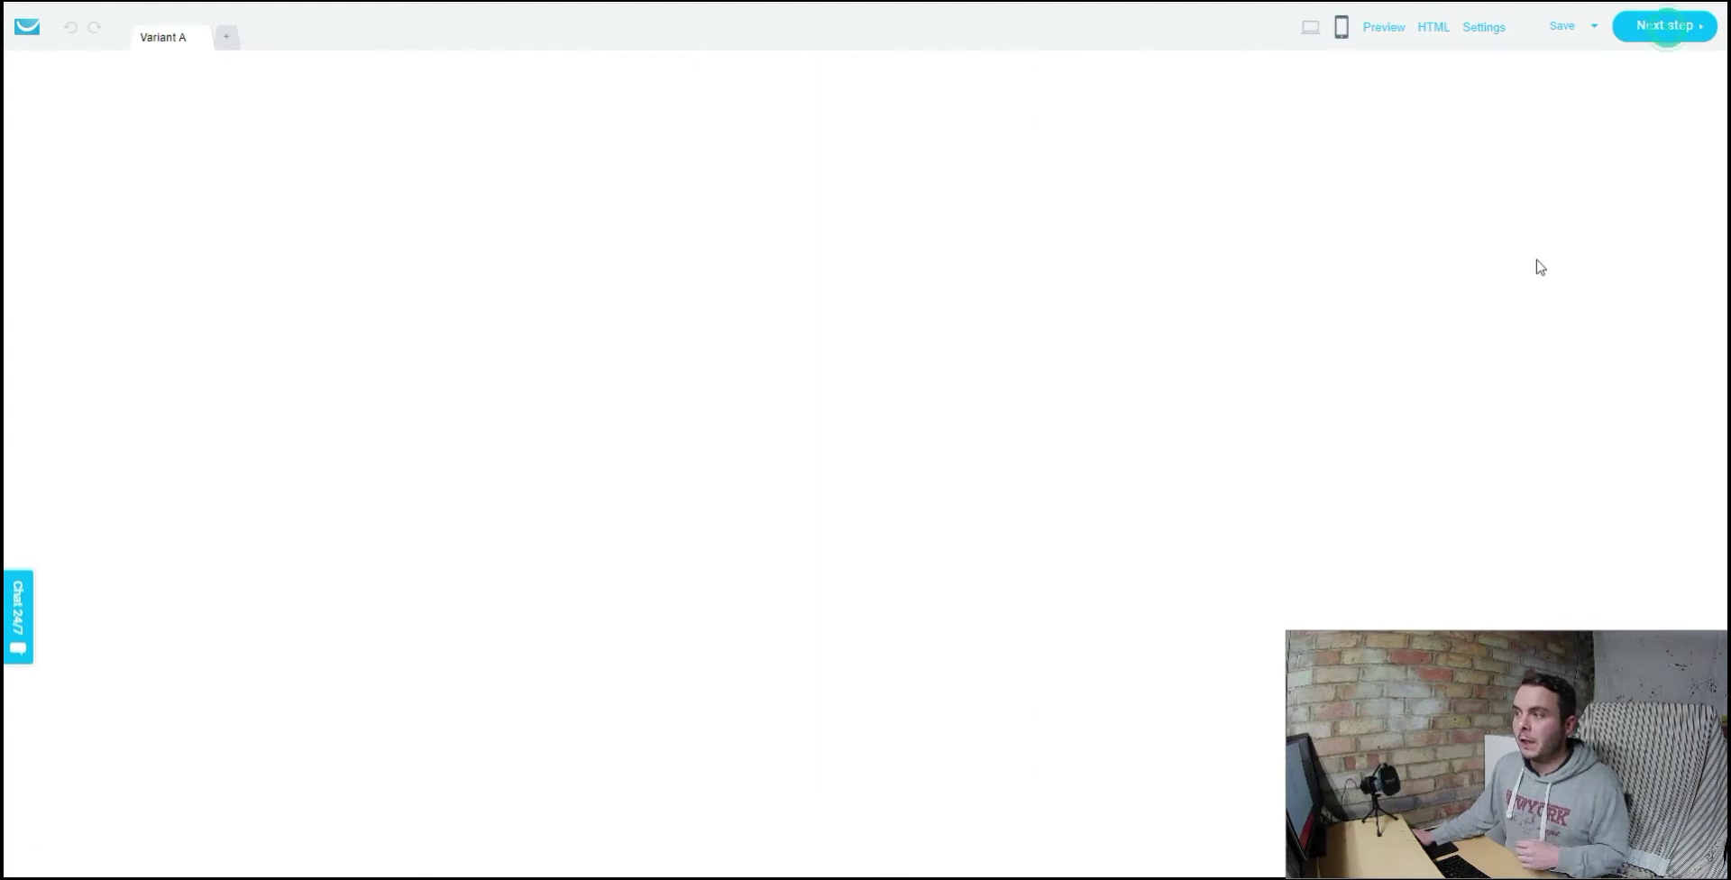
{"action": "scroll", "coordinate": [1121, 344], "scroll_direction": "down", "scroll_amount": 1}
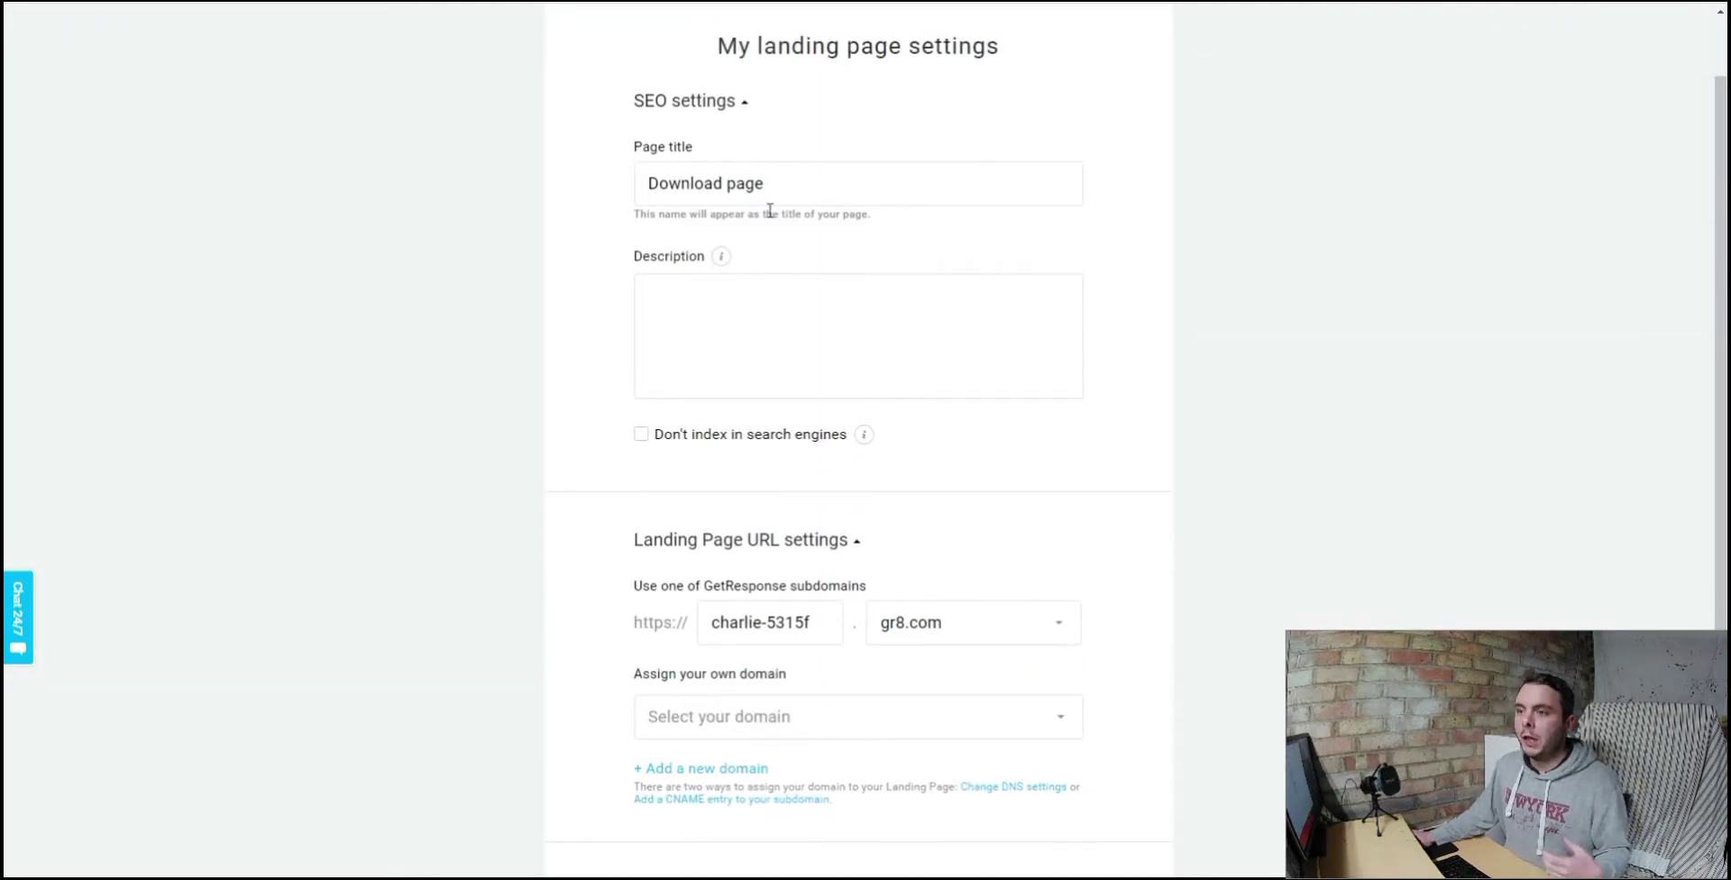
{"action": "scroll", "coordinate": [1097, 301], "scroll_direction": "down", "scroll_amount": 3}
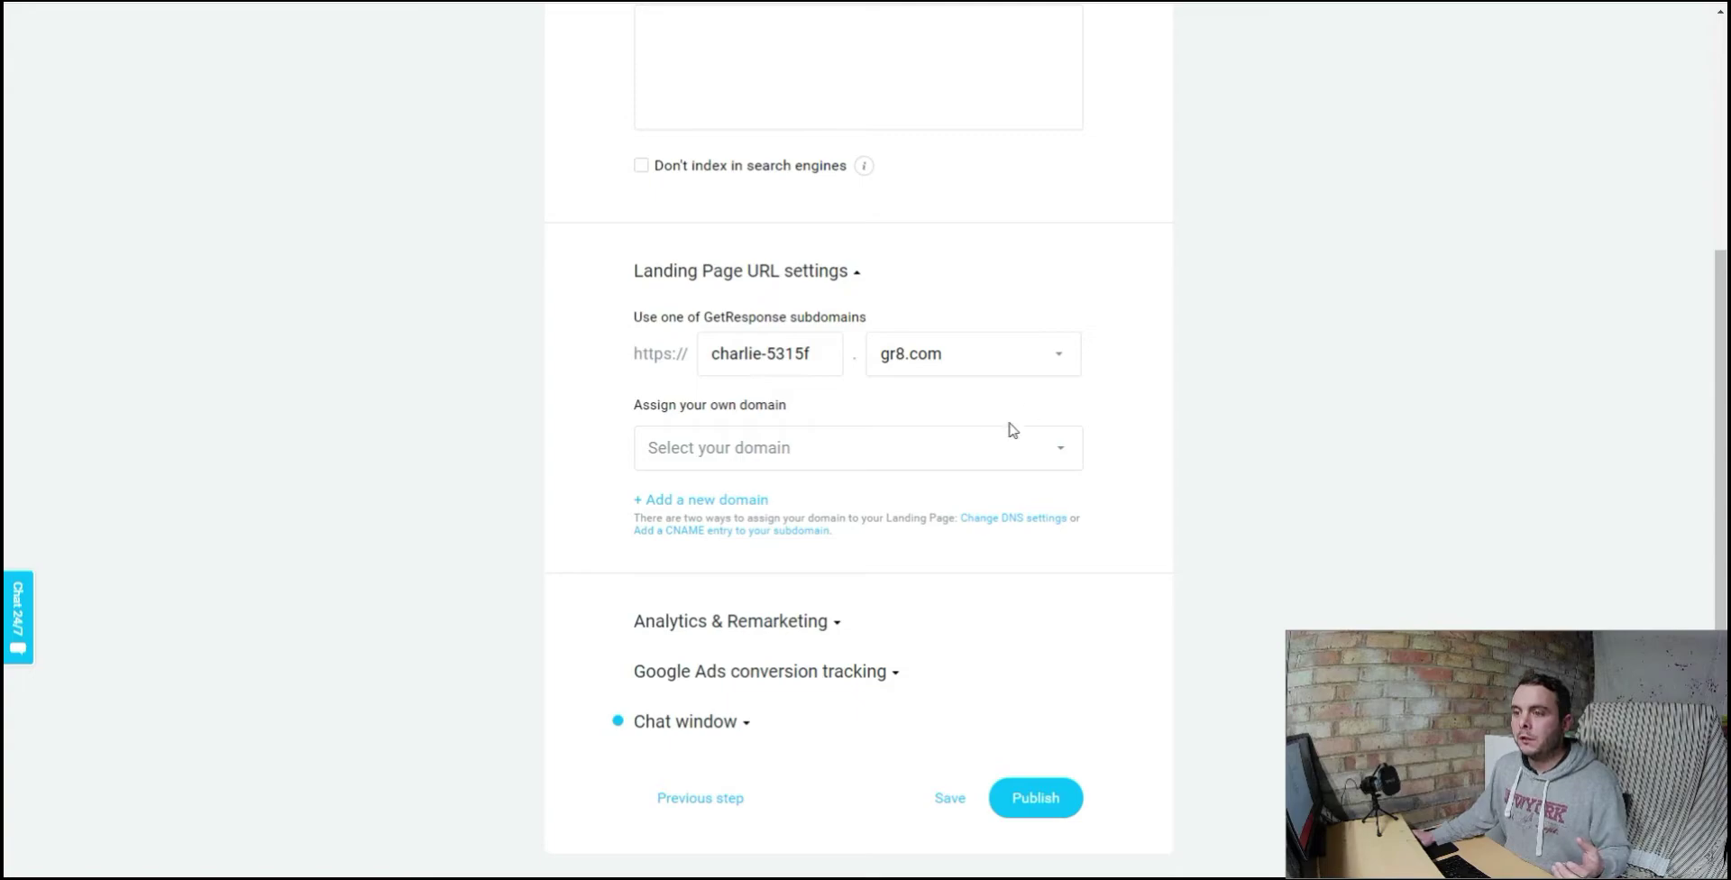
{"action": "scroll", "coordinate": [1059, 438], "scroll_direction": "down", "scroll_amount": 1}
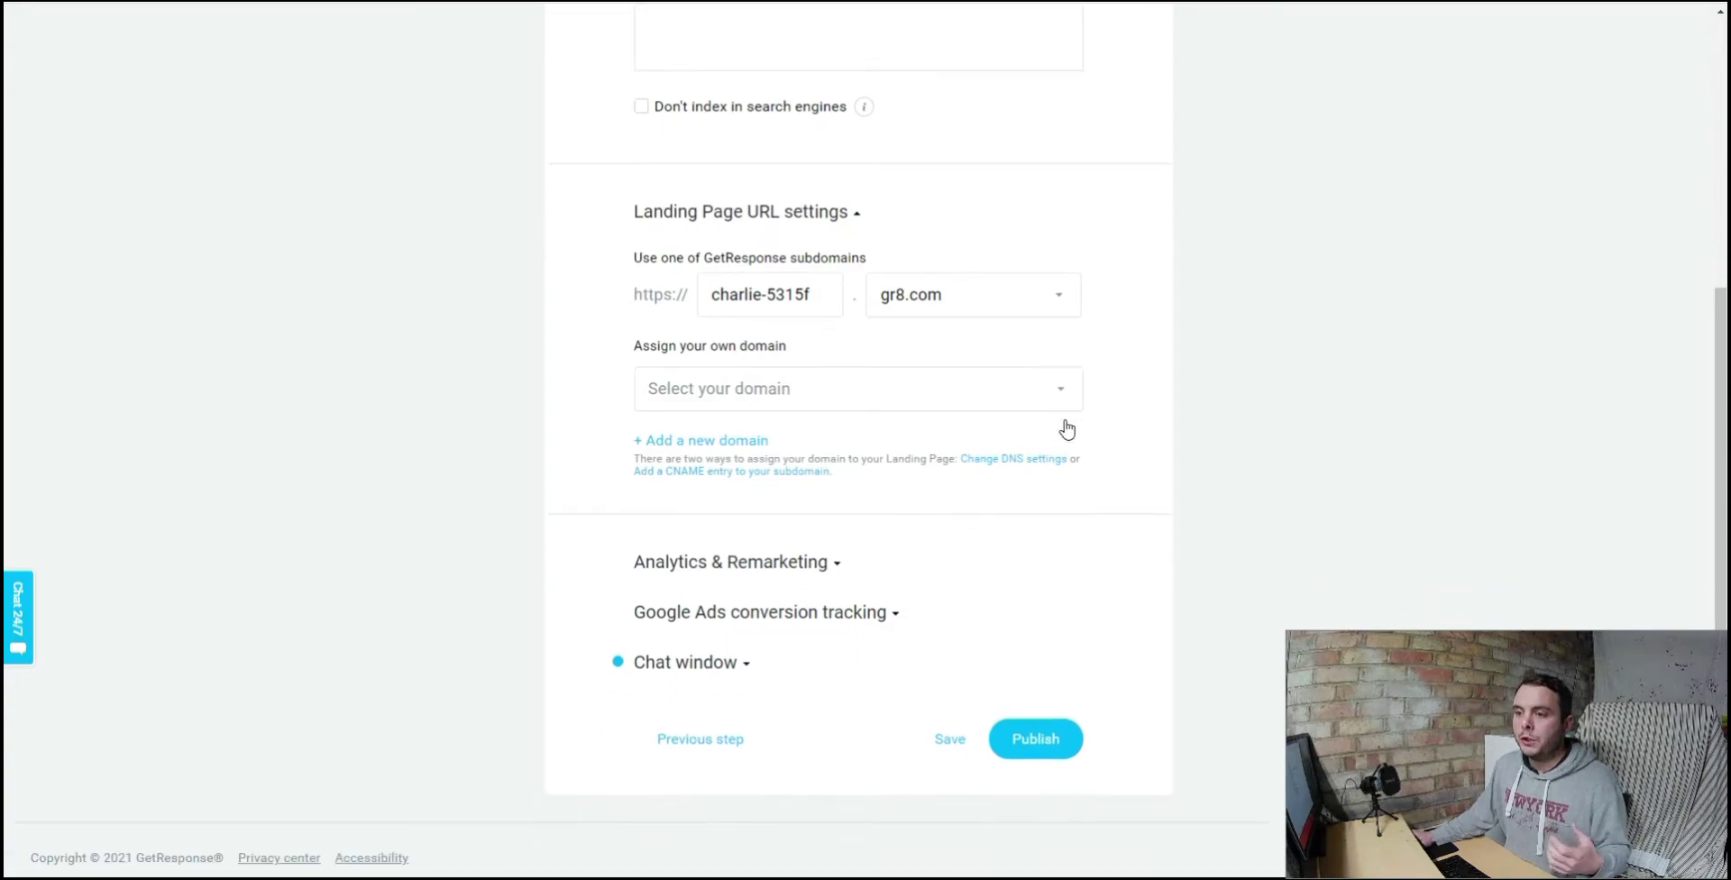
{"action": "left_click", "coordinate": [1020, 726]}
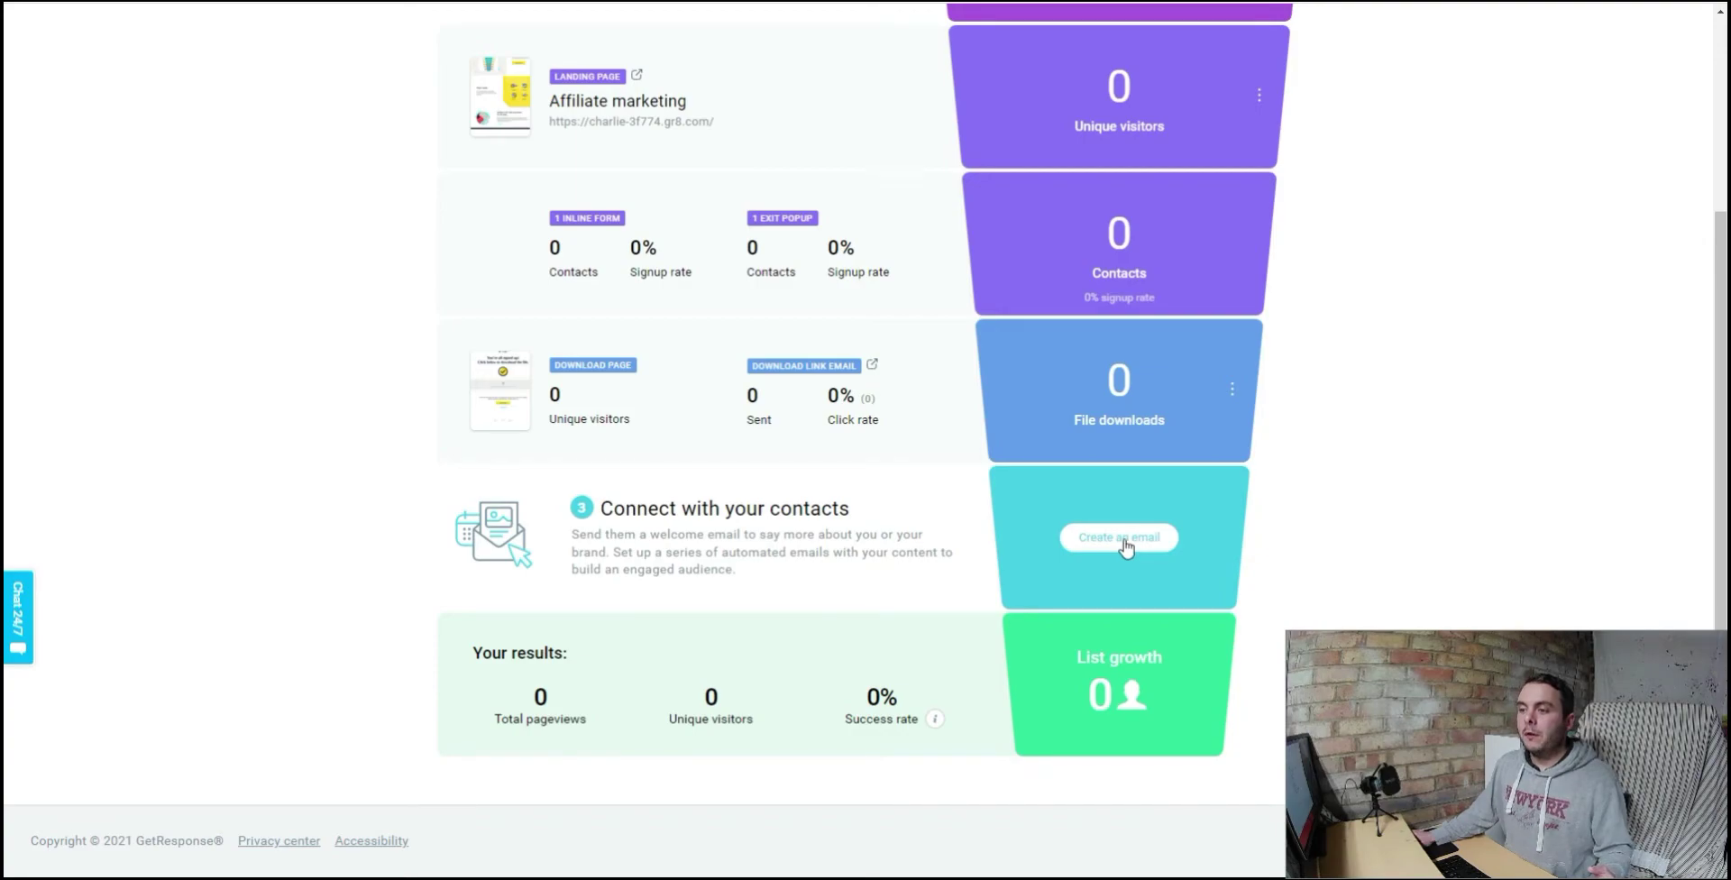
Step: Start the funnel's welcome email with Test as the message name and continue to its design templates
{"action": "left_click", "coordinate": [1125, 541]}
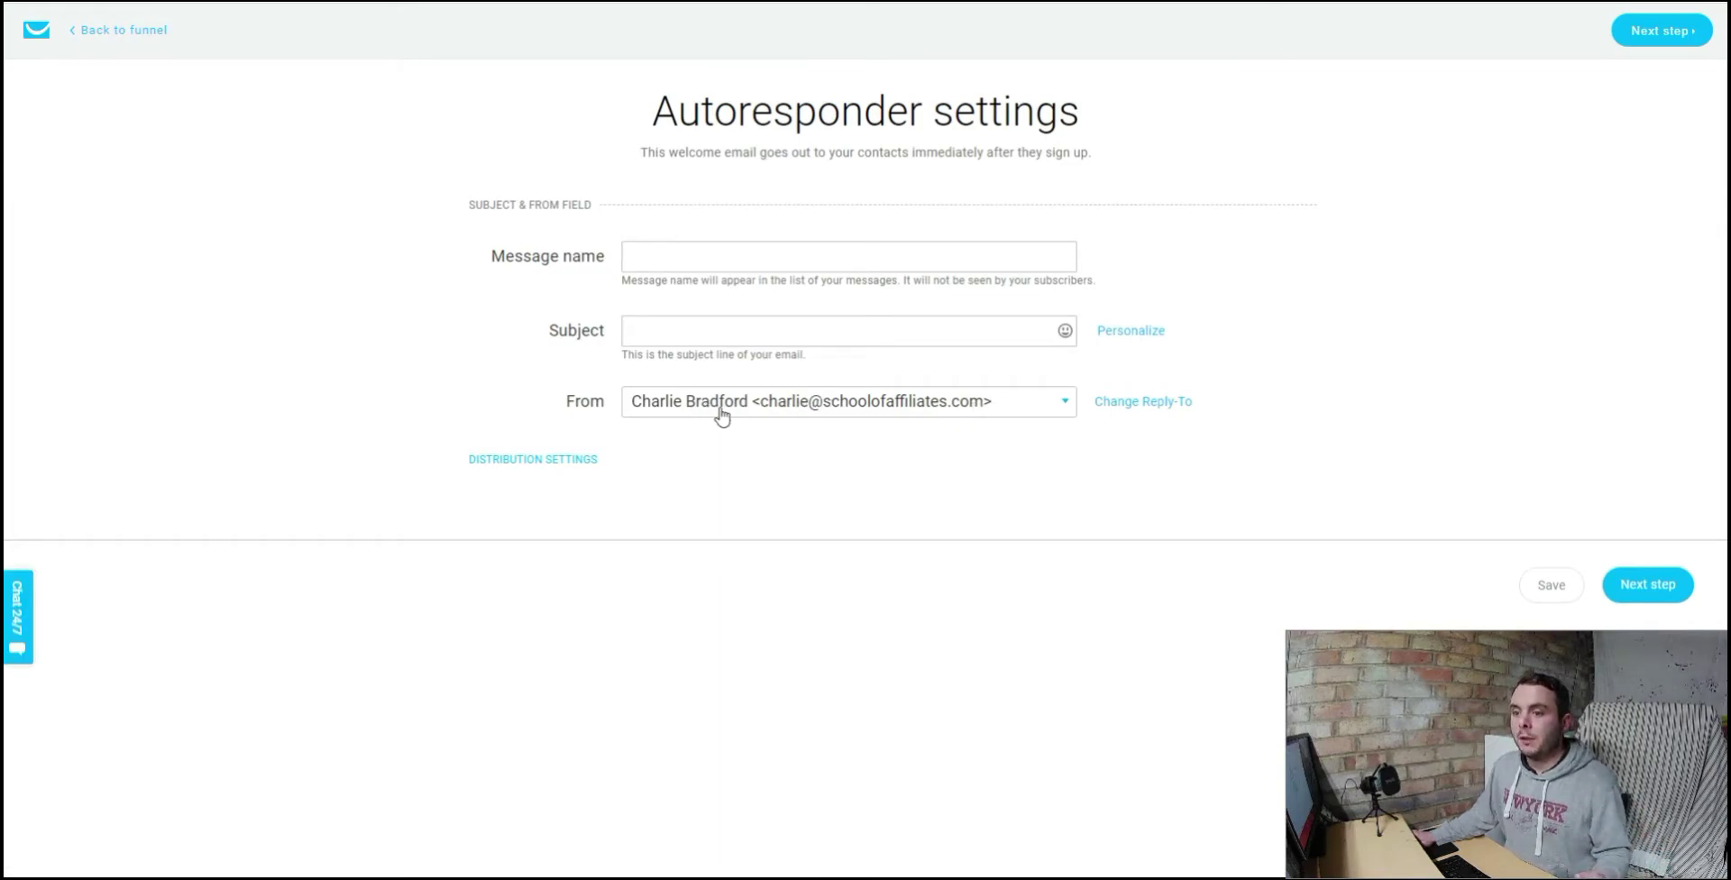
{"action": "left_click", "coordinate": [719, 255]}
{"action": "type", "text": "Test"}
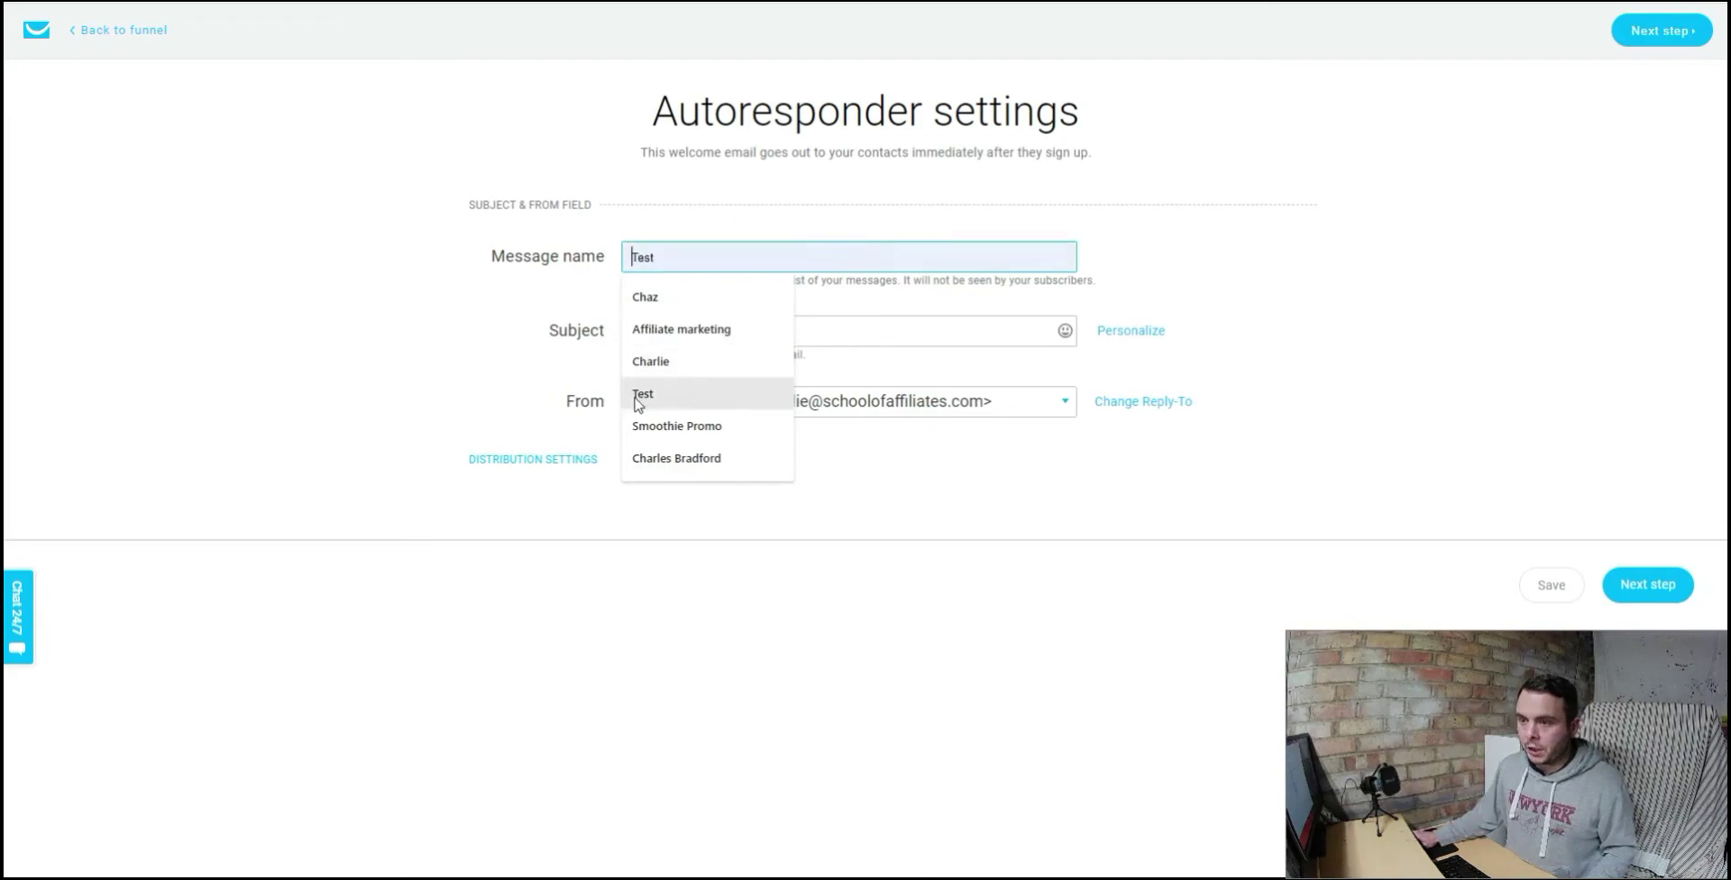
{"action": "left_click", "coordinate": [635, 395]}
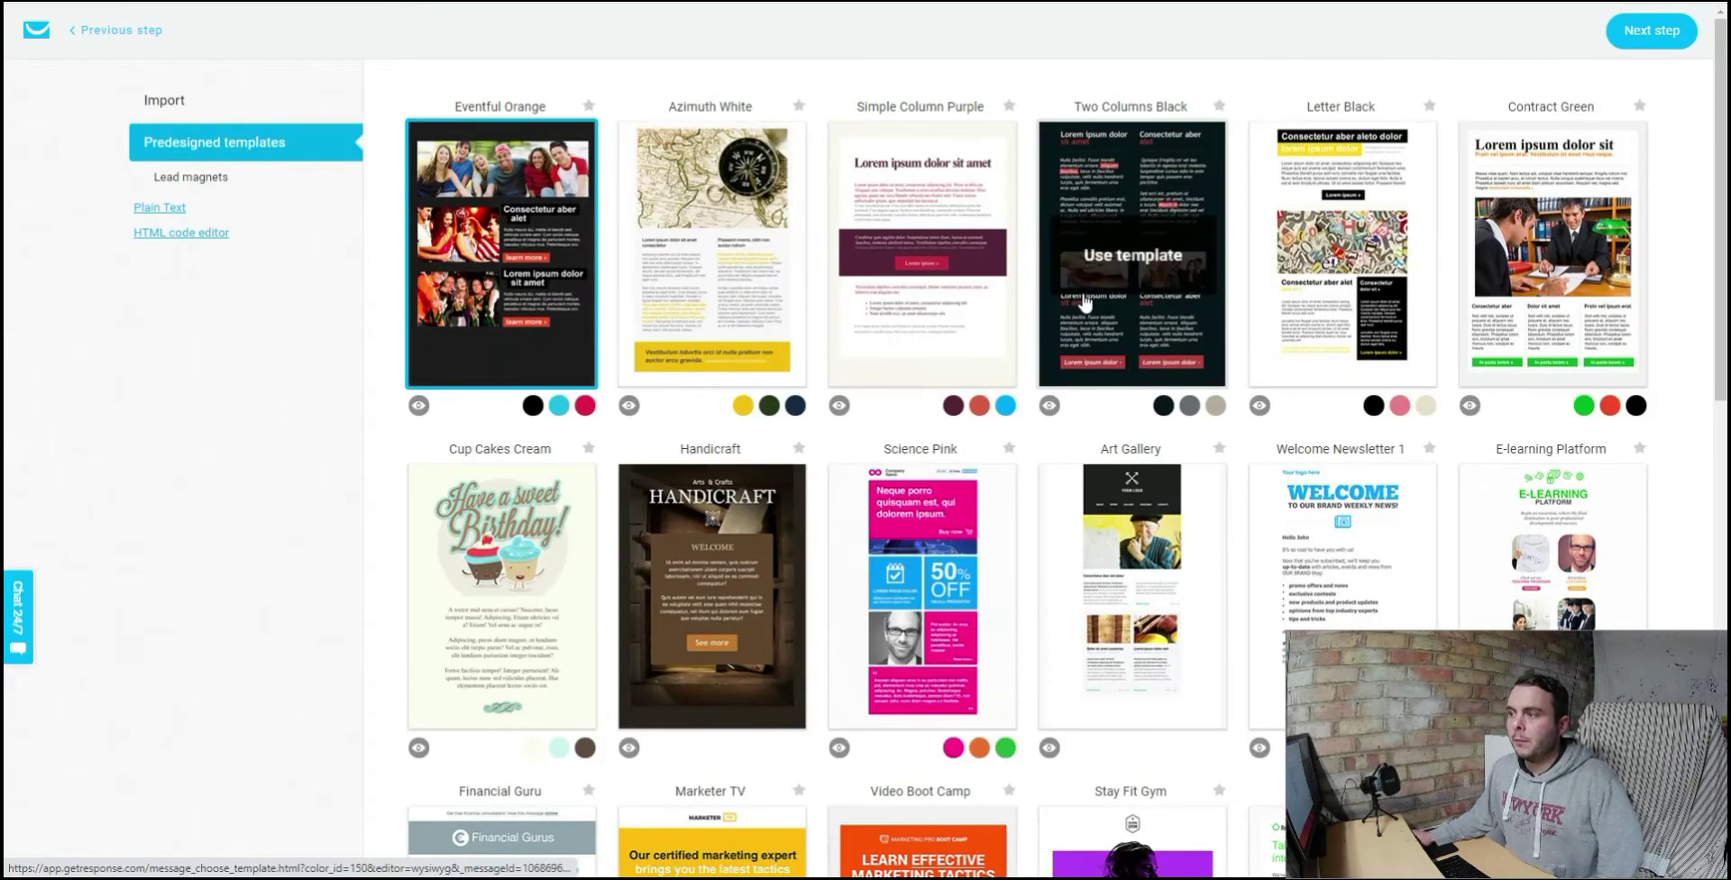
Step: Look through the predesigned email templates and check the plain text alternative for the welcome email
{"action": "scroll", "coordinate": [1084, 303], "scroll_direction": "down", "scroll_amount": 1}
{"action": "scroll", "coordinate": [1085, 300], "scroll_direction": "up", "scroll_amount": 1}
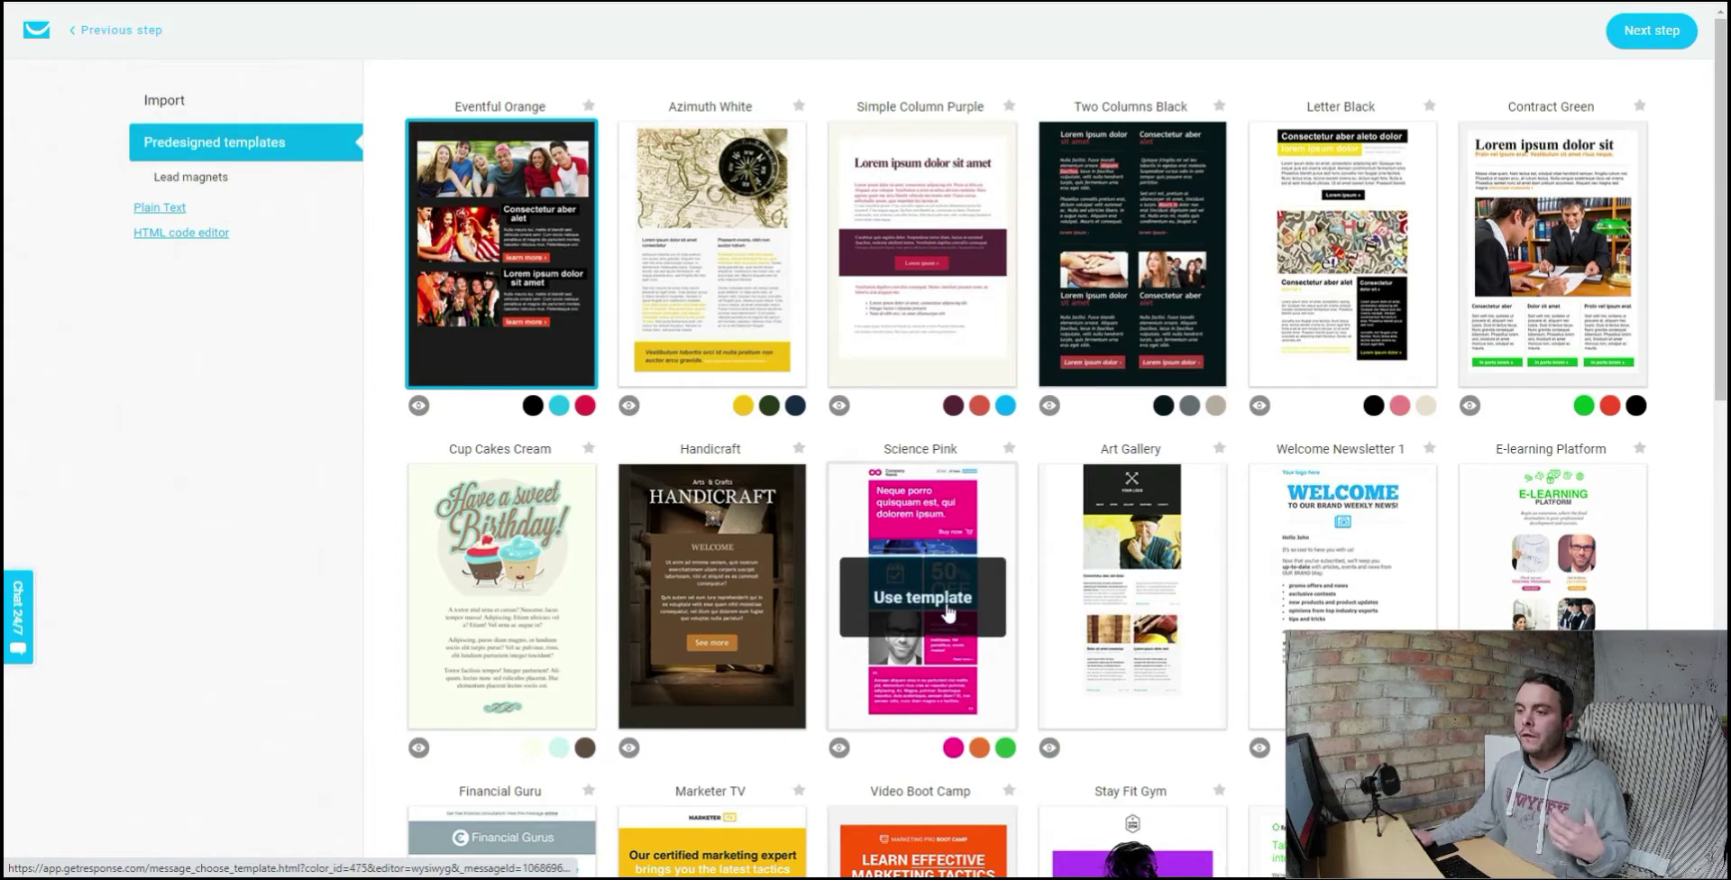
{"action": "scroll", "coordinate": [1131, 586], "scroll_direction": "down", "scroll_amount": 4}
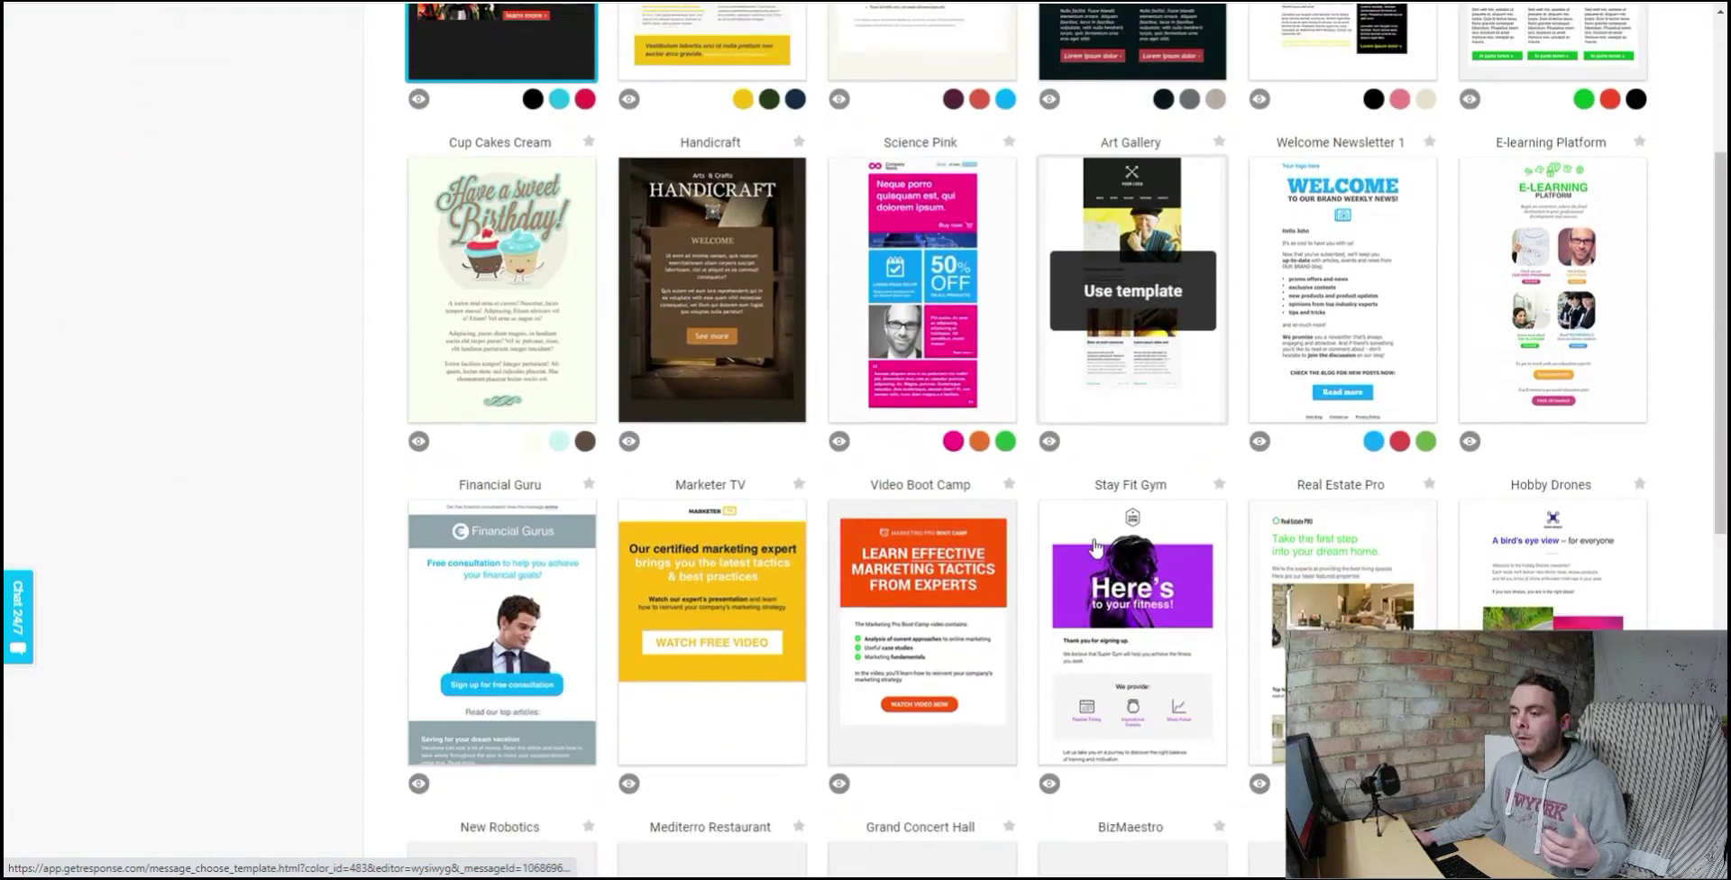
{"action": "scroll", "coordinate": [1095, 546], "scroll_direction": "down", "scroll_amount": 2}
{"action": "scroll", "coordinate": [1094, 549], "scroll_direction": "up", "scroll_amount": 6}
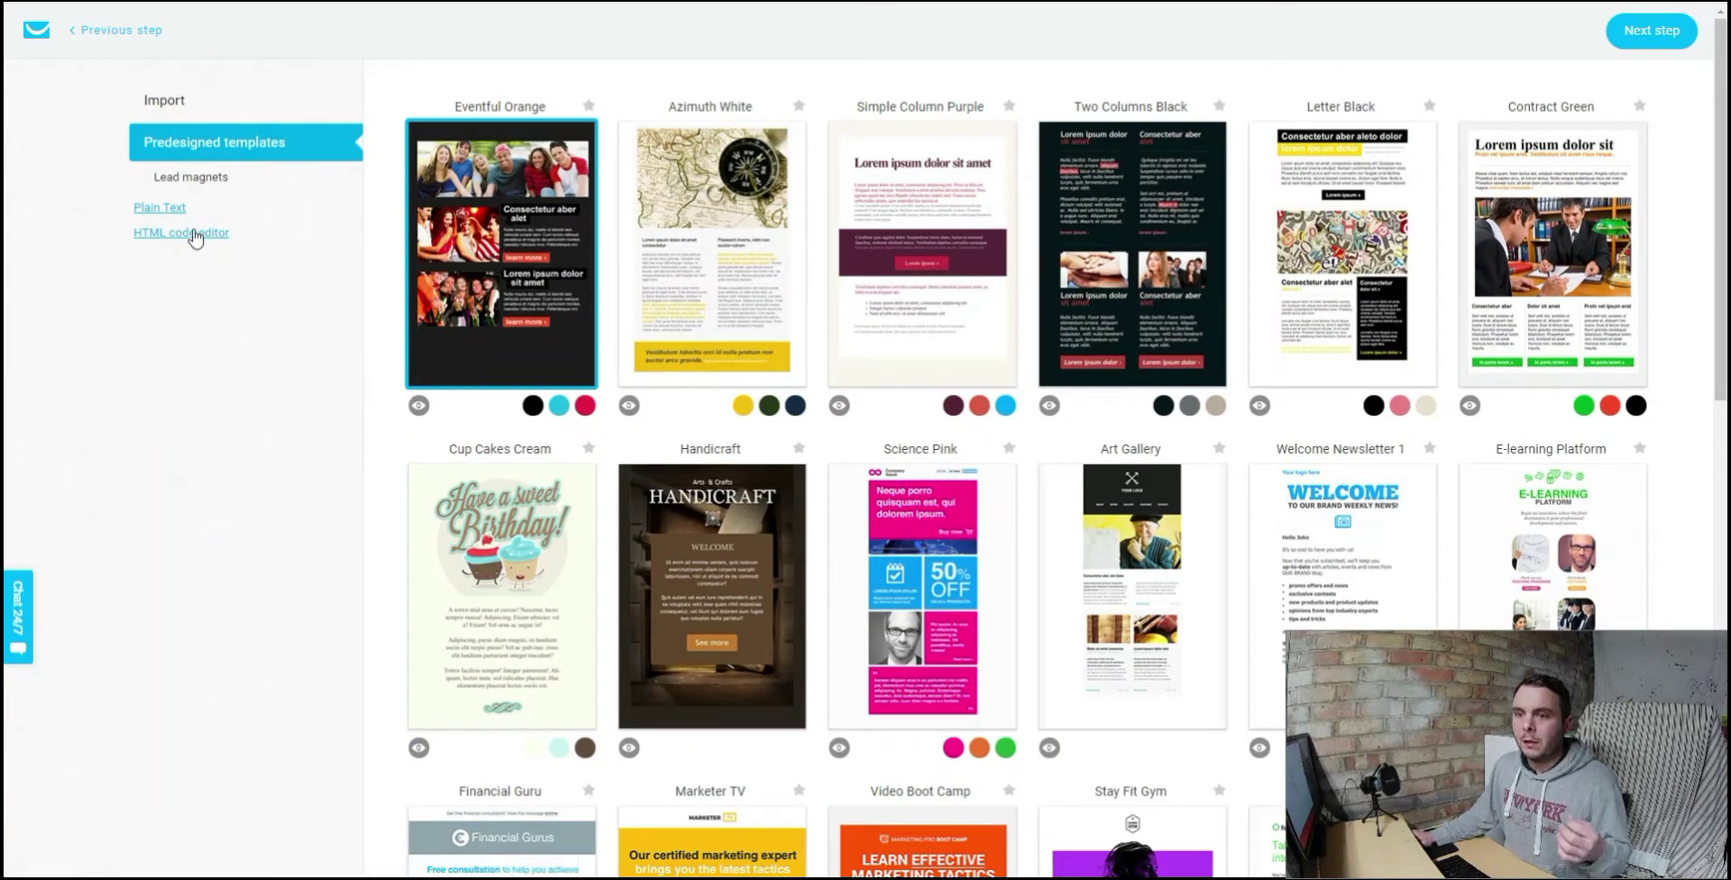
{"action": "left_click", "coordinate": [164, 215]}
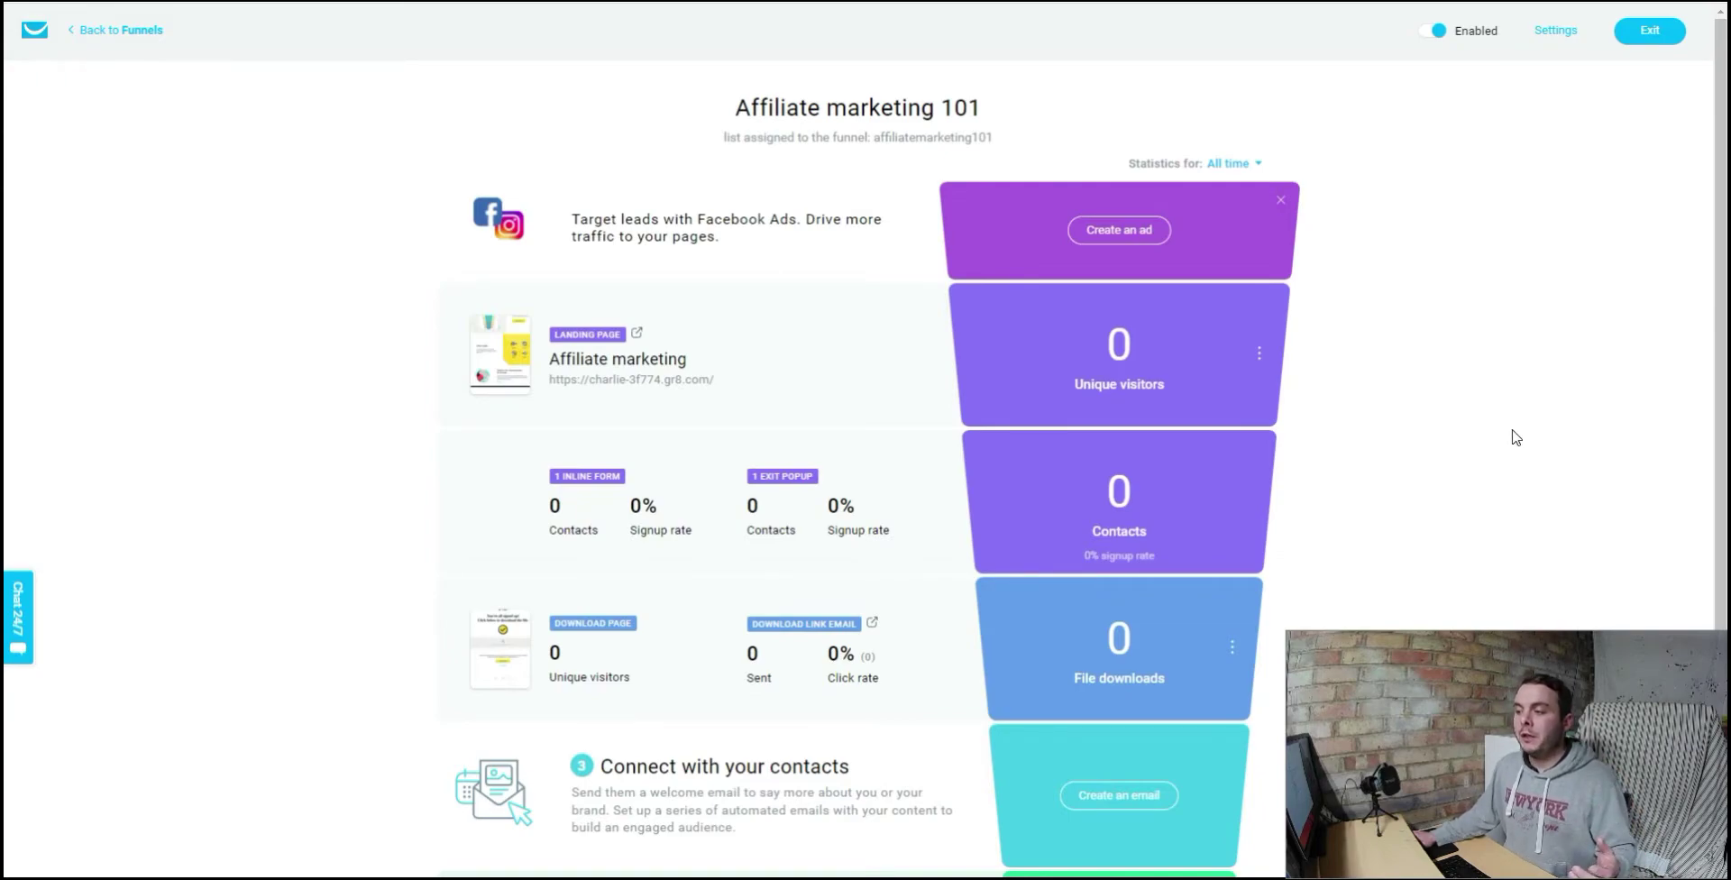
Step: Review the stages of the Affiliate marketing 101 funnel and save its settings as they are
{"action": "scroll", "coordinate": [1425, 450], "scroll_direction": "down", "scroll_amount": 1}
{"action": "scroll", "coordinate": [1424, 449], "scroll_direction": "down", "scroll_amount": 2}
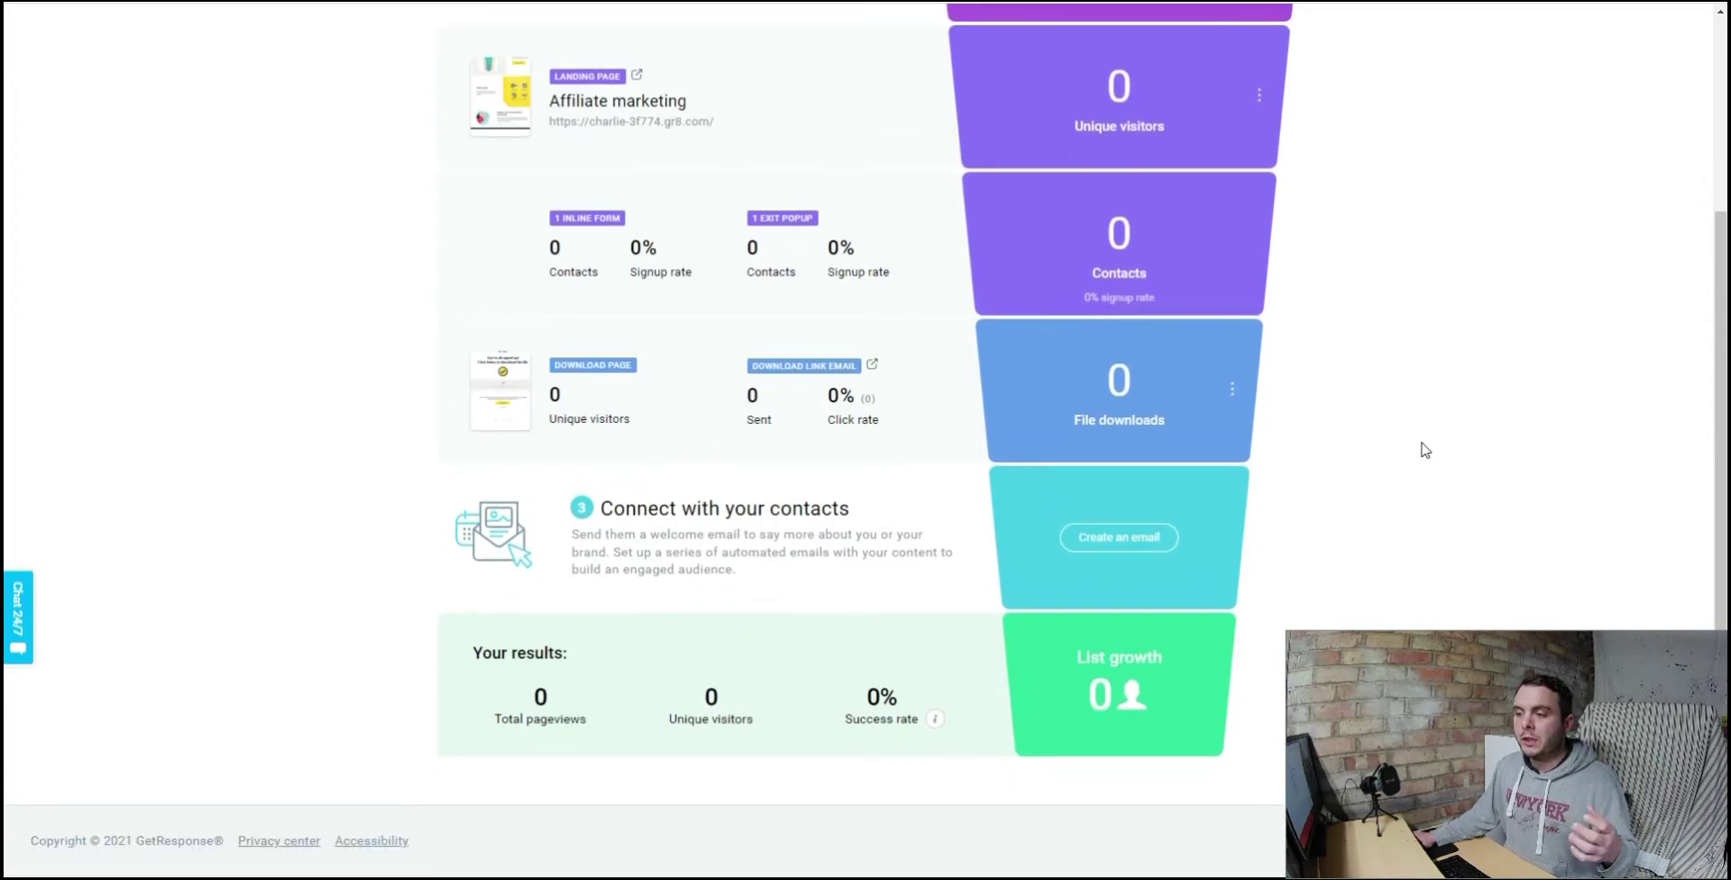
{"action": "scroll", "coordinate": [1397, 568], "scroll_direction": "up", "scroll_amount": 3}
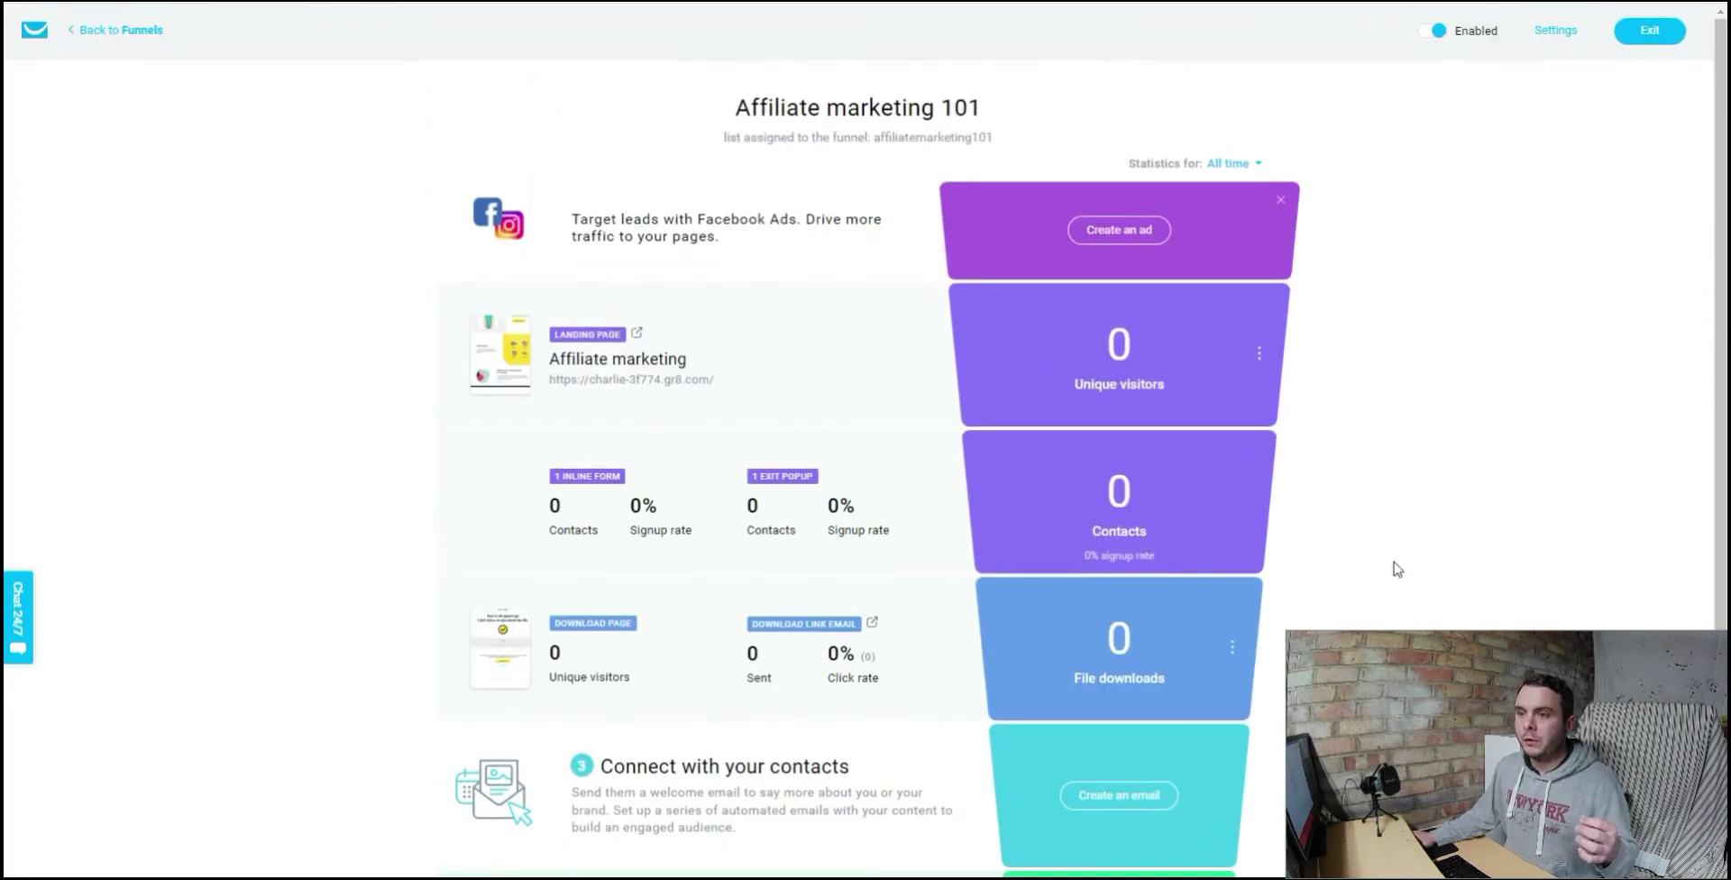
{"action": "left_click", "coordinate": [1547, 31]}
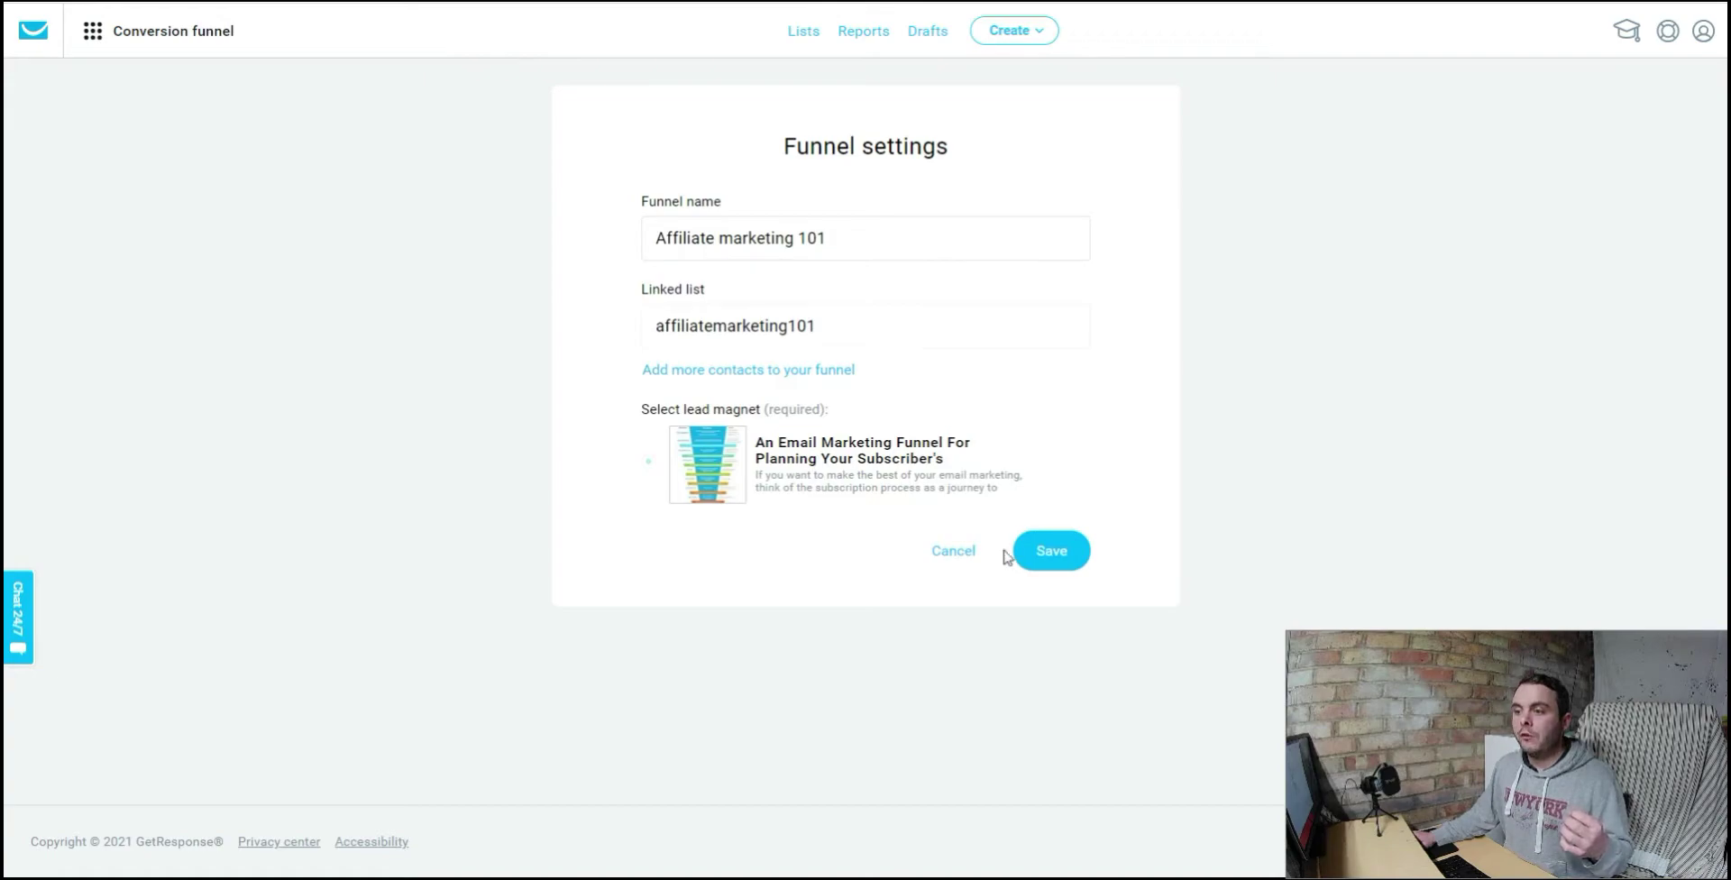
{"action": "left_click", "coordinate": [1046, 551]}
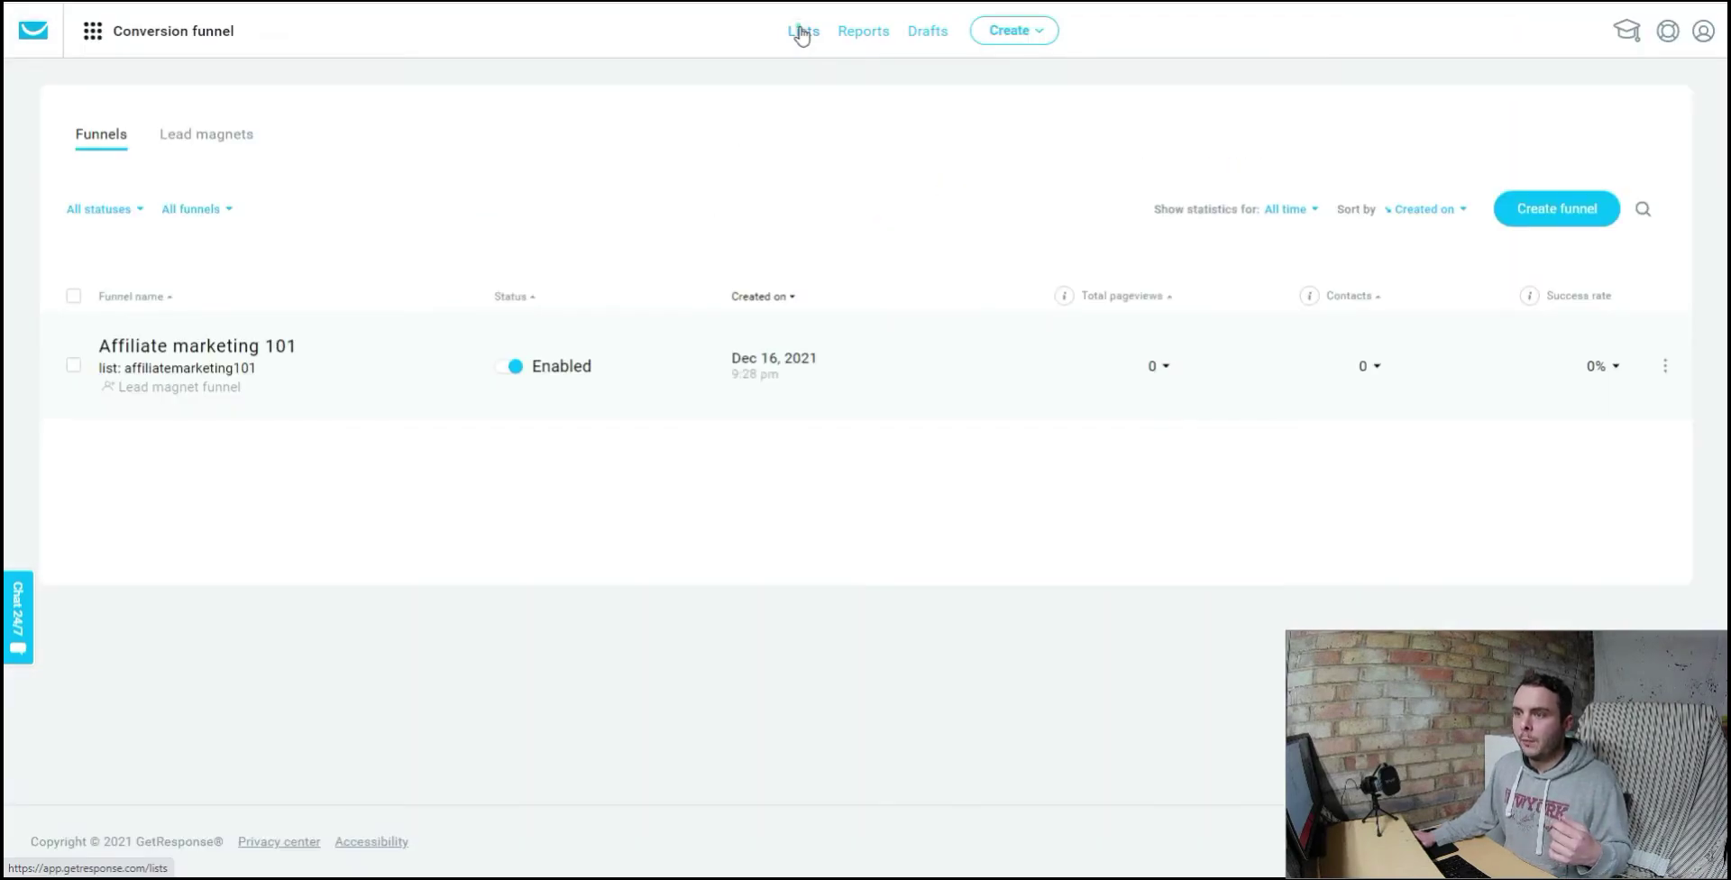
Step: View the contact lists, and create a standalone landing page named Test from the Marketing management template
{"action": "left_click", "coordinate": [801, 33]}
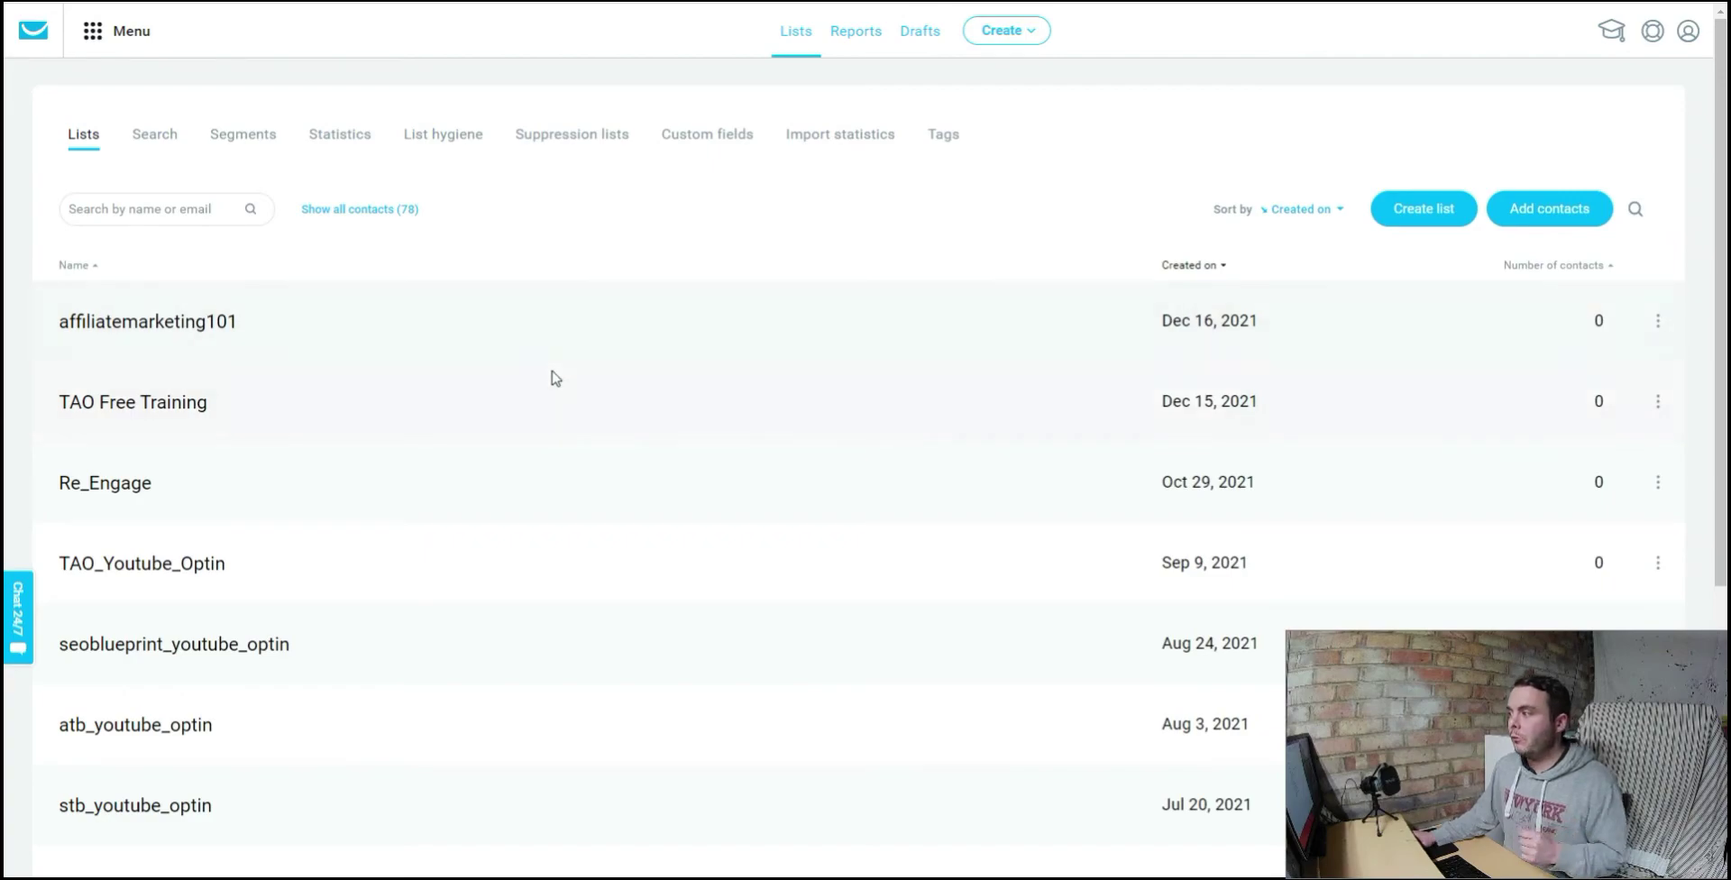
{"action": "left_click", "coordinate": [93, 36]}
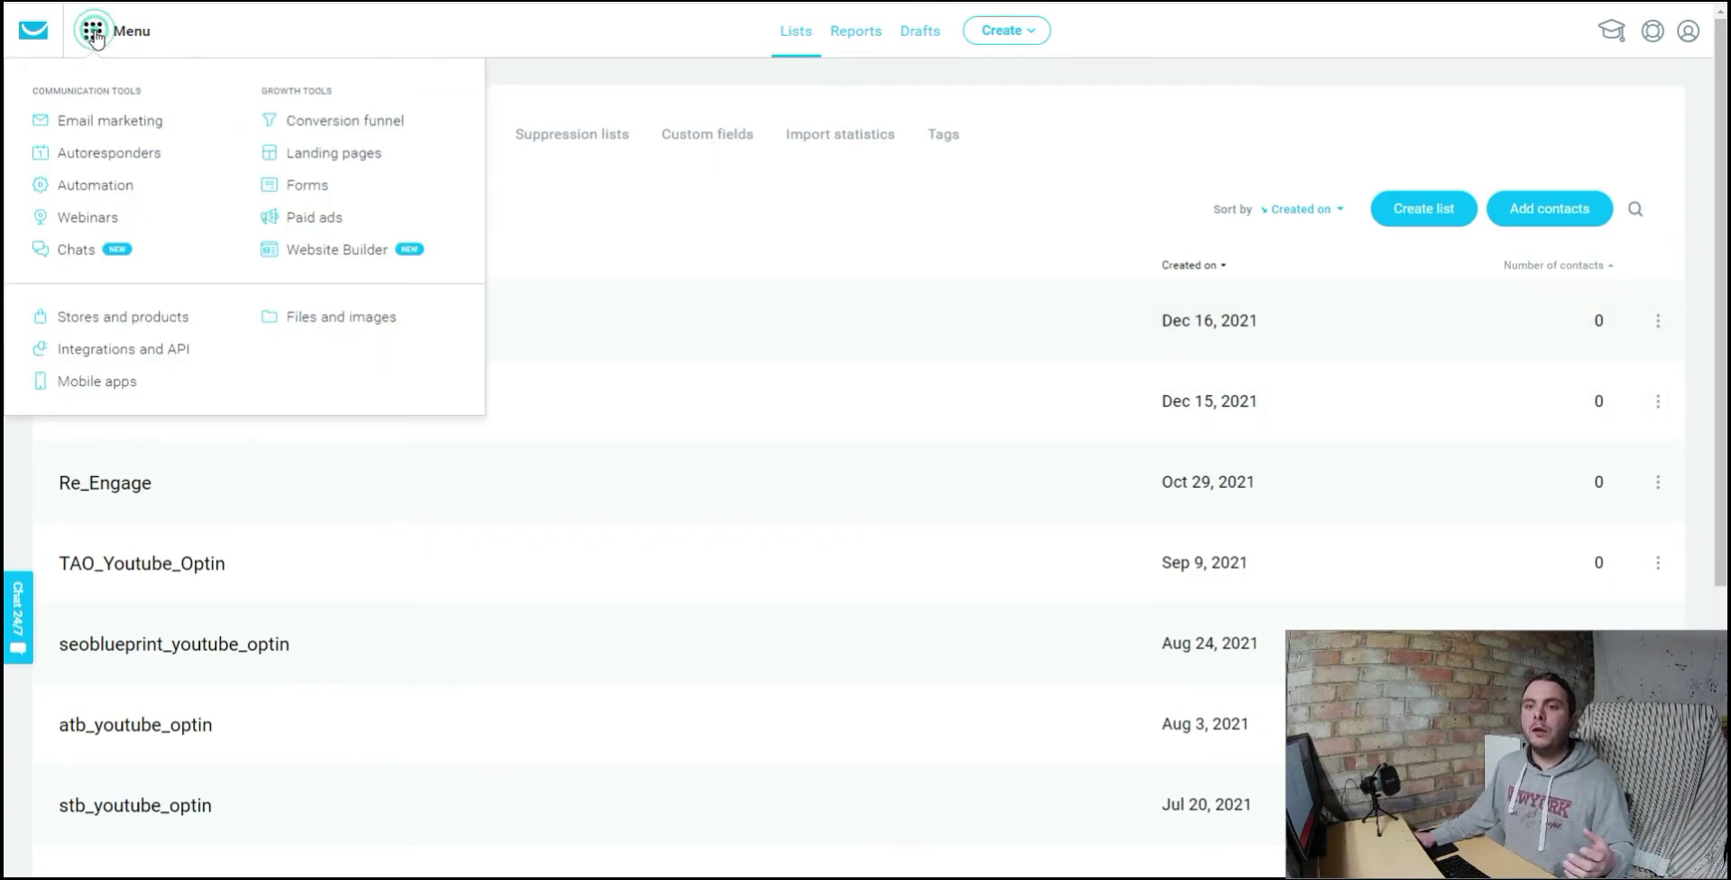
{"action": "left_click", "coordinate": [333, 160]}
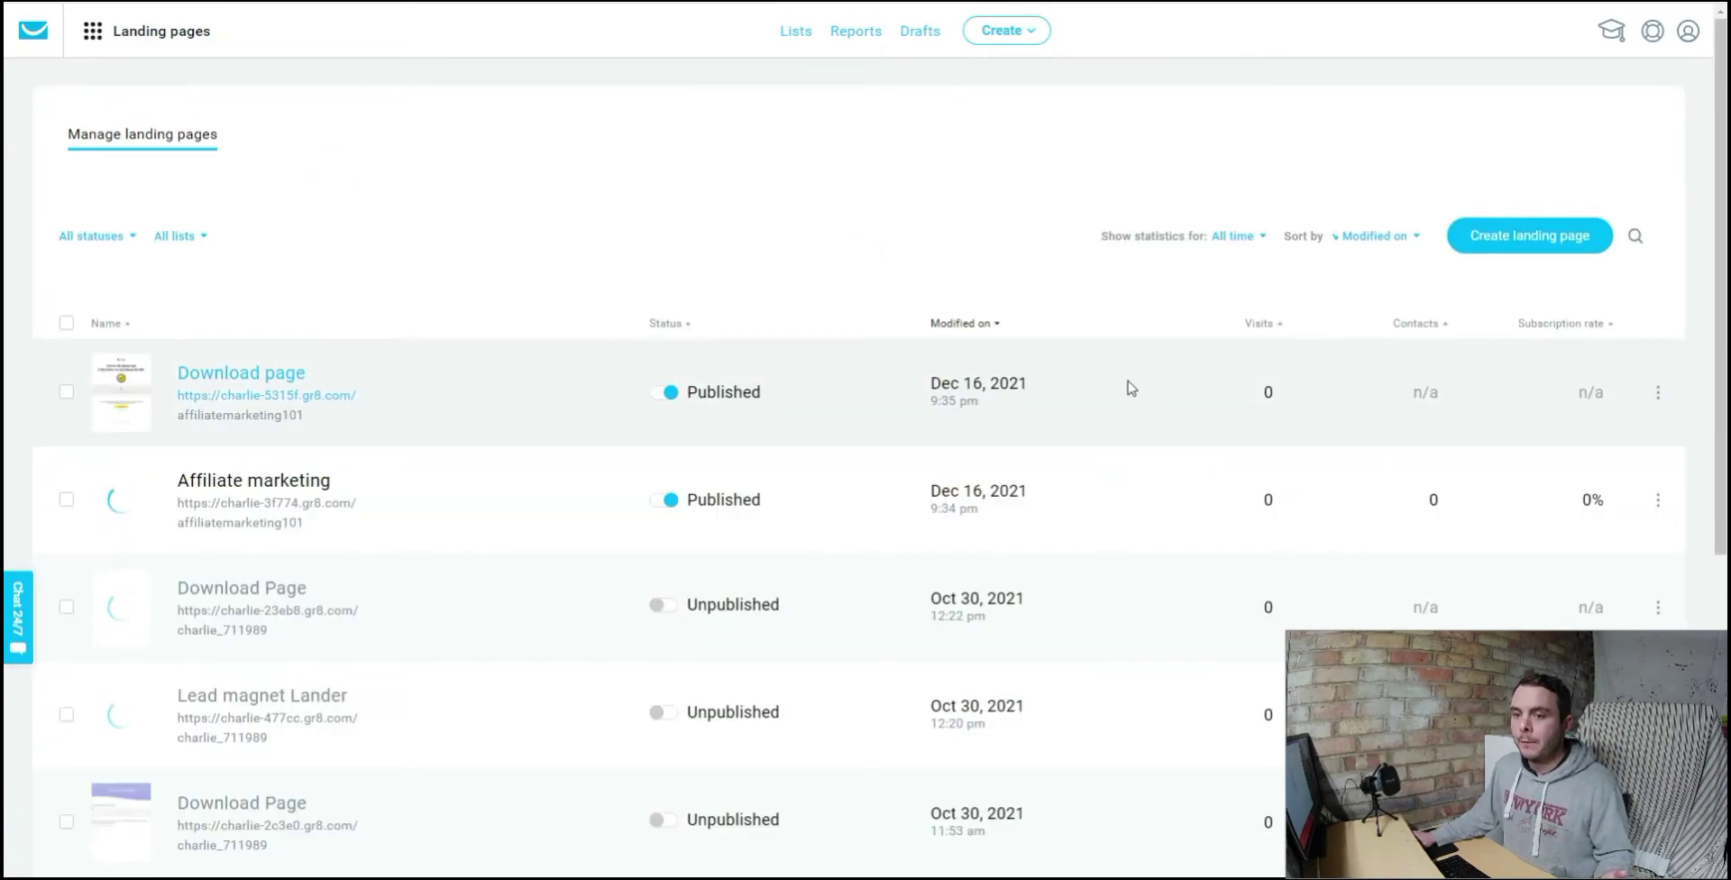
{"action": "left_click", "coordinate": [1492, 240]}
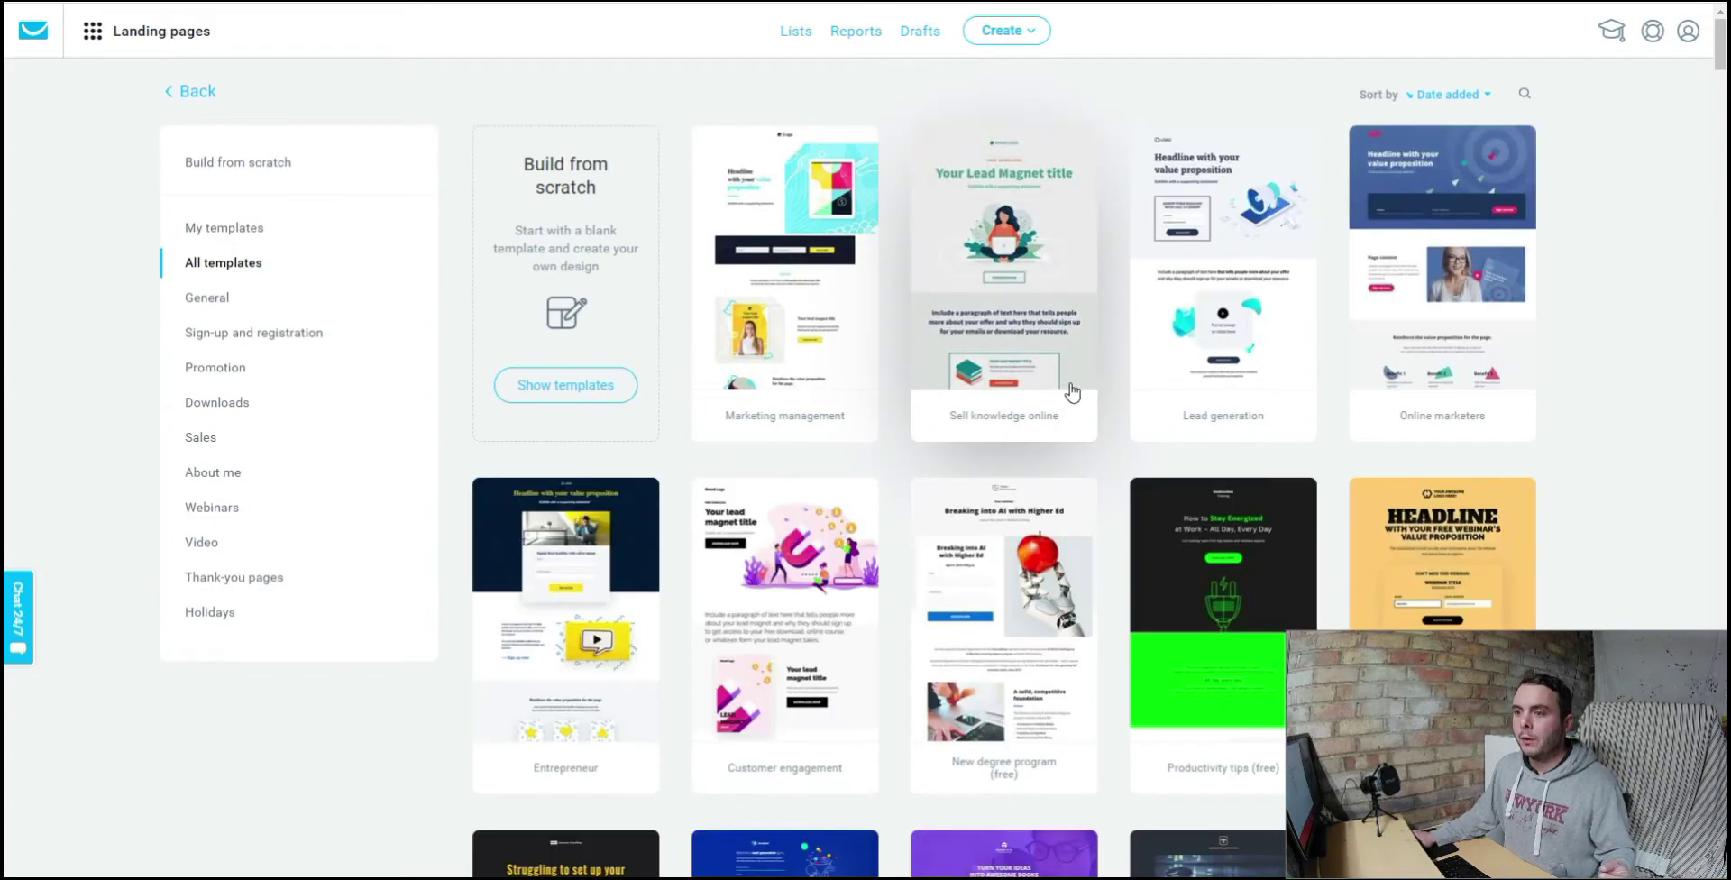
{"action": "mouse_move", "coordinate": [805, 280]}
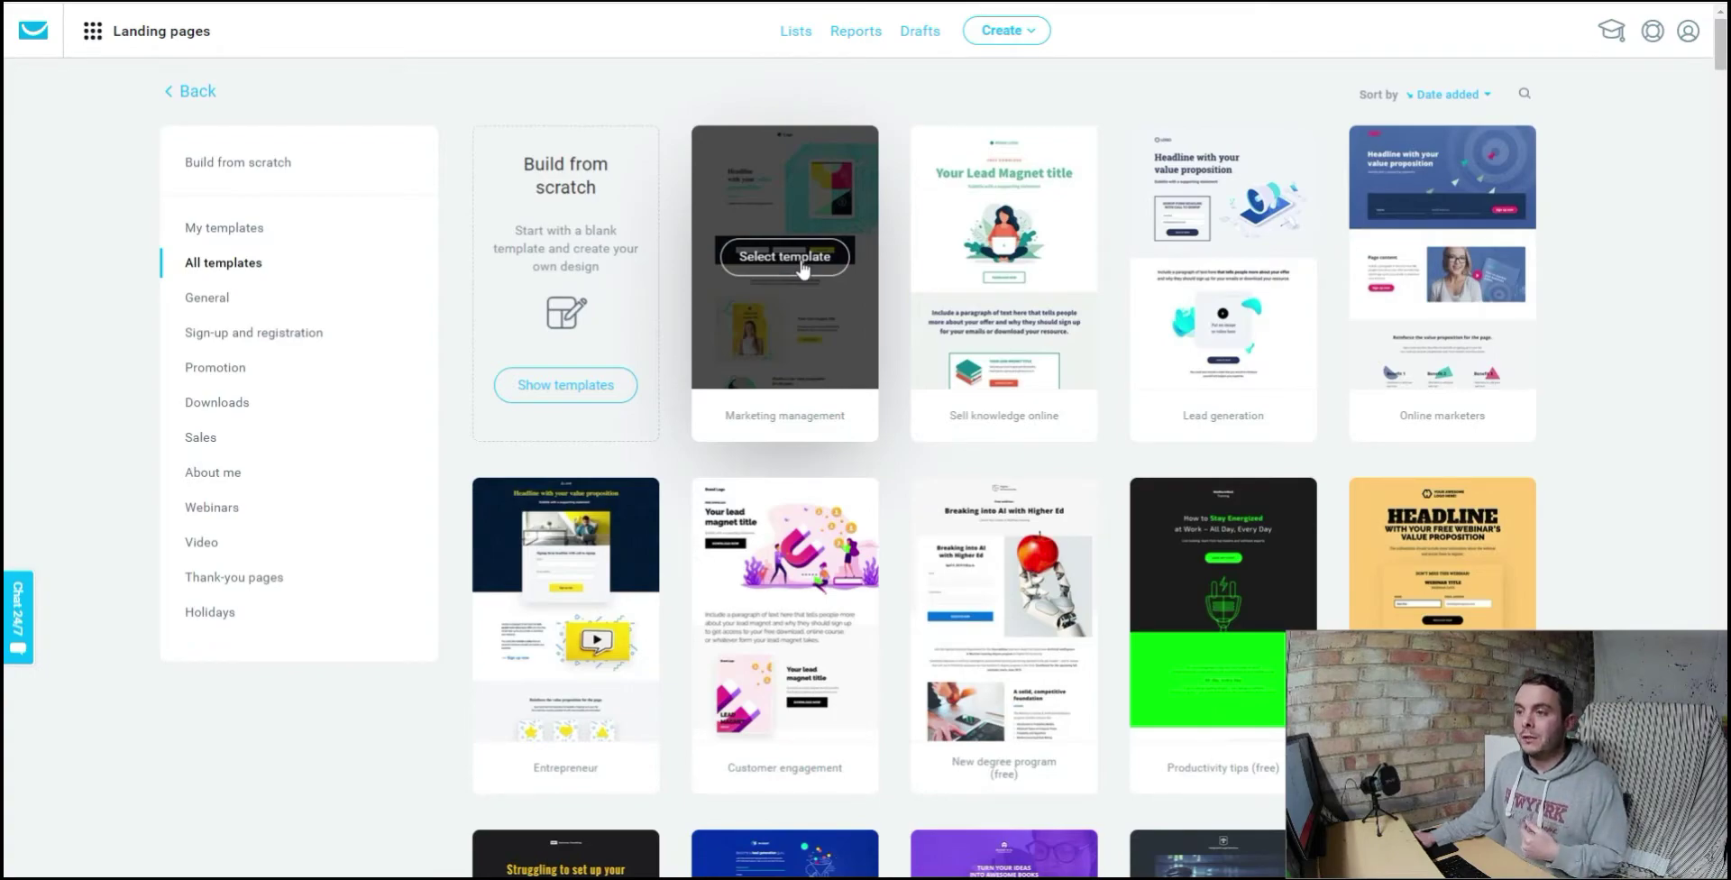
{"action": "left_click", "coordinate": [802, 258]}
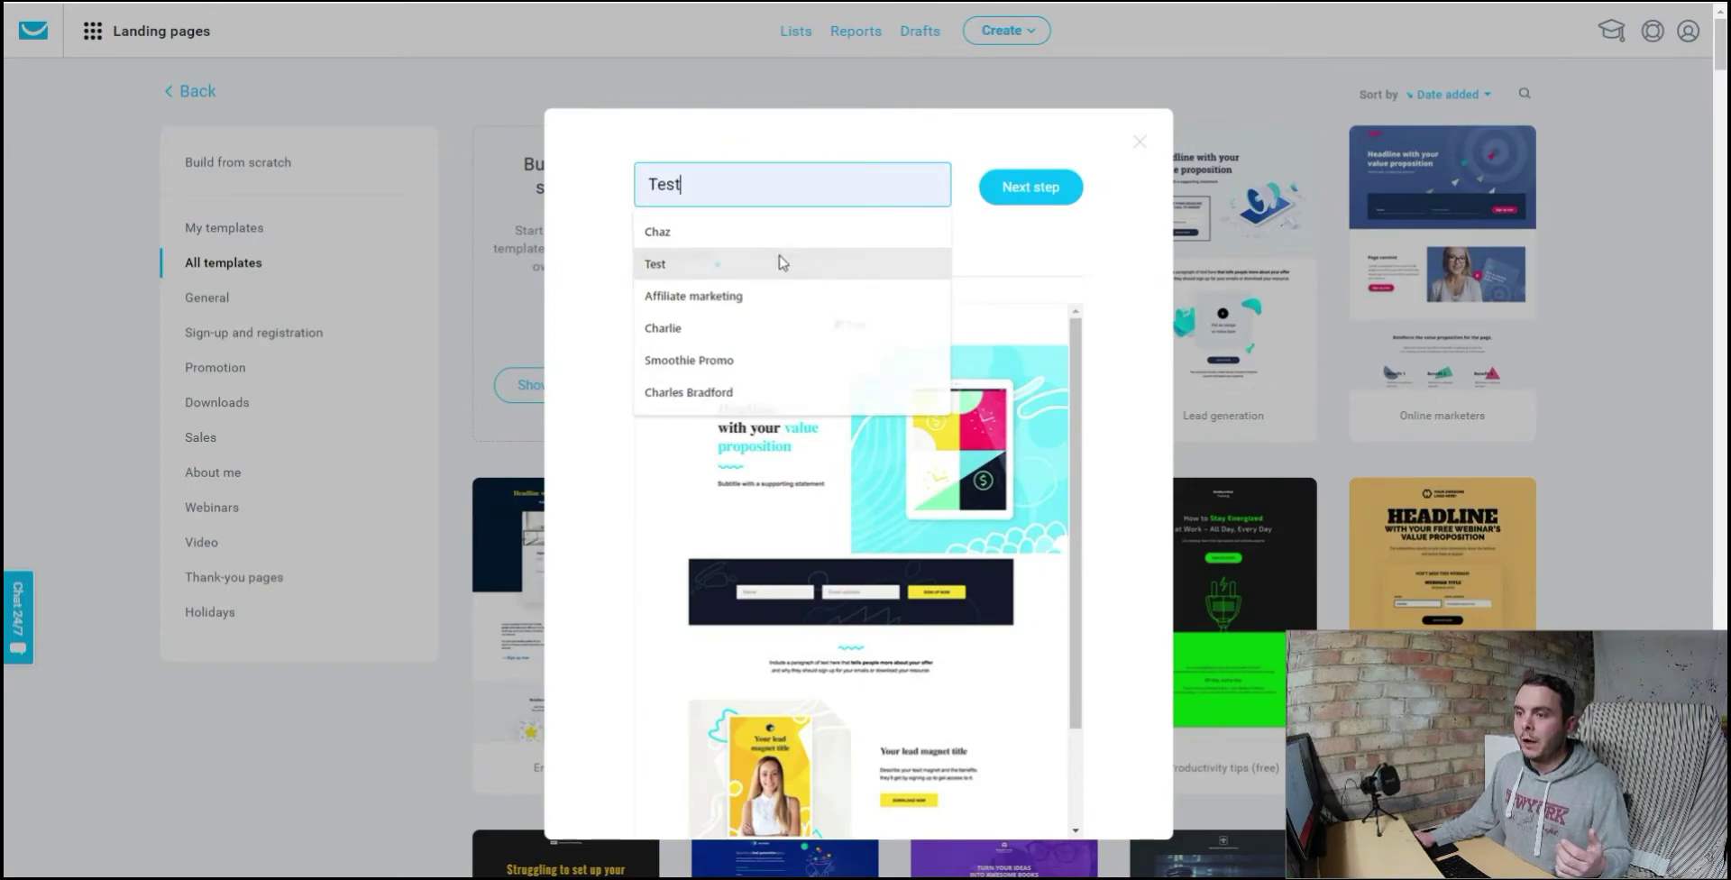
{"action": "left_click", "coordinate": [715, 262]}
{"action": "left_click", "coordinate": [1030, 186]}
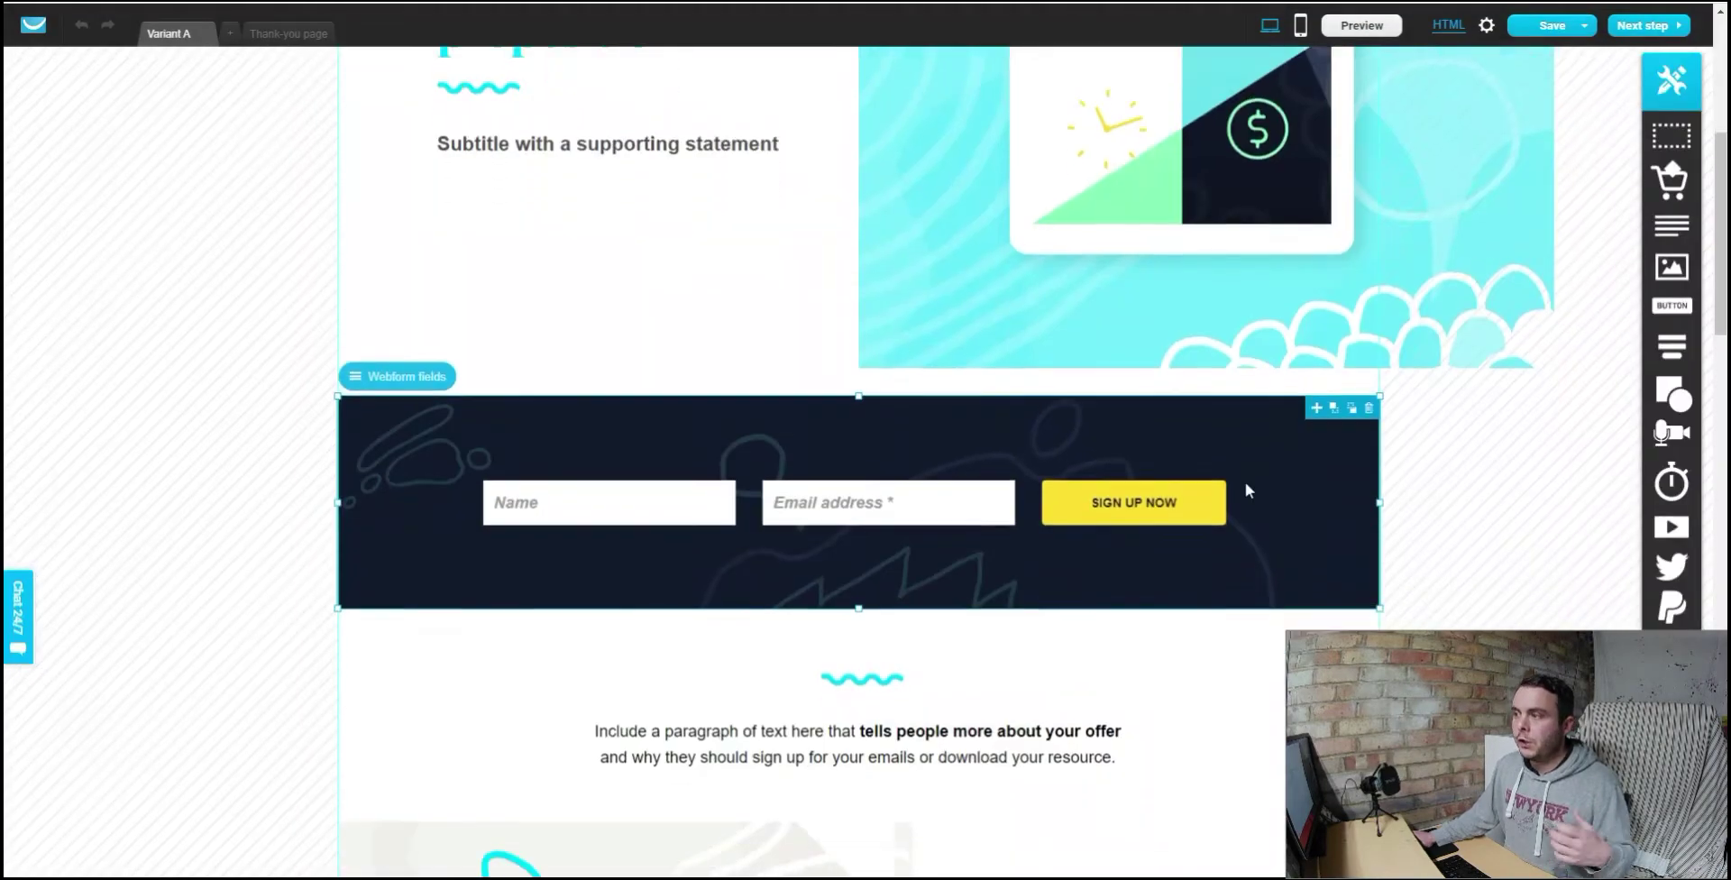
Step: Look over the Test landing page's webform section and check its URL and subscription settings
{"action": "scroll", "coordinate": [1247, 485], "scroll_direction": "down", "scroll_amount": 2}
{"action": "scroll", "coordinate": [1248, 490], "scroll_direction": "up", "scroll_amount": 4}
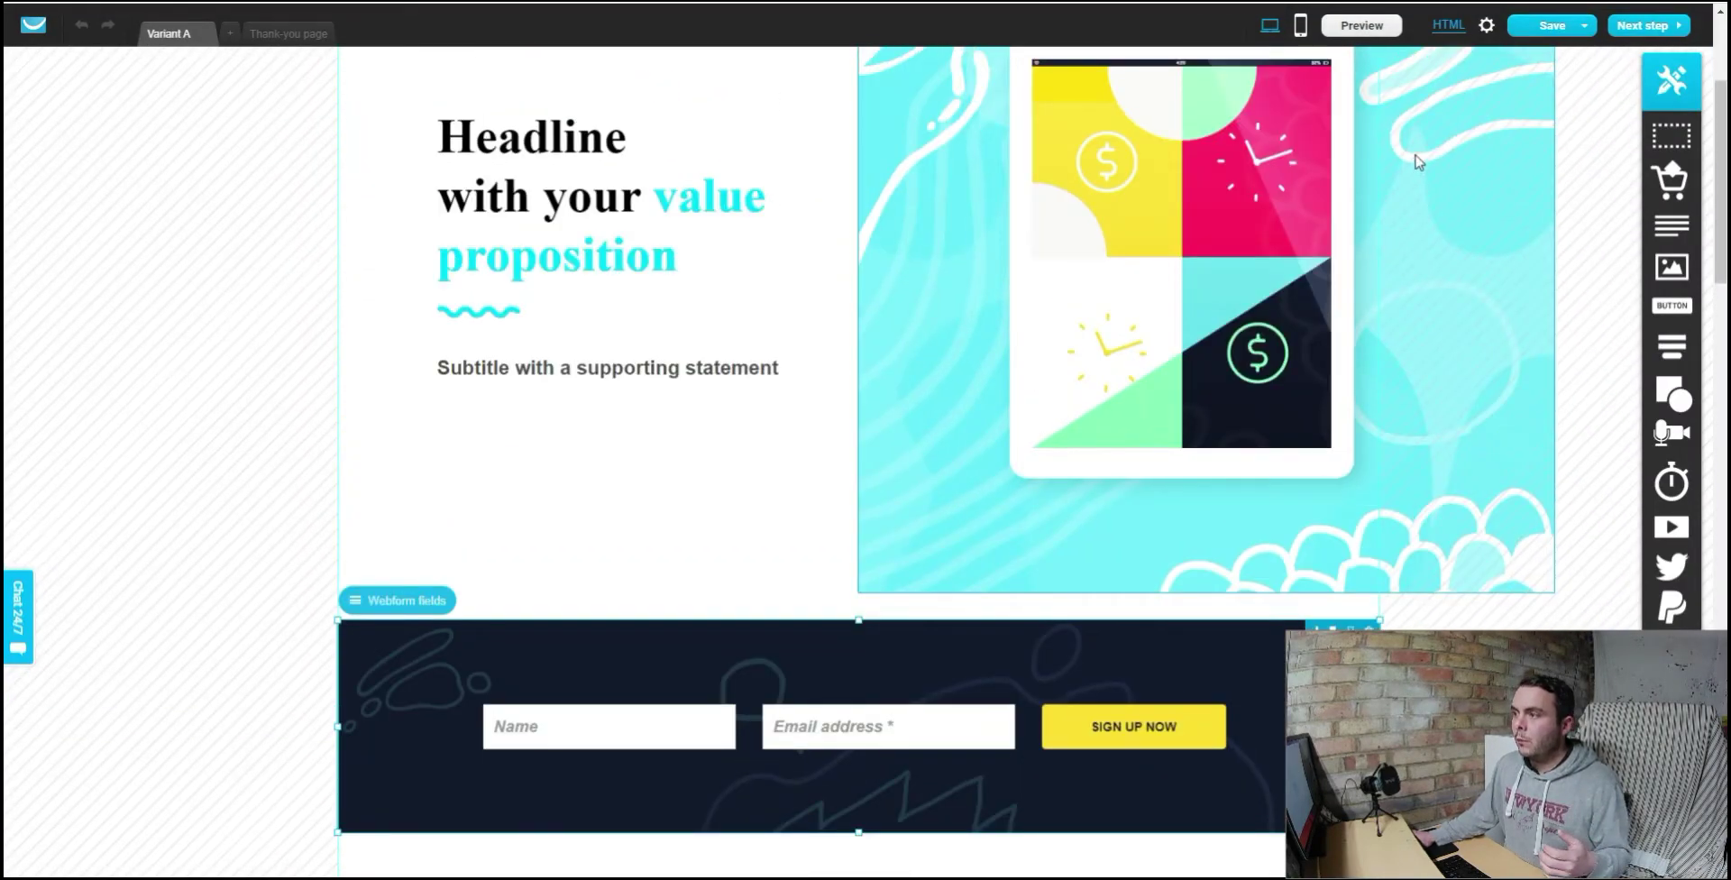
{"action": "left_click", "coordinate": [1648, 25]}
{"action": "scroll", "coordinate": [1097, 386], "scroll_direction": "down", "scroll_amount": 3}
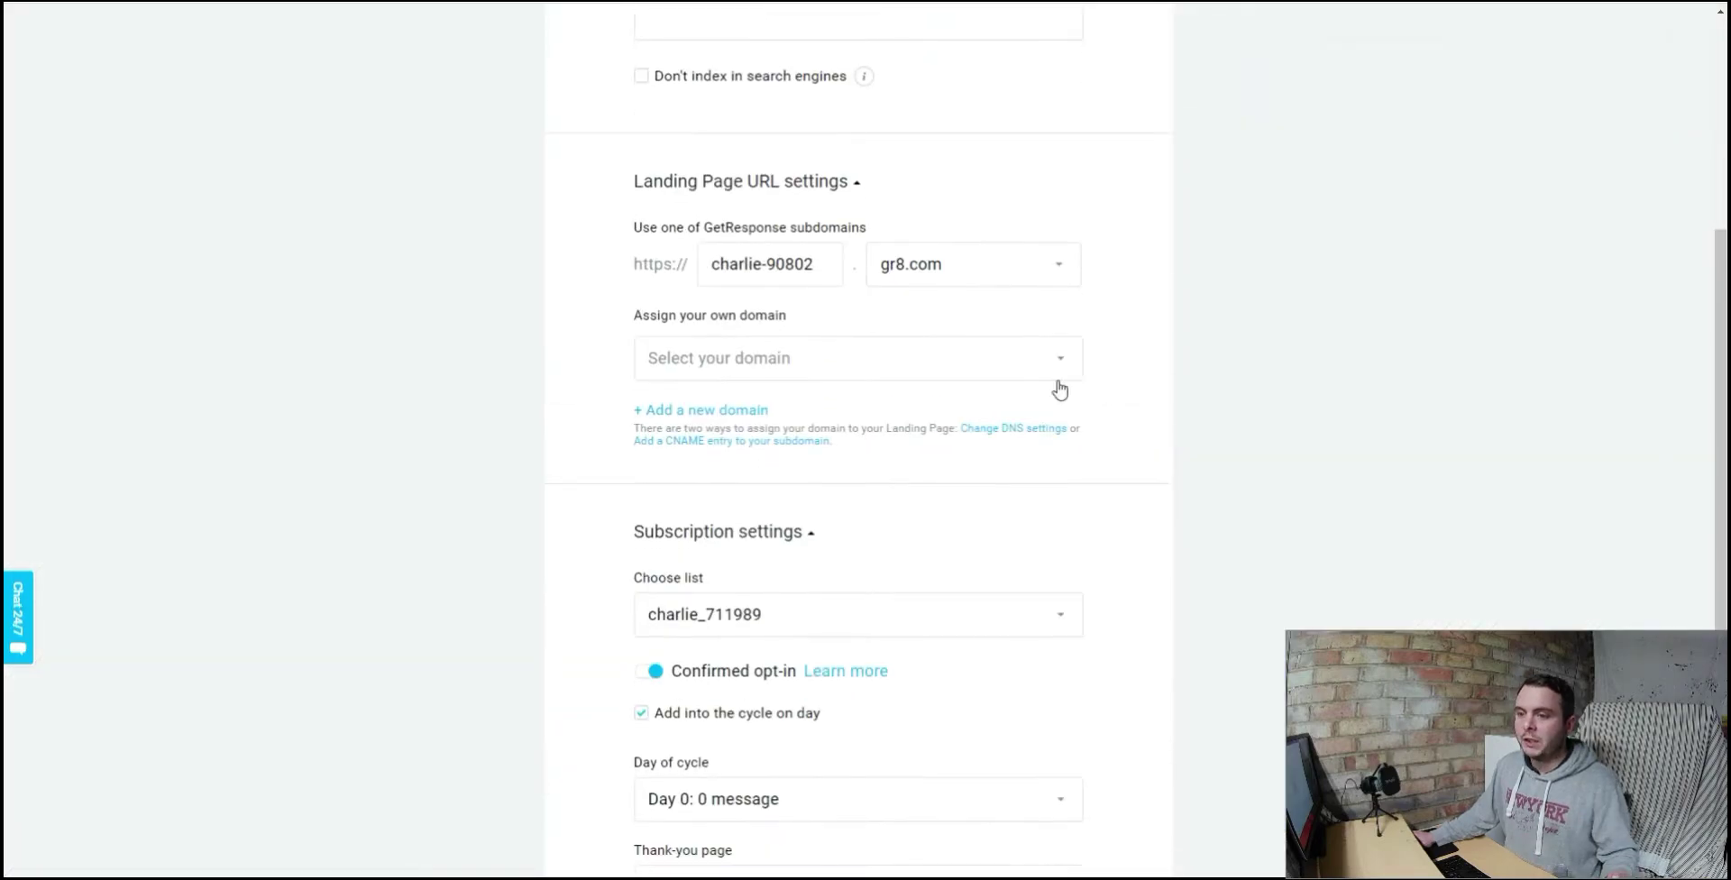
{"action": "scroll", "coordinate": [1028, 379], "scroll_direction": "down", "scroll_amount": 2}
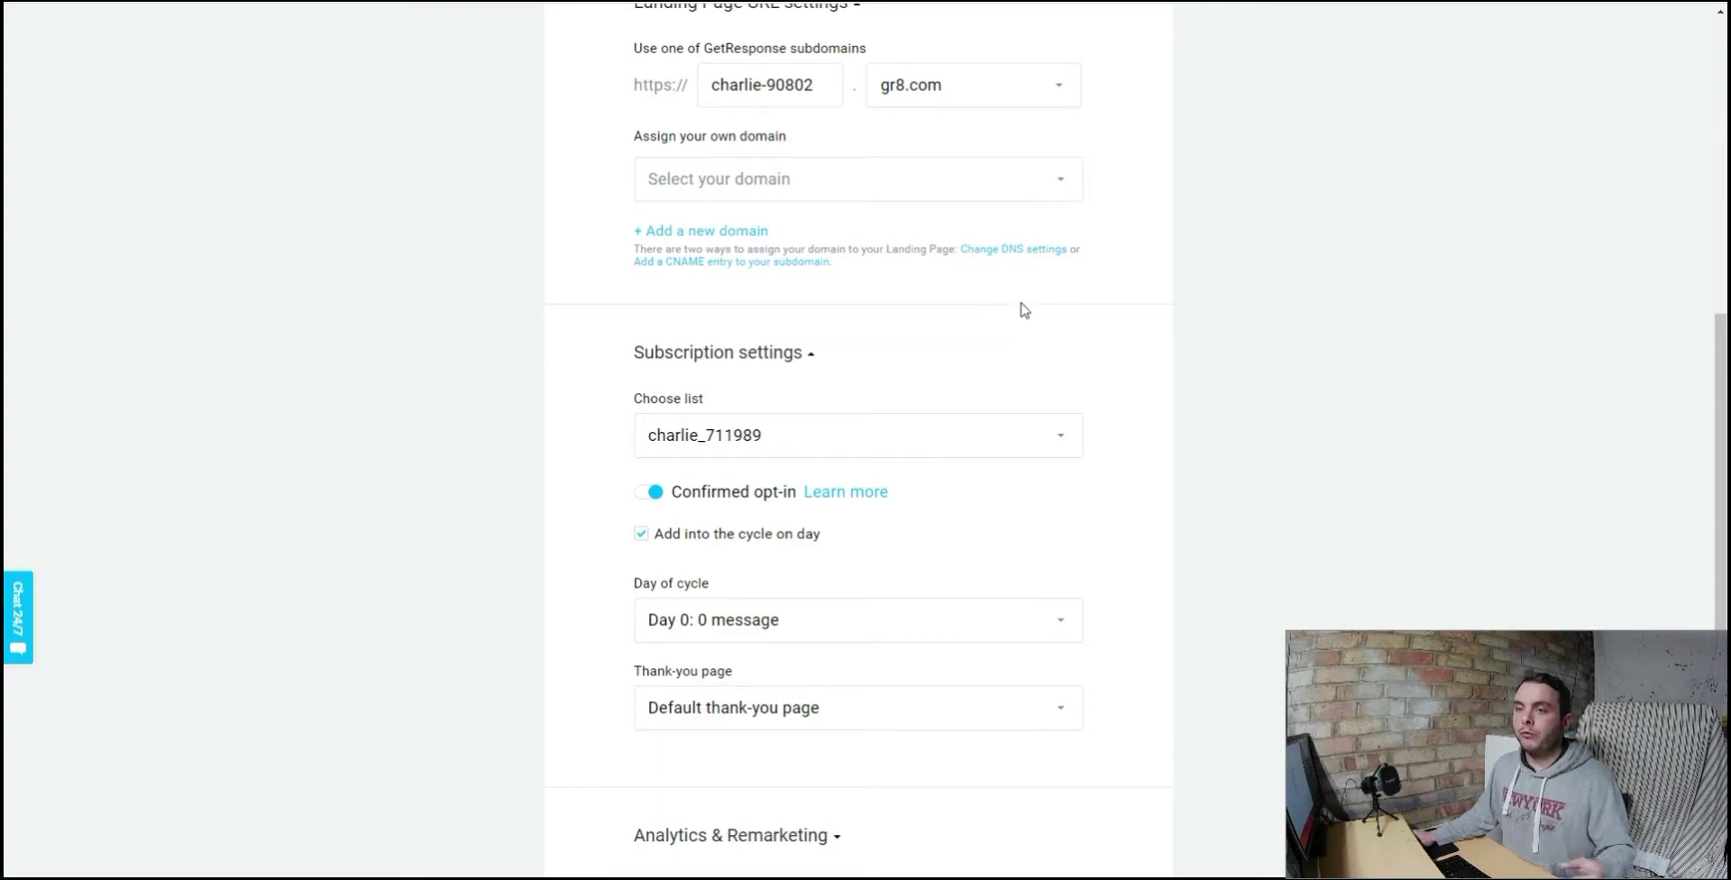
{"action": "scroll", "coordinate": [1083, 298], "scroll_direction": "up", "scroll_amount": 1}
{"action": "scroll", "coordinate": [1083, 298], "scroll_direction": "up", "scroll_amount": 5}
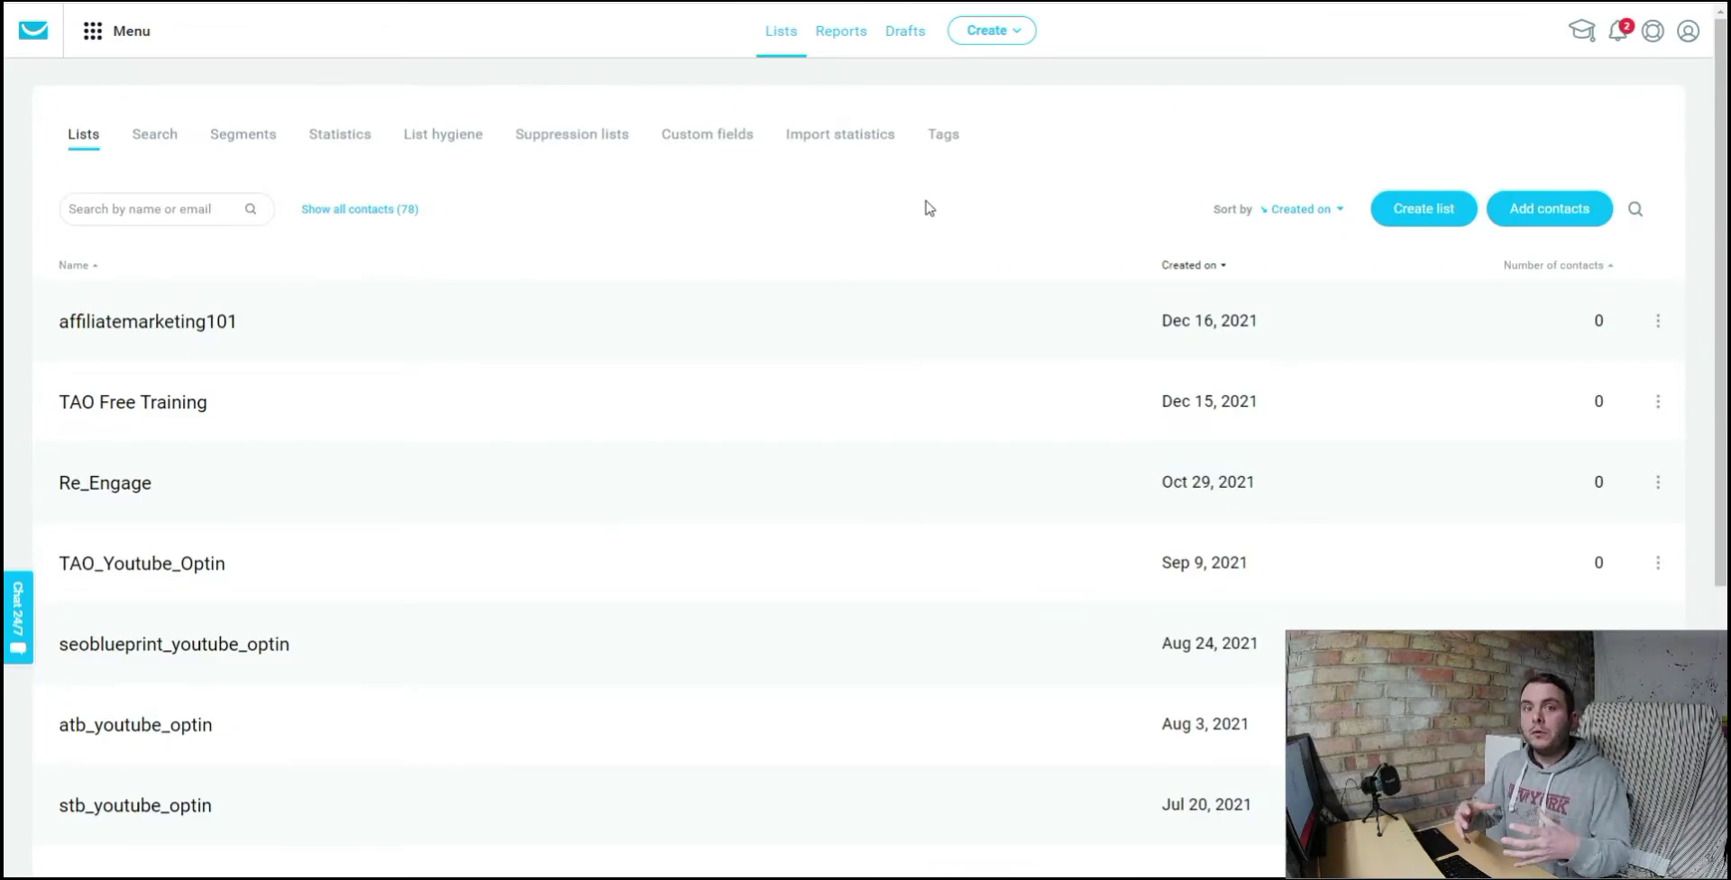
Step: View the contact tags and check the tag creation form, closing it without adding a tag
{"action": "left_click", "coordinate": [940, 137]}
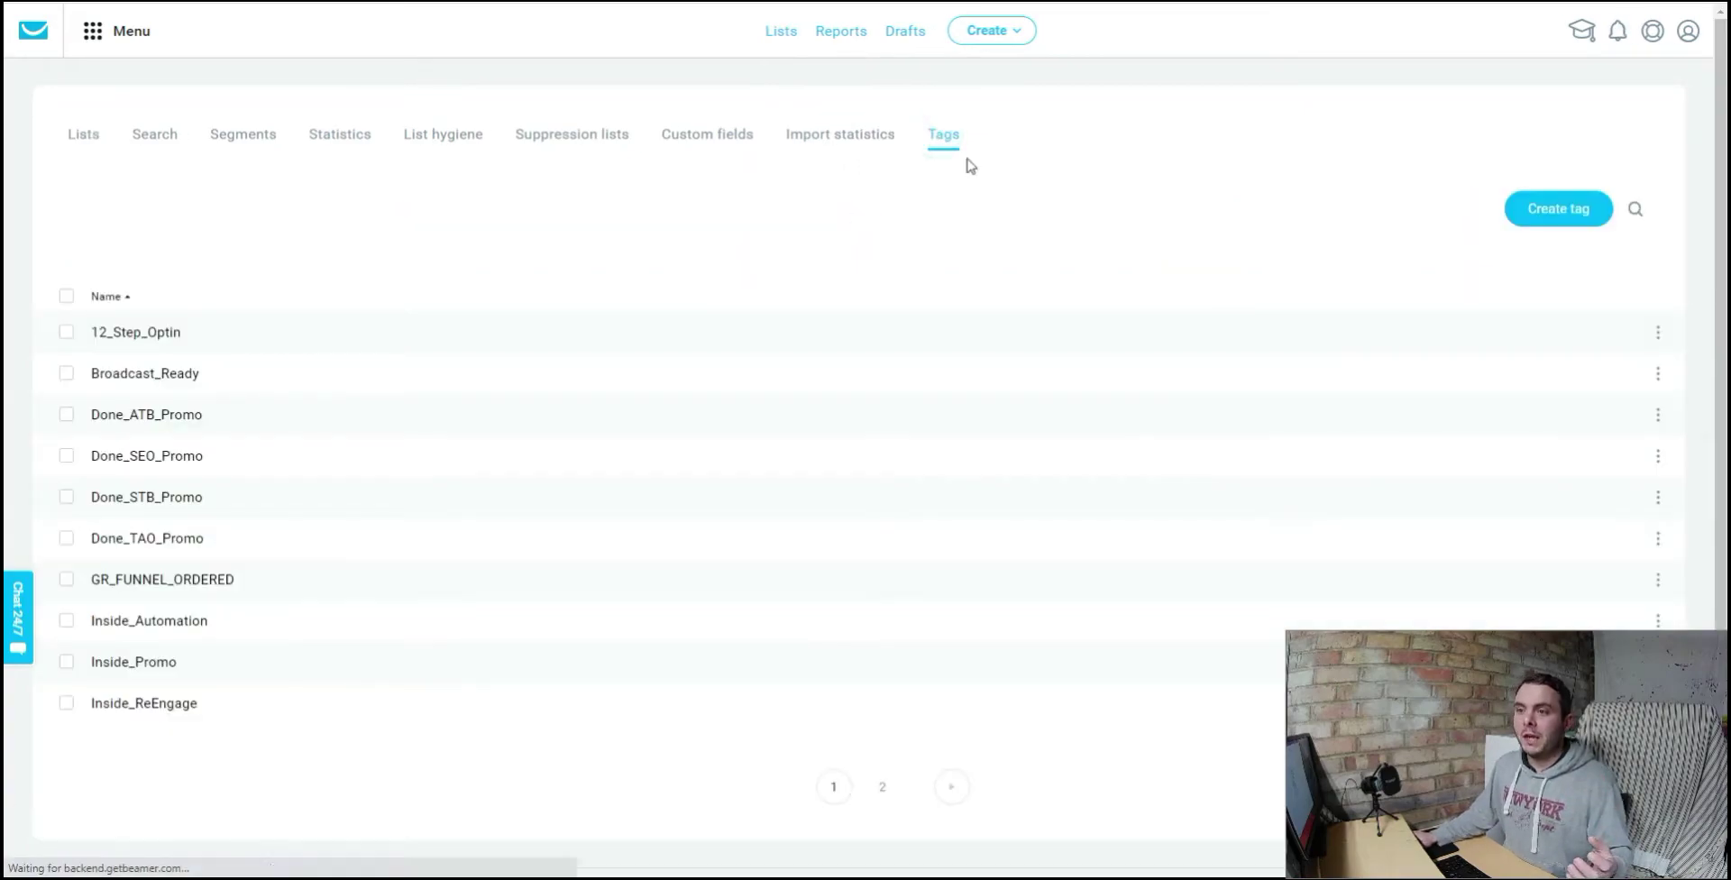
{"action": "left_click", "coordinate": [1553, 221]}
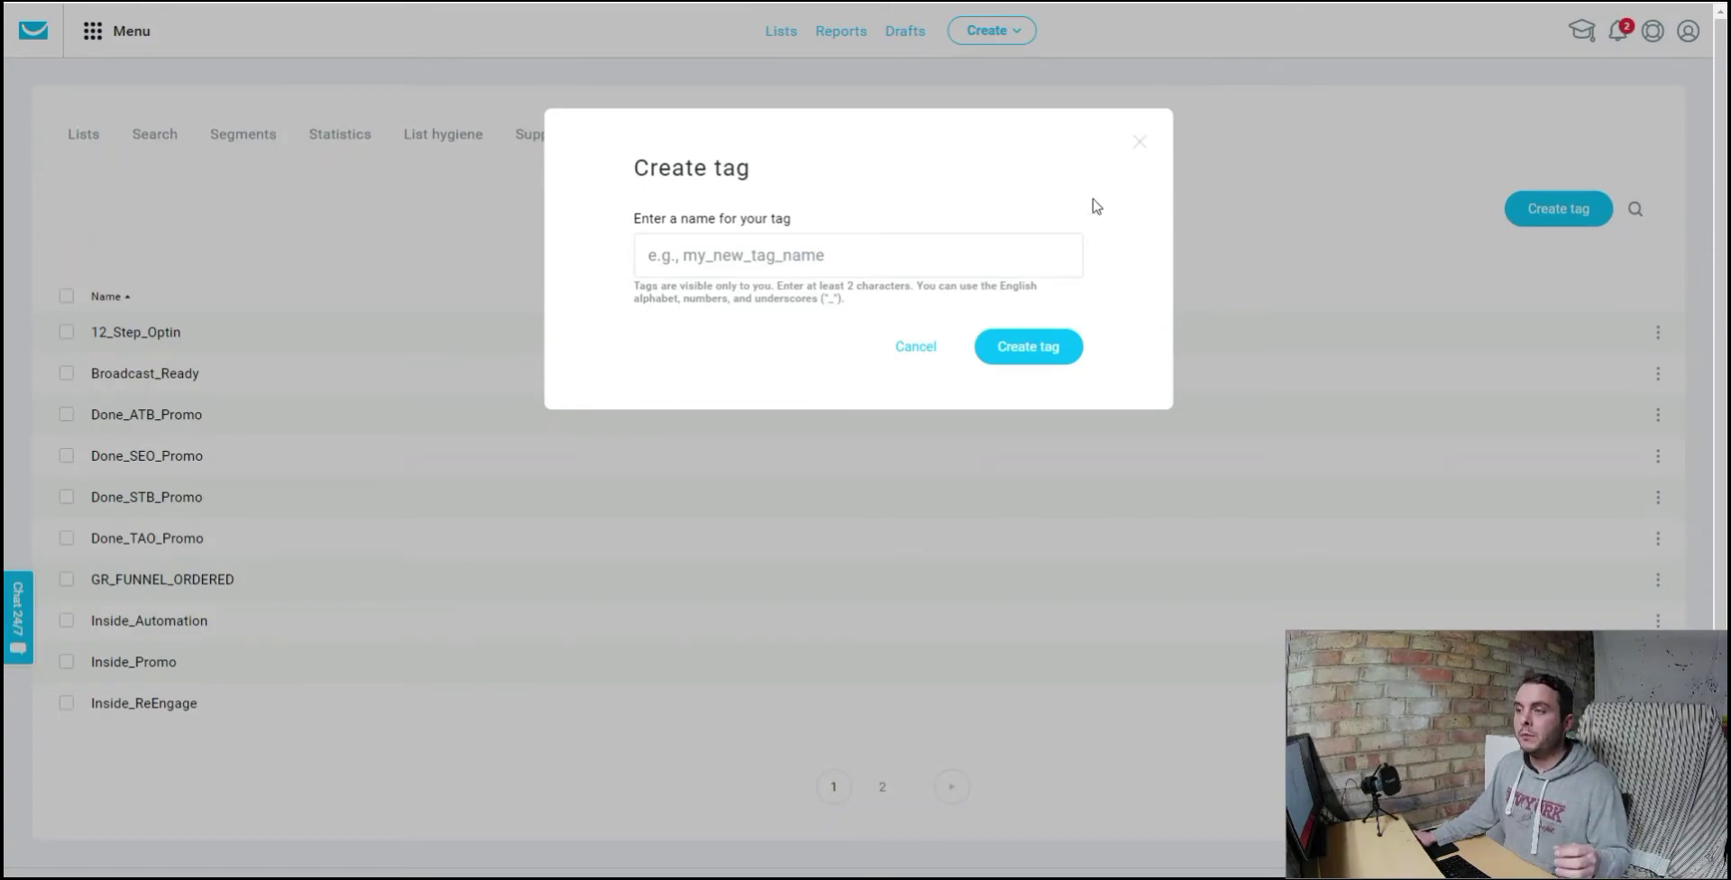
{"action": "left_click", "coordinate": [1139, 141]}
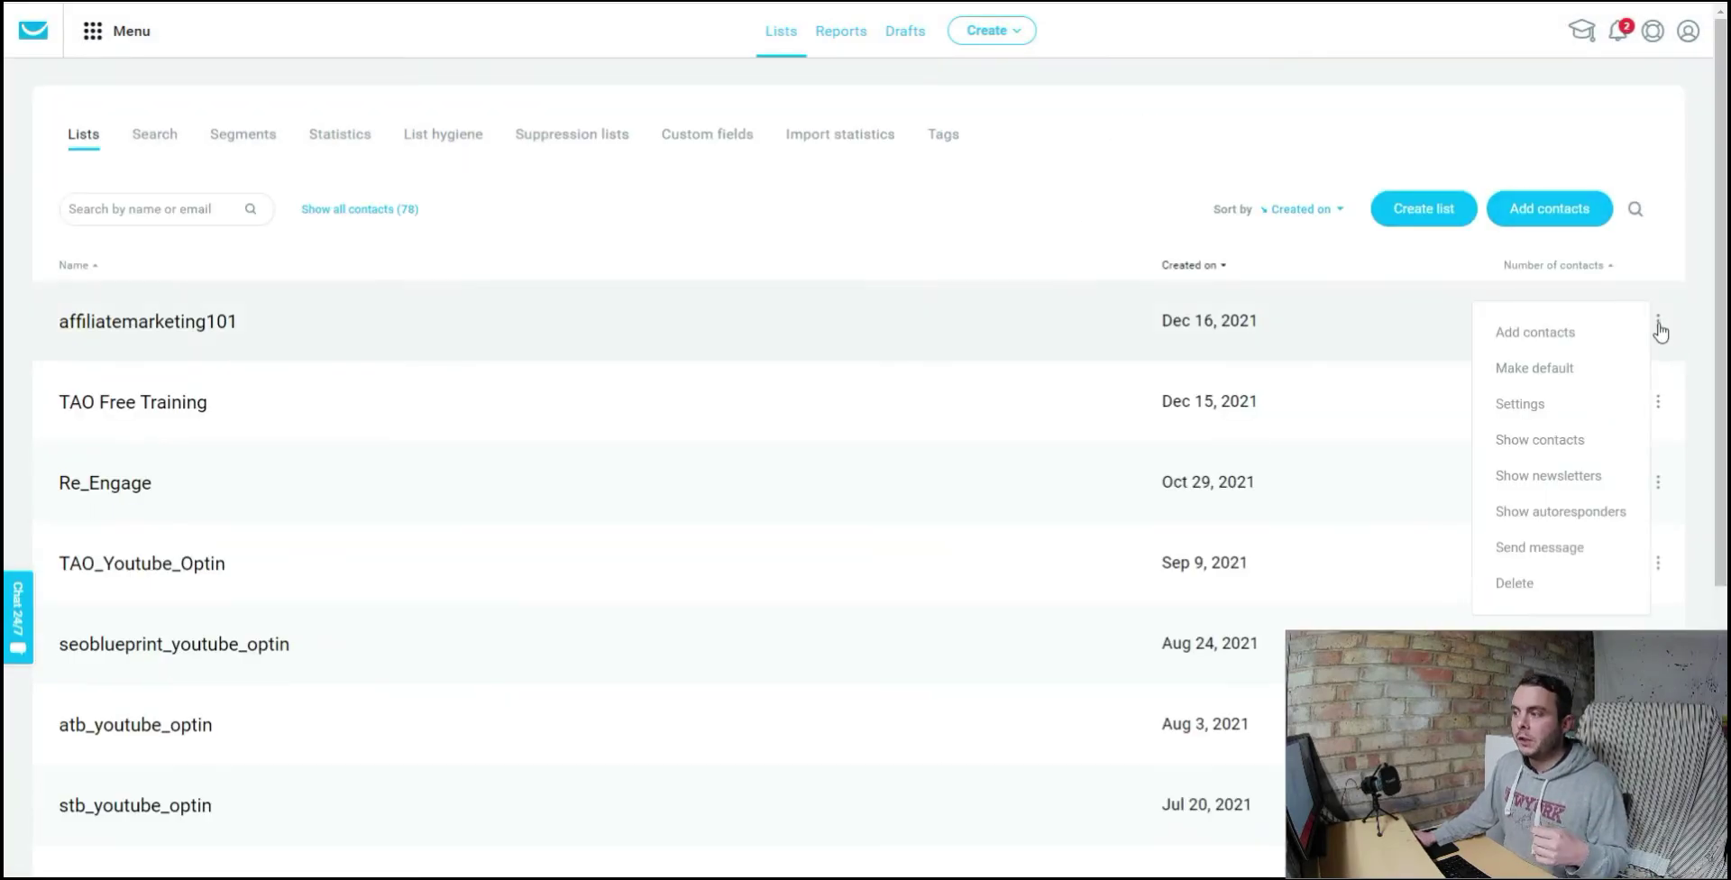
Step: Check the actions available for the affiliatemarketing101 list and open the stb_youtube_optin list's contact details
{"action": "left_click", "coordinate": [1655, 325]}
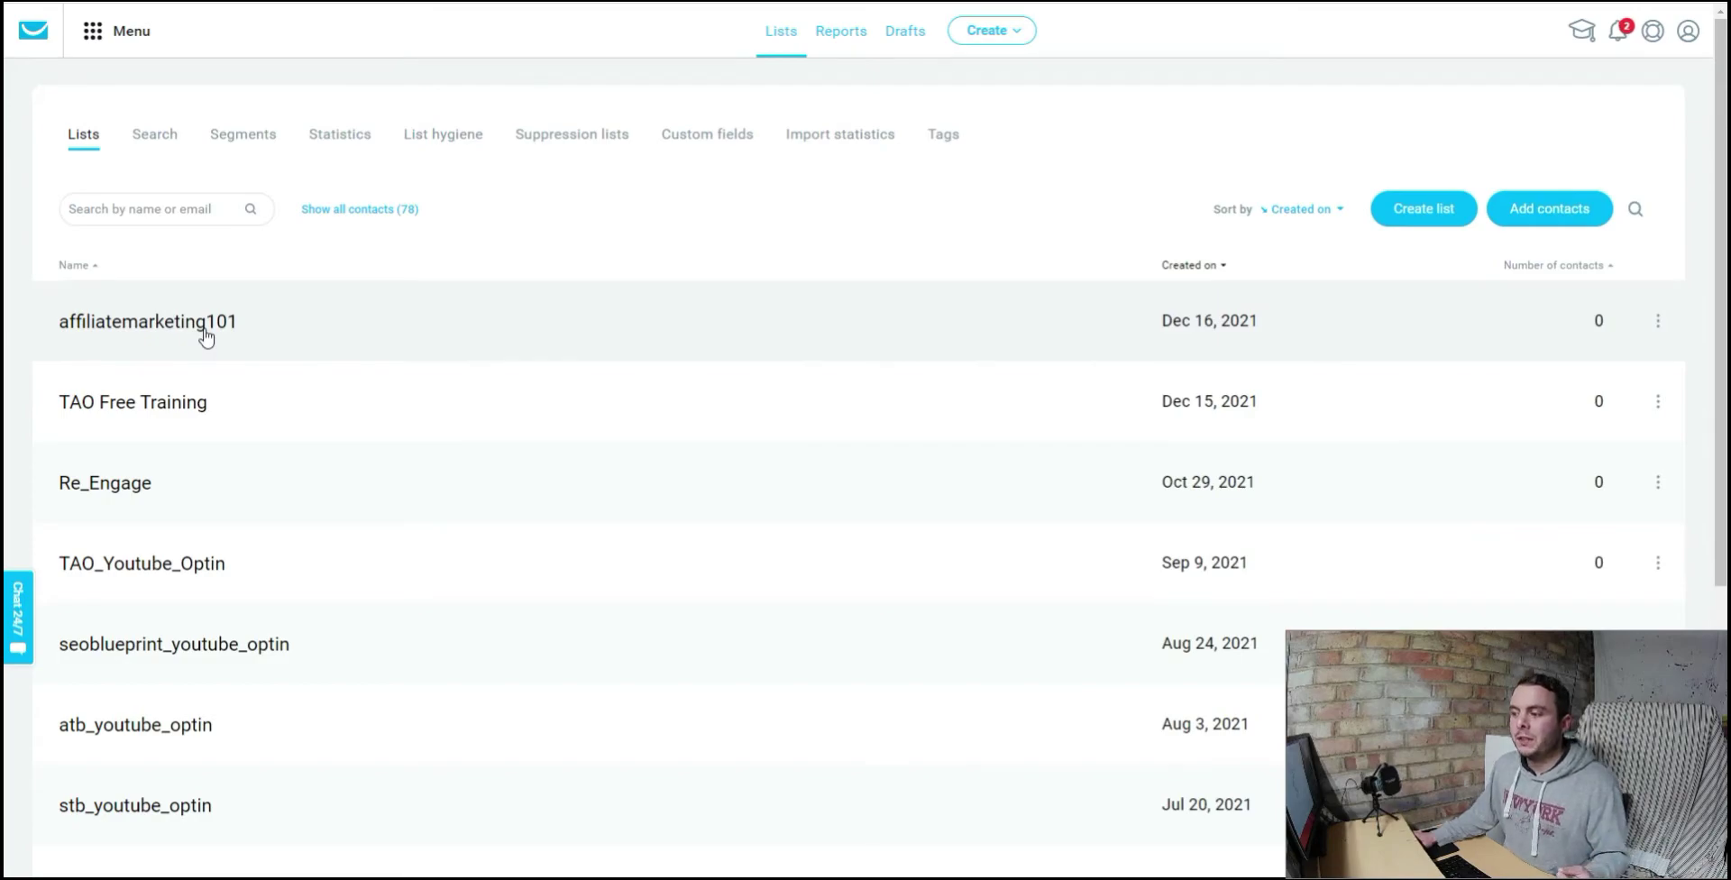
{"action": "scroll", "coordinate": [330, 316], "scroll_direction": "down", "scroll_amount": 3}
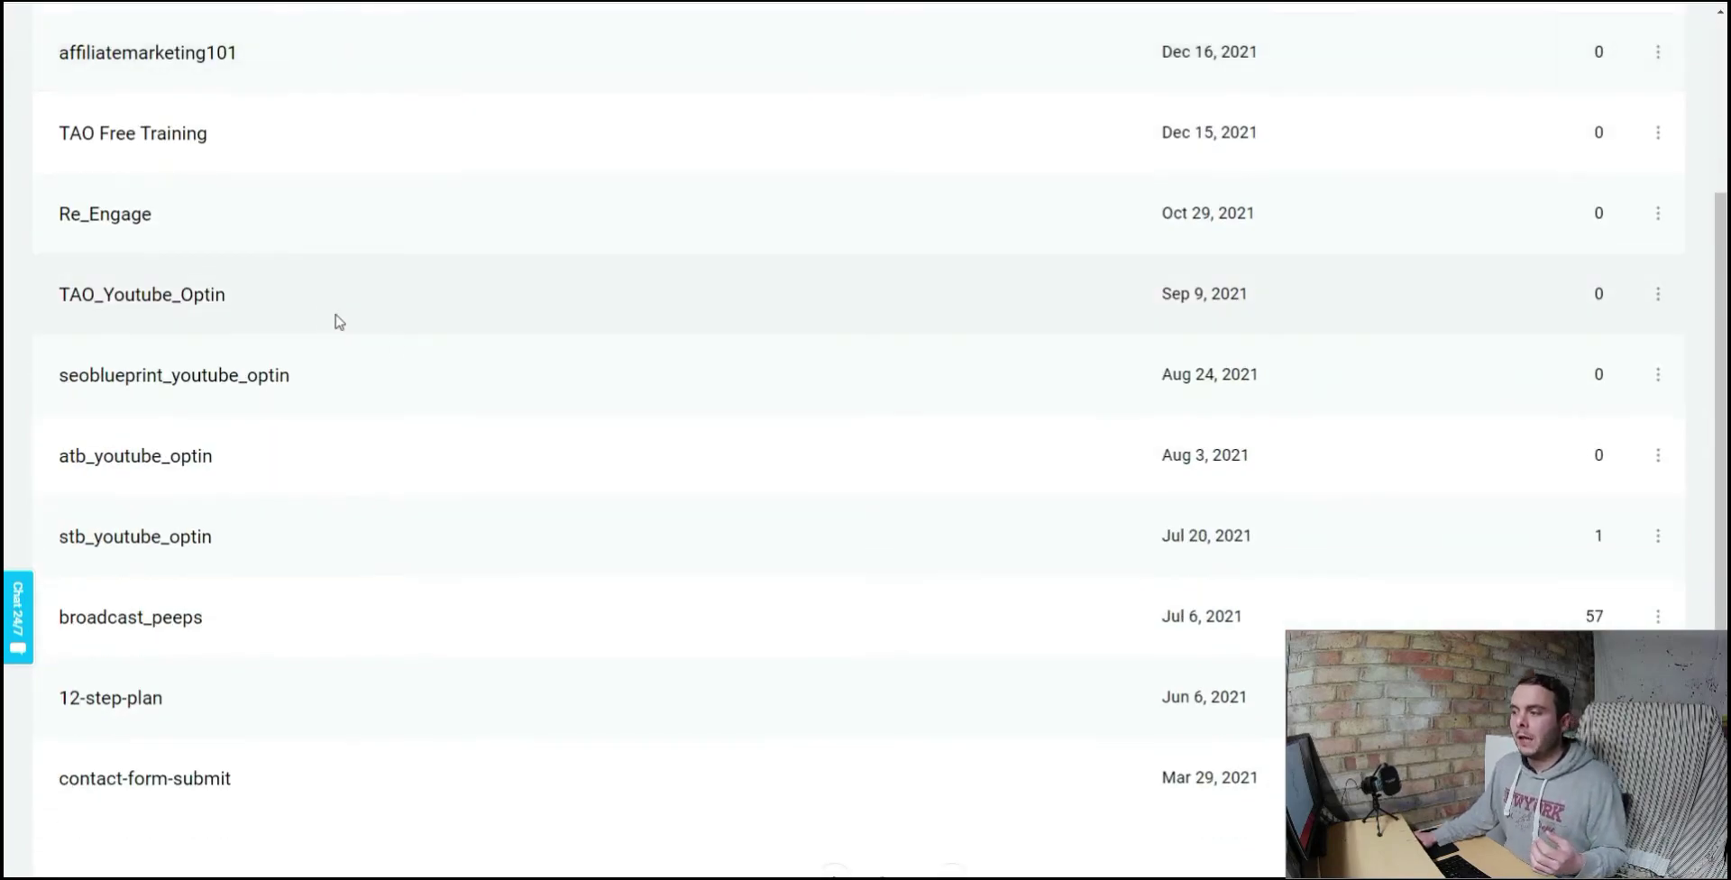
{"action": "left_click", "coordinate": [153, 539]}
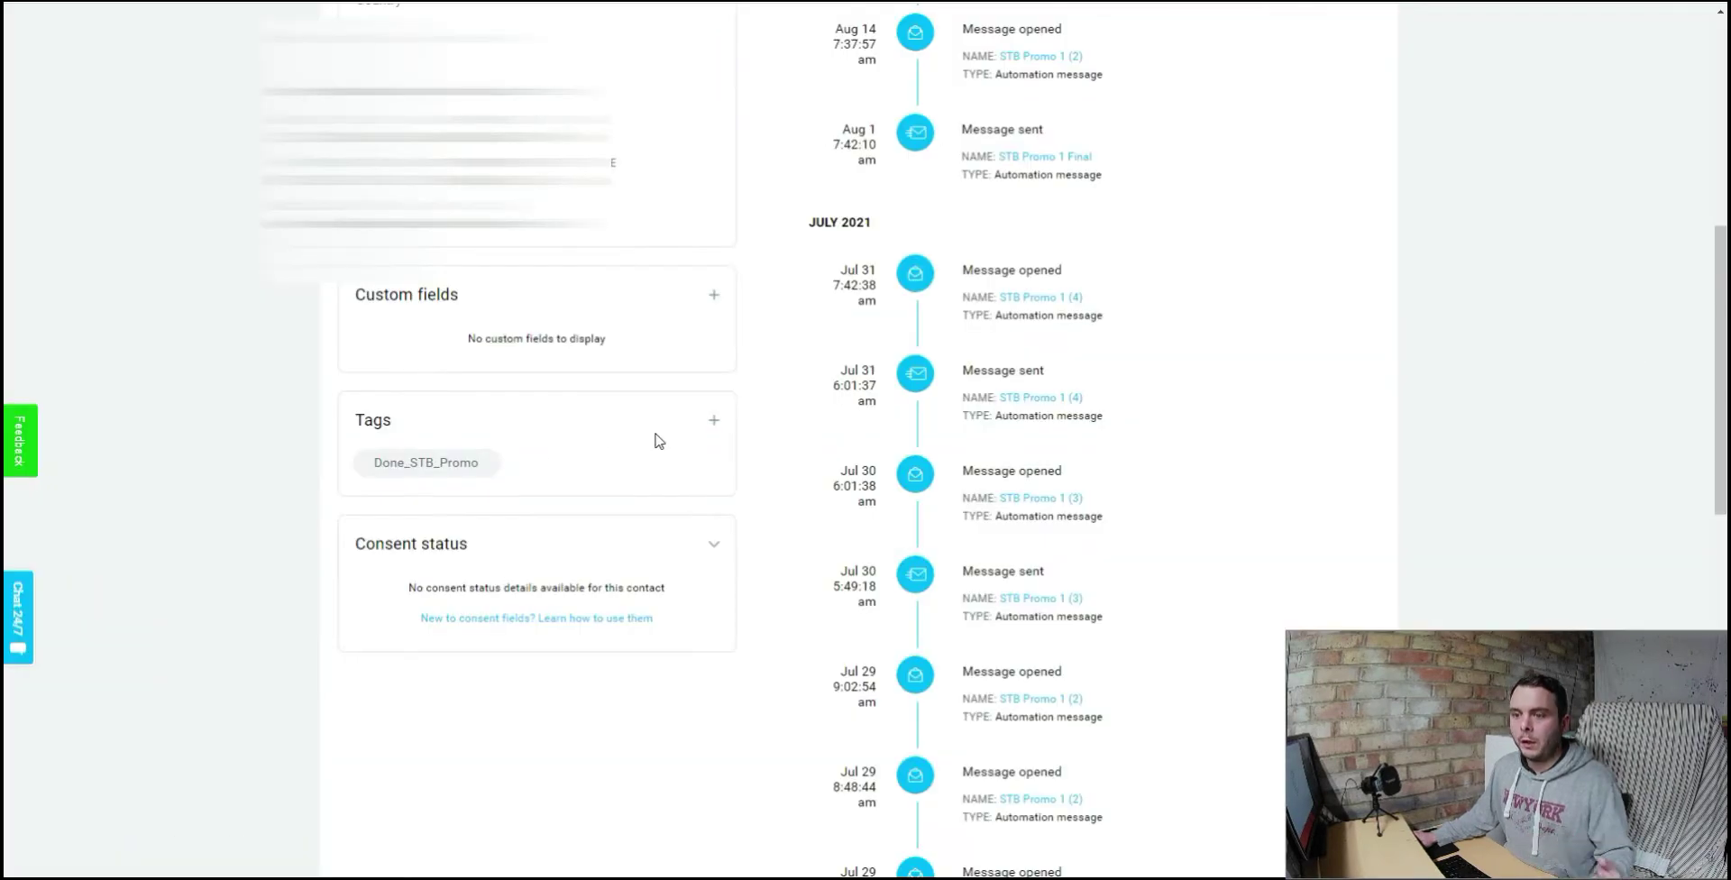
Step: Check the options for assigning a tag to the contact, close them, and examine the contact's activity history
{"action": "left_click", "coordinate": [714, 420]}
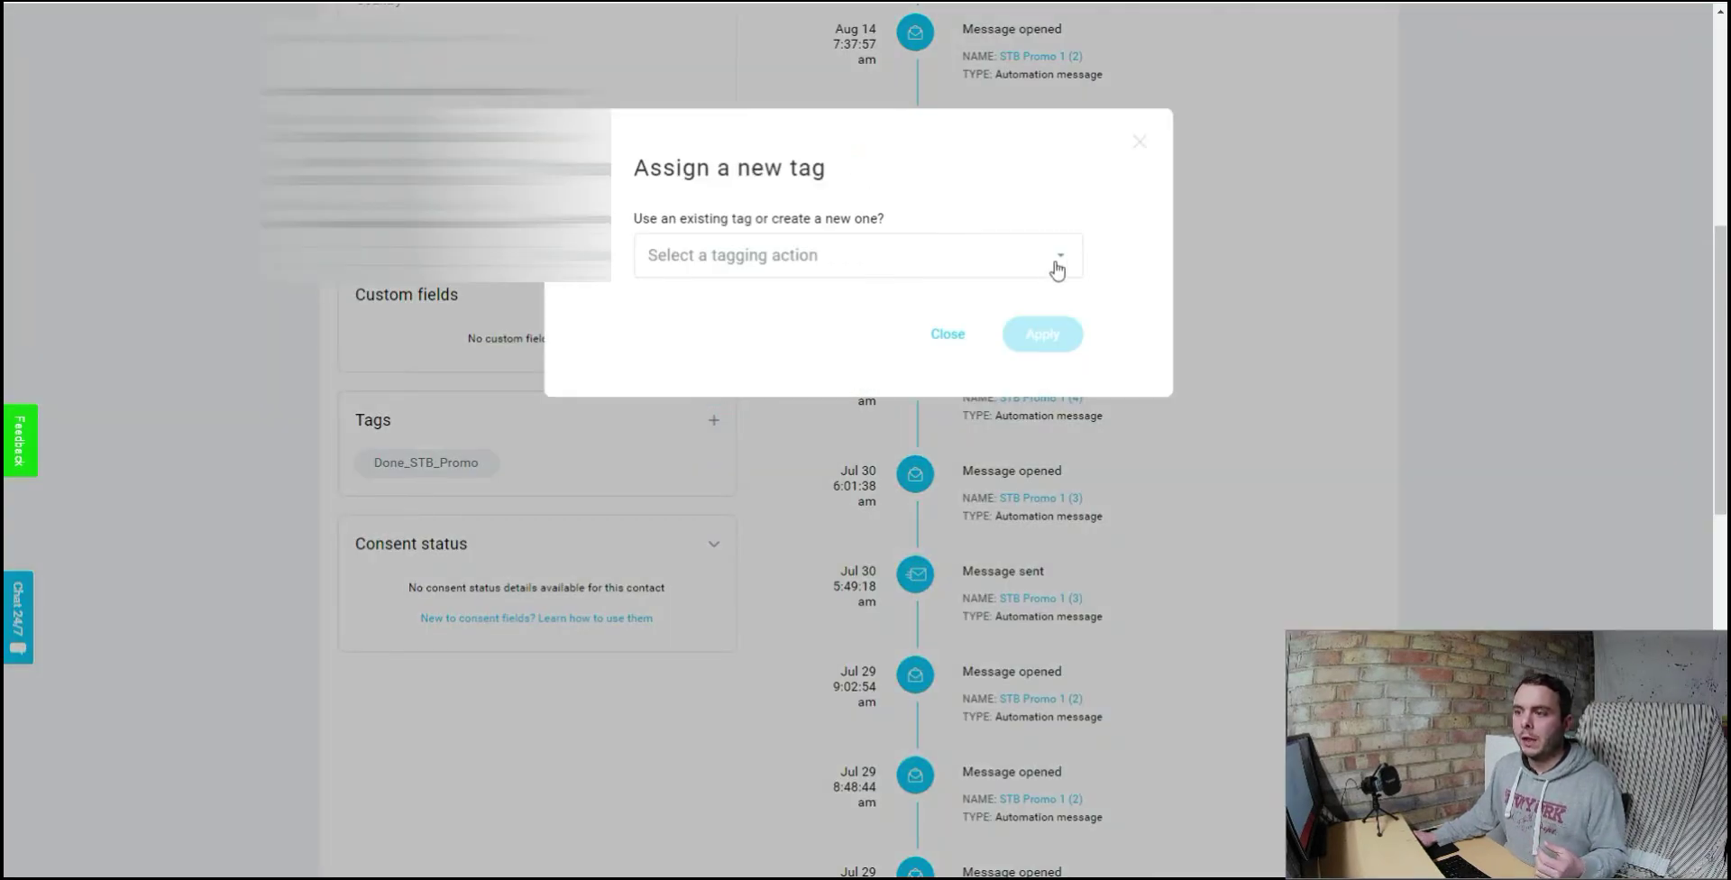
{"action": "left_click", "coordinate": [1057, 263]}
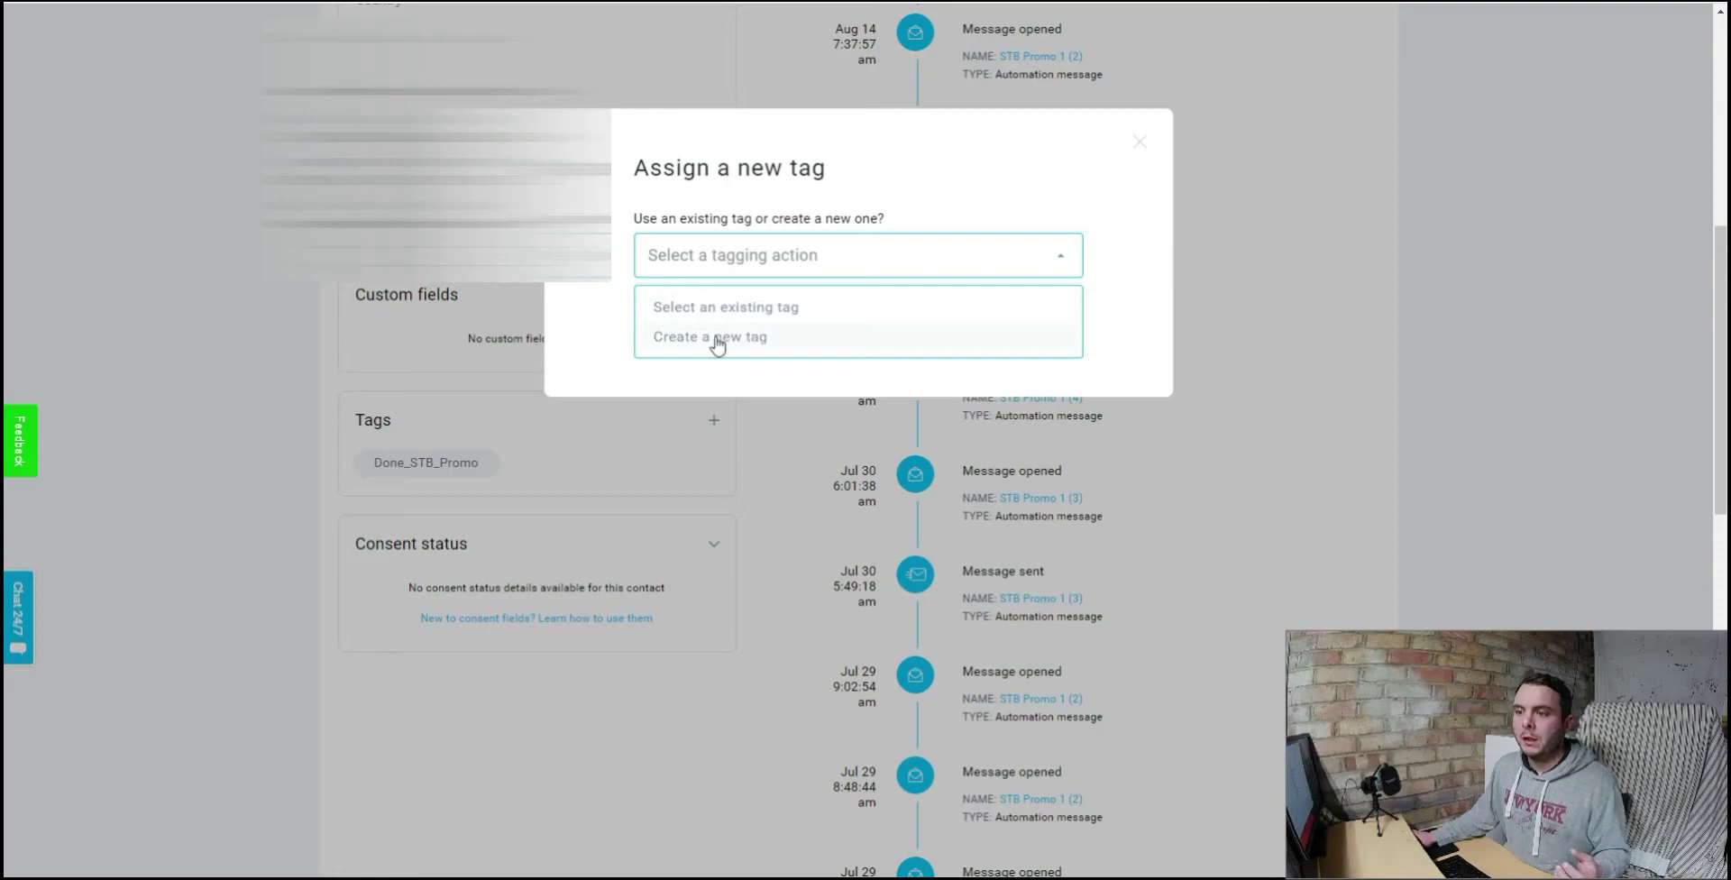
{"action": "left_click", "coordinate": [1140, 143]}
{"action": "left_click", "coordinate": [1140, 142]}
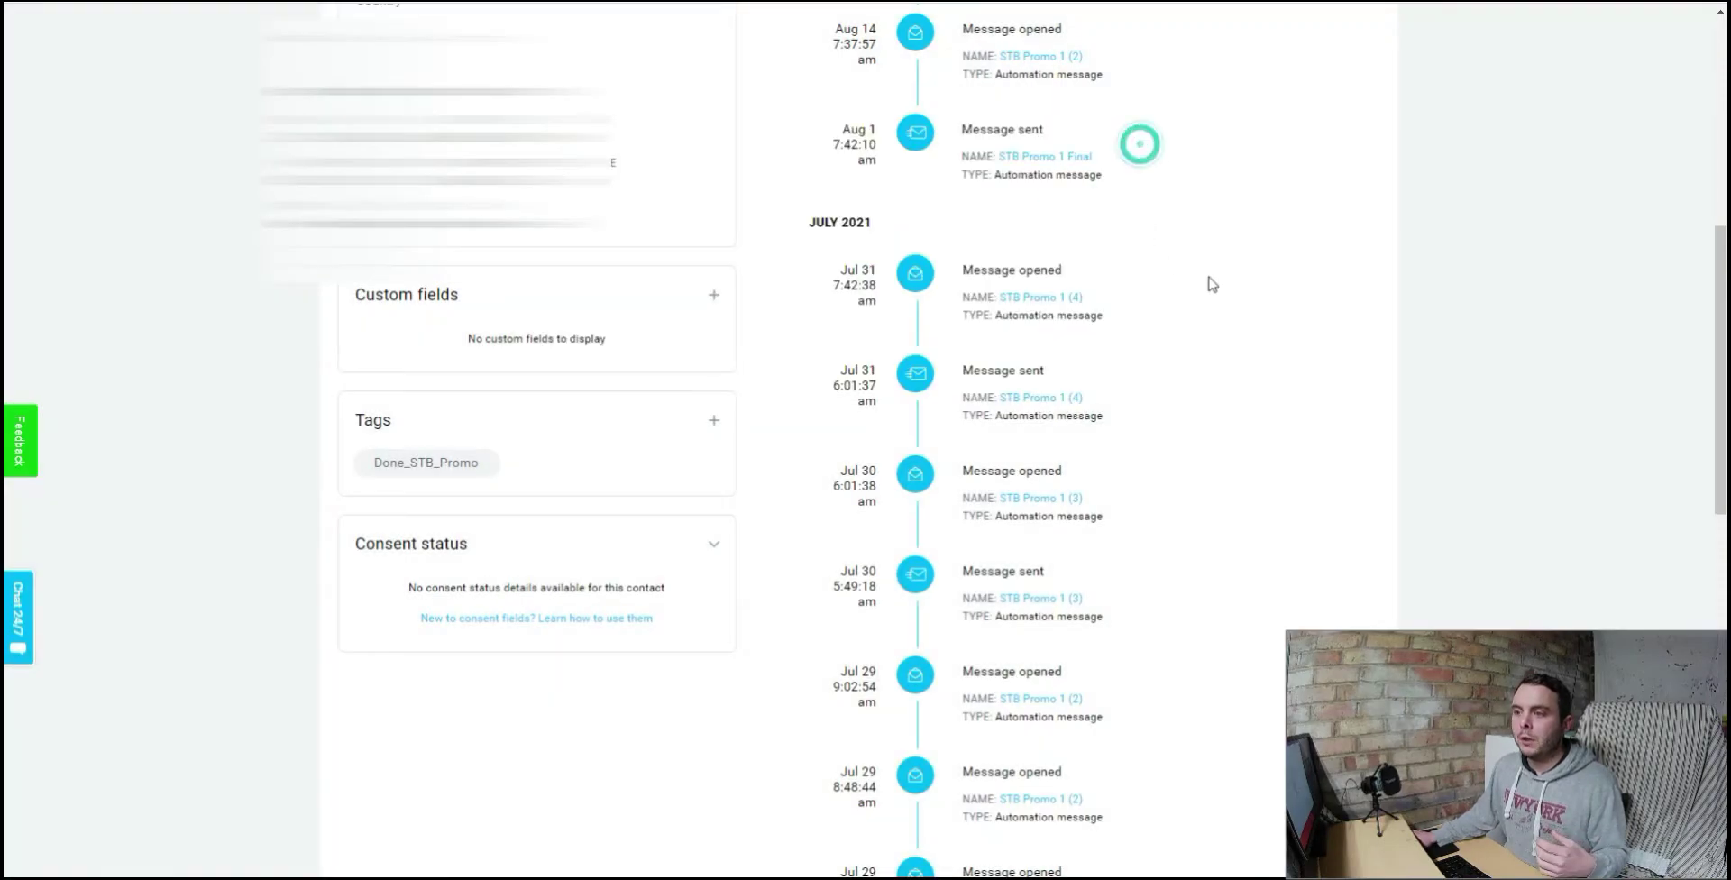
{"action": "scroll", "coordinate": [992, 340], "scroll_direction": "up", "scroll_amount": 8}
{"action": "scroll", "coordinate": [846, 347], "scroll_direction": "down", "scroll_amount": 5}
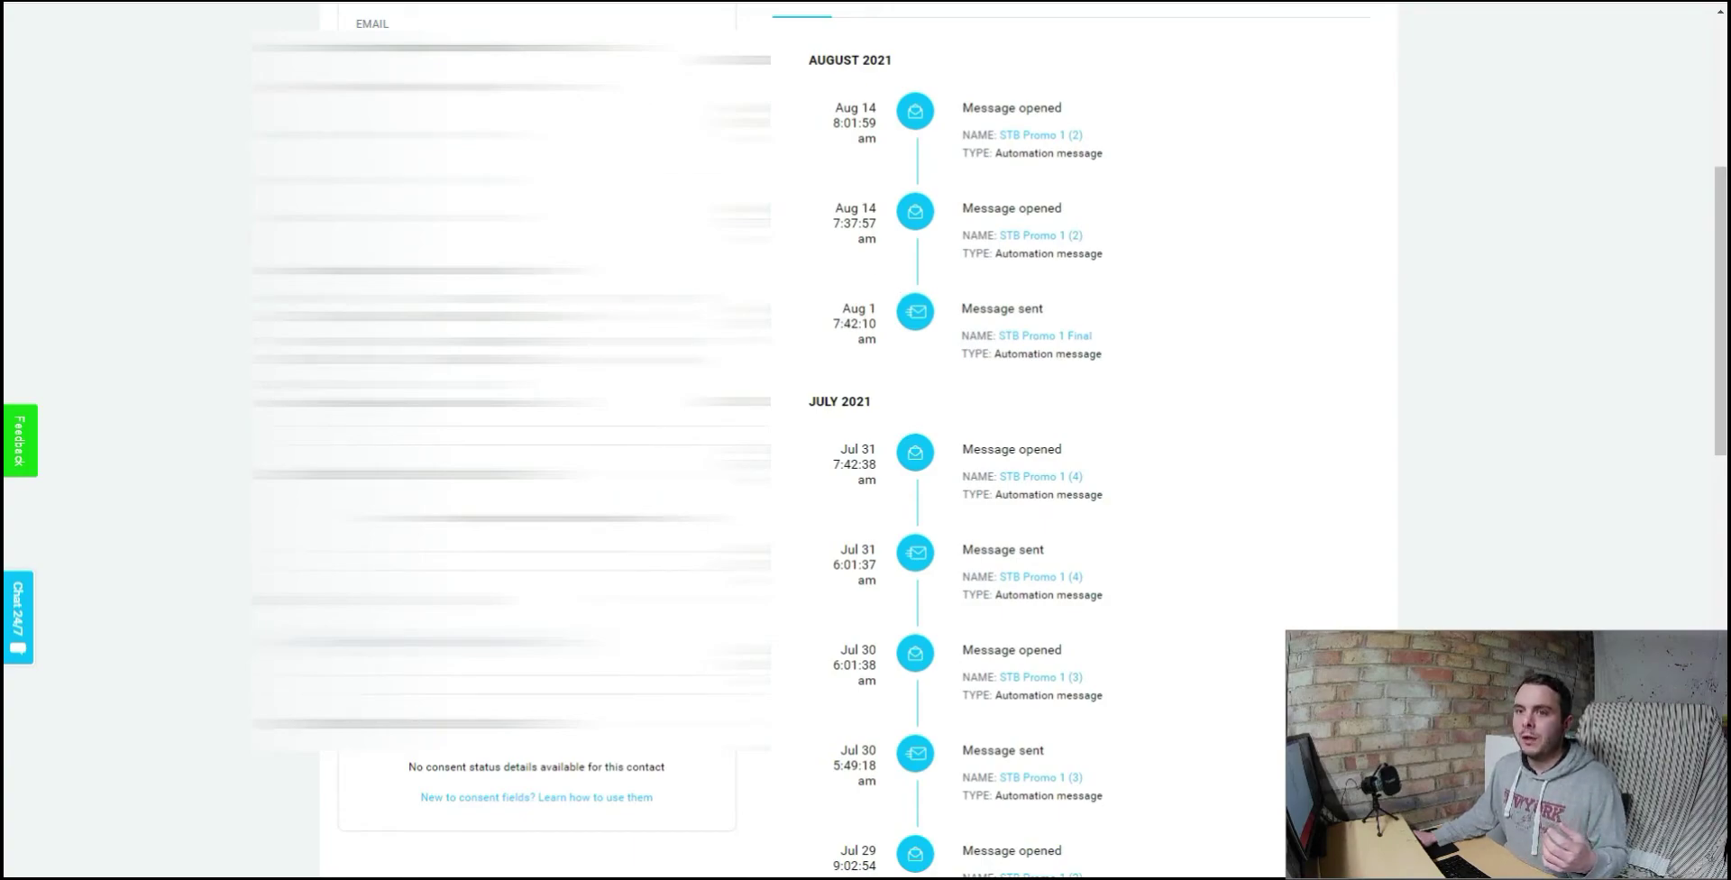
Step: View the sent newsletters in Email marketing and start a new untitled newsletter to show its setup fields
{"action": "left_click", "coordinate": [92, 121]}
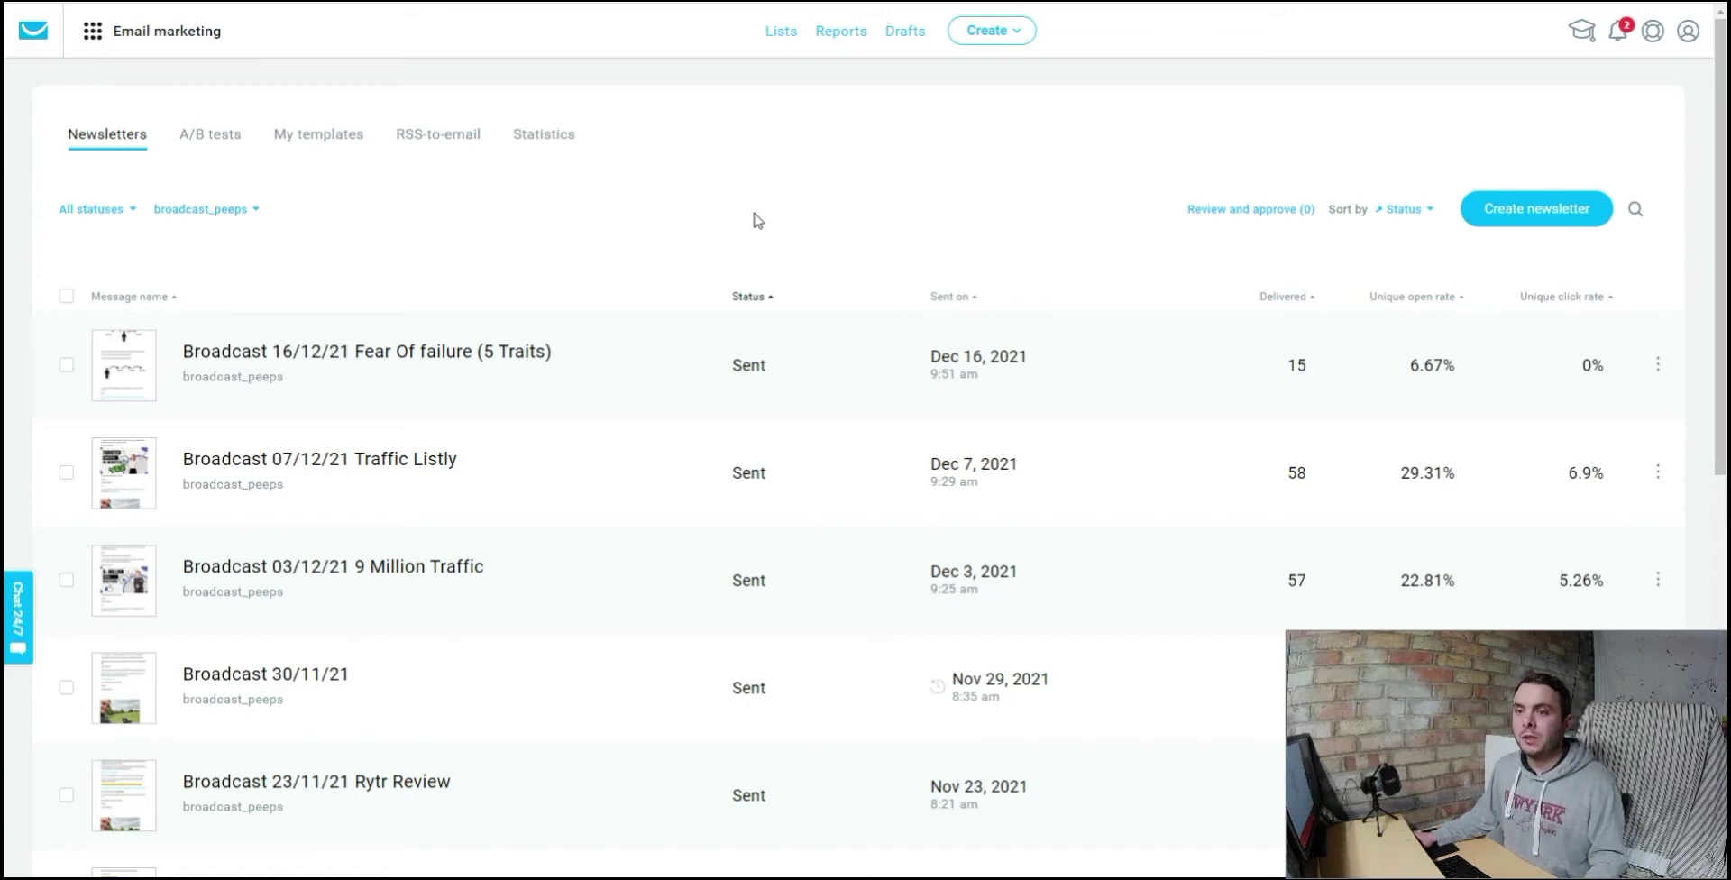
{"action": "left_click", "coordinate": [1560, 219]}
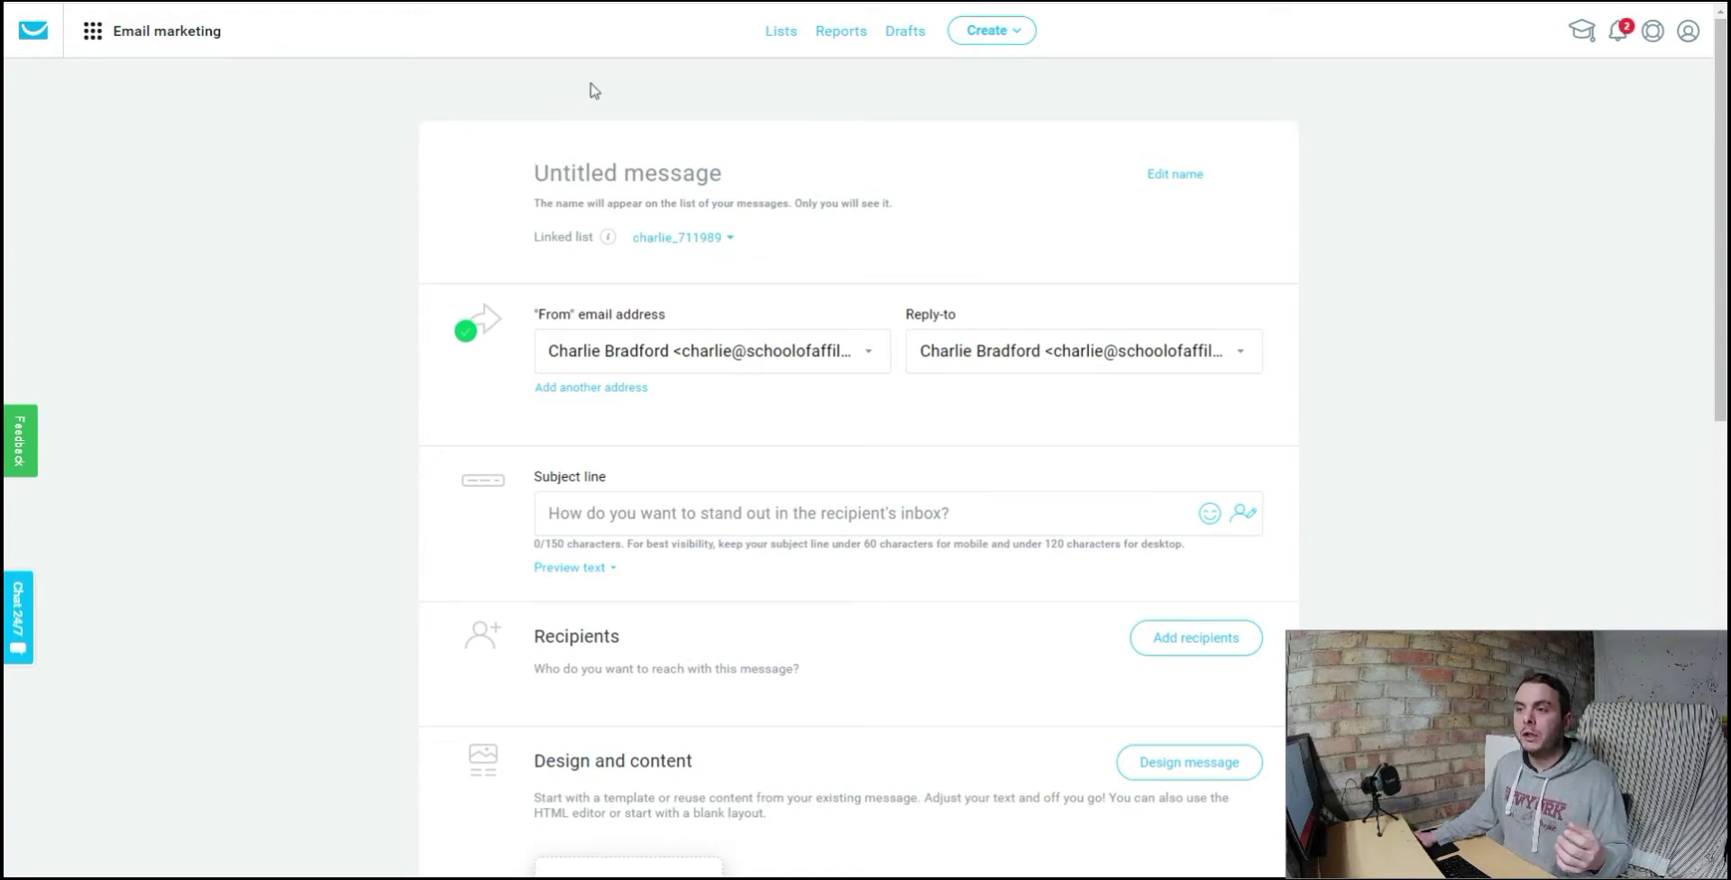
{"action": "left_click", "coordinate": [92, 30]}
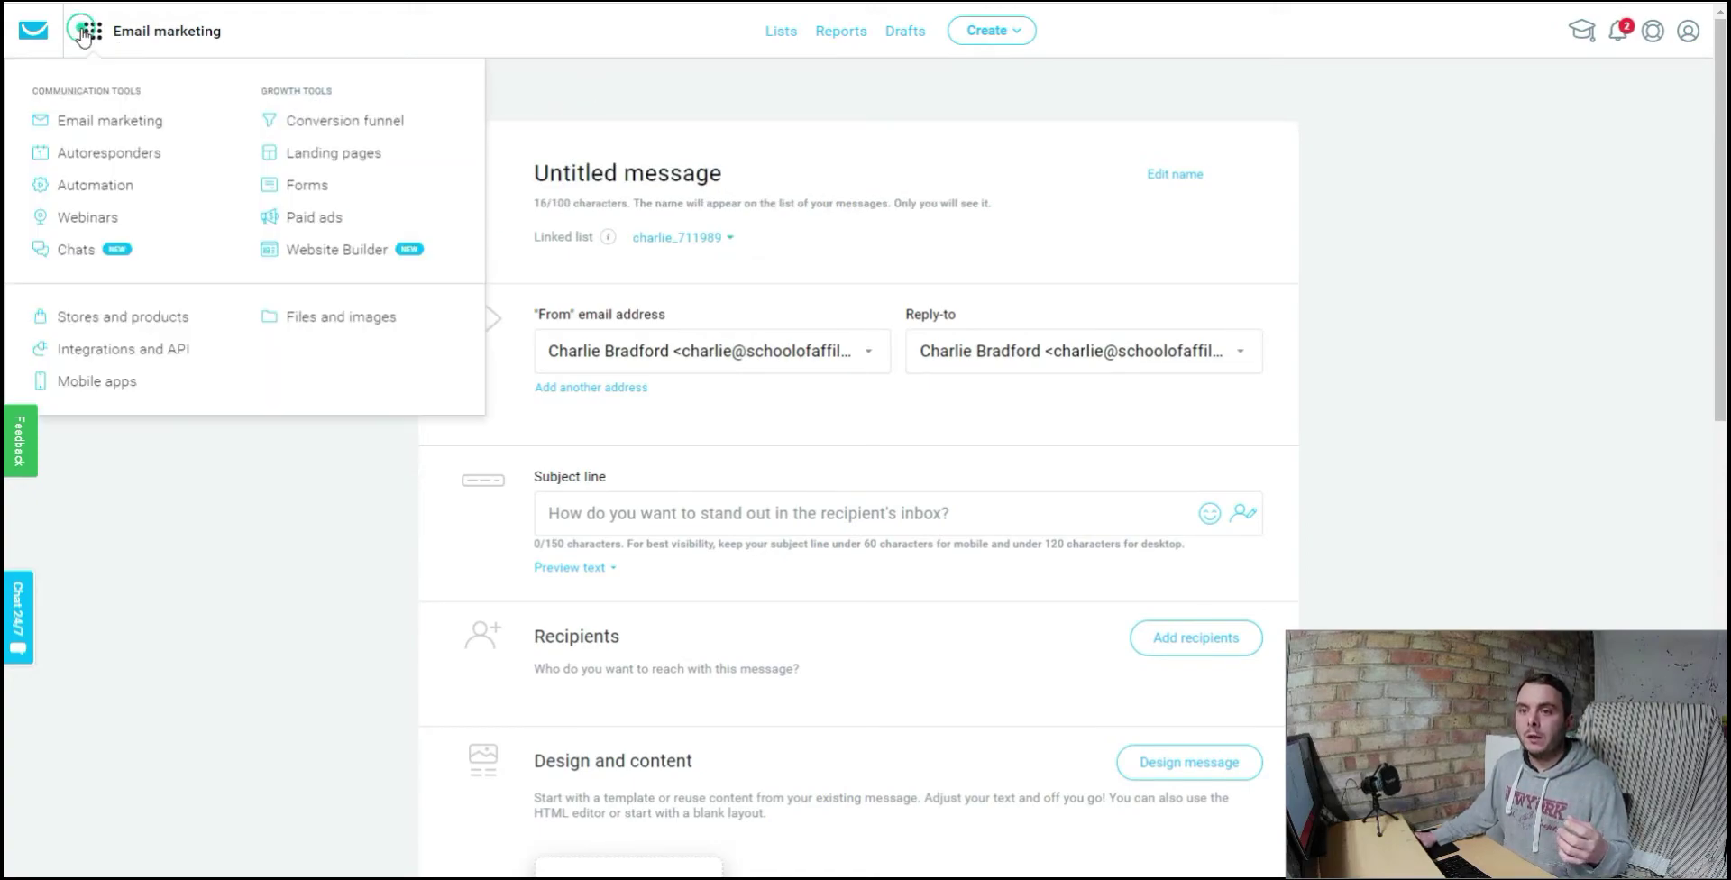
Step: Return to the newsletters overview and check which contact lists it can be filtered by, leaving the filter as it is
{"action": "left_click", "coordinate": [110, 120]}
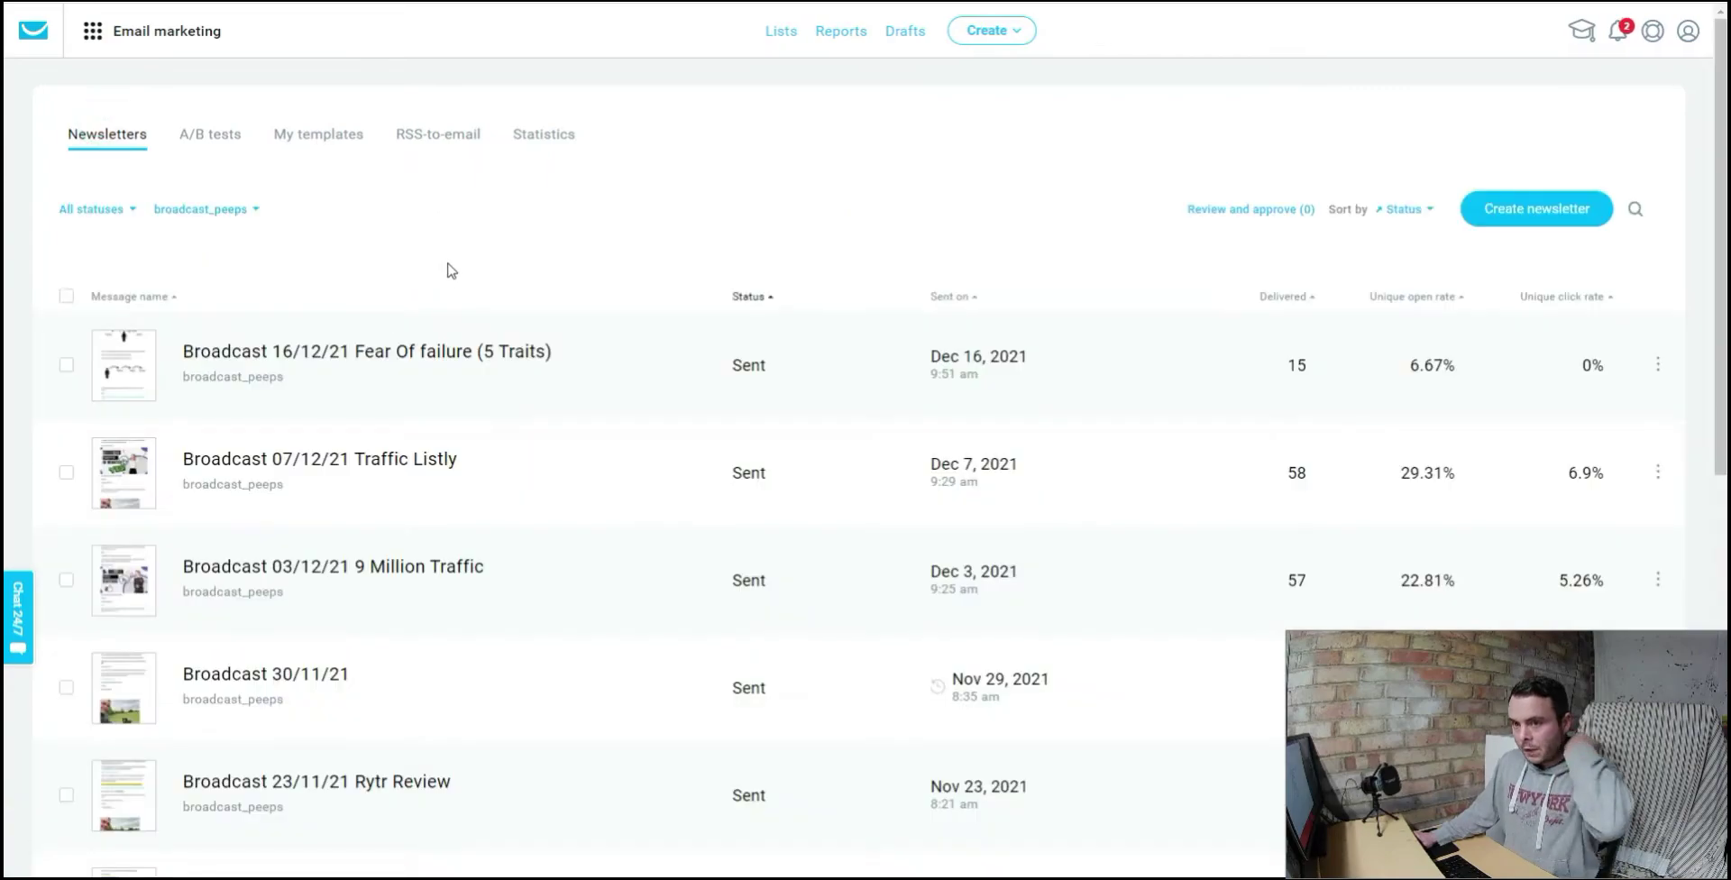
{"action": "left_click", "coordinate": [232, 210]}
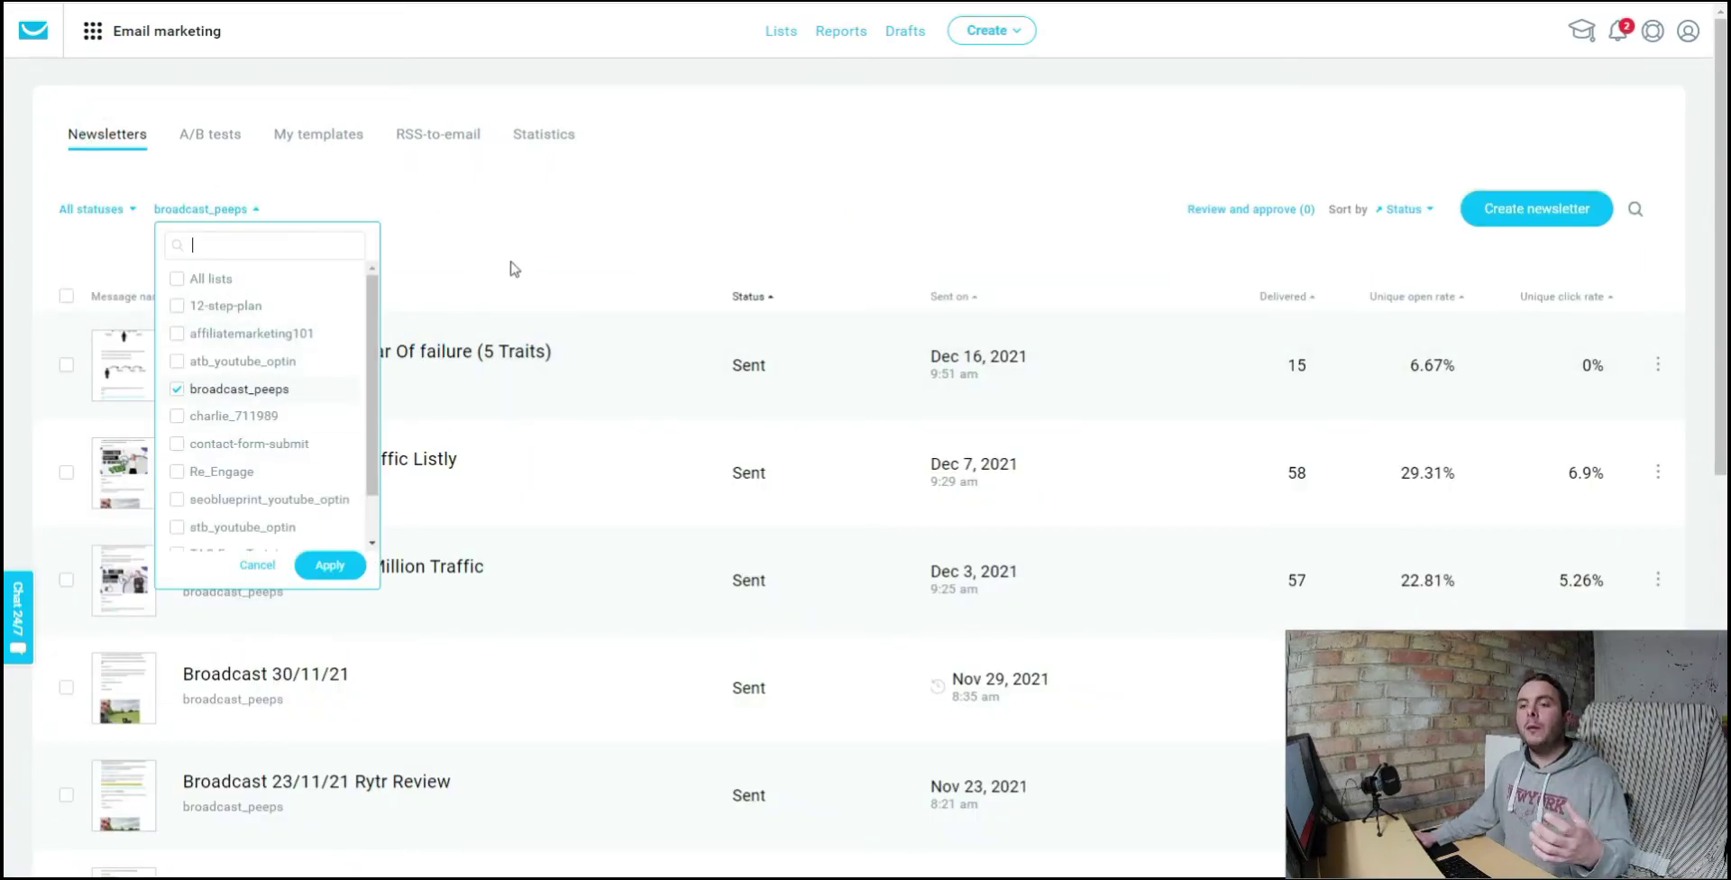
{"action": "left_click", "coordinate": [504, 256]}
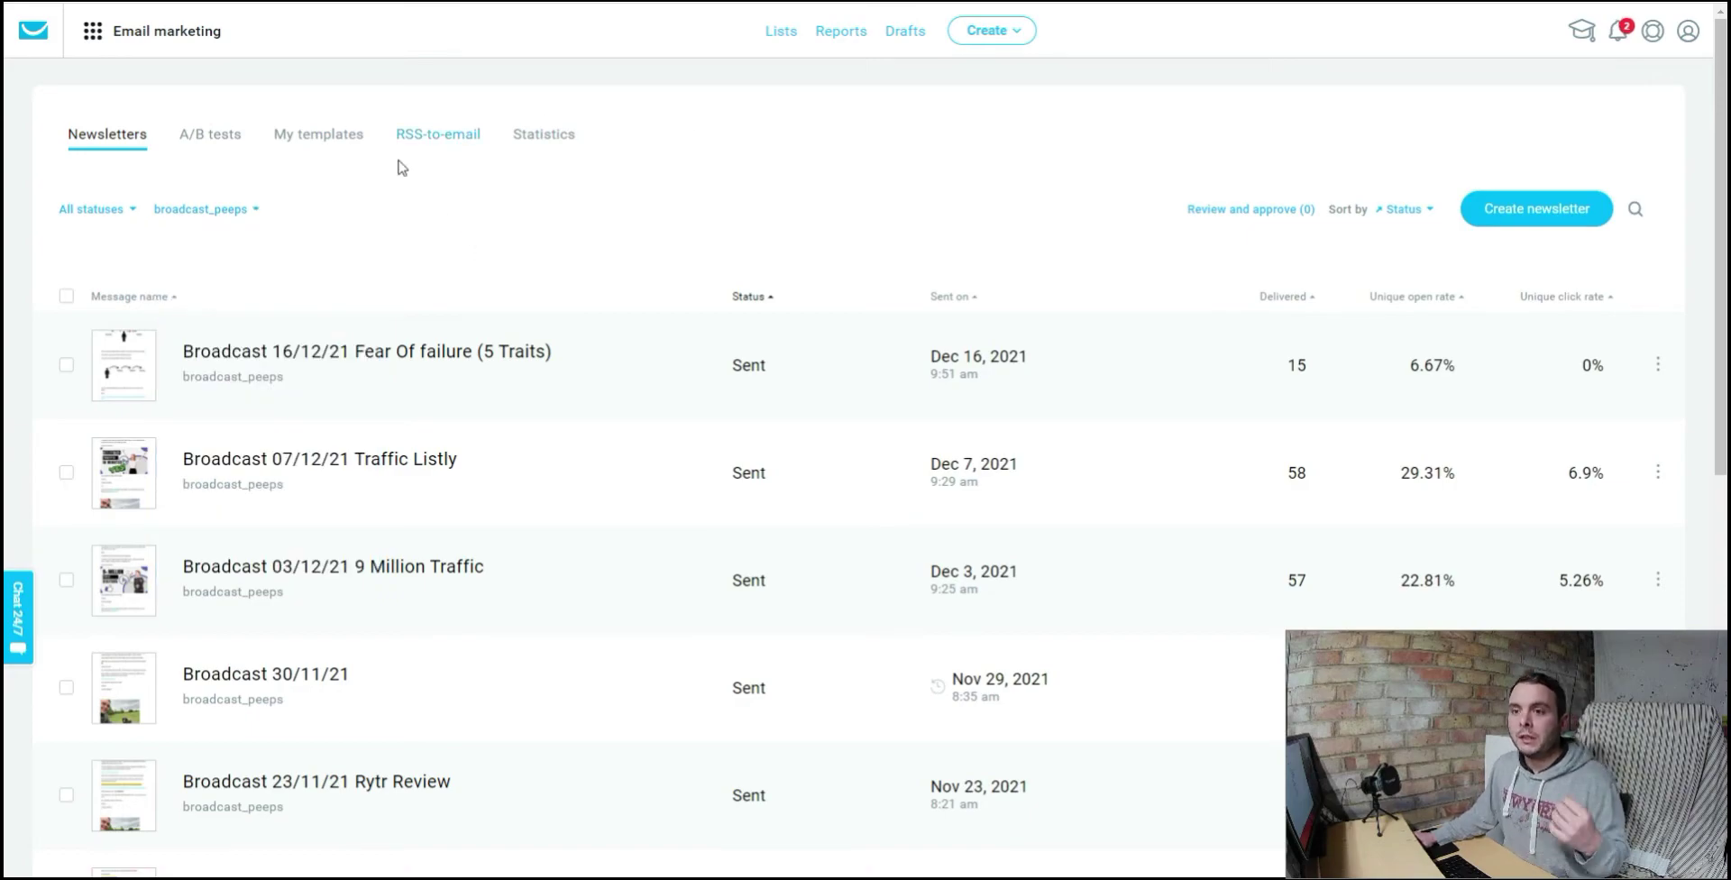
Step: Start a new newsletter and add the broadcast_peeps list as its recipients
{"action": "left_click", "coordinate": [1517, 220]}
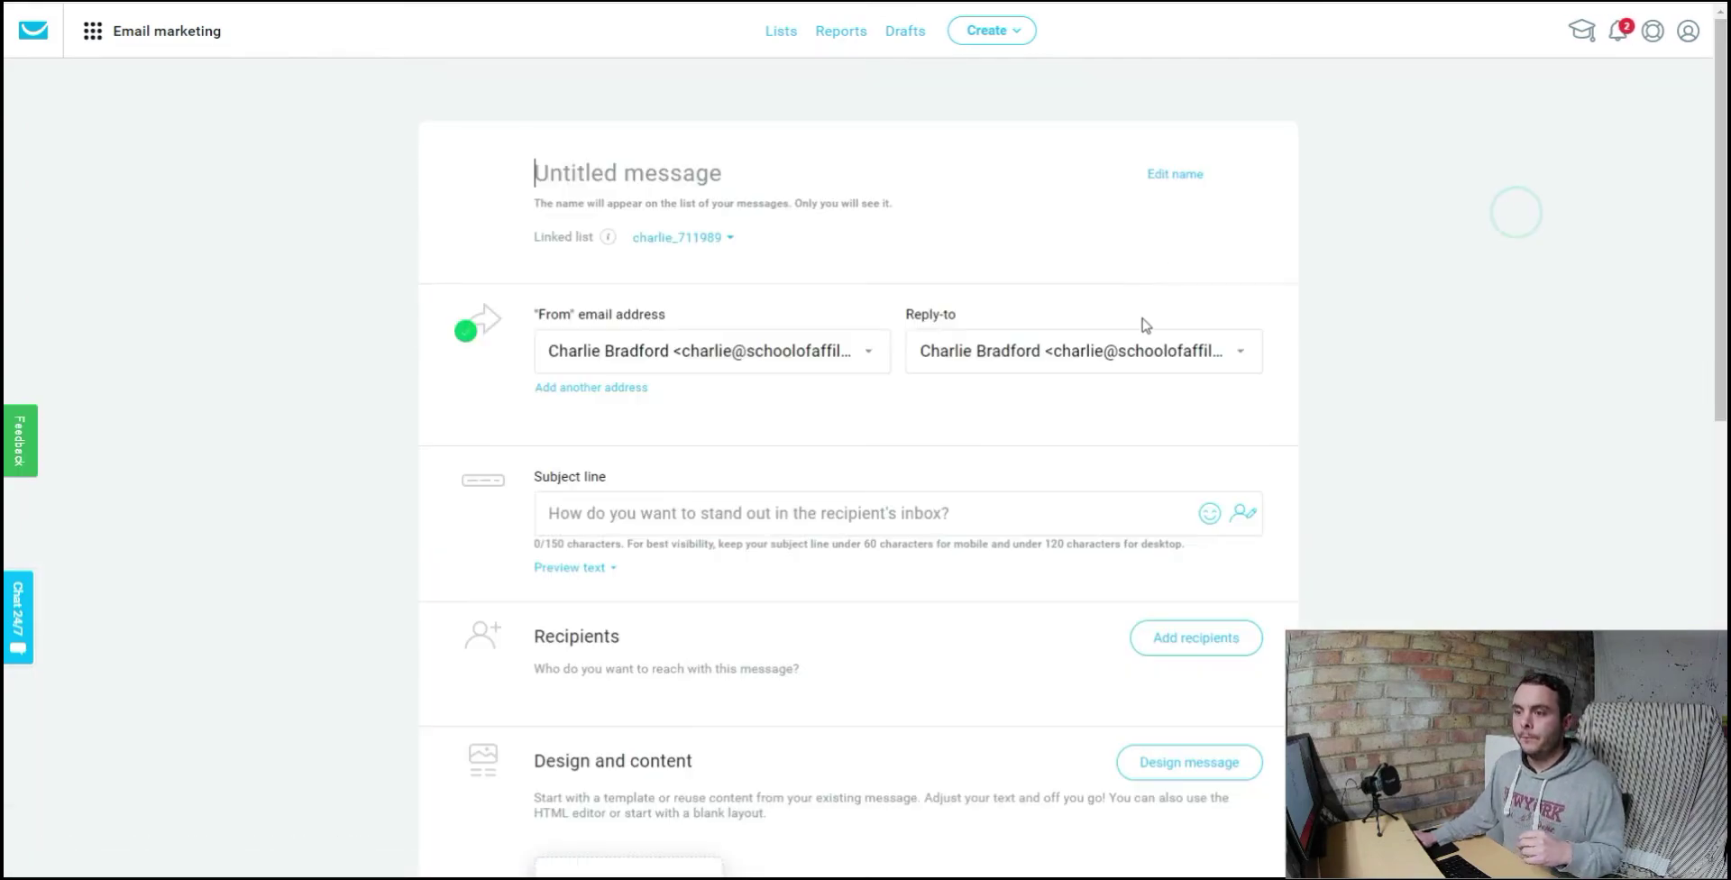
{"action": "scroll", "coordinate": [1012, 347], "scroll_direction": "down", "scroll_amount": 1}
{"action": "scroll", "coordinate": [1011, 348], "scroll_direction": "down", "scroll_amount": 2}
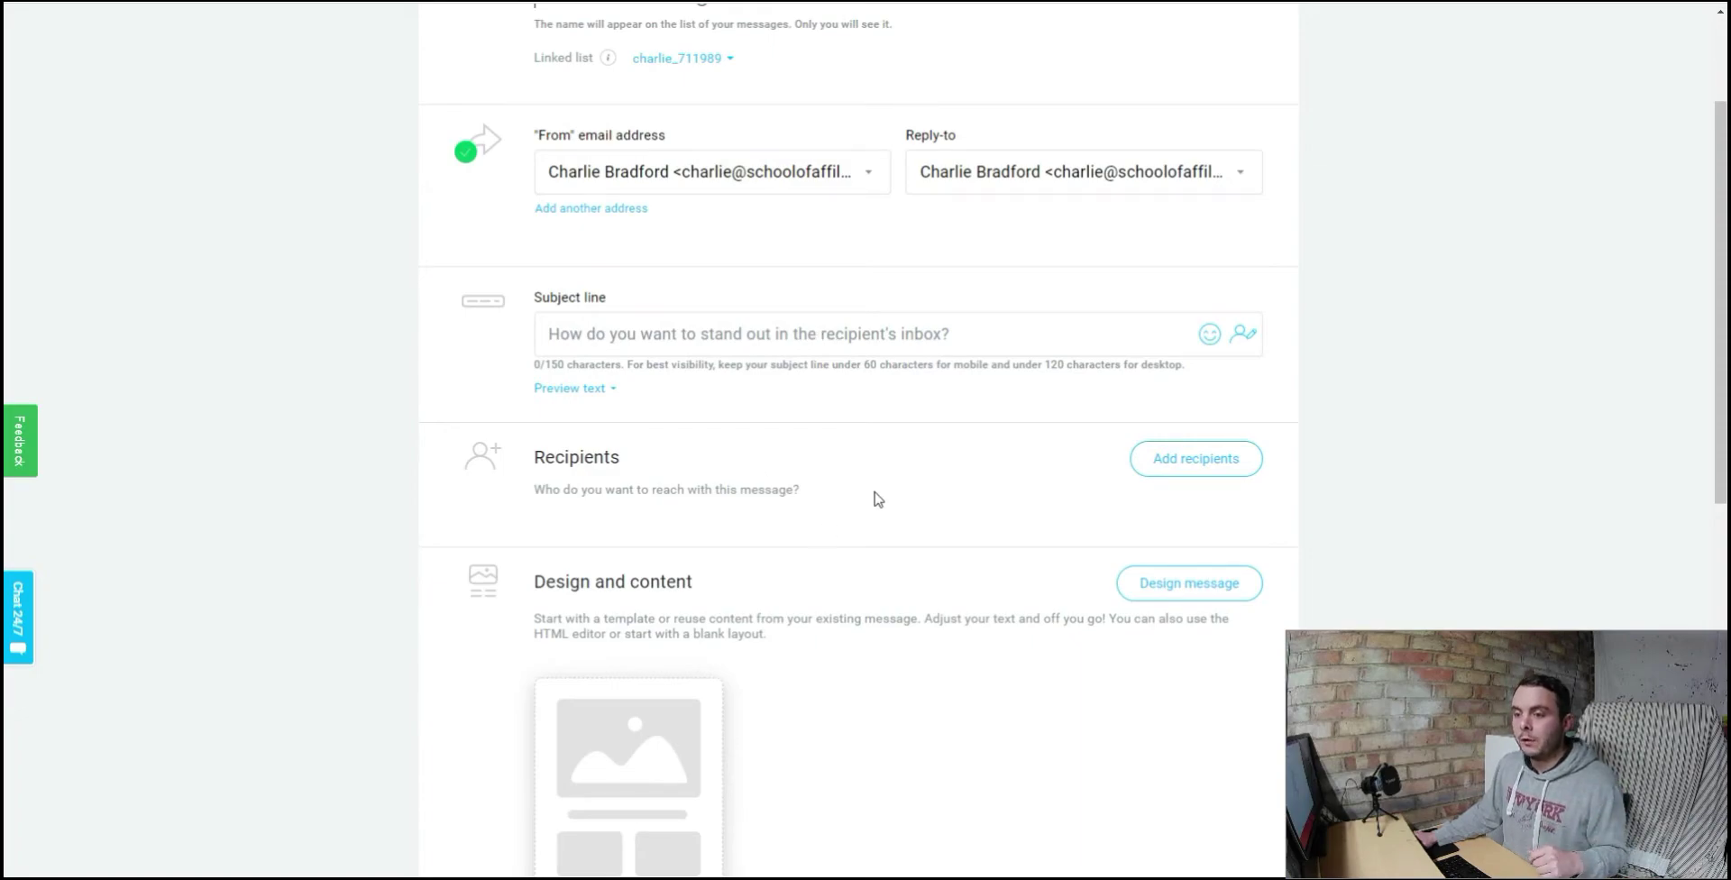
{"action": "left_click", "coordinate": [1159, 464]}
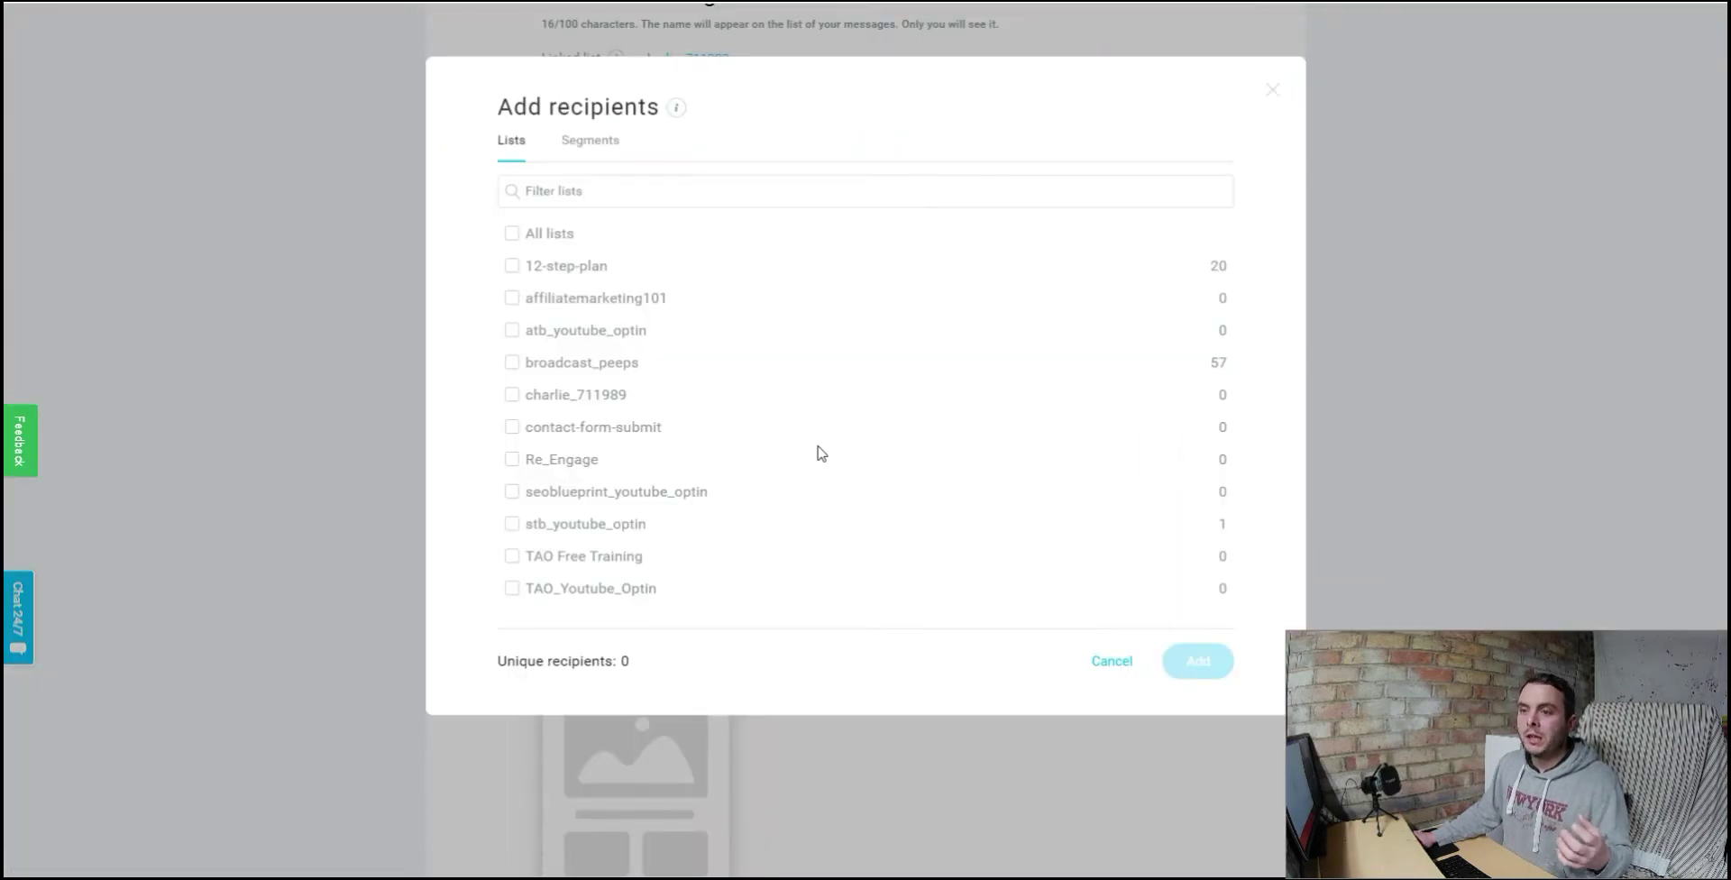
{"action": "left_click", "coordinate": [511, 363]}
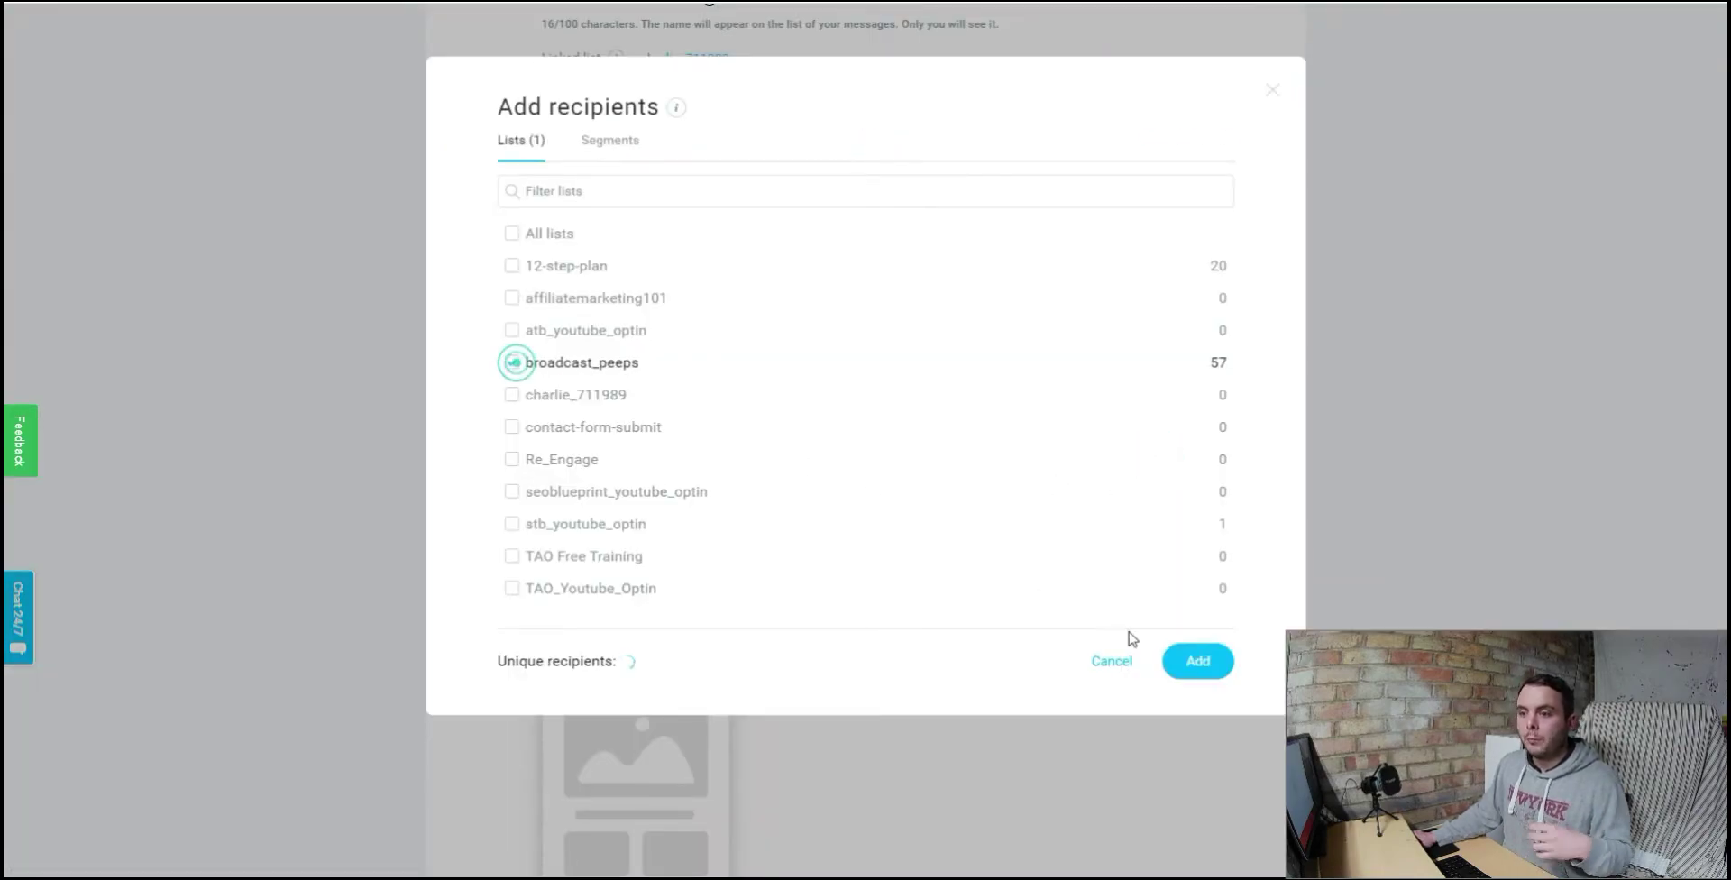
{"action": "left_click", "coordinate": [1203, 667]}
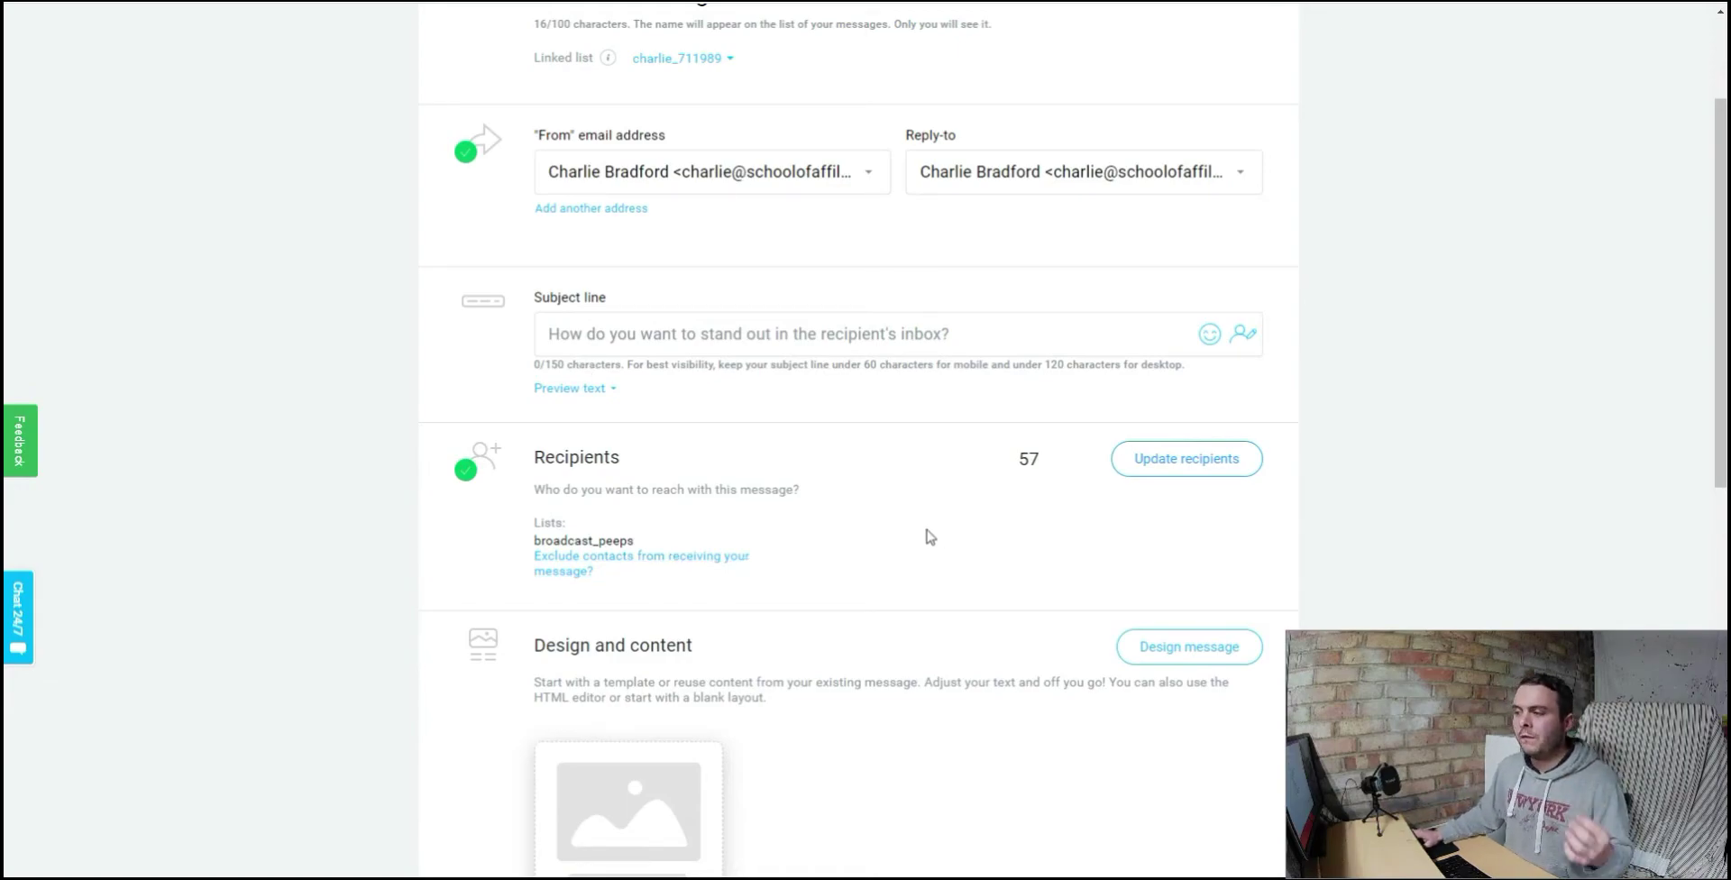
Step: Check the lists and segments that can be excluded from receiving the message, closing the dialog without excluding any
{"action": "left_click", "coordinate": [680, 564]}
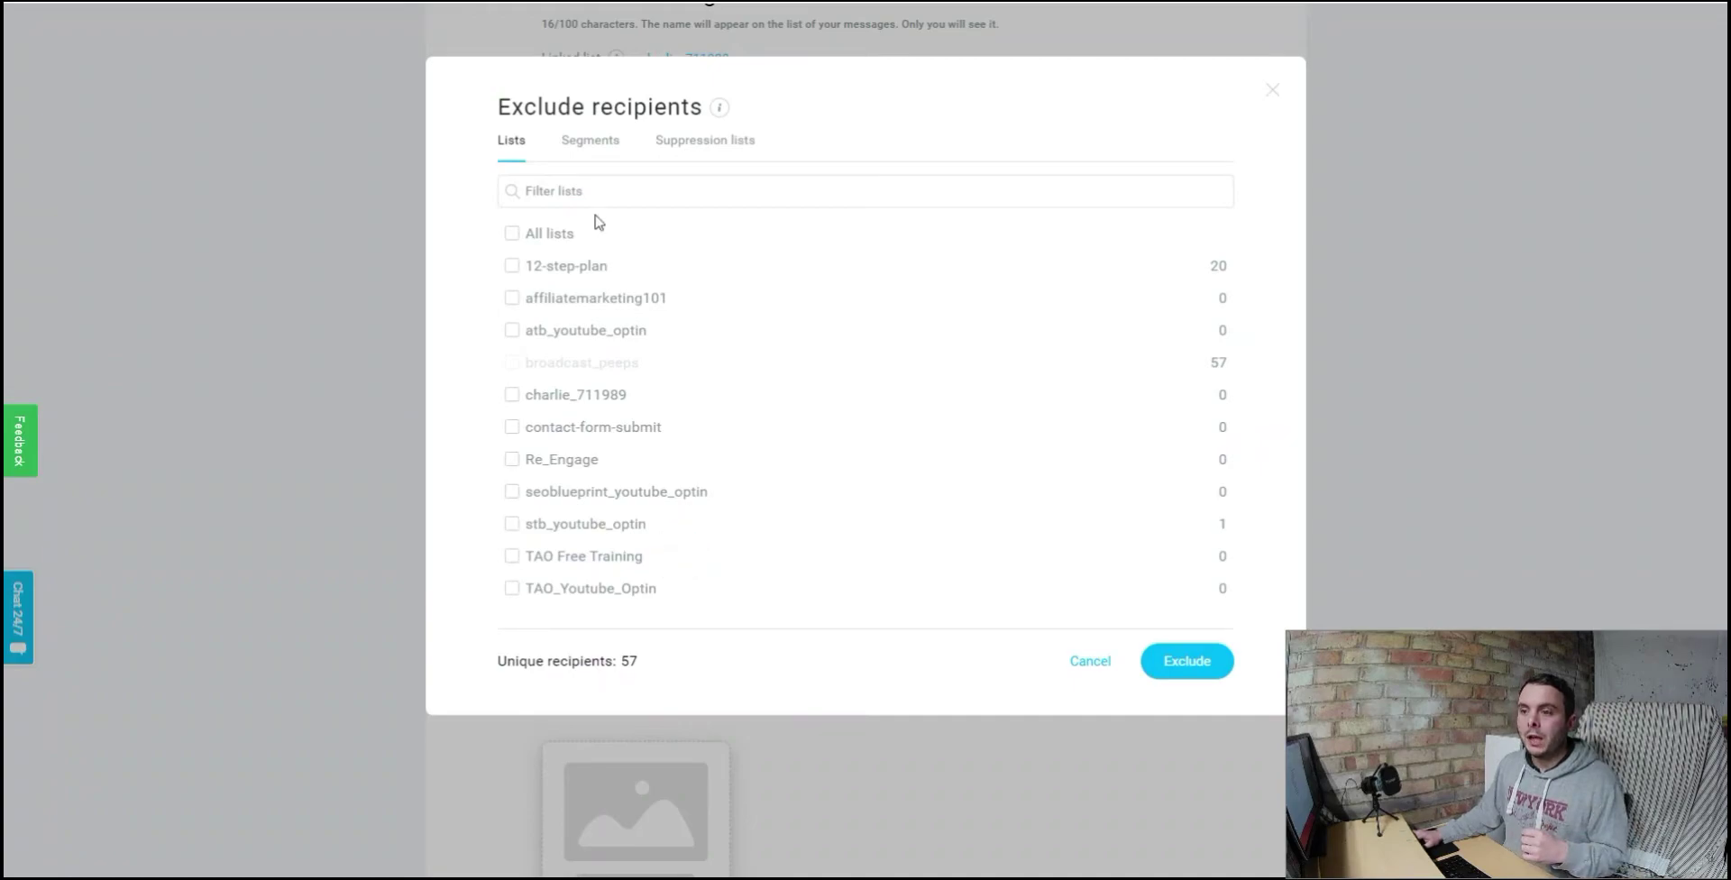
{"action": "left_click", "coordinate": [591, 149]}
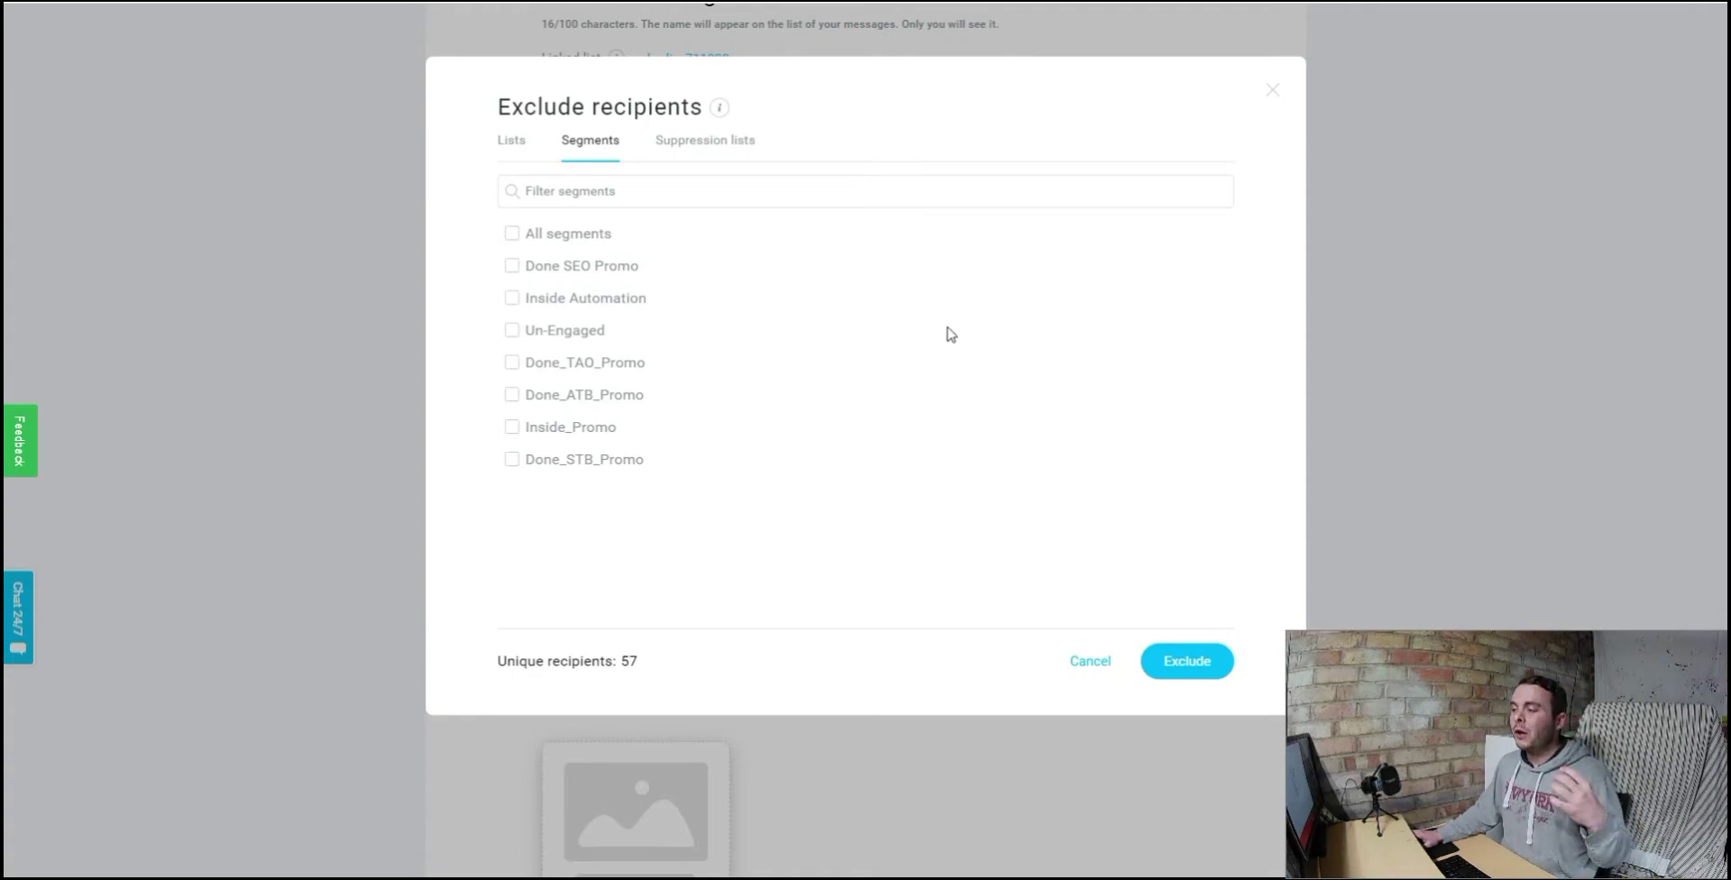
{"action": "left_click", "coordinate": [1273, 95]}
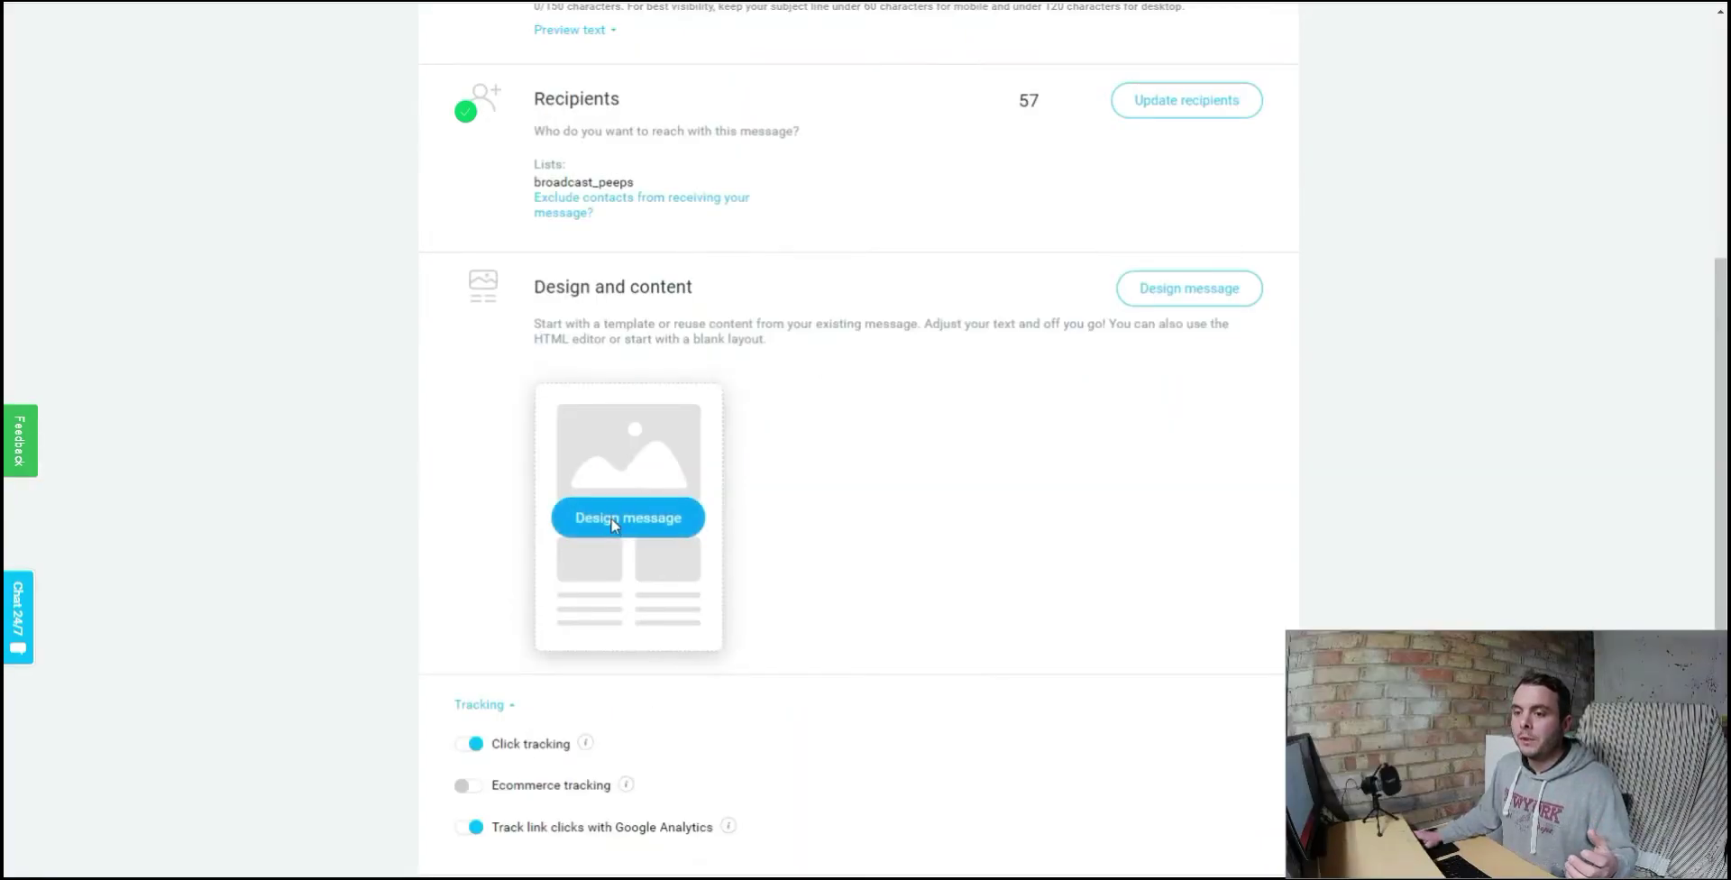
Step: Browse the newsletter's predesigned templates, then start the message design from a blank template
{"action": "left_click", "coordinate": [612, 521]}
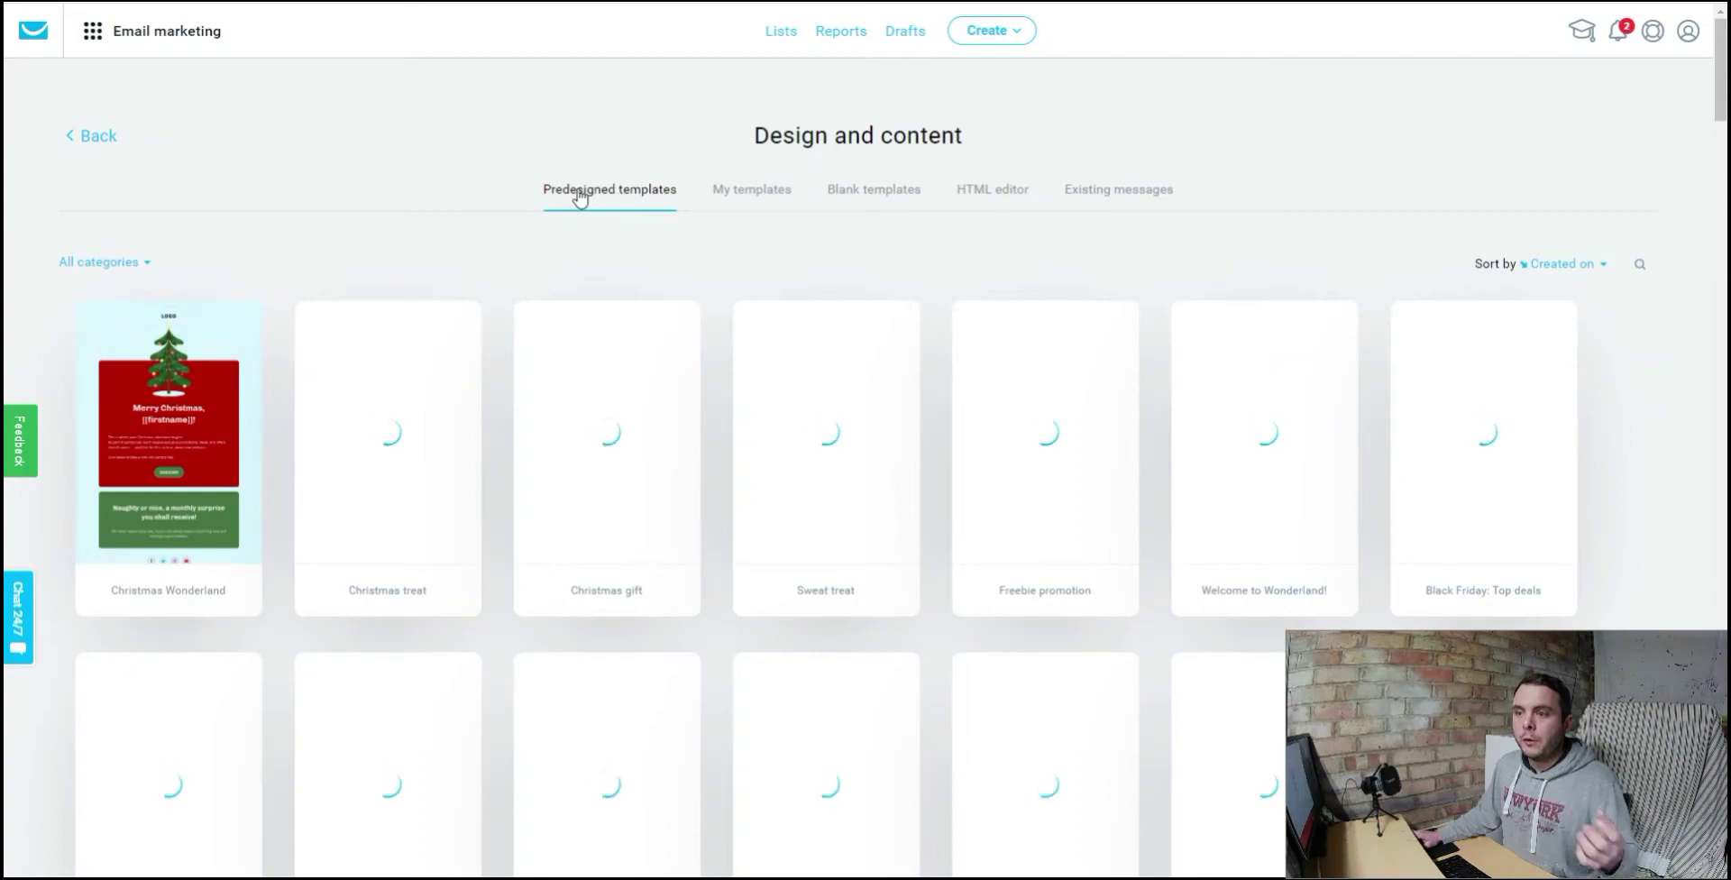
{"action": "scroll", "coordinate": [915, 521], "scroll_direction": "down", "scroll_amount": 3}
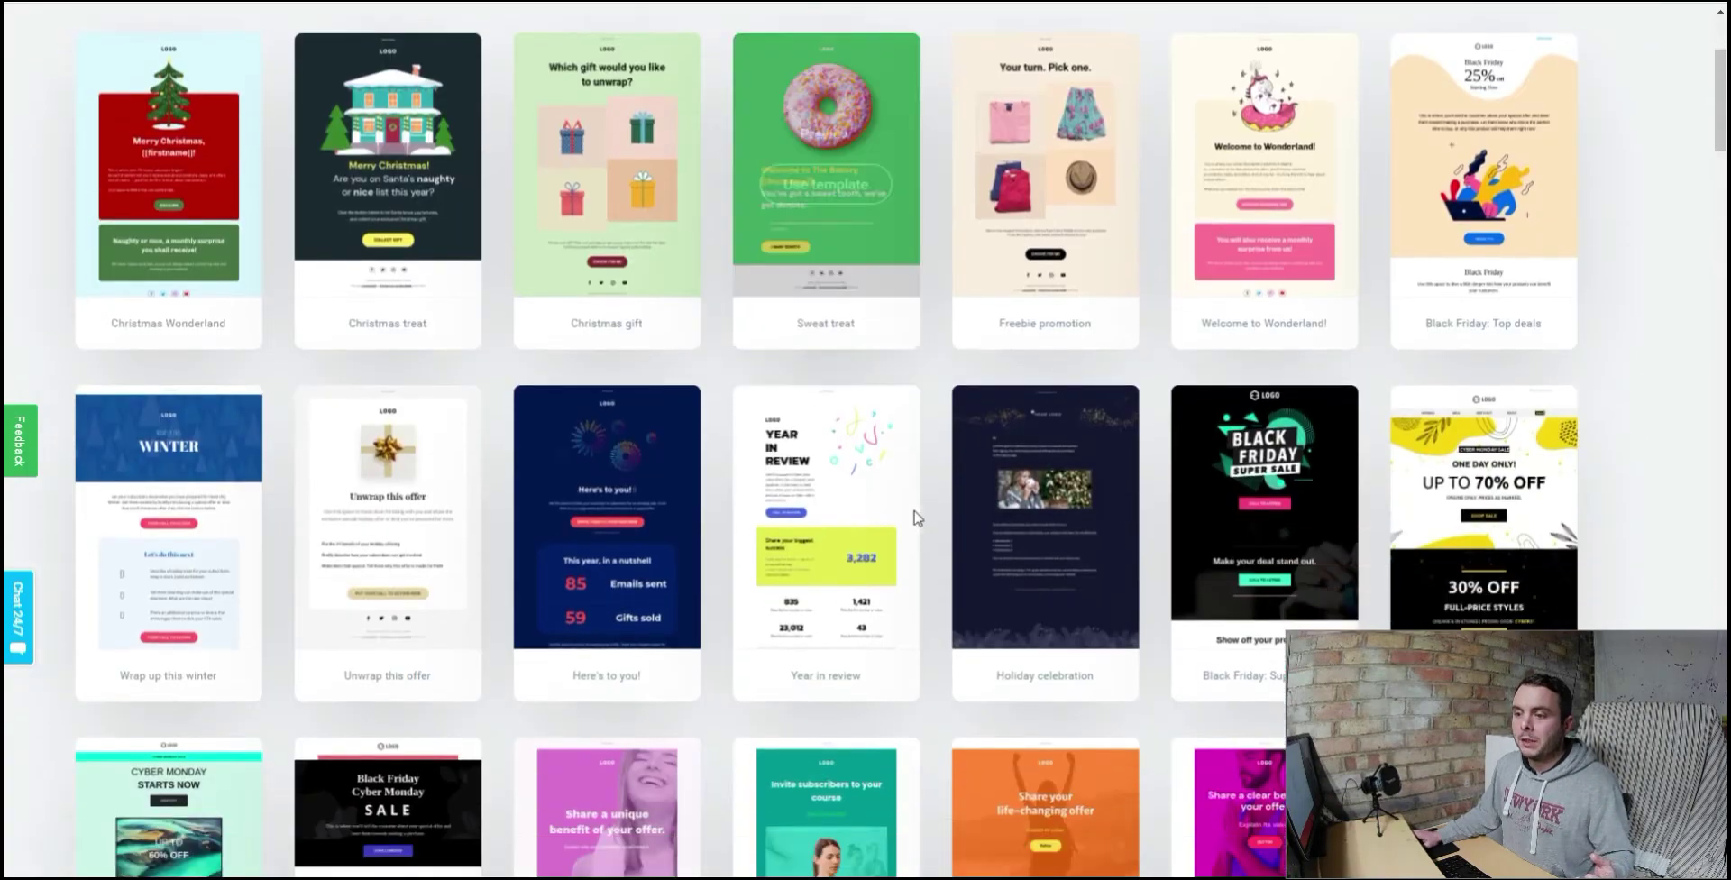
{"action": "scroll", "coordinate": [916, 520], "scroll_direction": "up", "scroll_amount": 3}
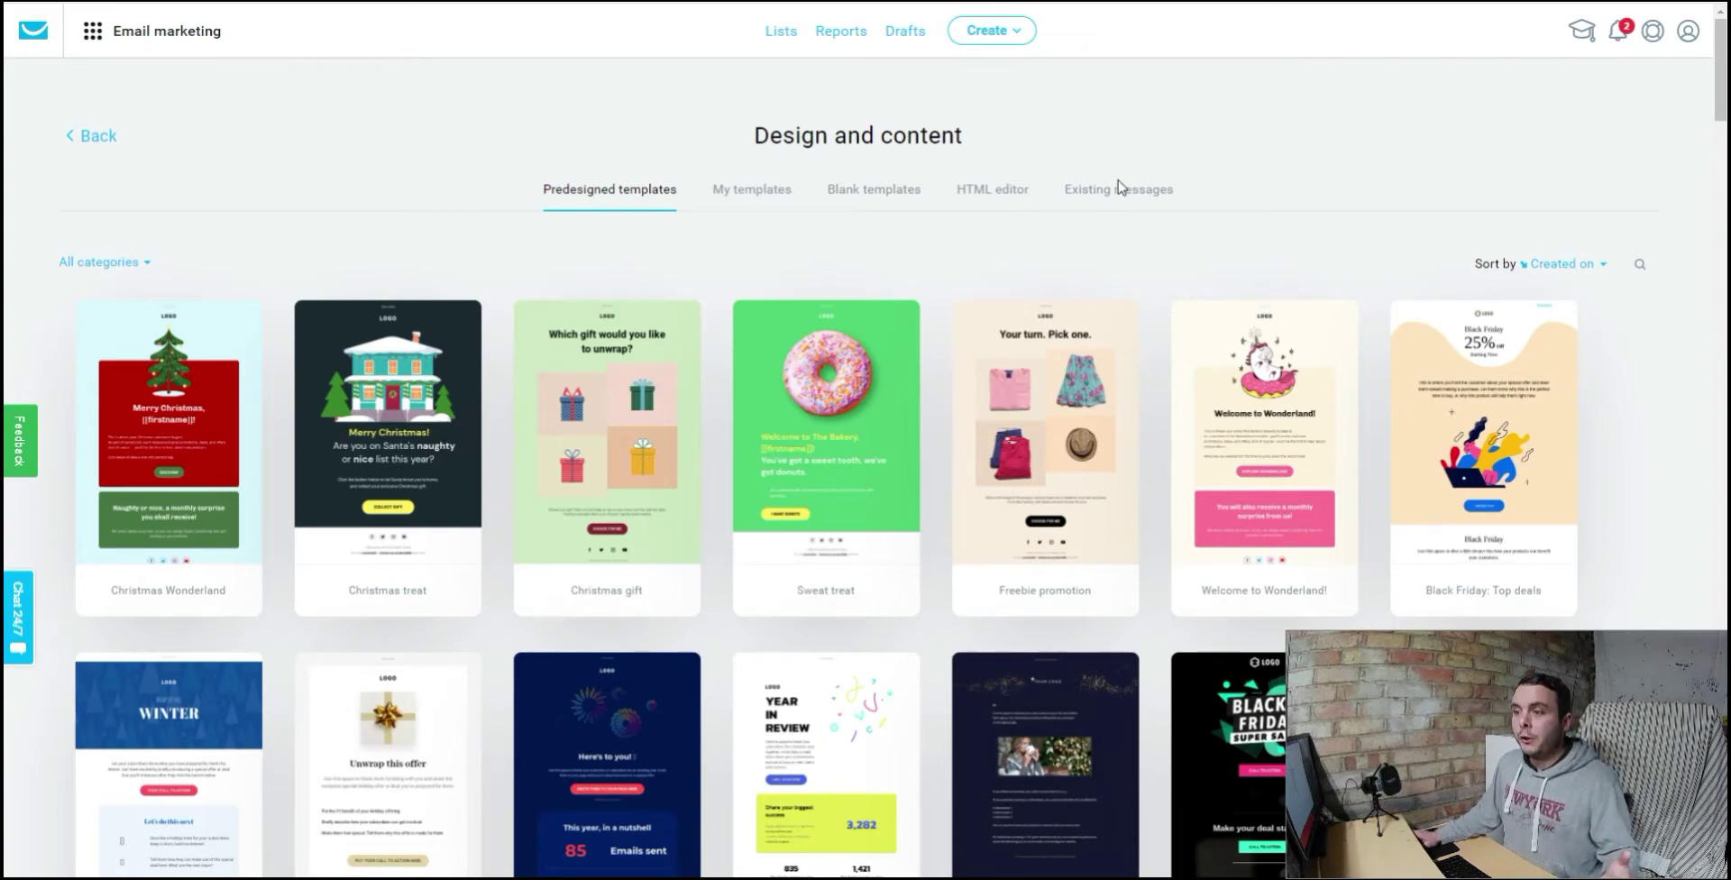
{"action": "left_click", "coordinate": [860, 199]}
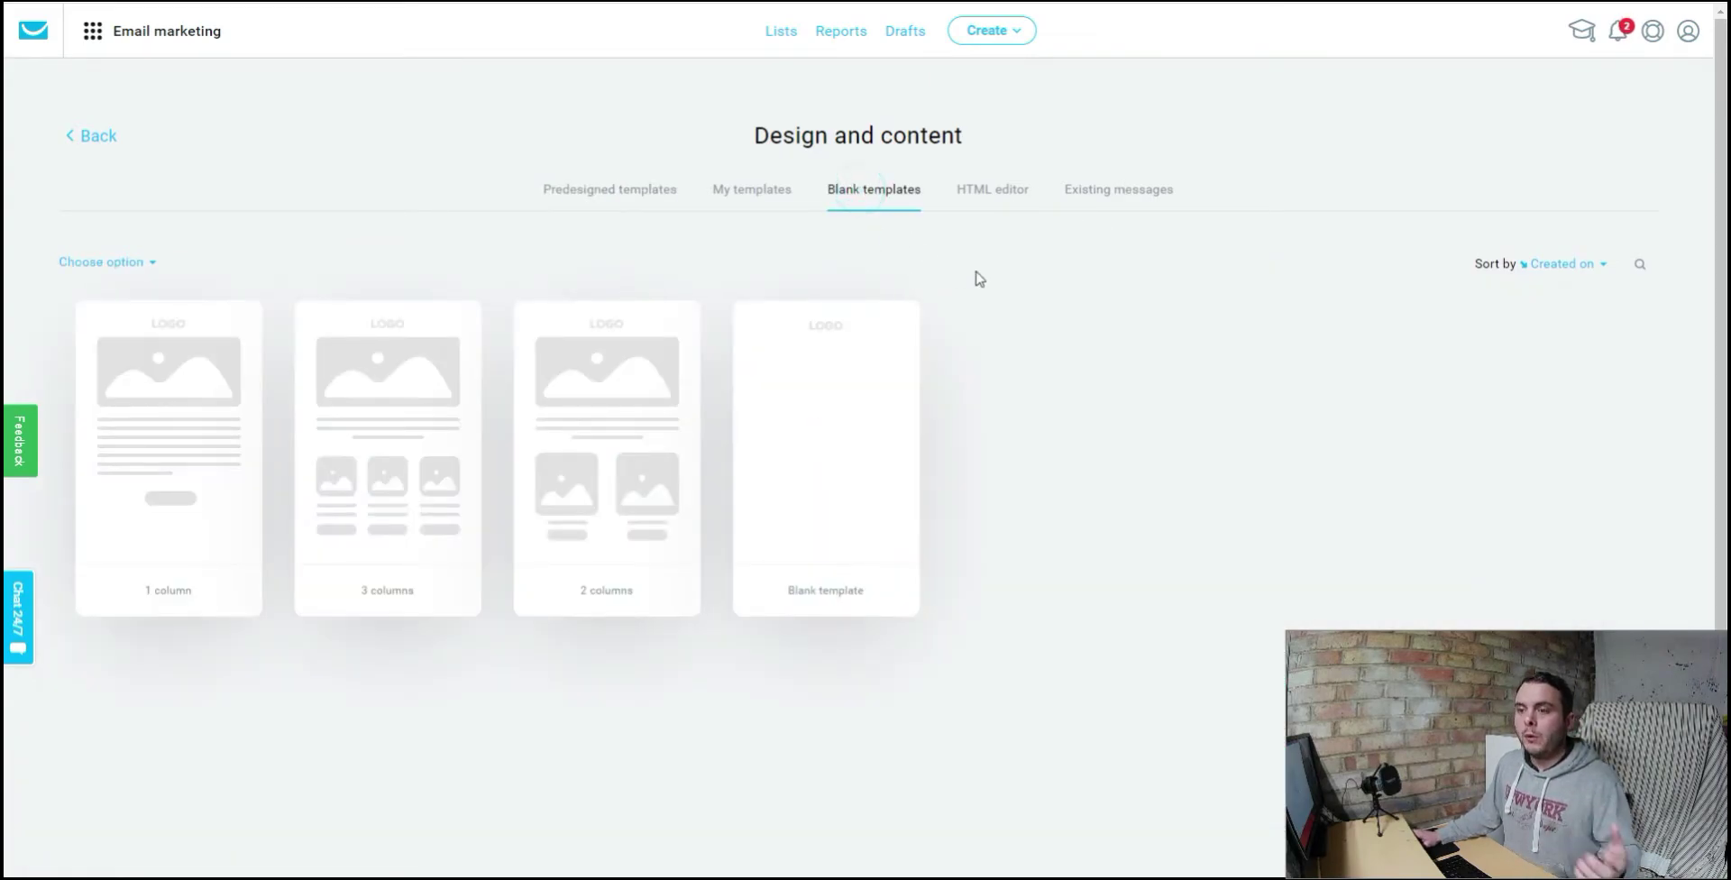
{"action": "left_click", "coordinate": [169, 451]}
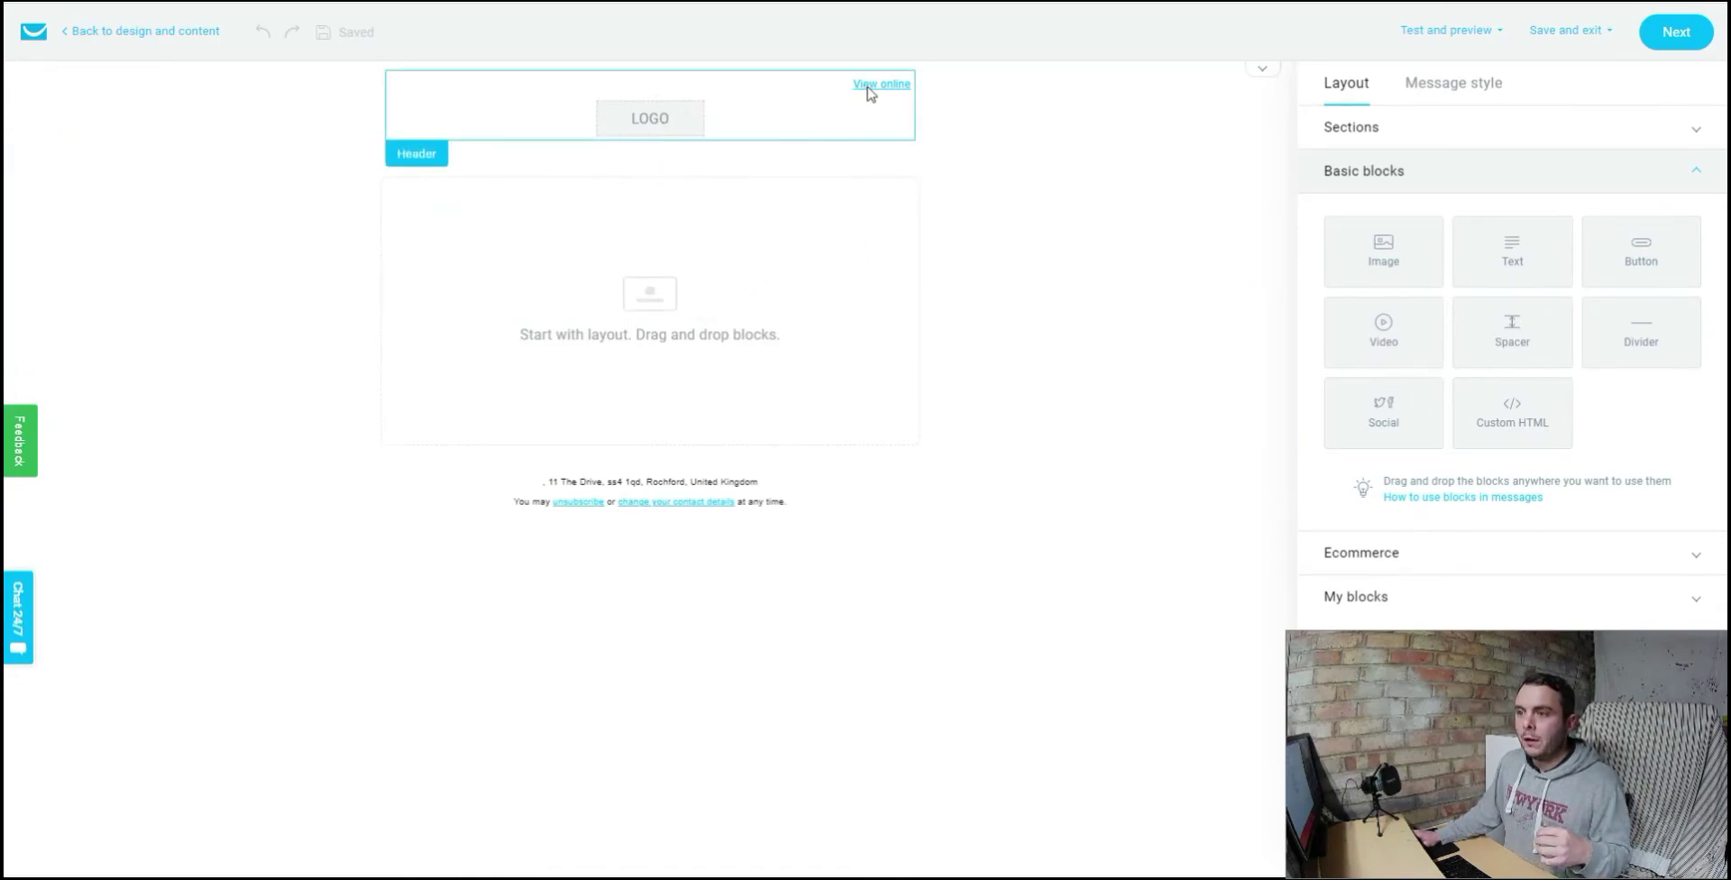
Step: Check the header style and section properties in the message editor and return to the basic blocks
{"action": "left_click", "coordinate": [786, 111]}
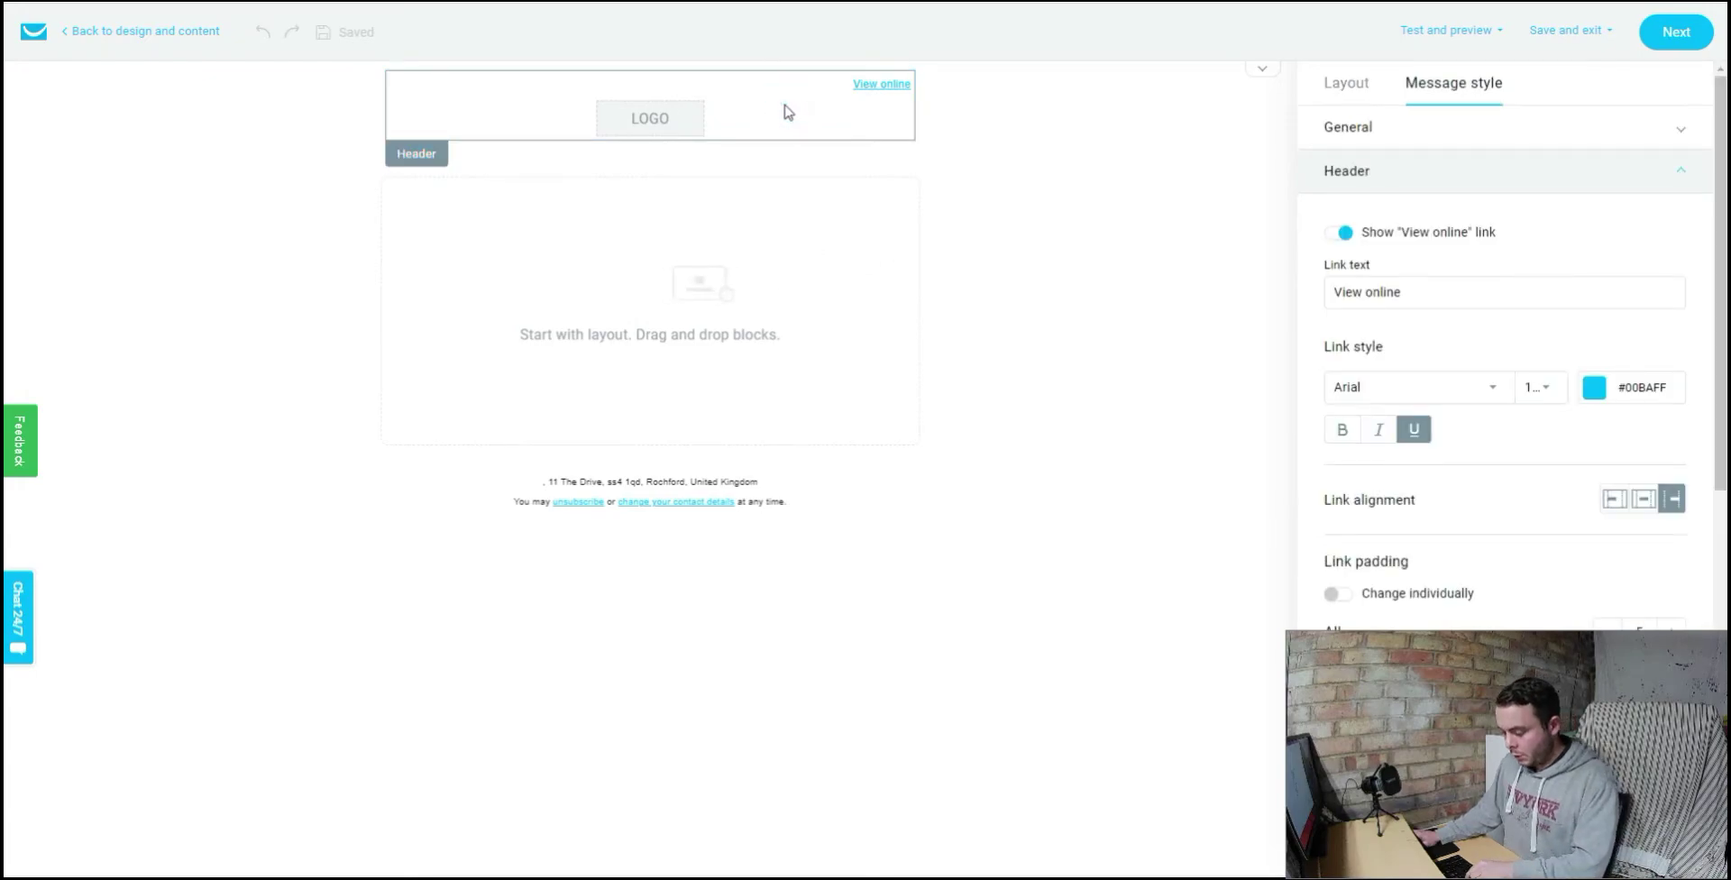
{"action": "left_click", "coordinate": [1069, 268]}
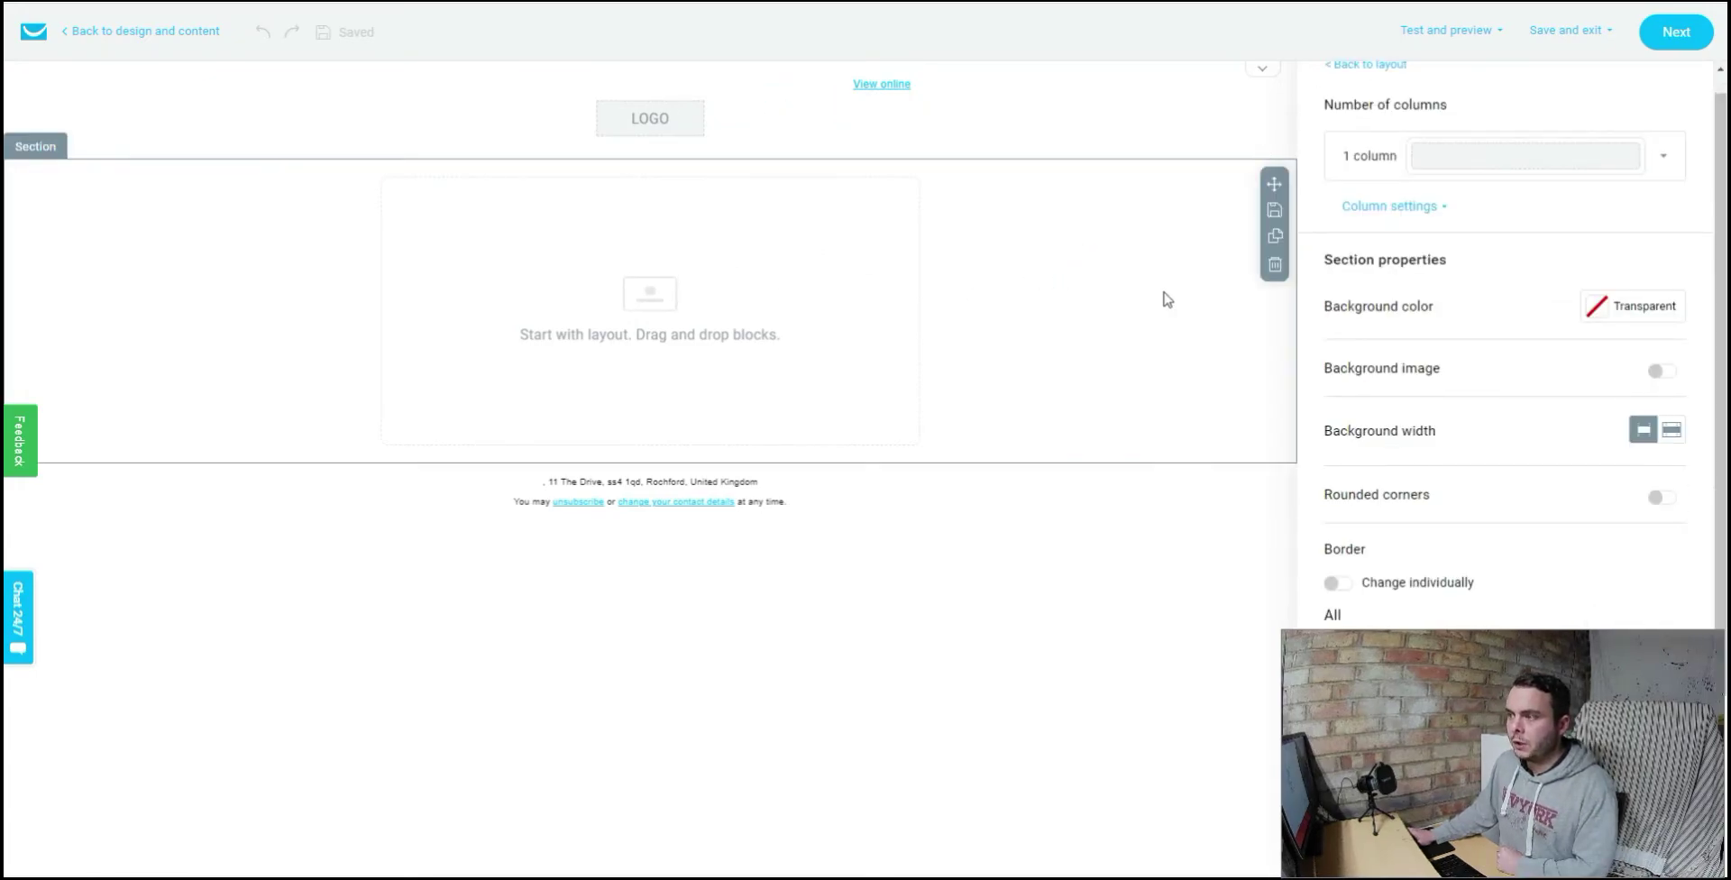
{"action": "left_click", "coordinate": [1343, 65]}
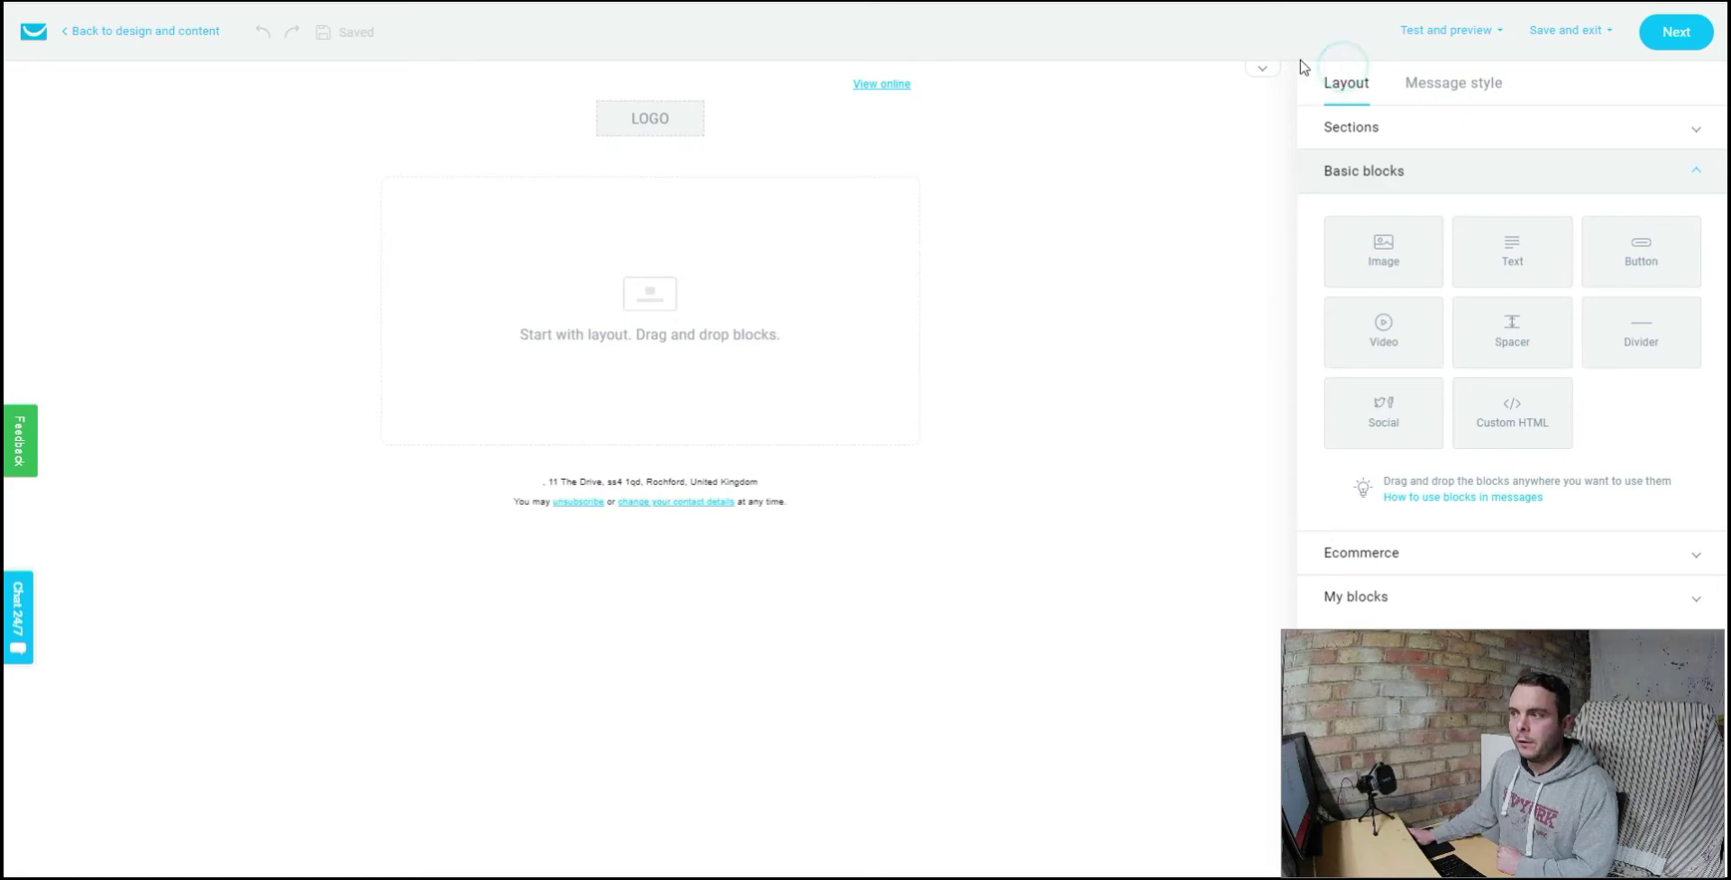
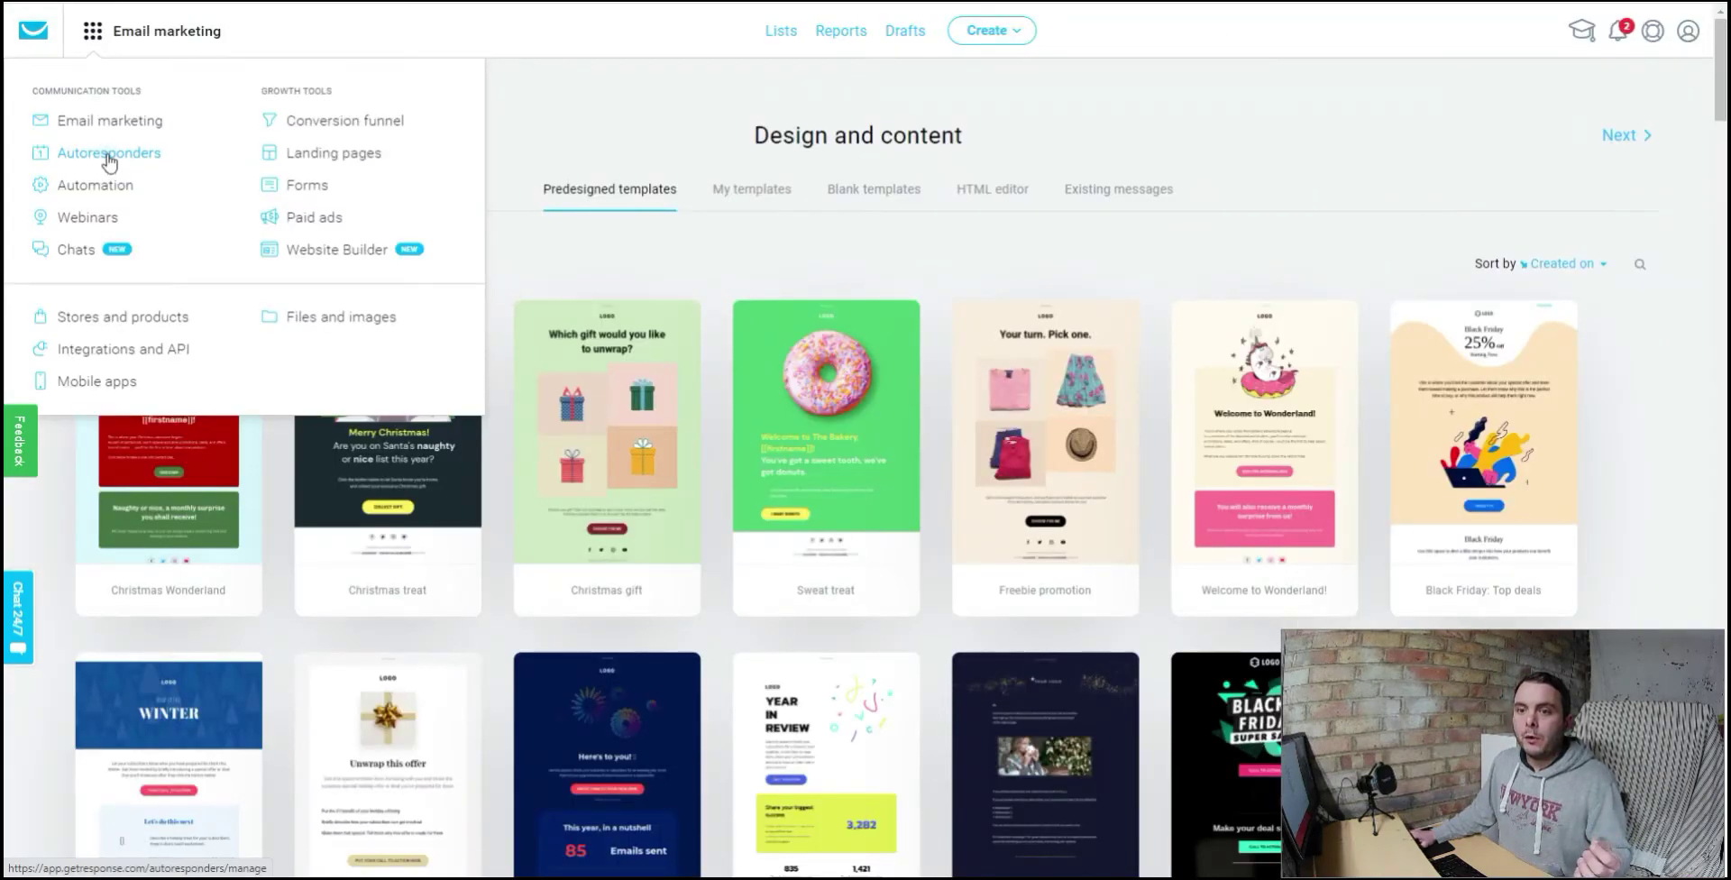
Step: Start a new autoresponder and examine its timing, sender, subject line, design and tracking settings
{"action": "left_click", "coordinate": [109, 159]}
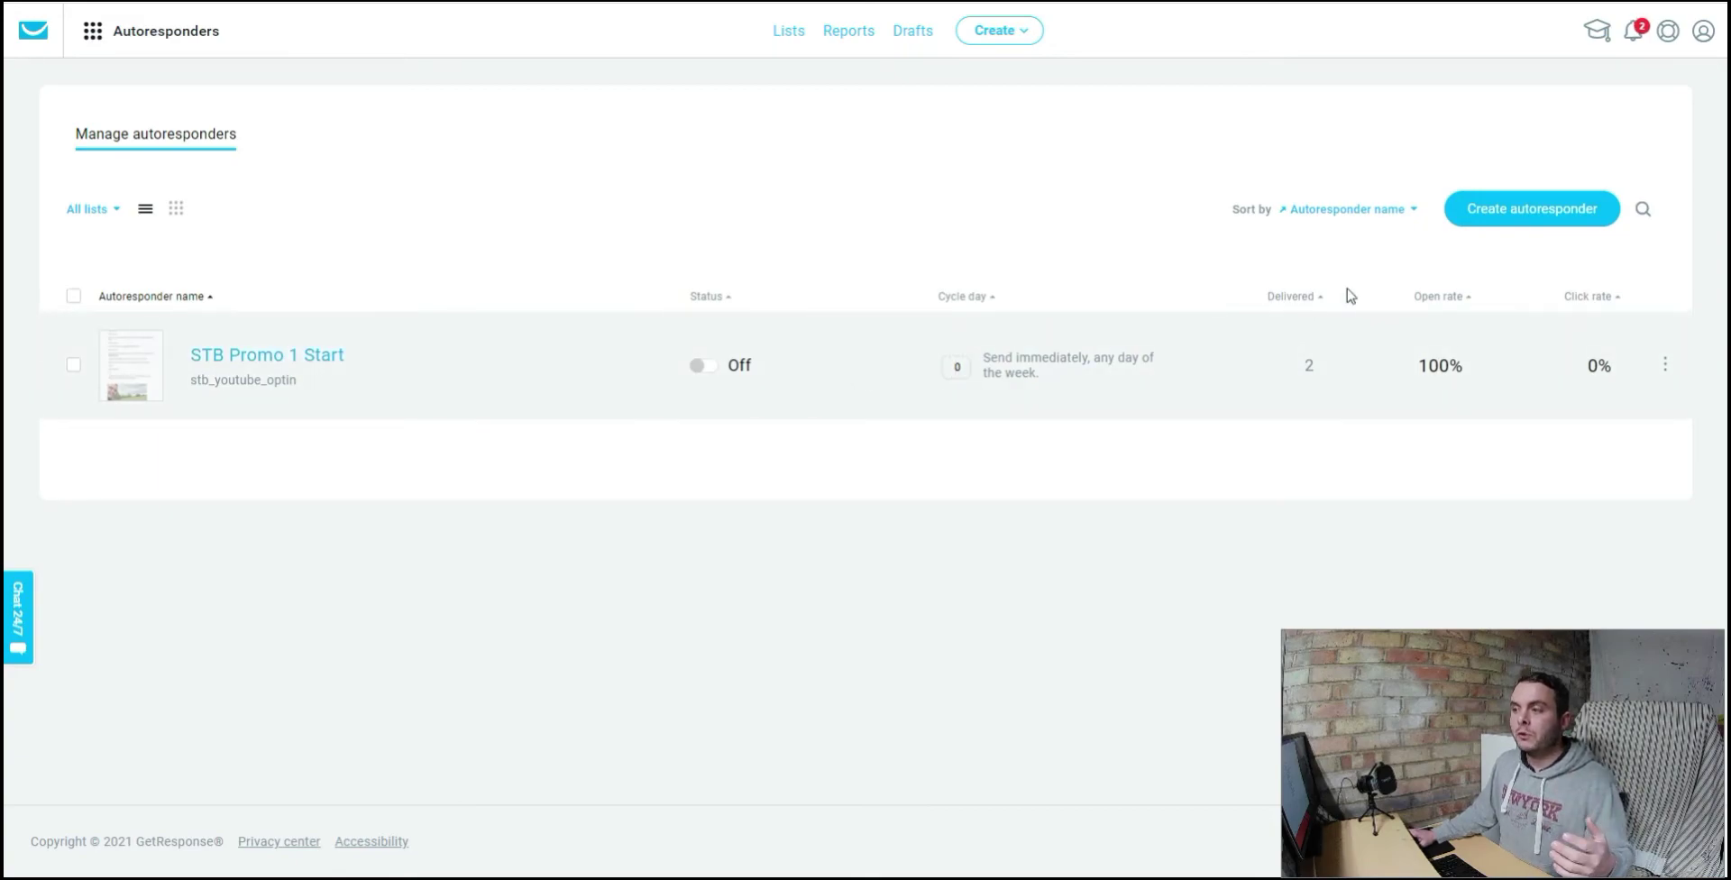
{"action": "left_click", "coordinate": [1499, 214]}
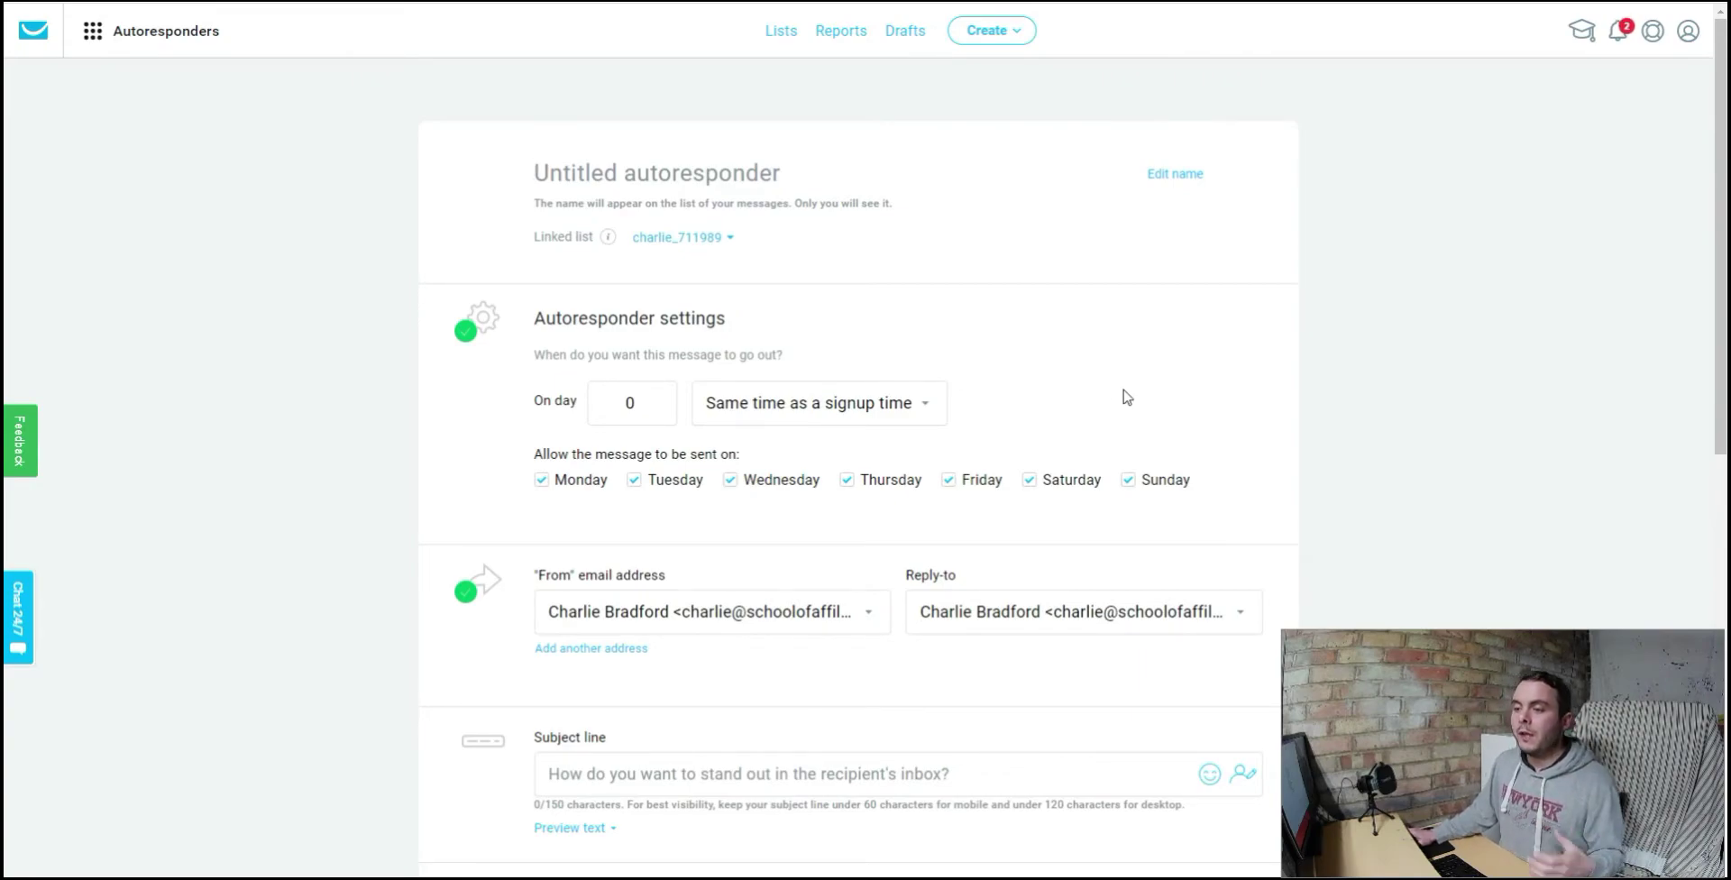
{"action": "scroll", "coordinate": [1127, 397], "scroll_direction": "down", "scroll_amount": 3}
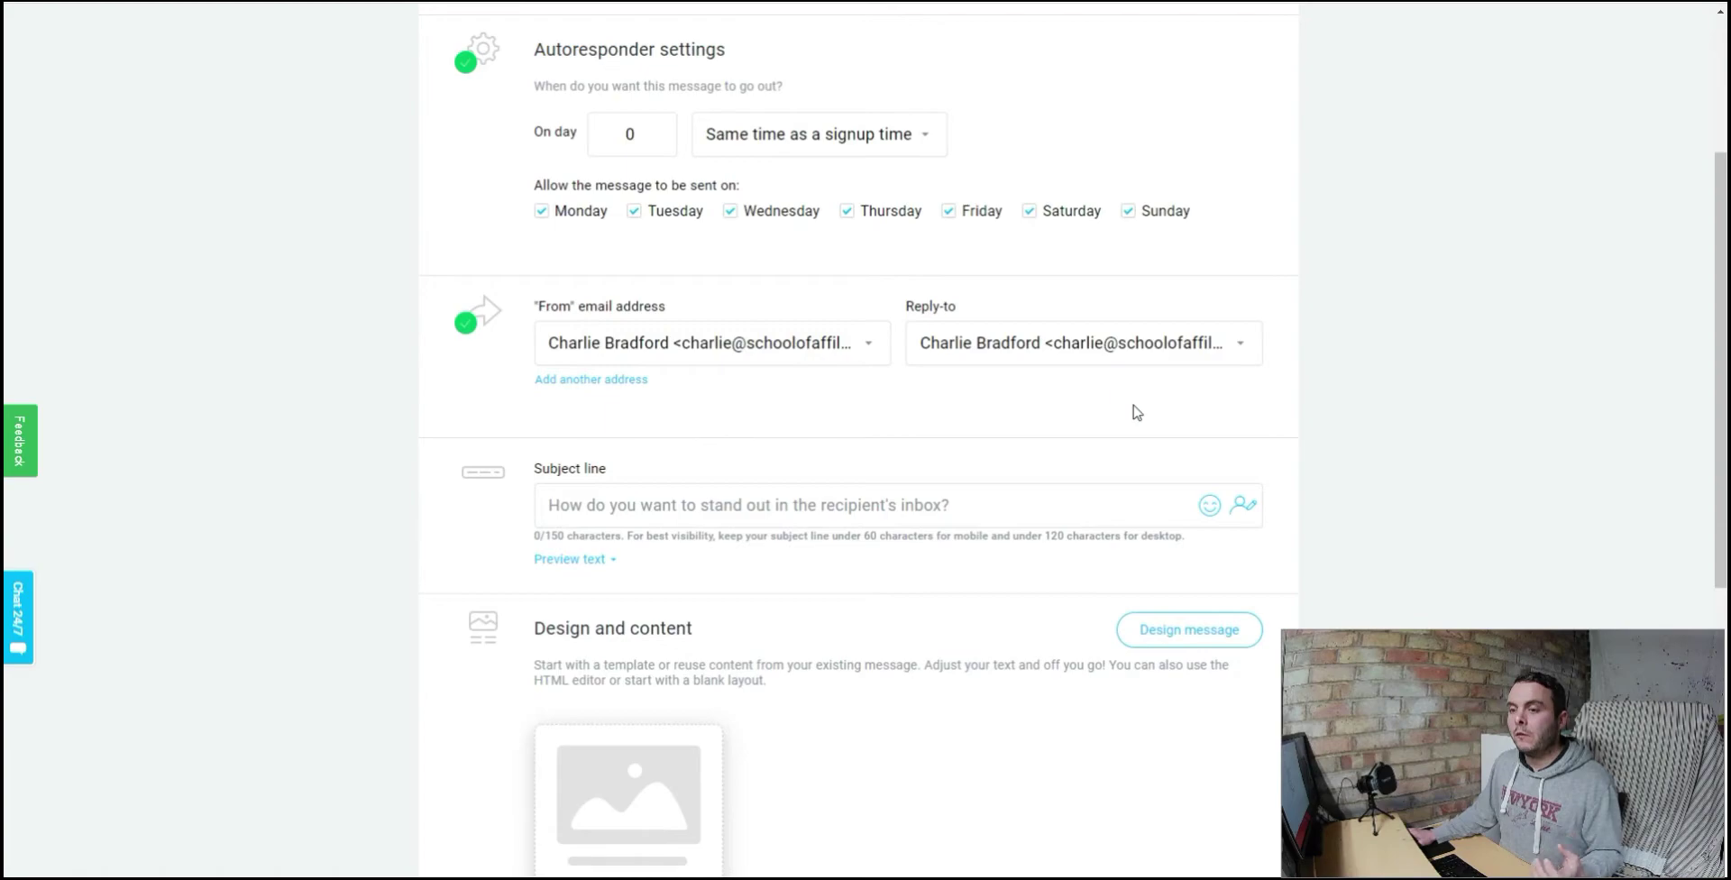
{"action": "scroll", "coordinate": [873, 448], "scroll_direction": "down", "scroll_amount": 1}
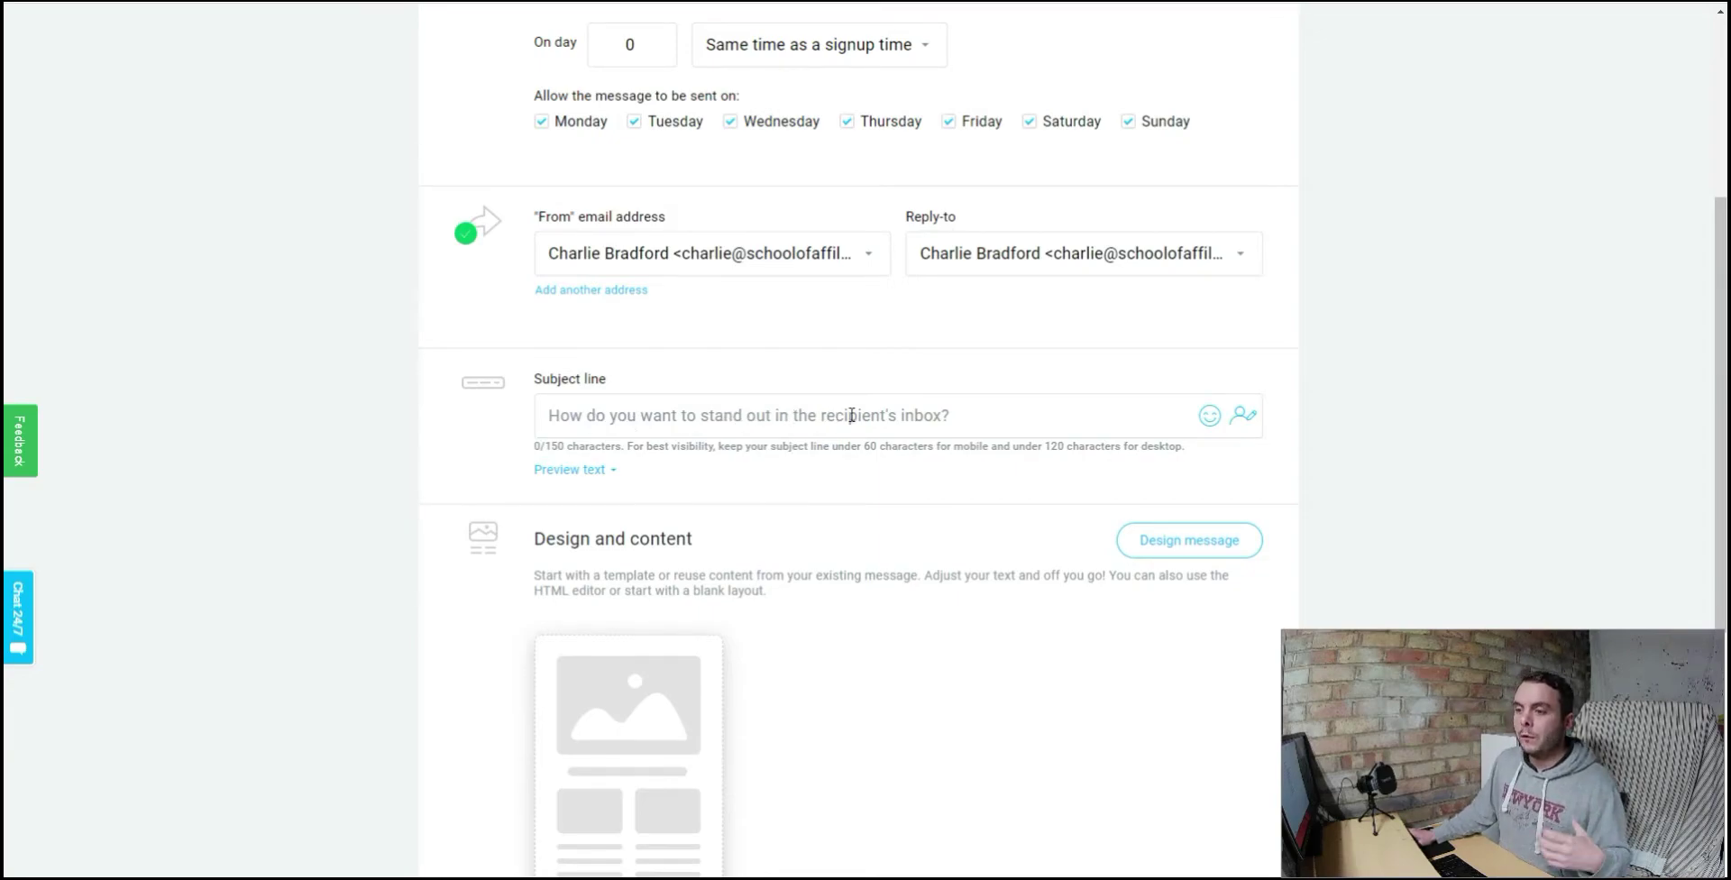
{"action": "scroll", "coordinate": [974, 411], "scroll_direction": "down", "scroll_amount": 3}
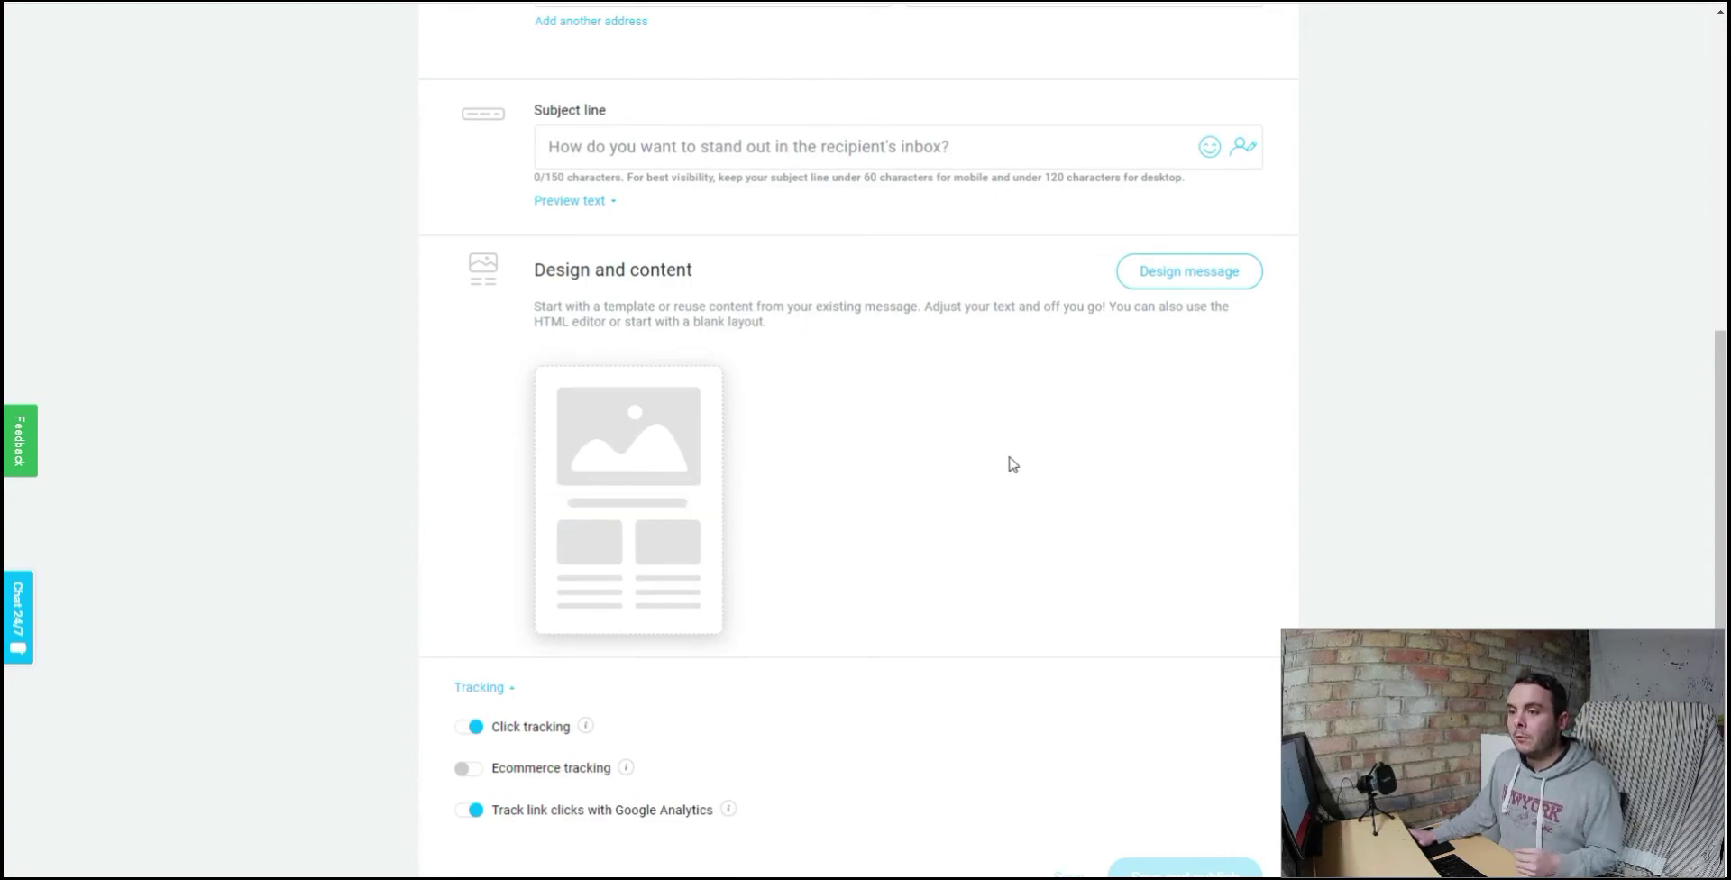
{"action": "scroll", "coordinate": [1012, 463], "scroll_direction": "down", "scroll_amount": 2}
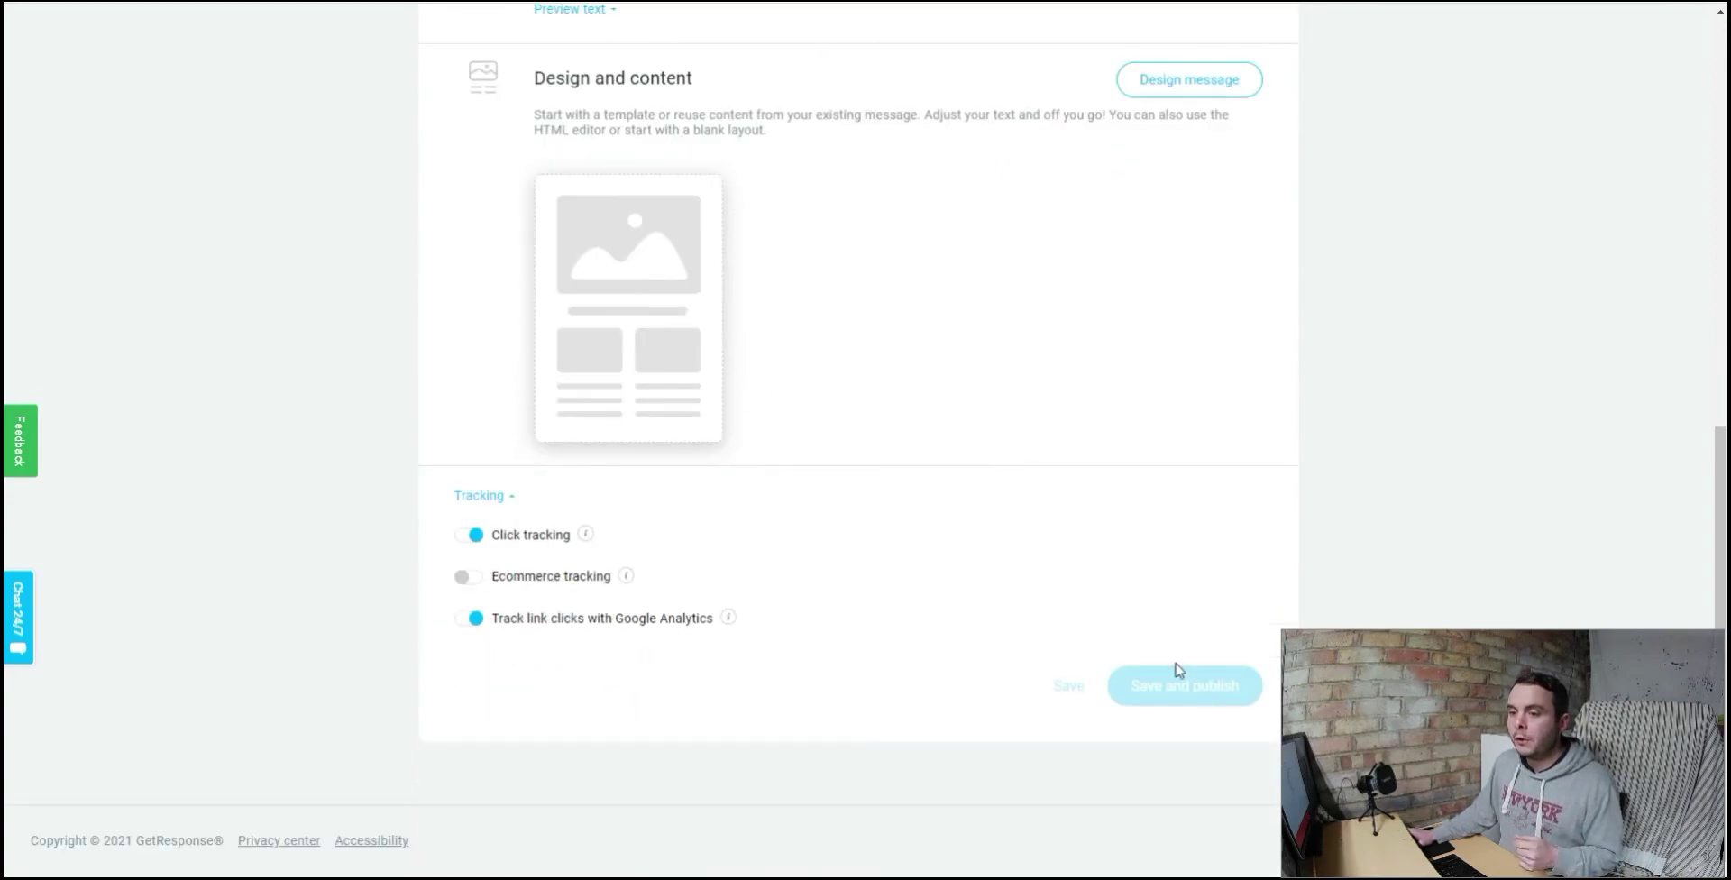
Step: Check which contact lists can be linked to the untitled autoresponder, keeping the current list
{"action": "scroll", "coordinate": [1163, 649], "scroll_direction": "up", "scroll_amount": 8}
{"action": "scroll", "coordinate": [1163, 649], "scroll_direction": "up", "scroll_amount": 1}
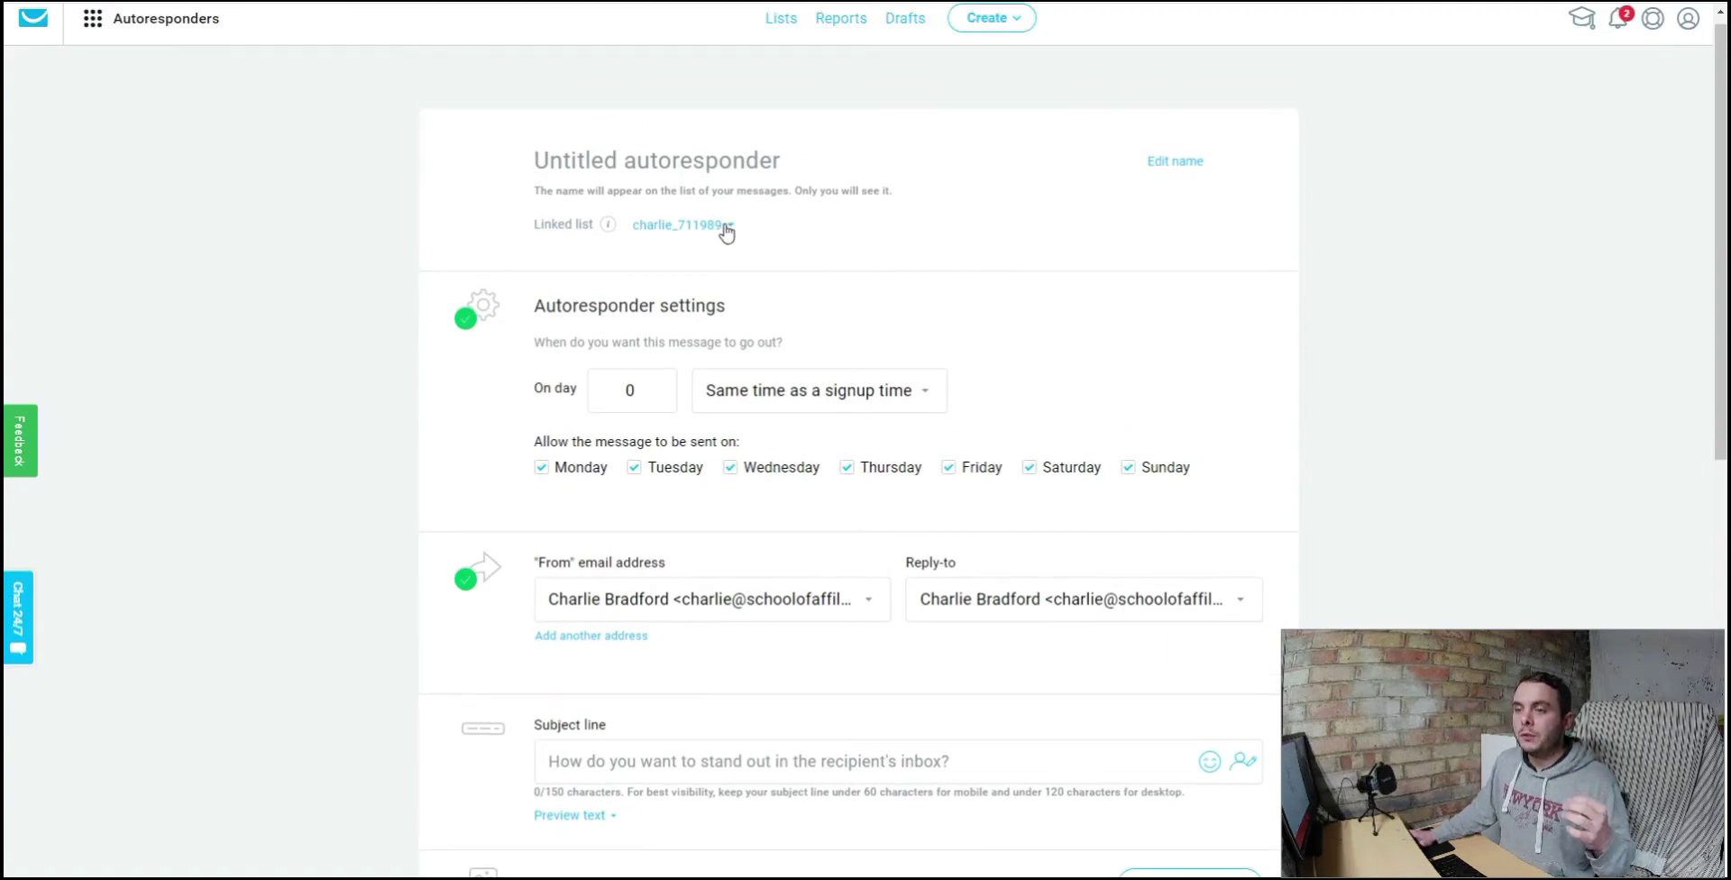
{"action": "left_click", "coordinate": [727, 227]}
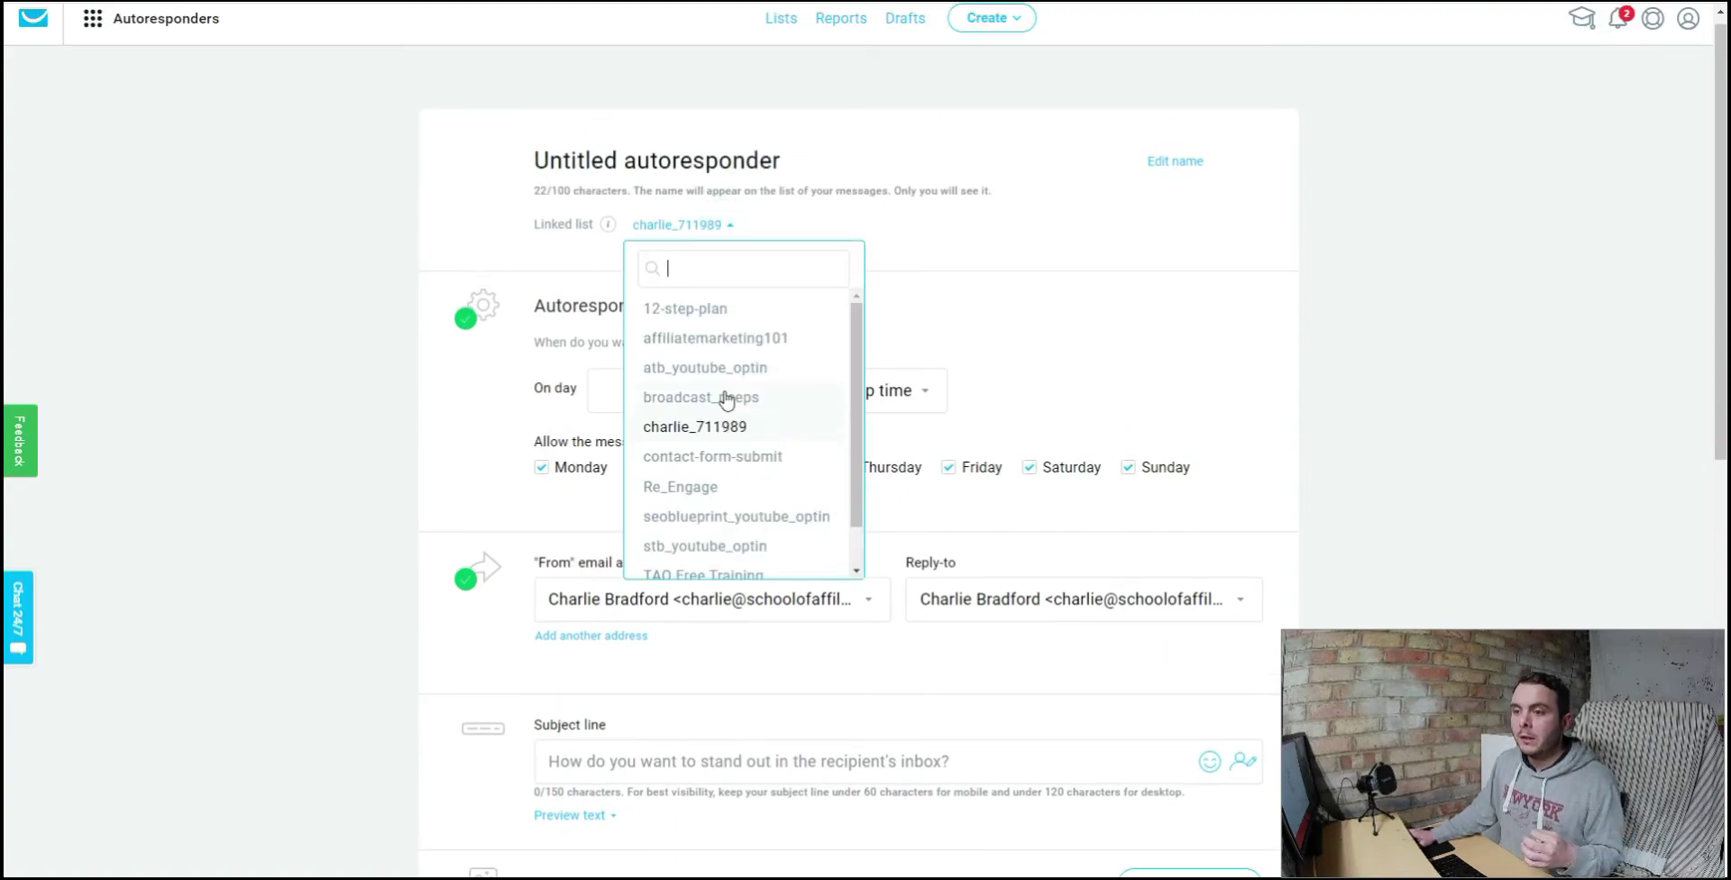
{"action": "left_click", "coordinate": [778, 213]}
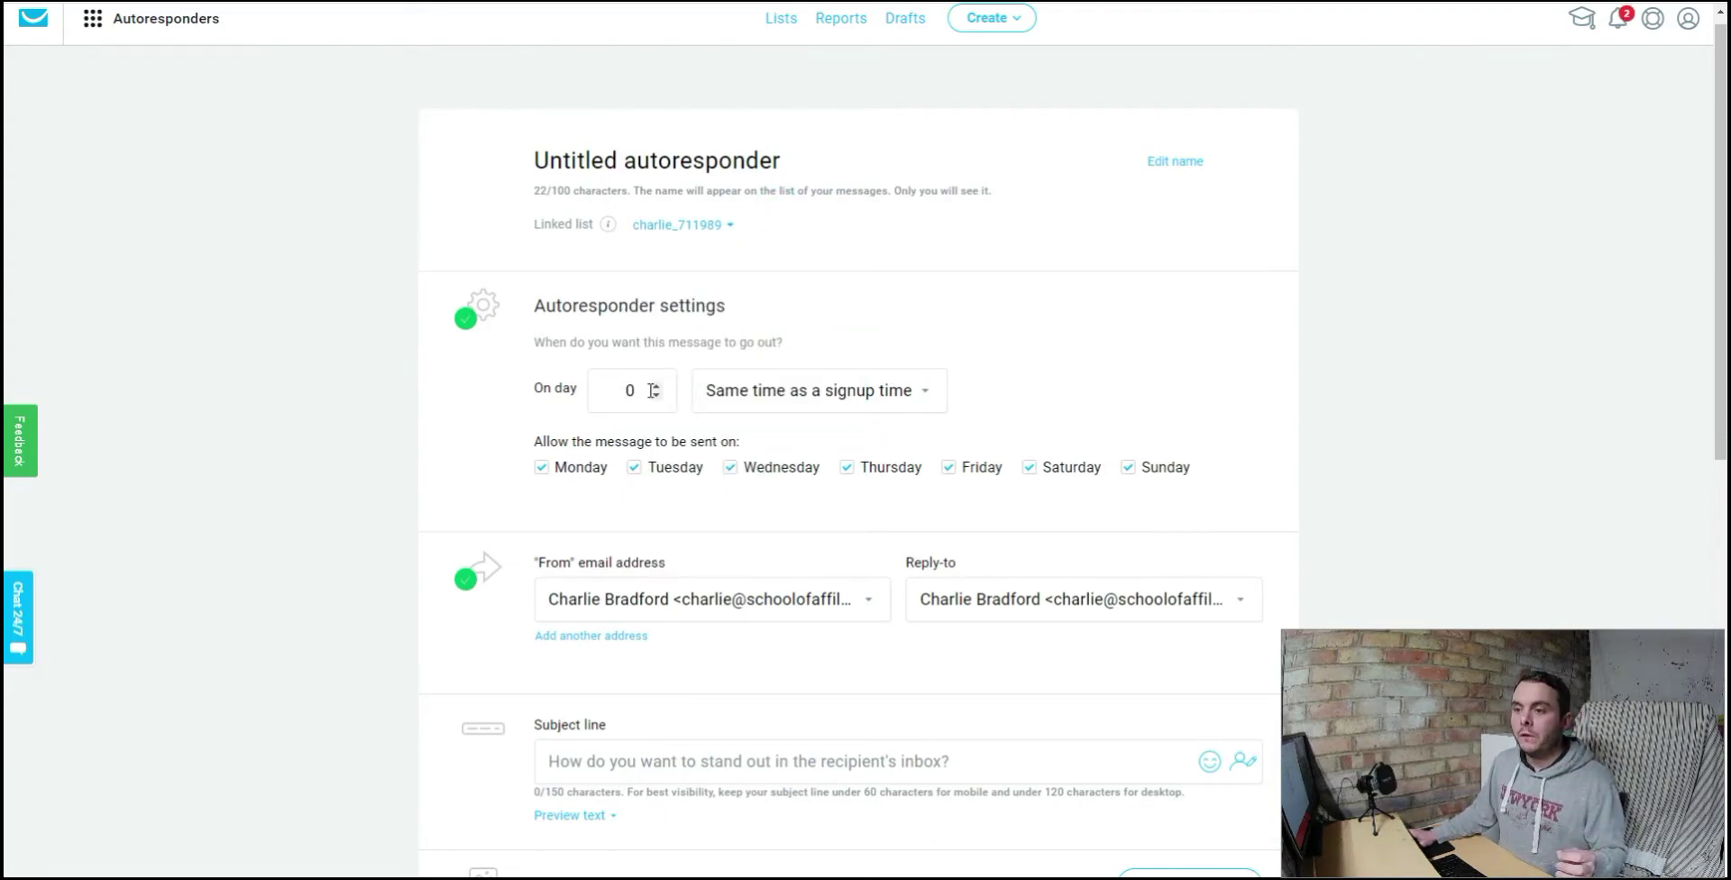
Step: Return to the autoresponders overview and display it as a grid of cycle days
{"action": "left_click", "coordinate": [114, 20]}
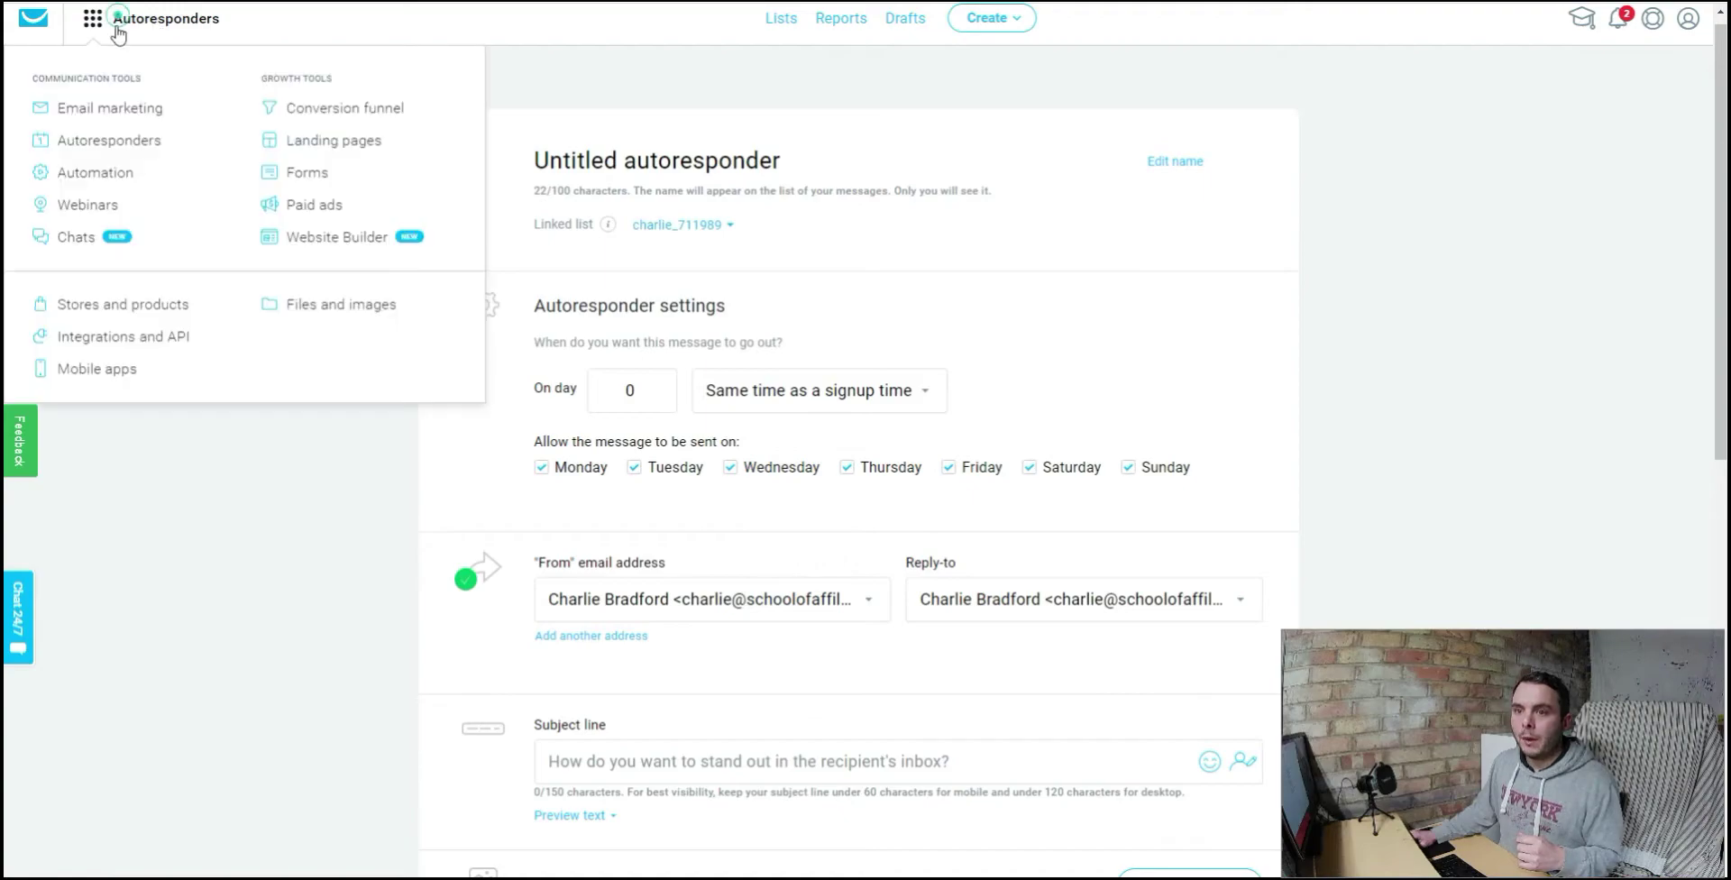
{"action": "left_click", "coordinate": [103, 132]}
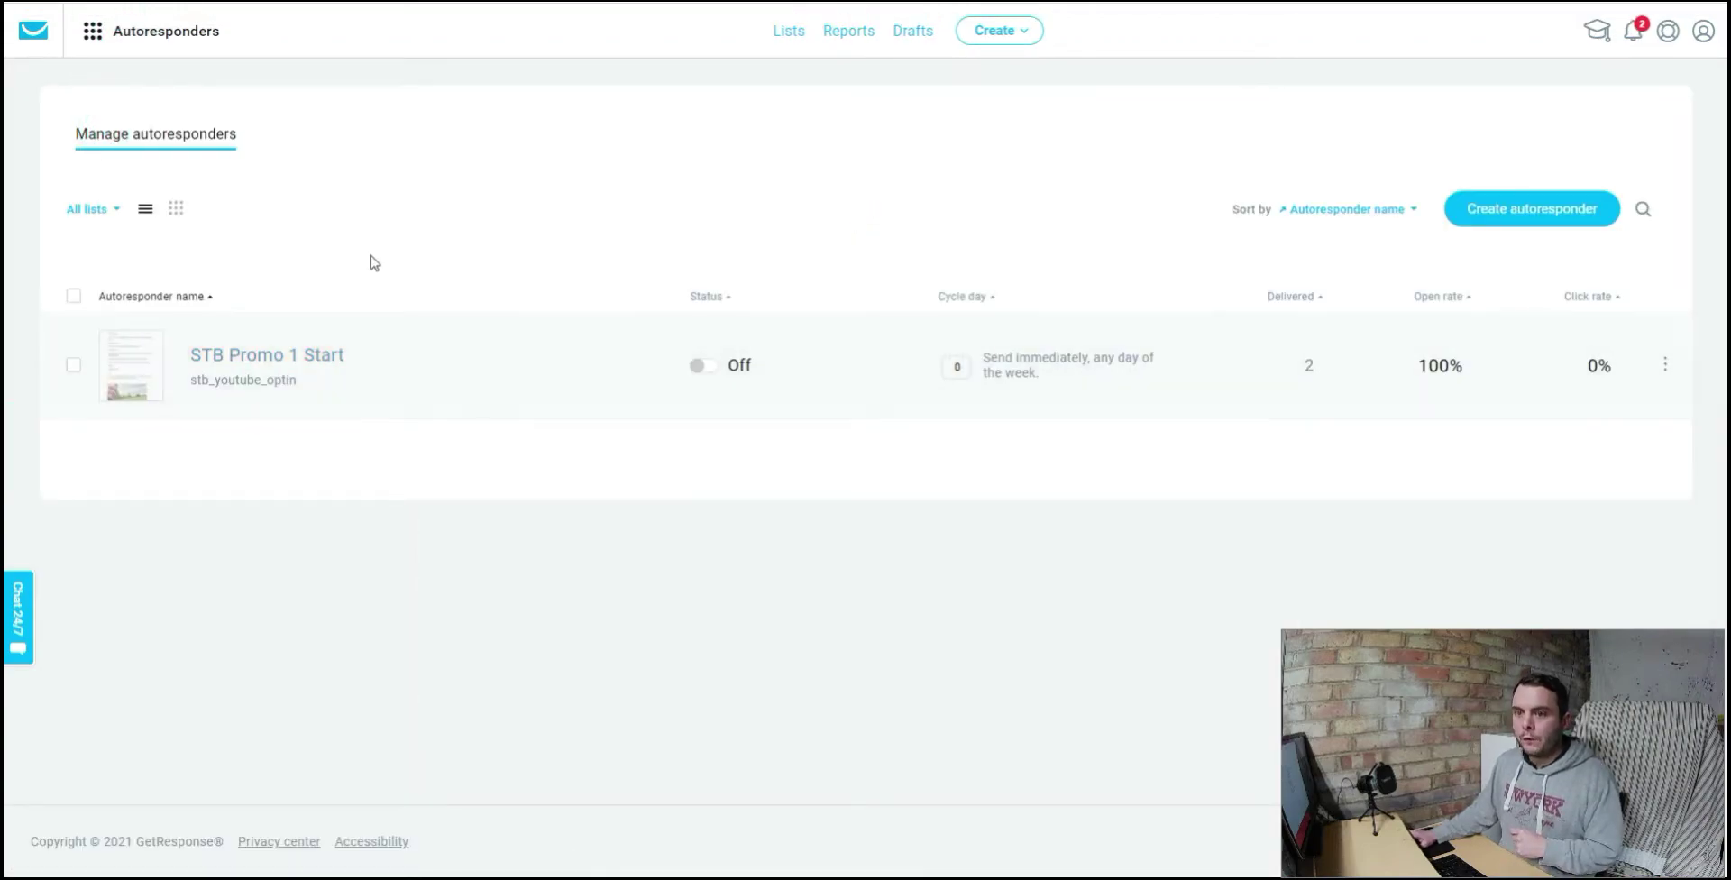
{"action": "left_click", "coordinate": [176, 210]}
Step: Open a new autoresponder for day 2 to check its send-day setting, and return to the day grid
{"action": "mouse_move", "coordinate": [135, 326]}
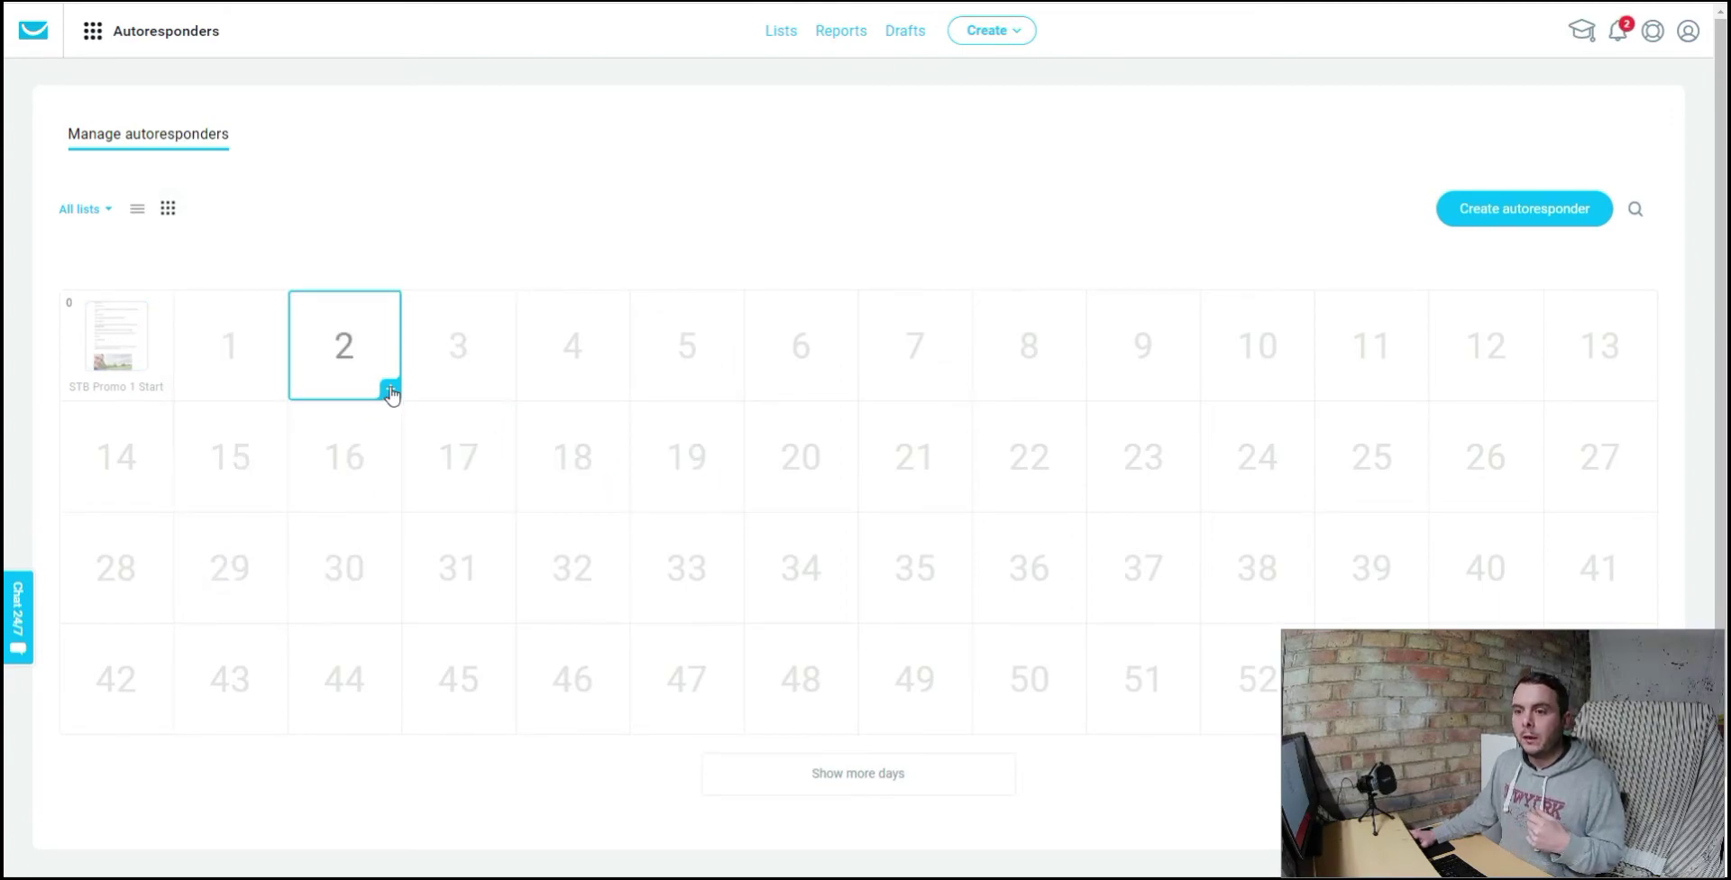
{"action": "left_click", "coordinate": [391, 391]}
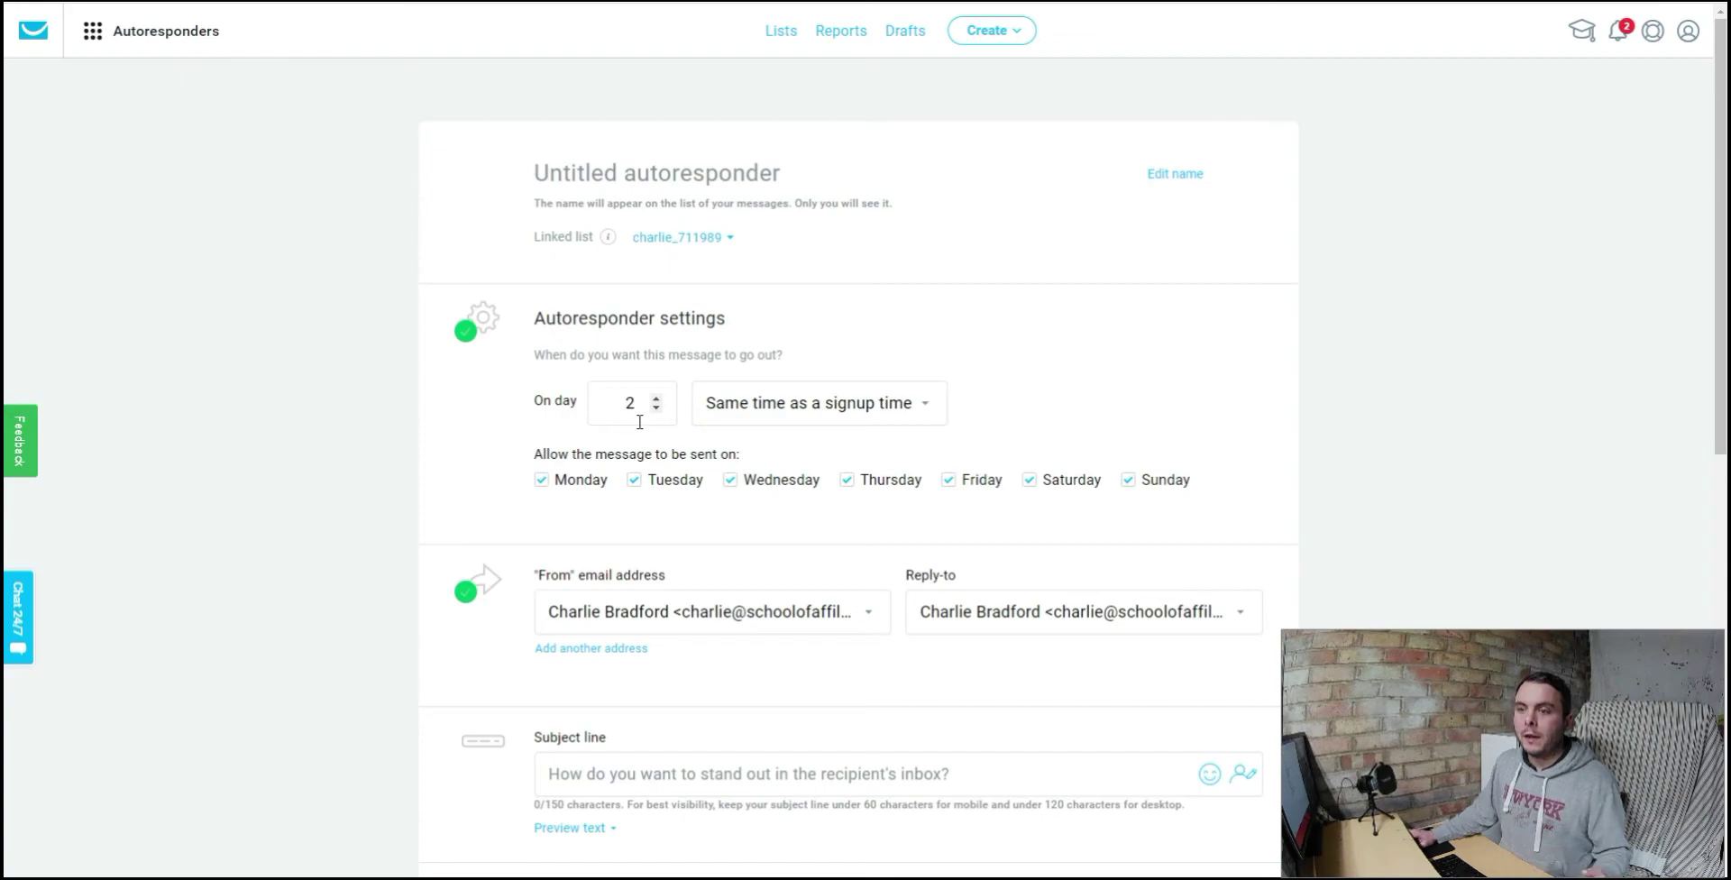
{"action": "key", "text": "alt+Left"}
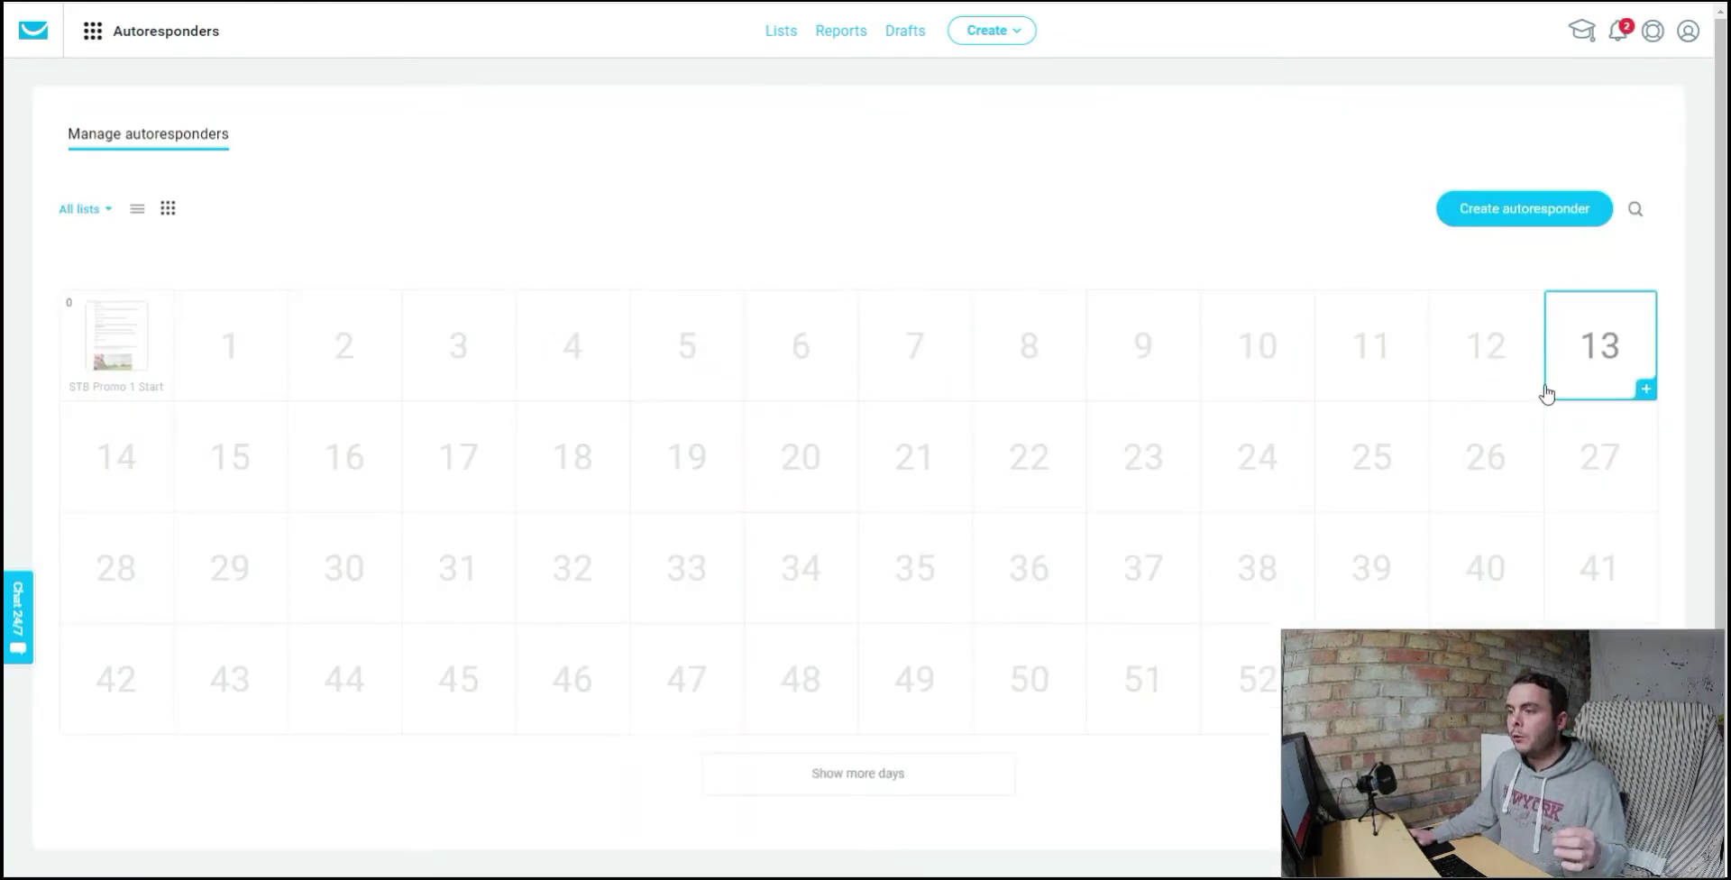
{"action": "mouse_move", "coordinate": [115, 338]}
{"action": "left_mouse_down"}
{"action": "mouse_move", "coordinate": [460, 347]}
{"action": "mouse_move", "coordinate": [131, 340]}
{"action": "left_mouse_up"}
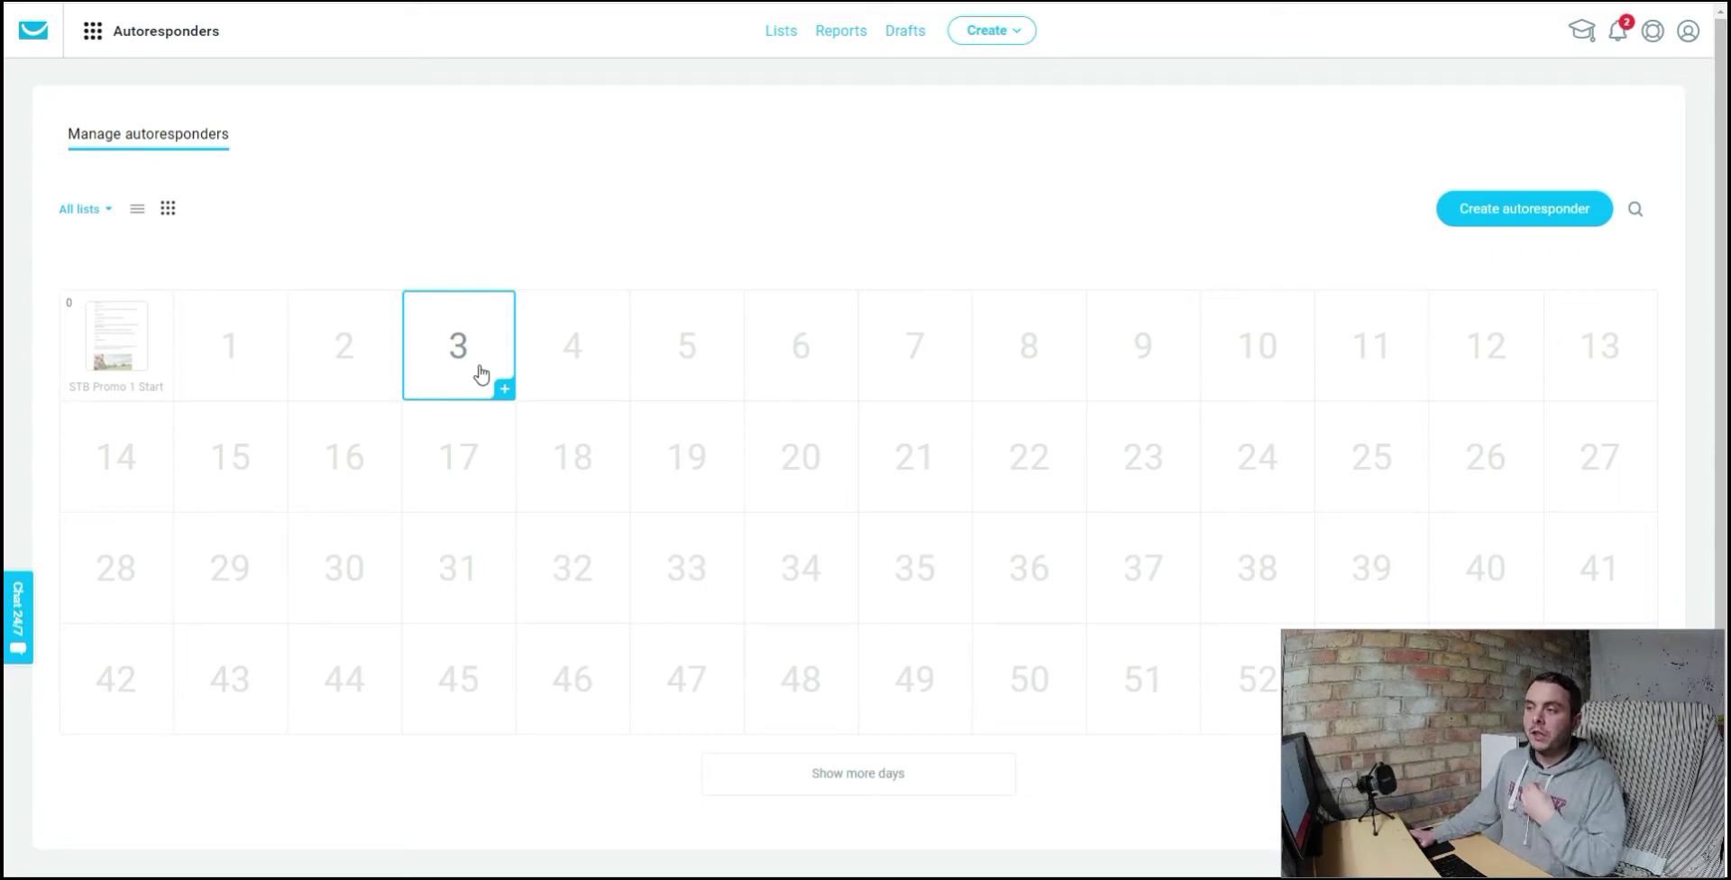
Step: Switch from the autoresponders to the Automation workflows overview
{"action": "left_click", "coordinate": [102, 36]}
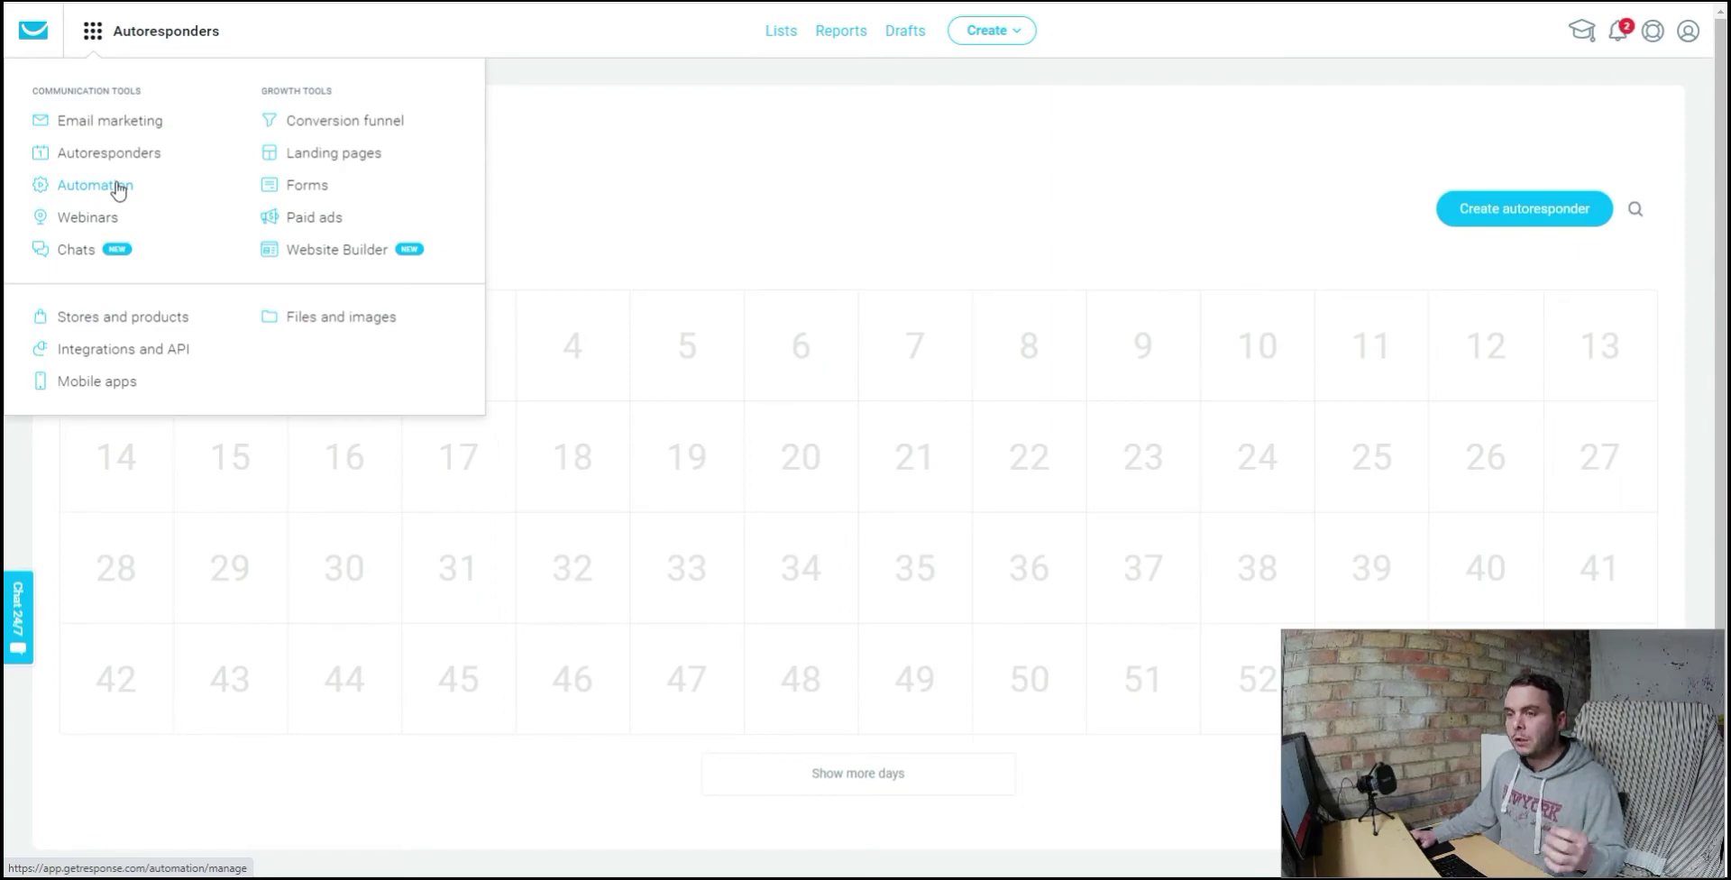
{"action": "left_click", "coordinate": [547, 173]}
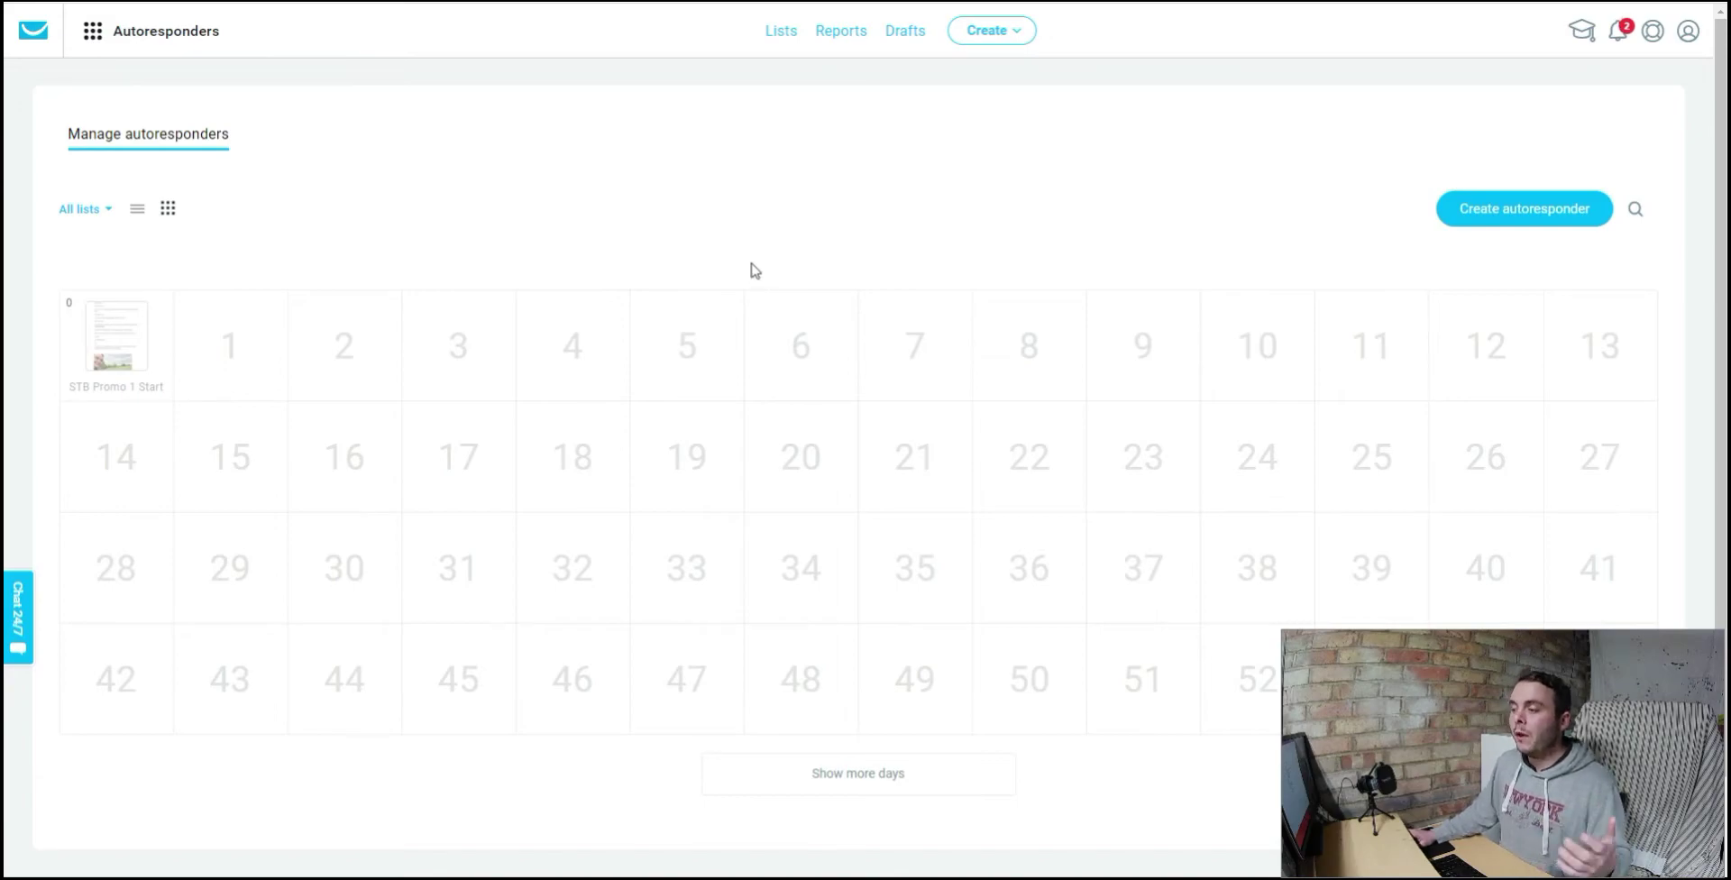
{"action": "left_click", "coordinate": [93, 31]}
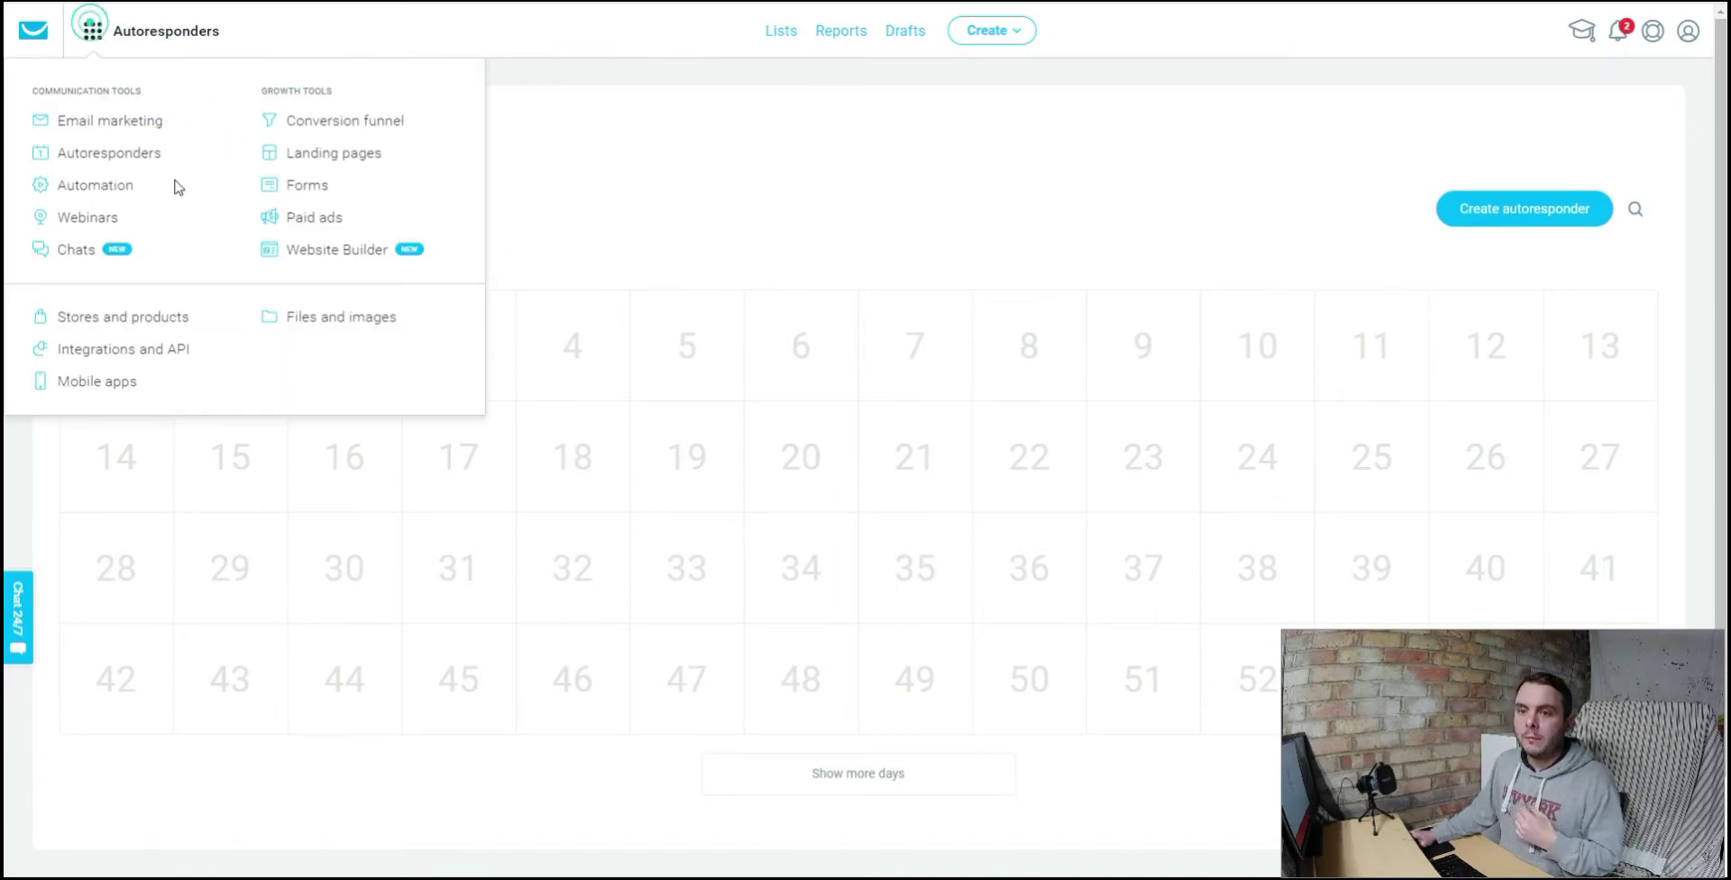
{"action": "left_click", "coordinate": [95, 186]}
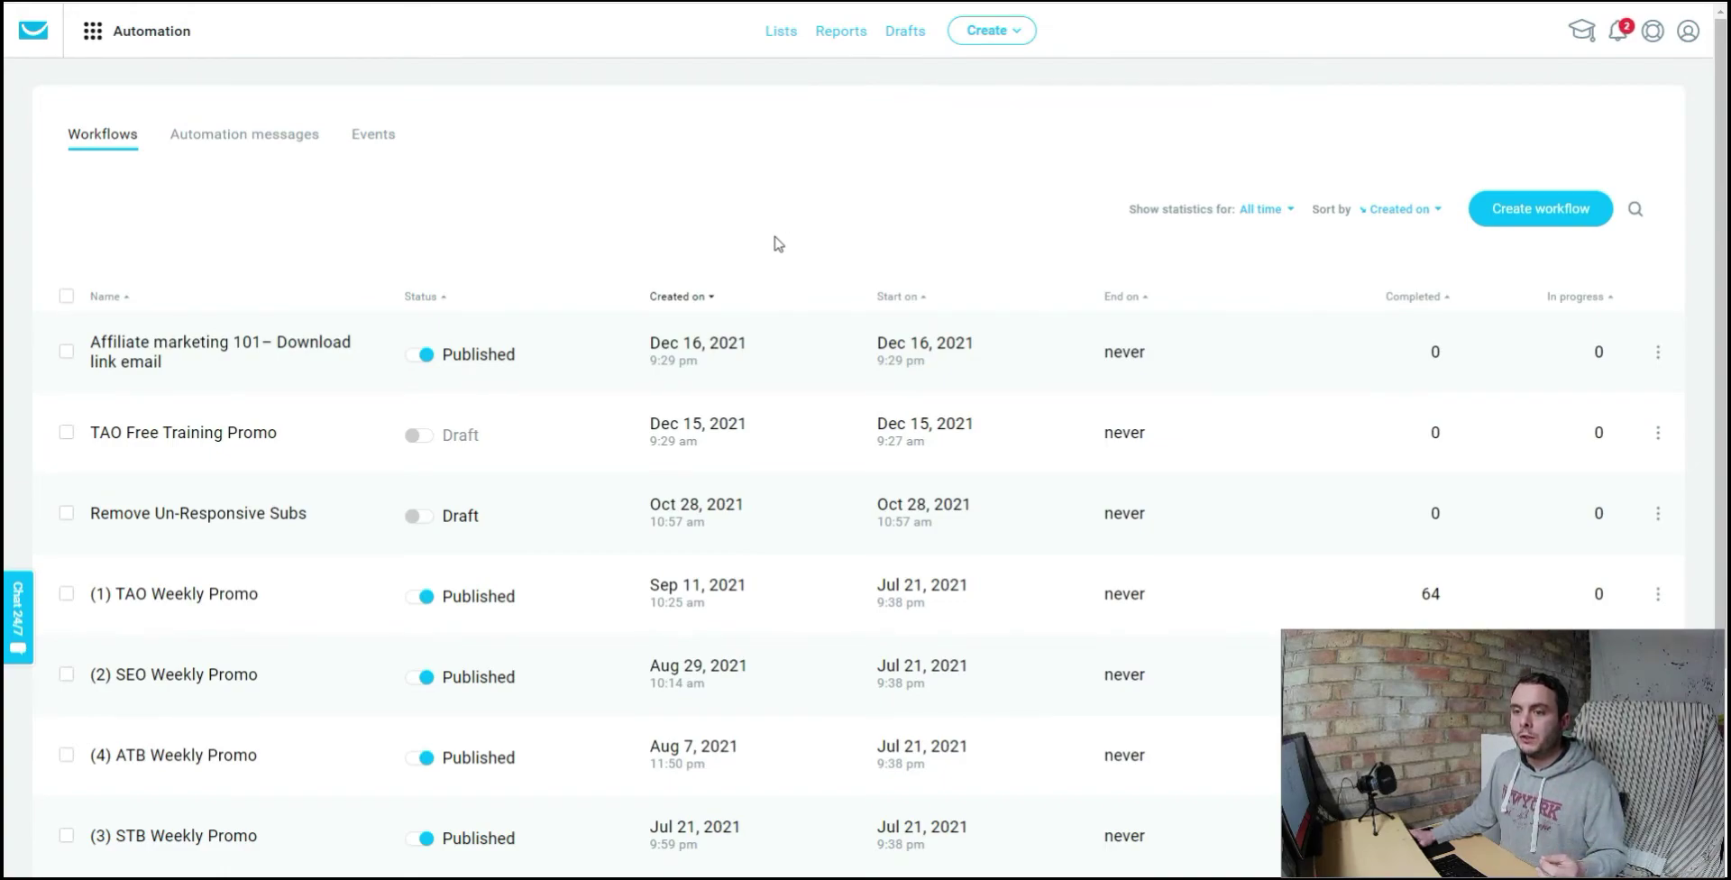
Step: Open the "Phase 1 - 12 Step Plan" workflow from the list of automation workflows
{"action": "scroll", "coordinate": [843, 325], "scroll_direction": "down", "scroll_amount": 3}
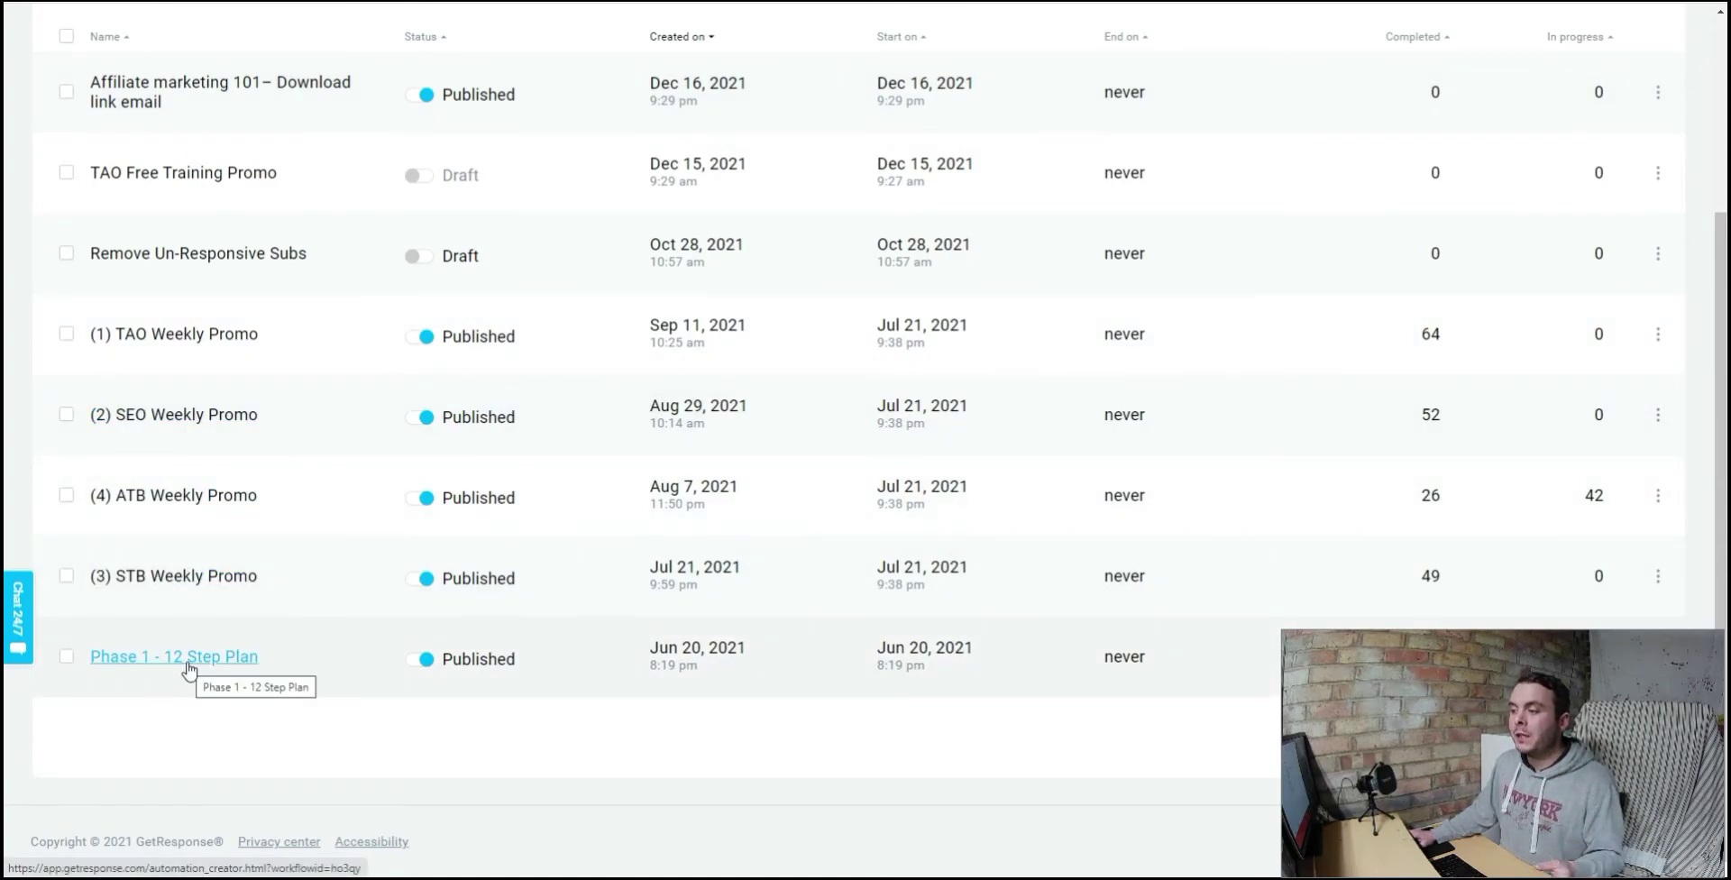
{"action": "left_click", "coordinate": [165, 586]}
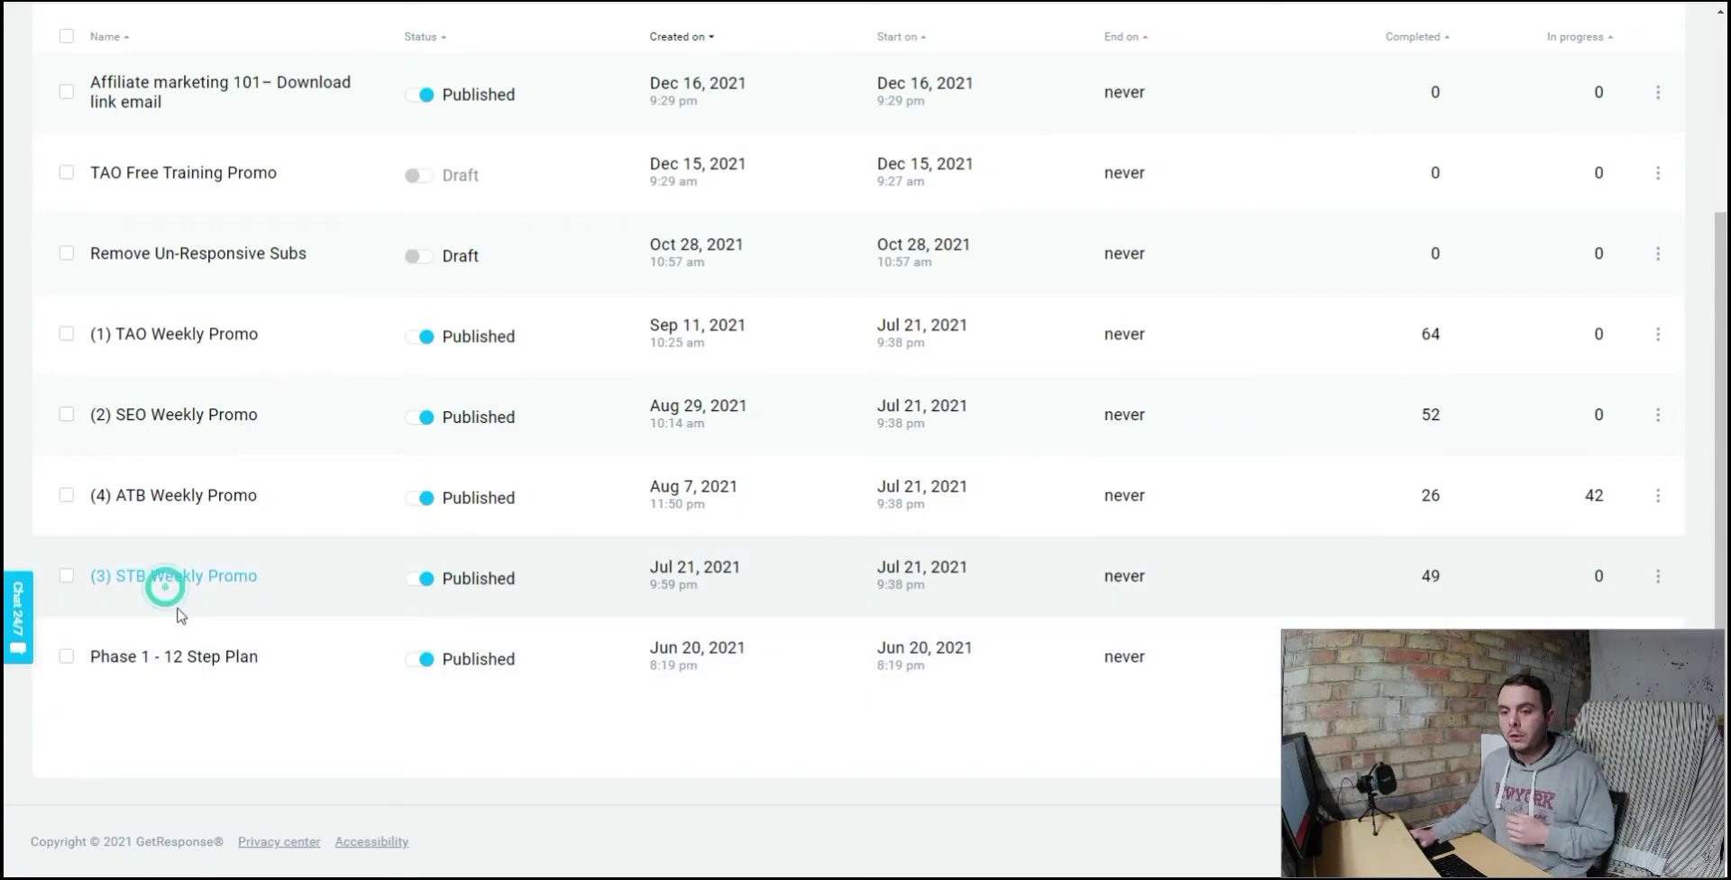
{"action": "left_click", "coordinate": [201, 657]}
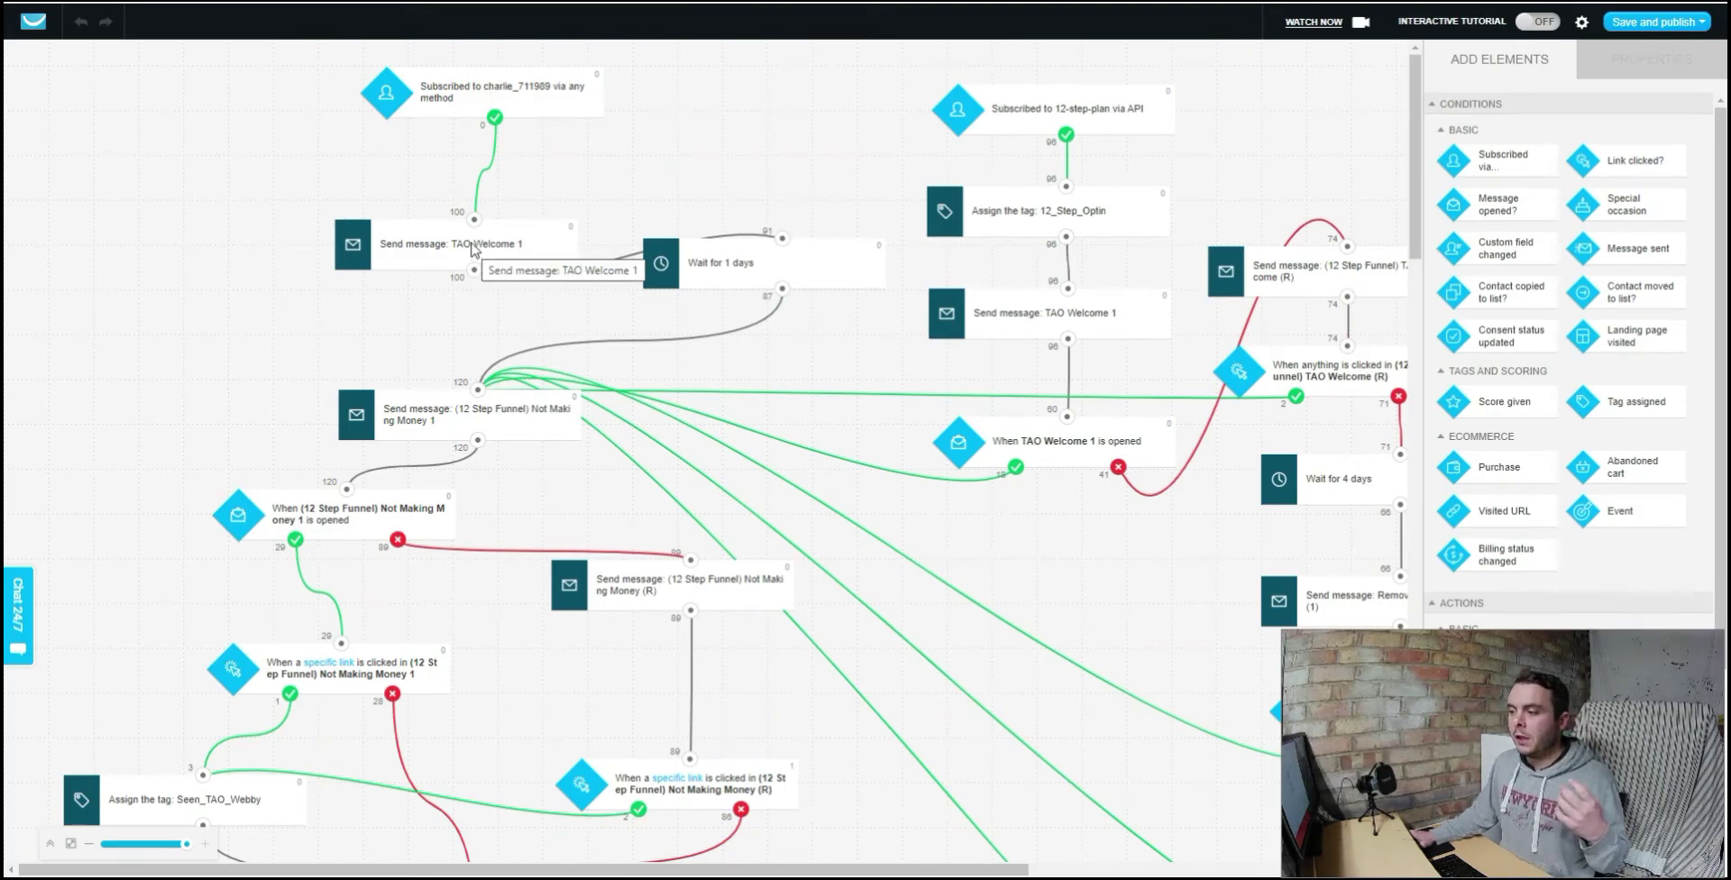
Step: Shift the upper one-day wait element slightly down, and examine the workflow's welcome, un-responsive removal and Shiny Object Syndrome branches
{"action": "left_click_drag", "start_coordinate": [667, 271], "coordinate": [667, 309]}
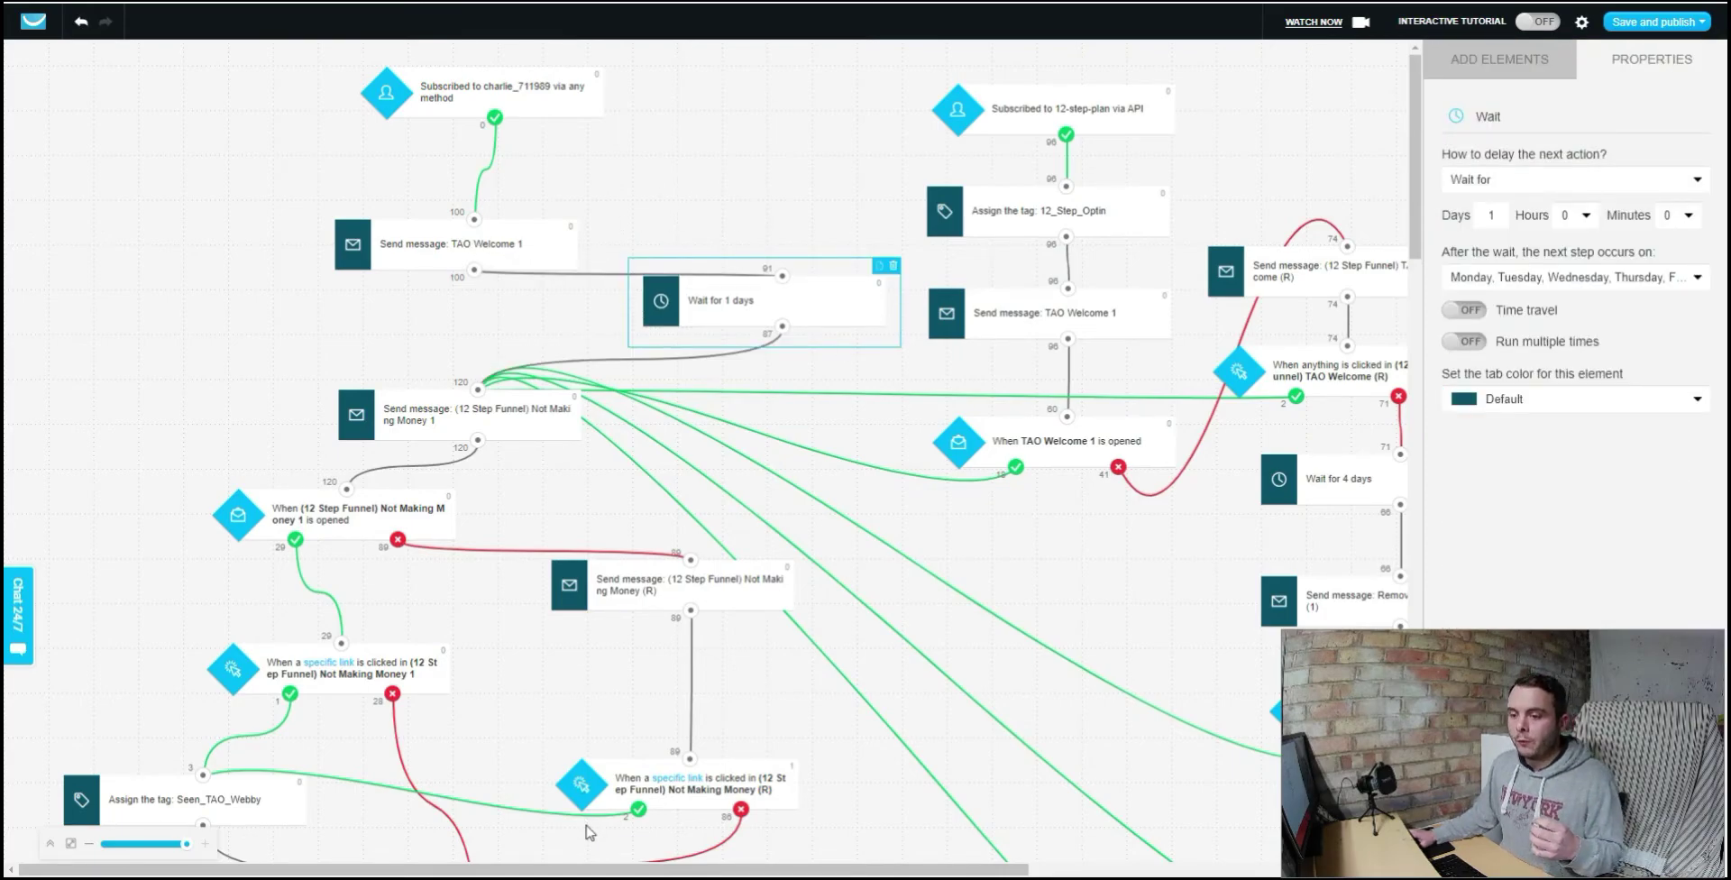
{"action": "left_click_drag", "start_coordinate": [574, 871], "coordinate": [862, 861]}
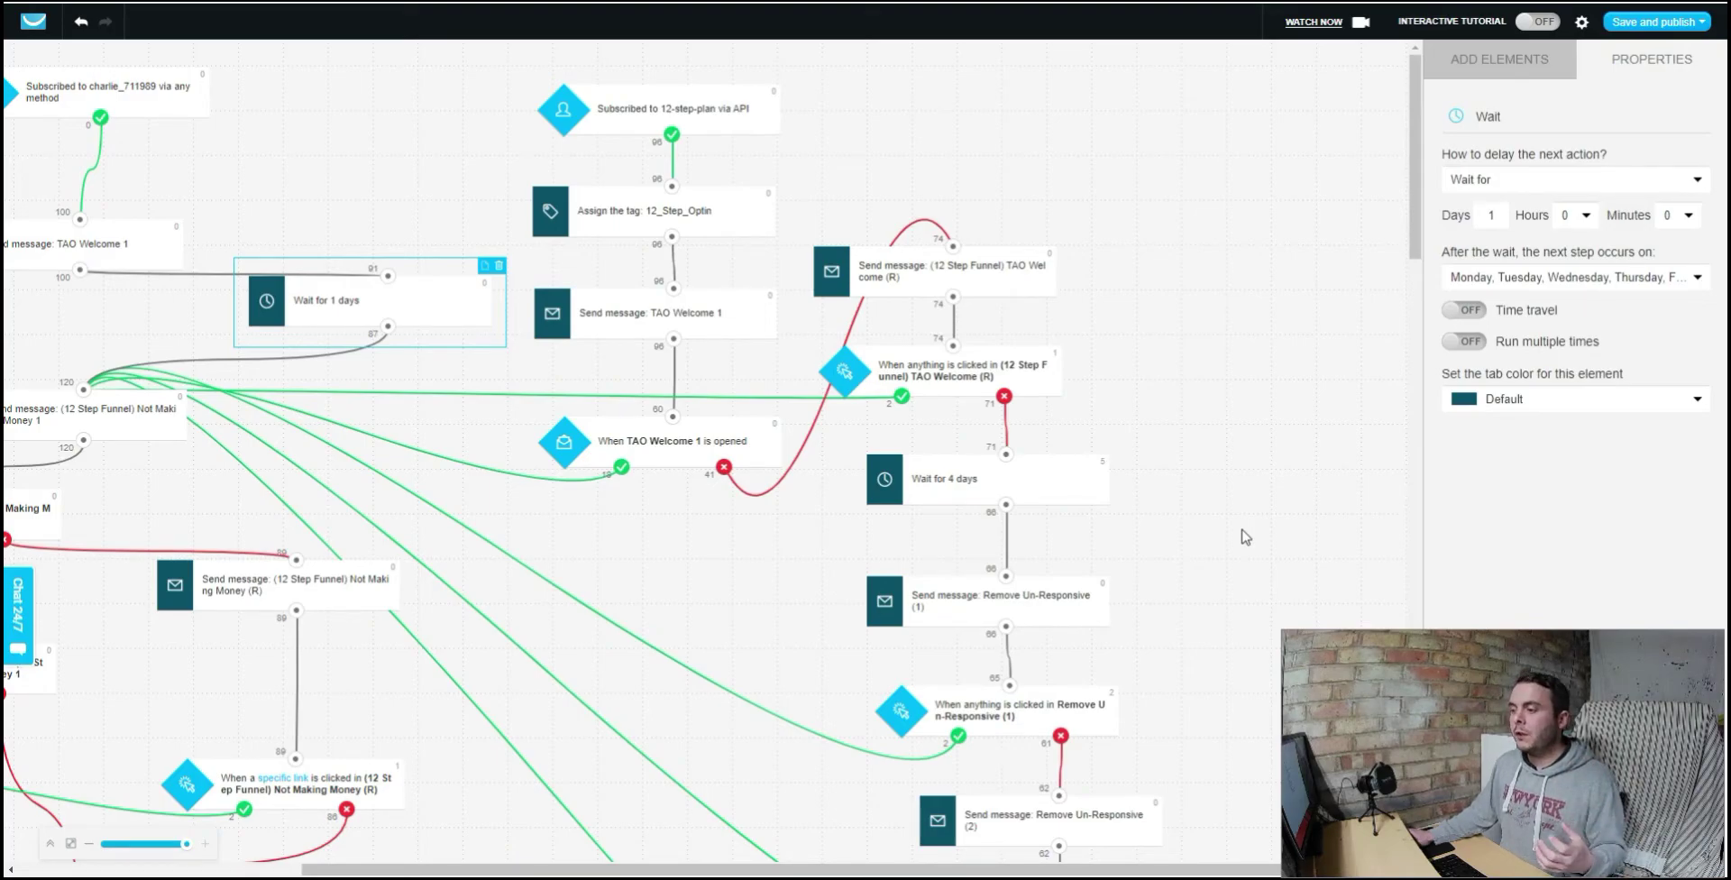
{"action": "scroll", "coordinate": [1245, 537], "scroll_direction": "down", "scroll_amount": 1}
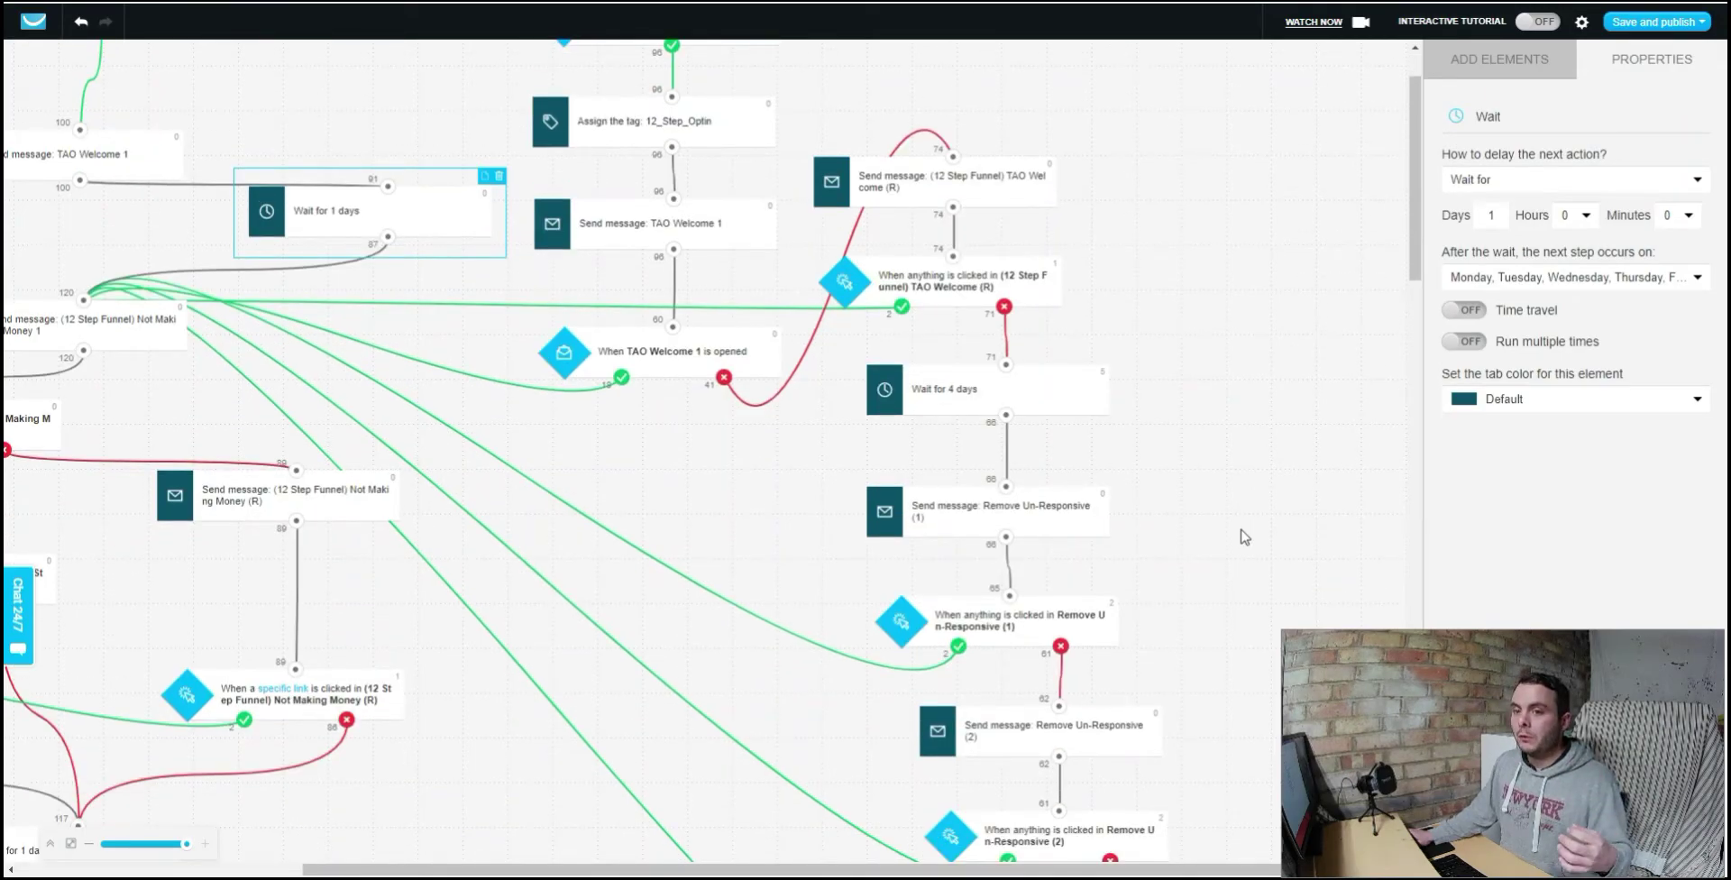
{"action": "scroll", "coordinate": [1245, 537], "scroll_direction": "down", "scroll_amount": 1}
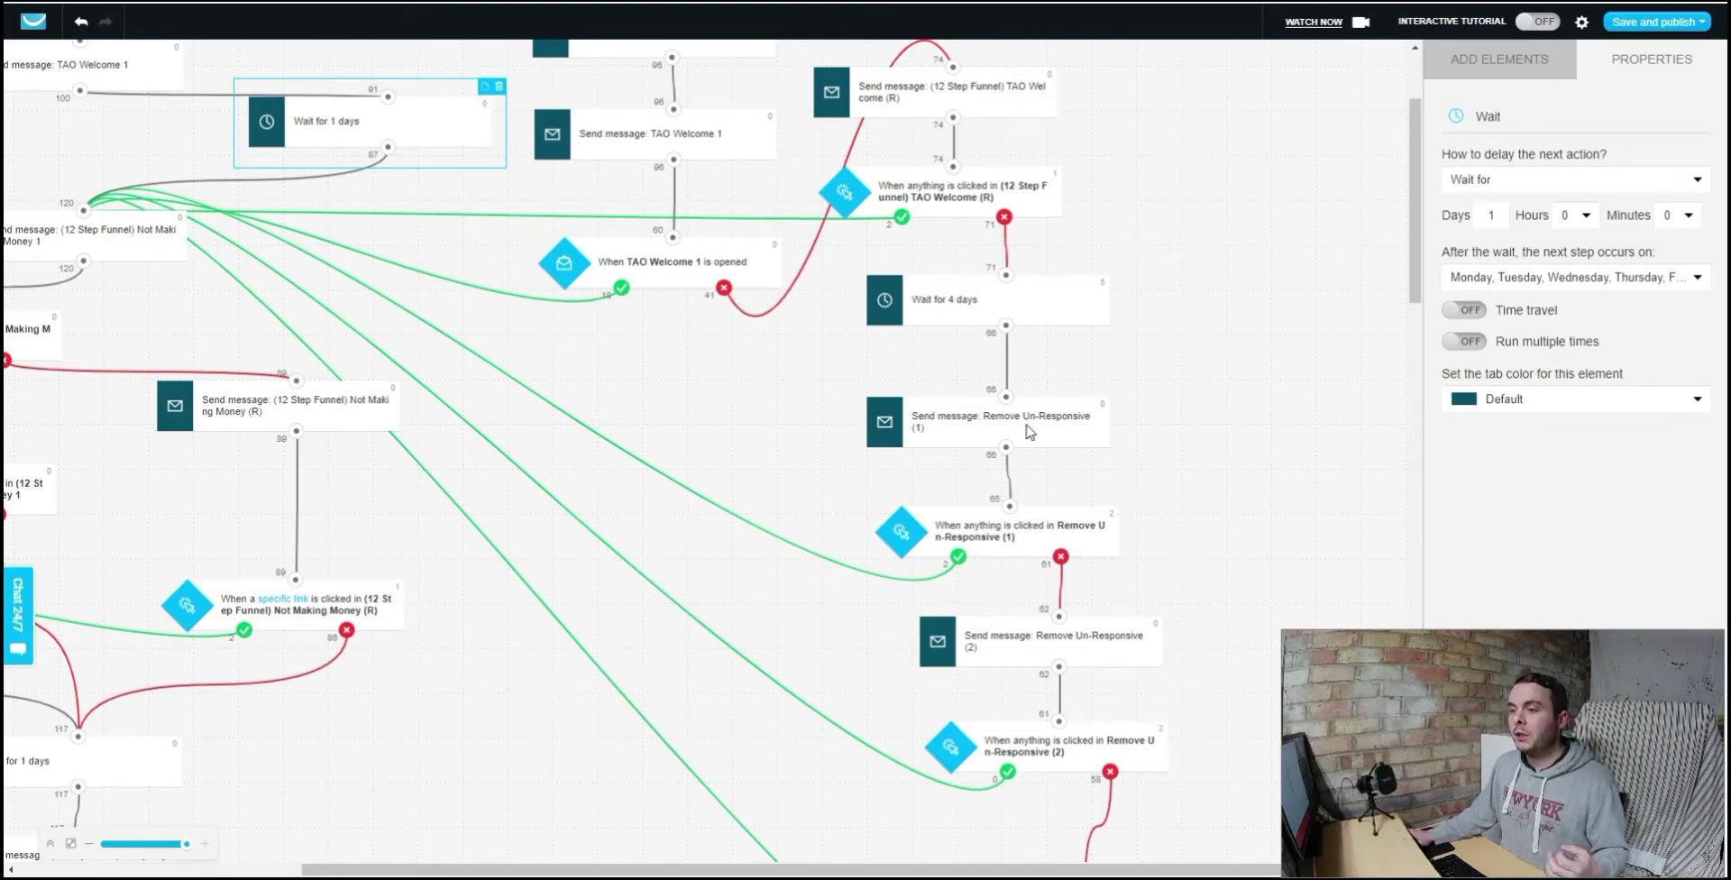
{"action": "scroll", "coordinate": [1313, 554], "scroll_direction": "down", "scroll_amount": 3}
{"action": "scroll", "coordinate": [1313, 550], "scroll_direction": "down", "scroll_amount": 6}
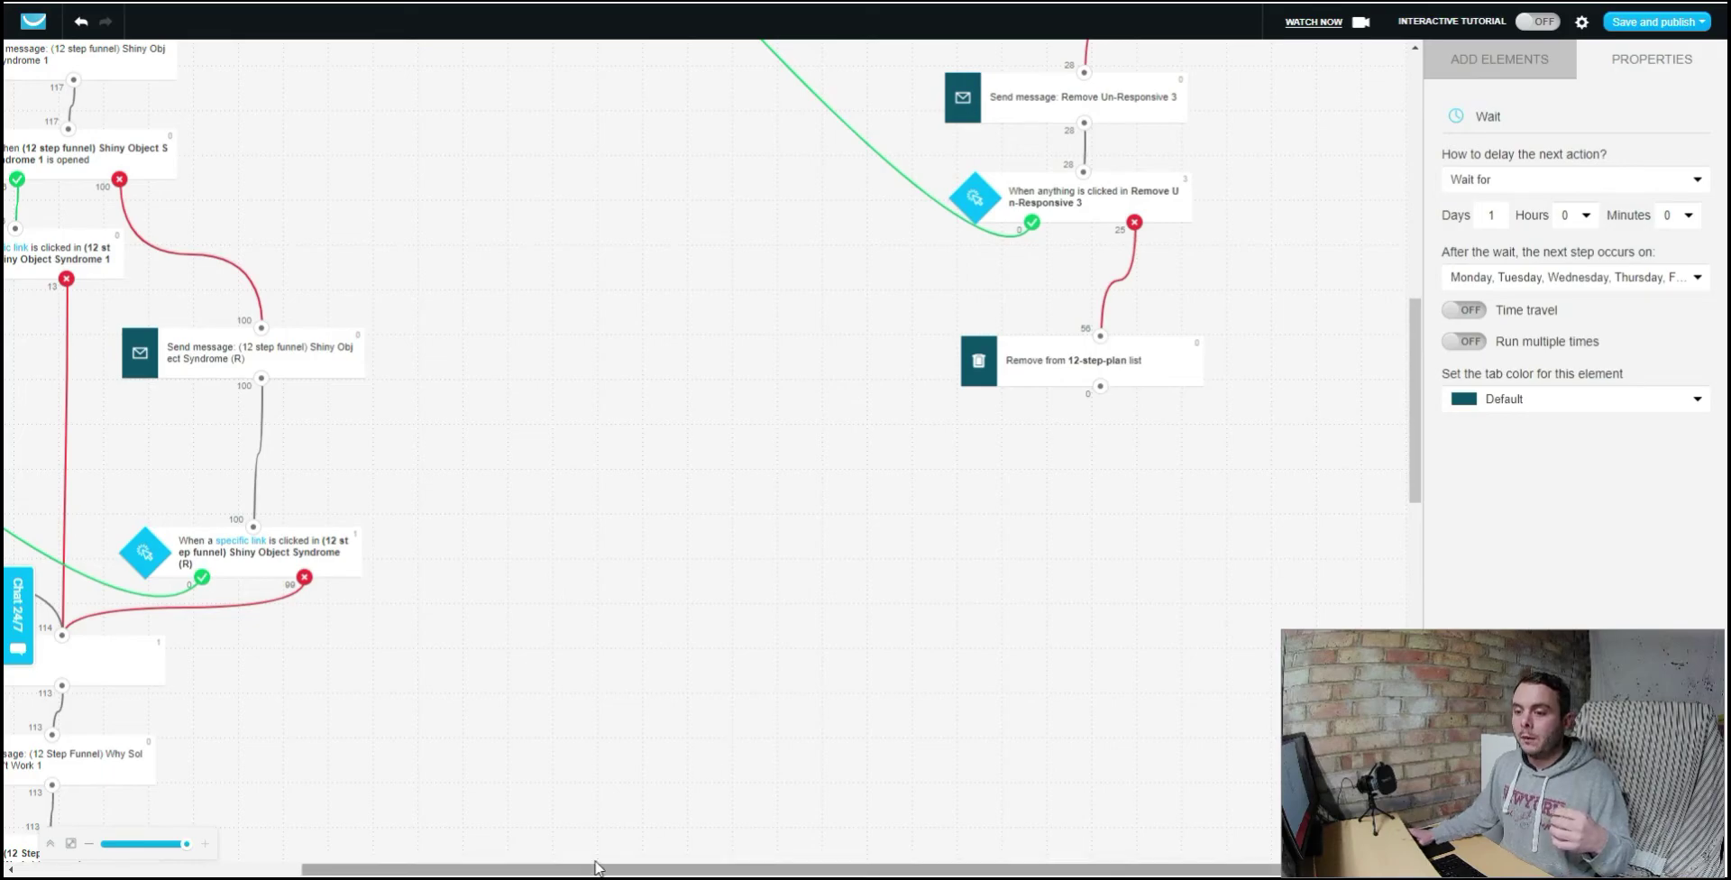
{"action": "scroll", "coordinate": [597, 873], "scroll_direction": "left", "scroll_amount": 5}
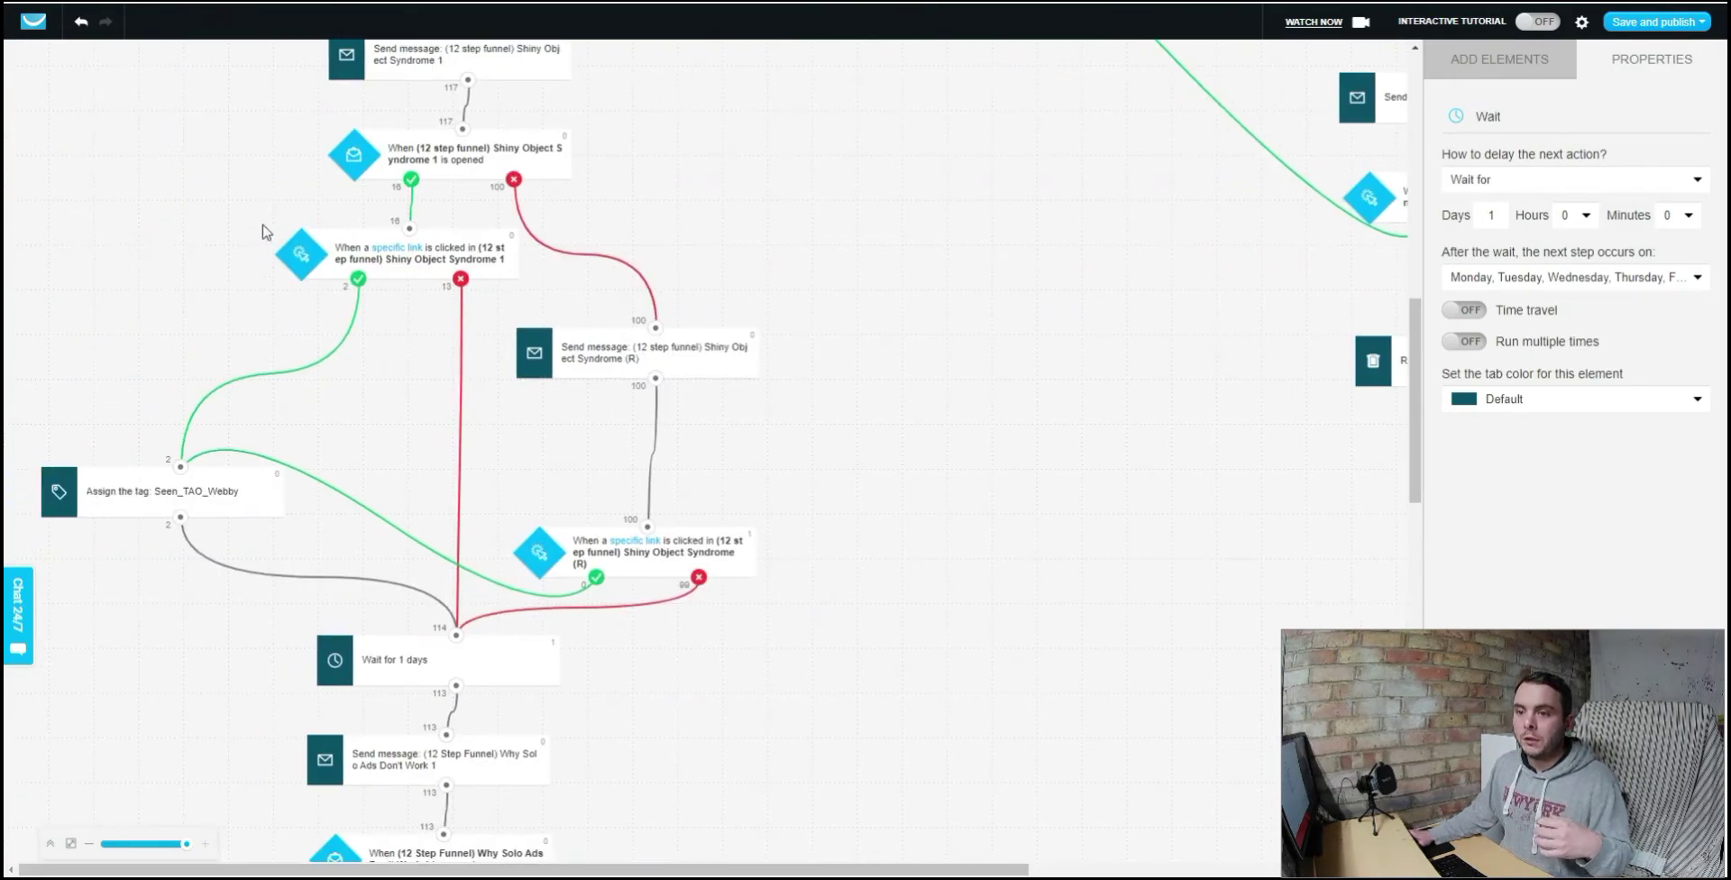
{"action": "scroll", "coordinate": [721, 290], "scroll_direction": "up", "scroll_amount": 3}
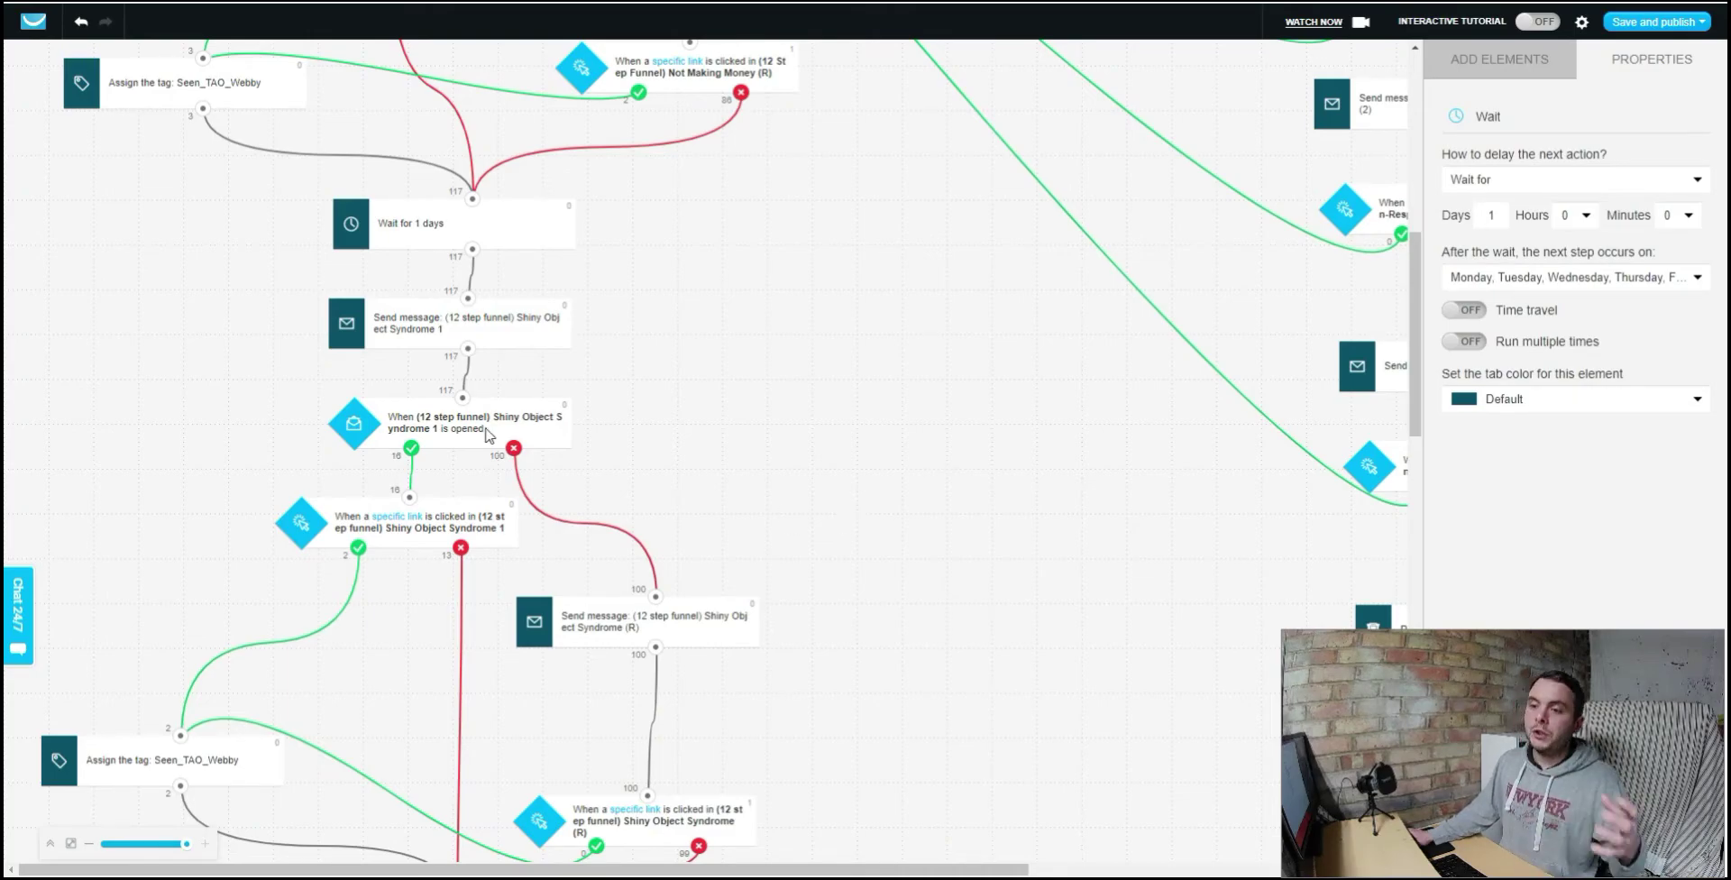
{"action": "scroll", "coordinate": [843, 495], "scroll_direction": "up", "scroll_amount": 3}
{"action": "scroll", "coordinate": [845, 502], "scroll_direction": "up", "scroll_amount": 8}
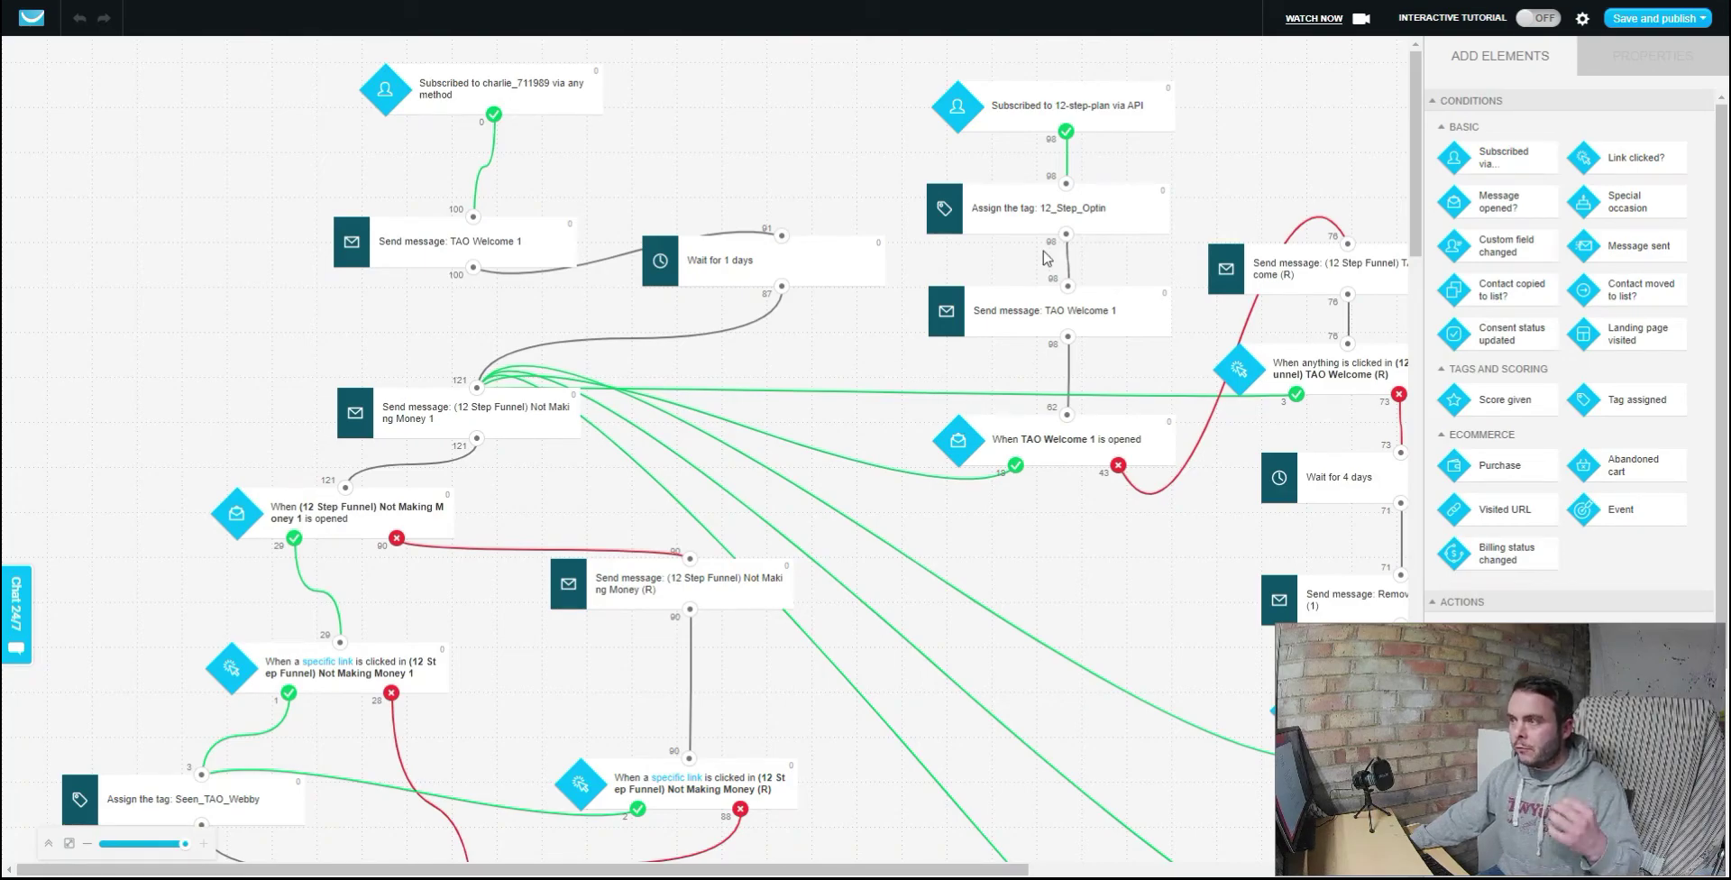
Step: Leave the 12 Step Plan workflow editor and start creating a new automation workflow
{"action": "left_click", "coordinate": [1675, 22]}
{"action": "left_click", "coordinate": [1617, 85]}
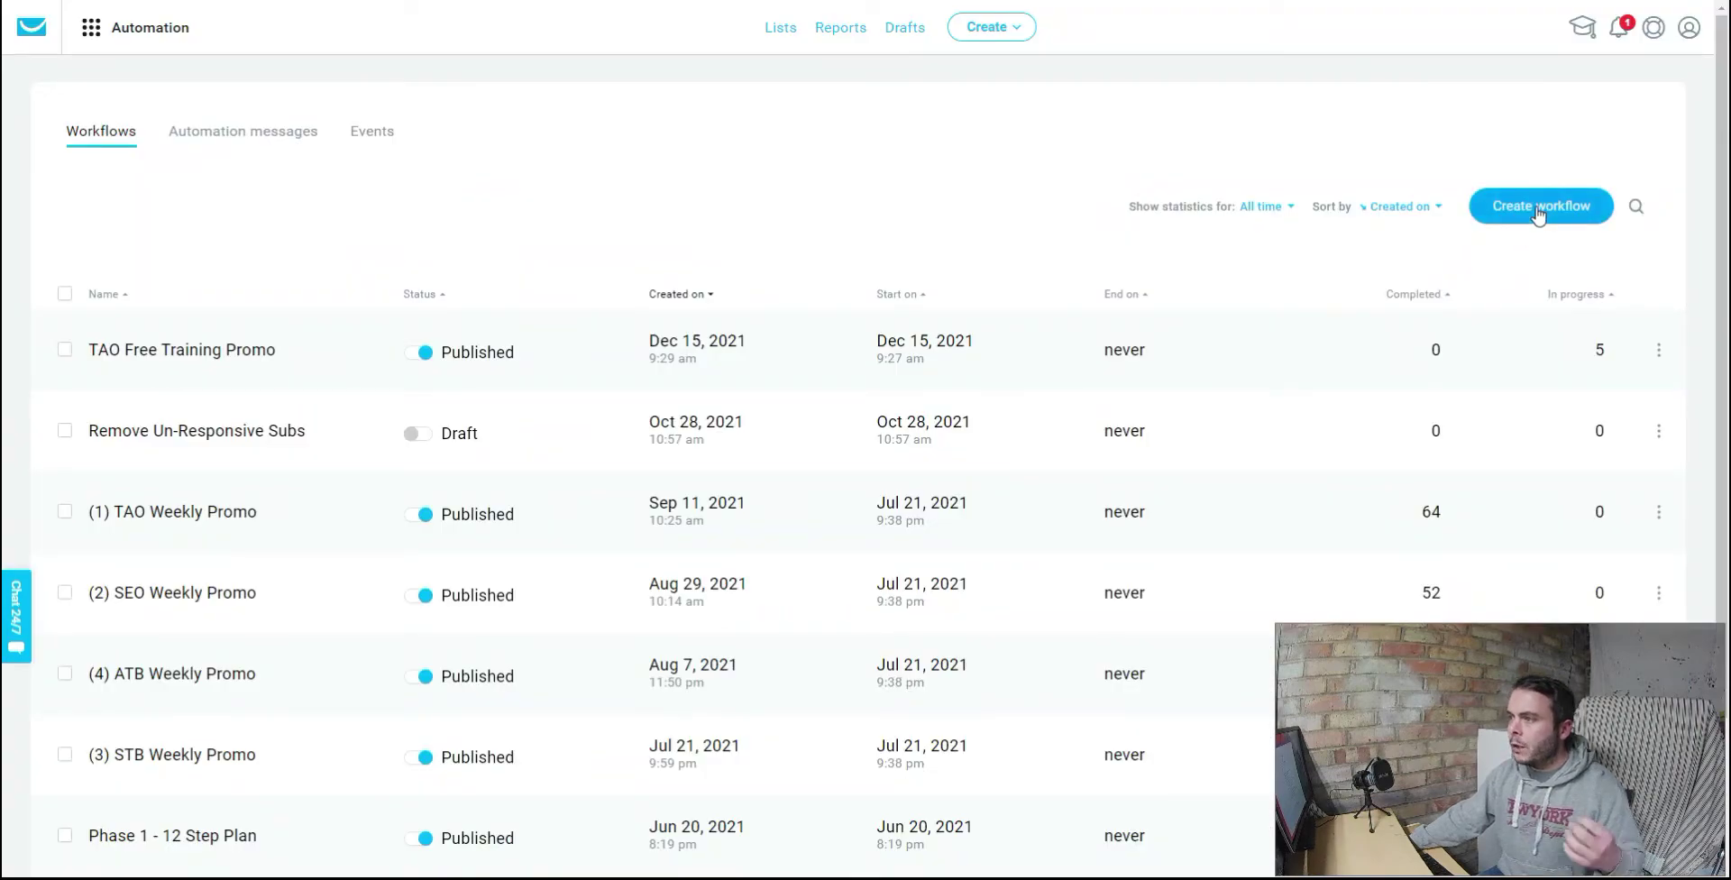
{"action": "left_click", "coordinate": [1538, 209]}
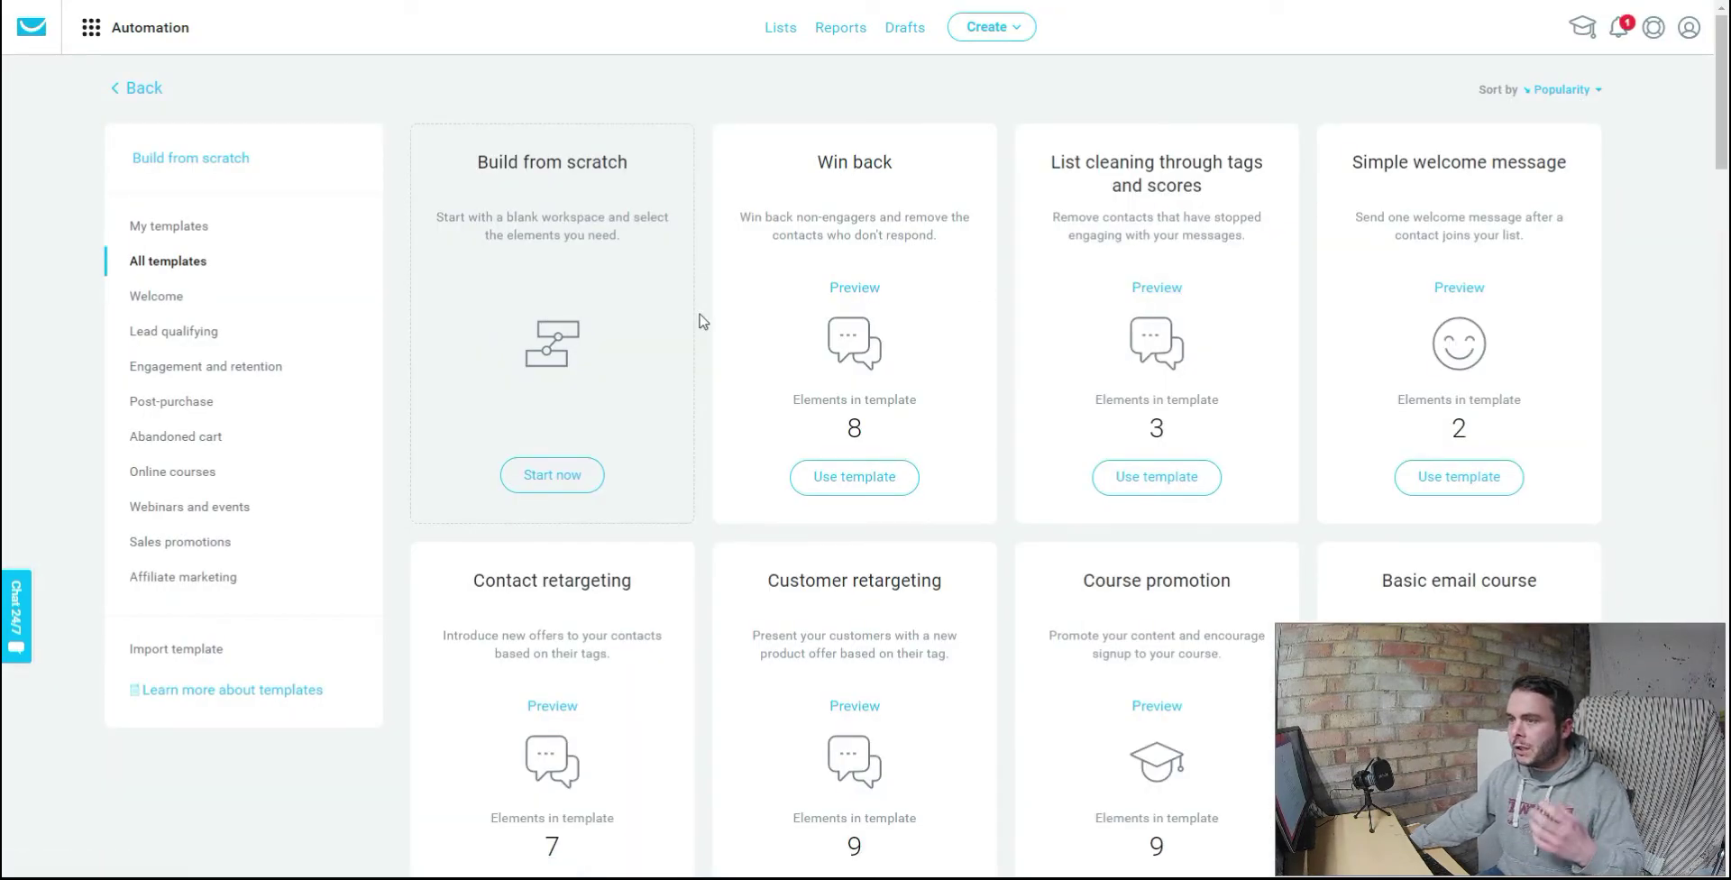
Step: Look through the gallery of ready-made workflow templates and return to its beginning
{"action": "scroll", "coordinate": [1094, 397], "scroll_direction": "down", "scroll_amount": 3}
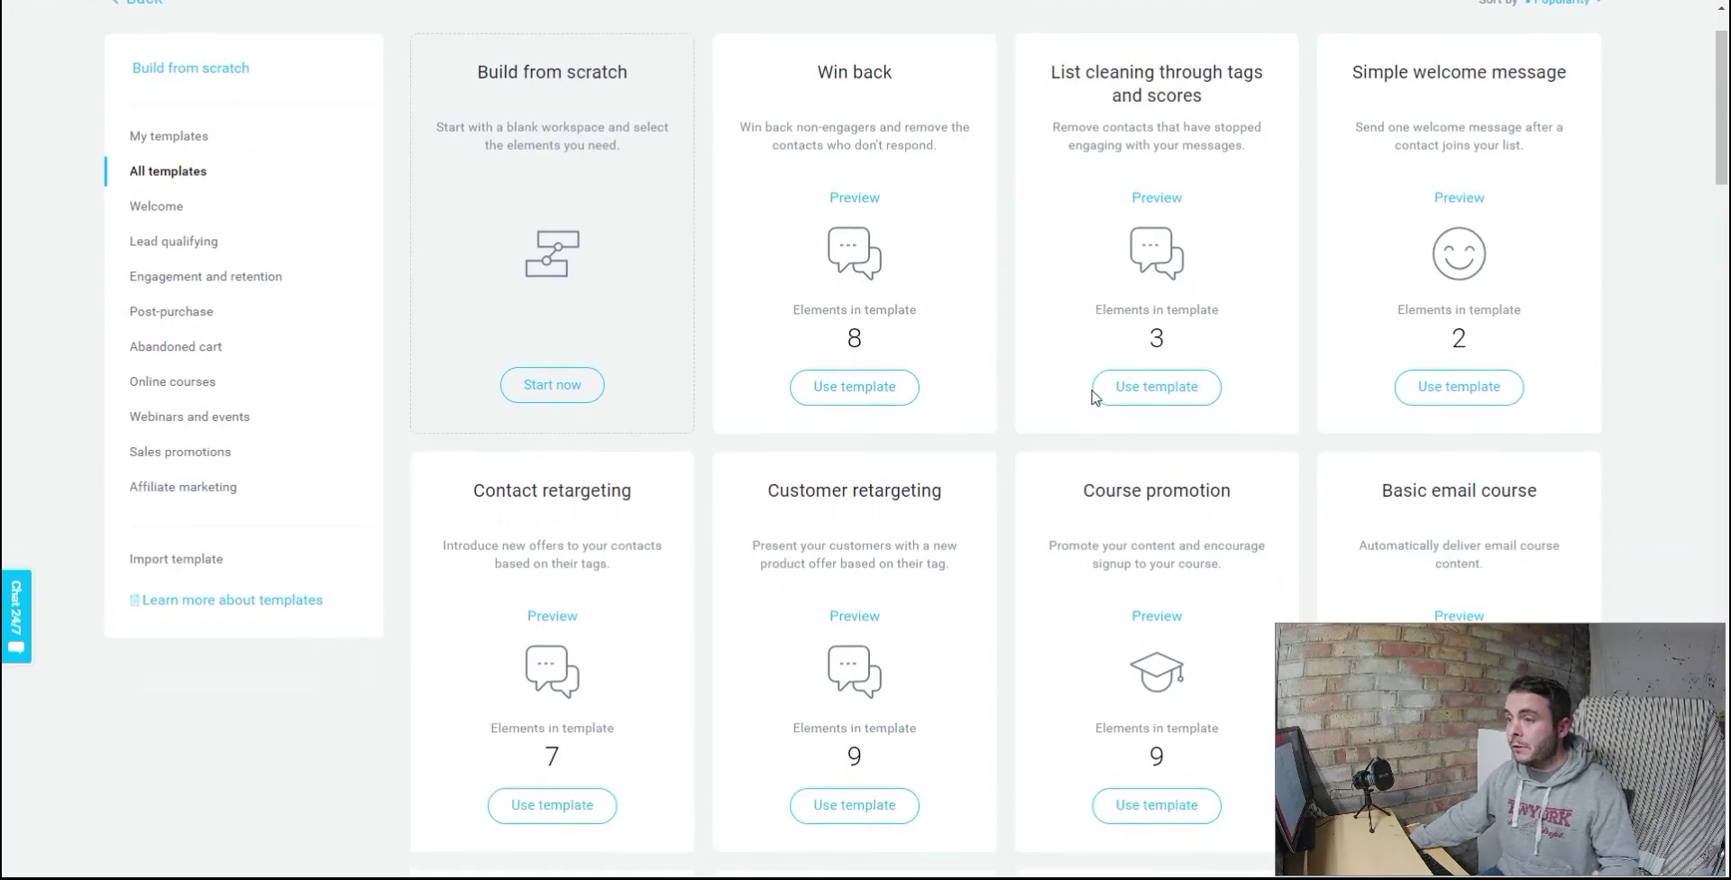
{"action": "scroll", "coordinate": [1095, 397], "scroll_direction": "down", "scroll_amount": 15}
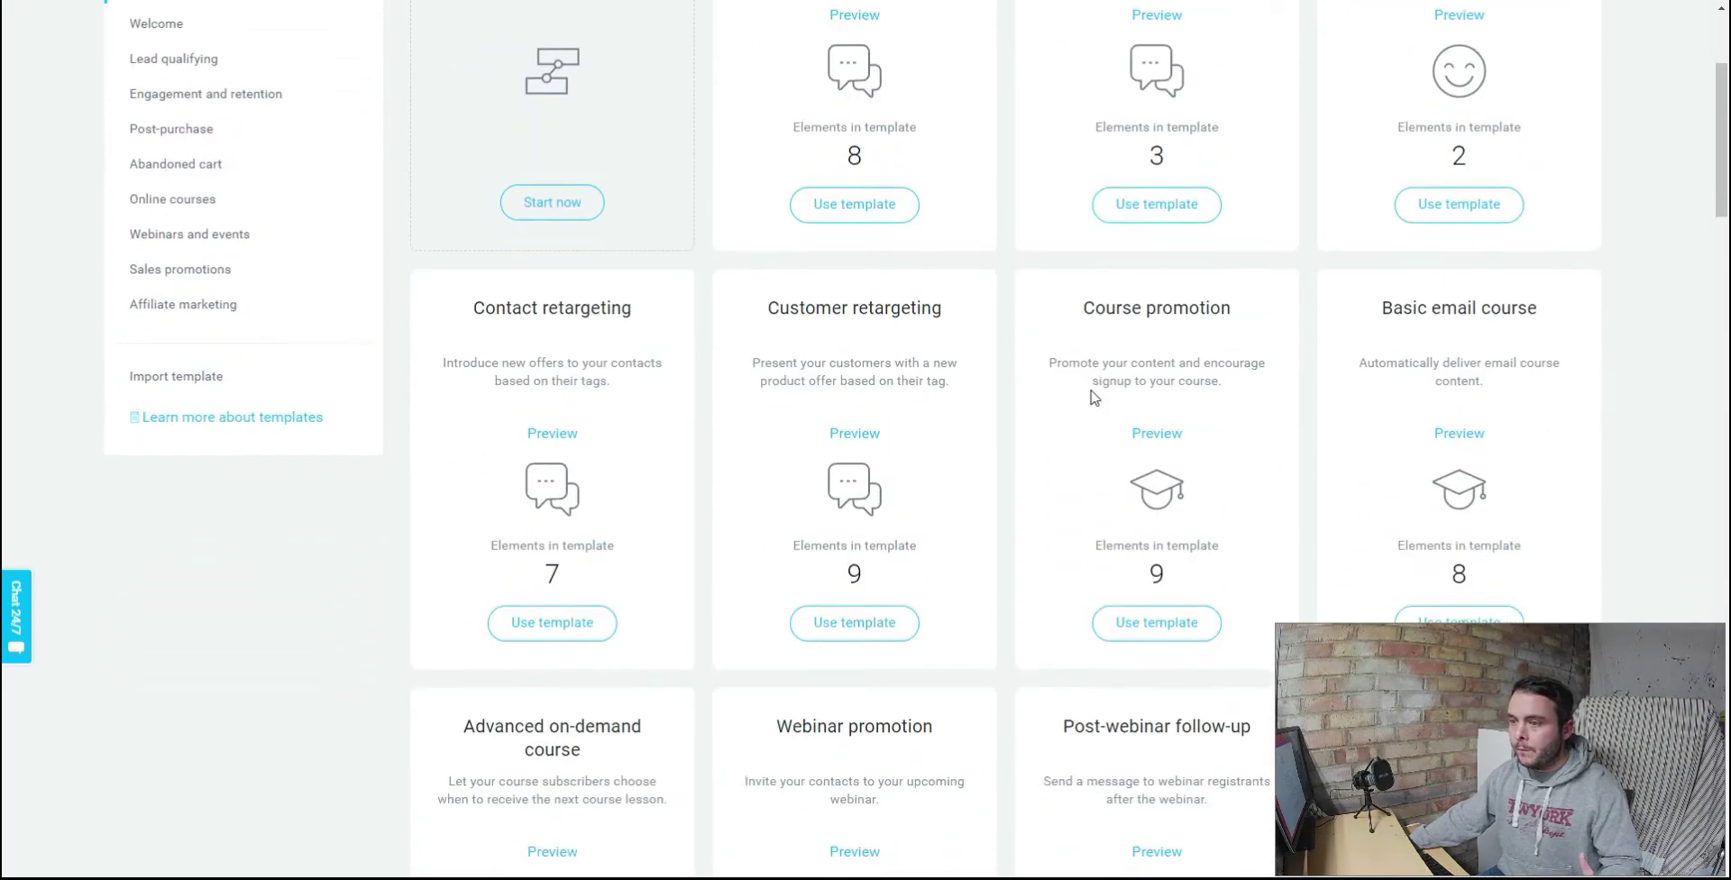
{"action": "scroll", "coordinate": [1095, 397], "scroll_direction": "down", "scroll_amount": 6}
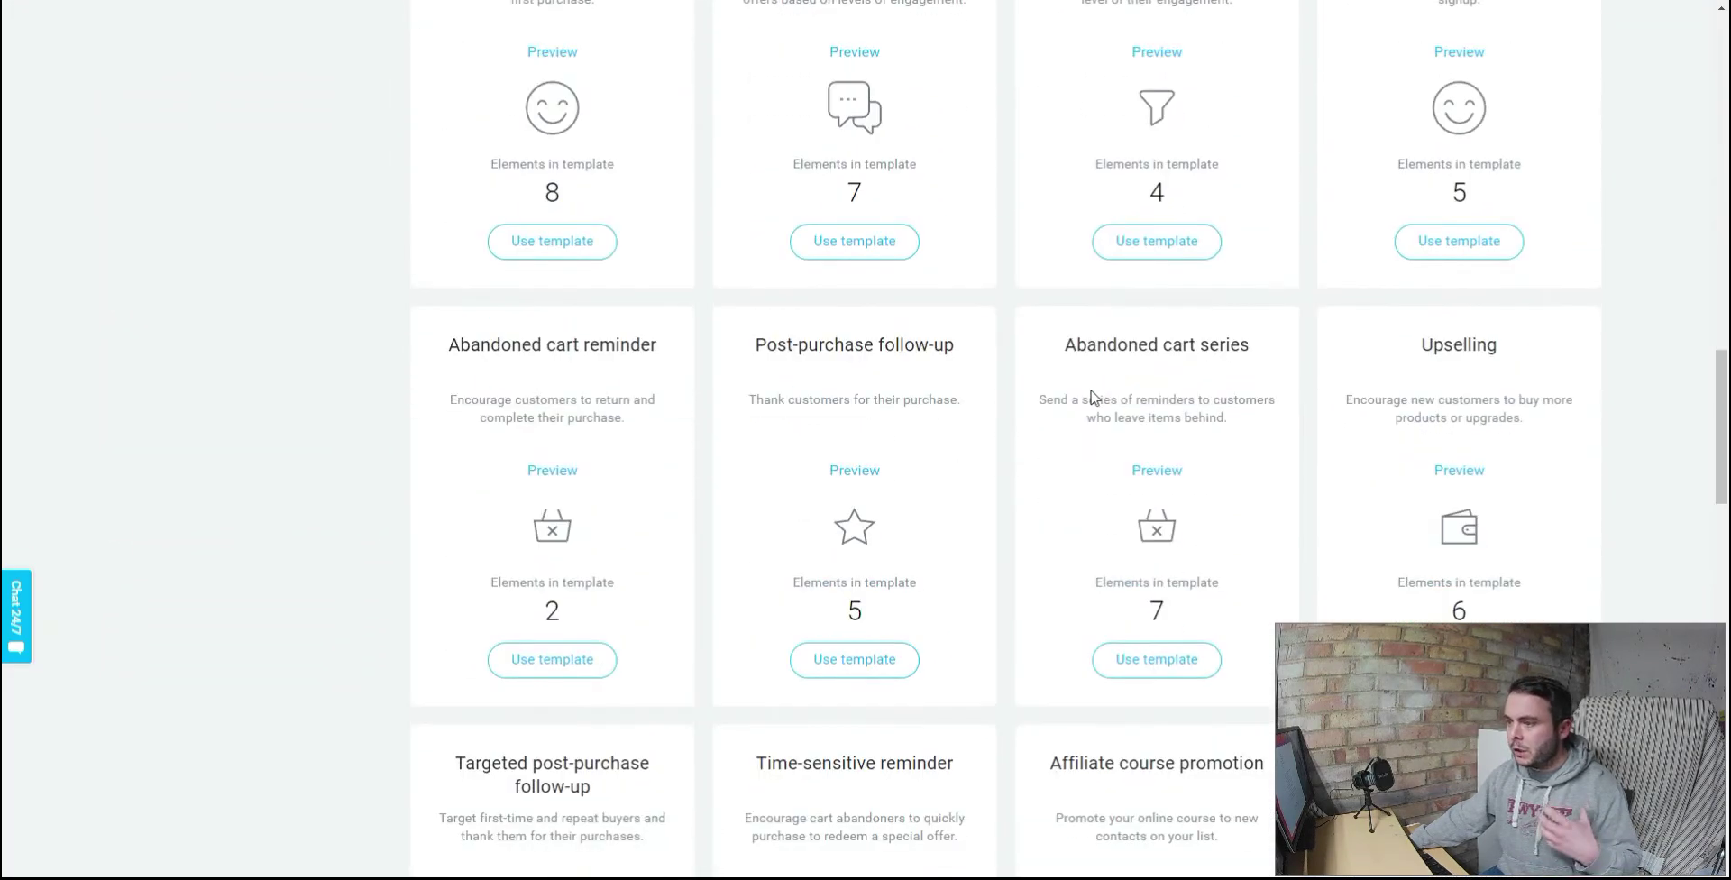
{"action": "scroll", "coordinate": [1064, 392], "scroll_direction": "down", "scroll_amount": 2}
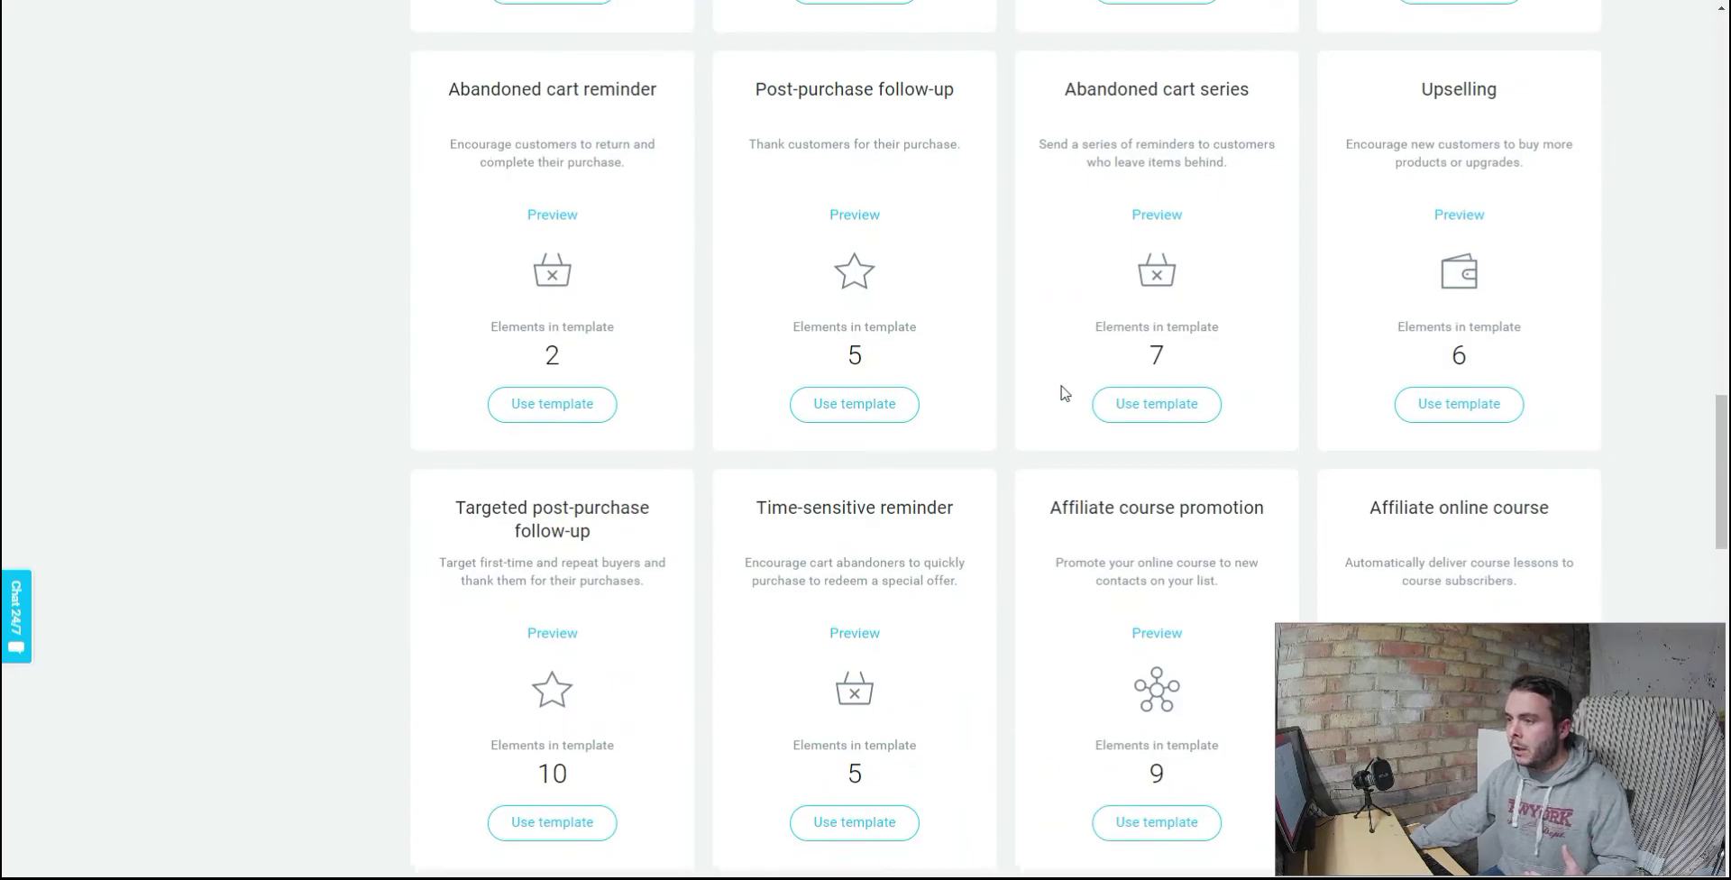
{"action": "scroll", "coordinate": [1055, 391], "scroll_direction": "up", "scroll_amount": 4}
{"action": "scroll", "coordinate": [1048, 390], "scroll_direction": "up", "scroll_amount": 20}
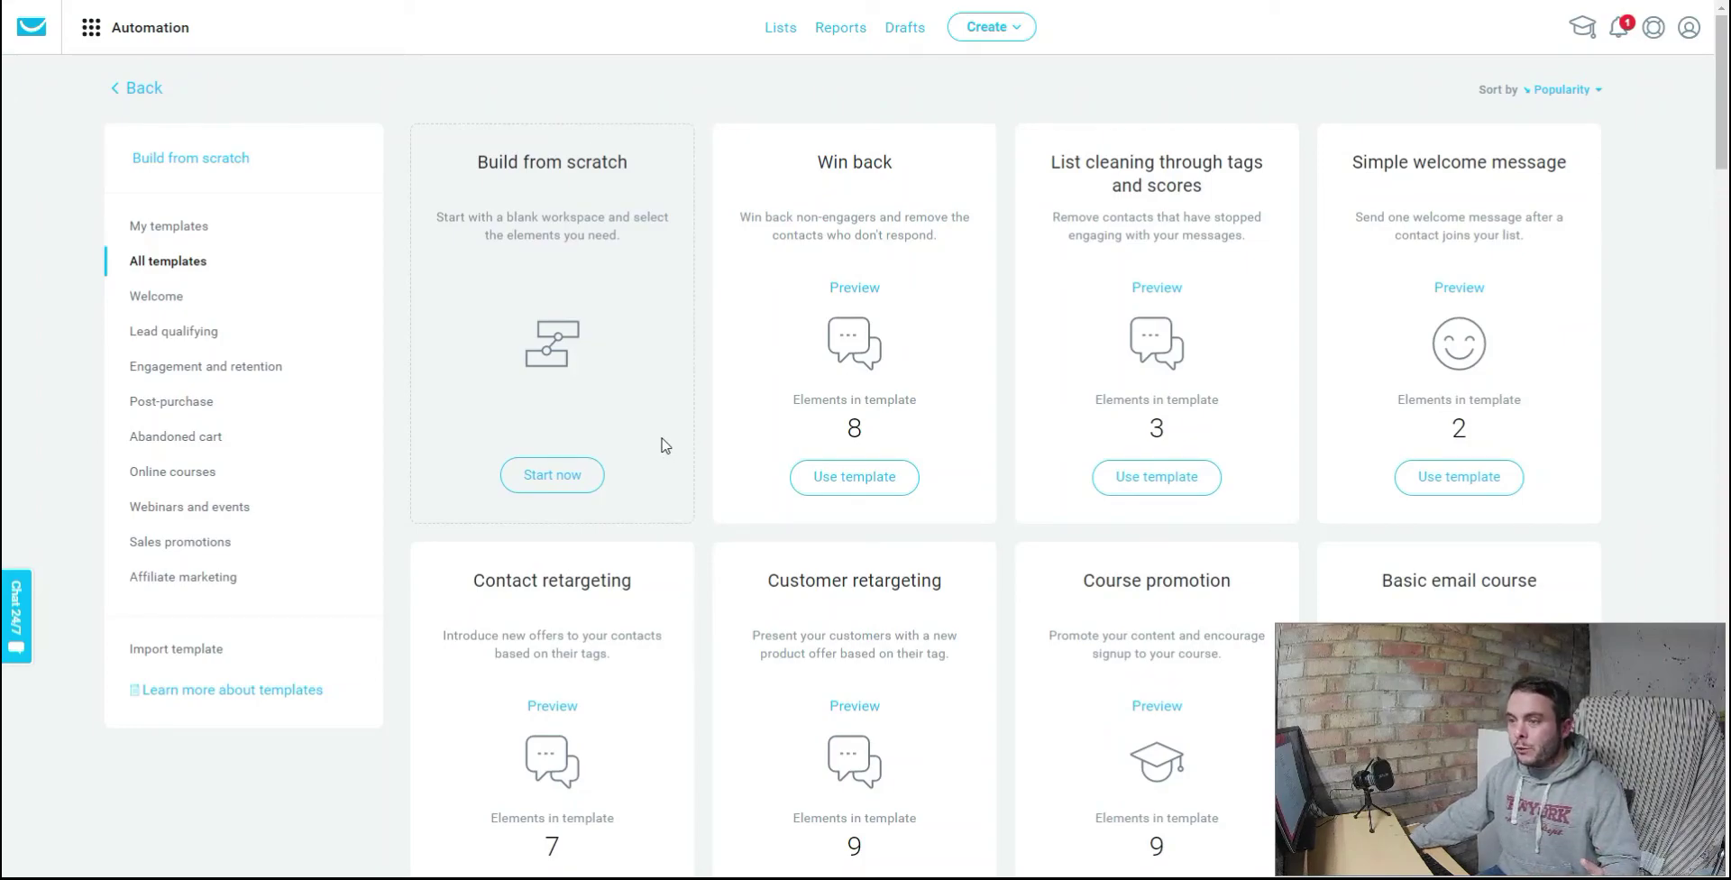
Step: Start a support chat with the prefilled contact details to see how it works, and end it
{"action": "left_click", "coordinate": [24, 616]}
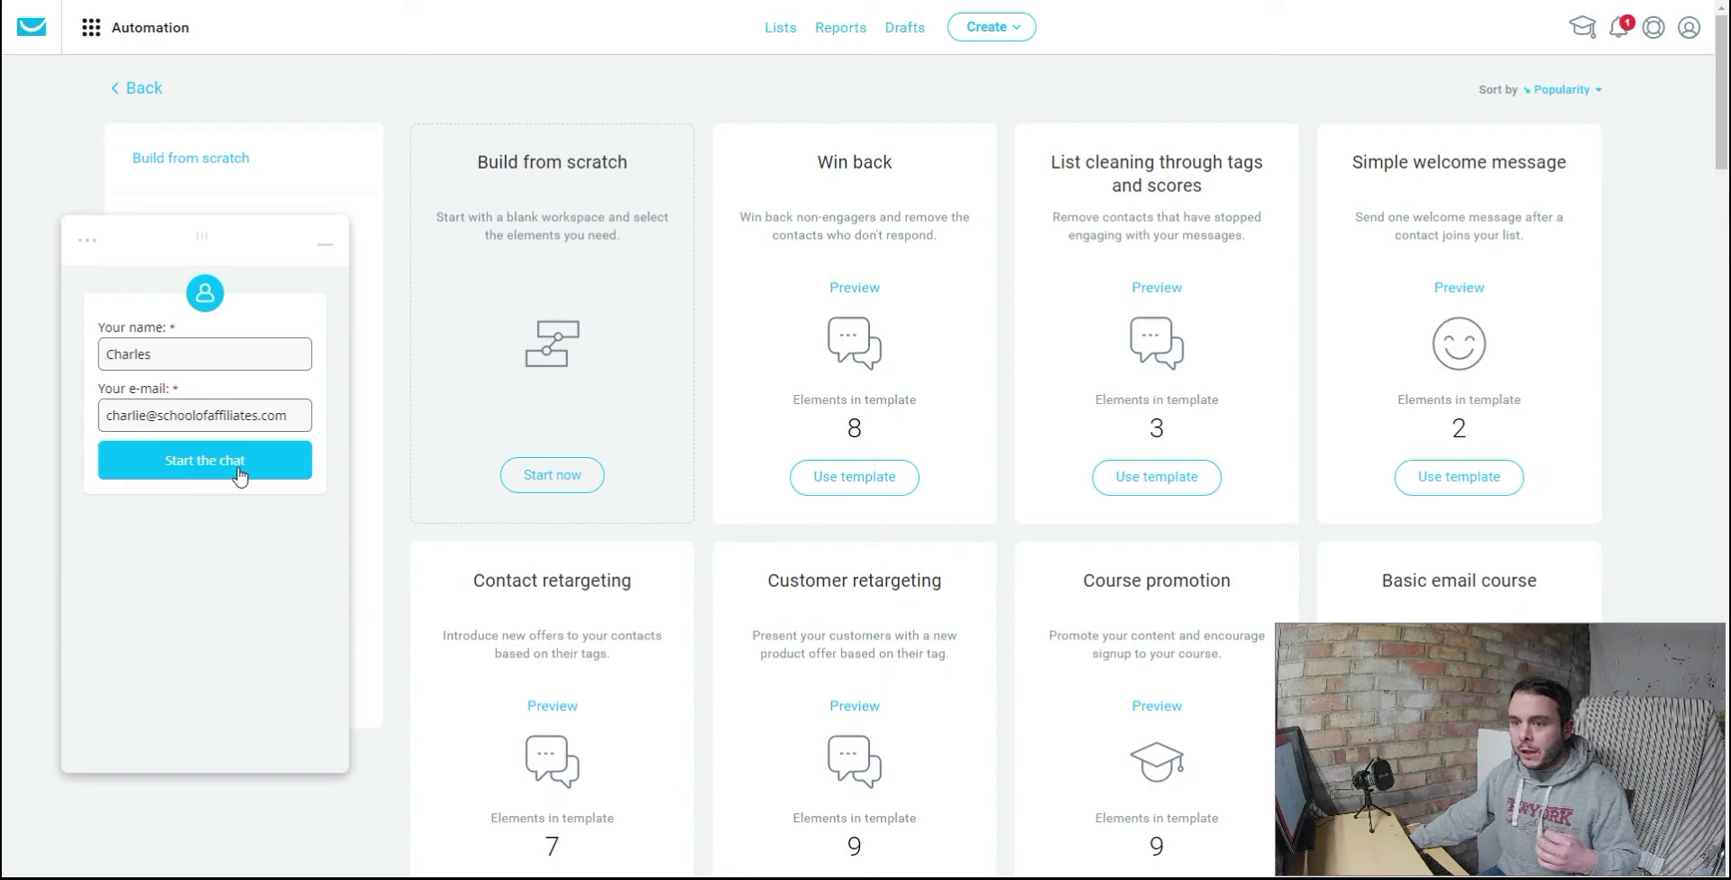
{"action": "left_click", "coordinate": [228, 465]}
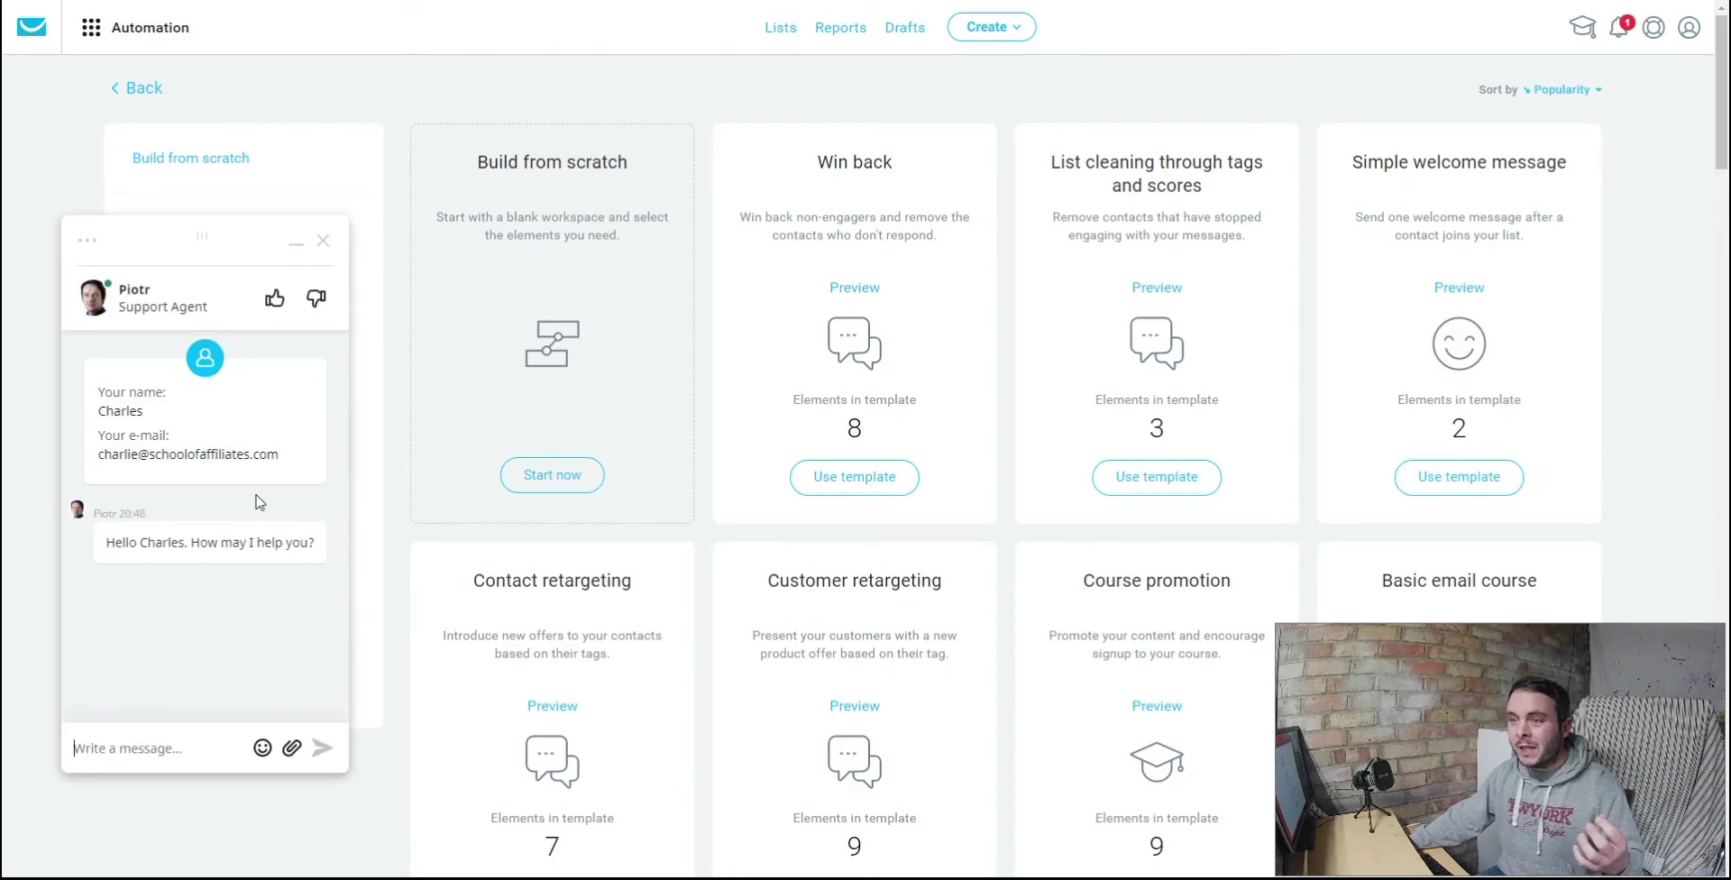
{"action": "left_click", "coordinate": [324, 241]}
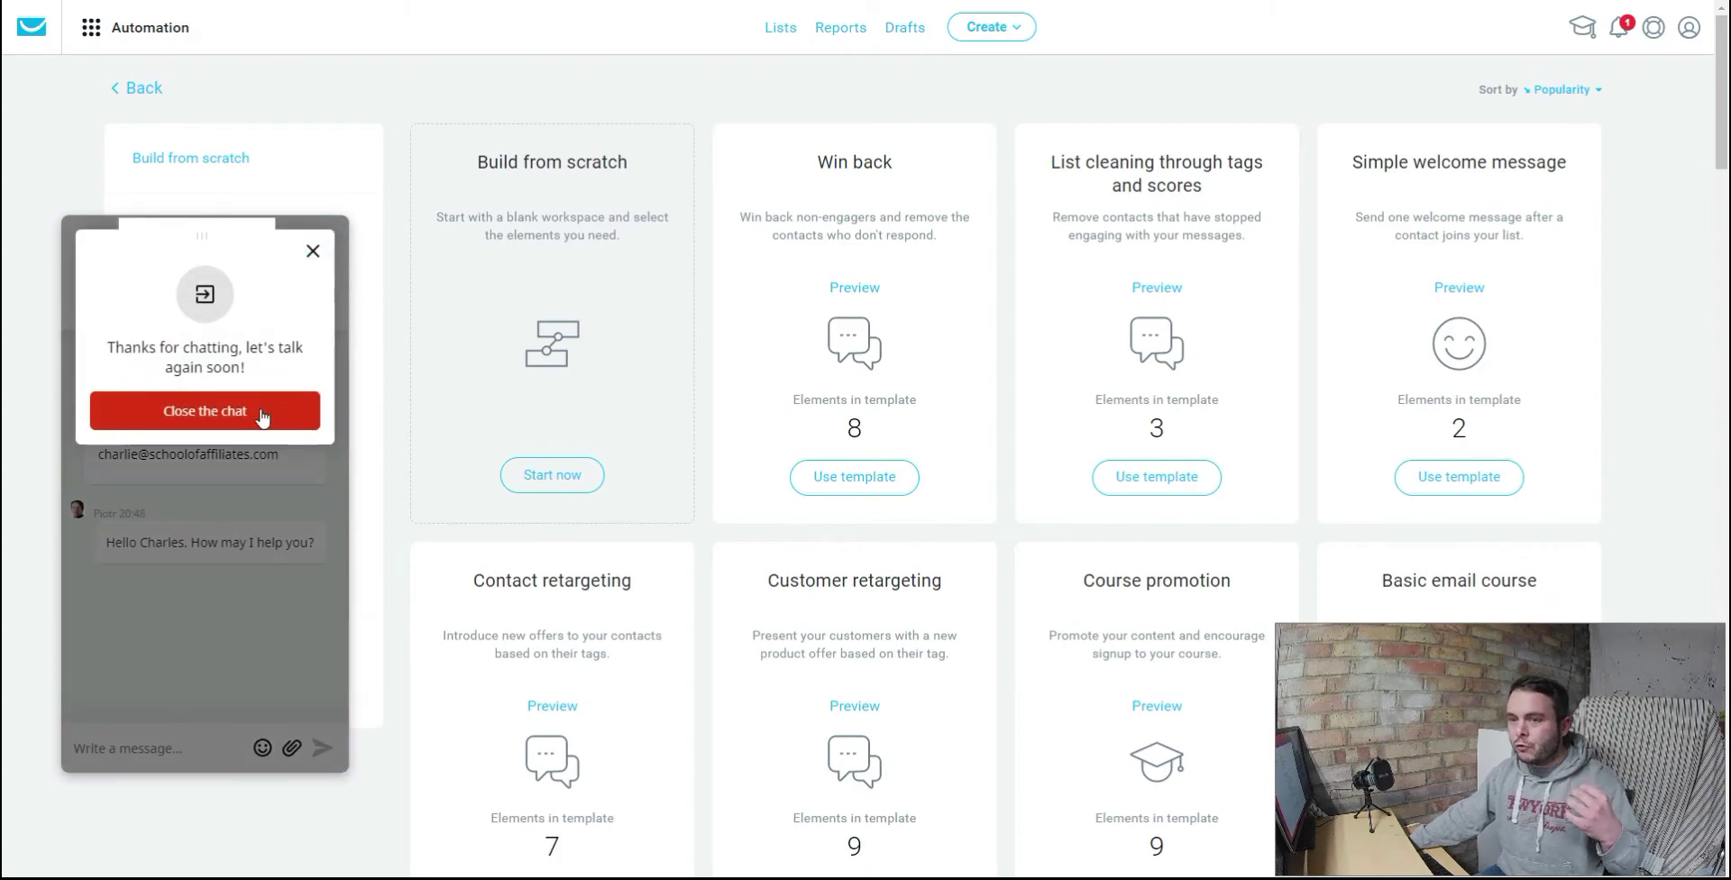
{"action": "left_click", "coordinate": [261, 412]}
{"action": "left_click", "coordinate": [321, 246]}
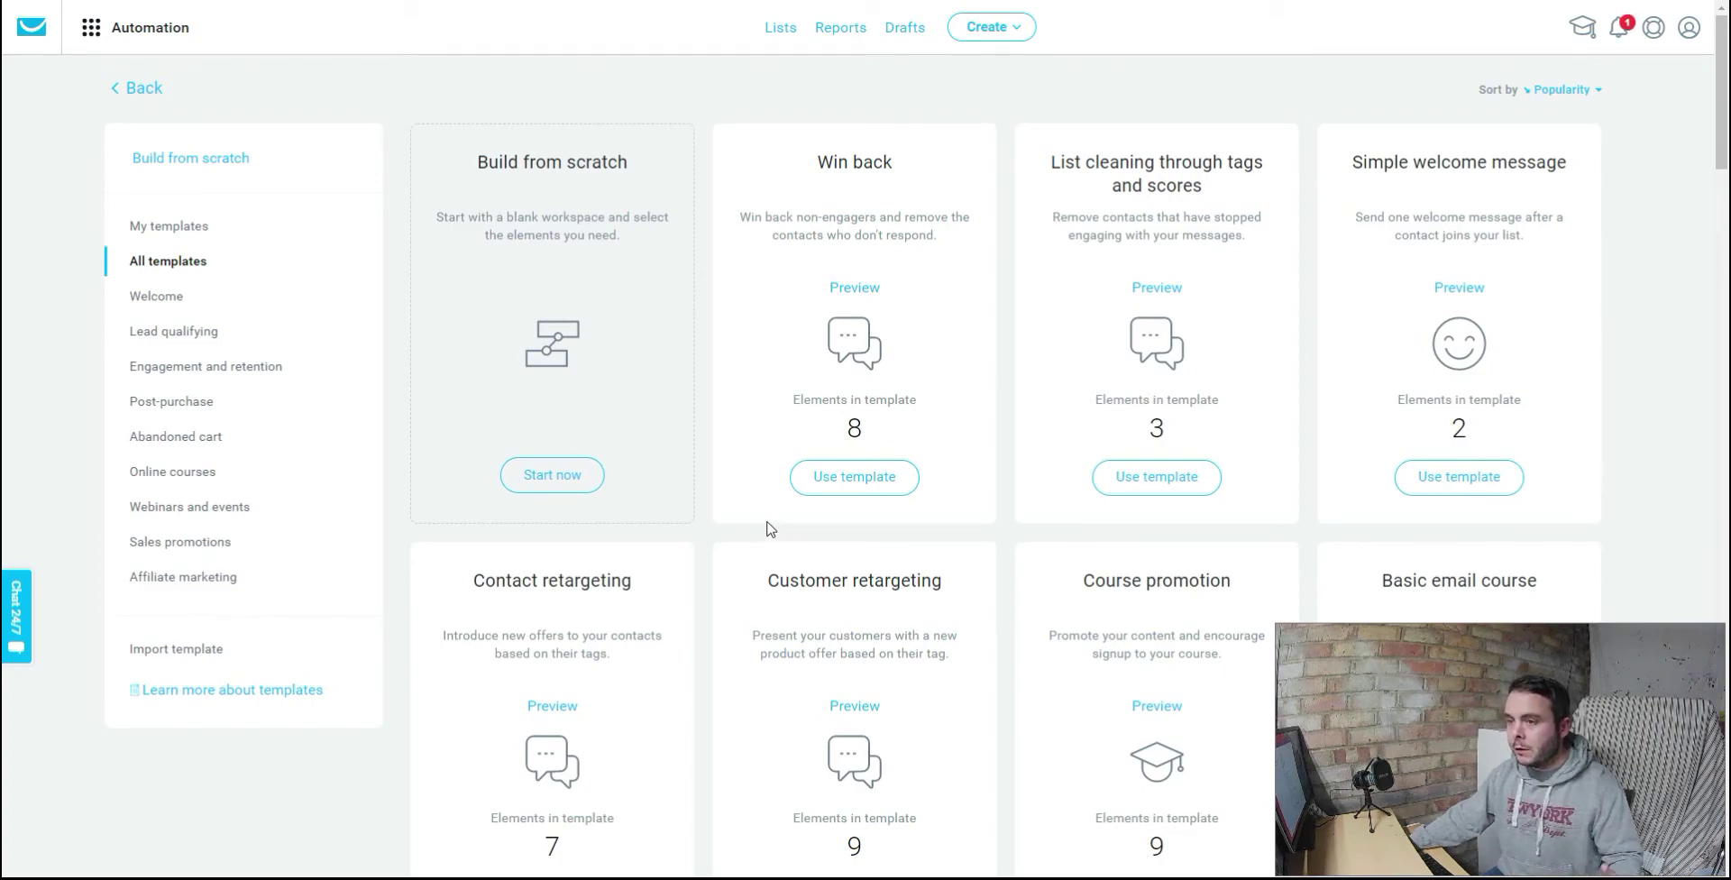
Step: Build a workflow from scratch, keeping its default draft name and choosing Subscribes as the starting condition
{"action": "left_click", "coordinate": [556, 482]}
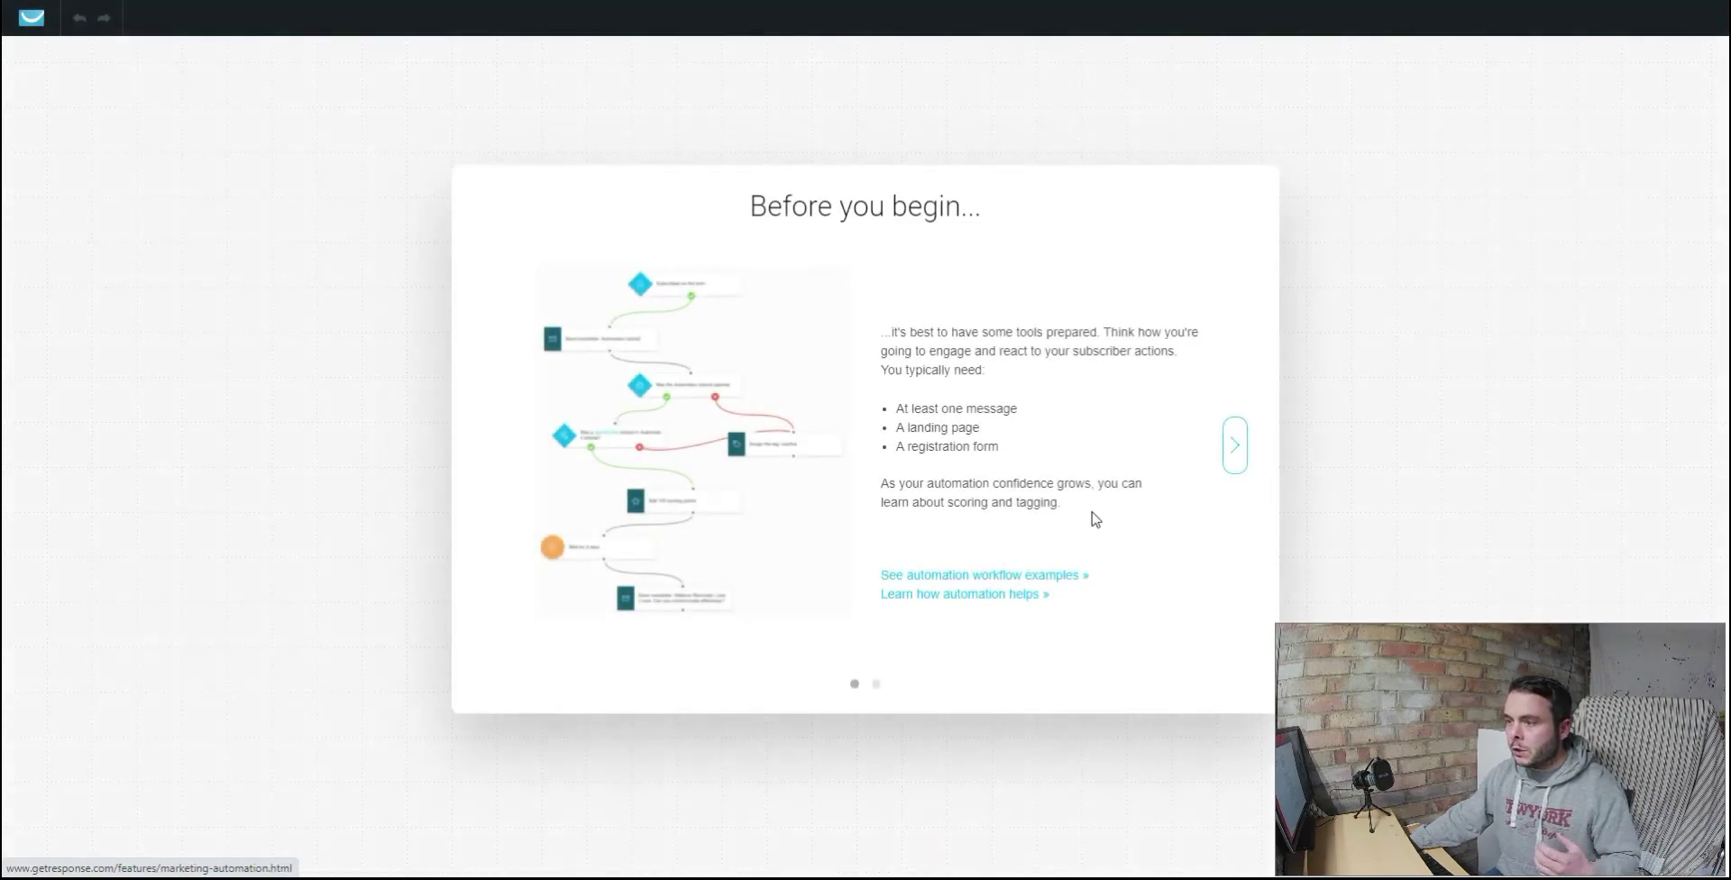
{"action": "left_click", "coordinate": [1234, 445]}
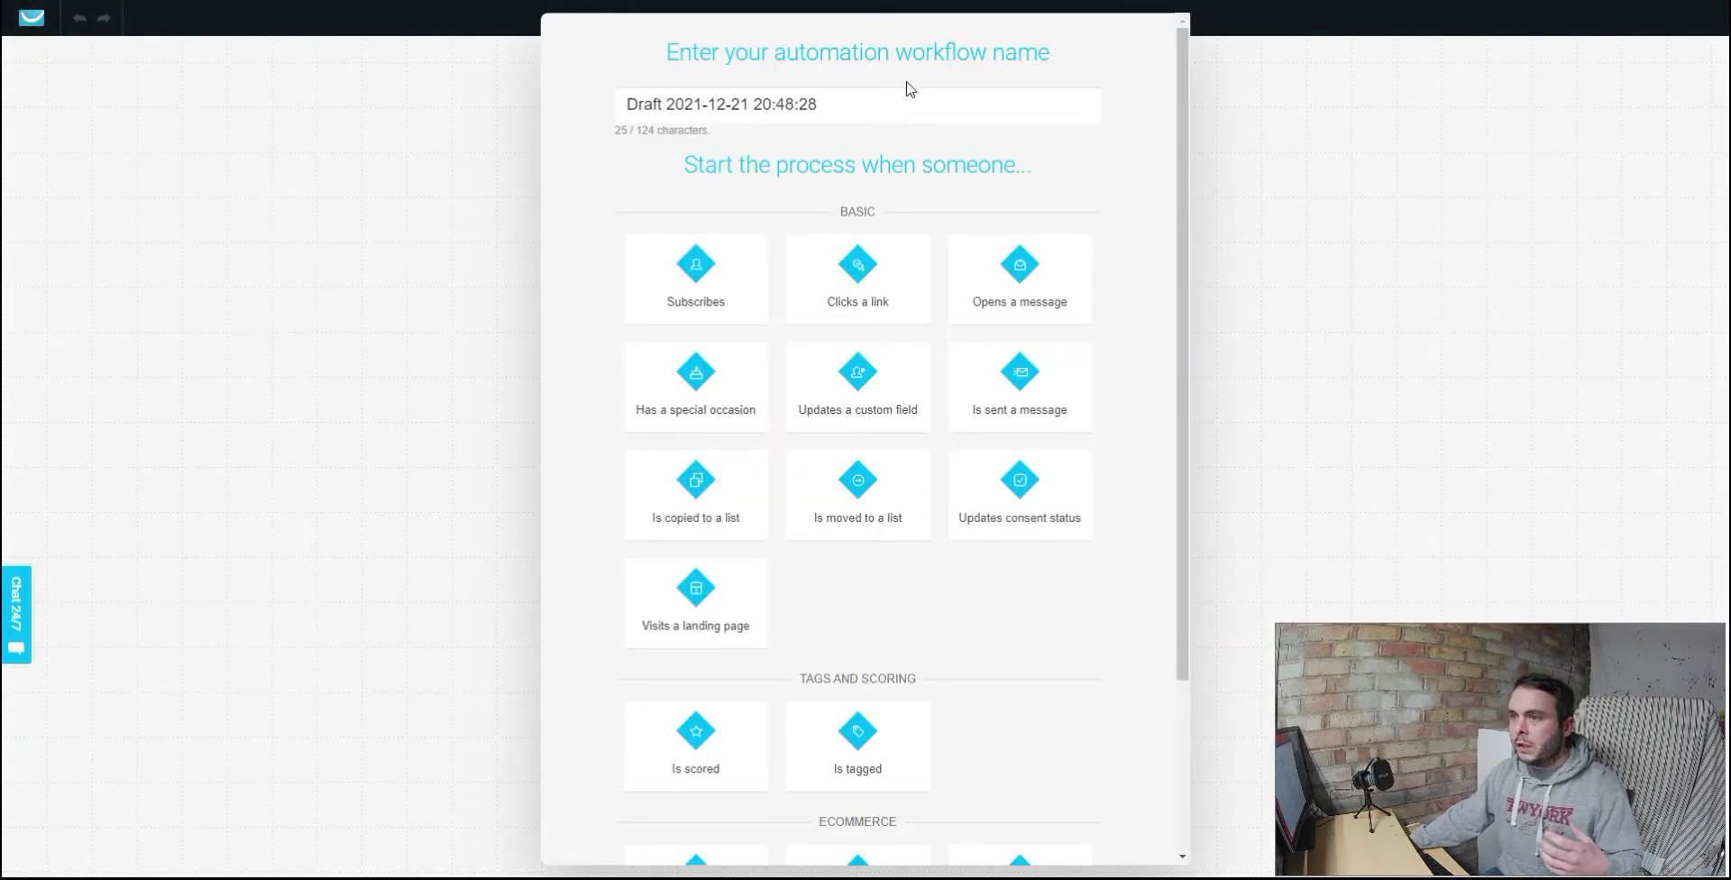
{"action": "left_click_drag", "start_coordinate": [858, 104], "coordinate": [626, 115]}
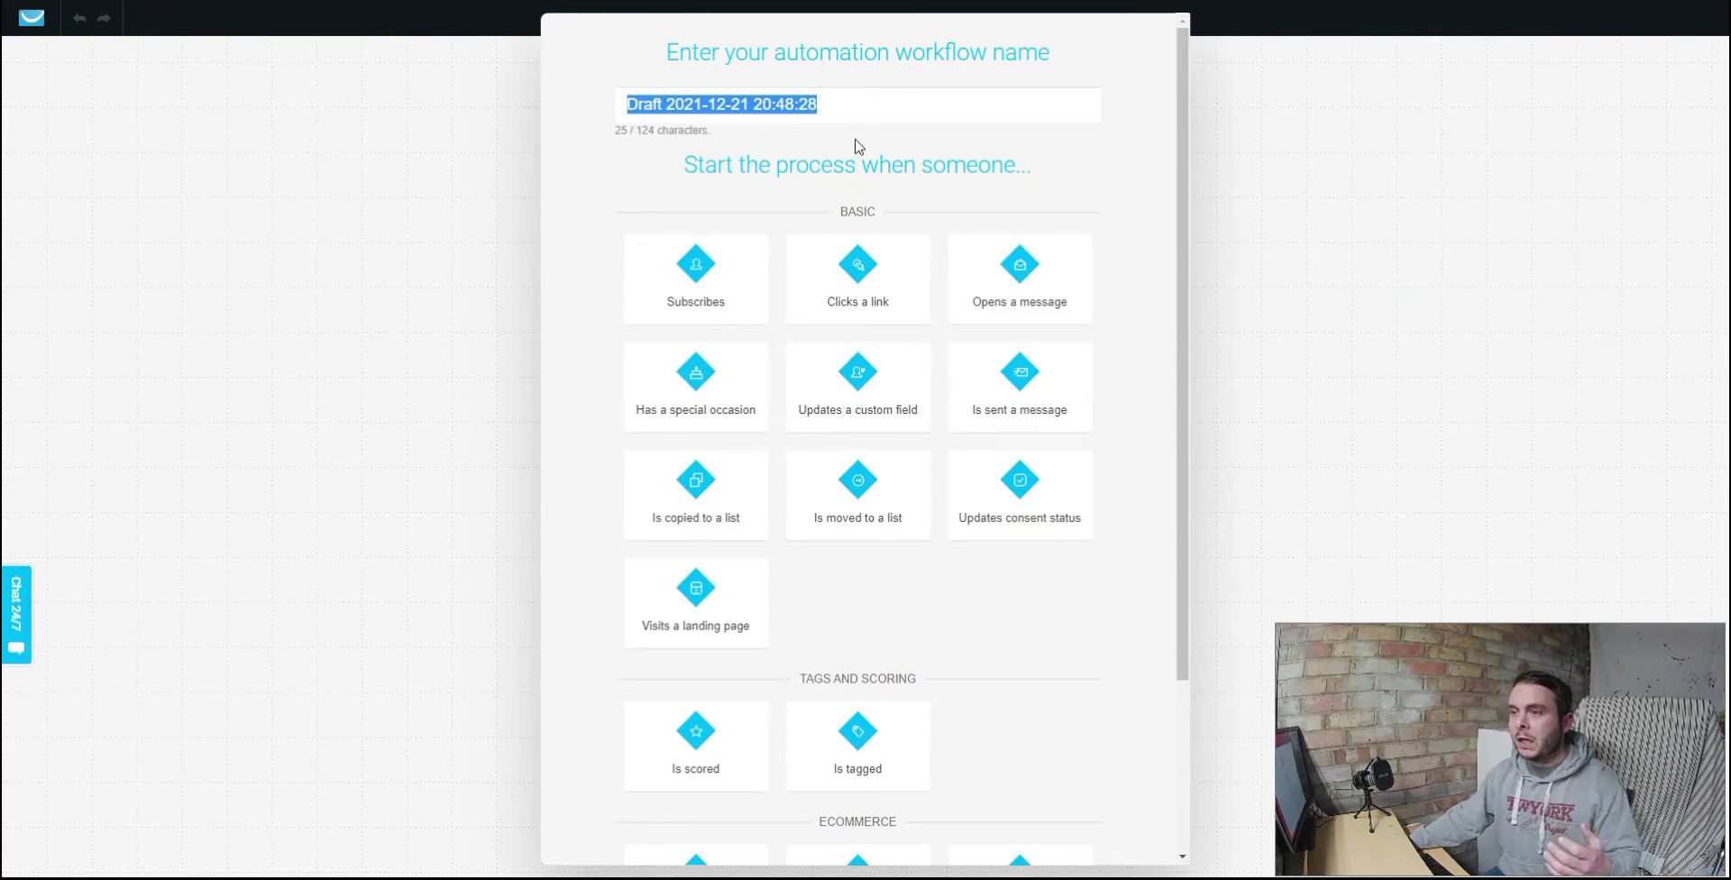
{"action": "left_click", "coordinate": [884, 102]}
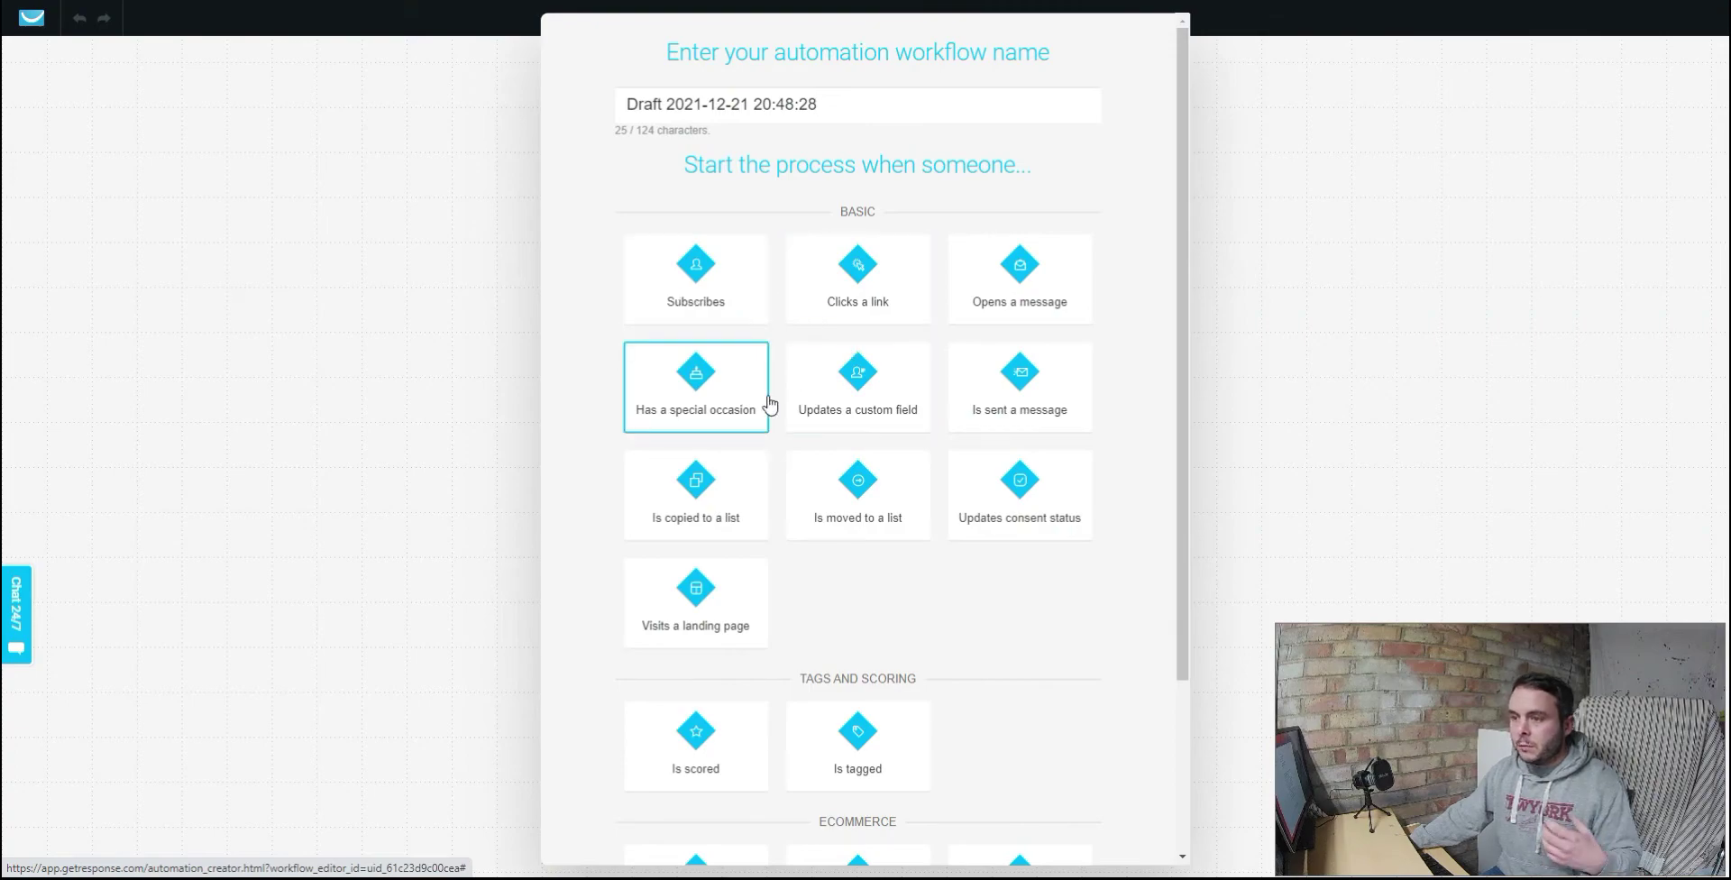
{"action": "left_click", "coordinate": [709, 288]}
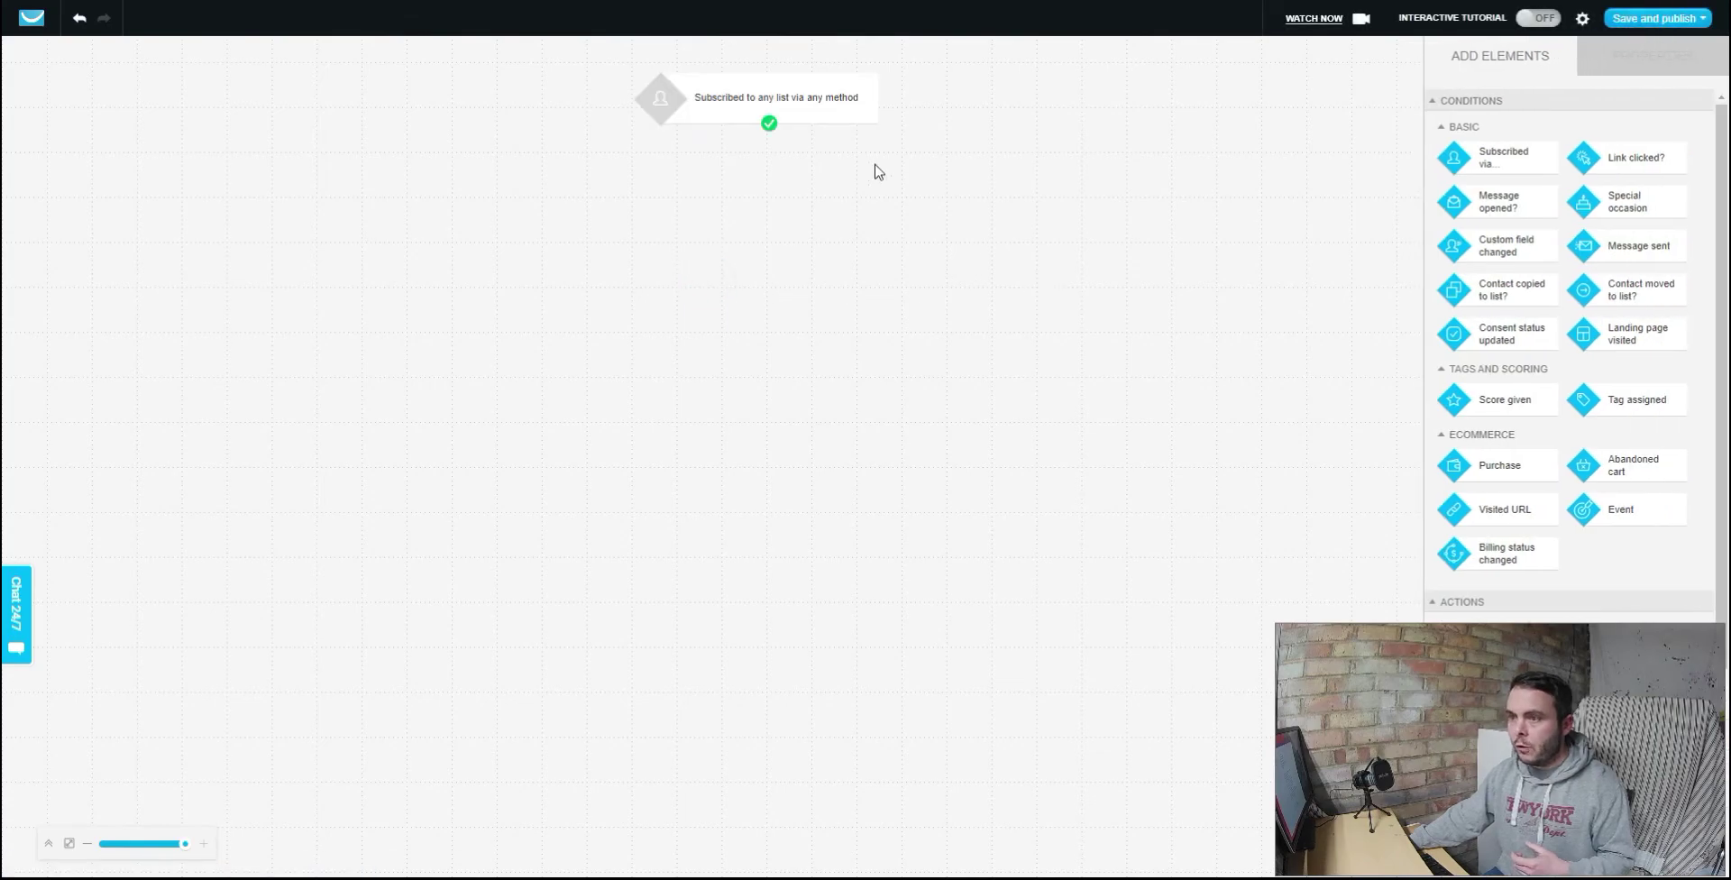
Step: Restrict the starting subscription condition to a specific list, 12-step-plan
{"action": "left_click", "coordinate": [806, 99]}
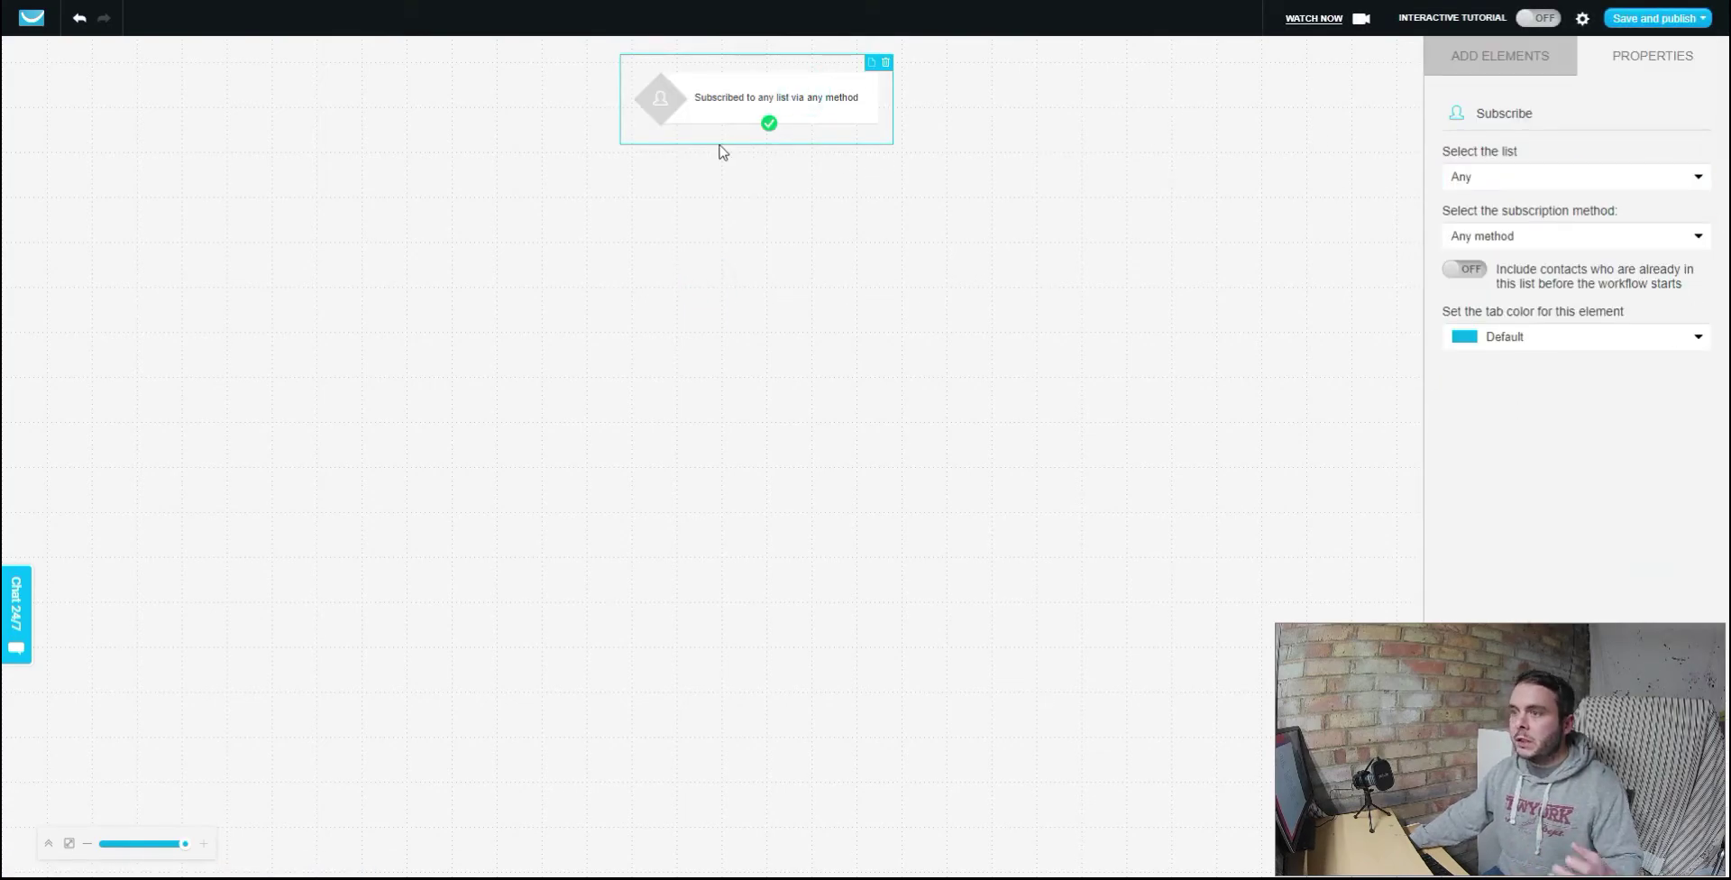
{"action": "left_click", "coordinate": [1699, 180]}
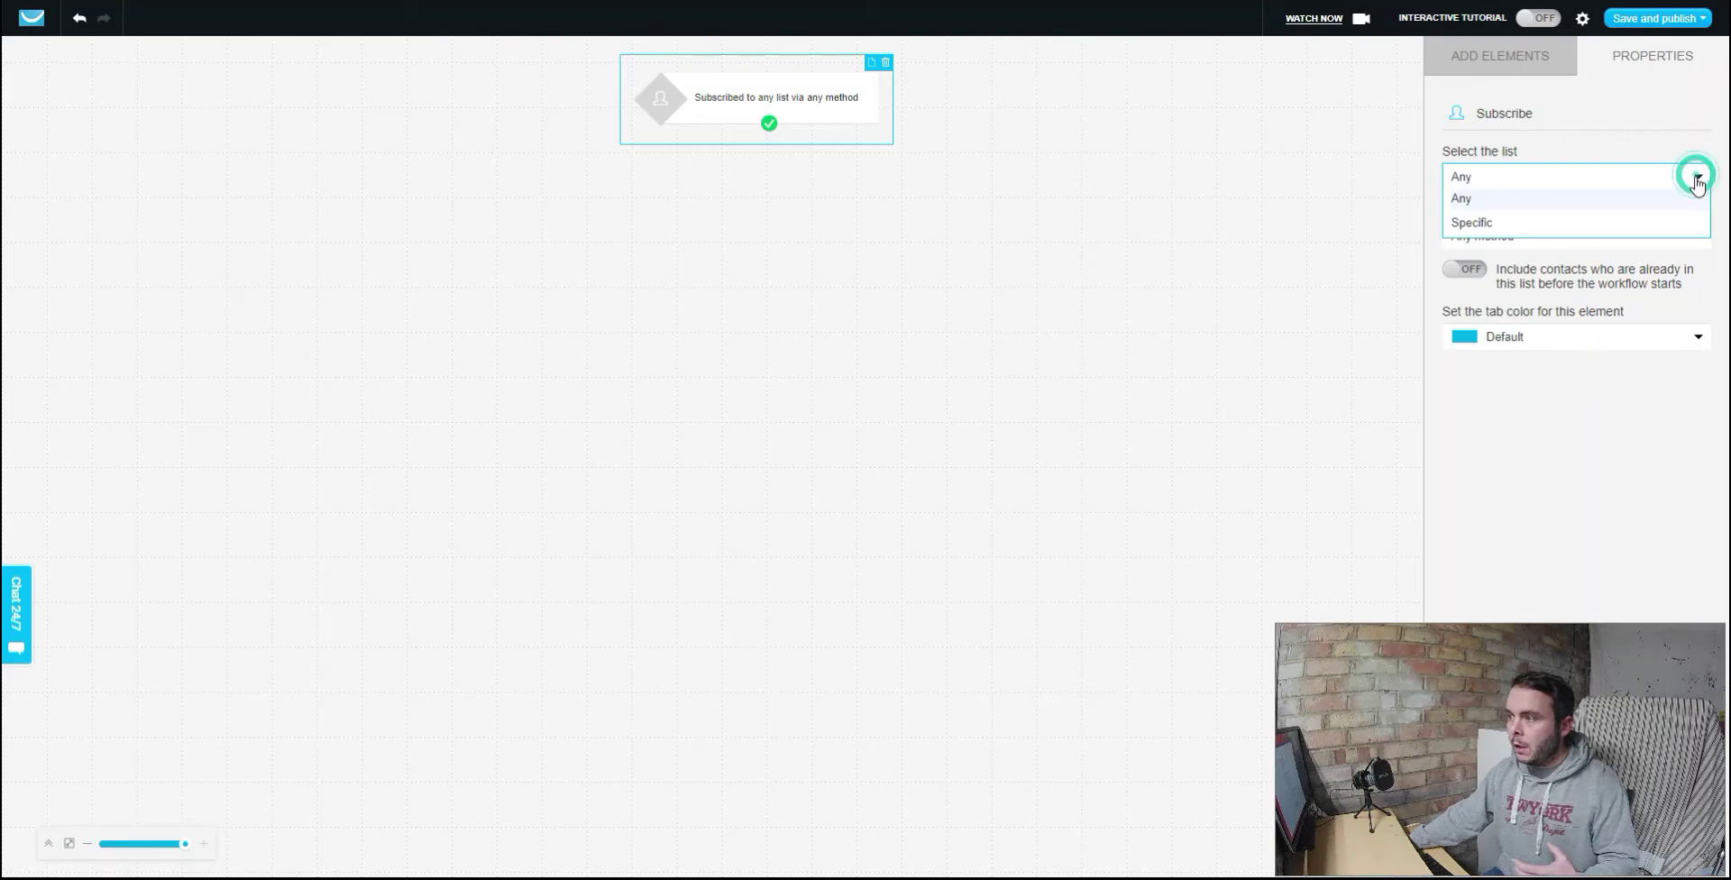
{"action": "left_click", "coordinate": [1503, 222]}
{"action": "left_click", "coordinate": [1698, 231]}
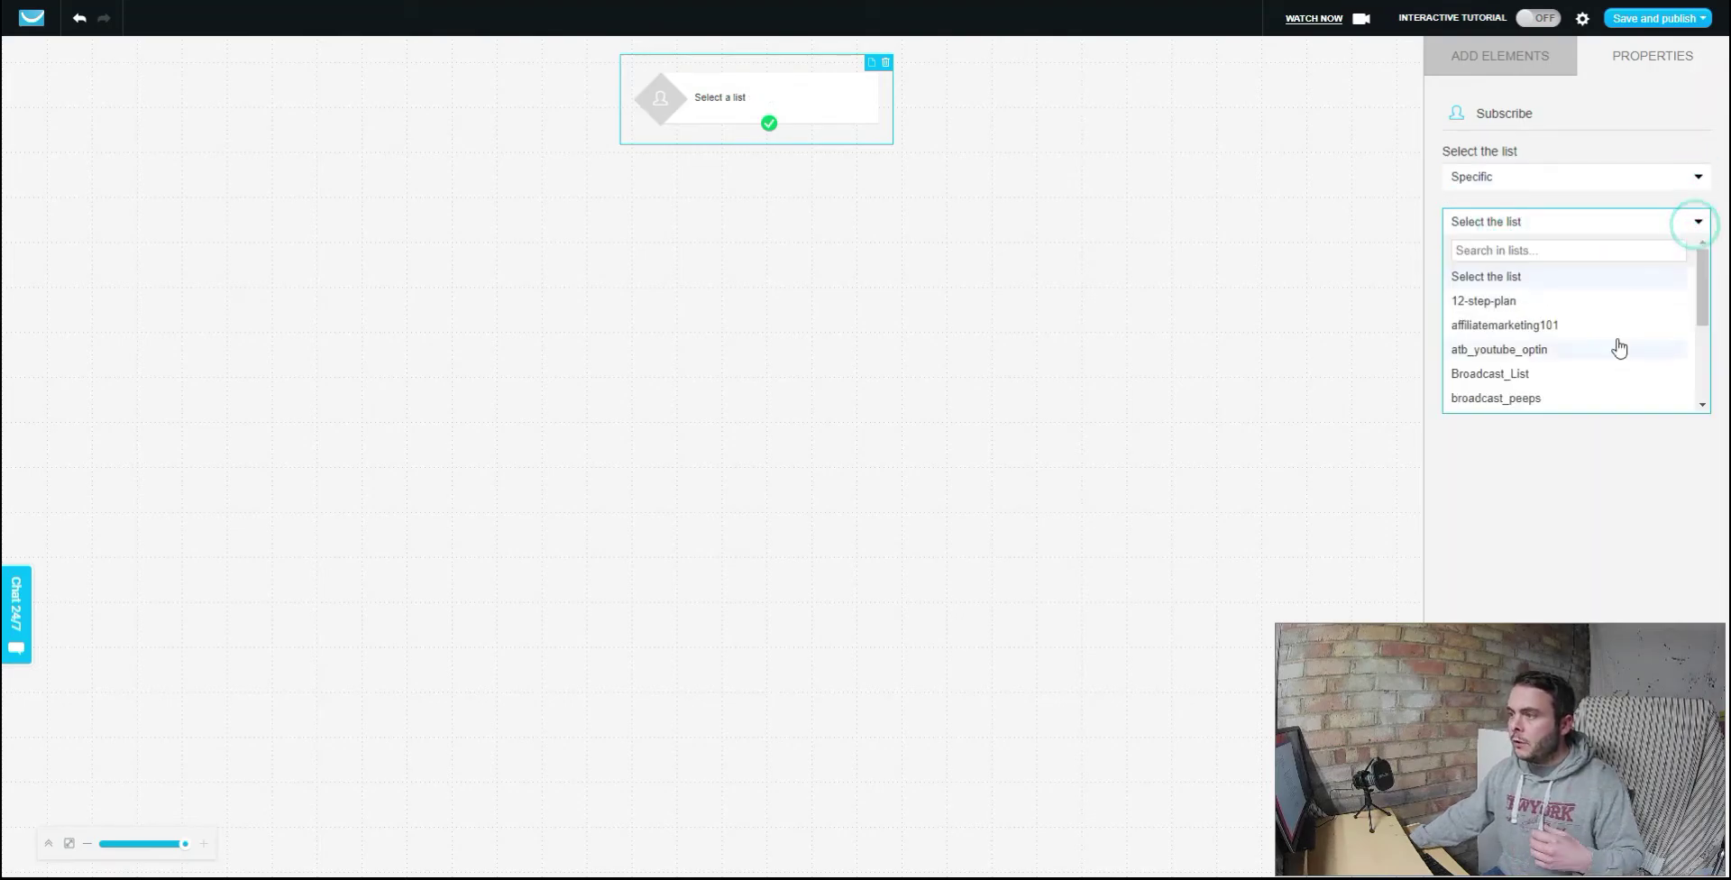
{"action": "scroll", "coordinate": [1615, 347], "scroll_direction": "down", "scroll_amount": 2}
{"action": "scroll", "coordinate": [1617, 344], "scroll_direction": "up", "scroll_amount": 2}
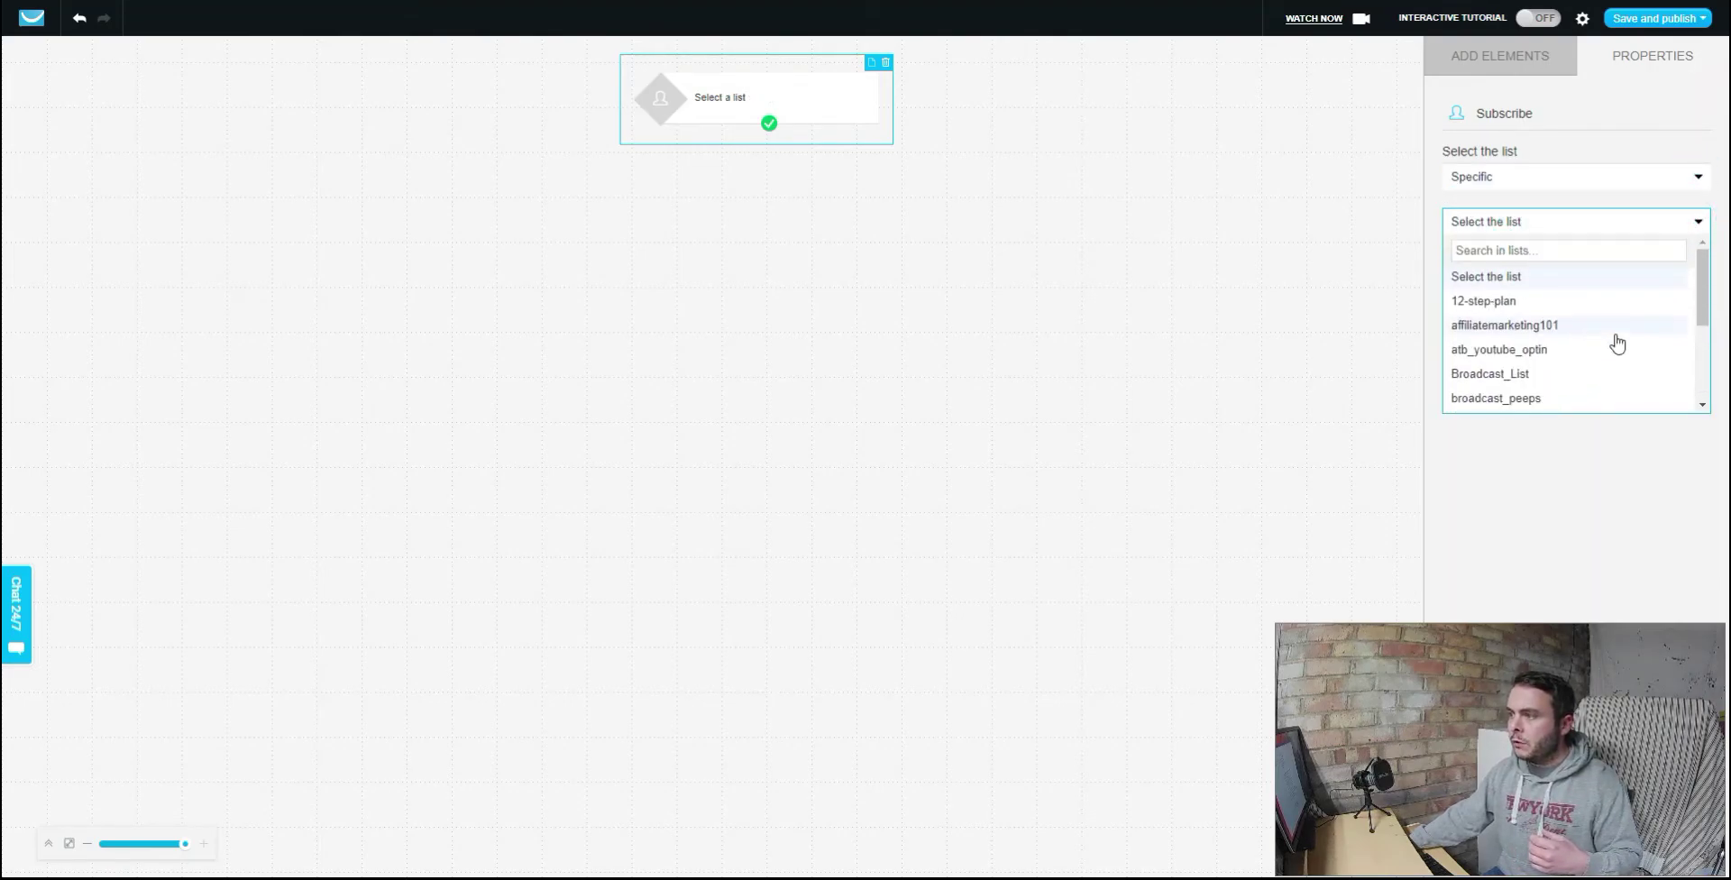
{"action": "left_click", "coordinate": [1564, 301]}
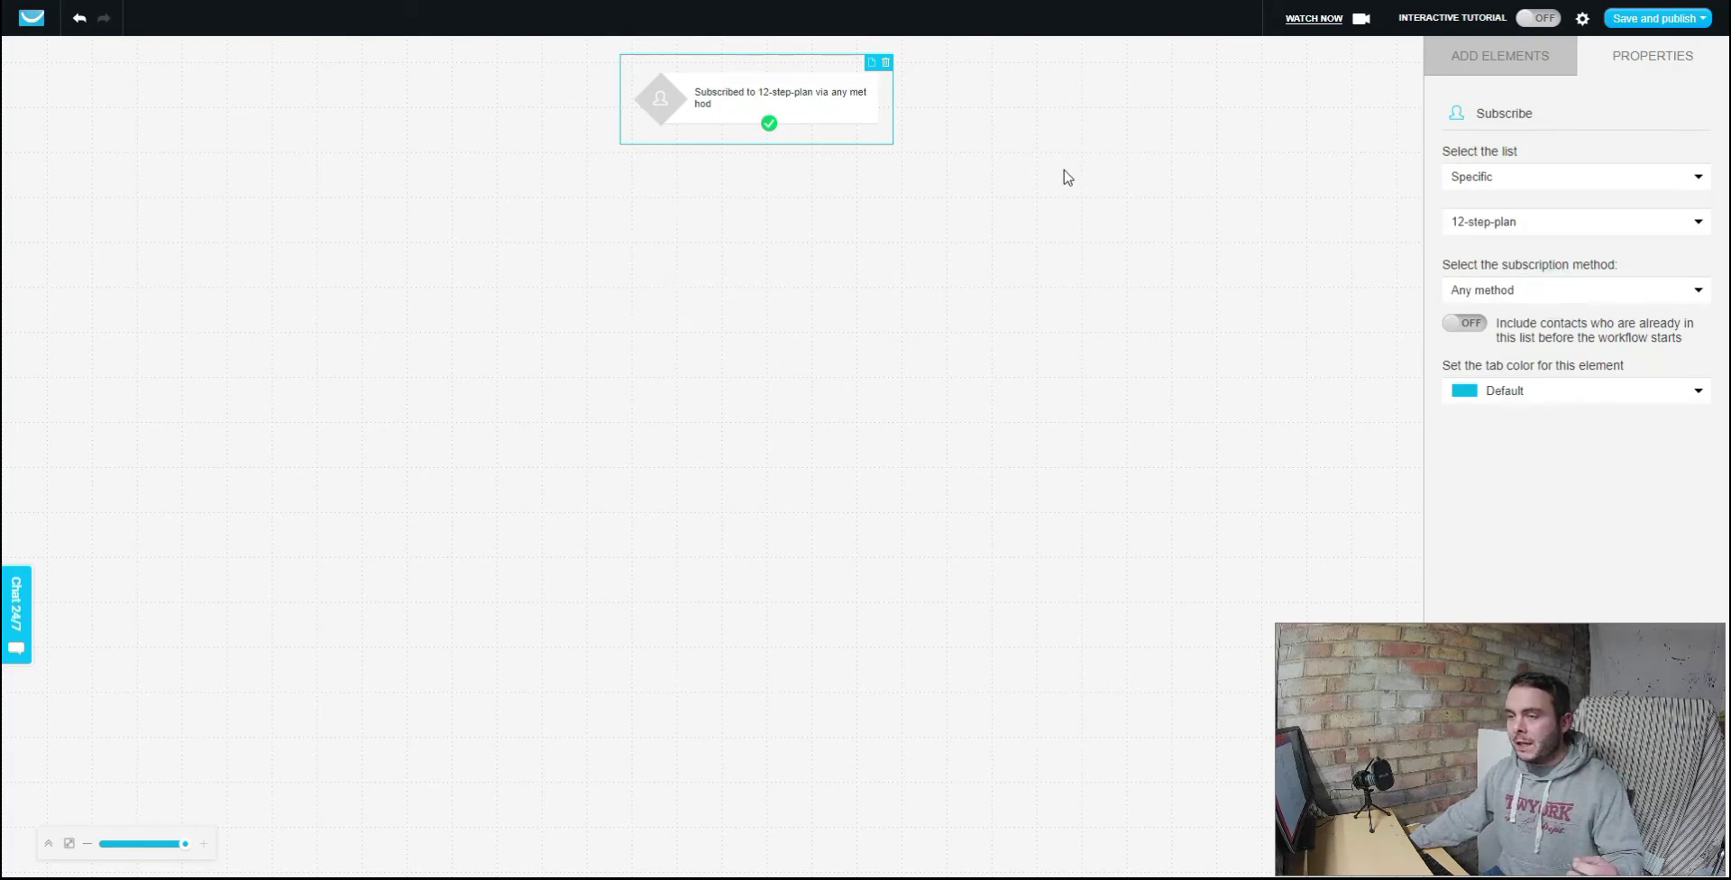
Step: Look through the subscription methods offered for the starting condition and leave Any method selected
{"action": "left_click", "coordinate": [1555, 290]}
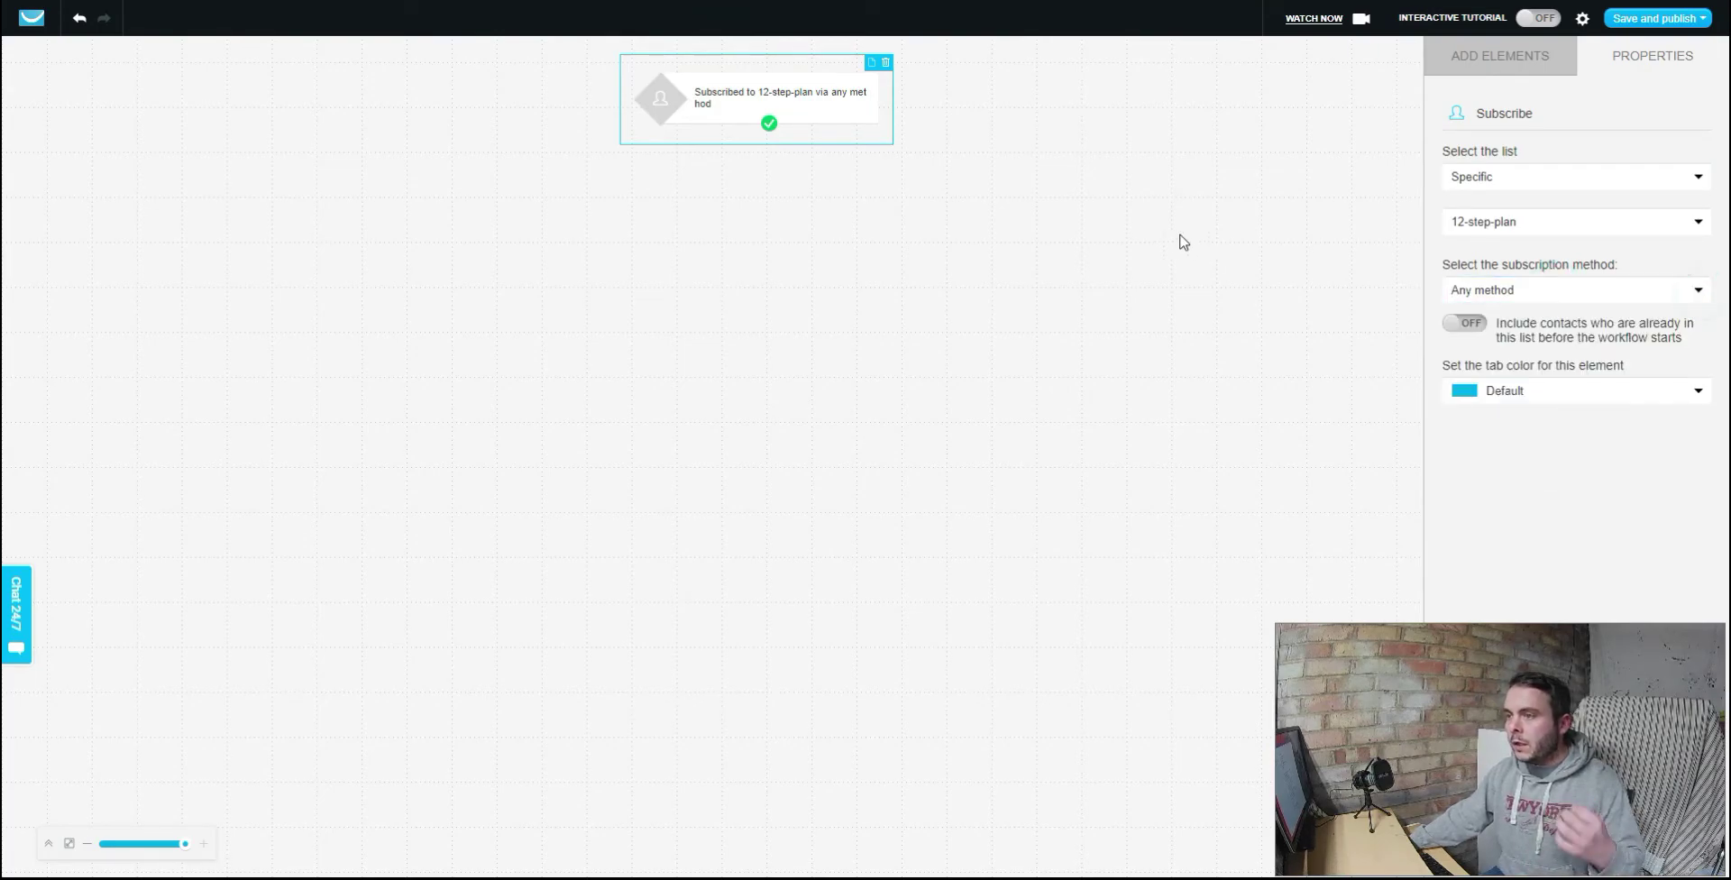
{"action": "left_click", "coordinate": [1671, 298]}
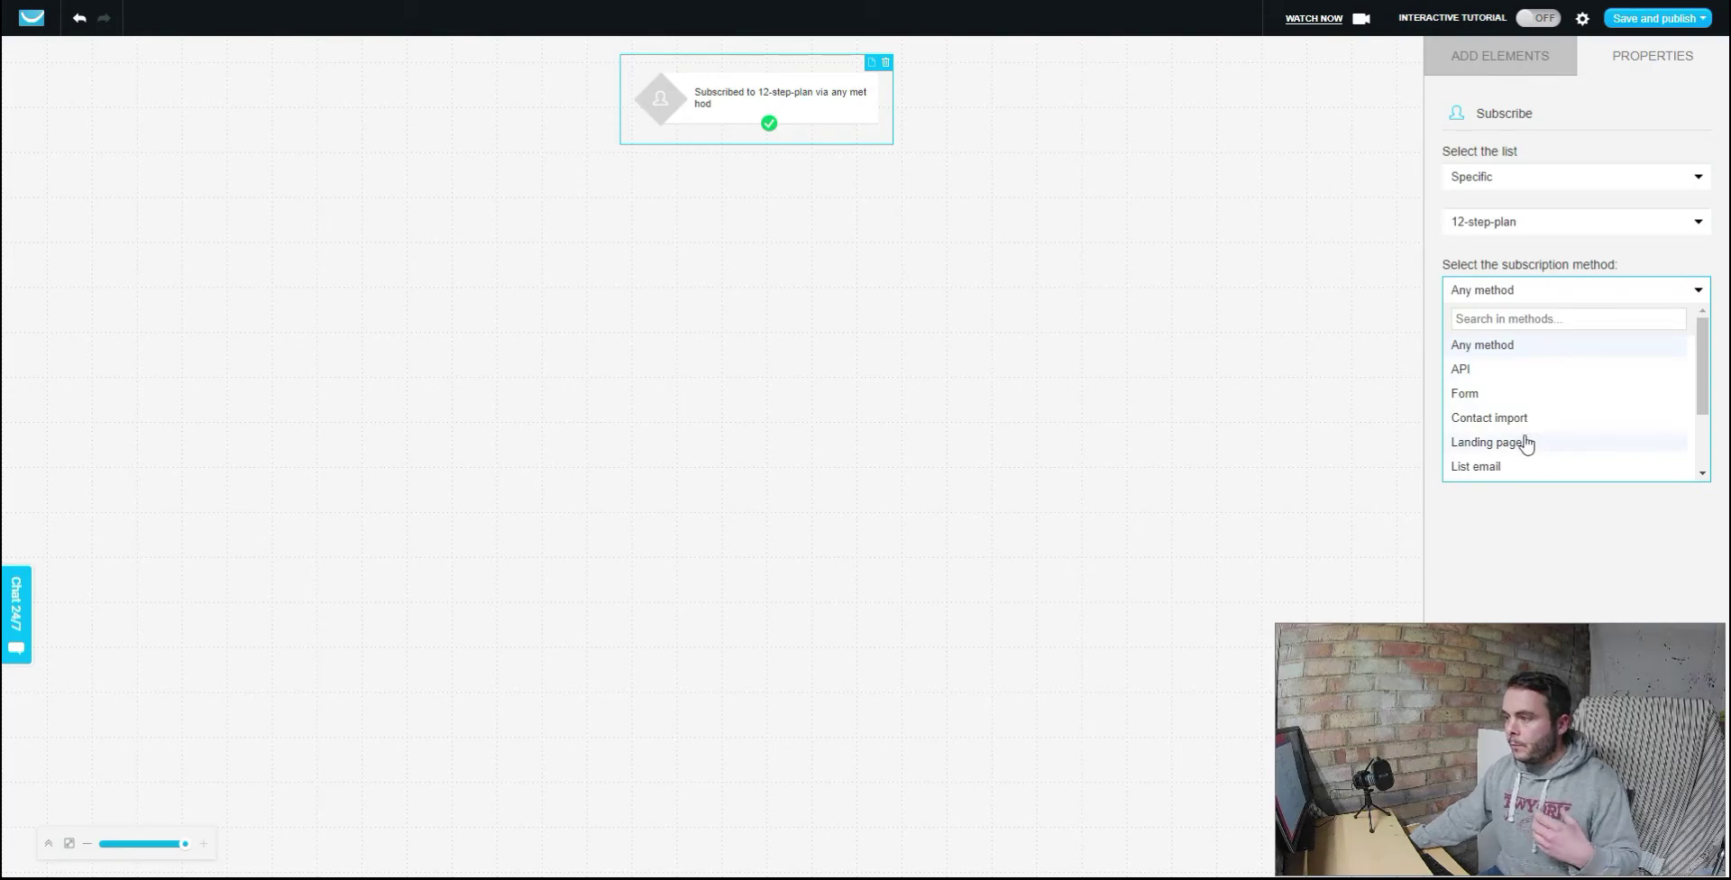
{"action": "left_click", "coordinate": [1696, 290]}
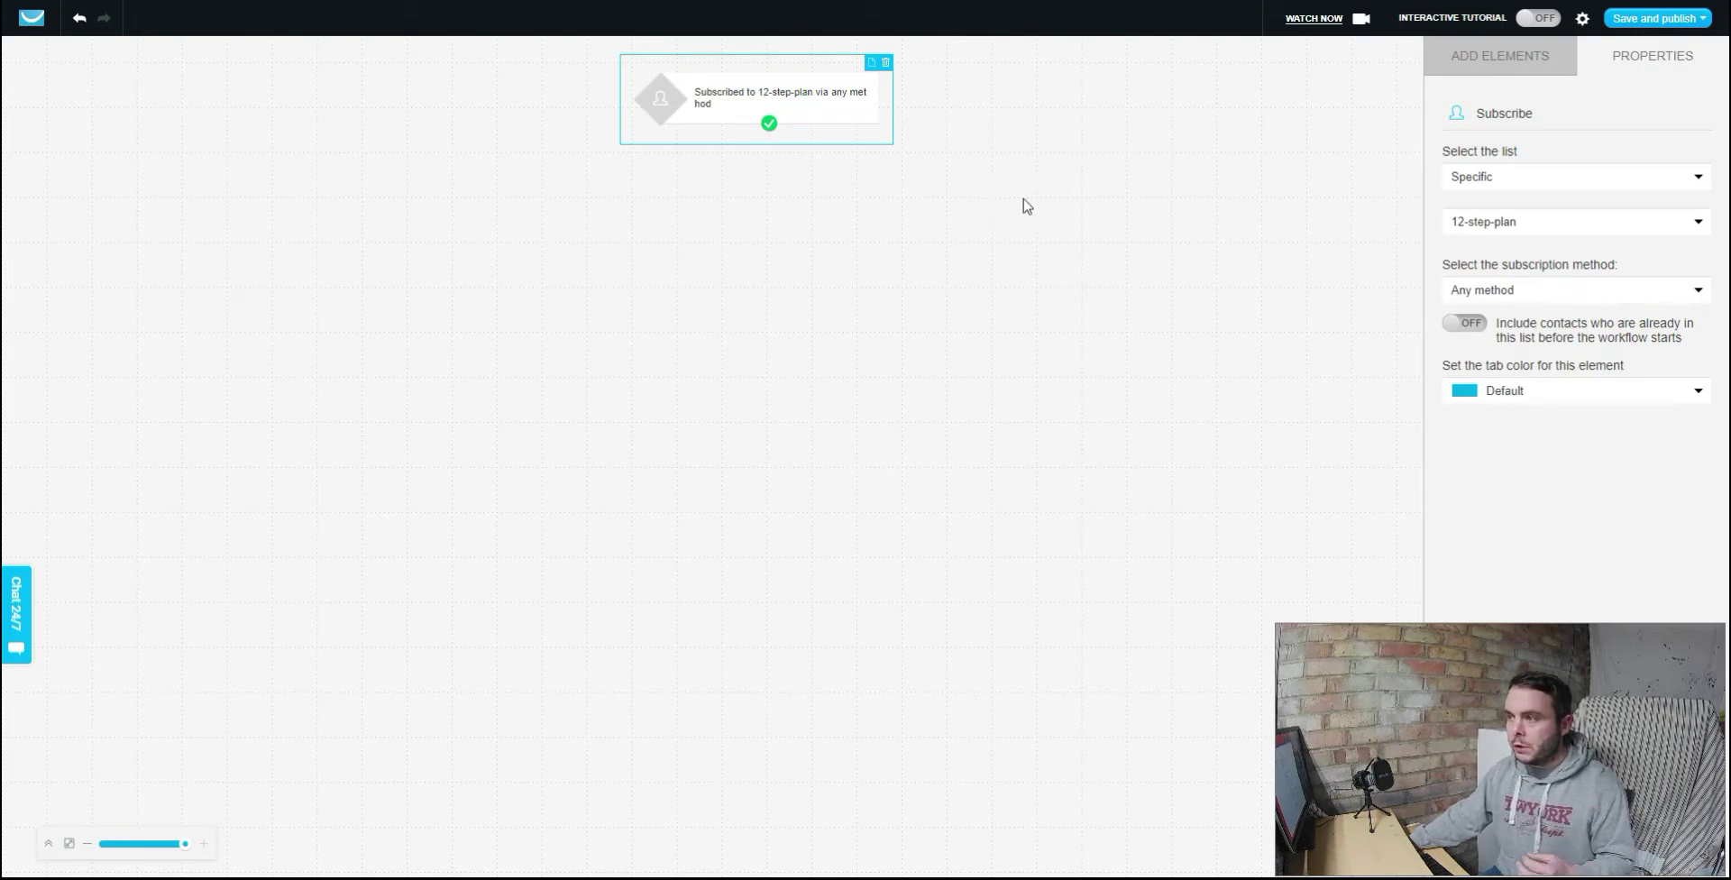
{"action": "left_click", "coordinate": [1346, 136]}
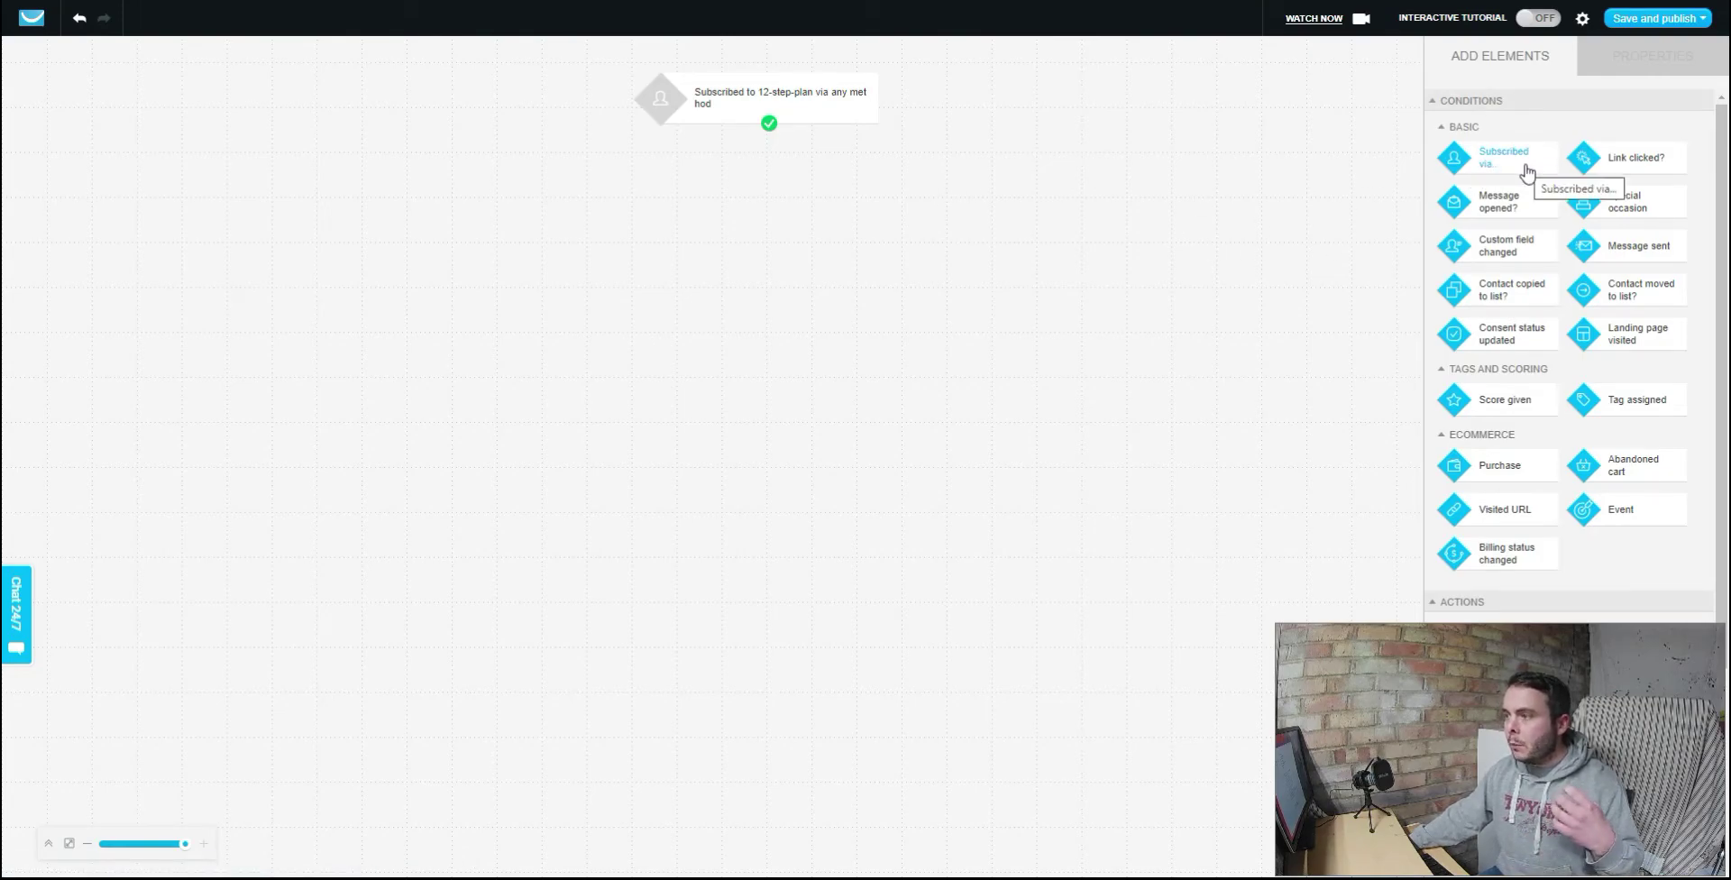
Step: Add an Assign tag action below the subscription condition, leaving its new tag unnamed, and connect the condition to it
{"action": "scroll", "coordinate": [1598, 349], "scroll_direction": "down", "scroll_amount": 5}
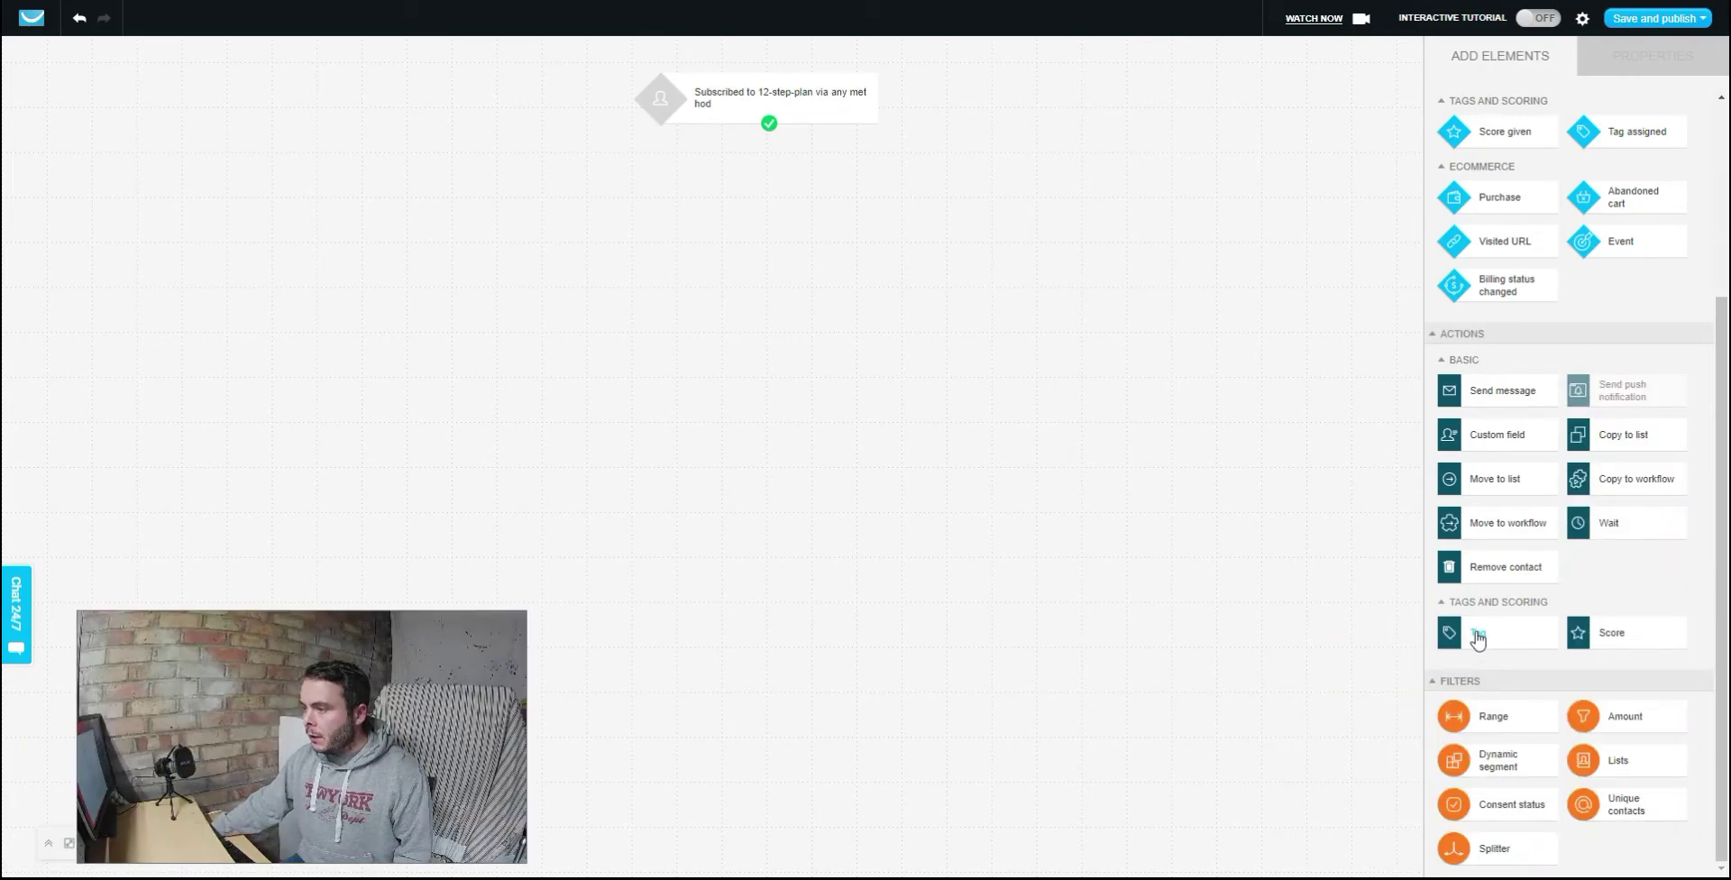
{"action": "left_click_drag", "start_coordinate": [1477, 637], "coordinate": [756, 200]}
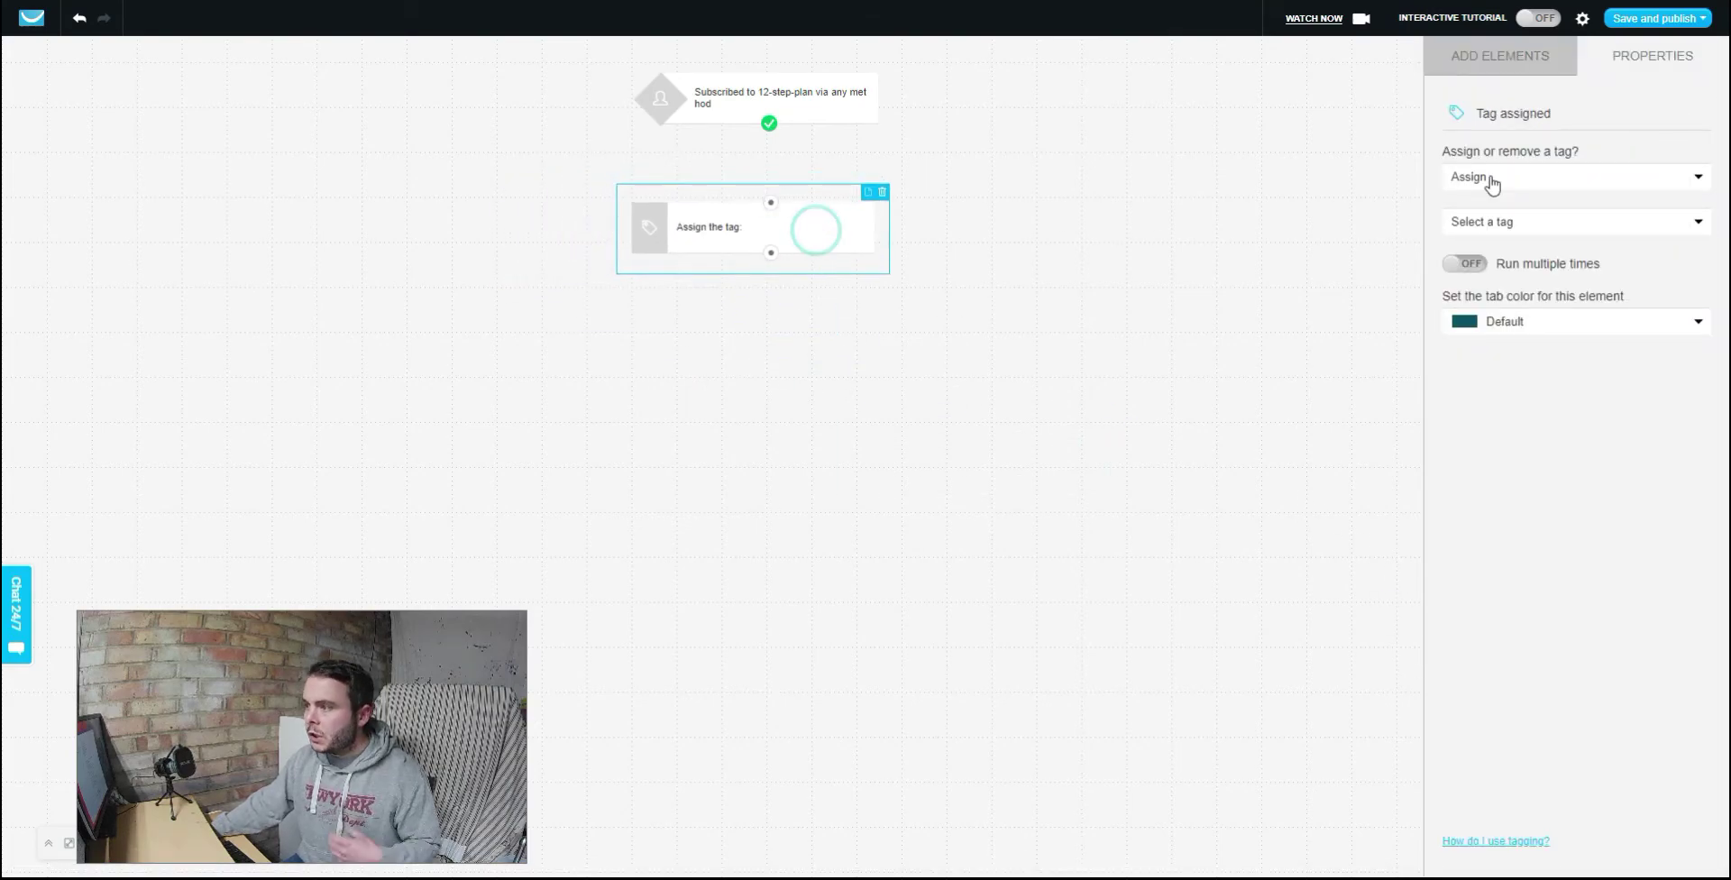
{"action": "left_click", "coordinate": [1693, 223]}
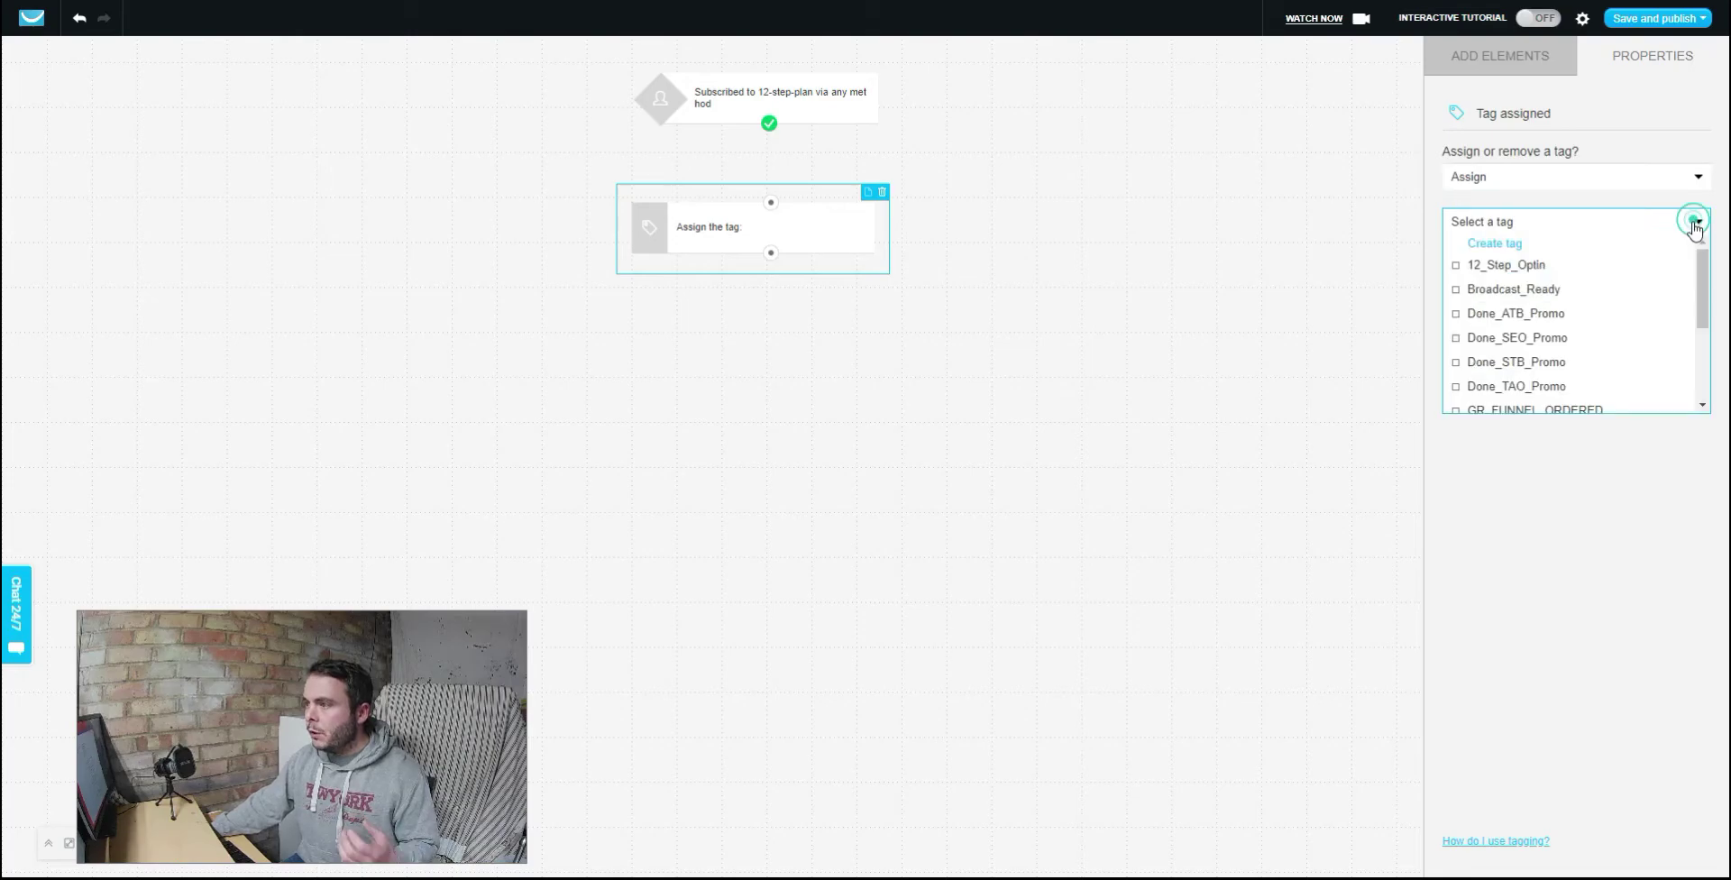
{"action": "left_click", "coordinate": [1507, 242]}
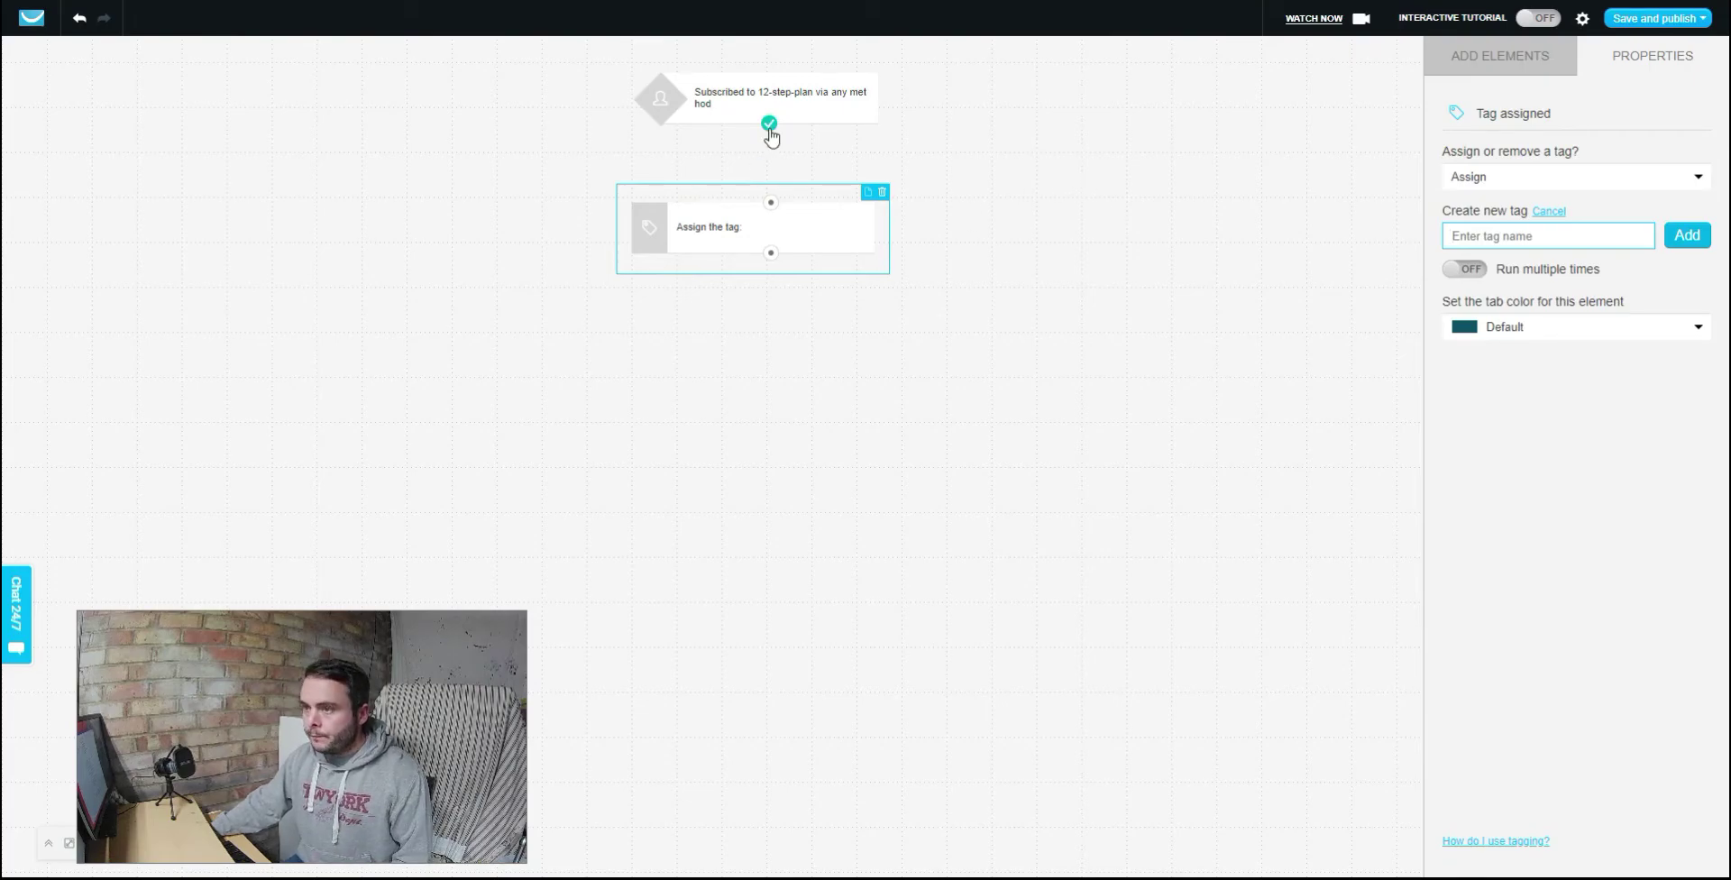
{"action": "left_click_drag", "start_coordinate": [770, 132], "coordinate": [772, 218]}
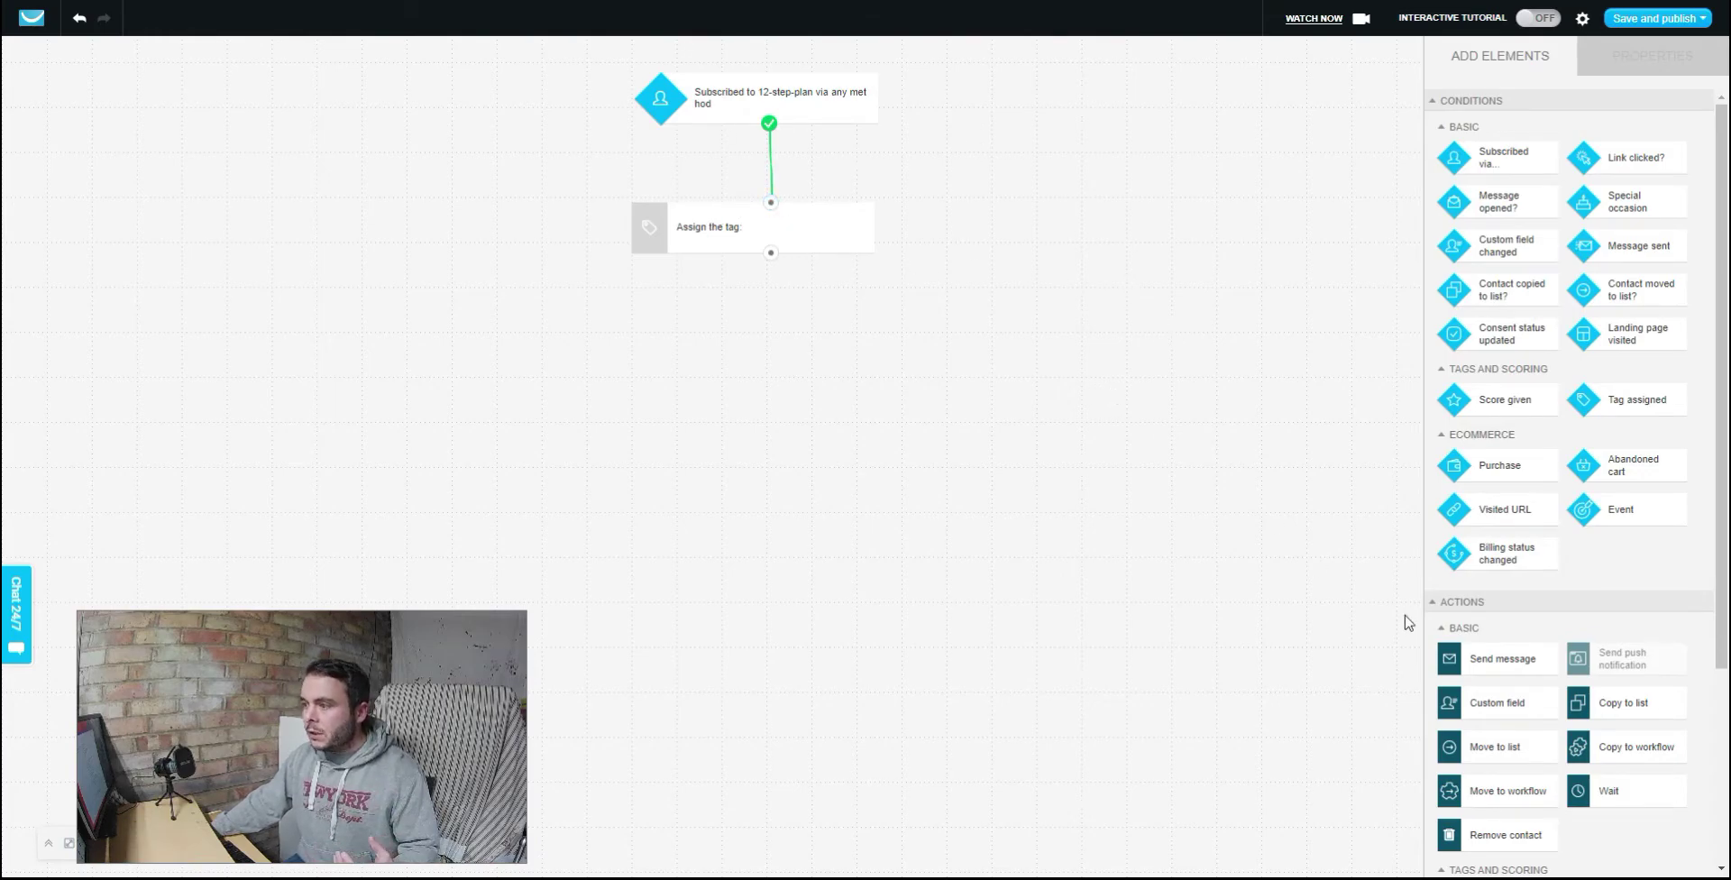
Step: Add a Send message action after the tag, copying newsletter "Broadcast 16/12/21 Fear Of failure (5 Traits)" as an automation message with broadcast_peeps footer settings
{"action": "left_click_drag", "start_coordinate": [1501, 660], "coordinate": [772, 330]}
{"action": "left_click", "coordinate": [808, 355]}
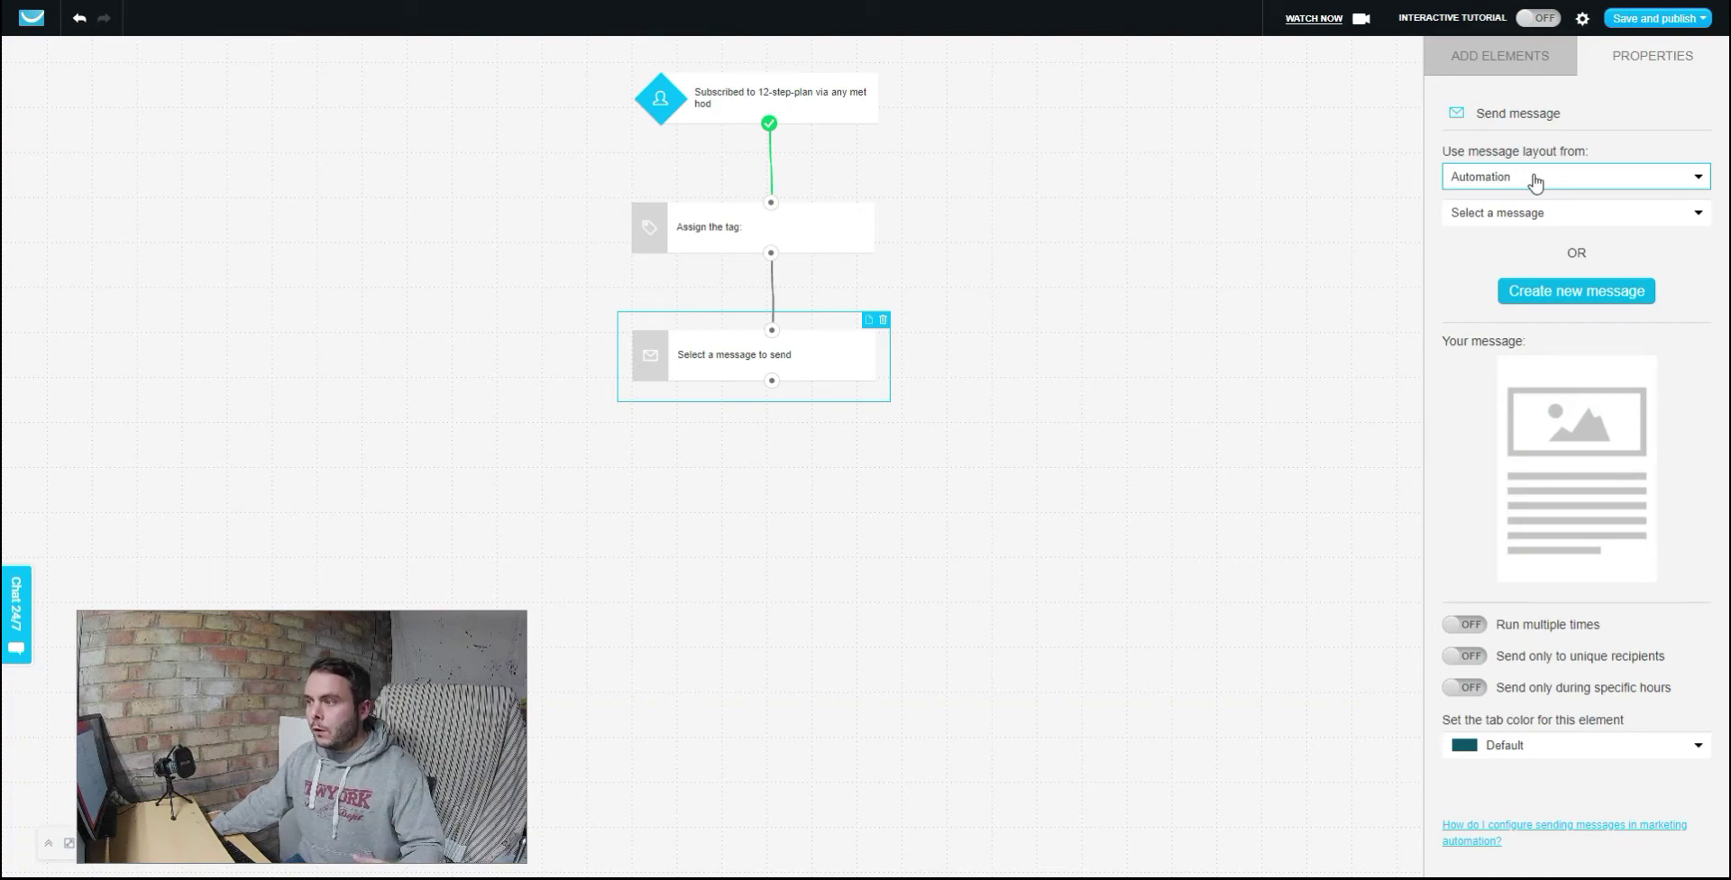
{"action": "left_click", "coordinate": [1698, 180]}
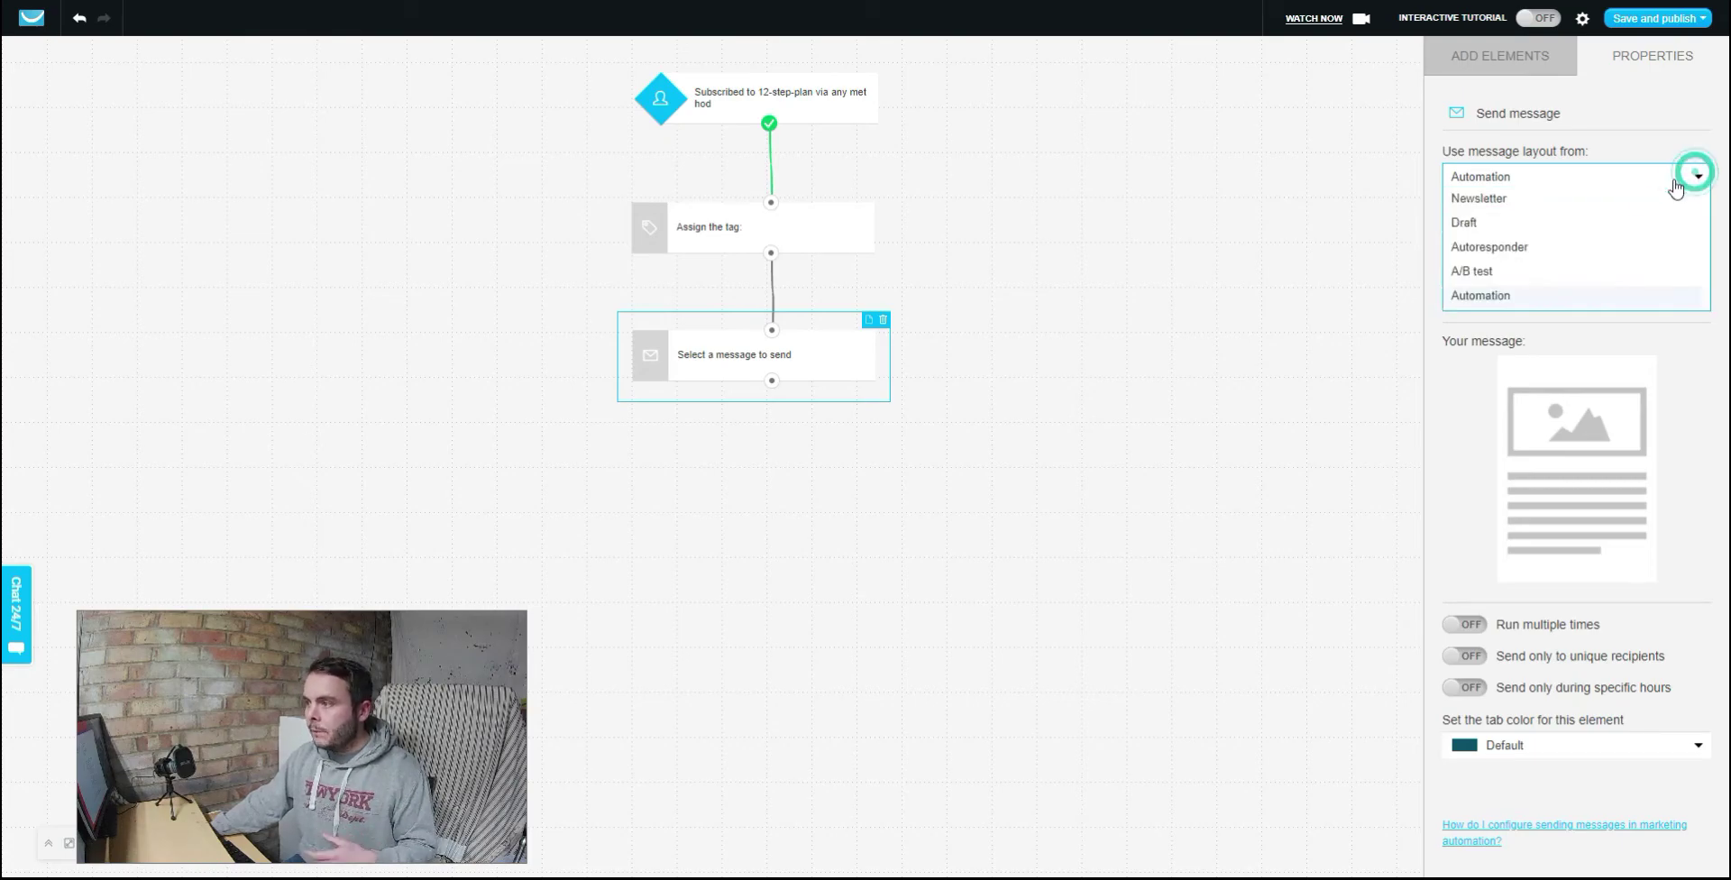
{"action": "left_click", "coordinate": [1499, 200]}
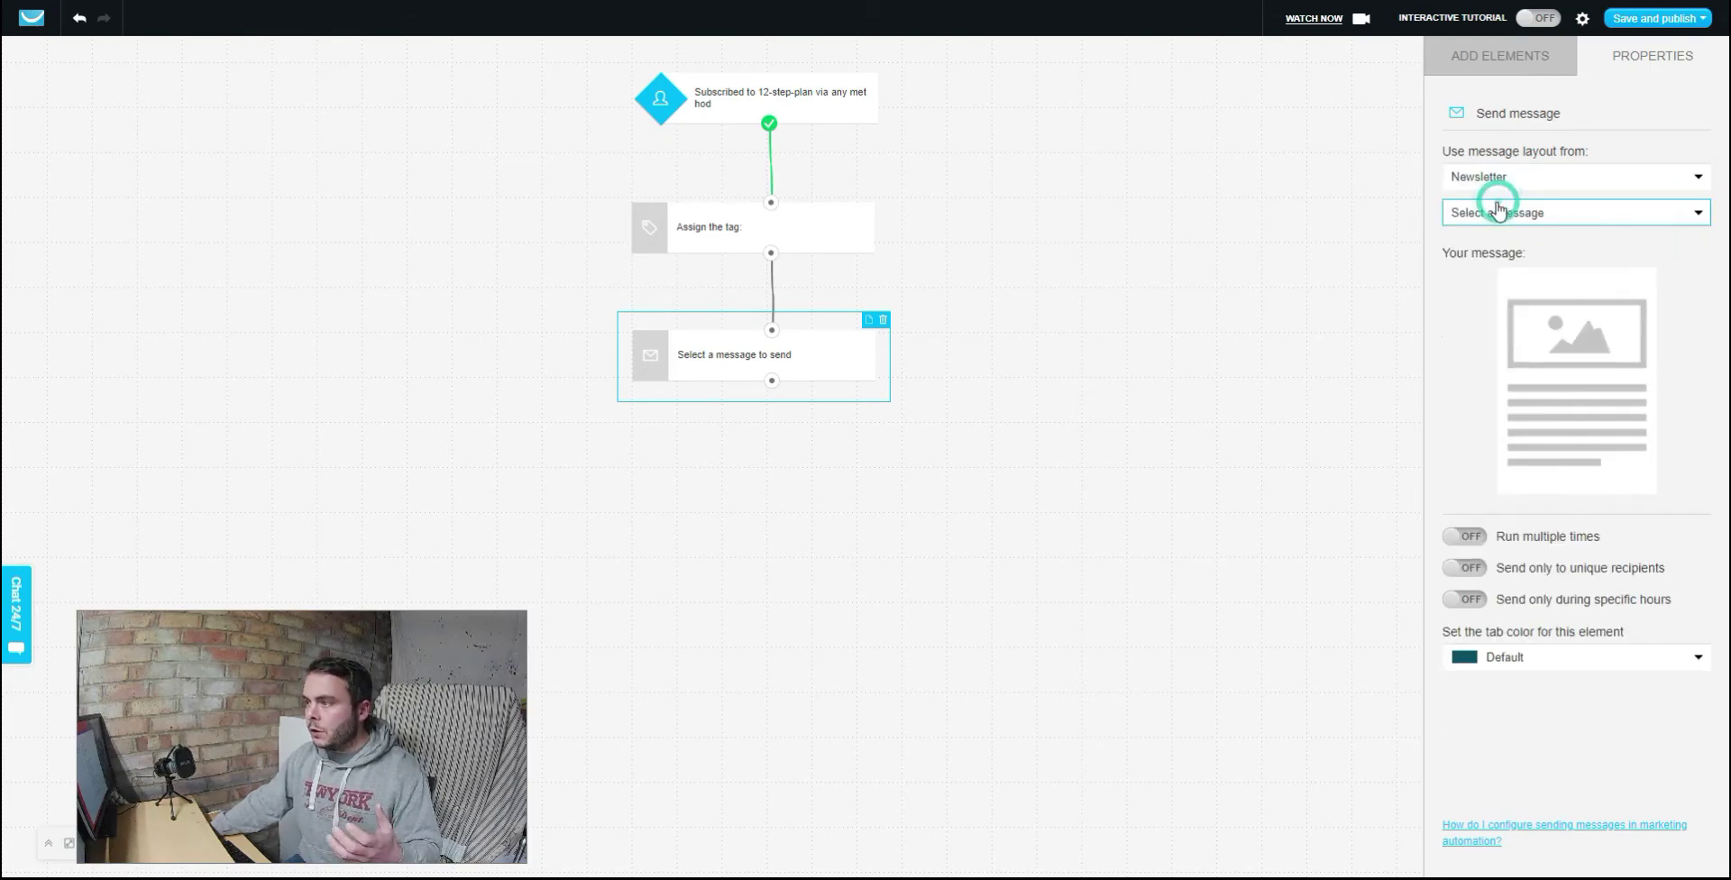
{"action": "left_click", "coordinate": [1632, 212]}
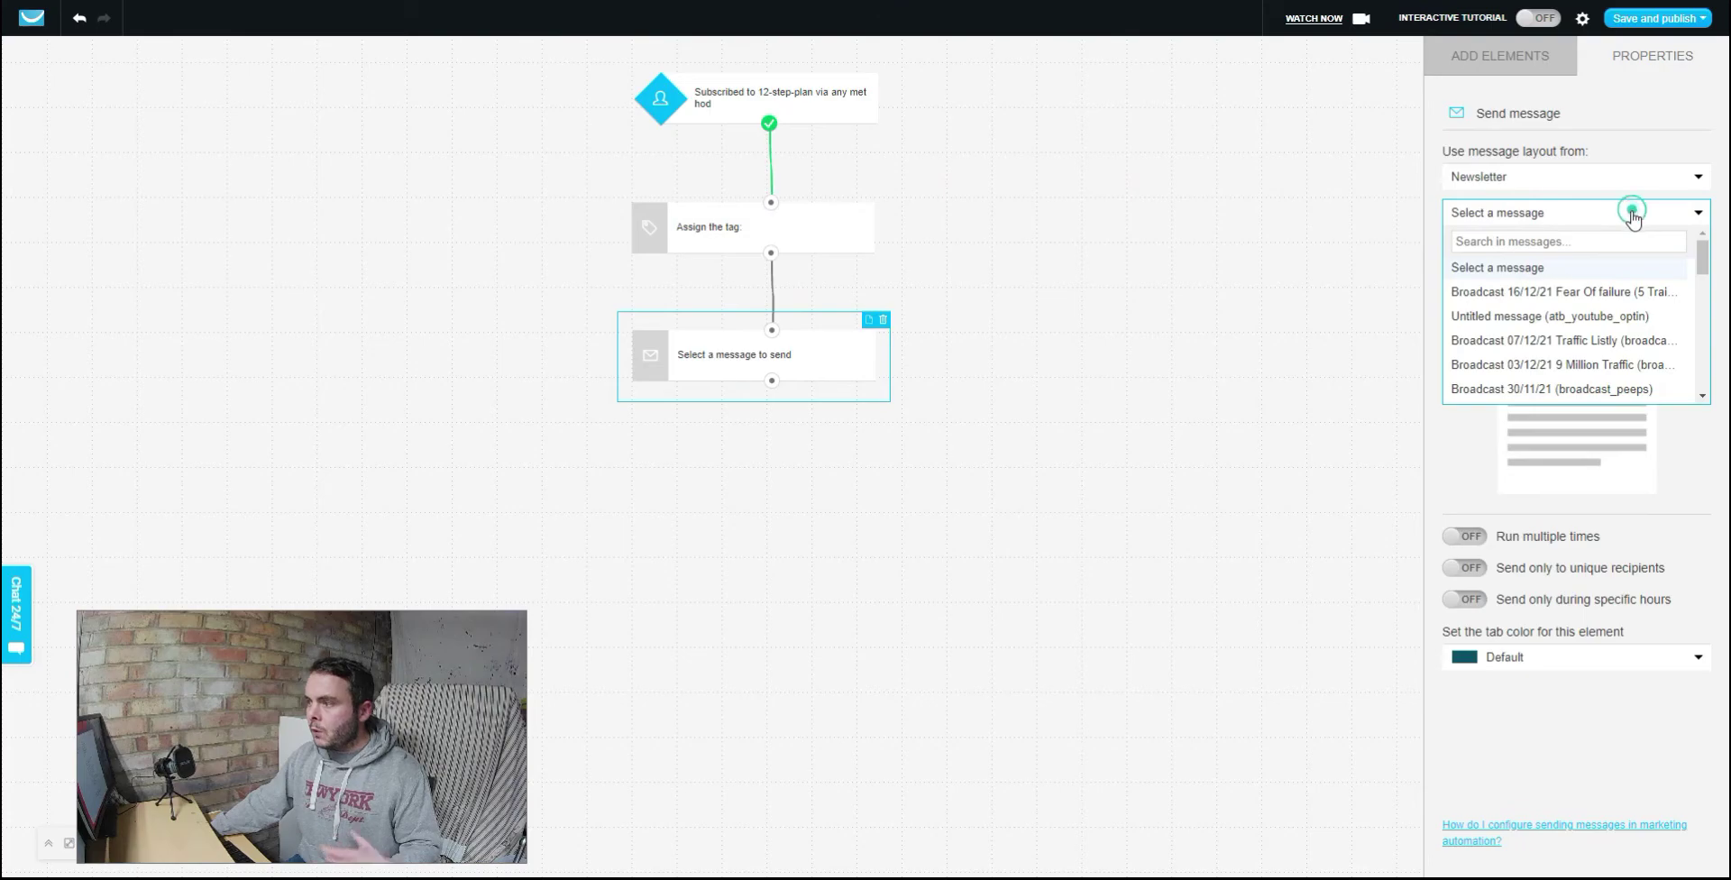
{"action": "left_click", "coordinate": [1553, 294]}
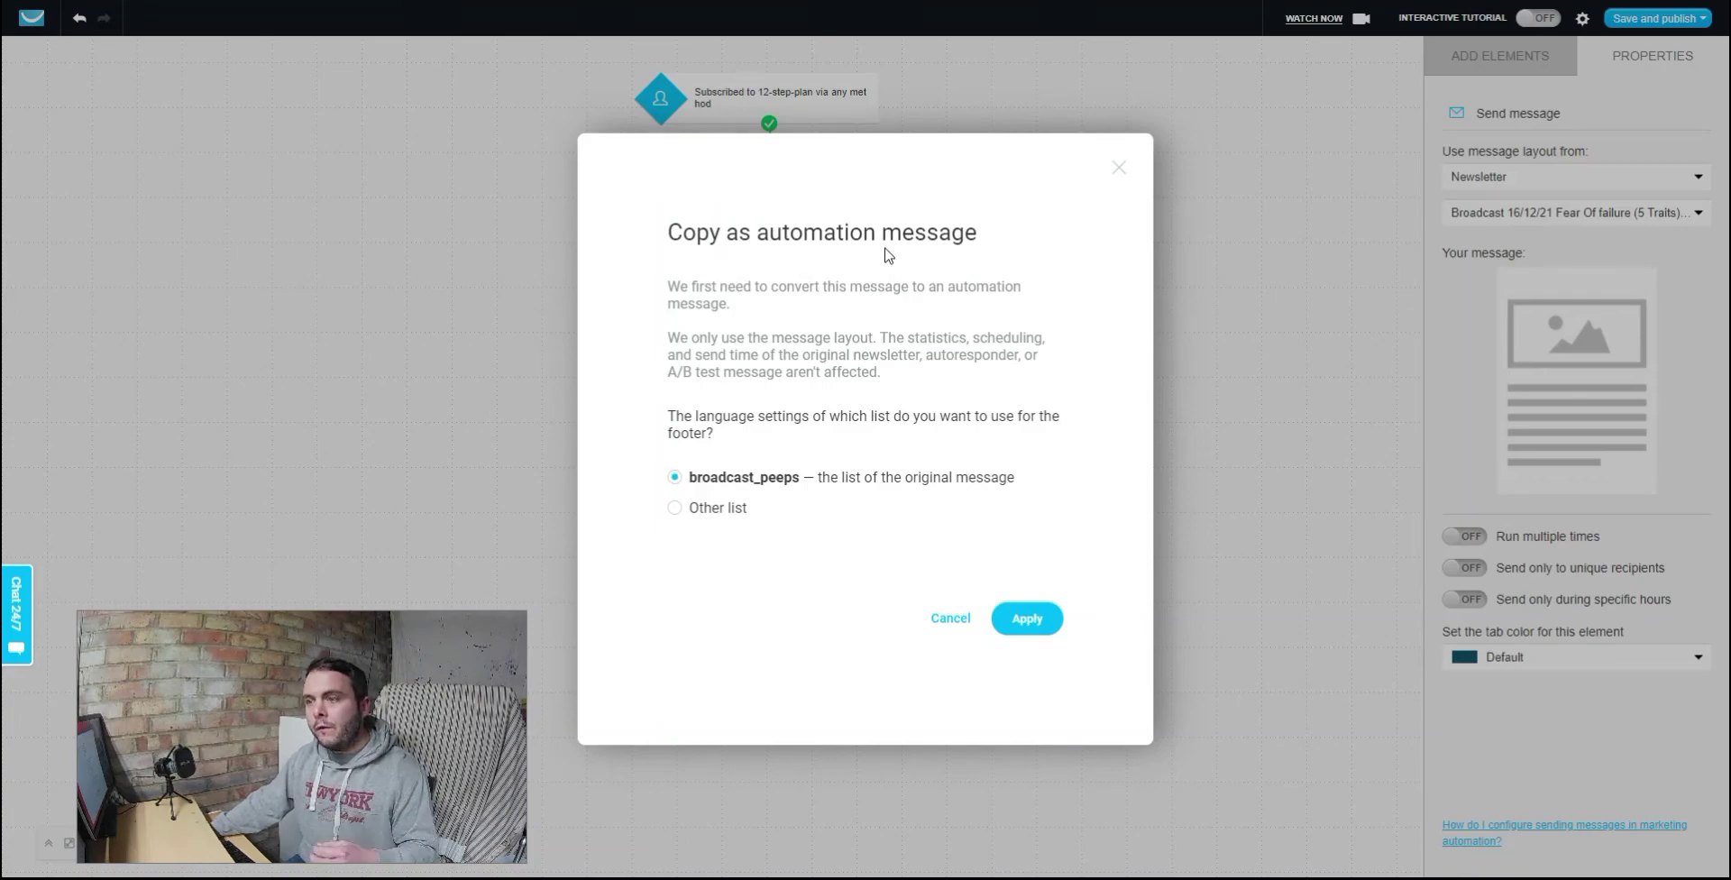
{"action": "left_click", "coordinate": [1029, 619]}
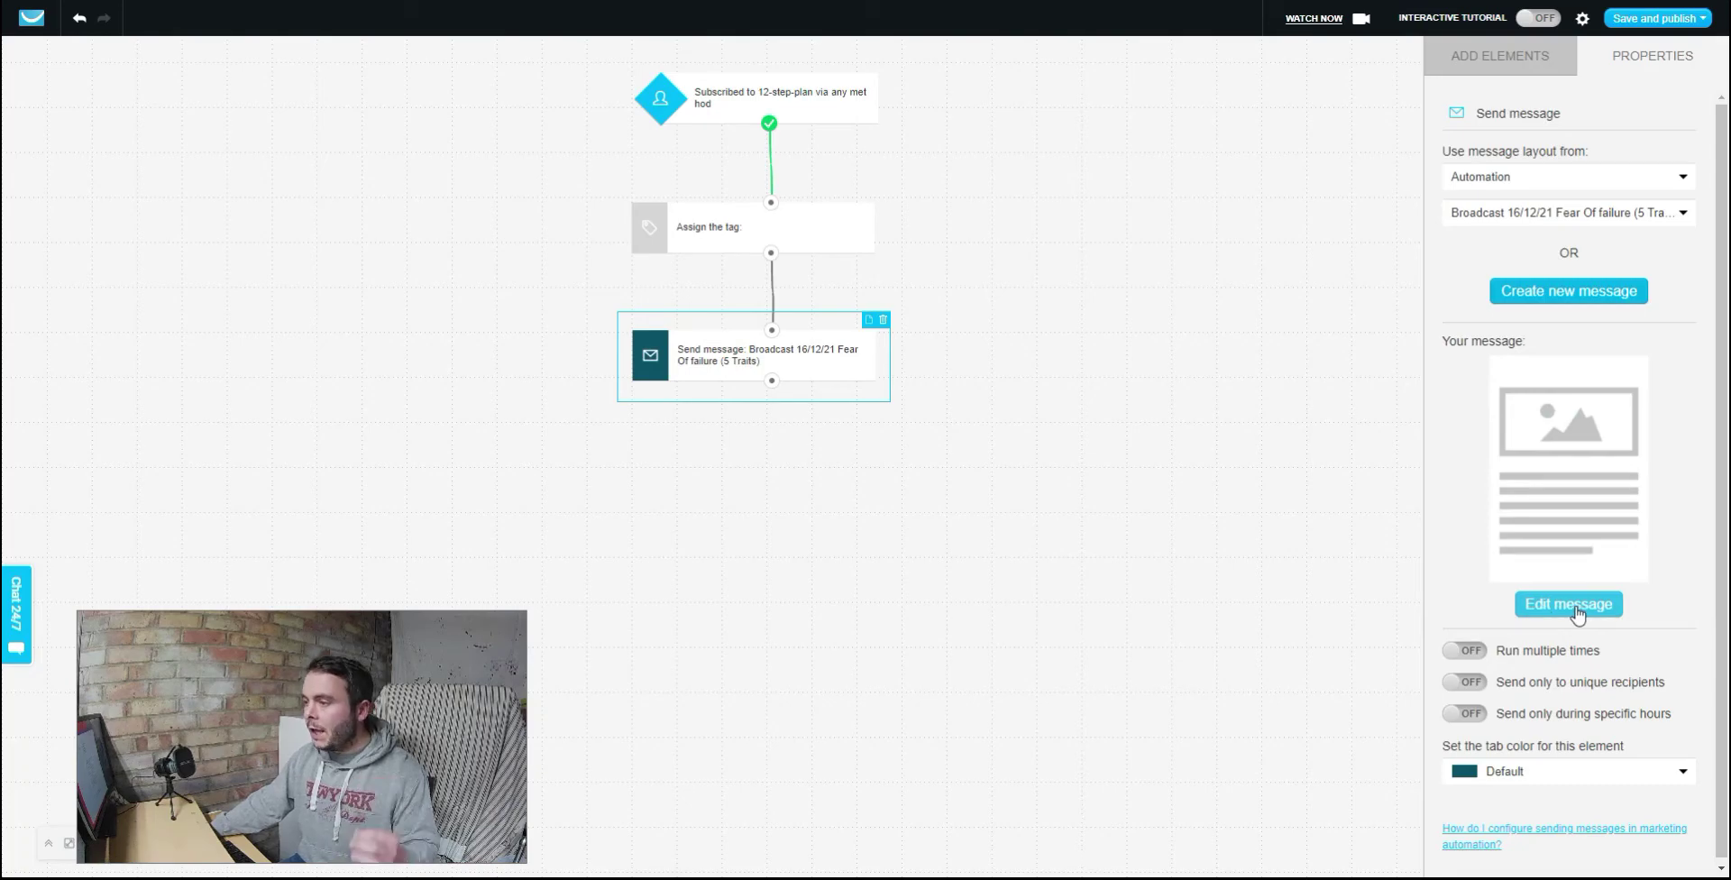
{"action": "left_click", "coordinate": [1143, 432]}
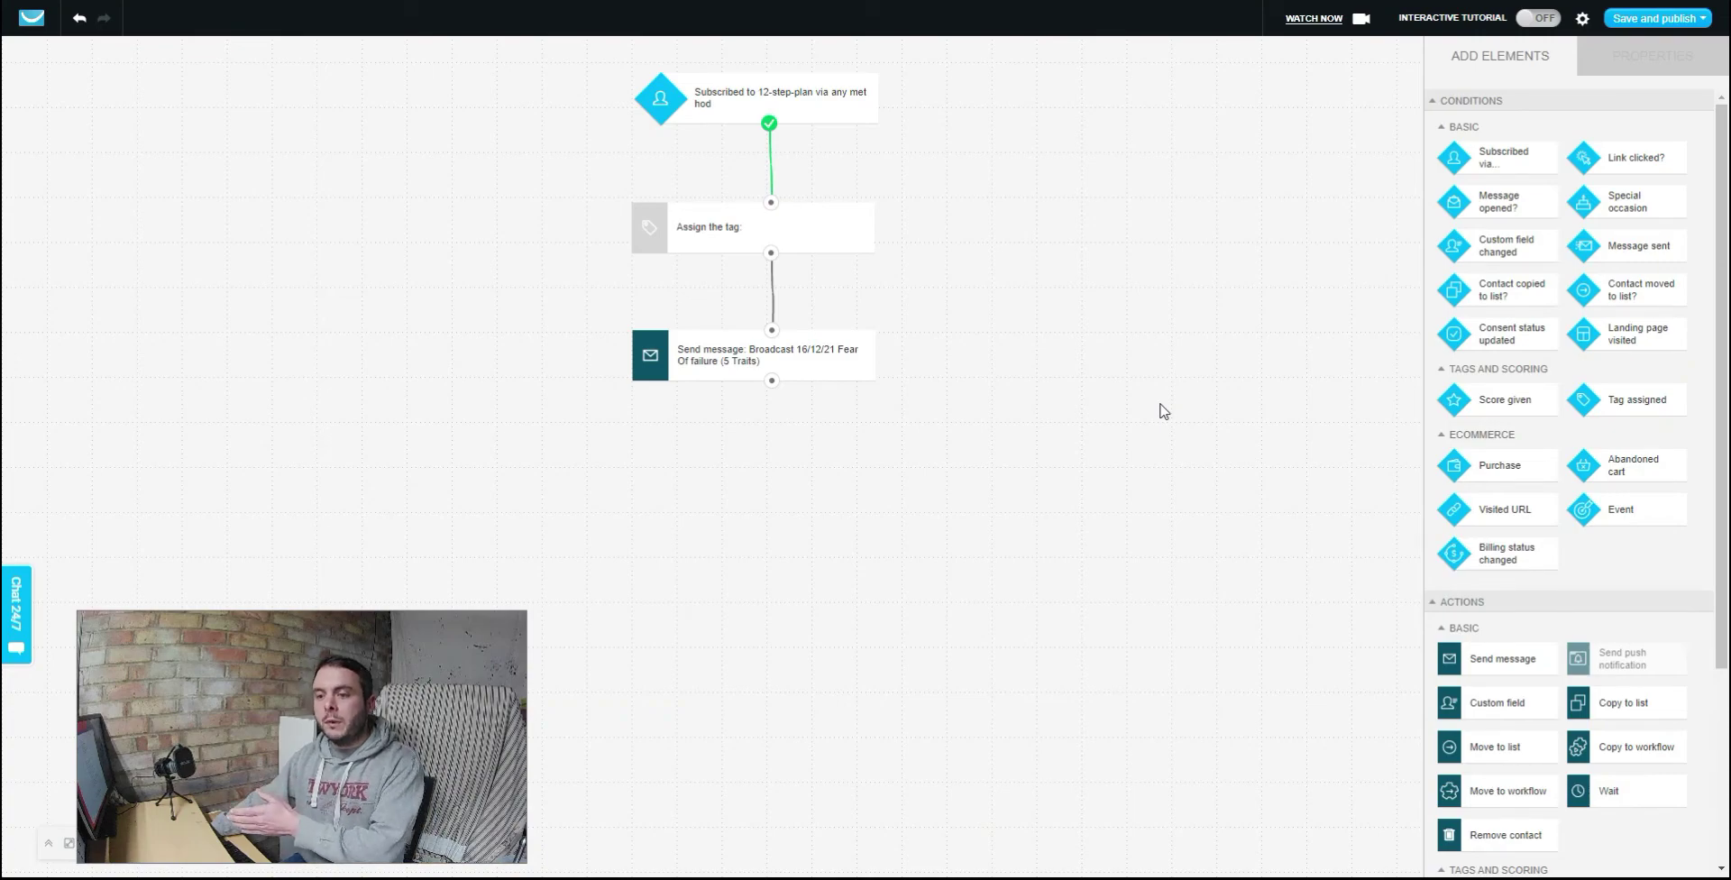
Step: Add a Wait action connected after the message, keeping its delay at 1 day
{"action": "left_click_drag", "start_coordinate": [1605, 791], "coordinate": [751, 461]}
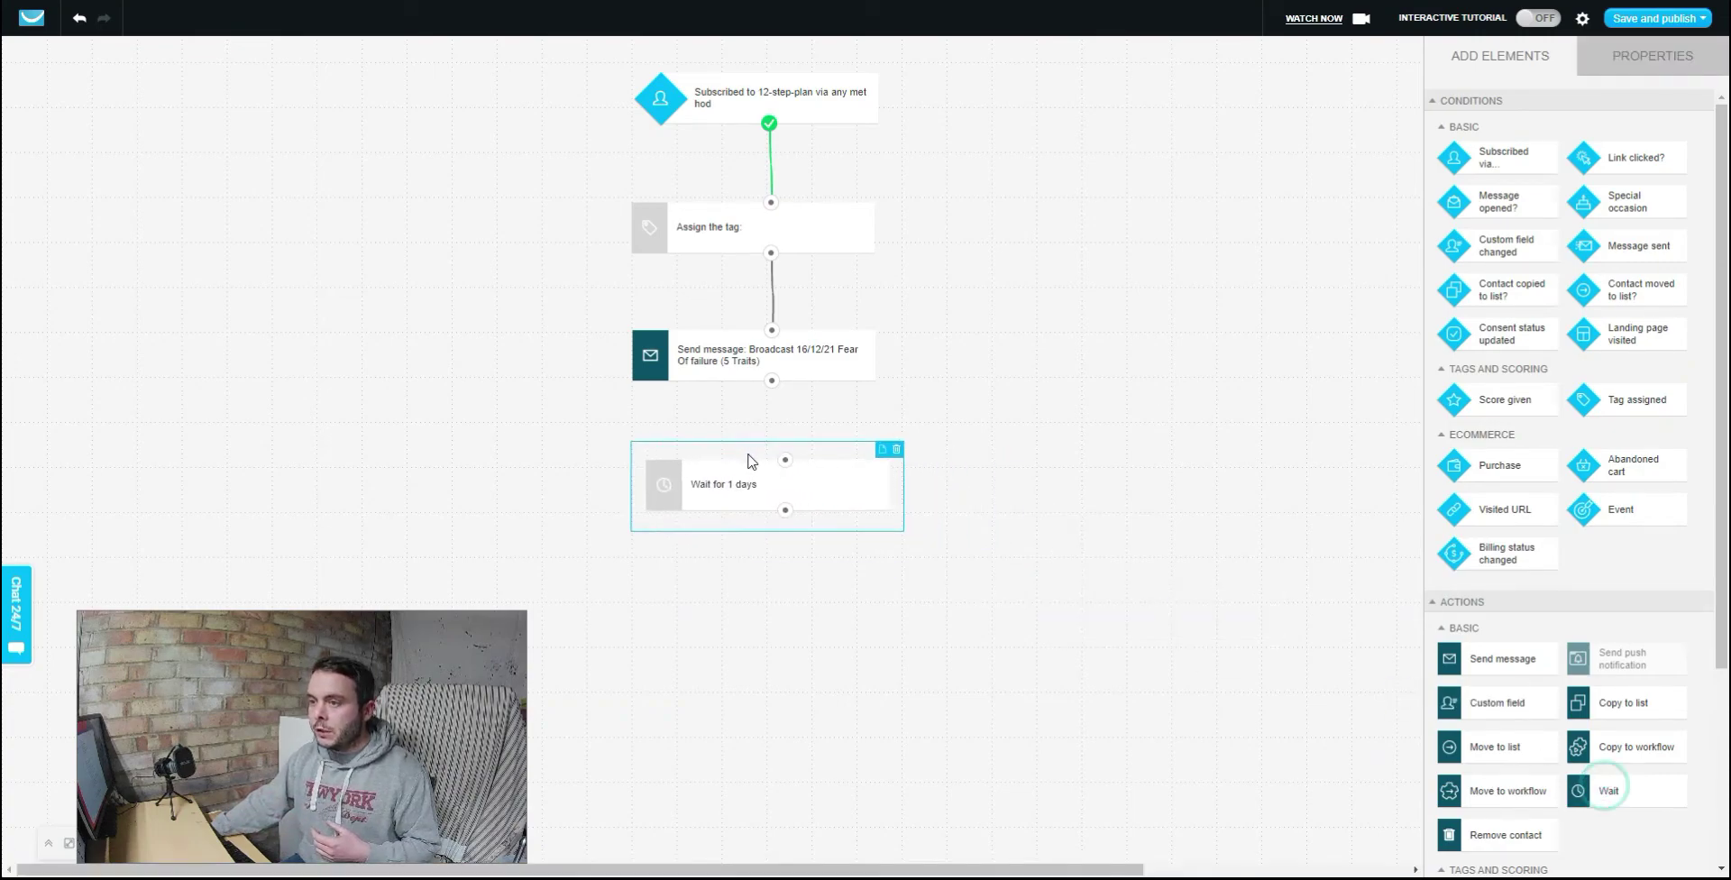
{"action": "left_click", "coordinate": [801, 487]}
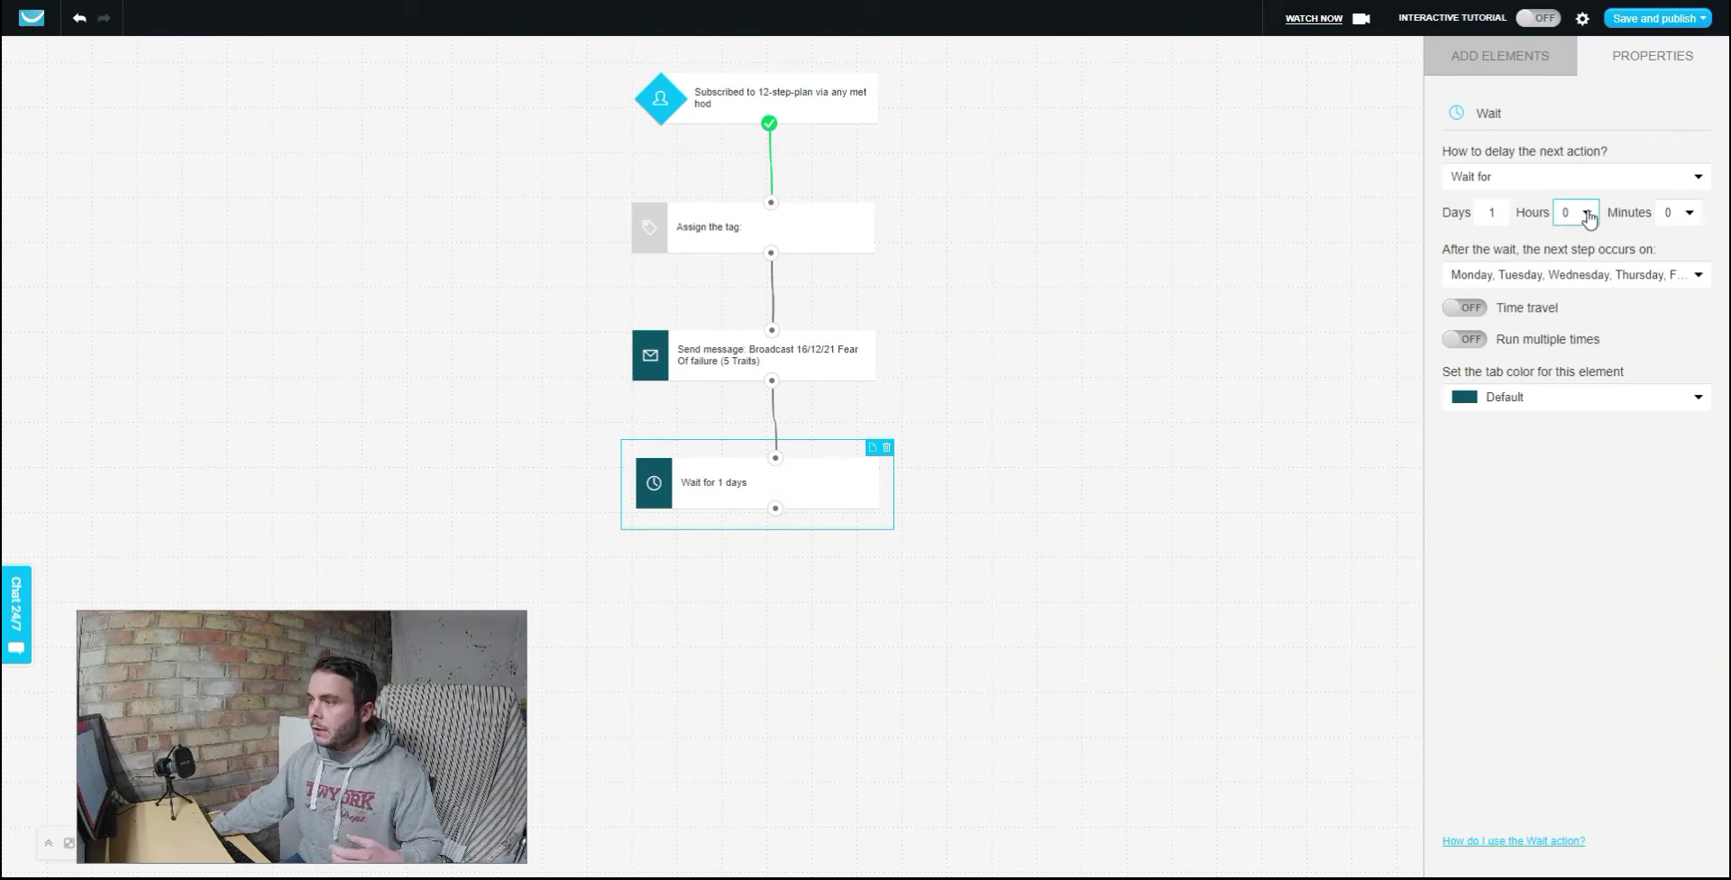
{"action": "left_click", "coordinate": [1688, 213]}
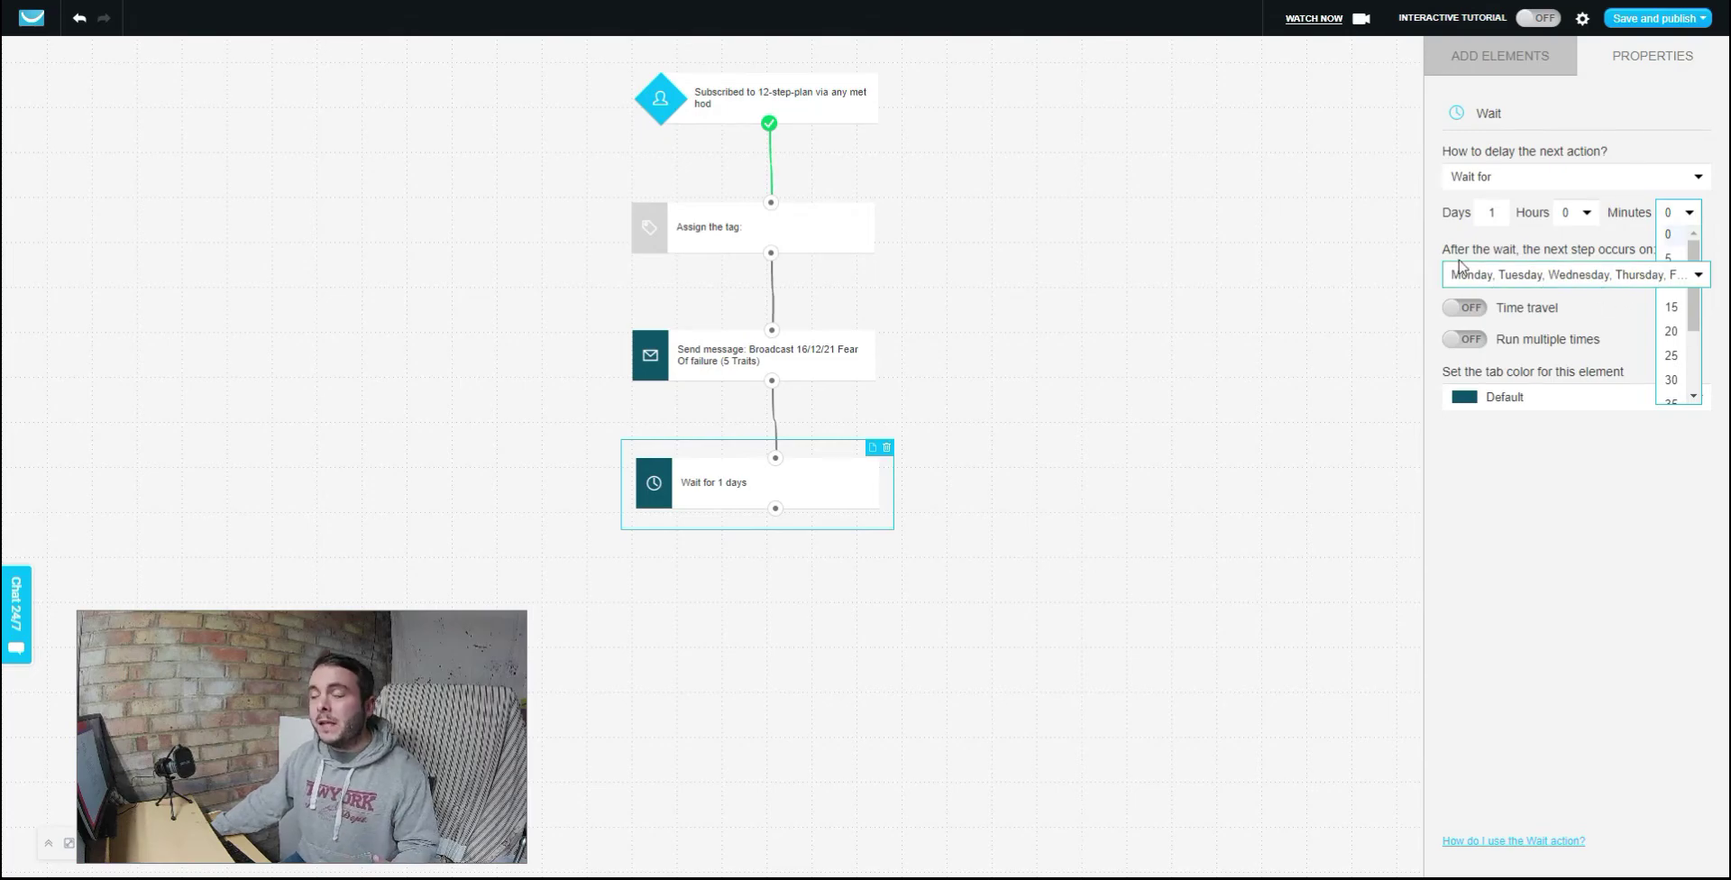
{"action": "left_click", "coordinate": [1232, 239]}
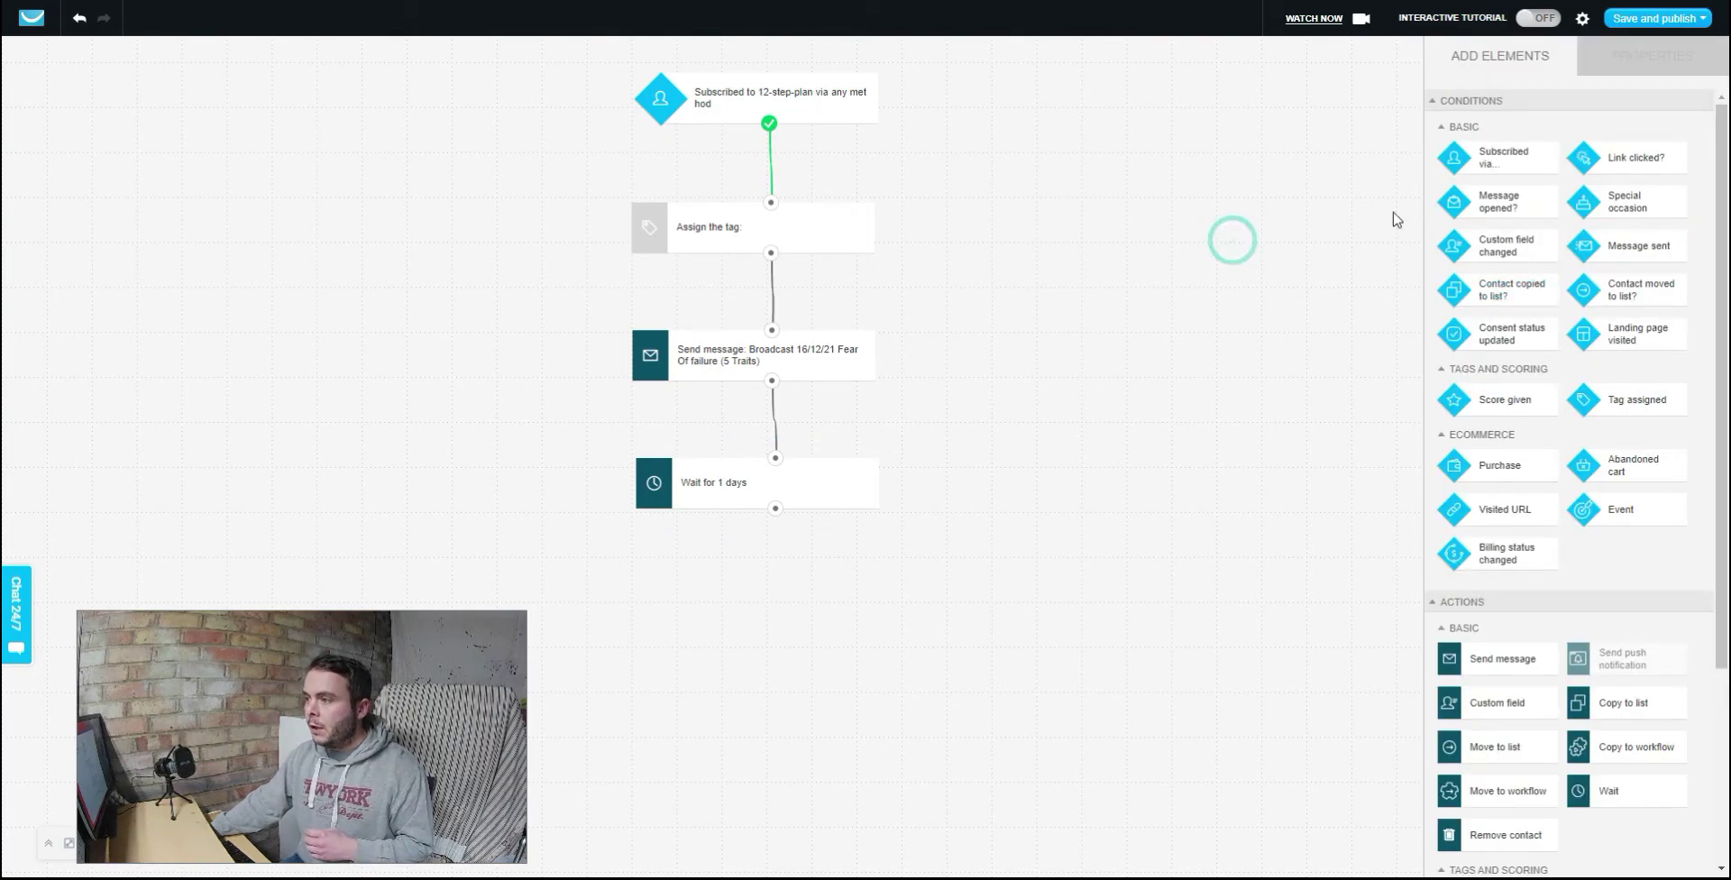
Step: Review the Wait action's options, including the weekdays on which the next step may occur
{"action": "left_click", "coordinate": [800, 485]}
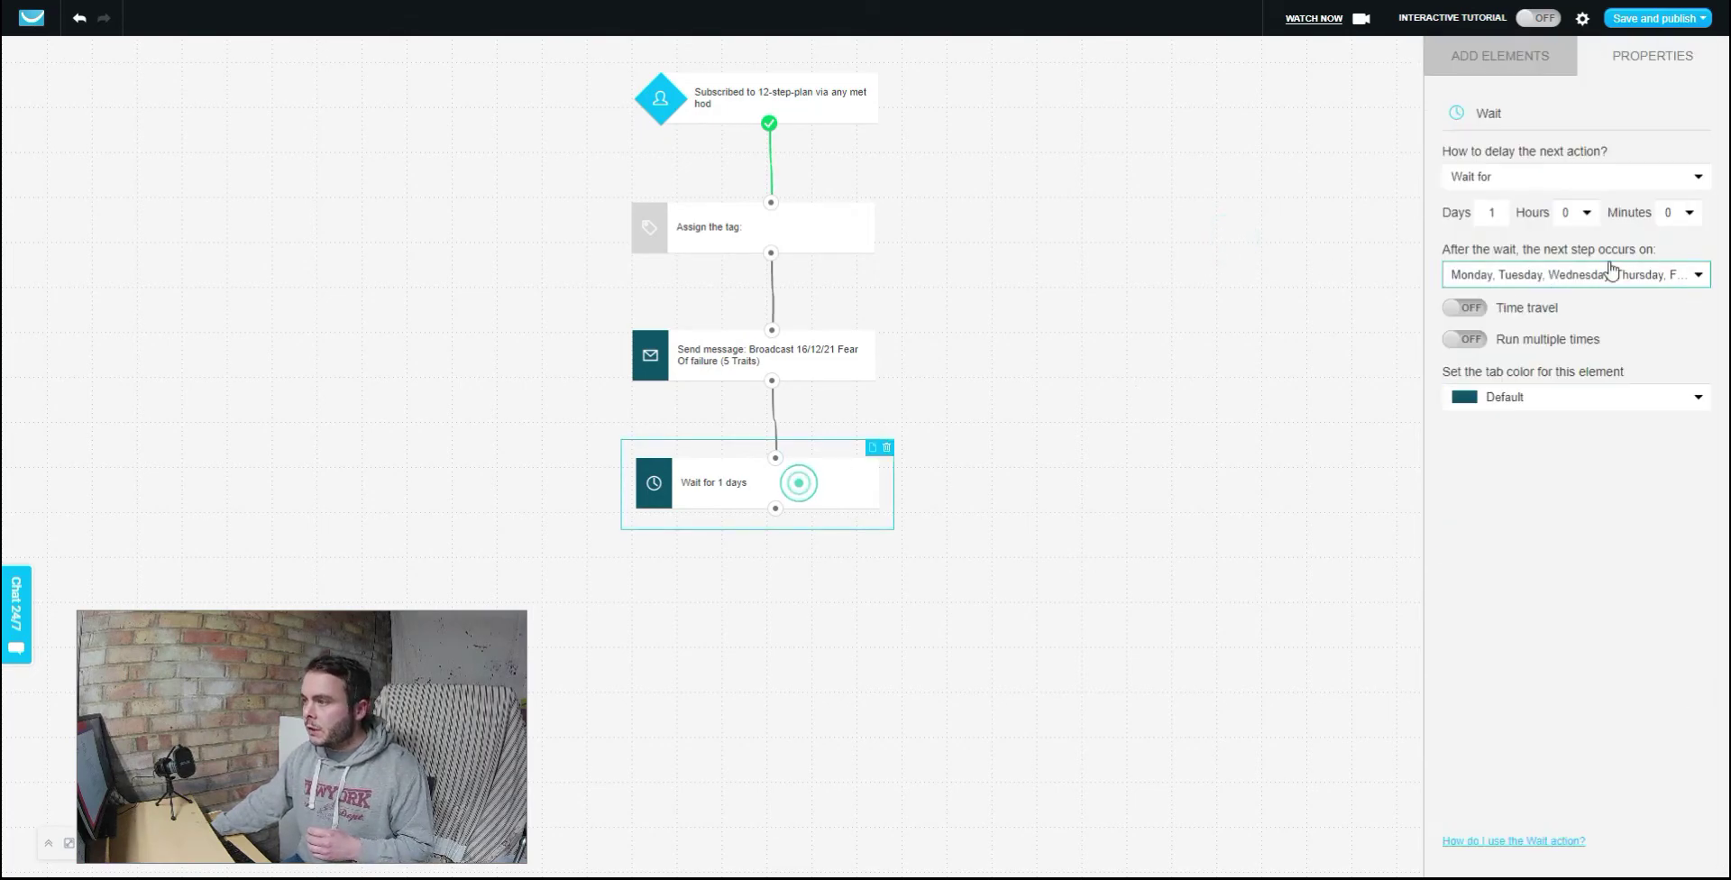
{"action": "left_click", "coordinate": [1698, 277]}
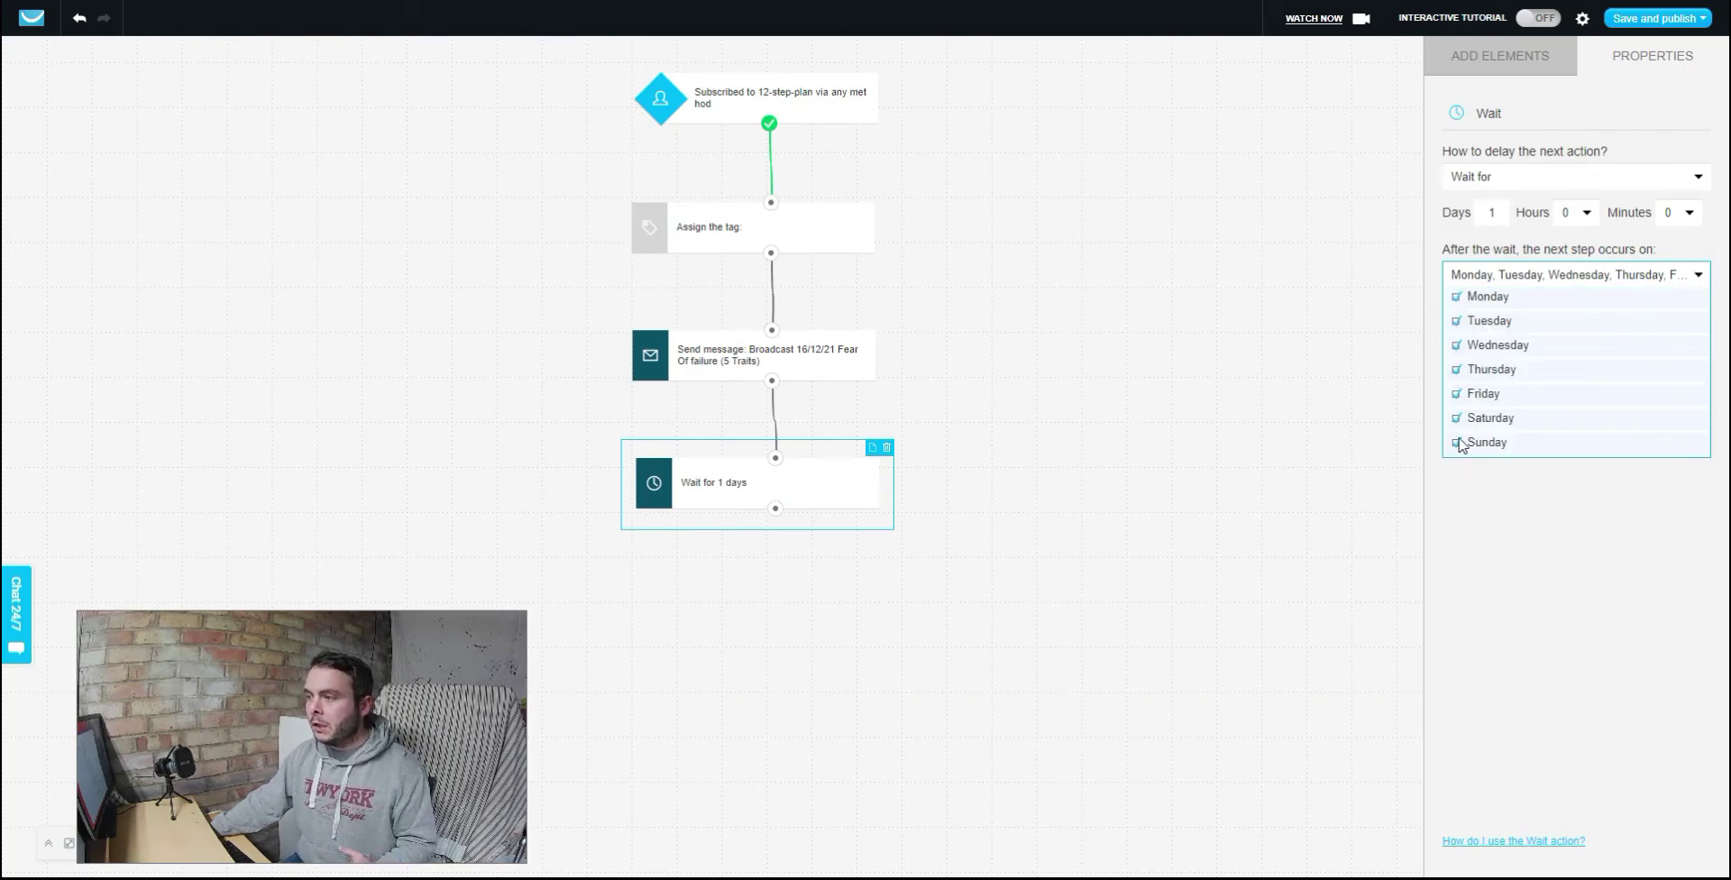
{"action": "left_click", "coordinate": [1345, 252]}
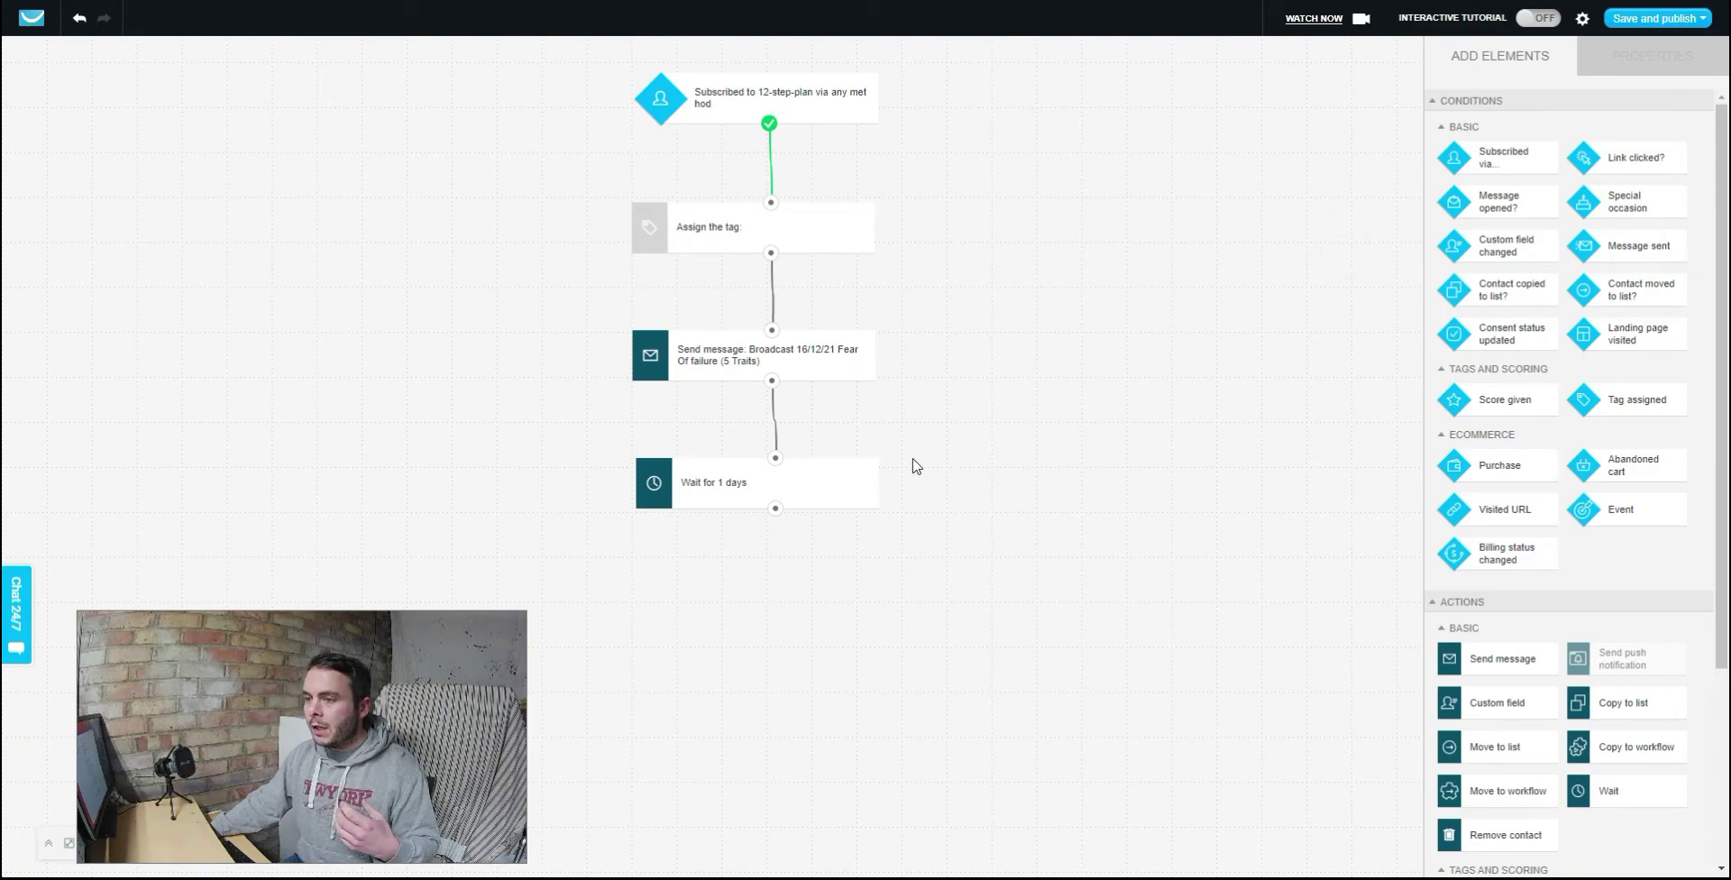
{"action": "left_click", "coordinate": [841, 492]}
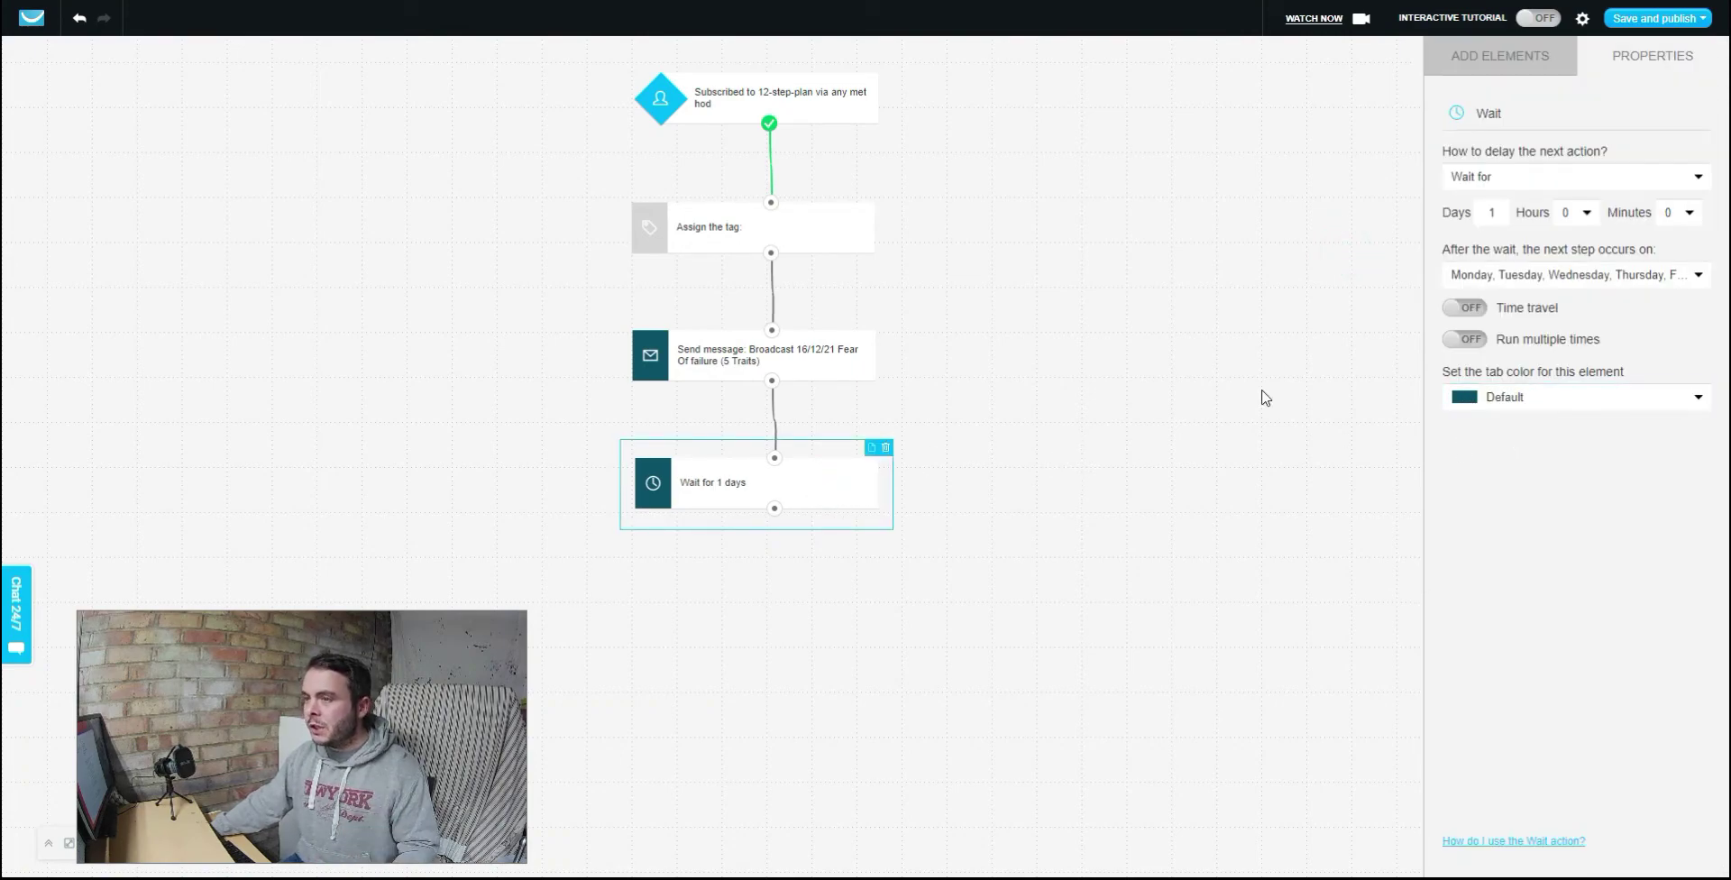
{"action": "left_click", "coordinate": [1152, 403]}
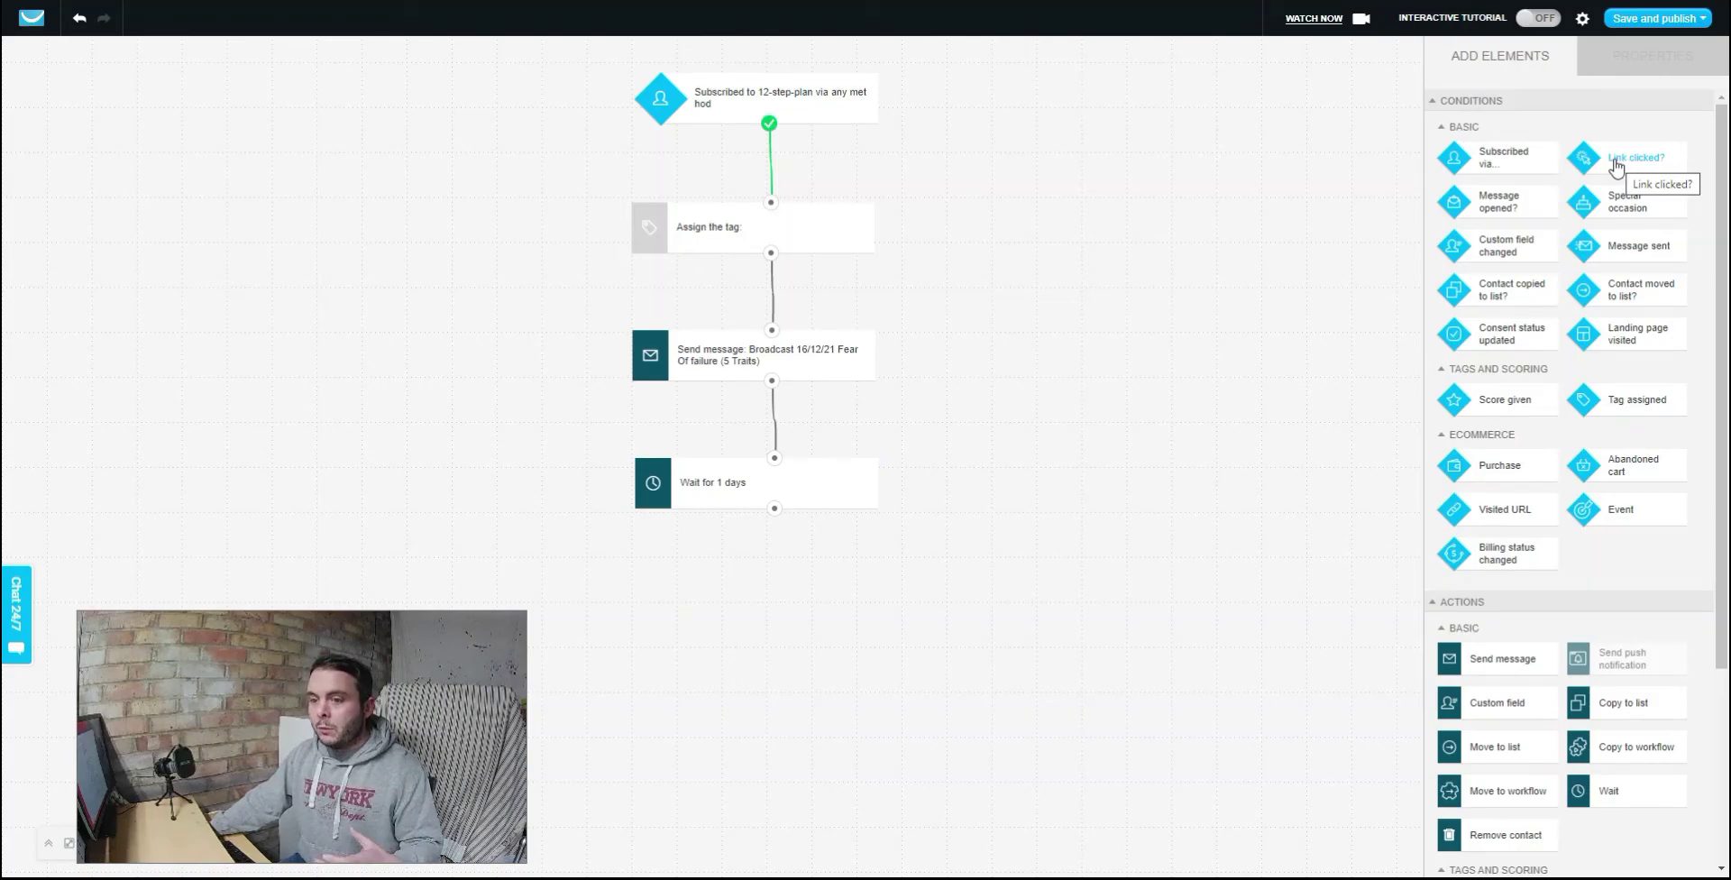
Step: Add a Link clicked condition below the Wait action and connect the wait to it
{"action": "left_click_drag", "start_coordinate": [1617, 165], "coordinate": [771, 569]}
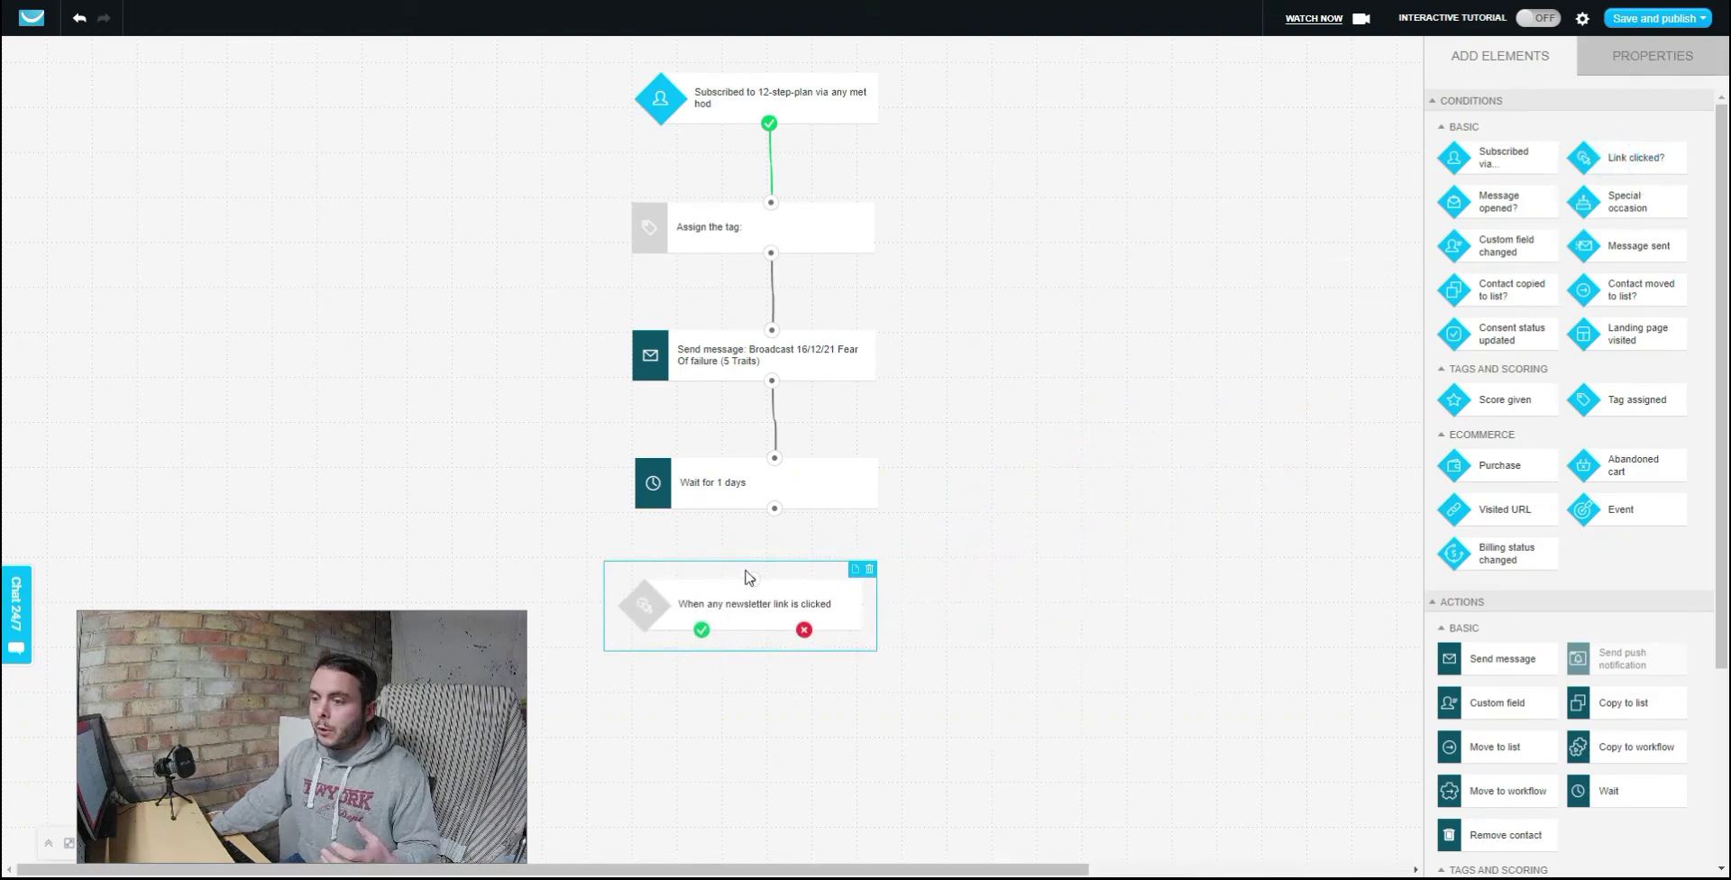
{"action": "left_click_drag", "start_coordinate": [775, 508], "coordinate": [782, 591]}
{"action": "left_click", "coordinate": [817, 597]}
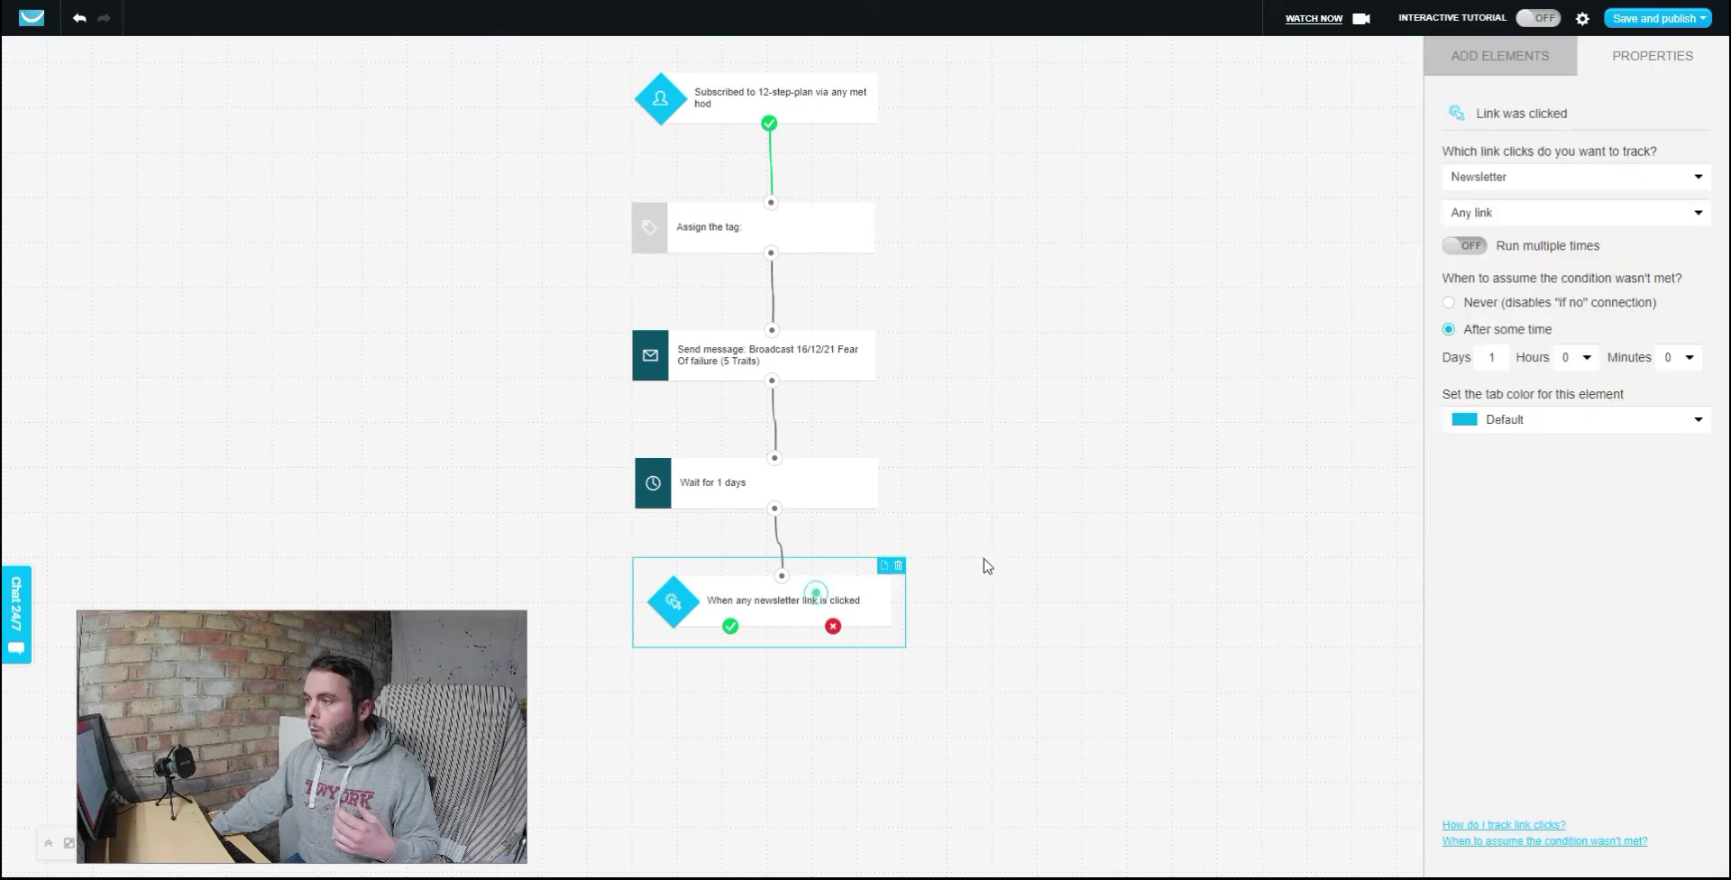
Step: Set the link-click condition to count as not met after 2 days, 0 hours and 30 minutes
{"action": "double_click", "coordinate": [1497, 358]}
{"action": "key", "text": "BackSpace"}
{"action": "type", "text": "20"}
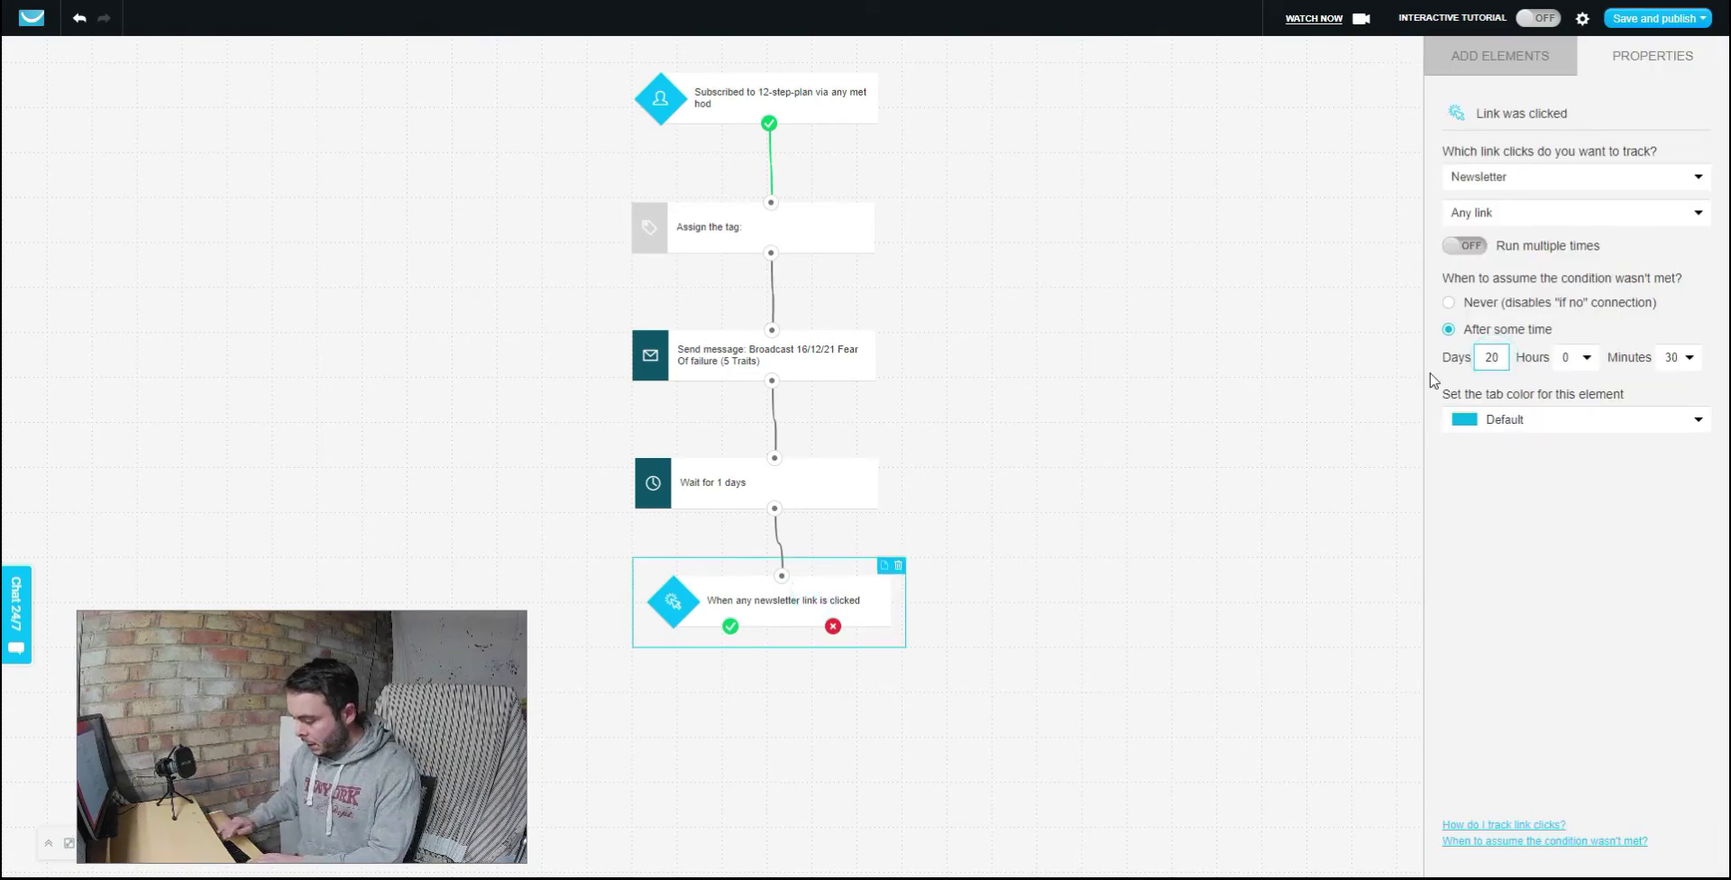
{"action": "key", "text": "BackSpace"}
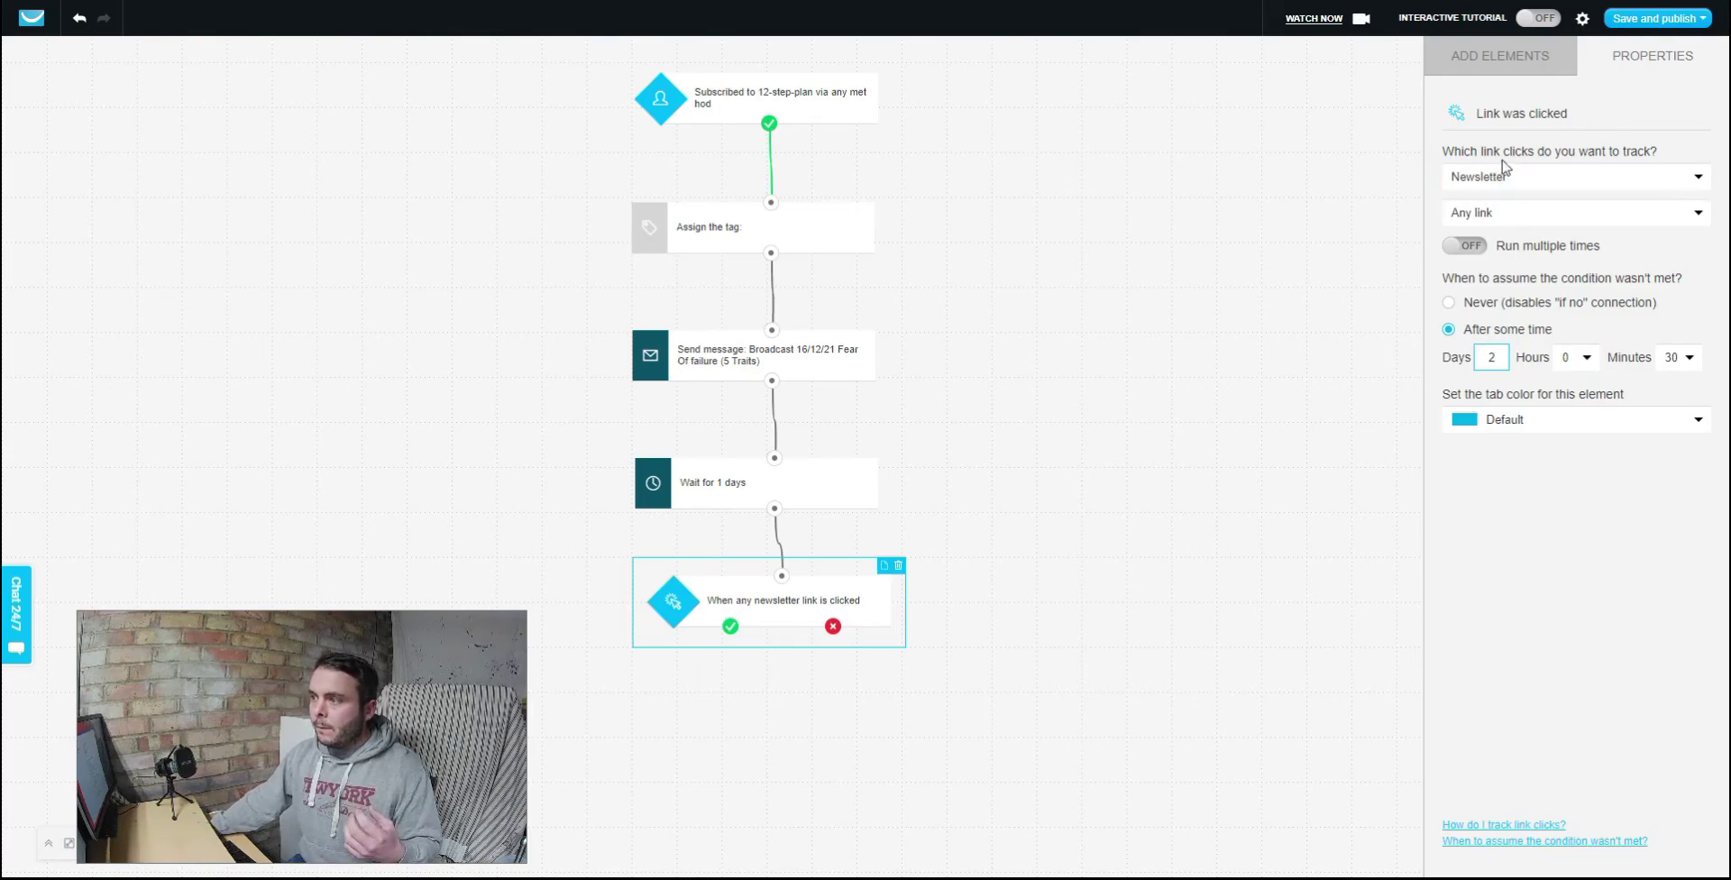
Step: Set the link-click condition to track any link from the automation message "Broadcast 16/12/21 Fear Of failure (5 Traits)"
{"action": "left_click", "coordinate": [1649, 184]}
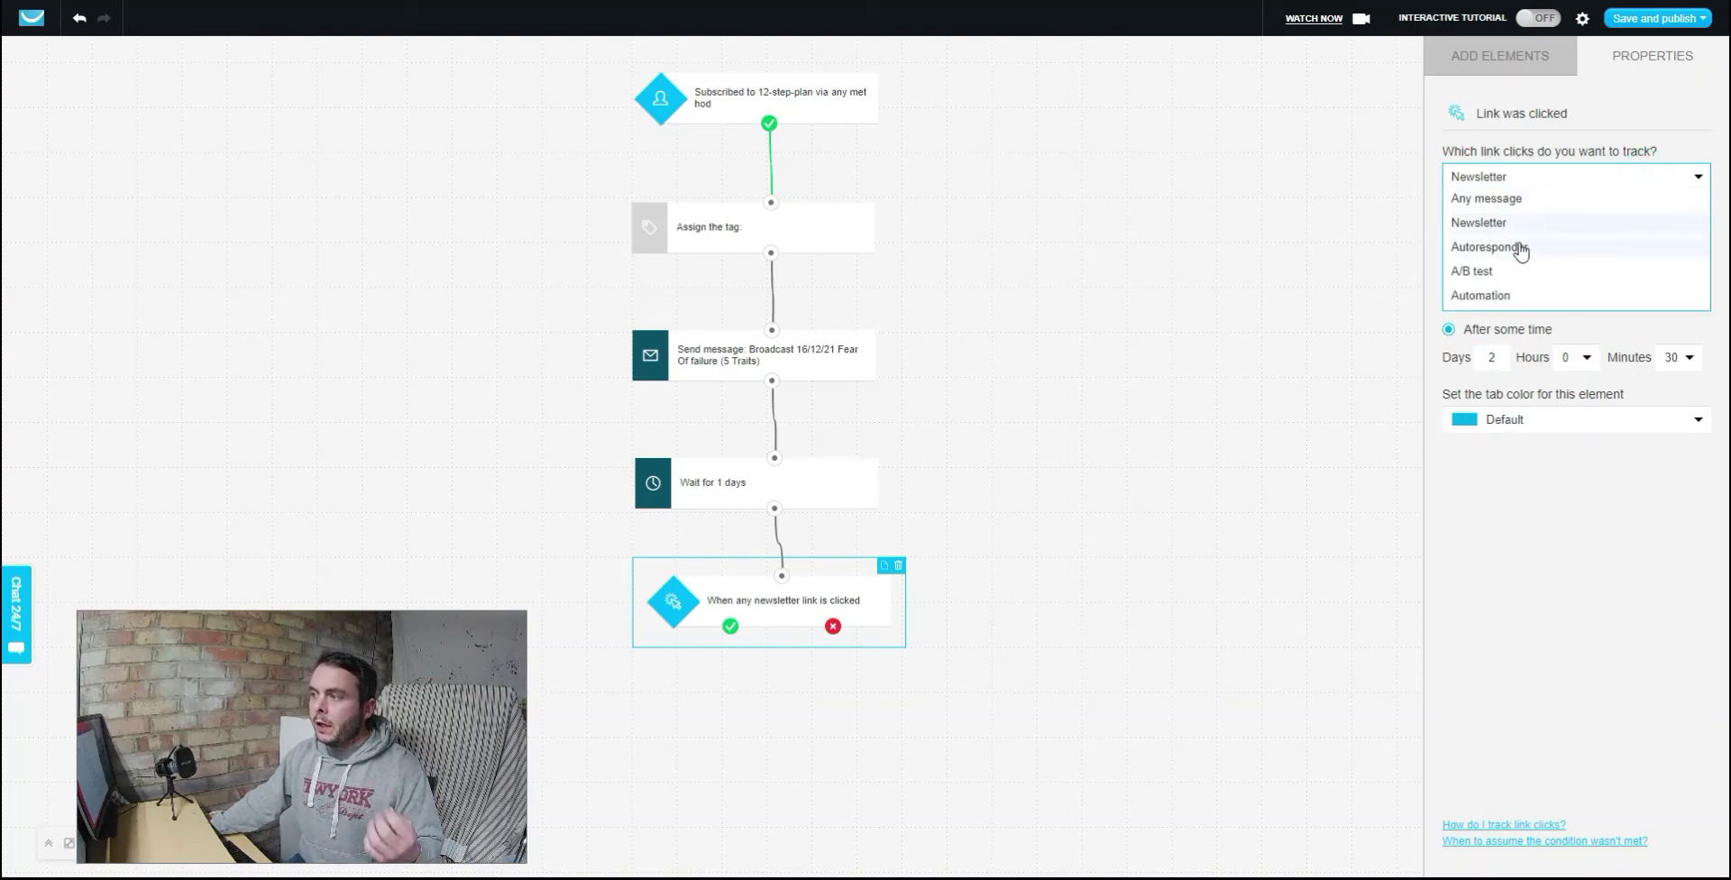
{"action": "left_click", "coordinate": [1496, 294]}
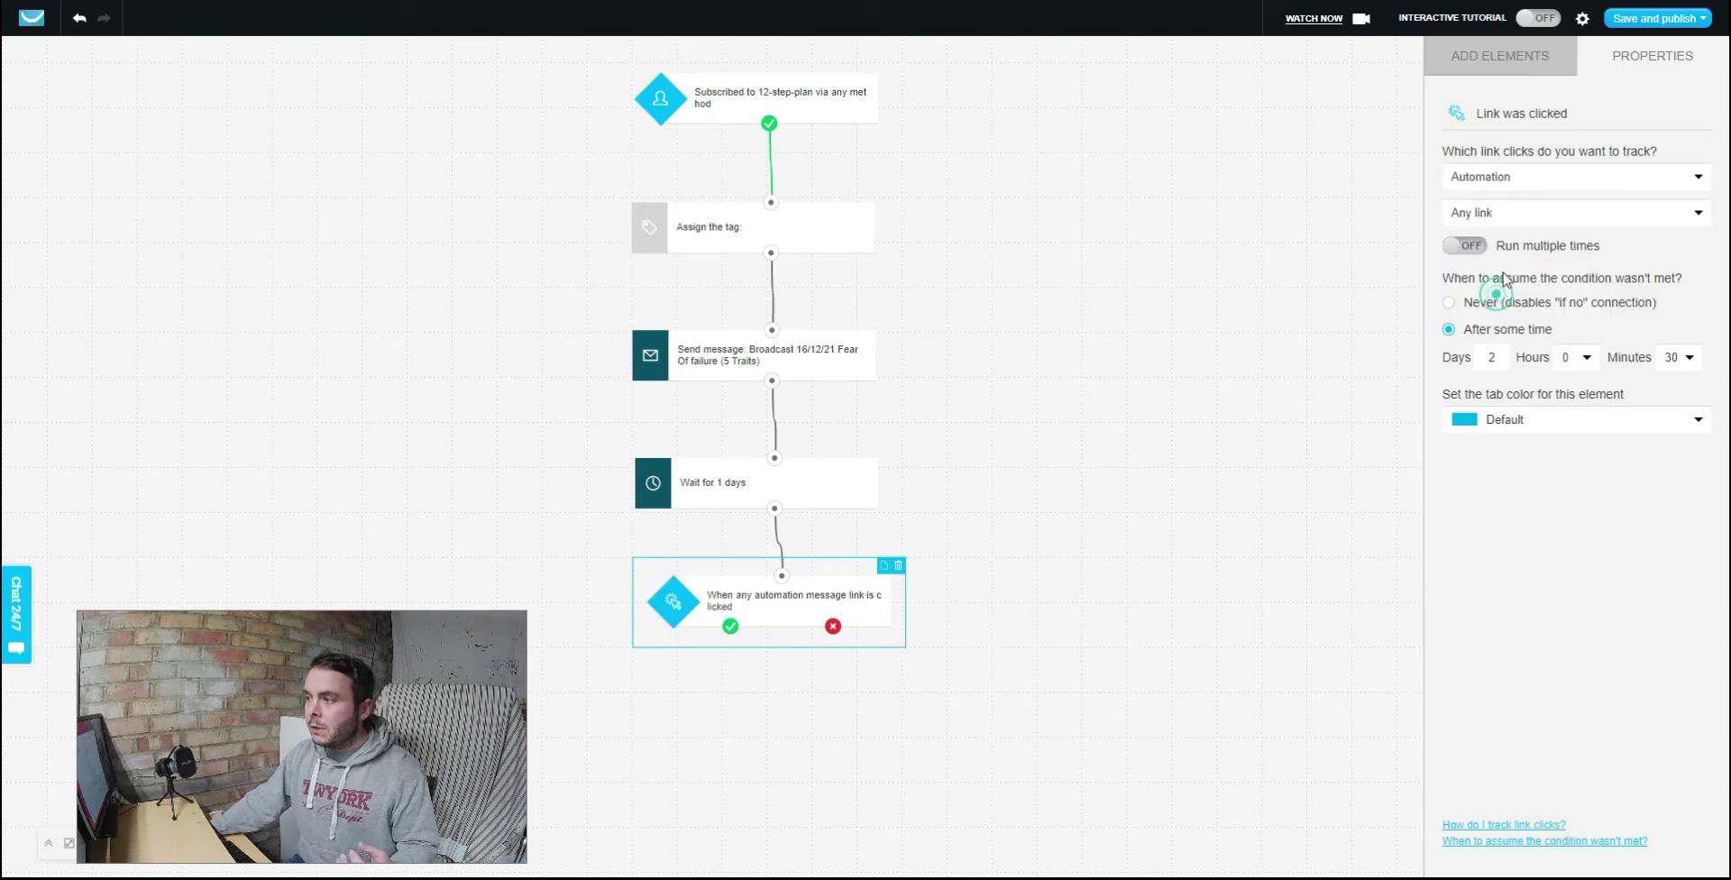
{"action": "left_click", "coordinate": [1597, 215]}
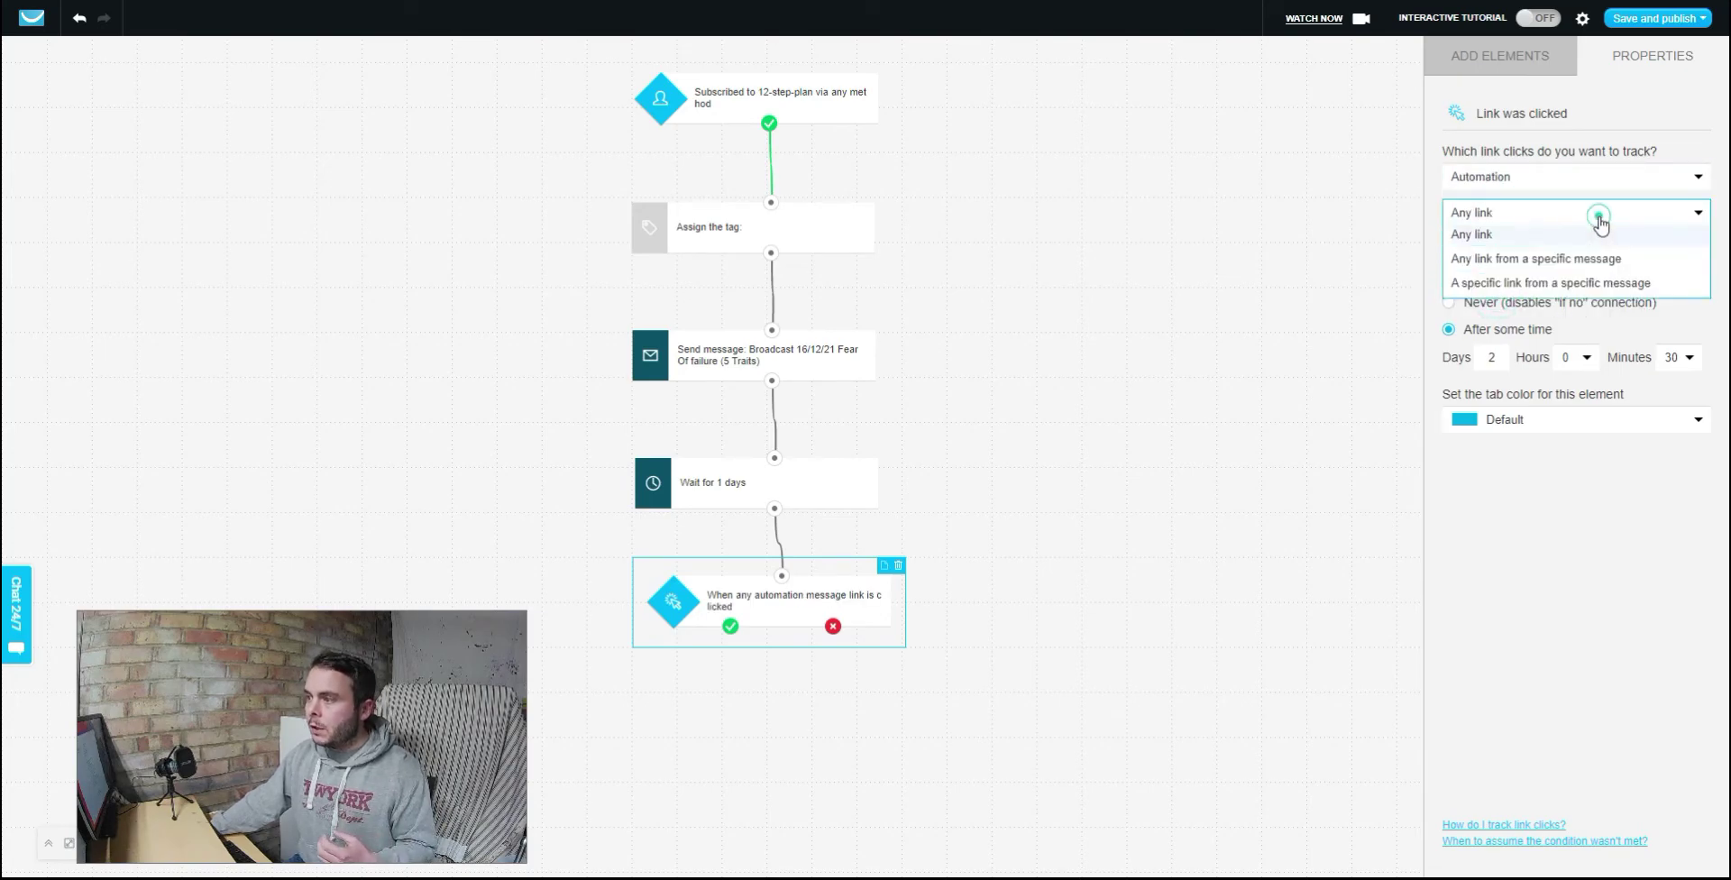
{"action": "left_click", "coordinate": [1584, 261]}
{"action": "left_click", "coordinate": [1584, 265]}
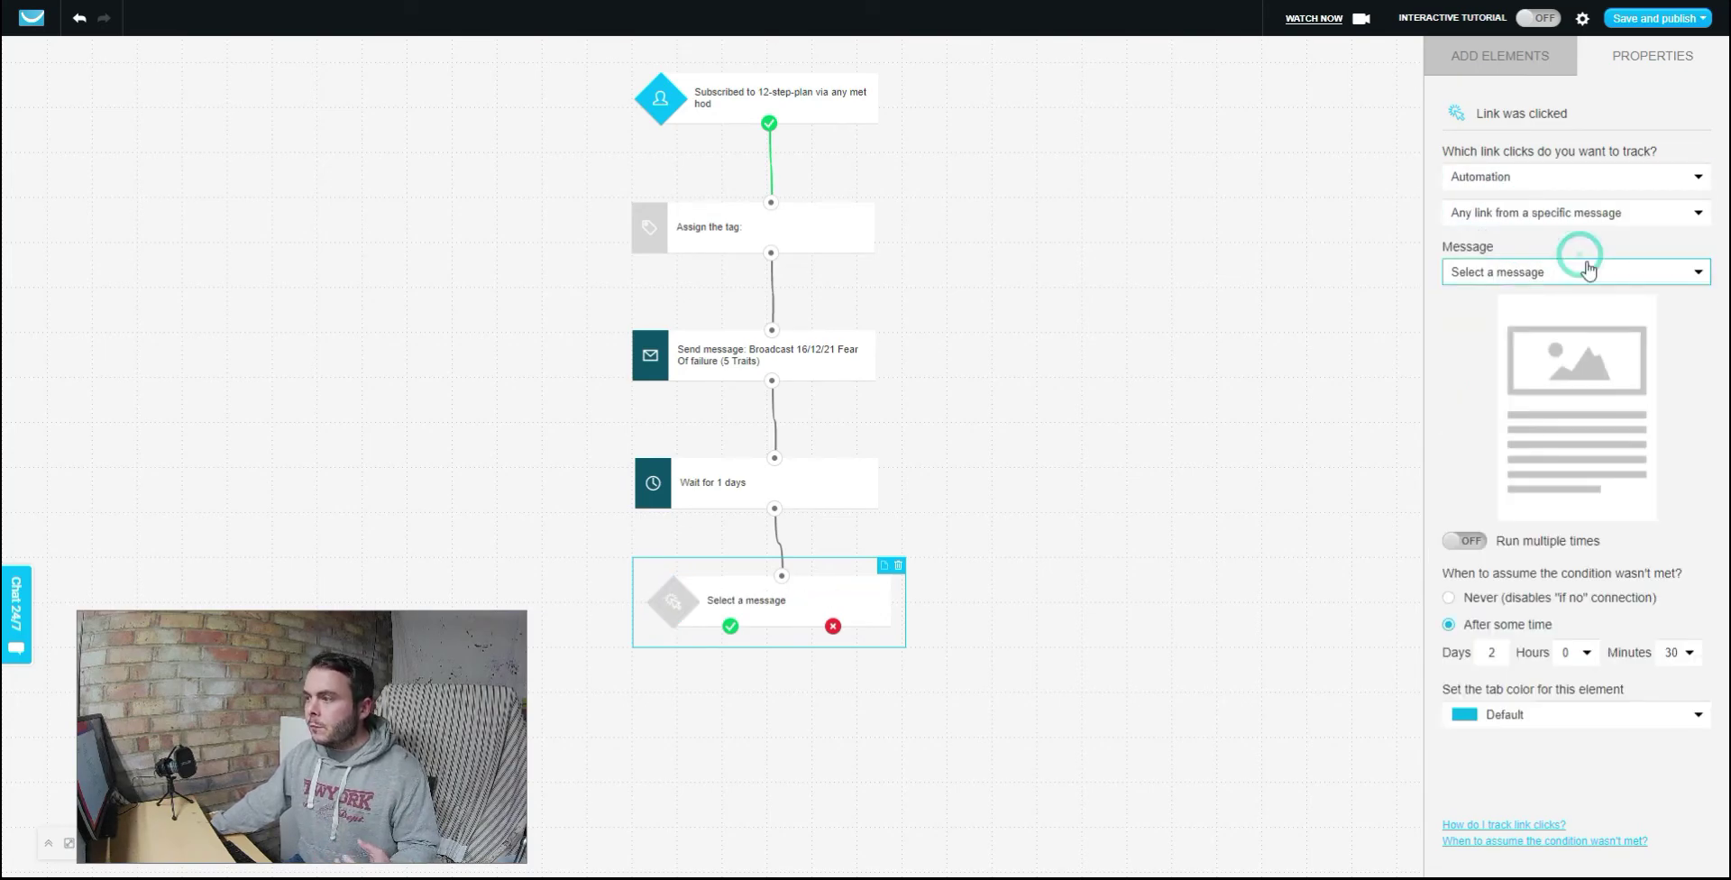
{"action": "left_click", "coordinate": [1699, 280]}
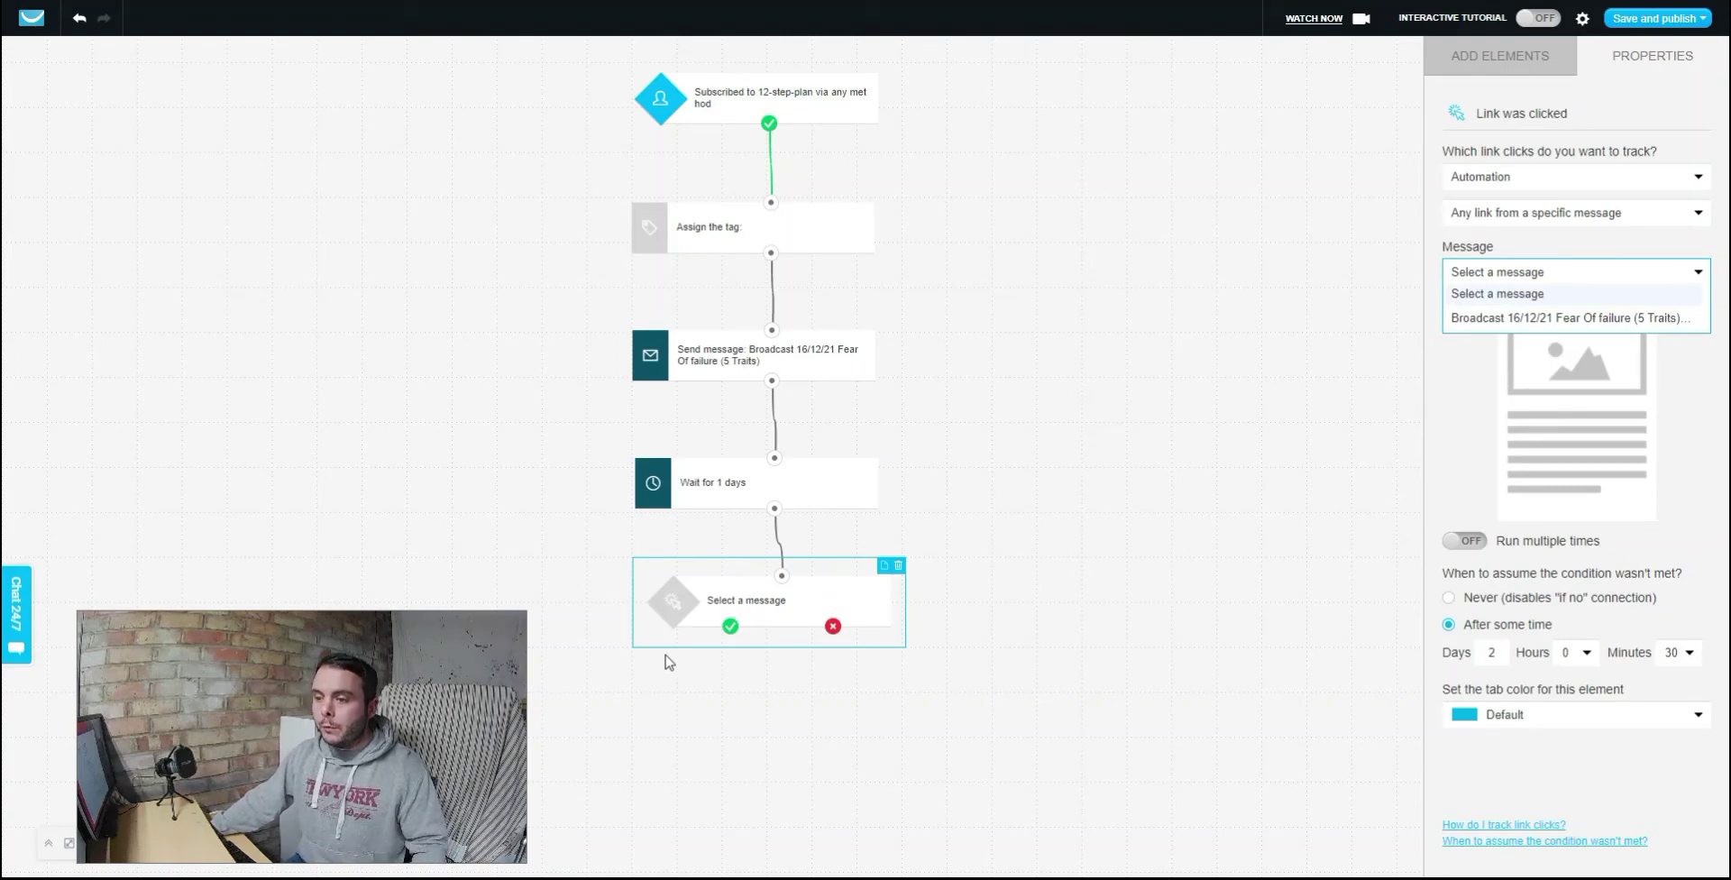
{"action": "left_click", "coordinate": [1469, 318]}
{"action": "left_click", "coordinate": [1054, 549]}
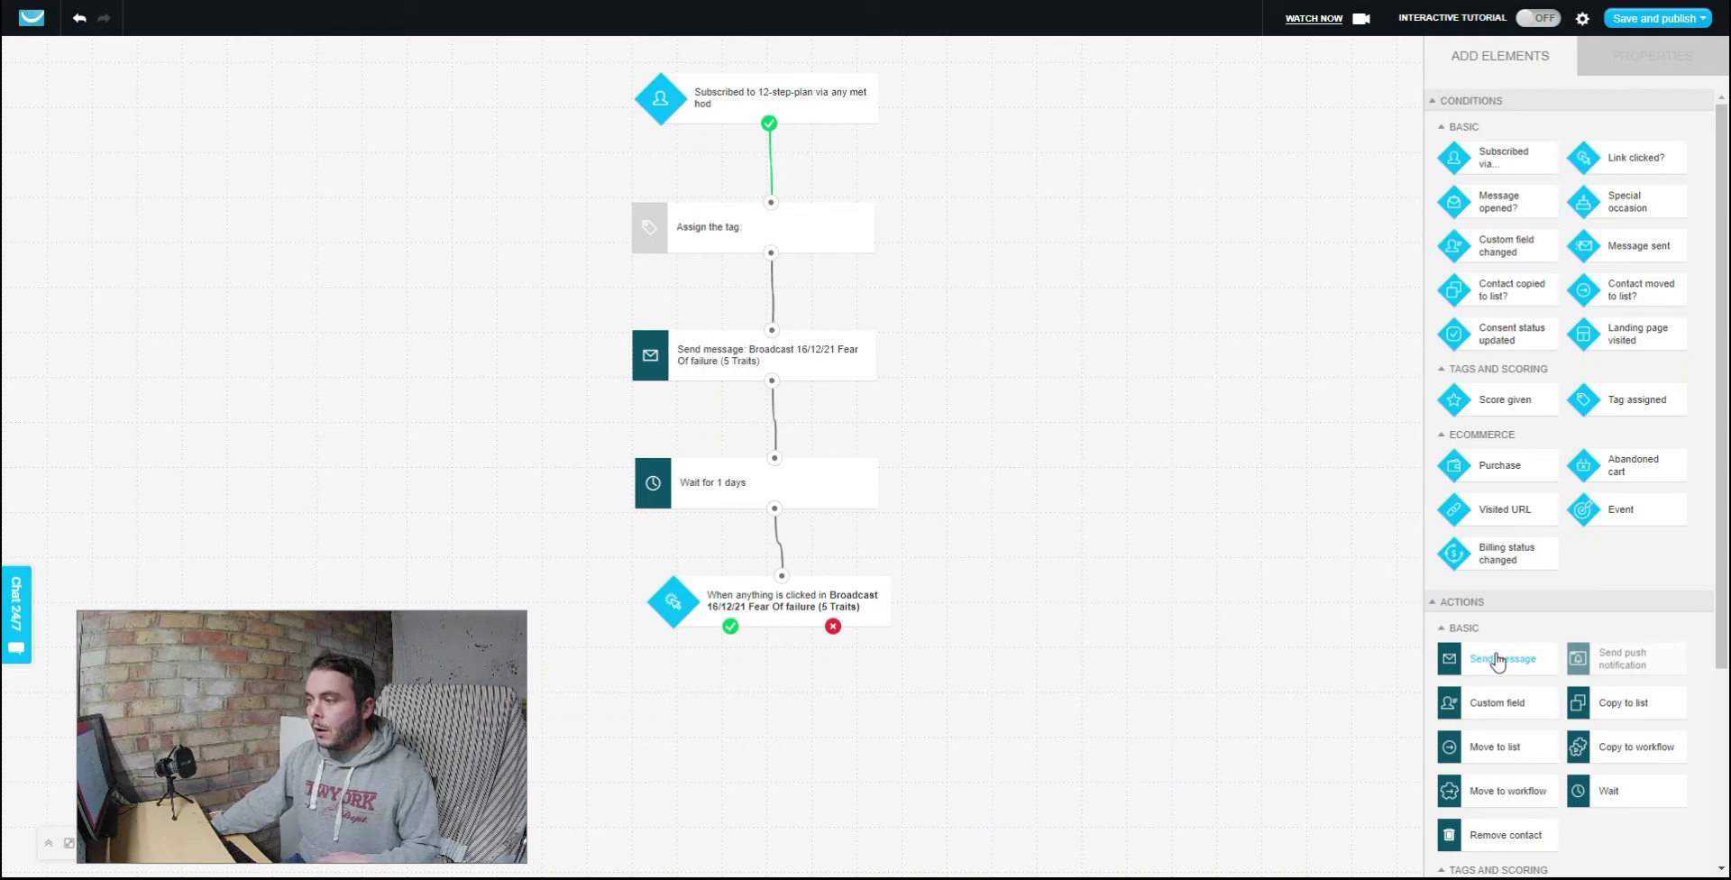
Step: Add a Send message action and a Move to list action below the link-click condition, one for each of its branches
{"action": "left_click_drag", "start_coordinate": [1497, 658], "coordinate": [1048, 667]}
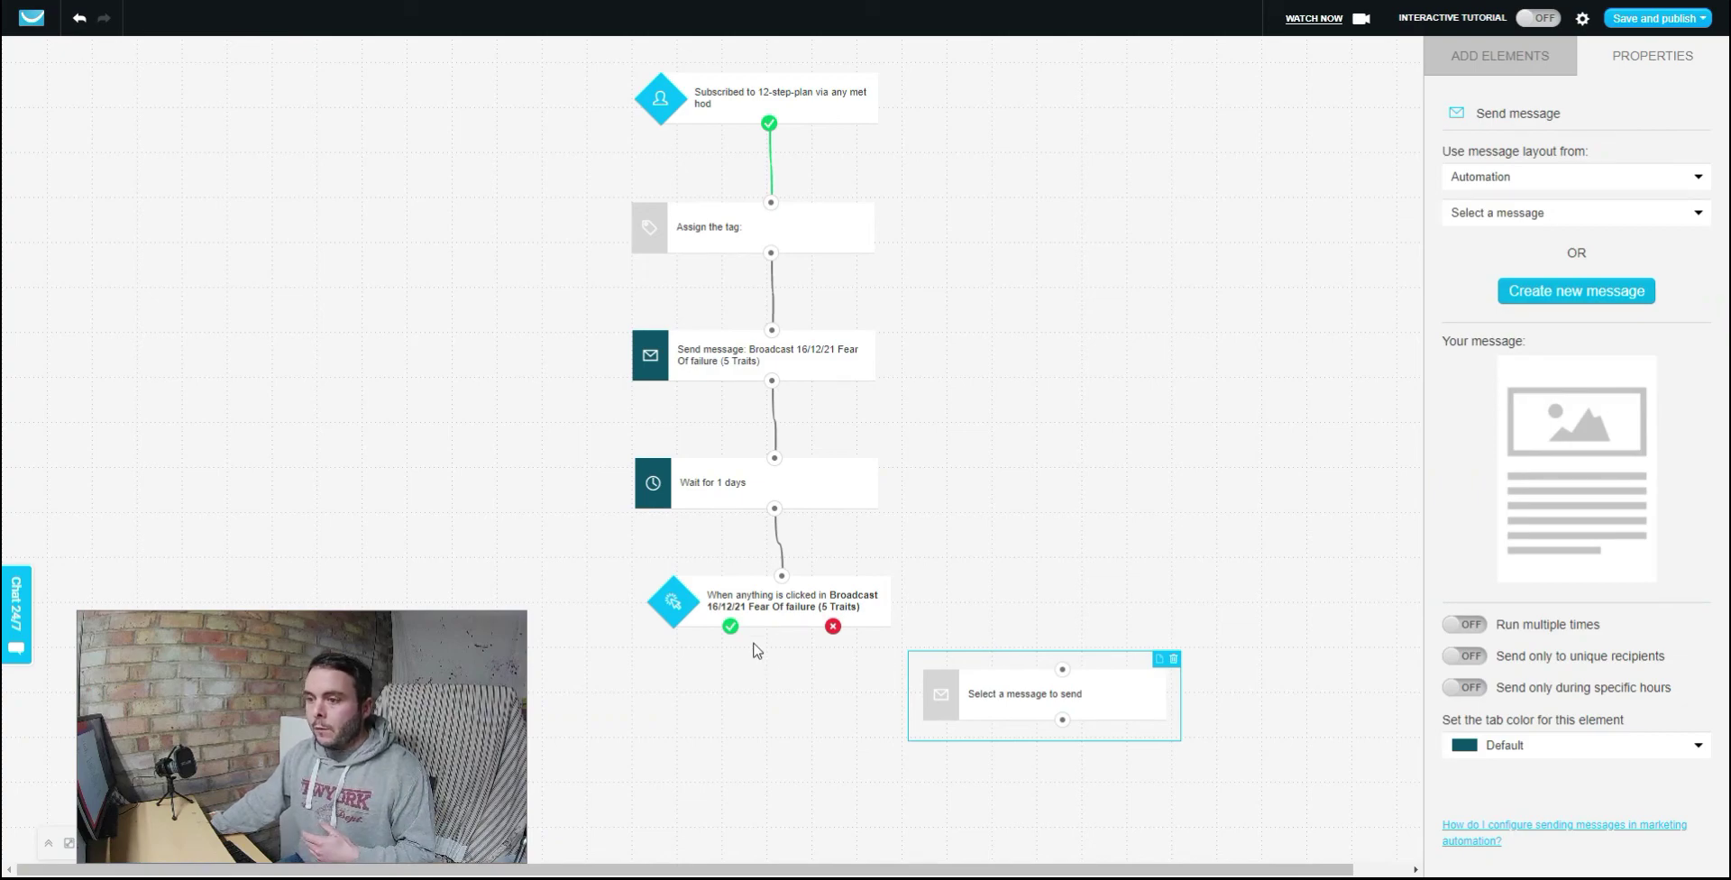
{"action": "left_click", "coordinate": [1313, 415]}
{"action": "scroll", "coordinate": [1578, 541], "scroll_direction": "down", "scroll_amount": 3}
{"action": "left_click_drag", "start_coordinate": [1486, 568], "coordinate": [682, 691]}
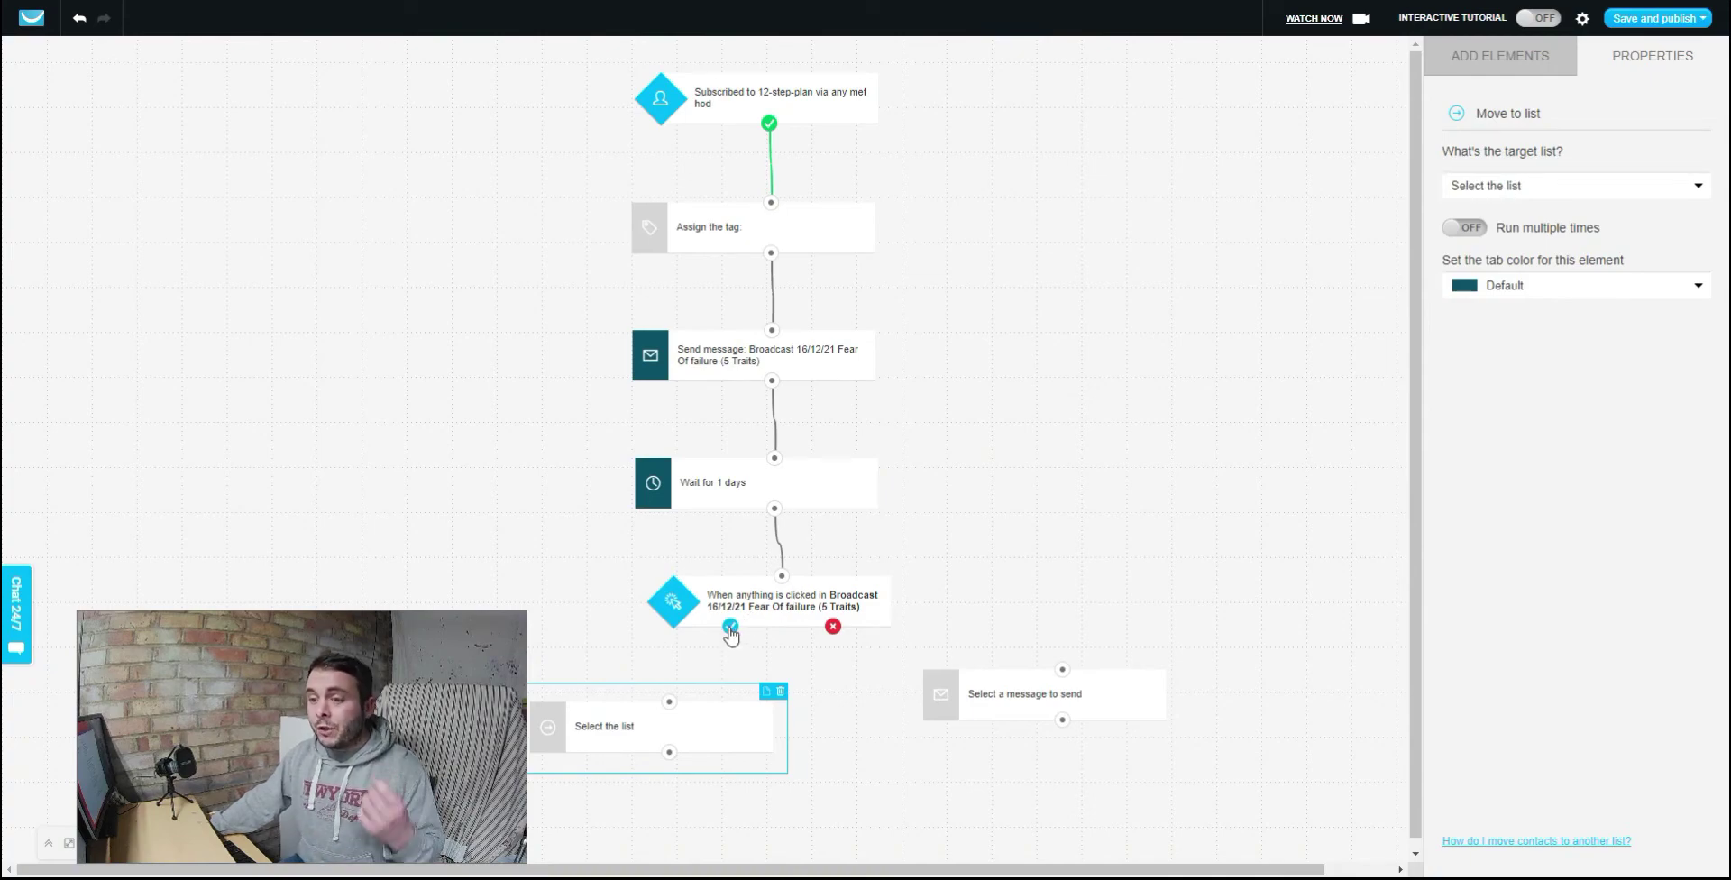
{"action": "left_click_drag", "start_coordinate": [730, 626], "coordinate": [721, 657]}
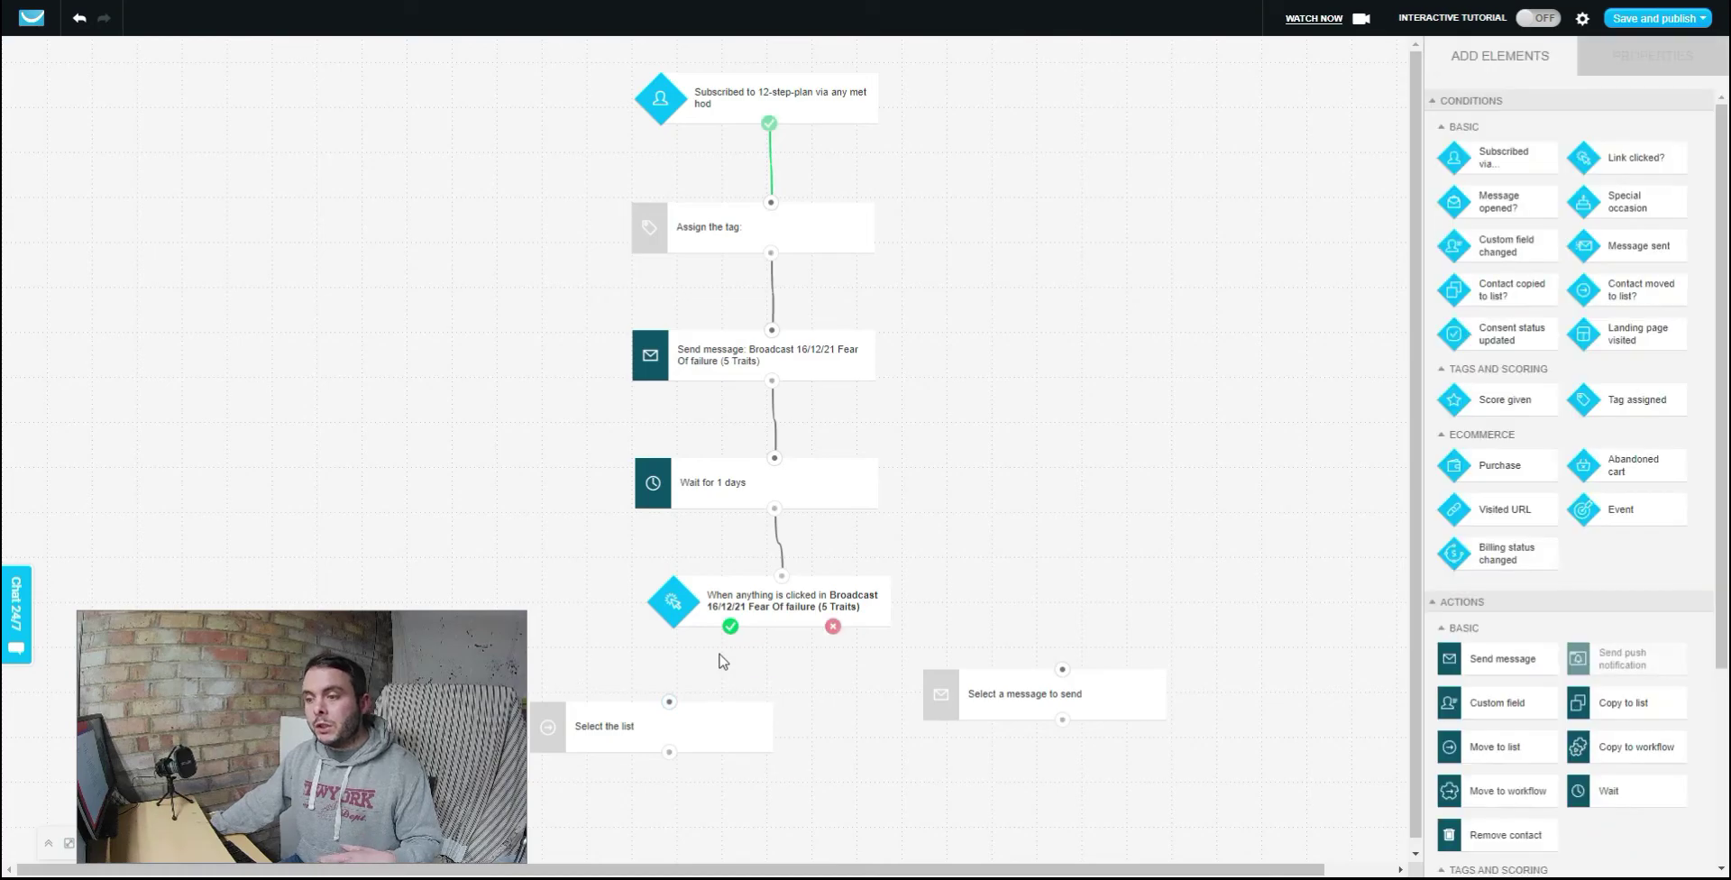
Step: Review the target lists offered for the Move to list action without selecting one
{"action": "left_click", "coordinate": [695, 730]}
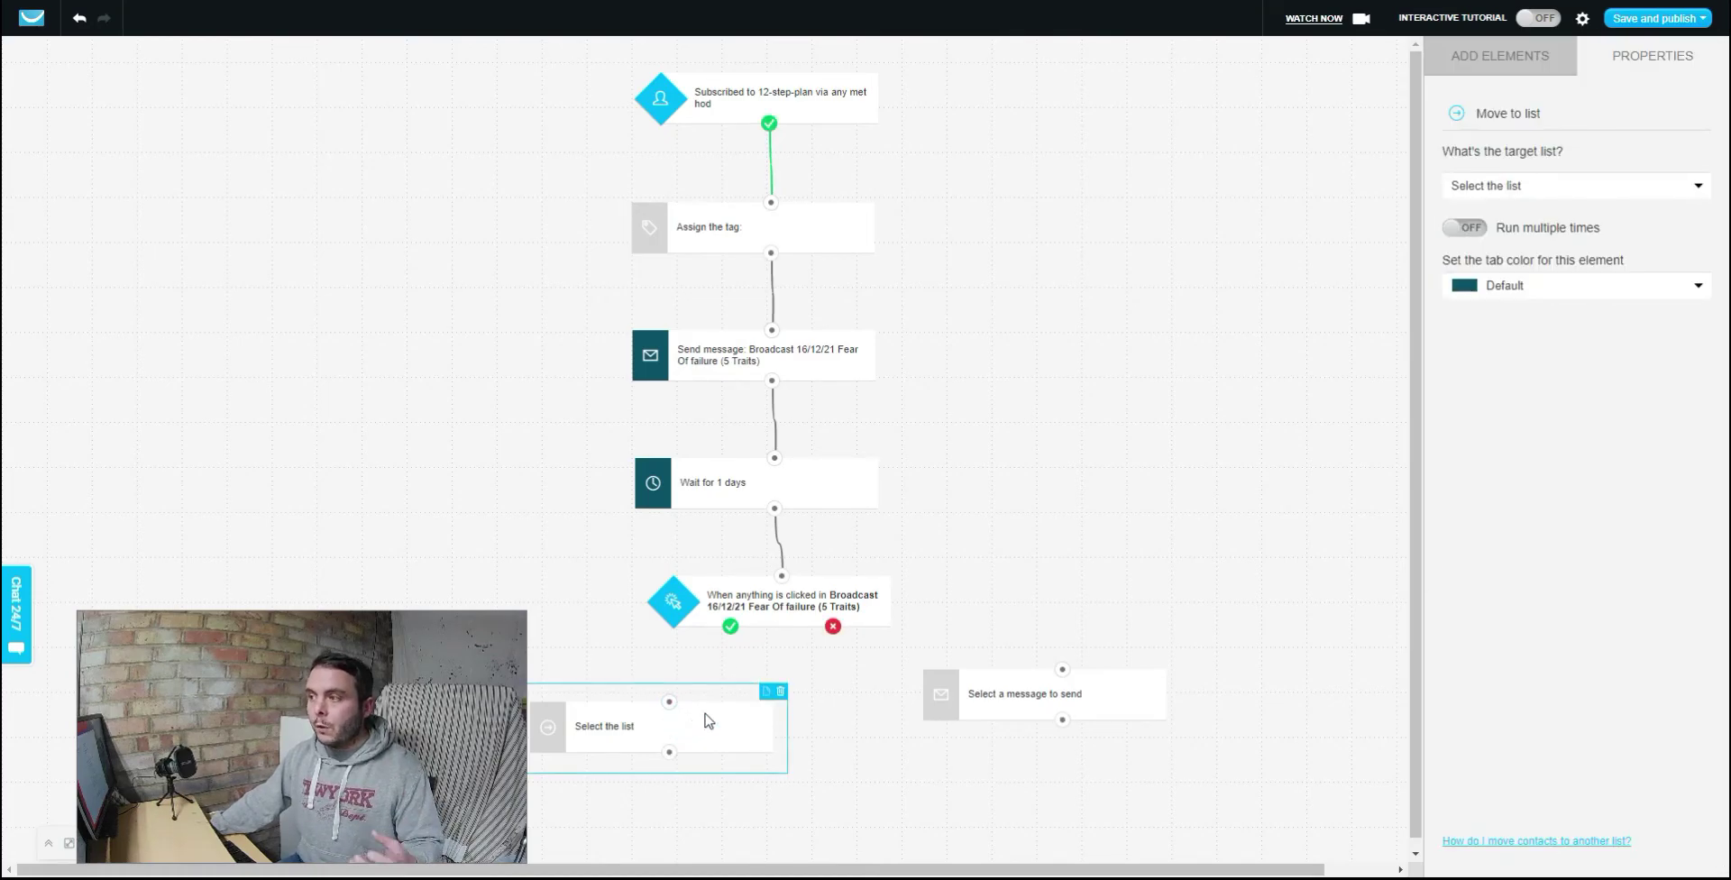
{"action": "left_click", "coordinate": [1699, 190]}
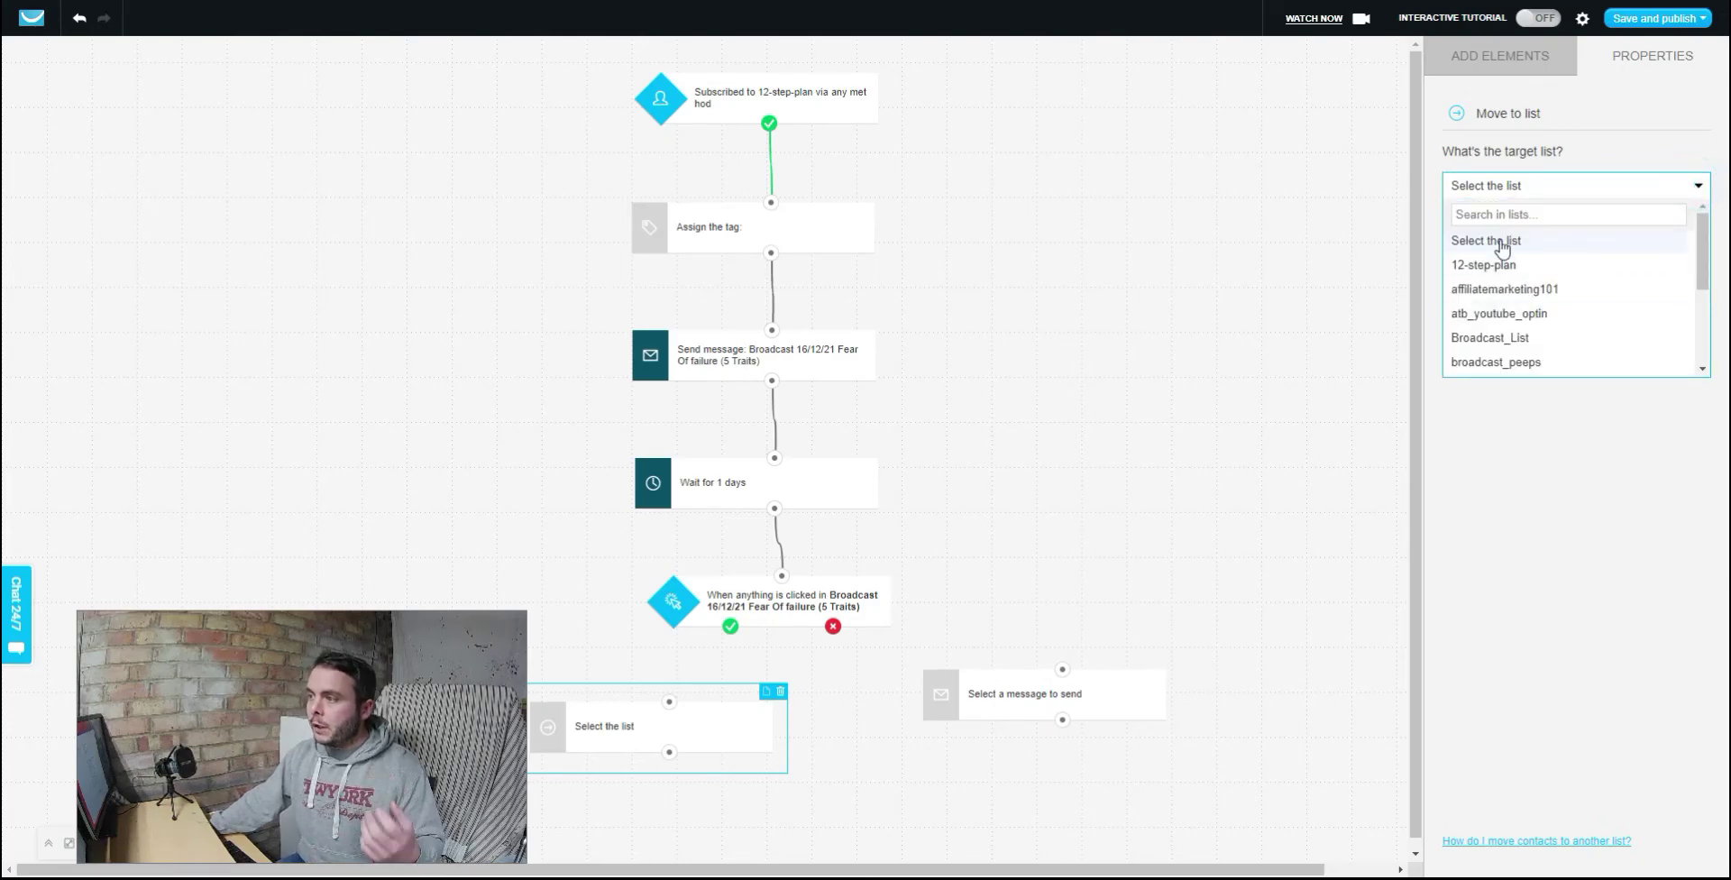
{"action": "left_click", "coordinate": [1334, 336]}
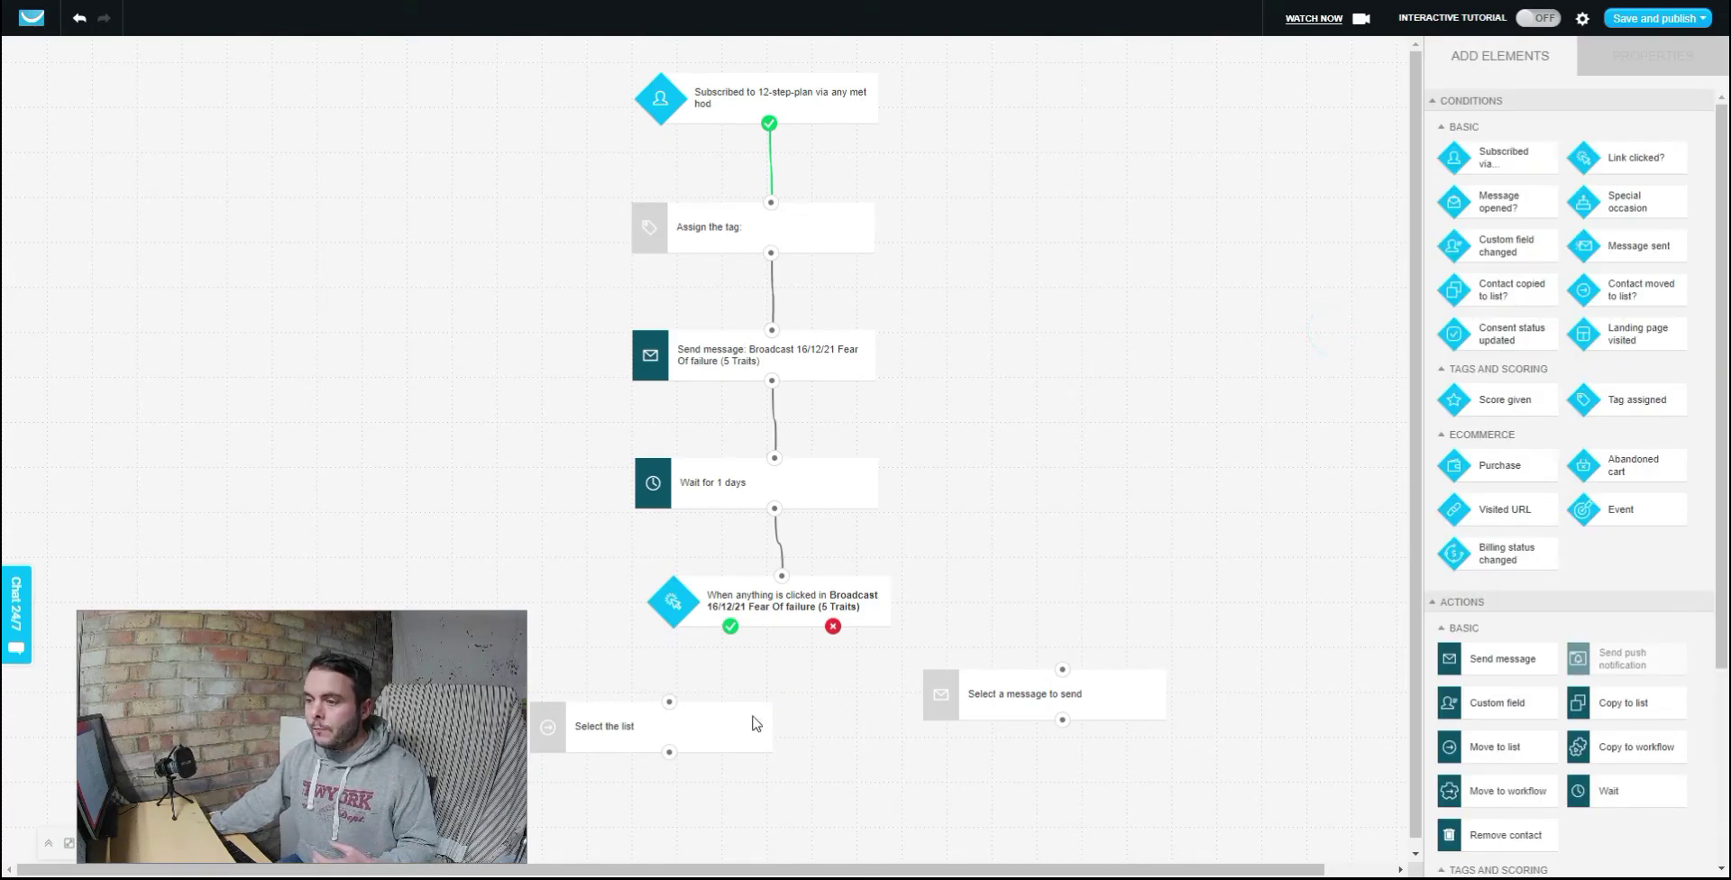
{"action": "left_click", "coordinate": [1046, 699]}
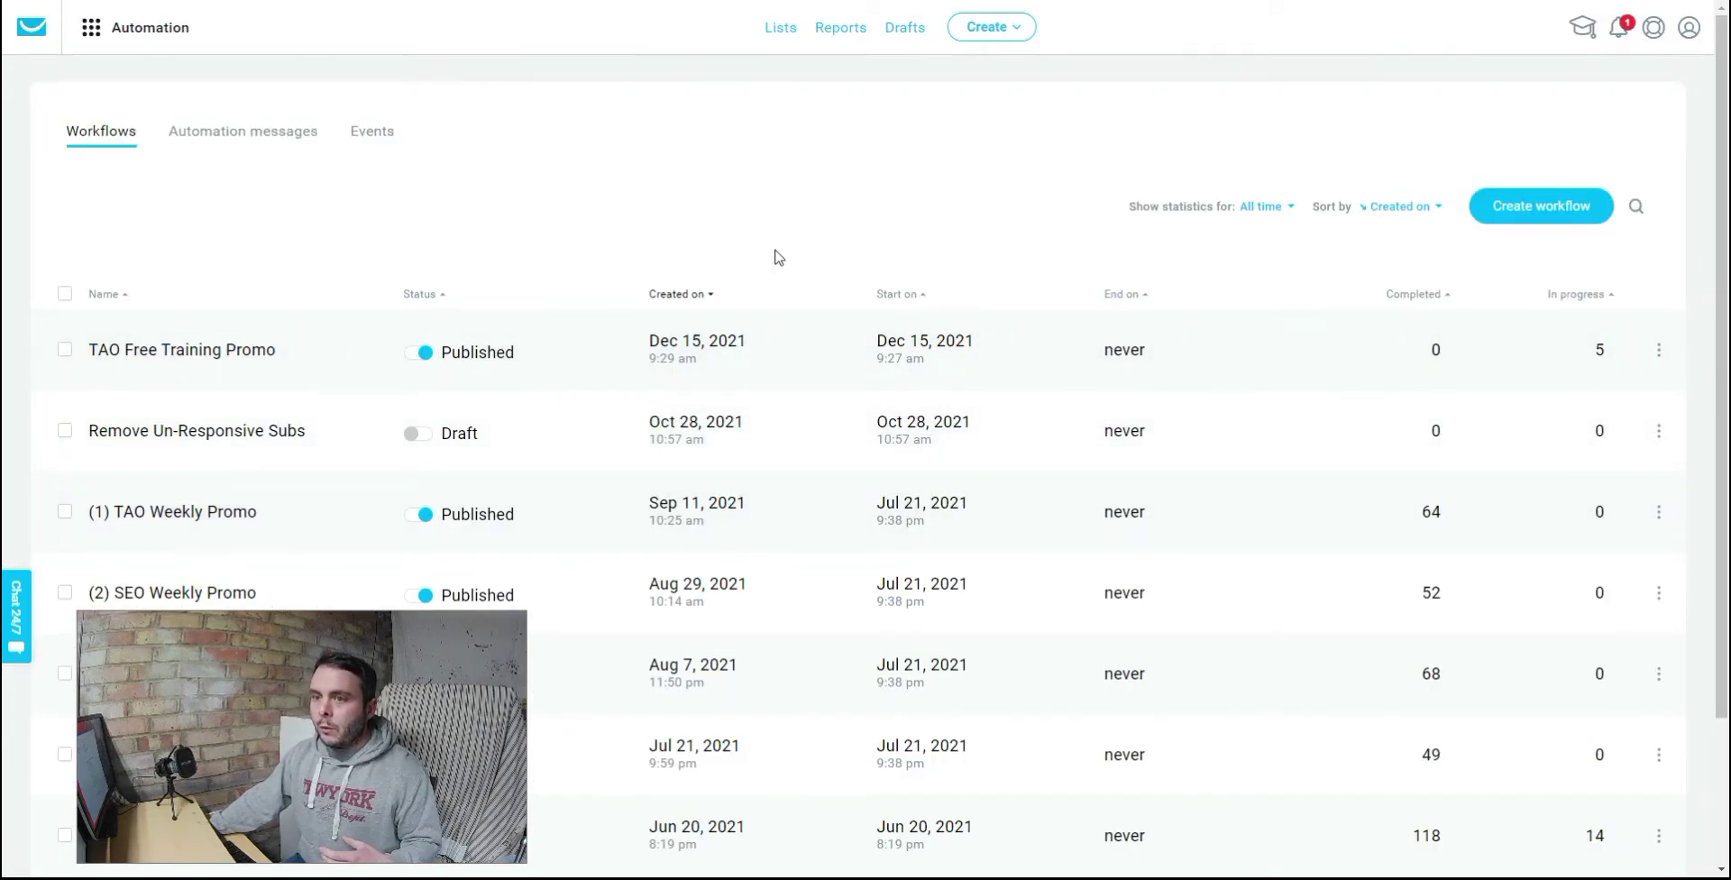
Step: View the automation messages overview and the account's contact lists
{"action": "left_click", "coordinate": [255, 135]}
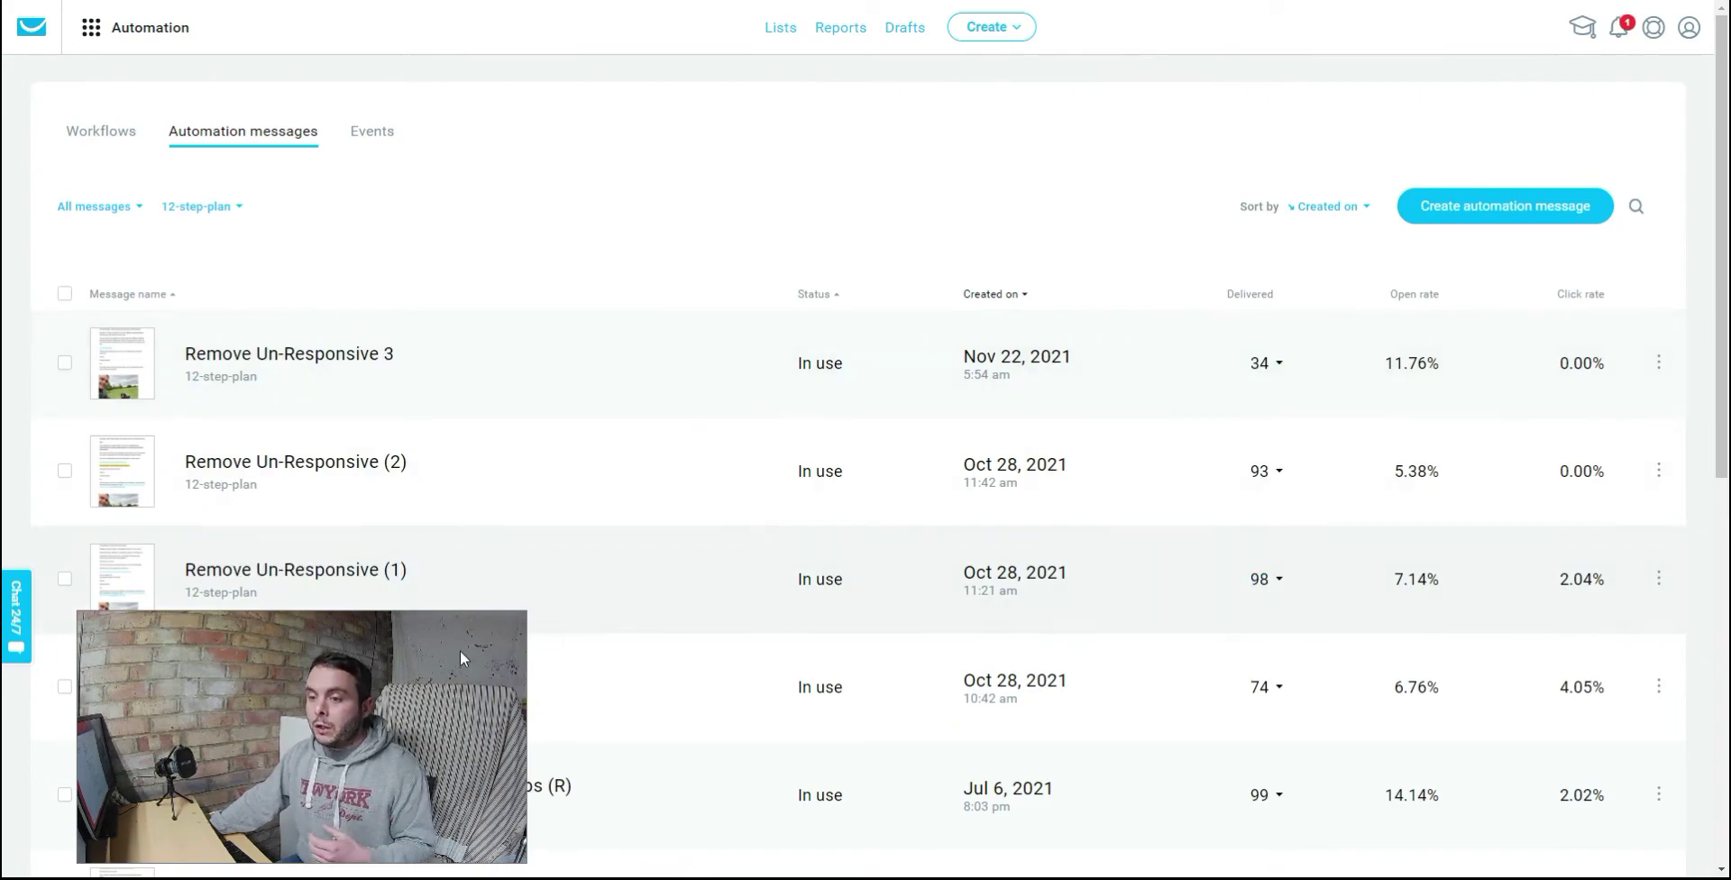
{"action": "left_click_drag", "start_coordinate": [448, 653], "coordinate": [1635, 659]}
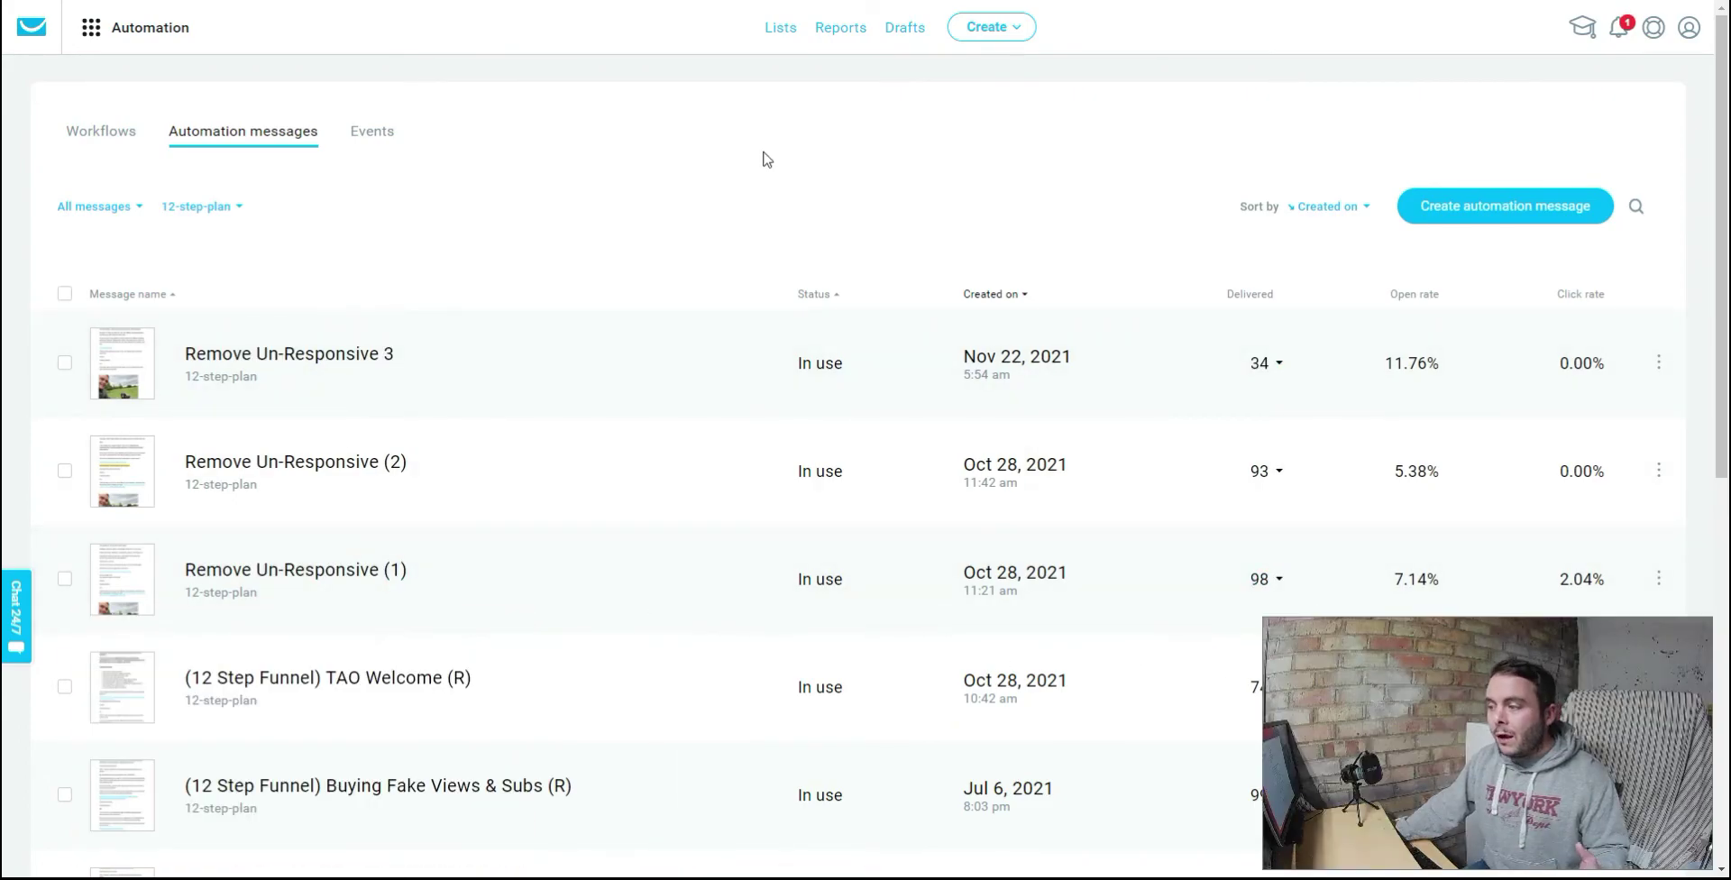
{"action": "left_click", "coordinate": [775, 27]}
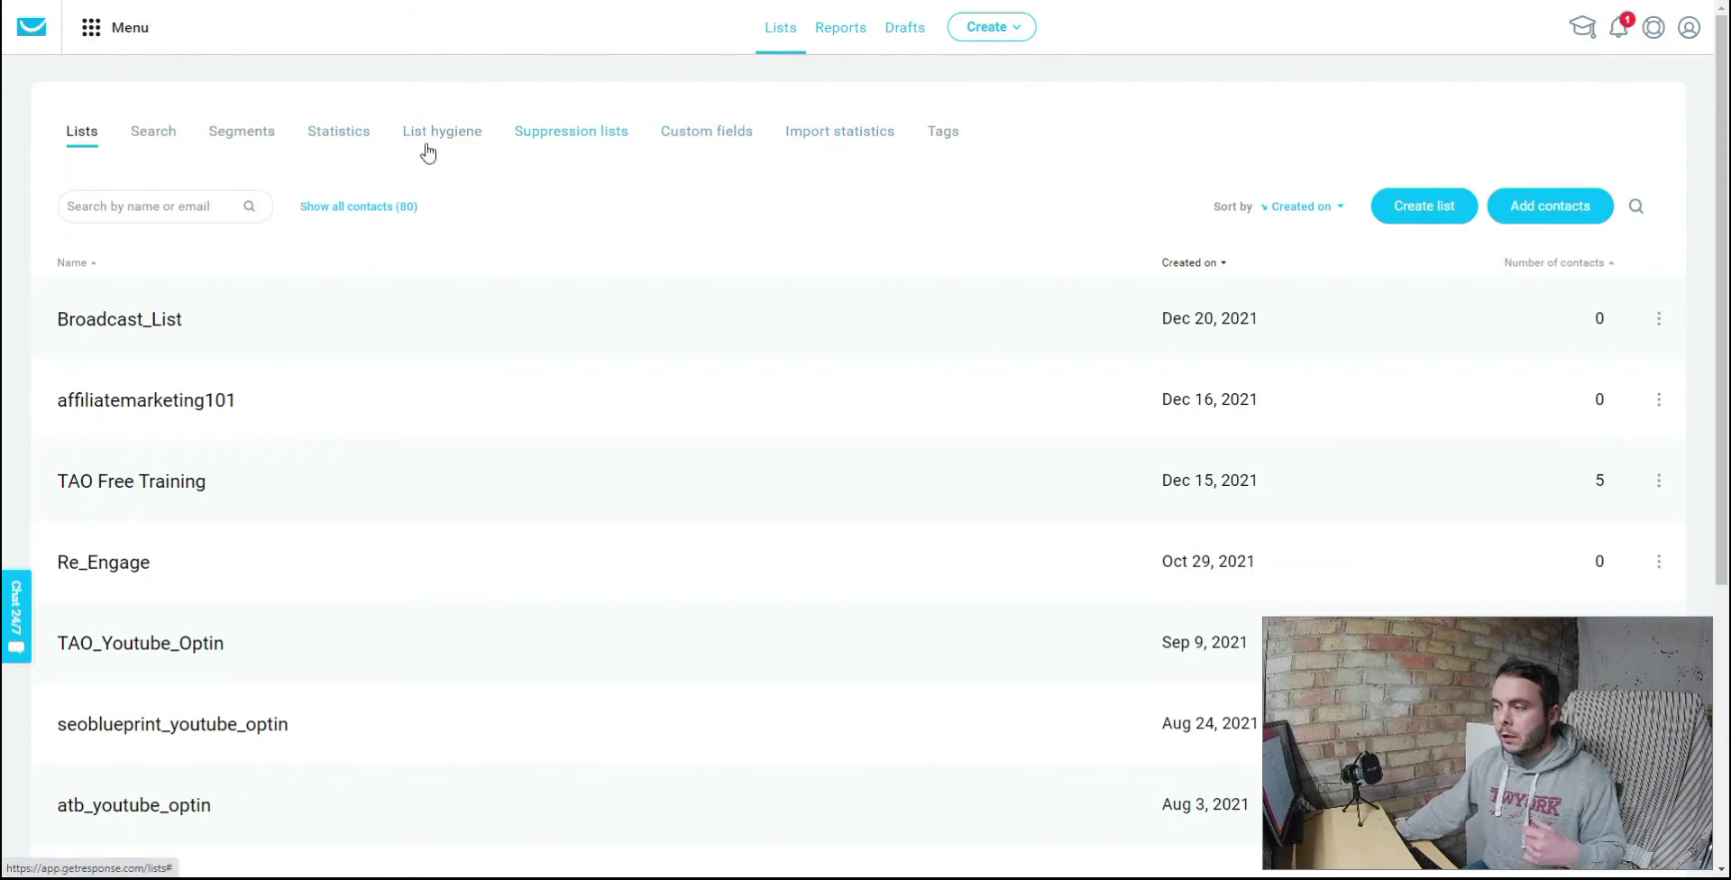
Step: Search contacts by advanced conditions for the assigned tag 12_Step_Optin, and view the option to save the result as a segment
{"action": "left_click", "coordinate": [155, 137]}
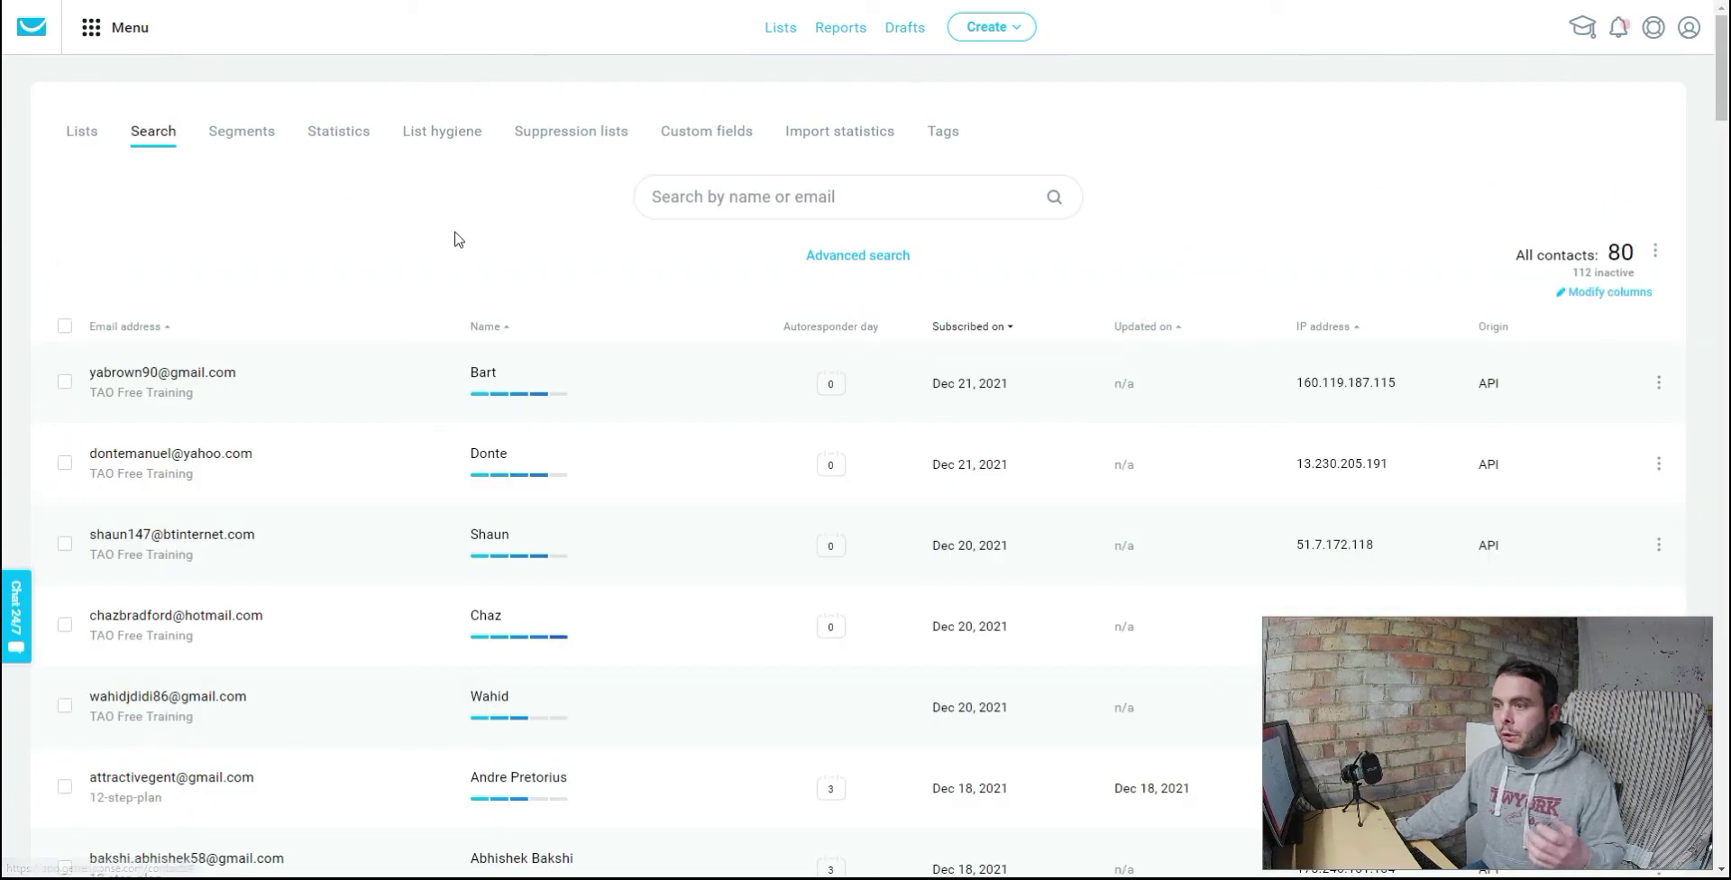
{"action": "left_click", "coordinate": [832, 257]}
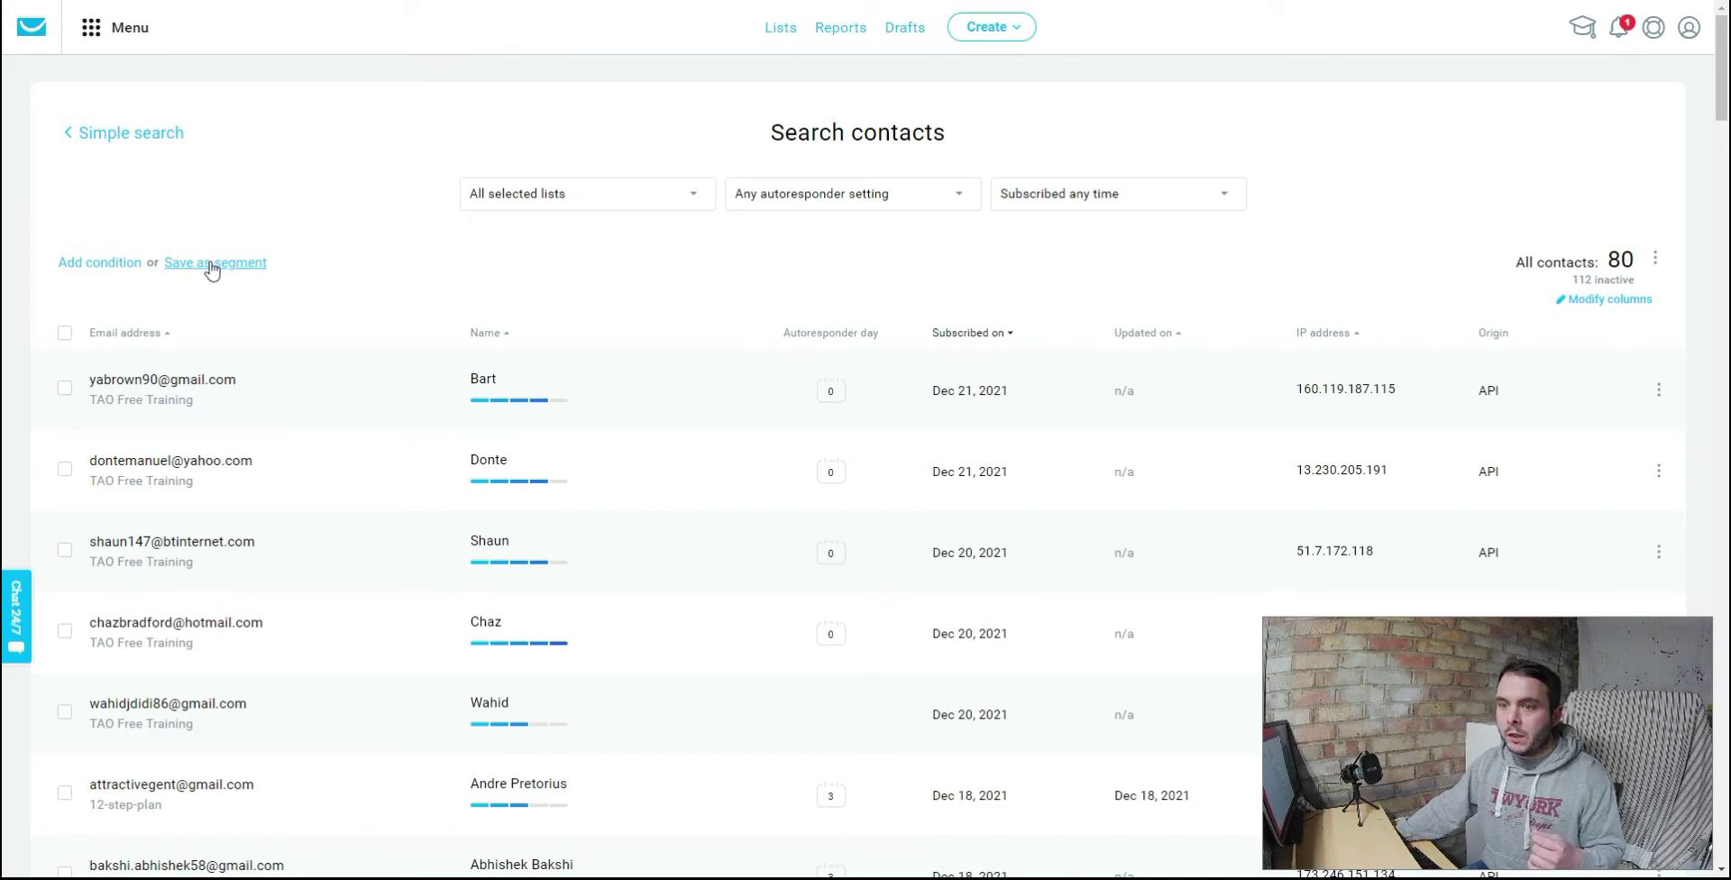
{"action": "left_click", "coordinate": [117, 263]}
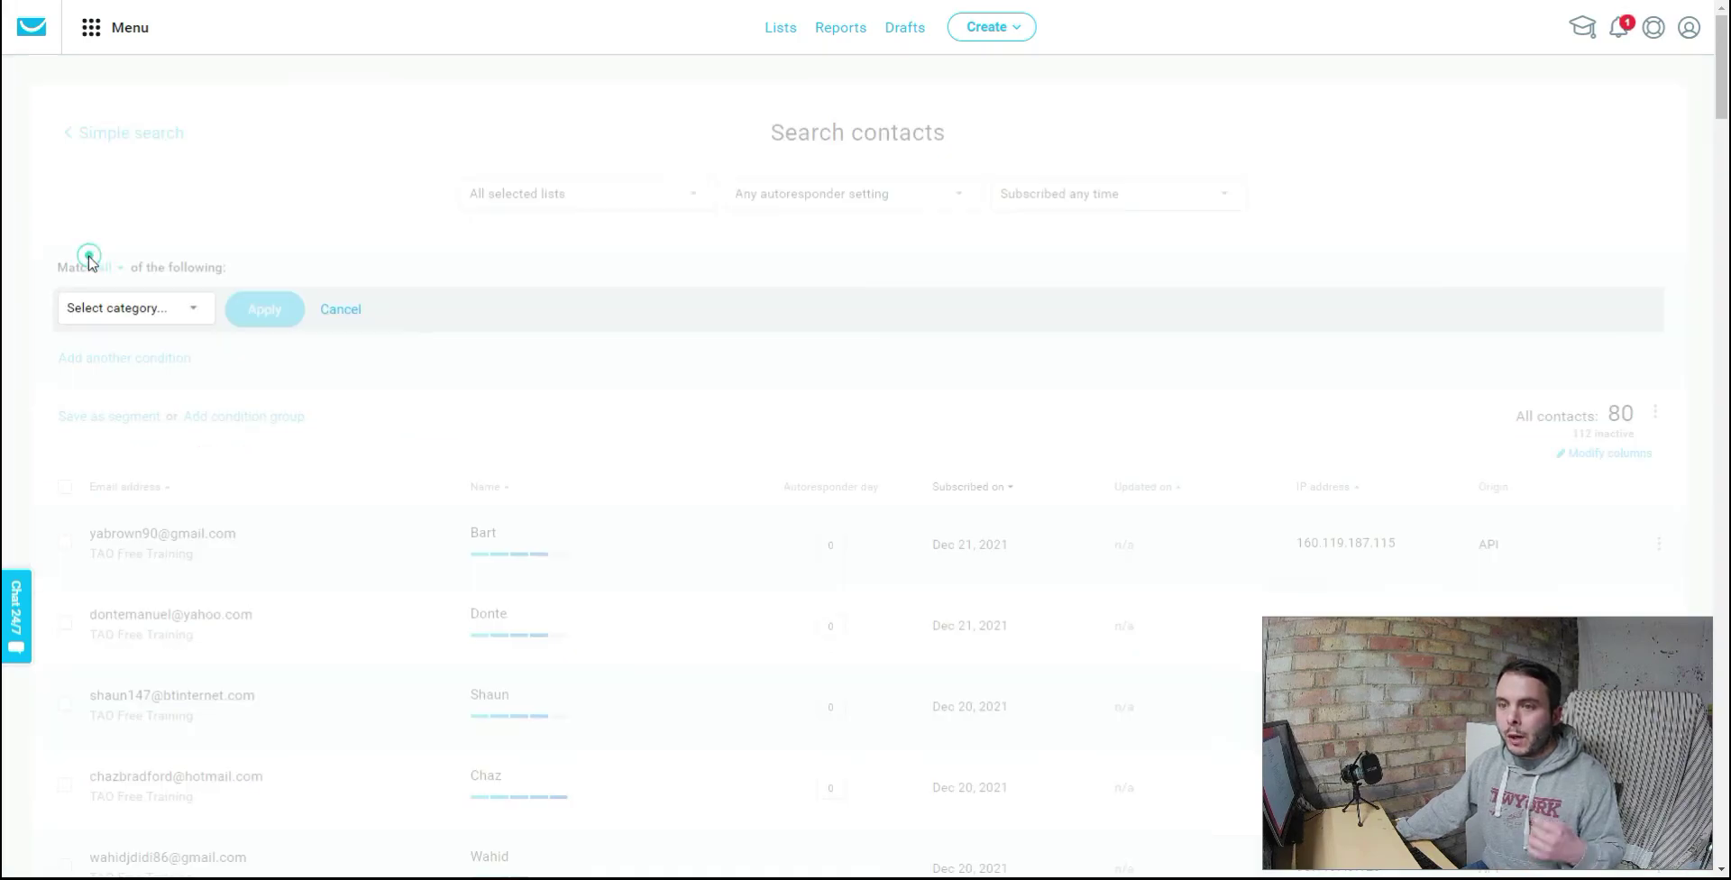
{"action": "left_click", "coordinate": [197, 307]}
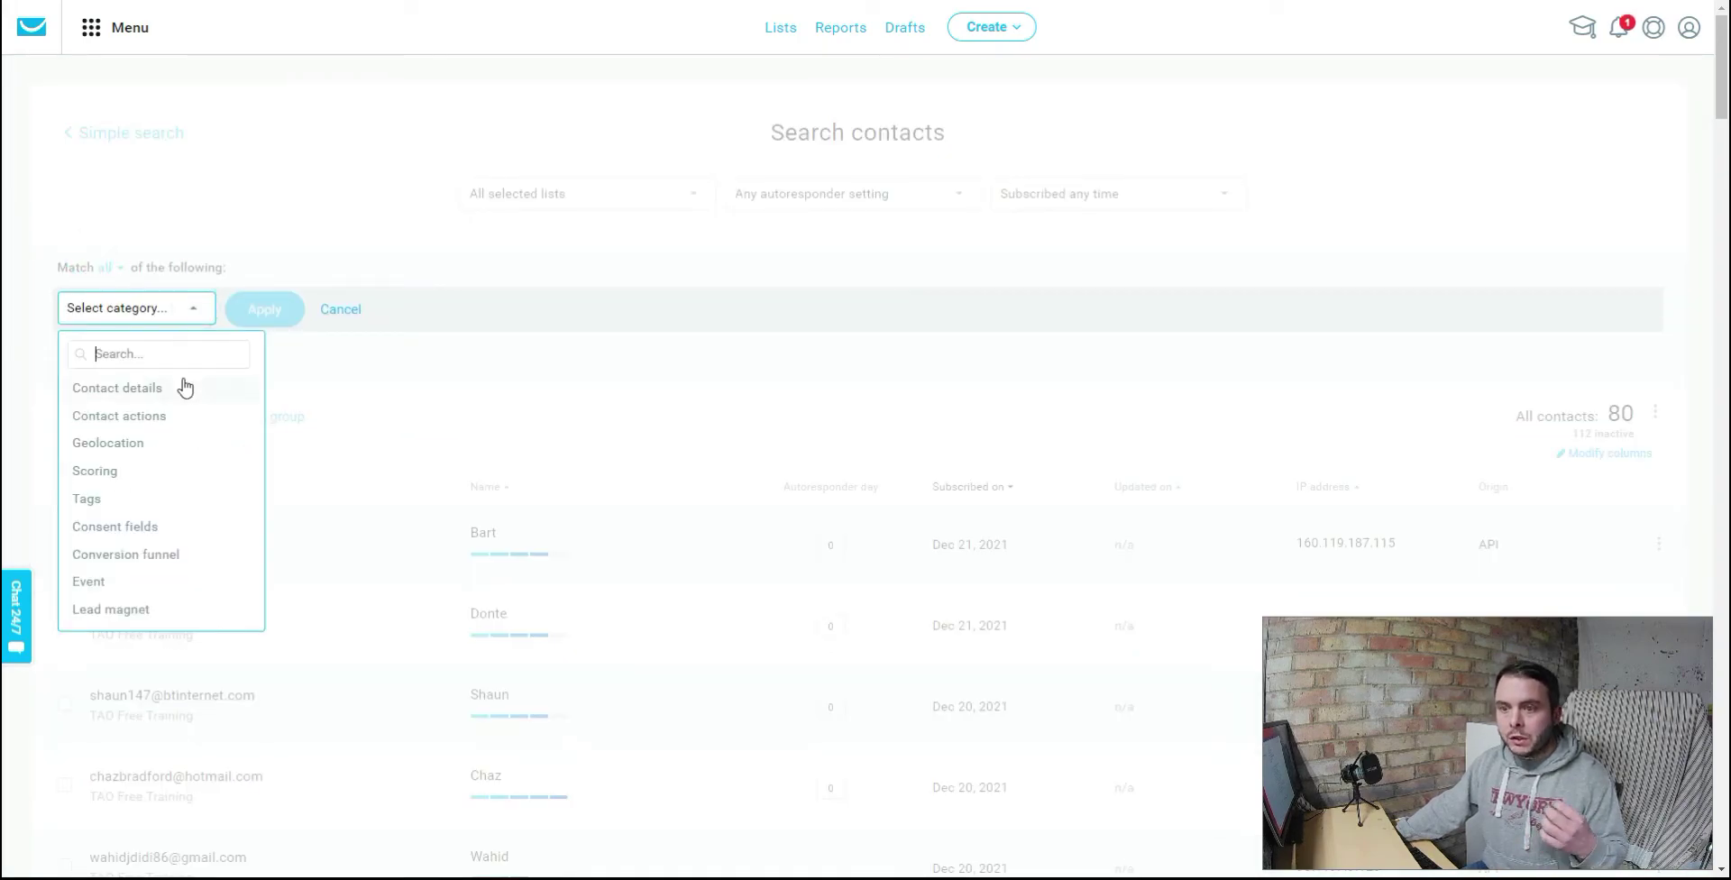
{"action": "left_click", "coordinate": [87, 497]}
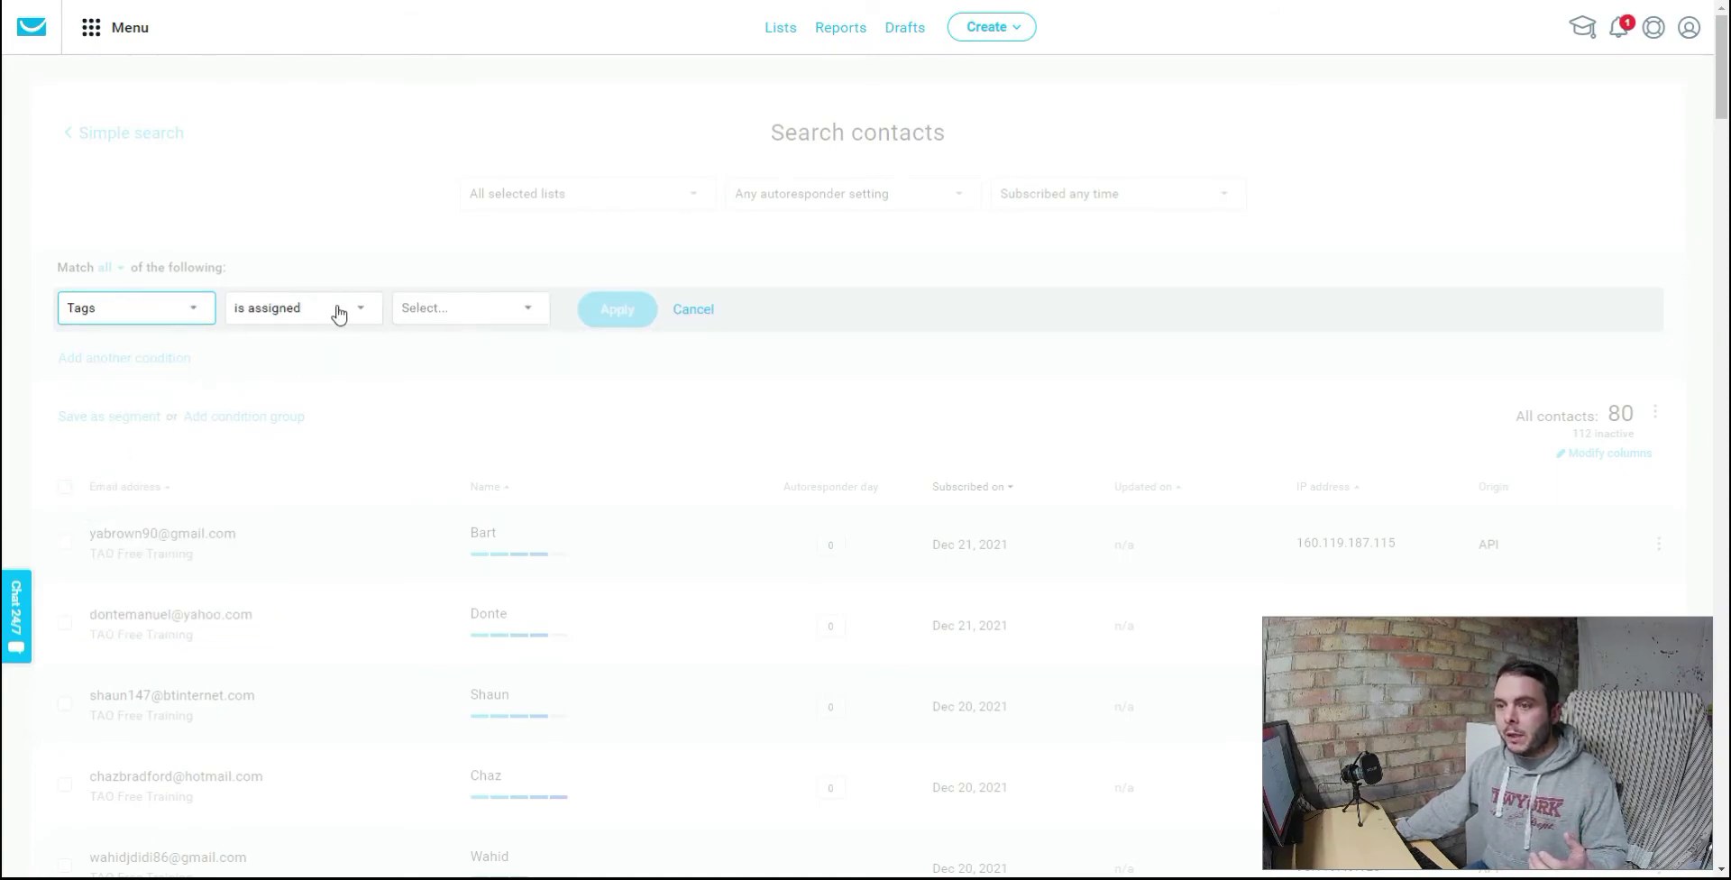
{"action": "left_click", "coordinate": [526, 307]}
{"action": "left_click", "coordinate": [465, 386]}
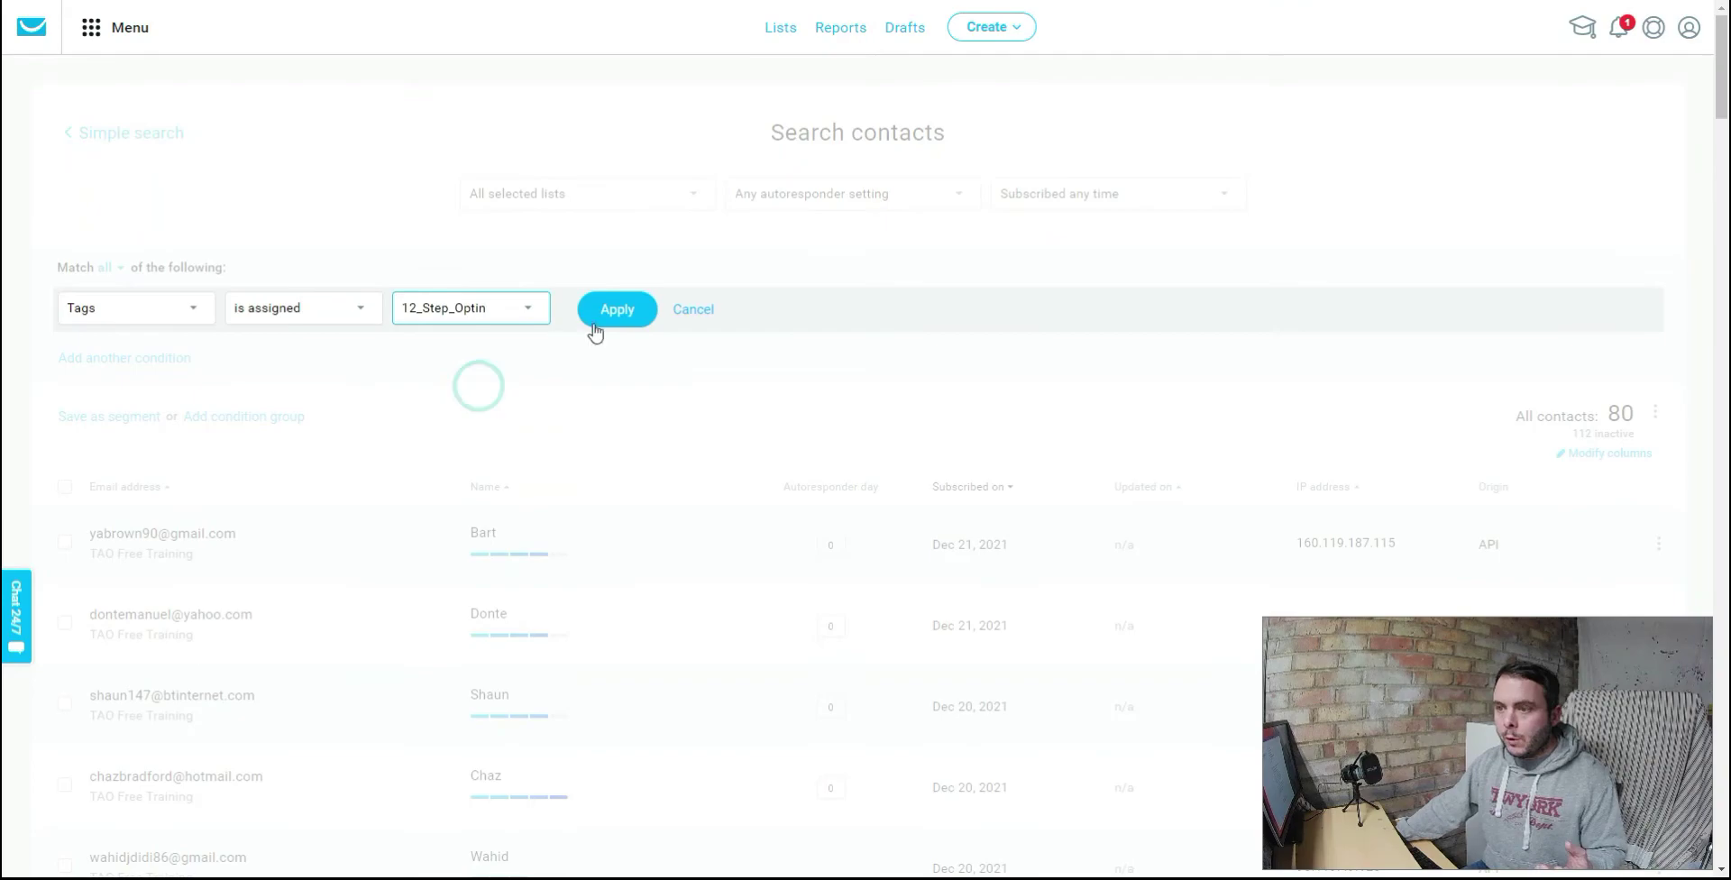
{"action": "left_click", "coordinate": [617, 310]}
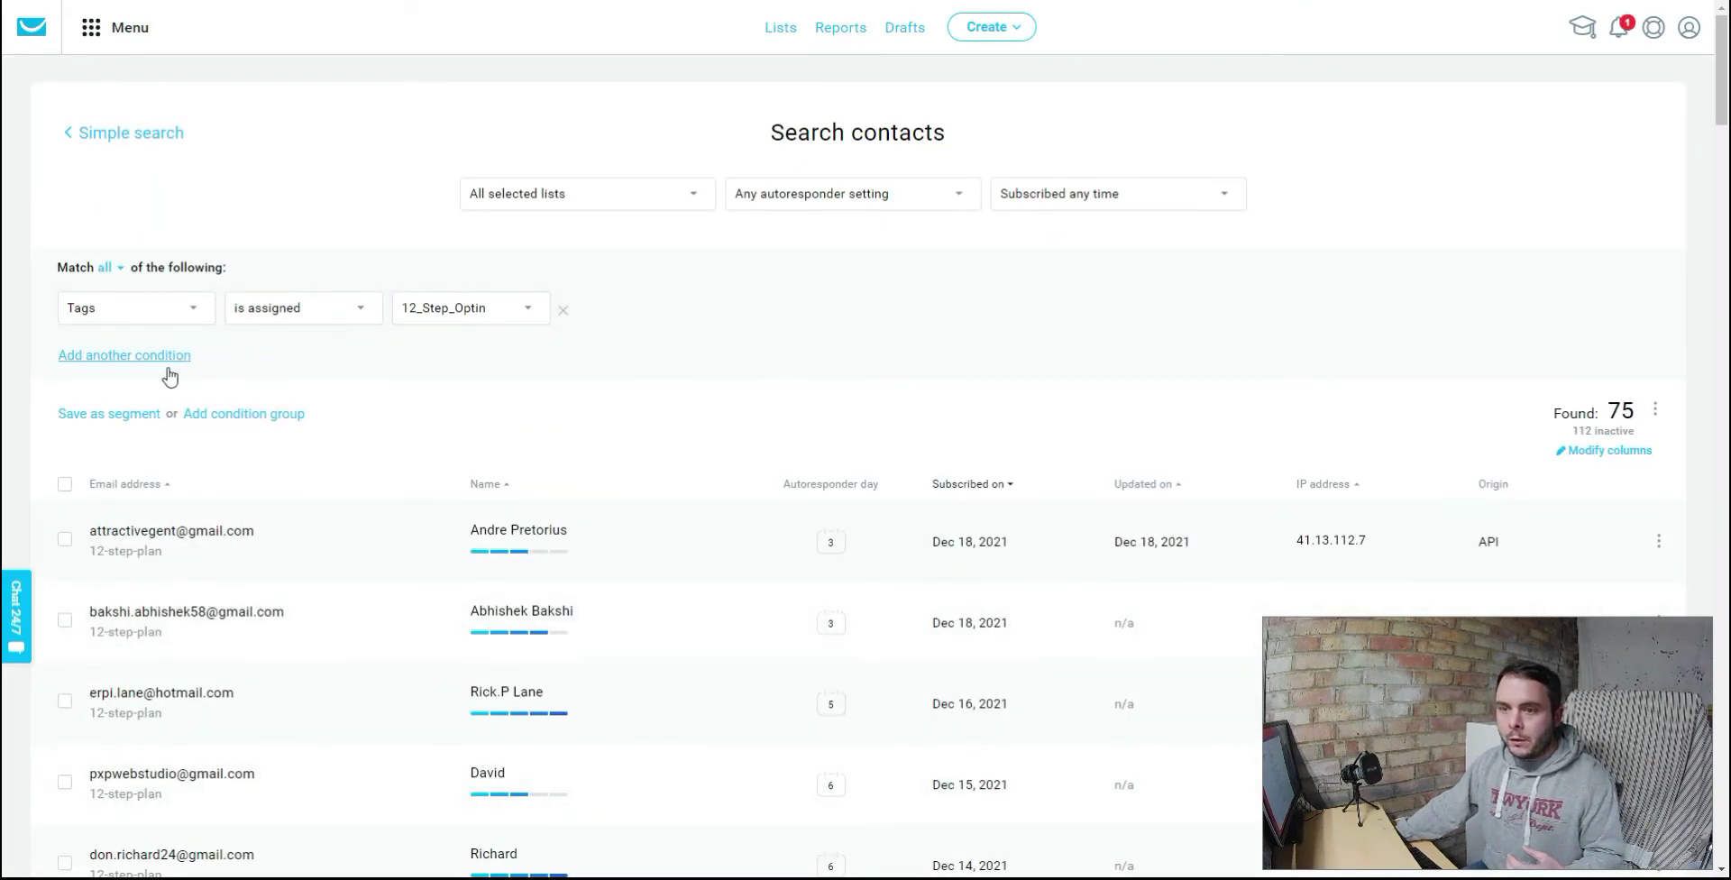
{"action": "left_click", "coordinate": [131, 422]}
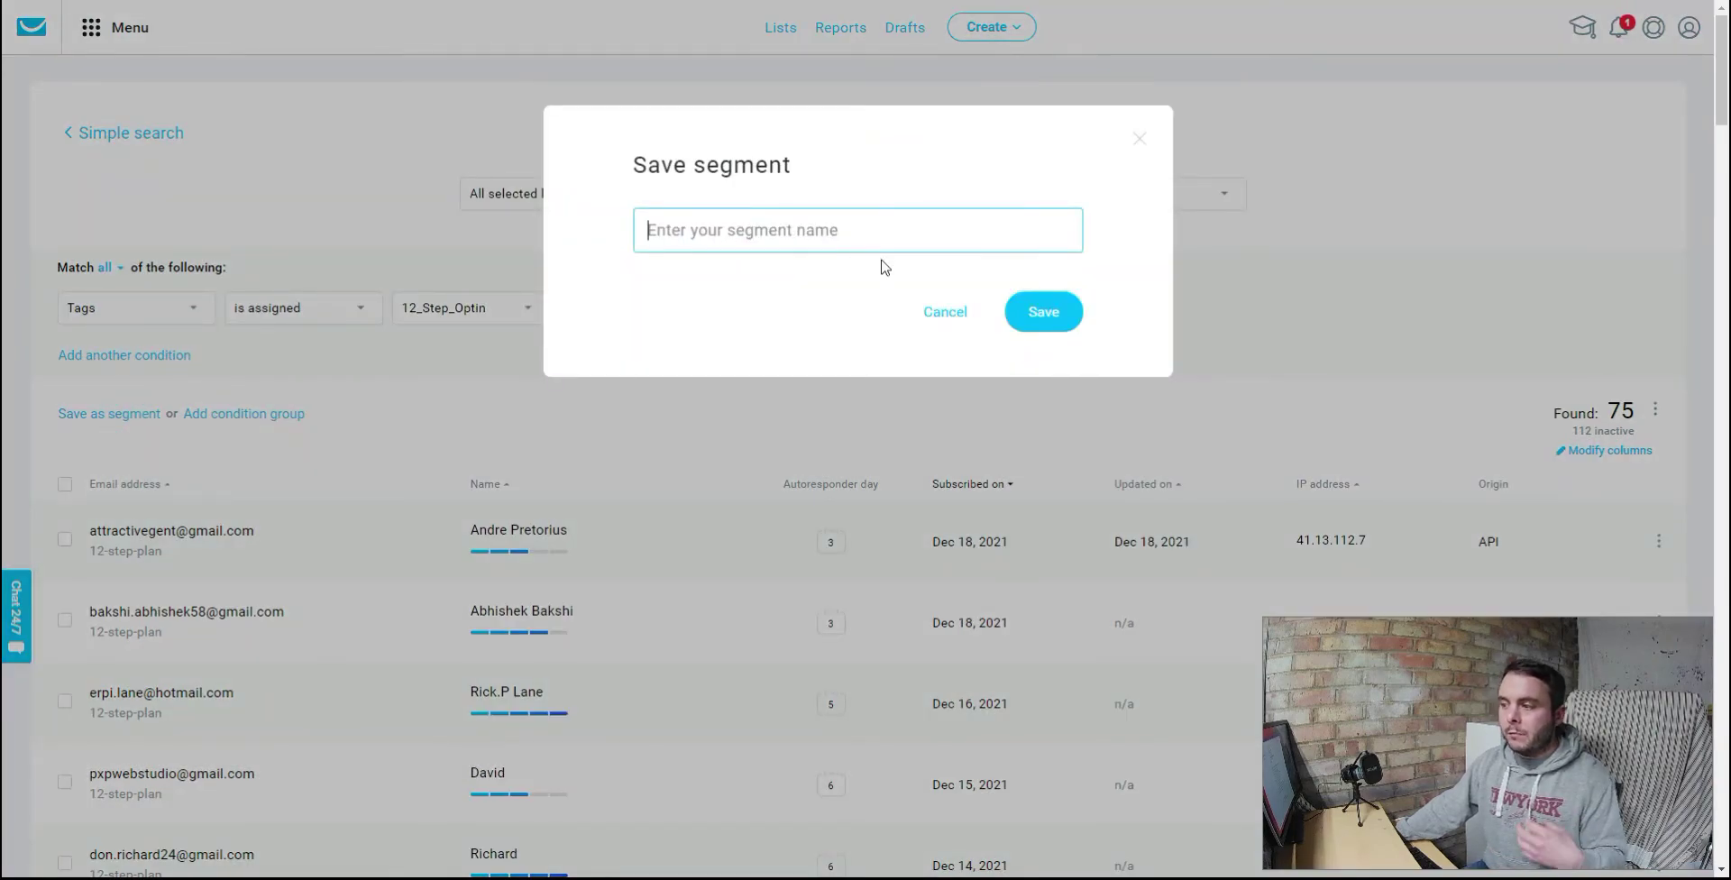
{"action": "left_click", "coordinate": [939, 315]}
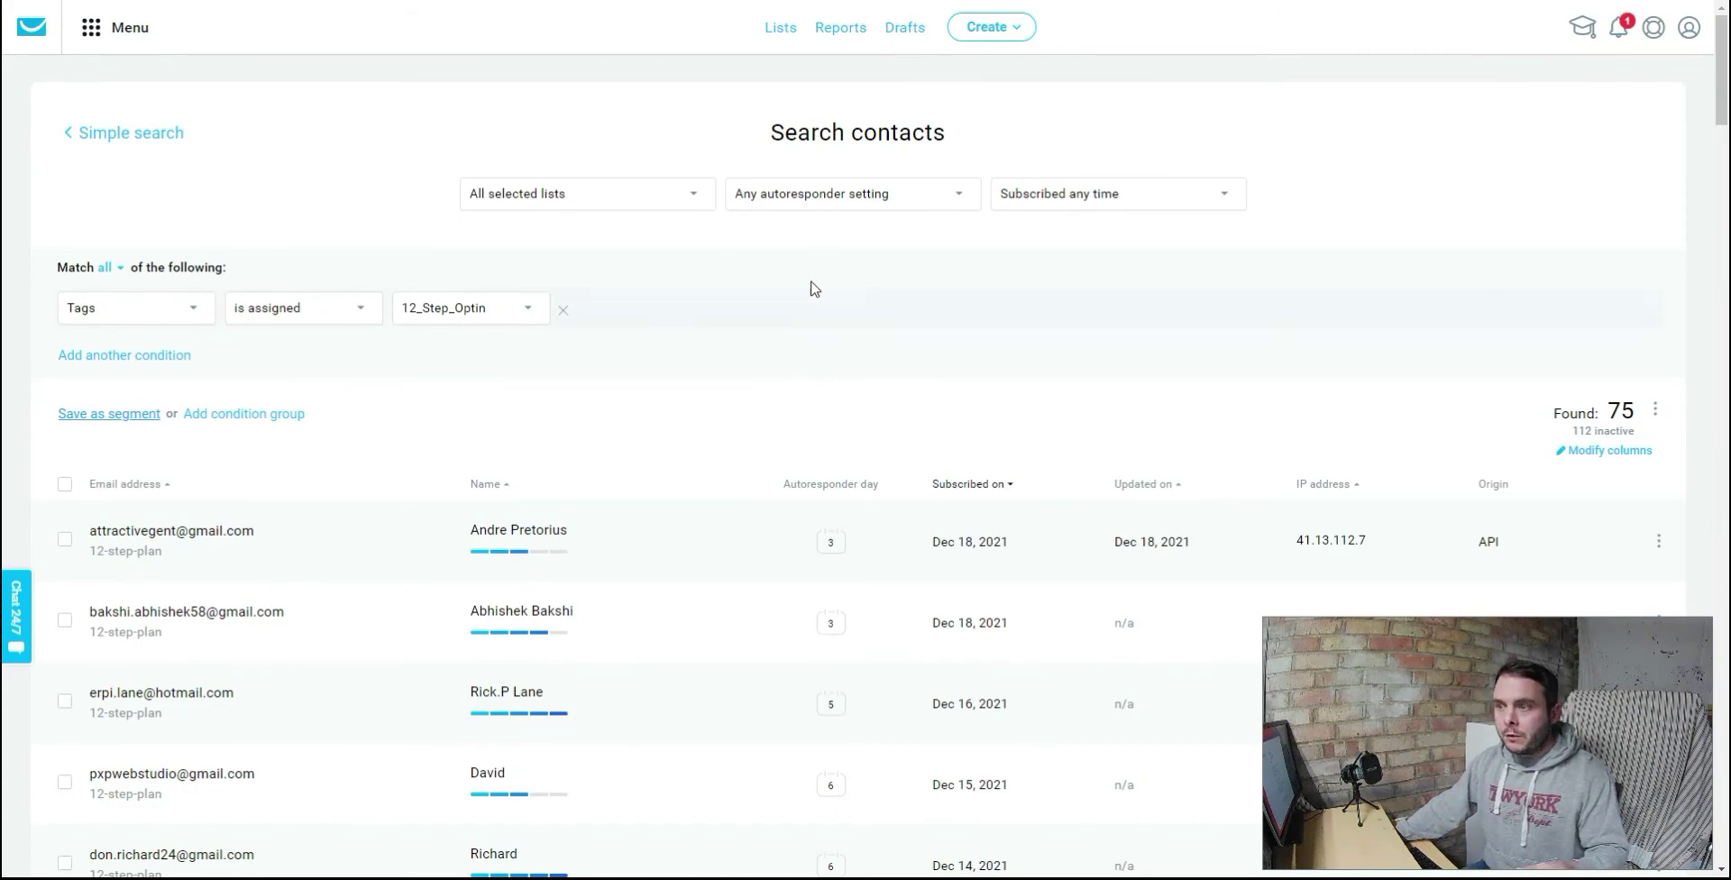
Step: Start a new newsletter and add Broadcast_List as its recipients
{"action": "left_click", "coordinate": [992, 26]}
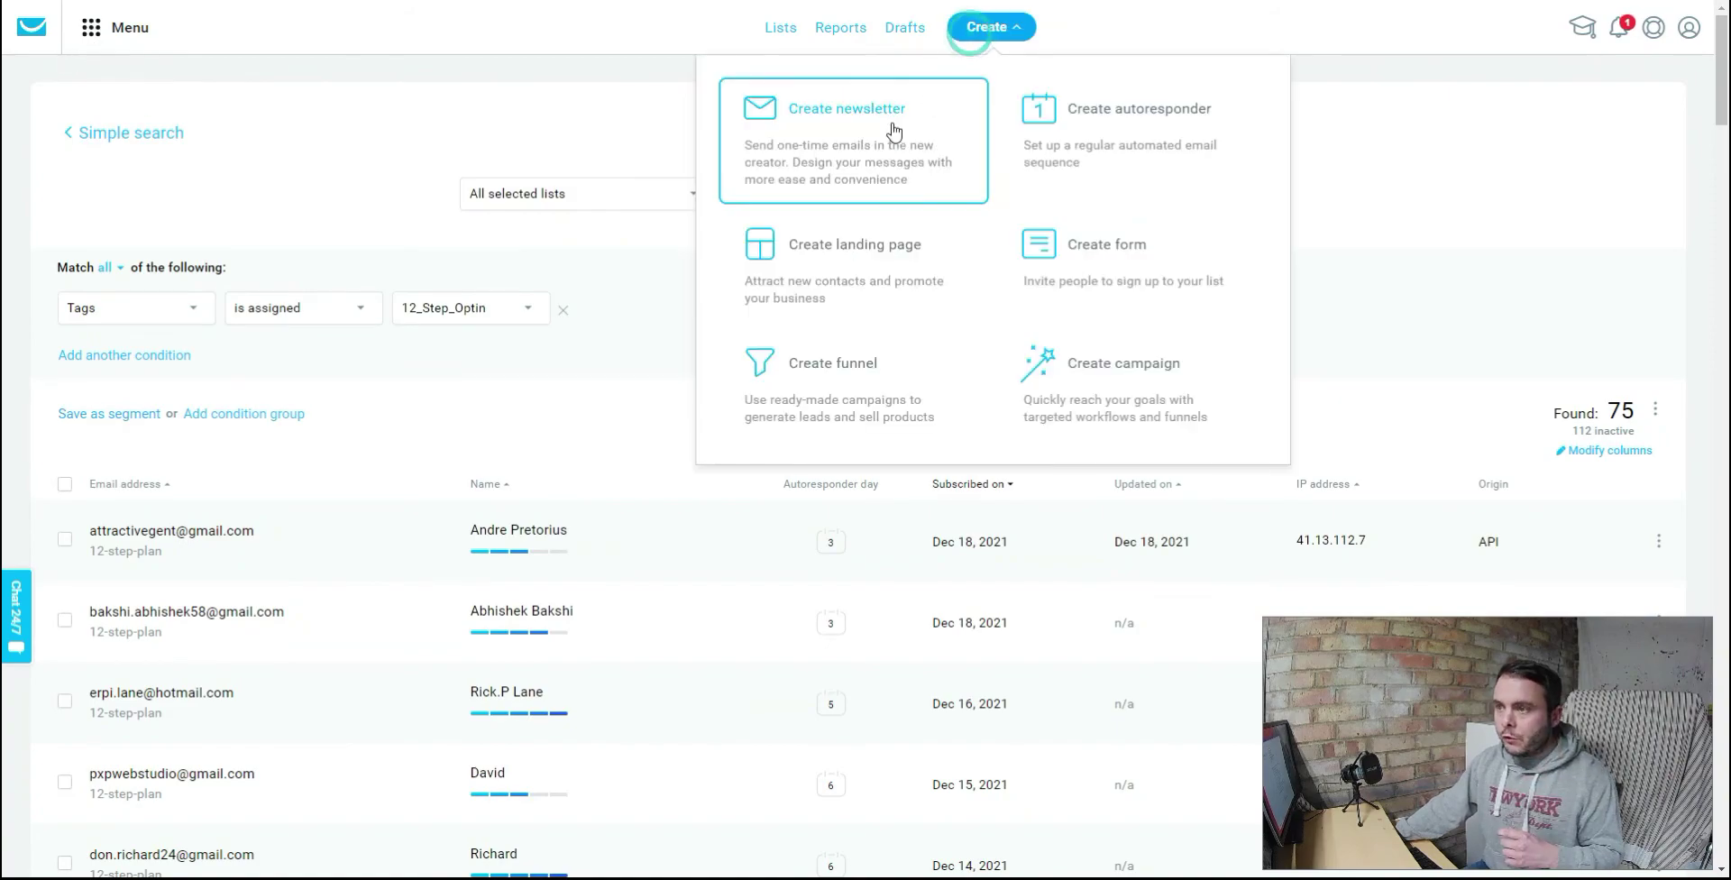
{"action": "left_click", "coordinate": [892, 124]}
{"action": "left_click", "coordinate": [1189, 368]}
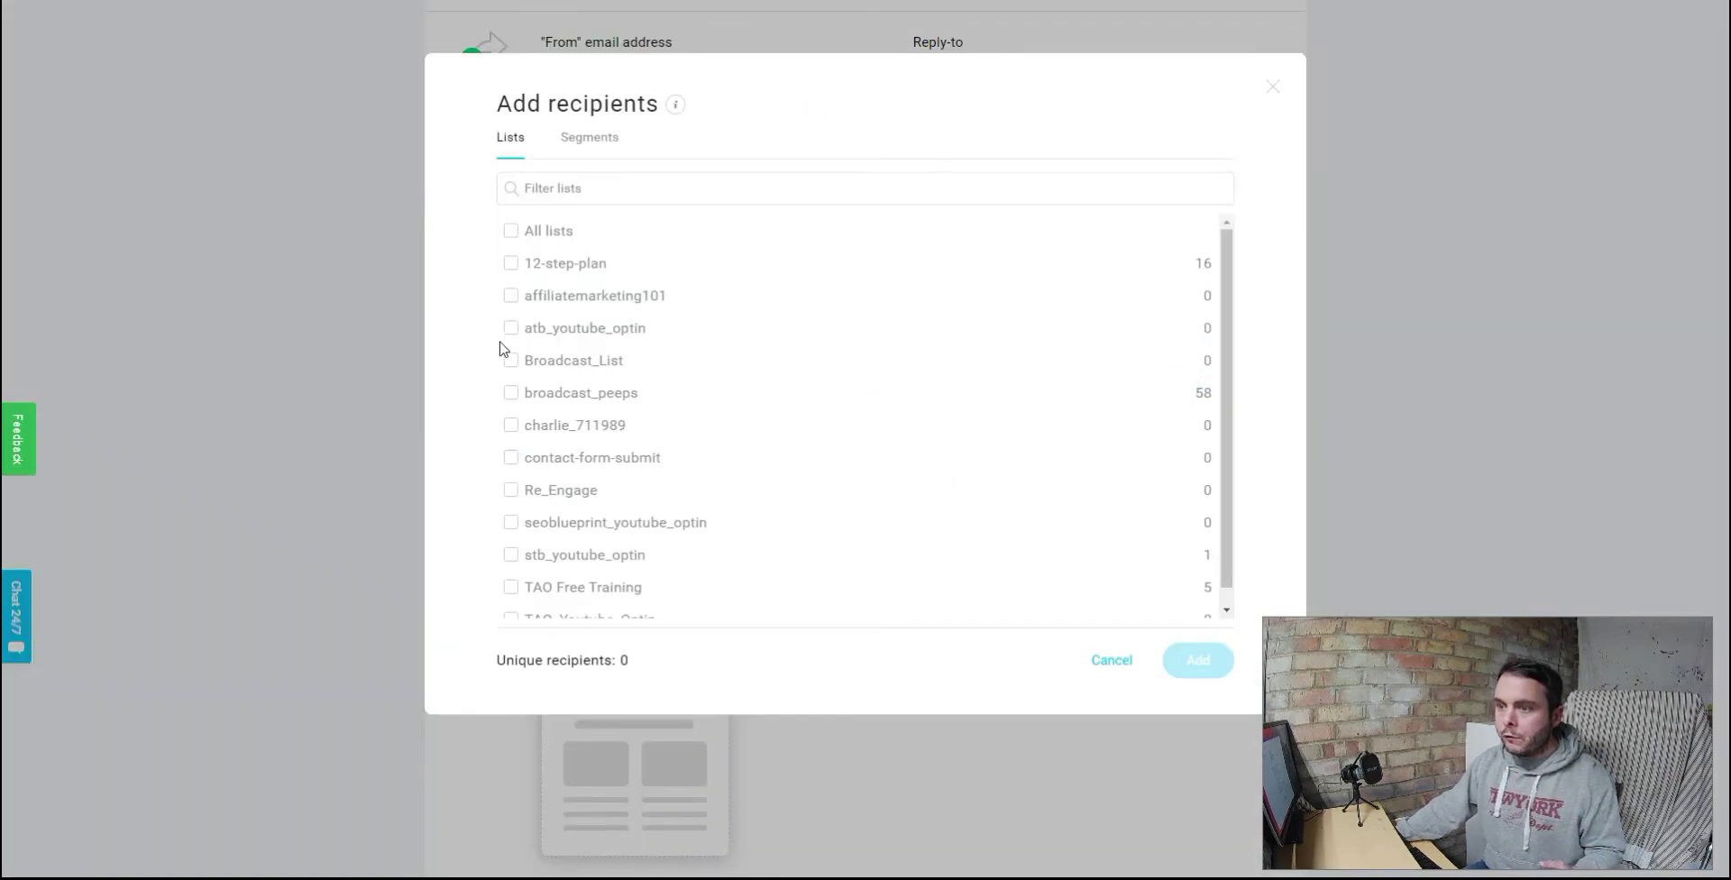
{"action": "left_click", "coordinate": [510, 361]}
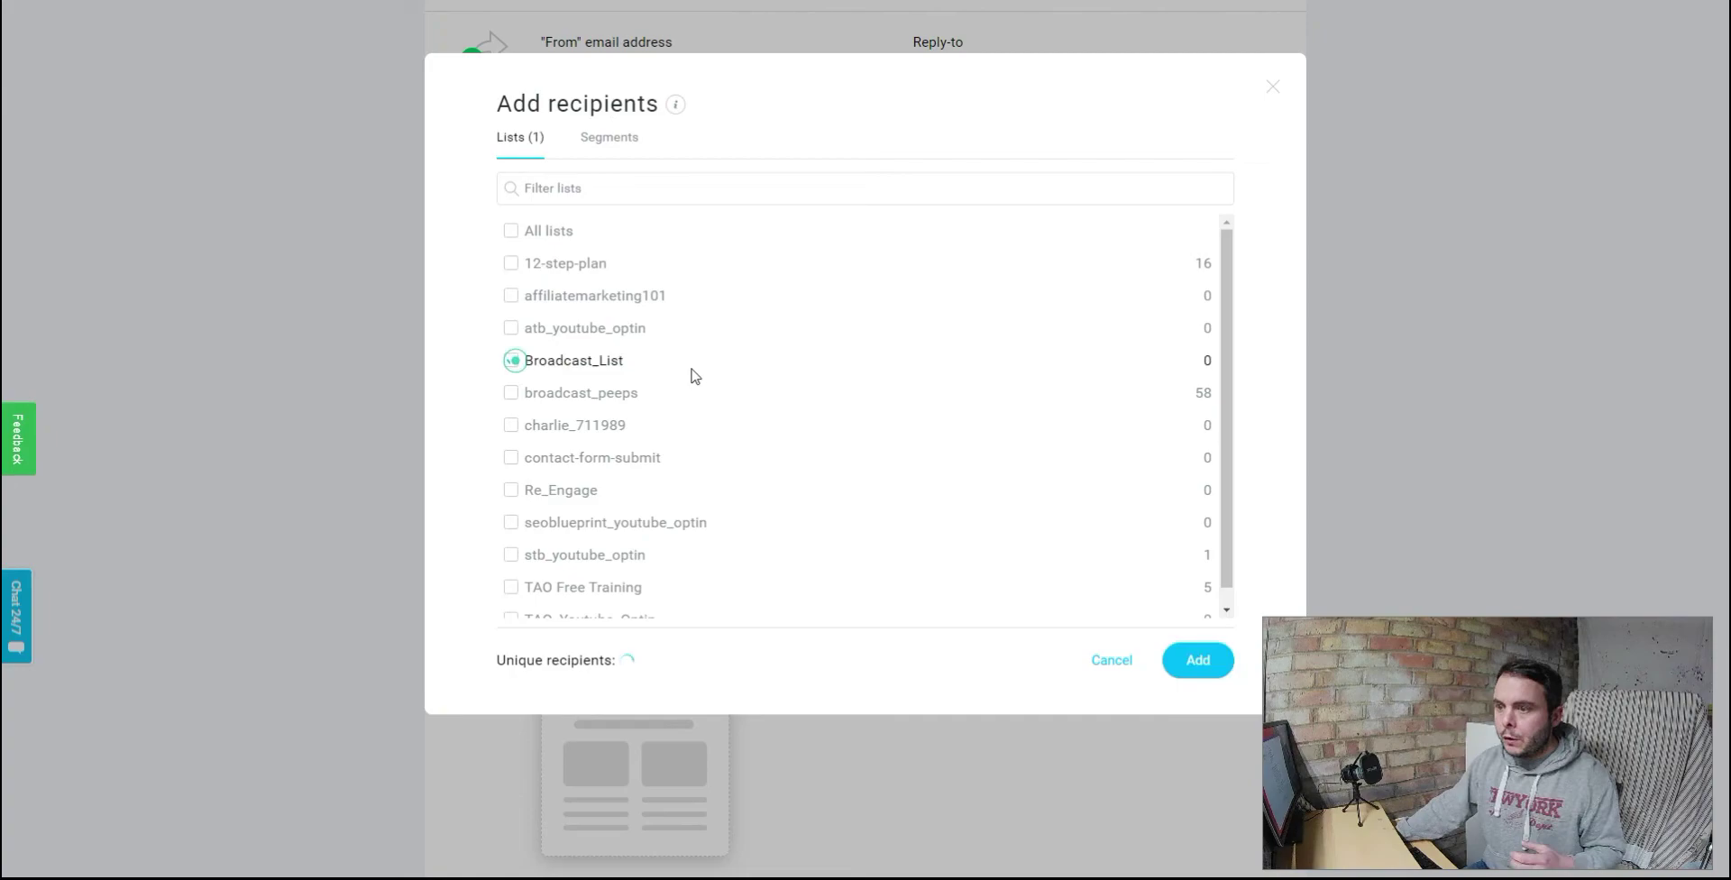
{"action": "left_click", "coordinate": [1194, 661]}
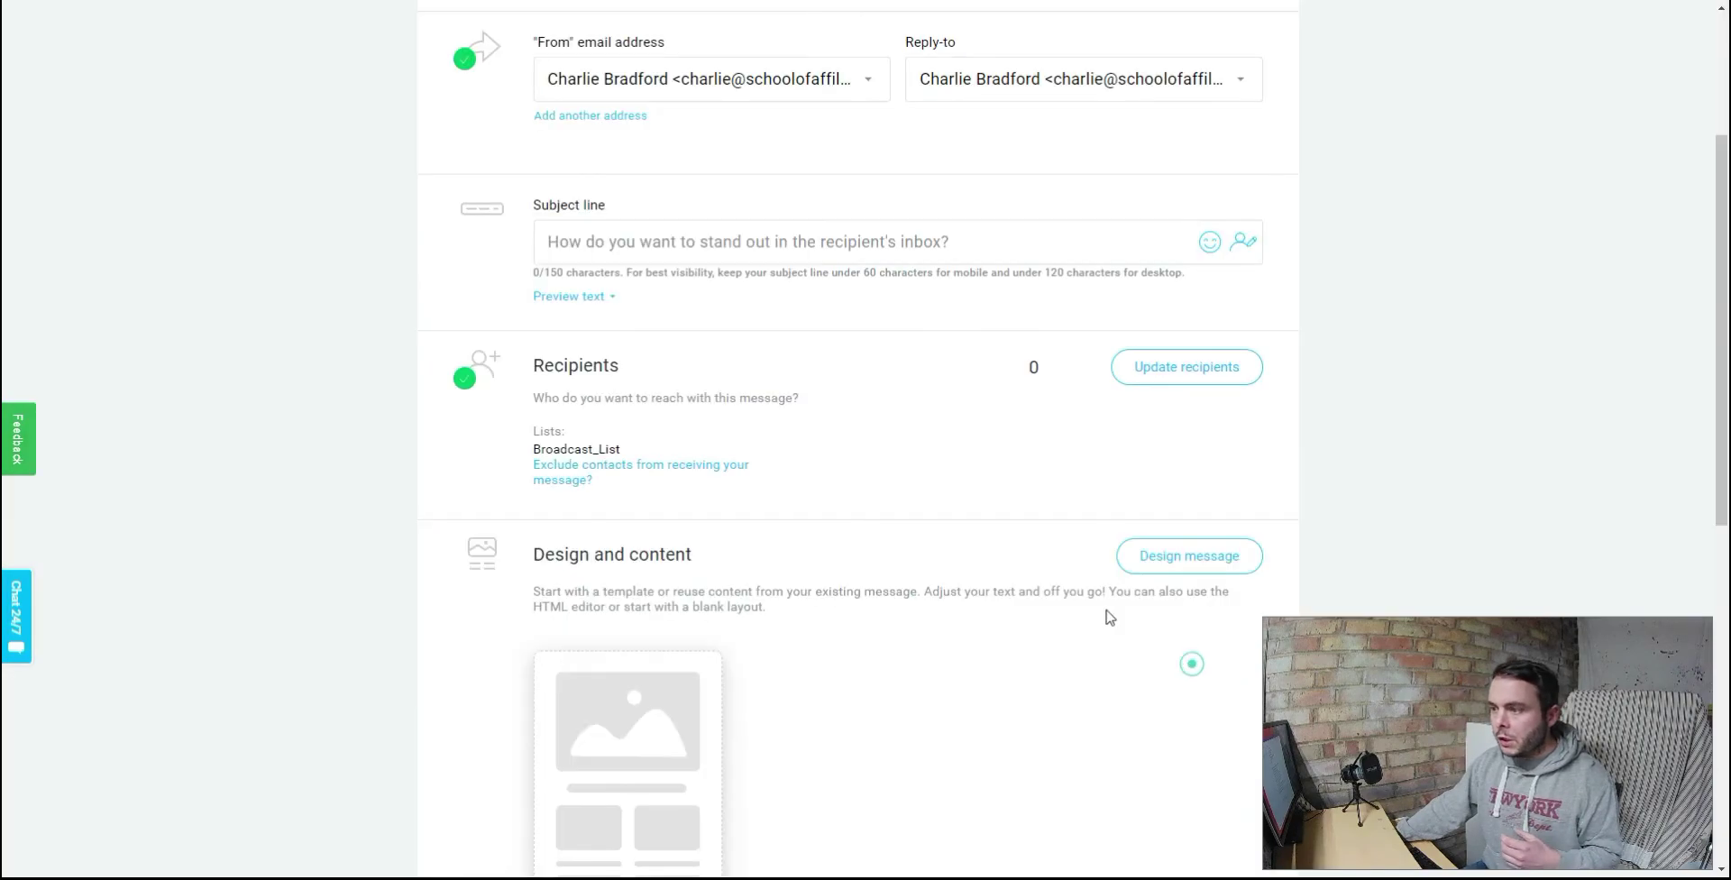
Step: Exclude the Done SEO Promo segment from the newsletter's recipients
{"action": "left_click", "coordinate": [656, 464]}
{"action": "left_click", "coordinate": [590, 140]}
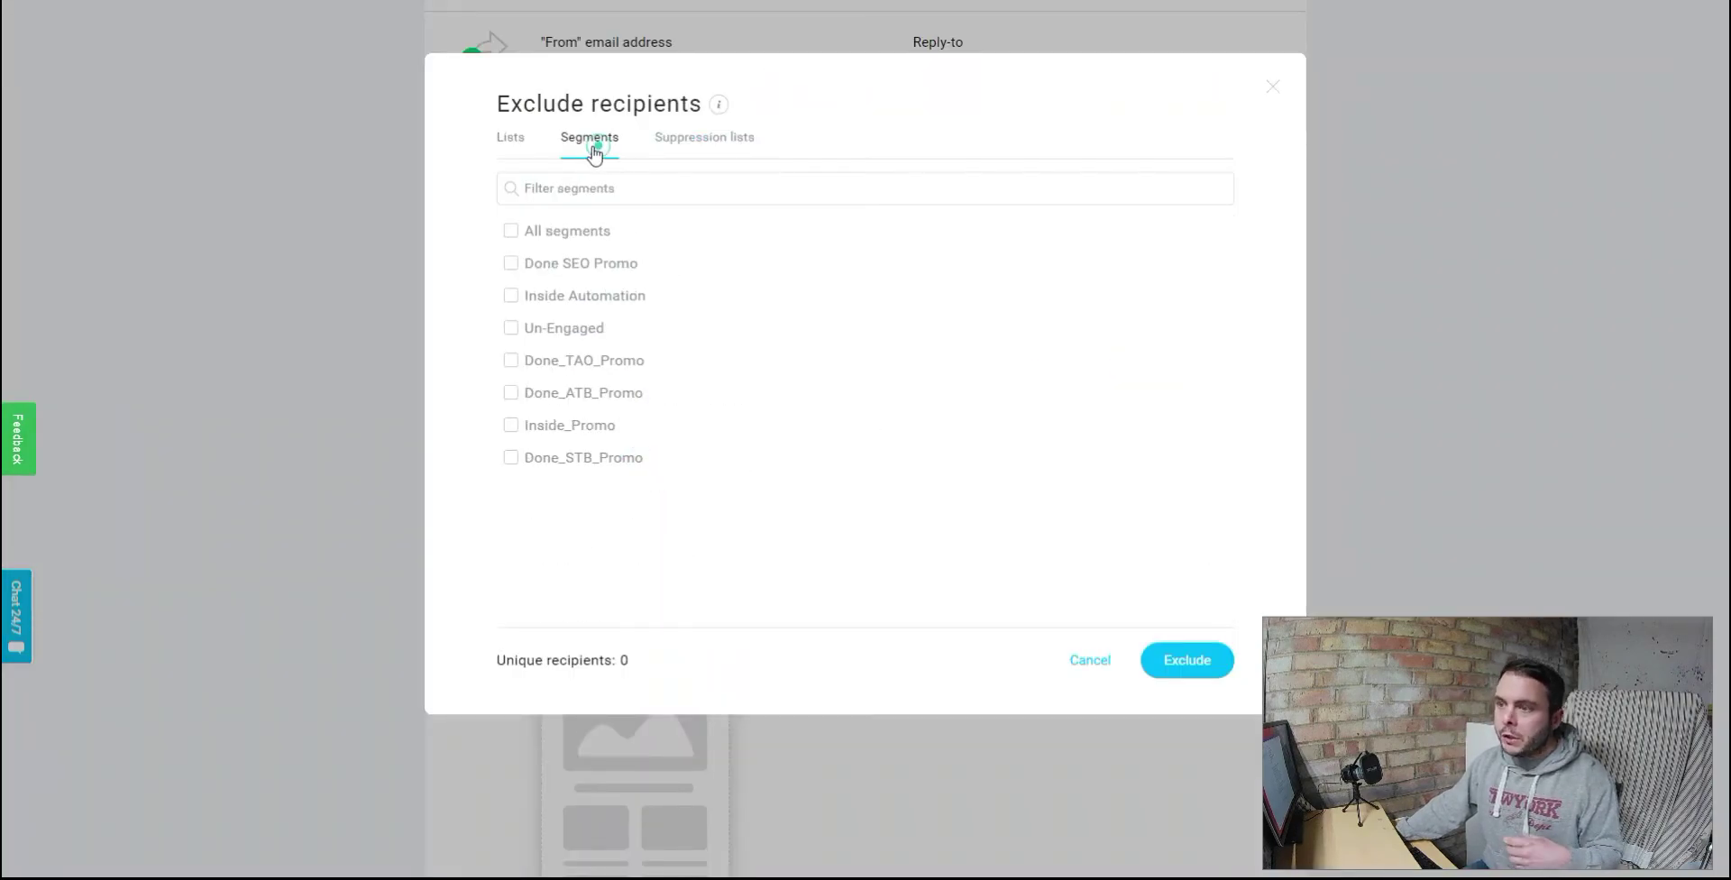
{"action": "left_click", "coordinate": [511, 263]}
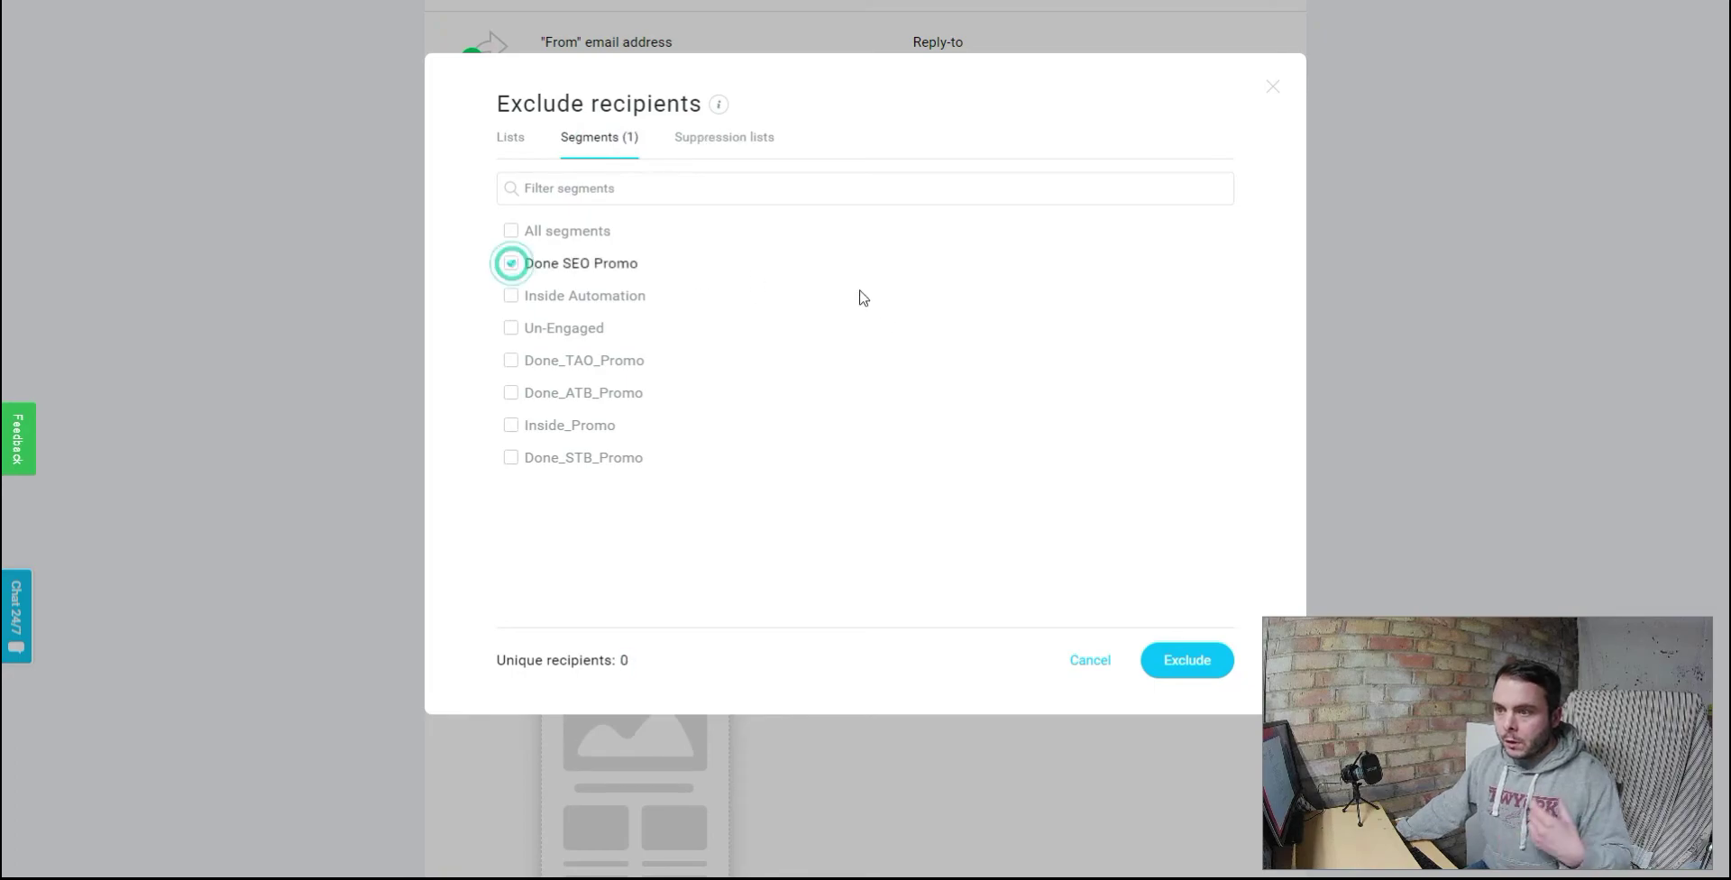
{"action": "left_click", "coordinate": [1195, 663]}
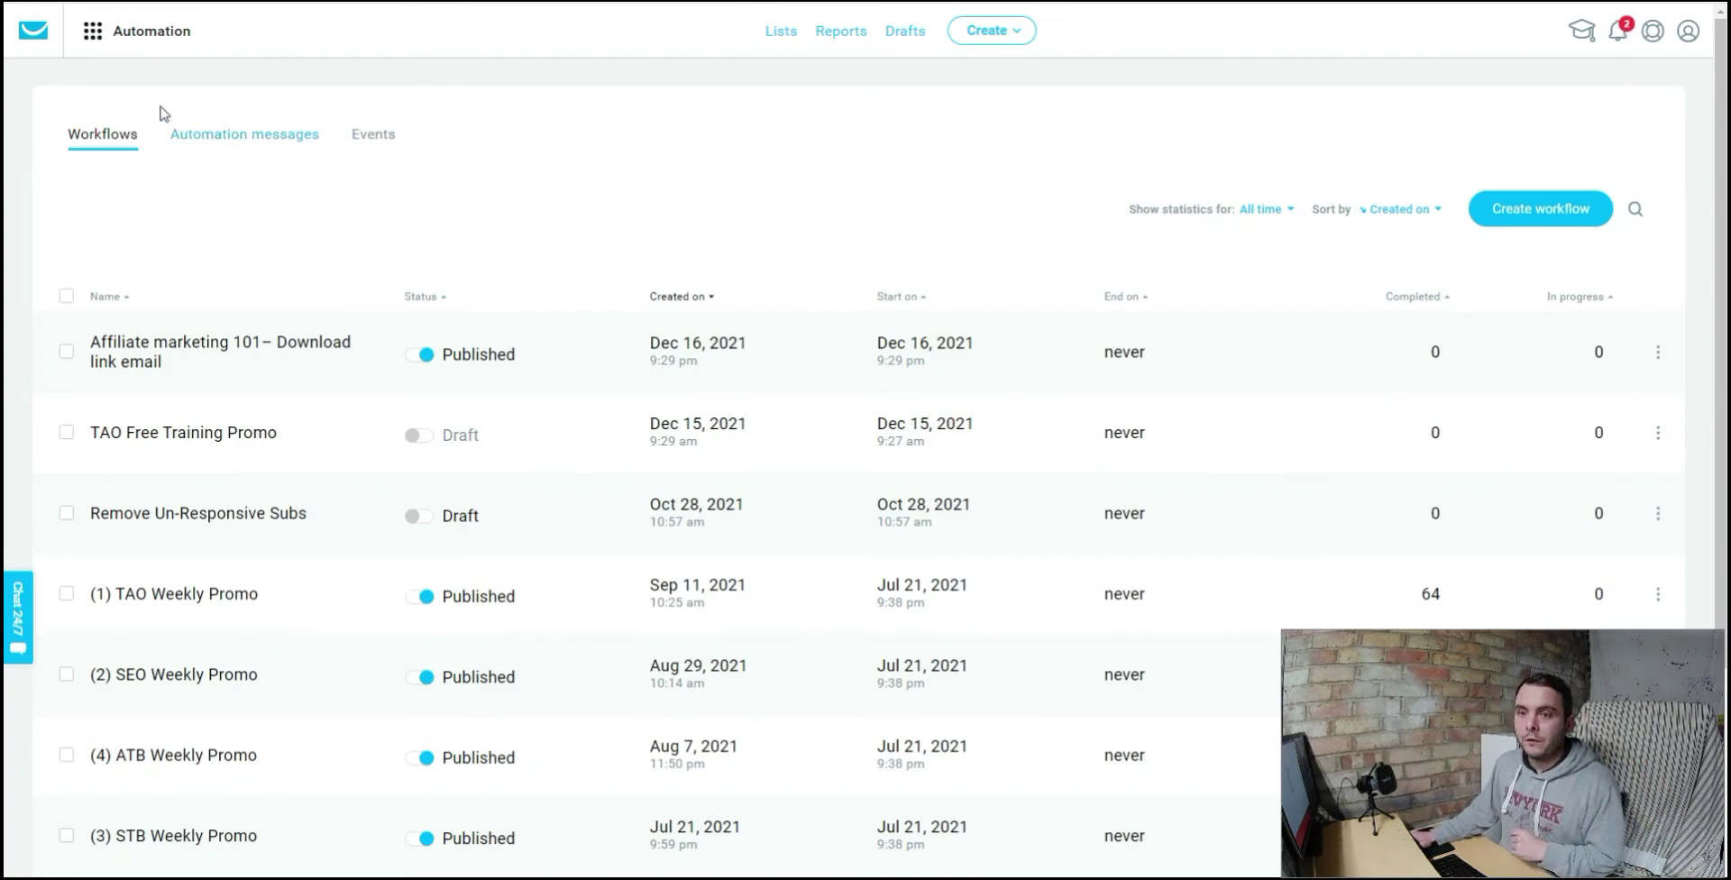
Step: Open the Website Builder and view the details of the School of Affiliates website
{"action": "left_click", "coordinate": [93, 31]}
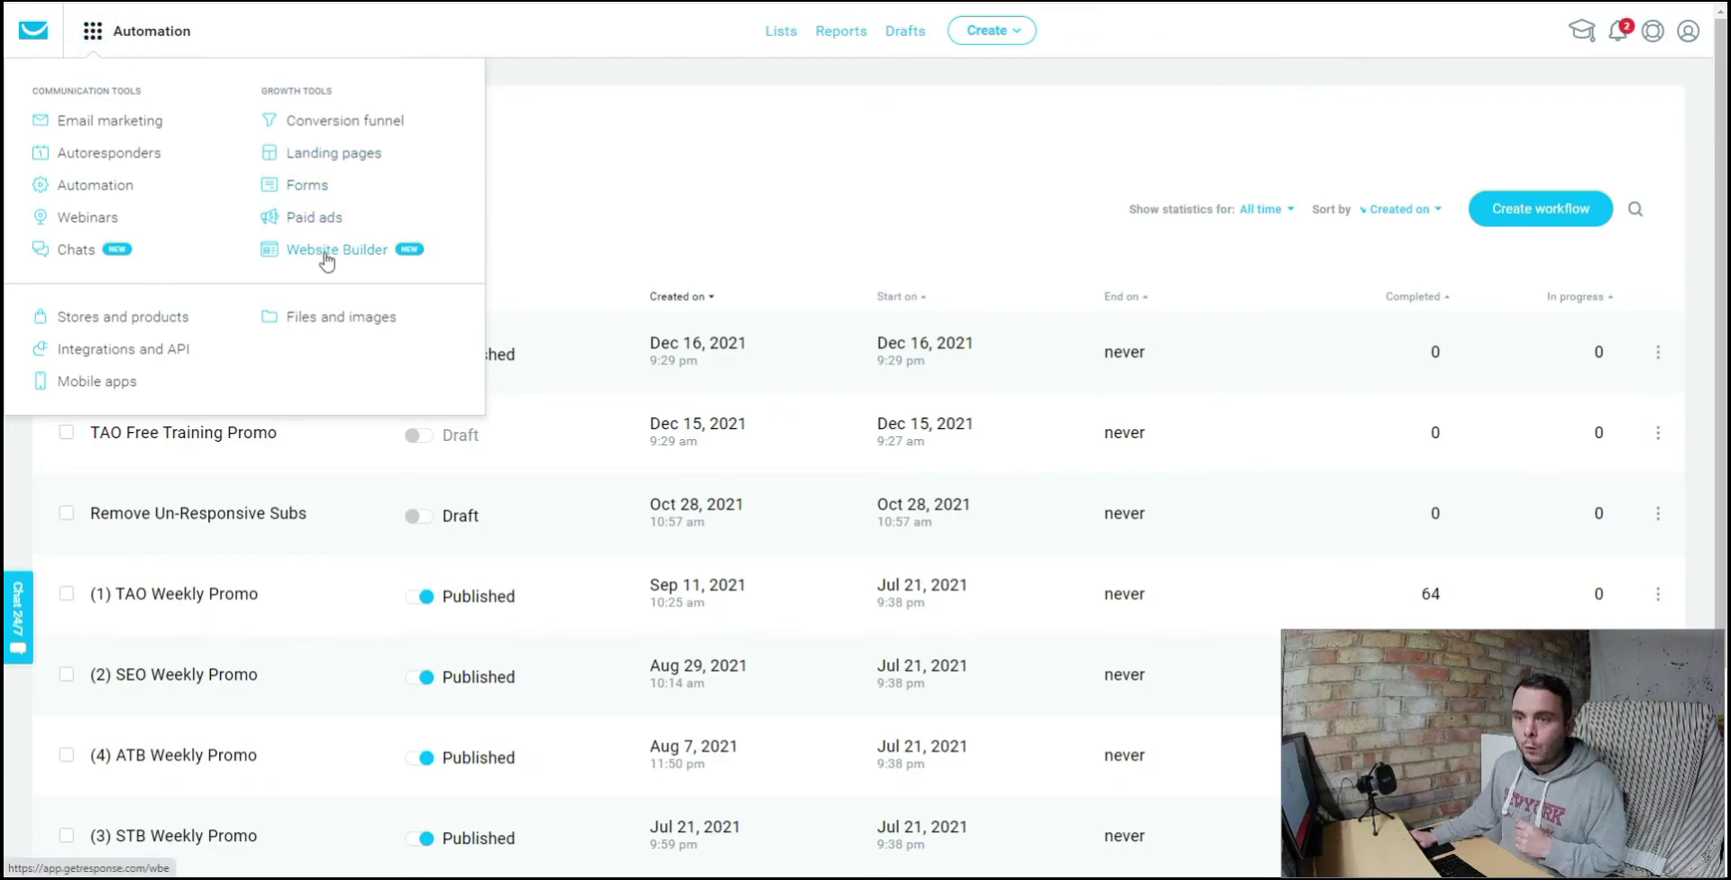
{"action": "left_click", "coordinate": [327, 260]}
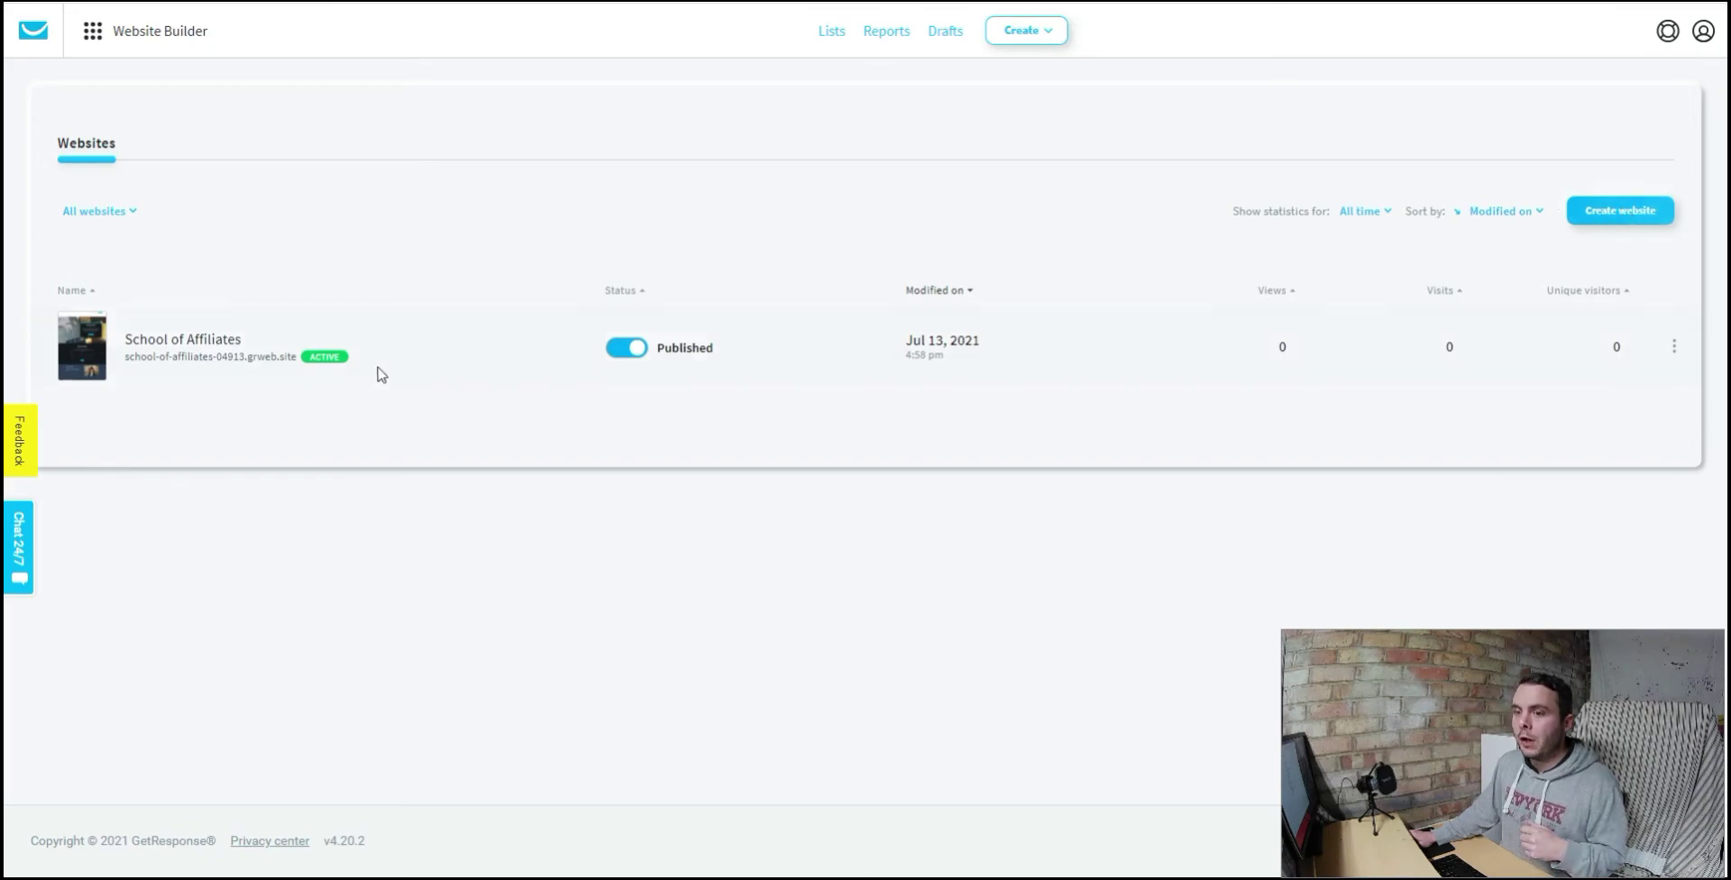
{"action": "left_click", "coordinate": [185, 340]}
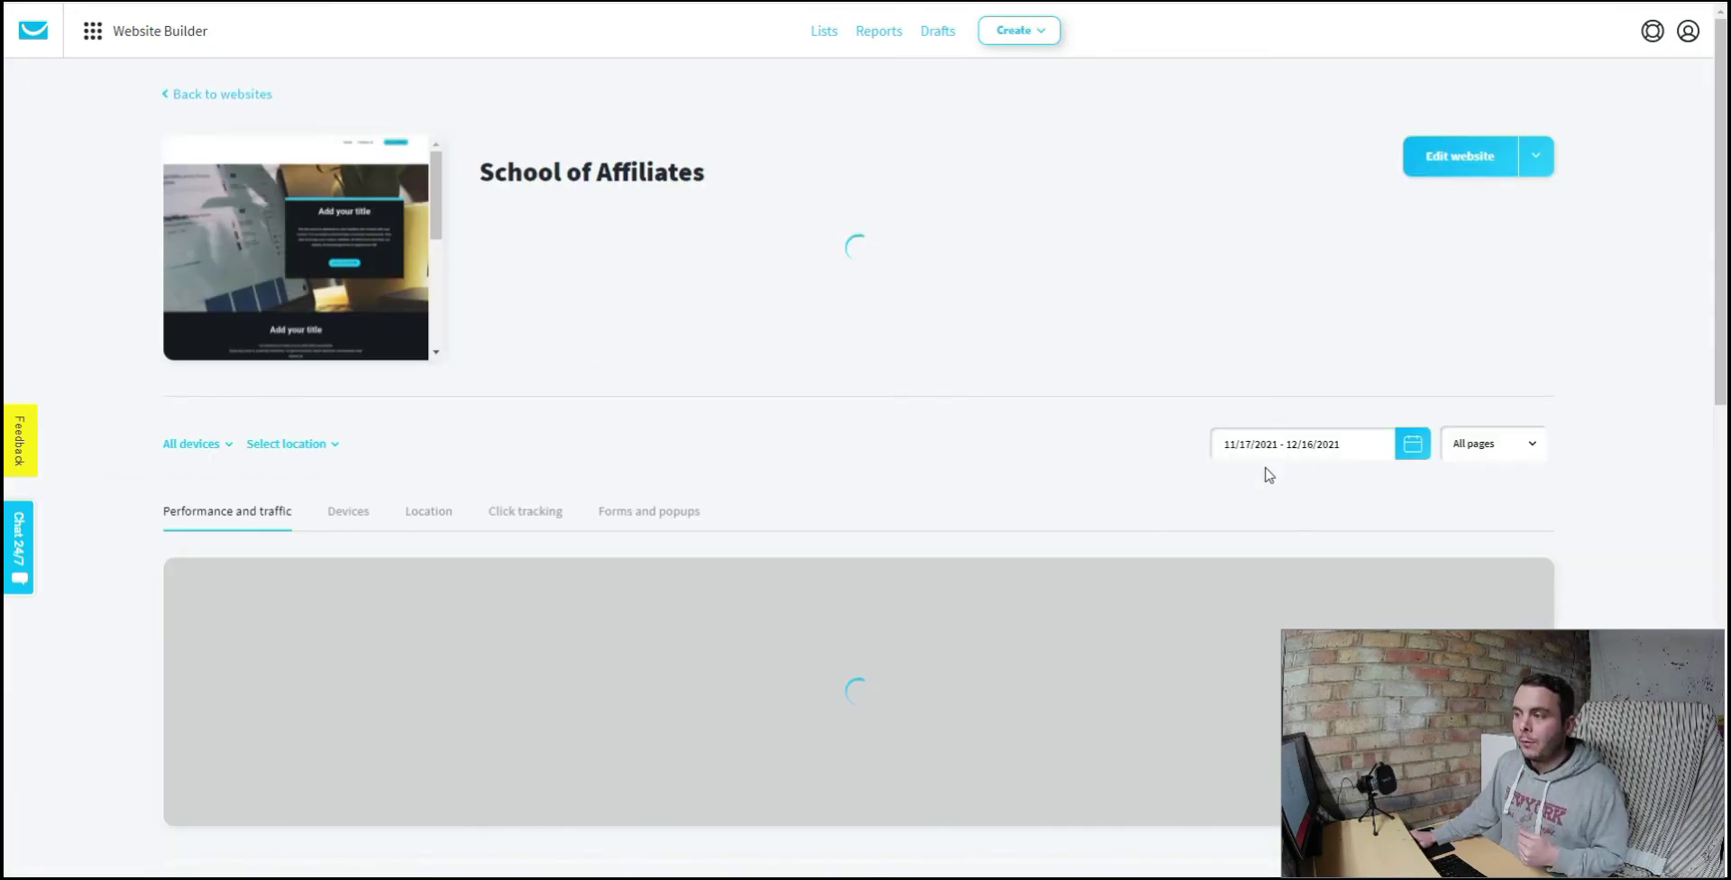
Step: Review the performance and traffic statistics of the School of Affiliates website
{"action": "scroll", "coordinate": [1510, 476], "scroll_direction": "down", "scroll_amount": 2}
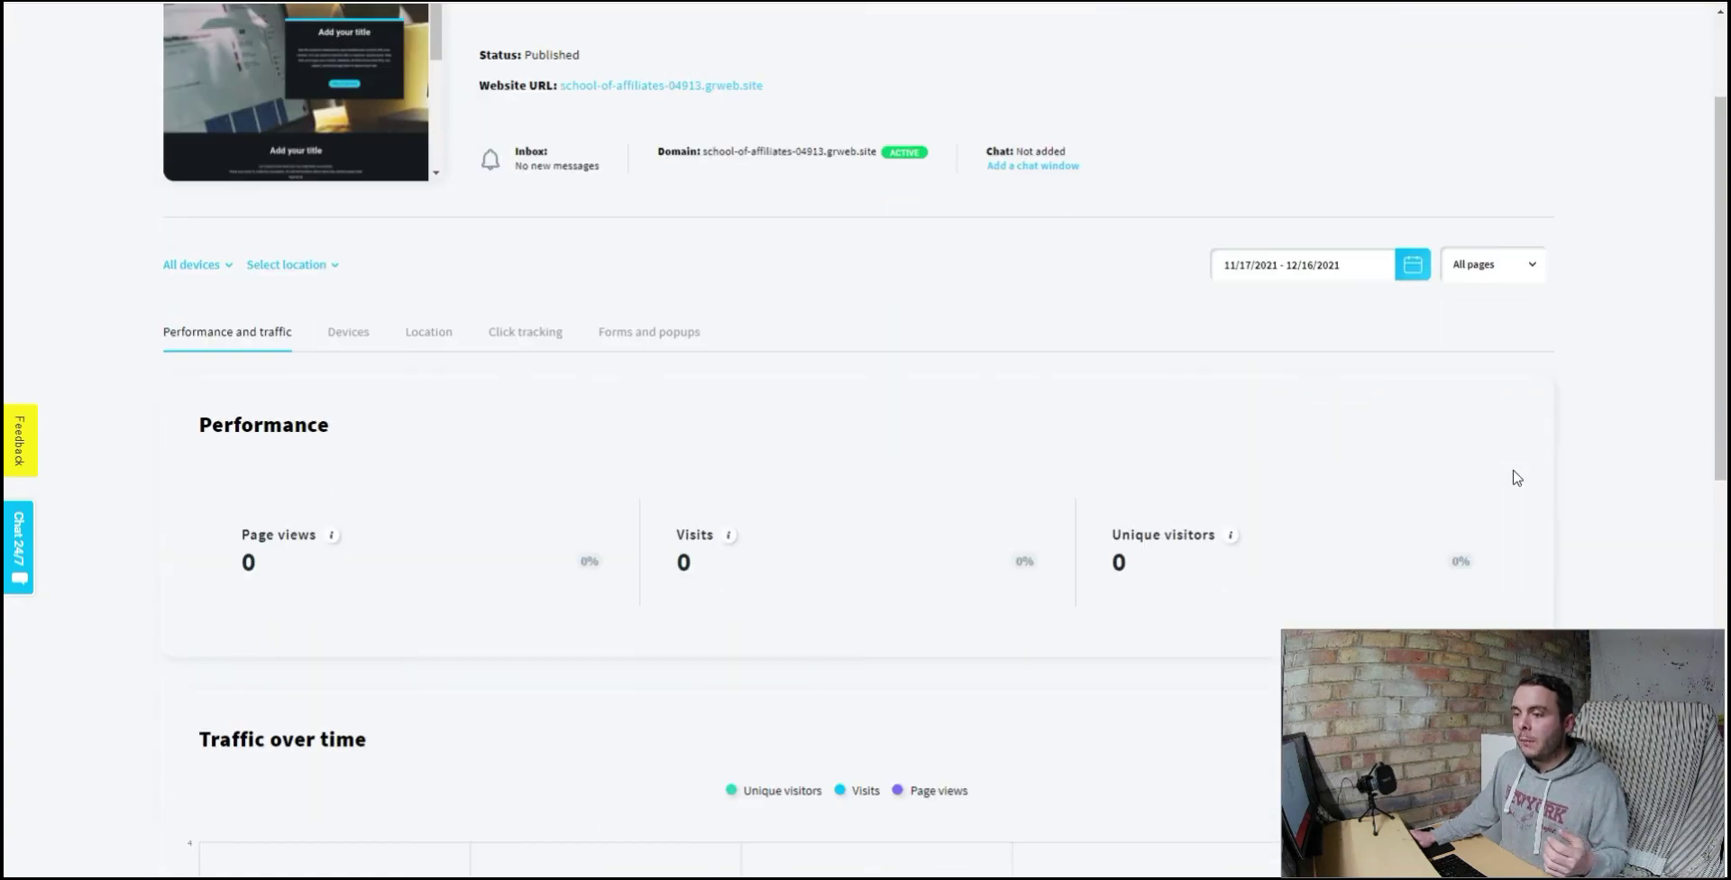
{"action": "scroll", "coordinate": [1515, 476], "scroll_direction": "down", "scroll_amount": 5}
{"action": "scroll", "coordinate": [1515, 476], "scroll_direction": "up", "scroll_amount": 7}
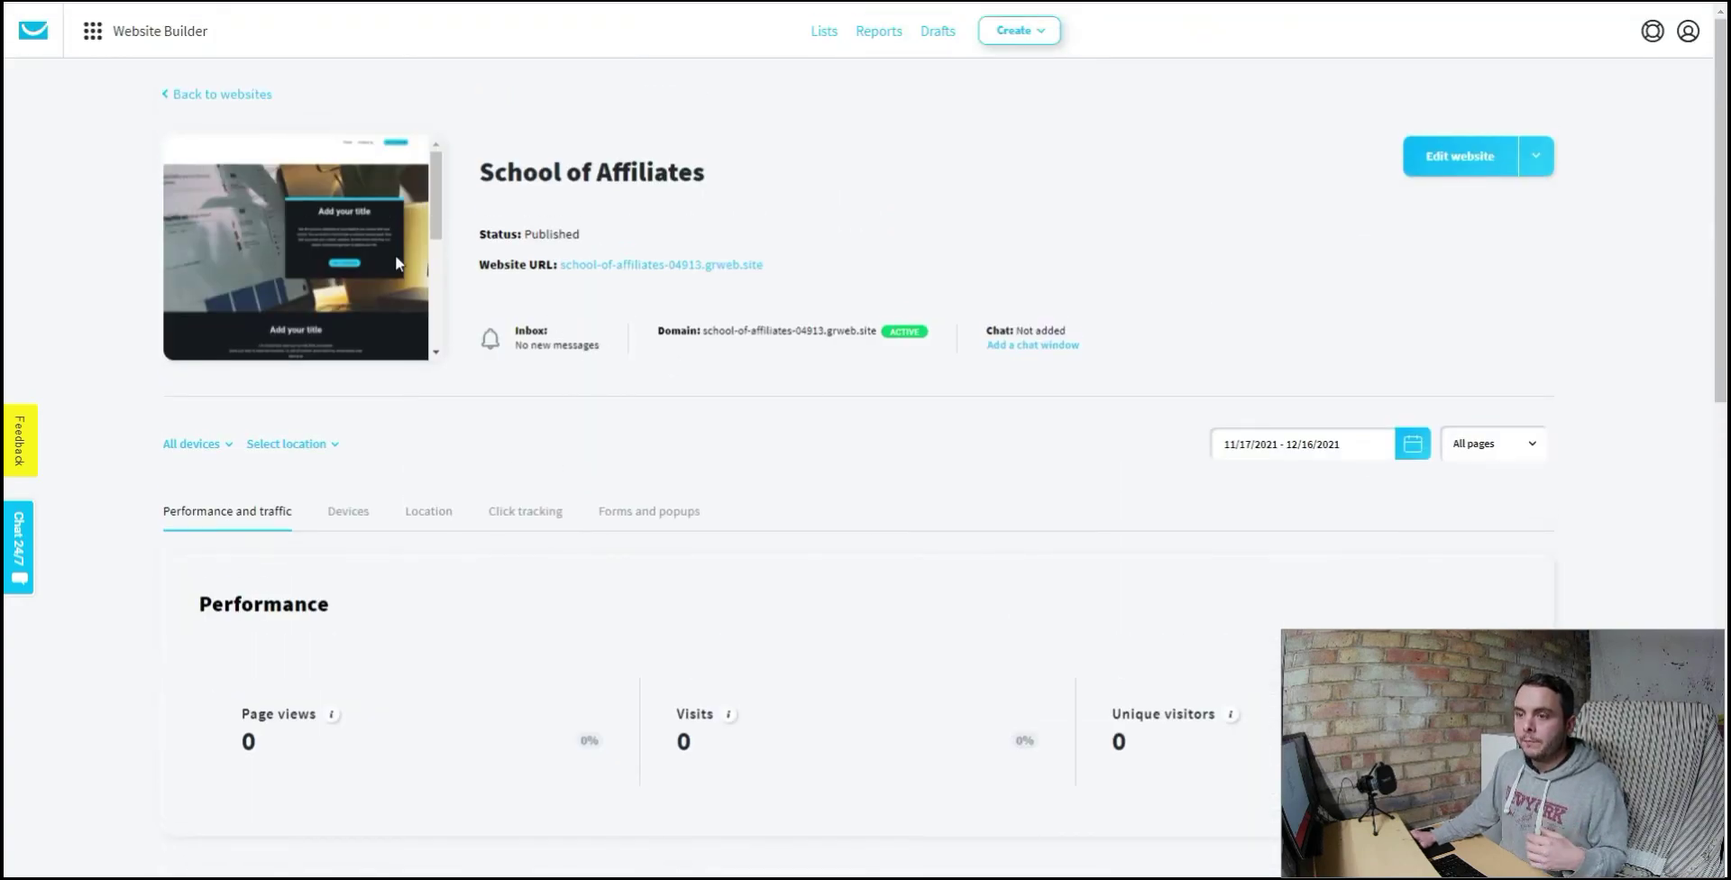
Step: Open the School of Affiliates website in the editor and look through the sections of its Home page
{"action": "left_click", "coordinate": [397, 261]}
{"action": "scroll", "coordinate": [1448, 384], "scroll_direction": "down", "scroll_amount": 12}
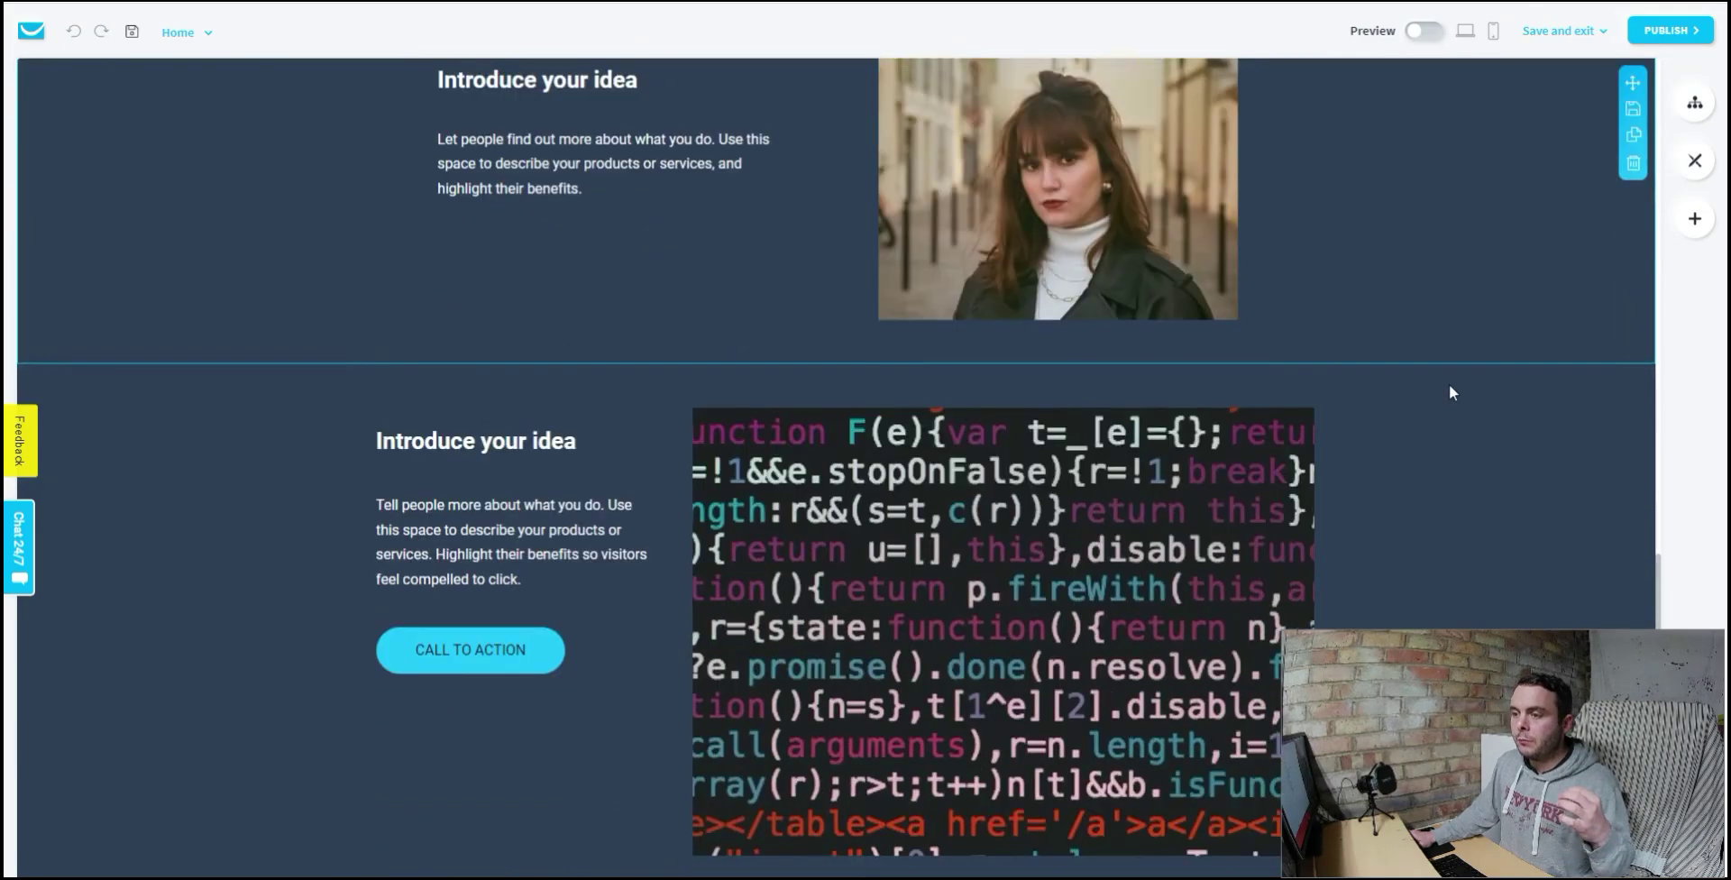
{"action": "scroll", "coordinate": [1448, 384], "scroll_direction": "down", "scroll_amount": 3}
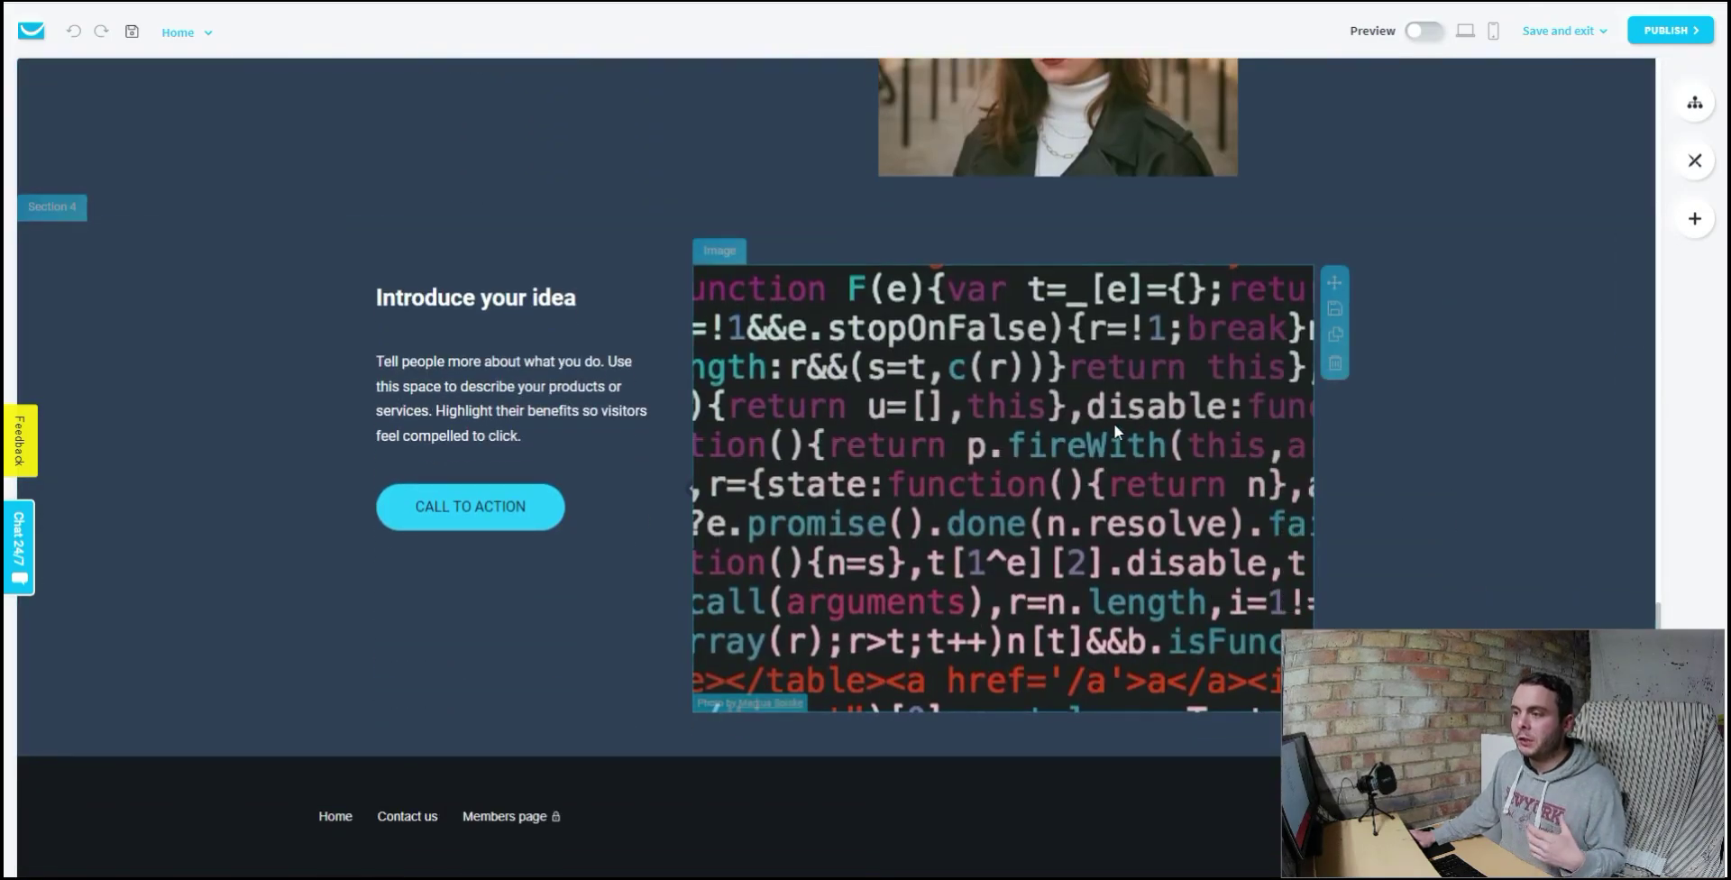
{"action": "scroll", "coordinate": [1269, 486], "scroll_direction": "up", "scroll_amount": 15}
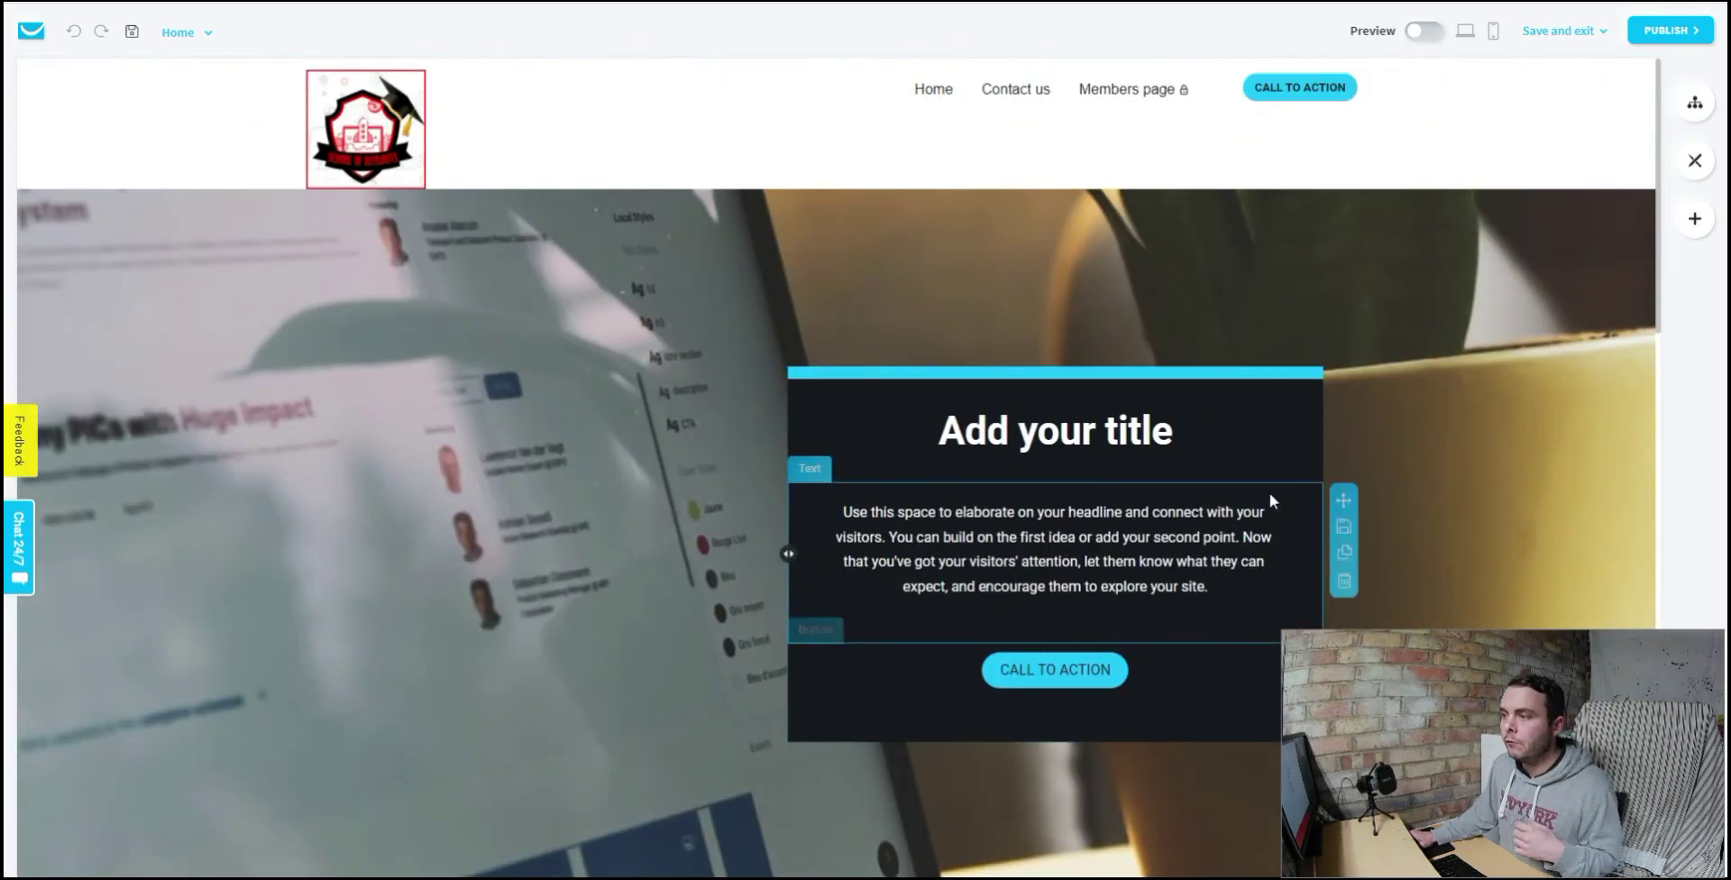
Step: Save and exit the School of Affiliates website, and start creating a new website from the website list
{"action": "left_click", "coordinate": [1577, 32]}
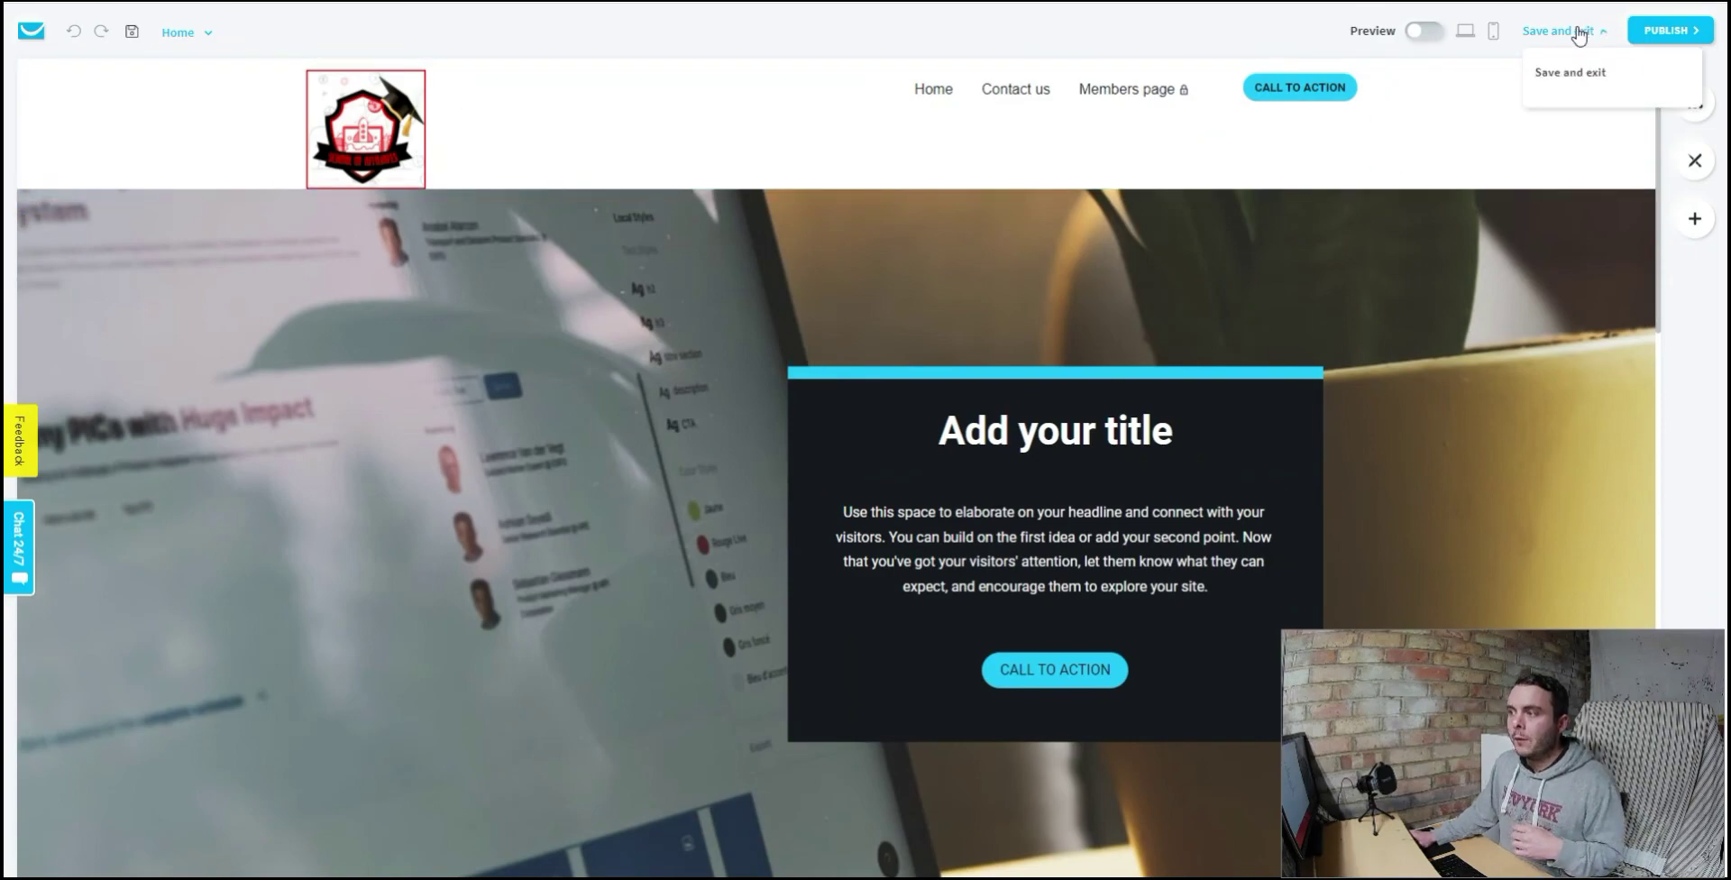
{"action": "mouse_move", "coordinate": [1570, 40]}
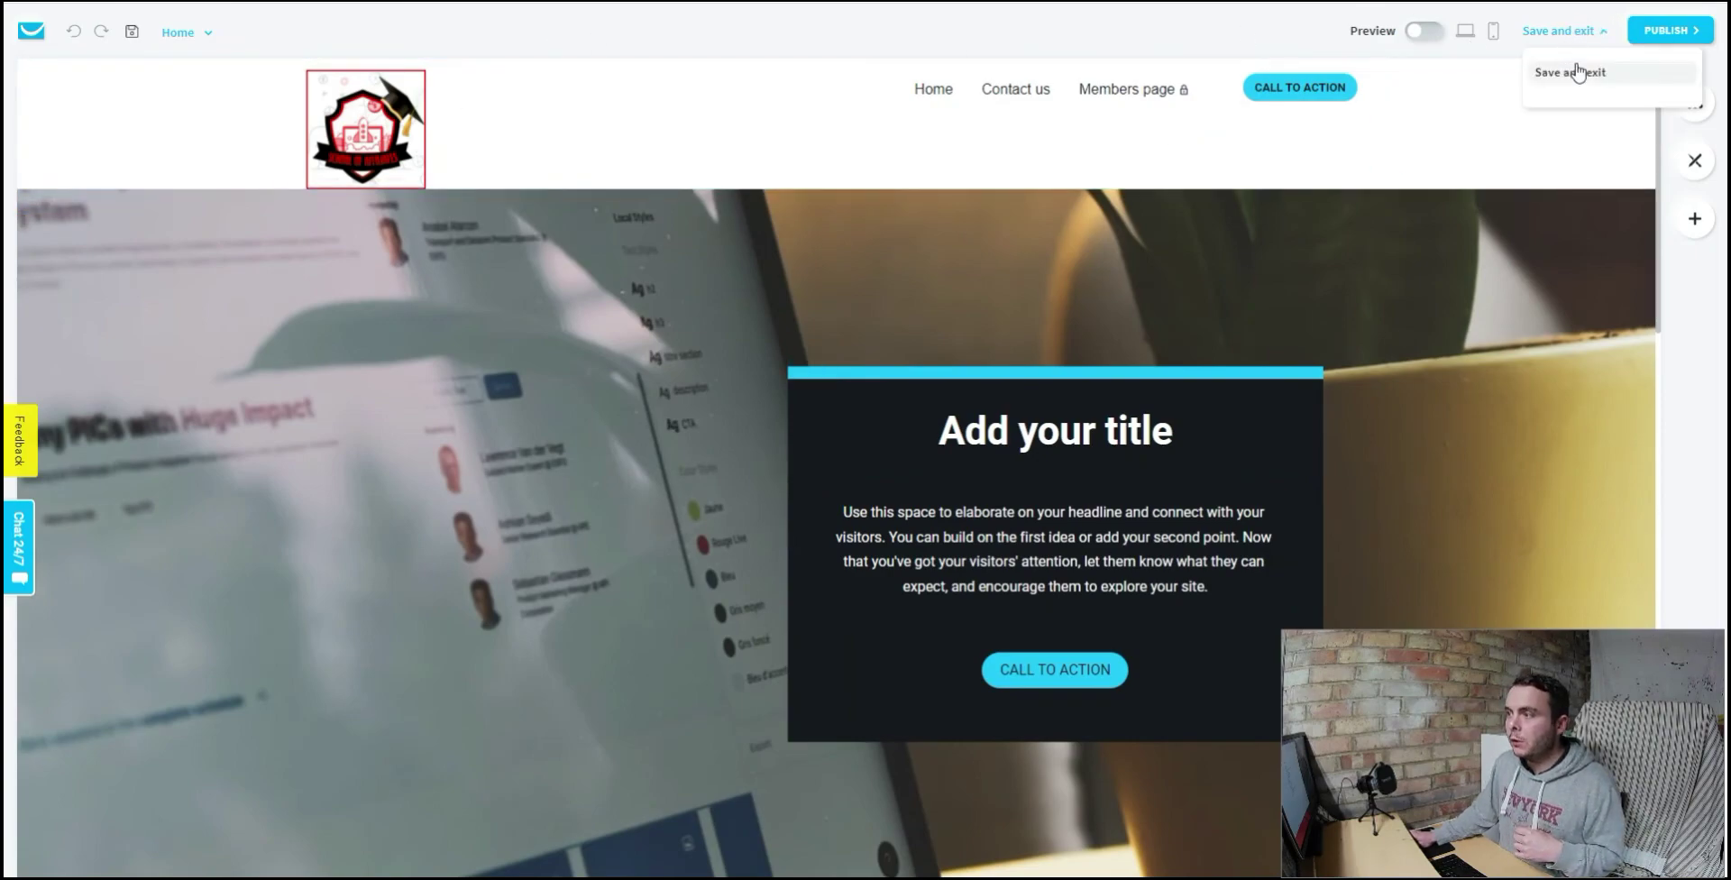
{"action": "left_click", "coordinate": [1578, 72]}
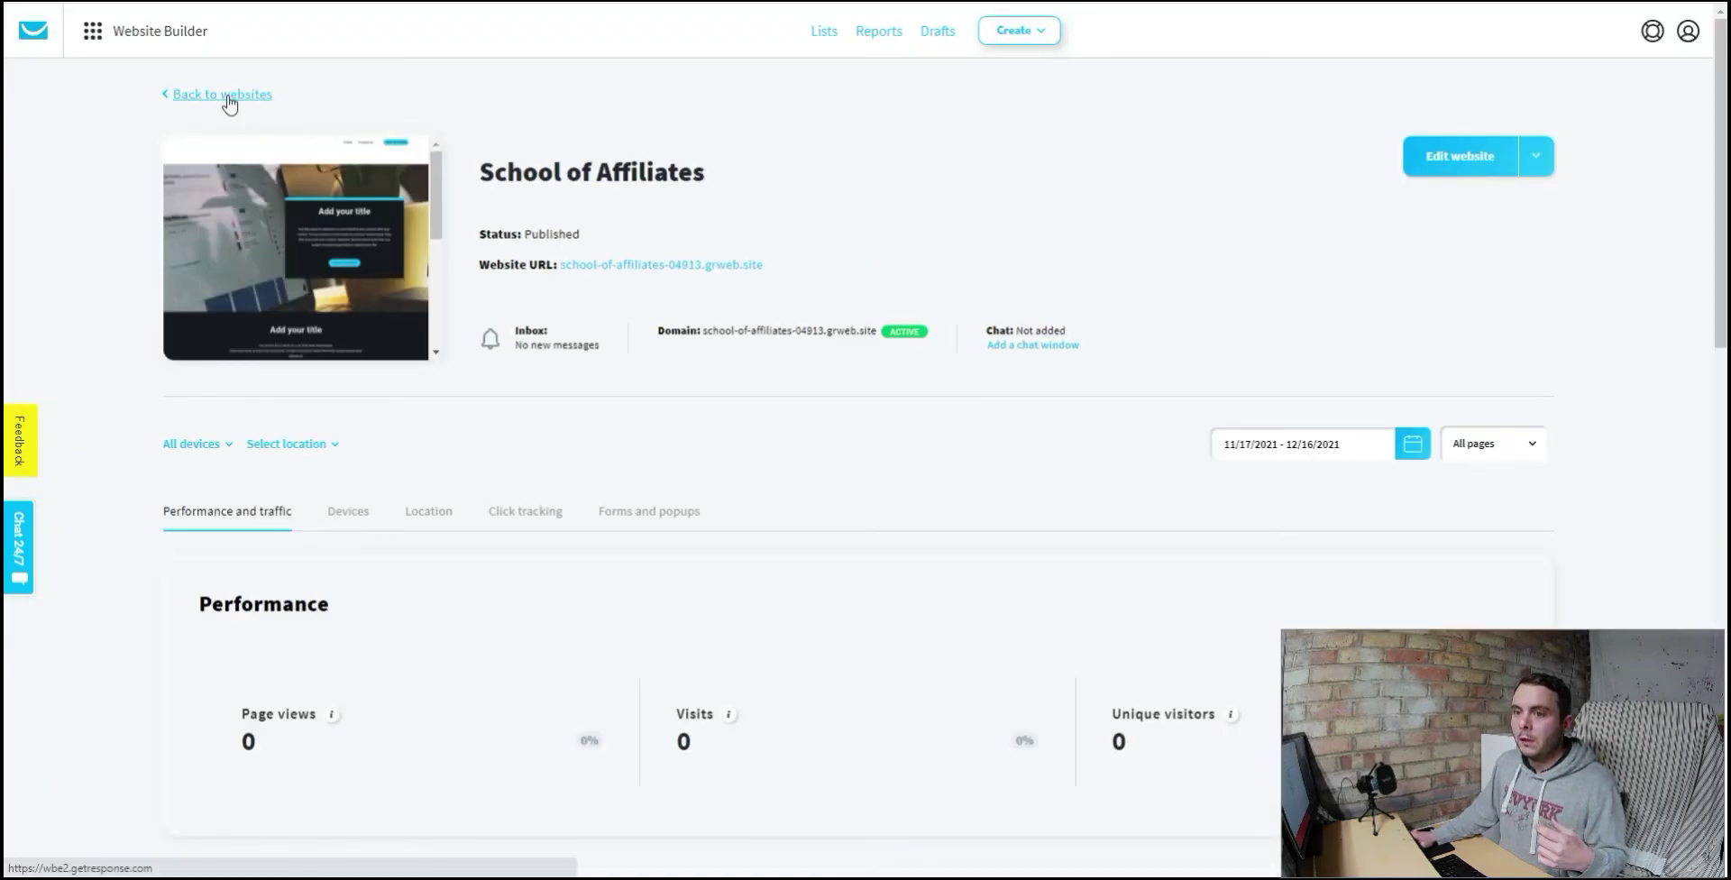
{"action": "left_click", "coordinate": [227, 96]}
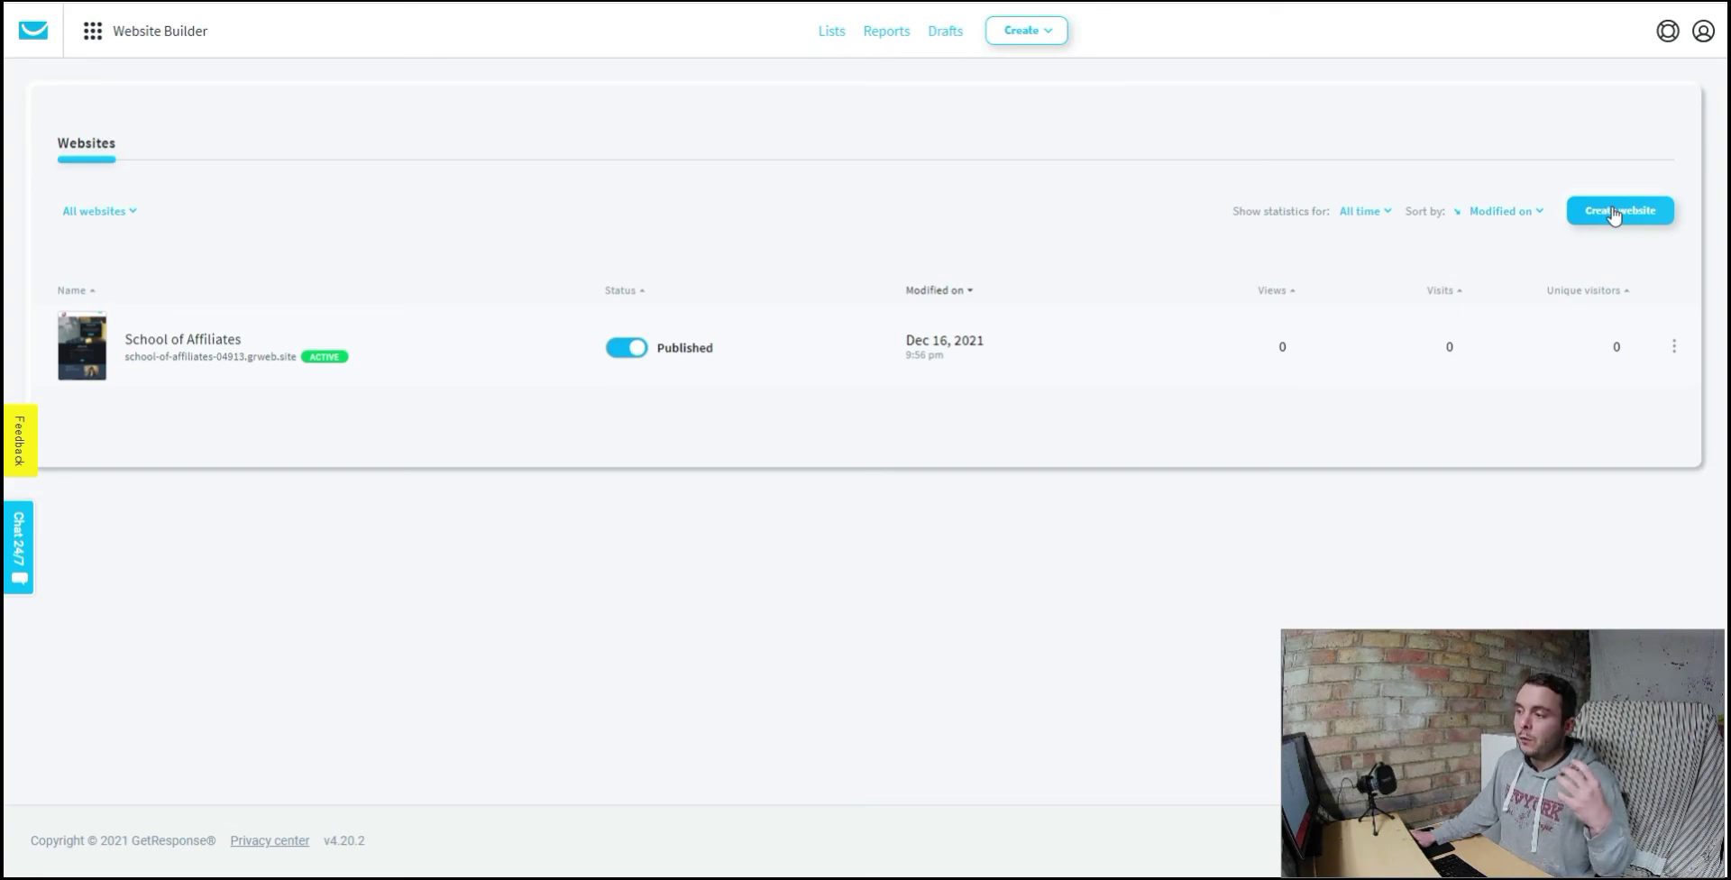
{"action": "left_click", "coordinate": [1614, 212]}
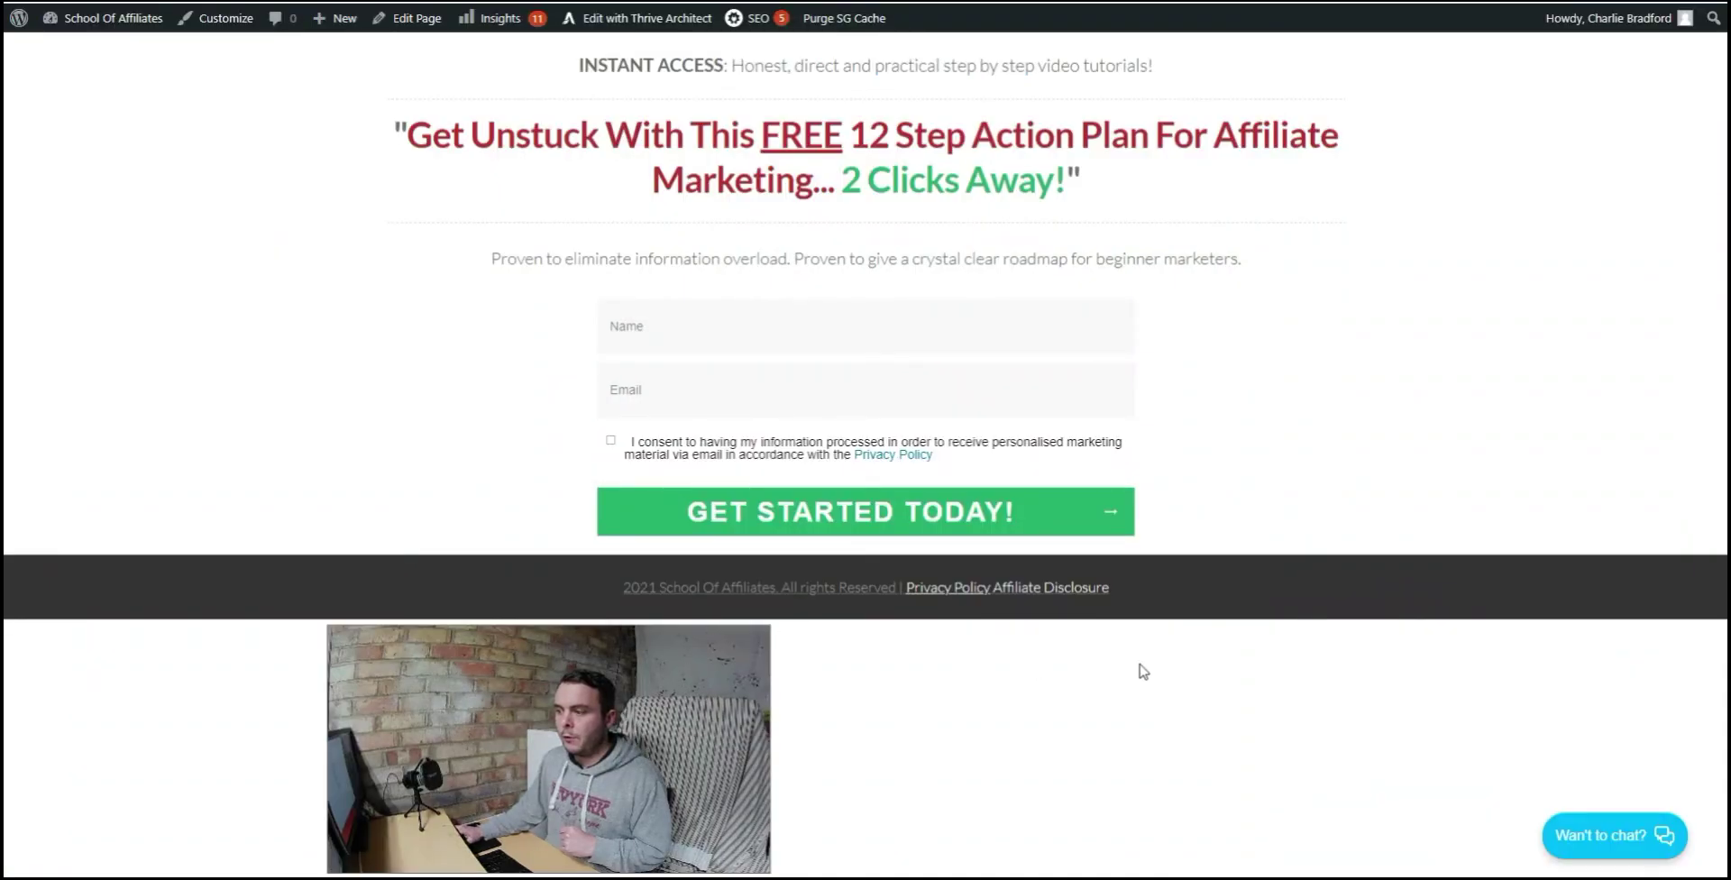
Step: View the chat window on the 12 Step Action Plan opt-in page and close it
{"action": "left_click", "coordinate": [1614, 843]}
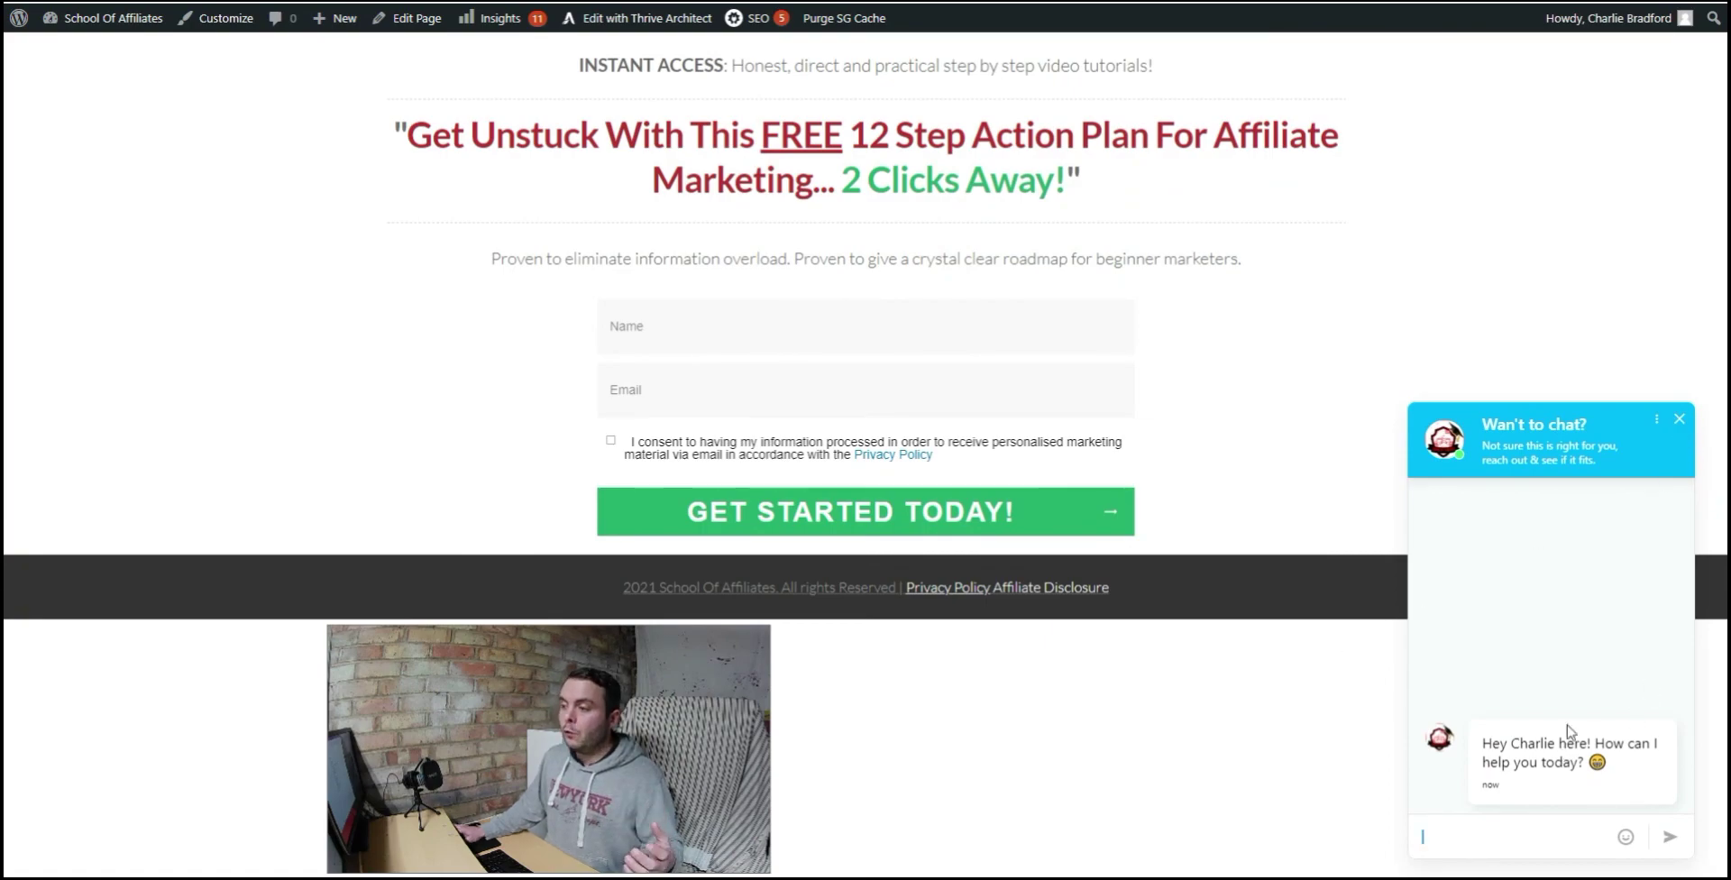
{"action": "left_click", "coordinate": [1678, 418]}
{"action": "left_click_drag", "start_coordinate": [1181, 729], "coordinate": [1568, 732]}
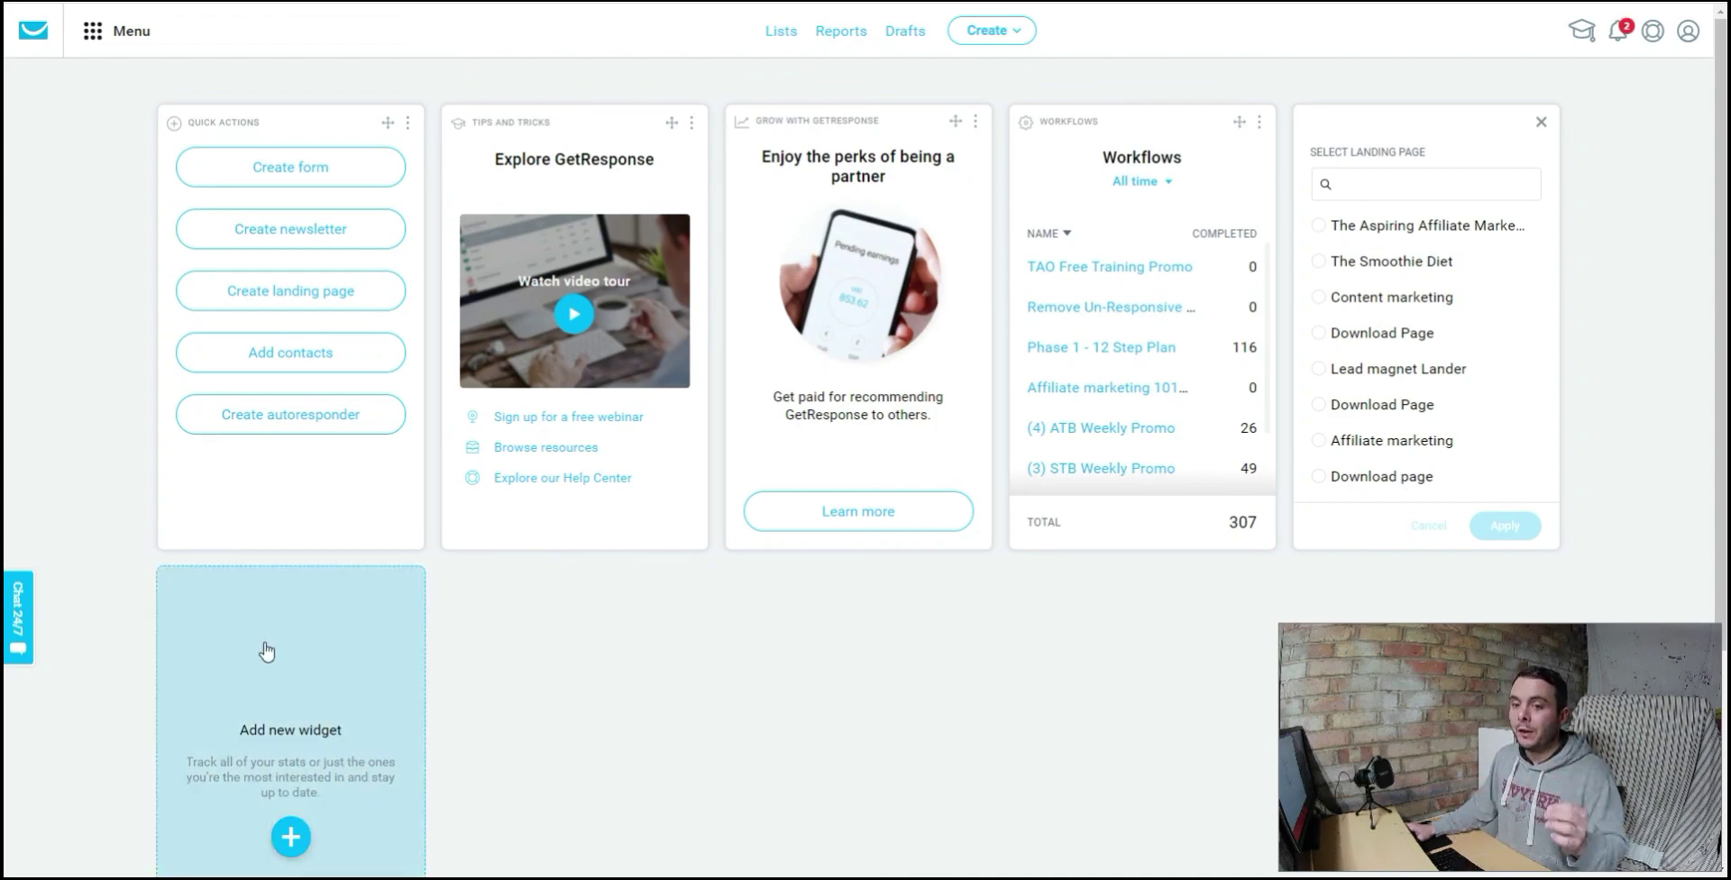
Step: Start a 24/7 support chat from the GetResponse dashboard with the prefilled contact details, and end the chat
{"action": "left_click", "coordinate": [18, 613]}
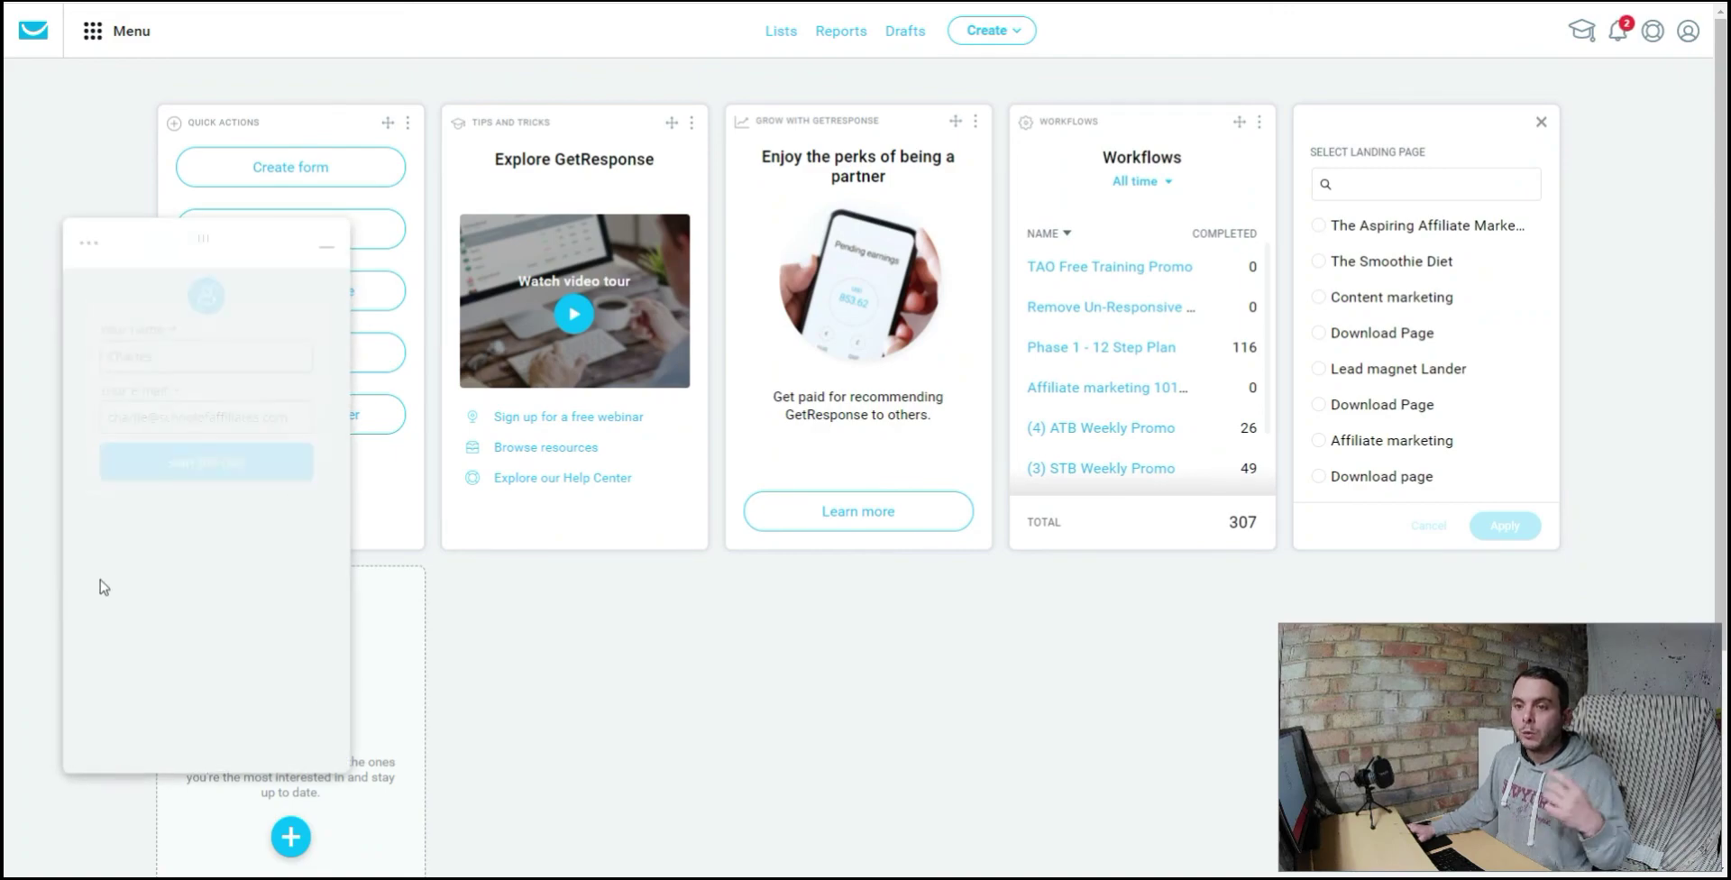
{"action": "left_click", "coordinate": [189, 464]}
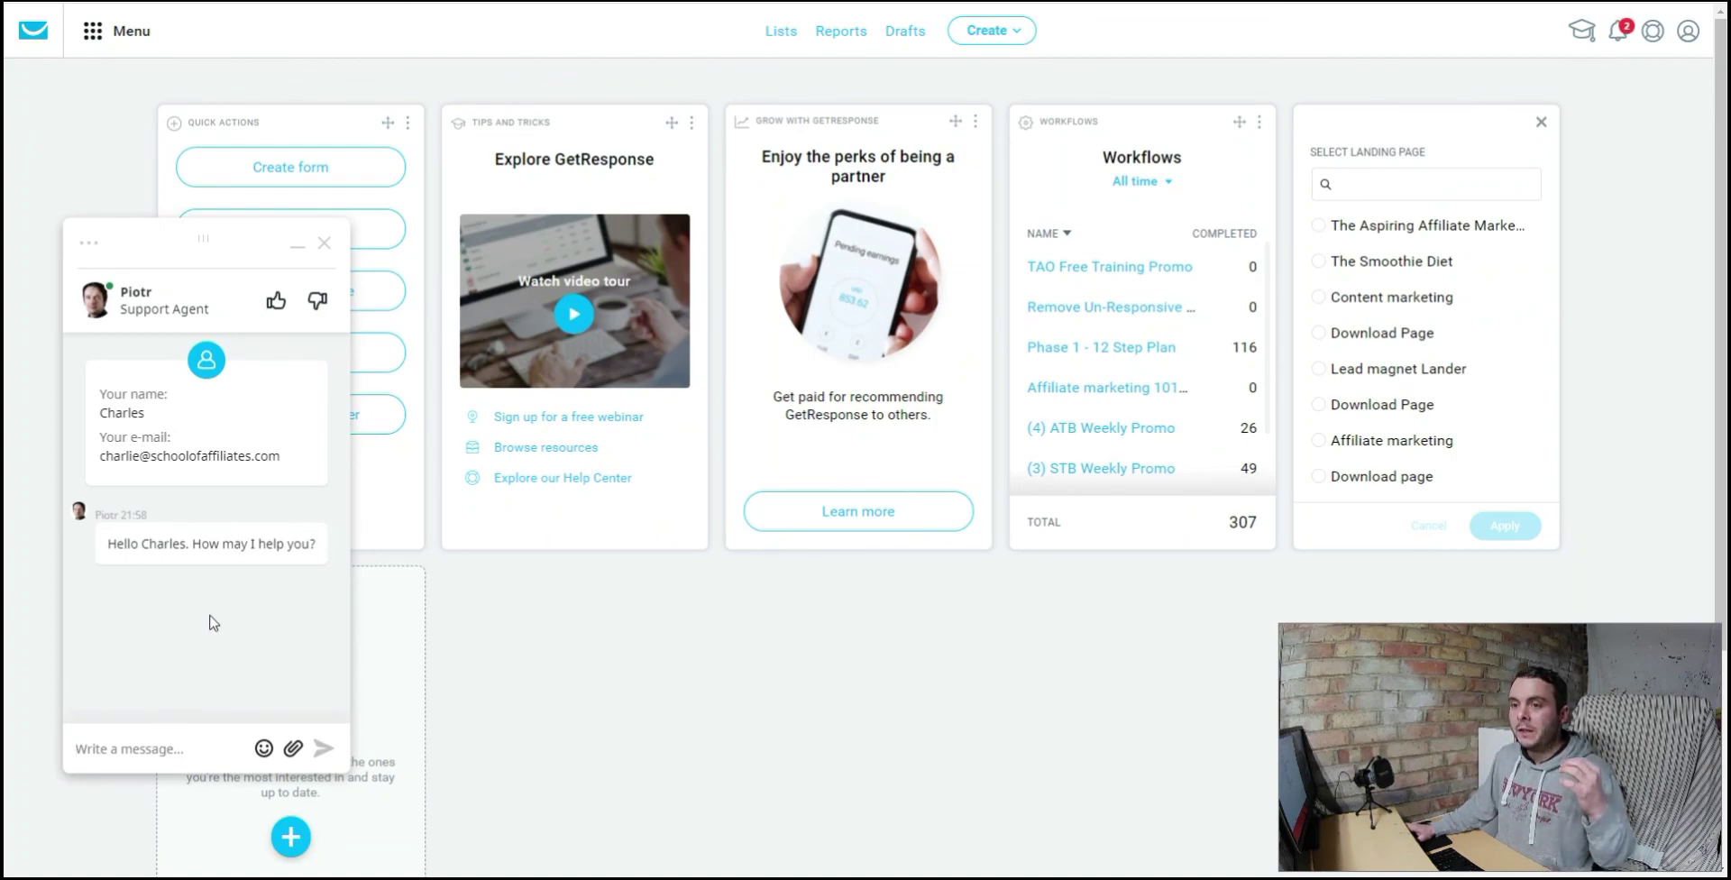
{"action": "left_click", "coordinate": [325, 249]}
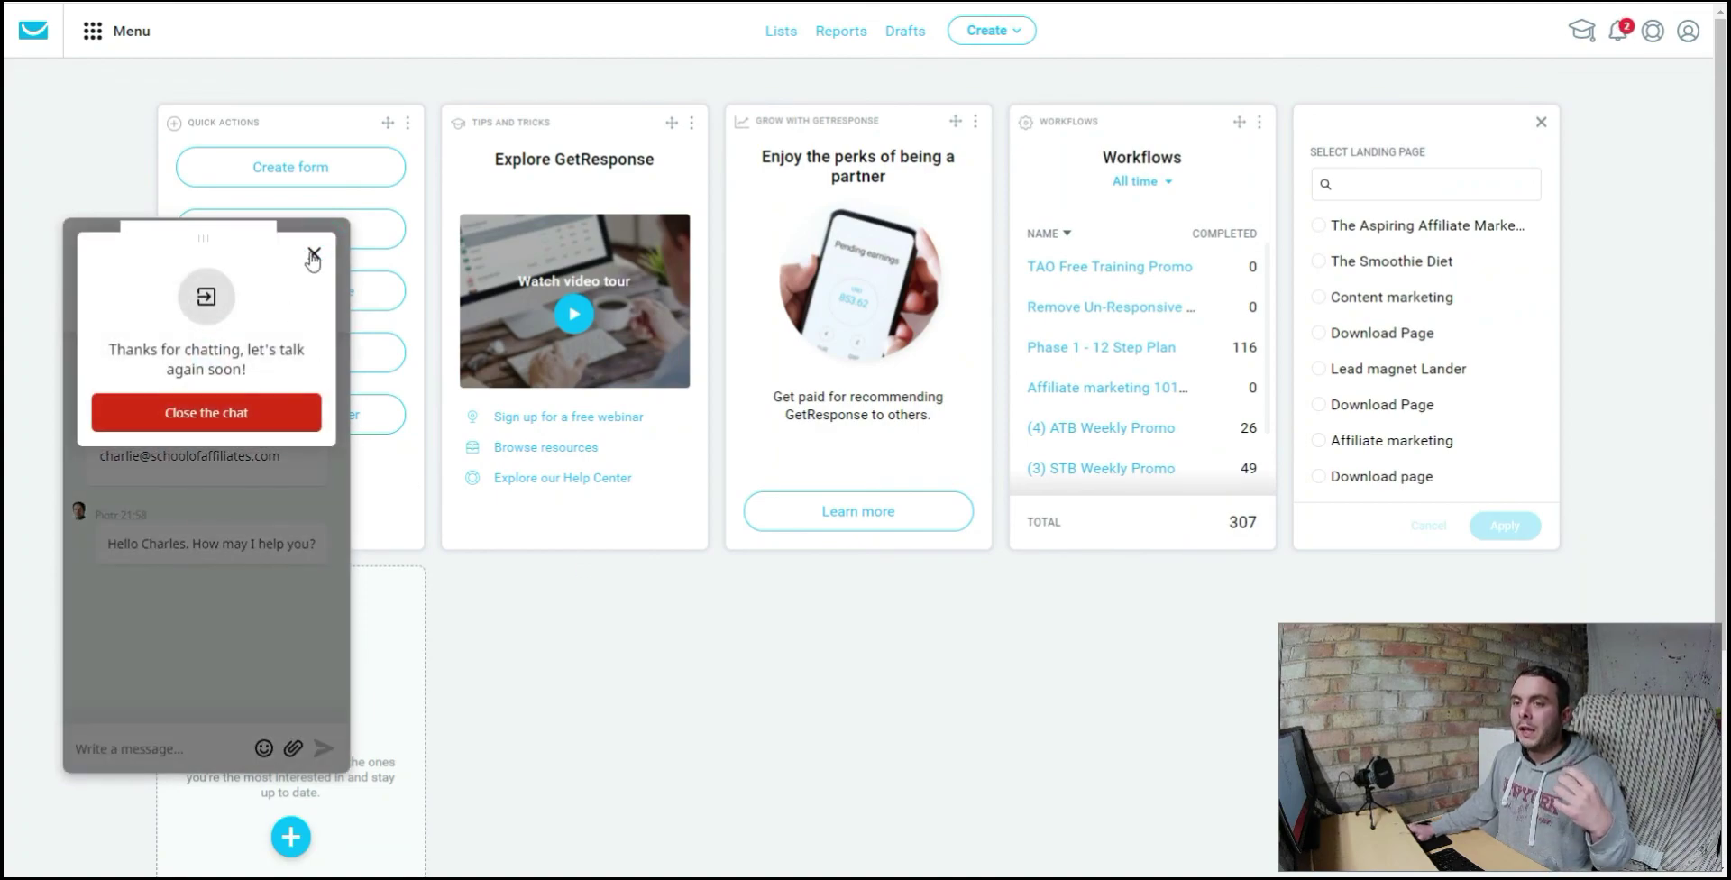
{"action": "left_click", "coordinate": [221, 412]}
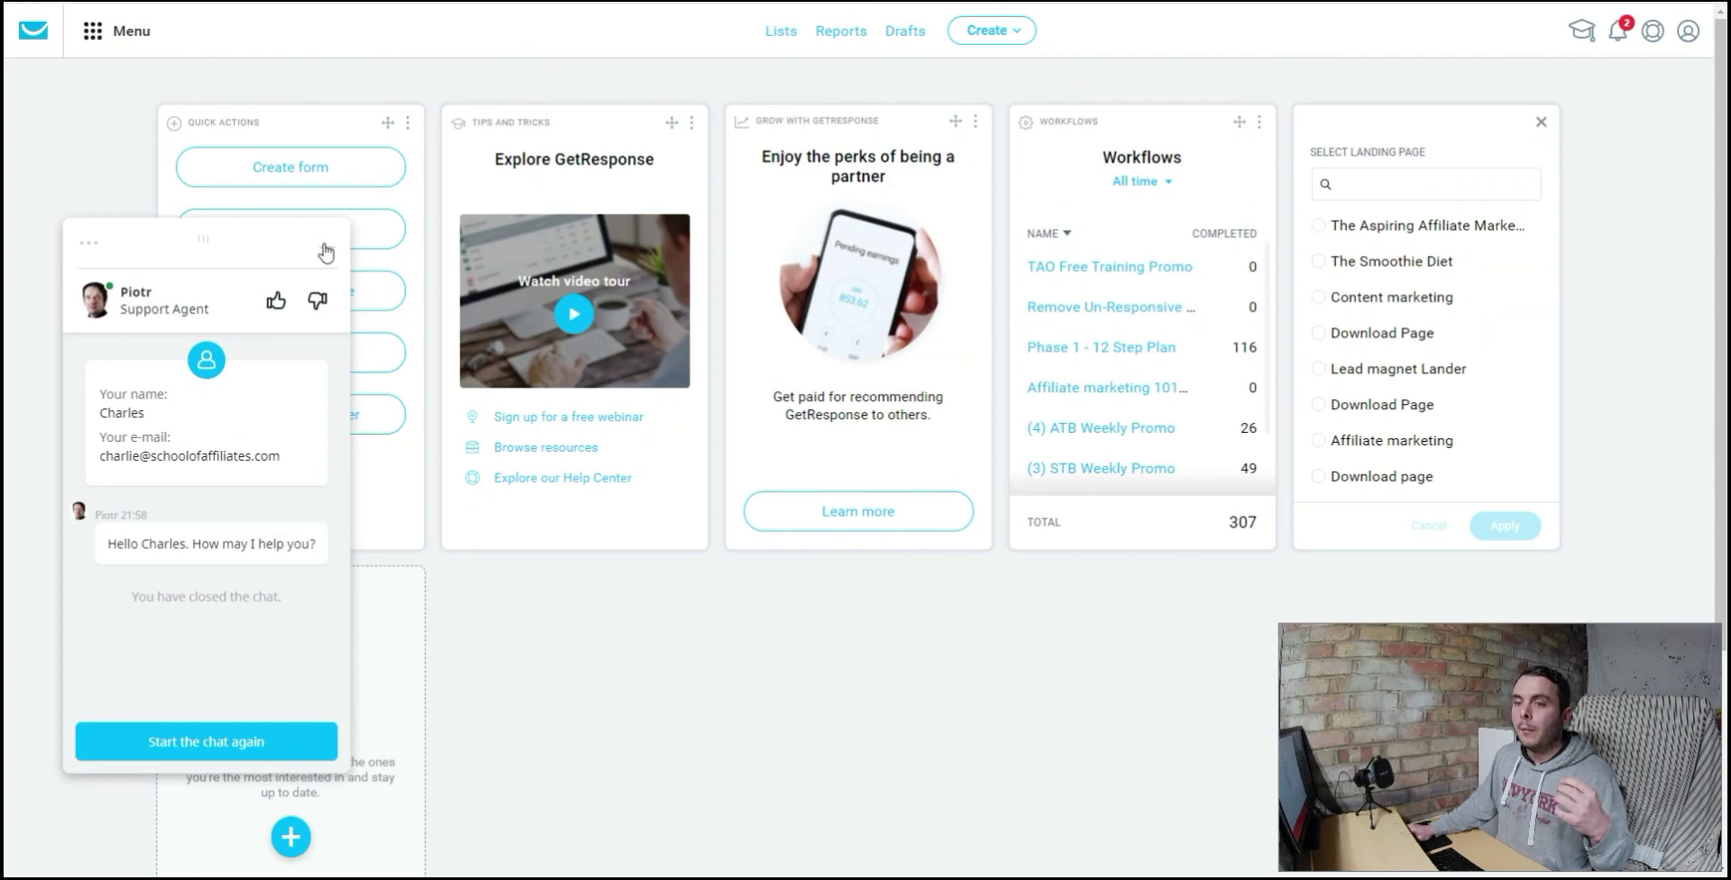
{"action": "left_click", "coordinate": [325, 251]}
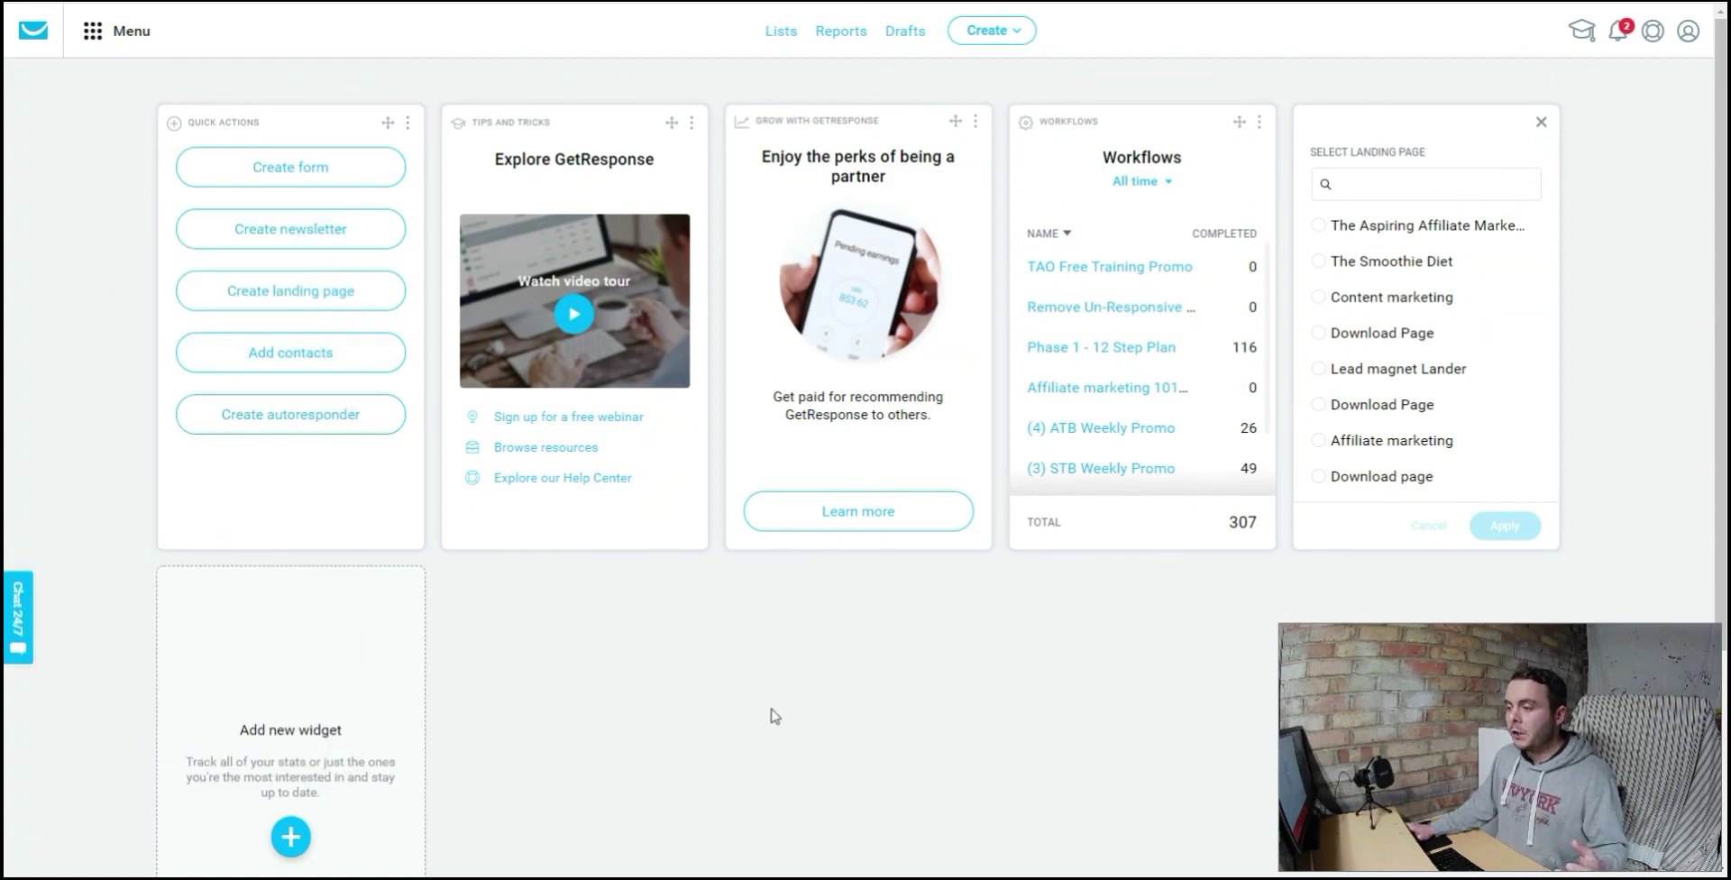